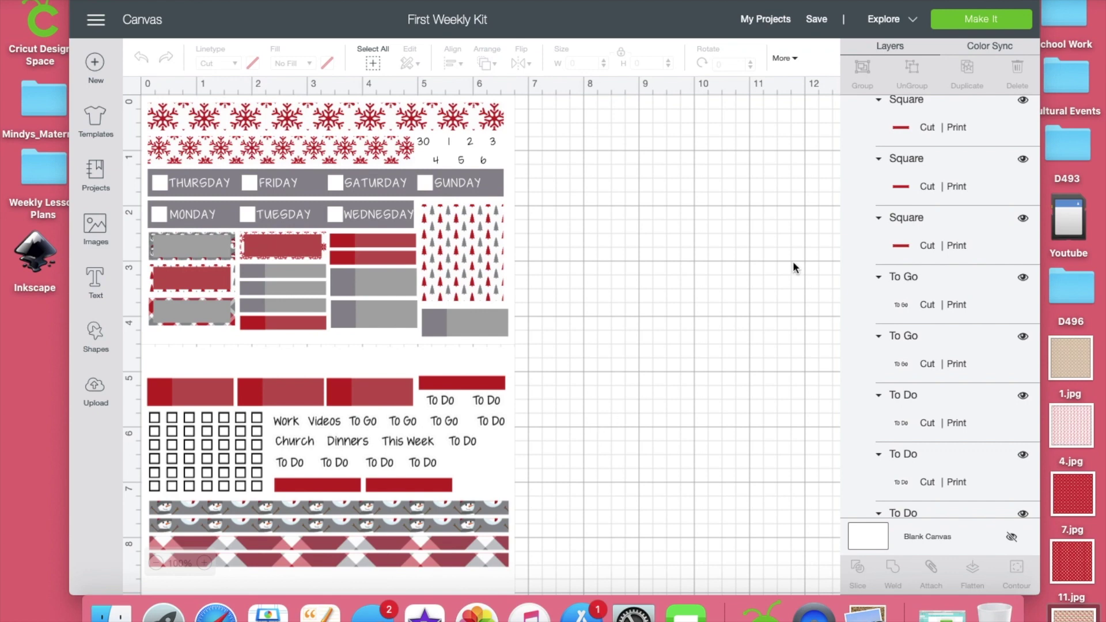
- Examine the patterned paper images in the D496 folder
{"action": "double_click", "coordinate": [1084, 303]}
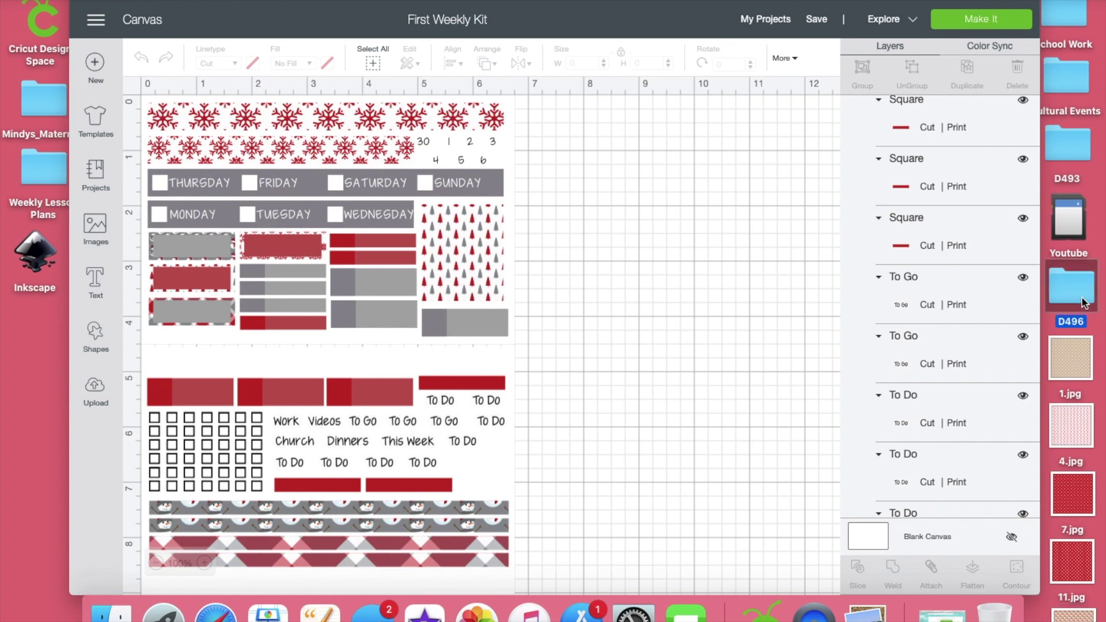
{"action": "scroll", "coordinate": [497, 289], "scroll_direction": "down", "scroll_amount": 3}
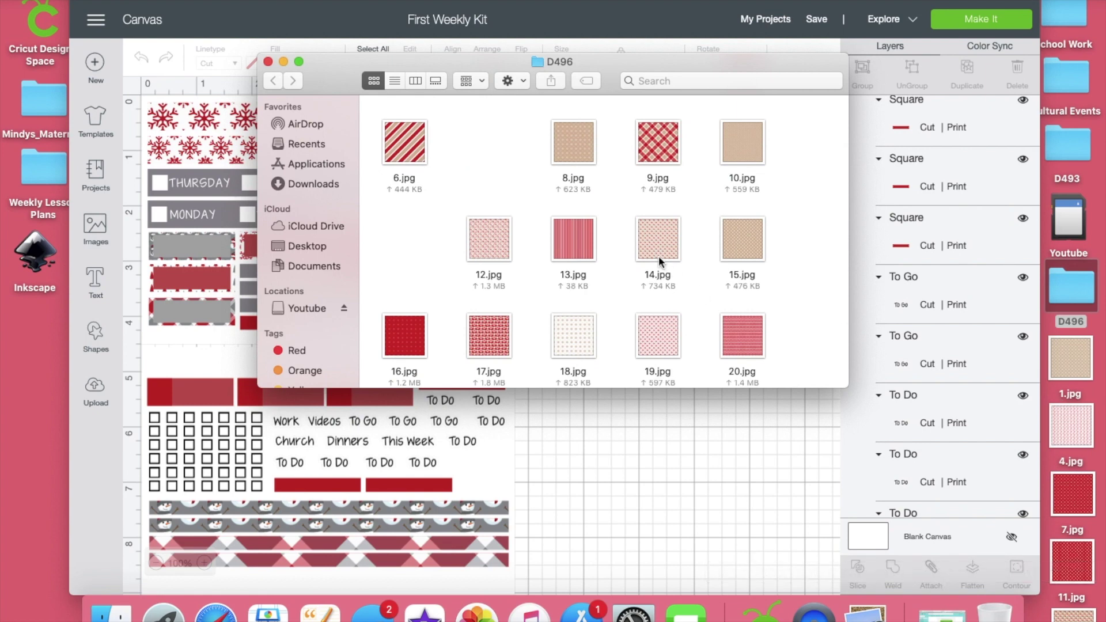
{"action": "scroll", "coordinate": [659, 256], "scroll_direction": "down", "scroll_amount": 2}
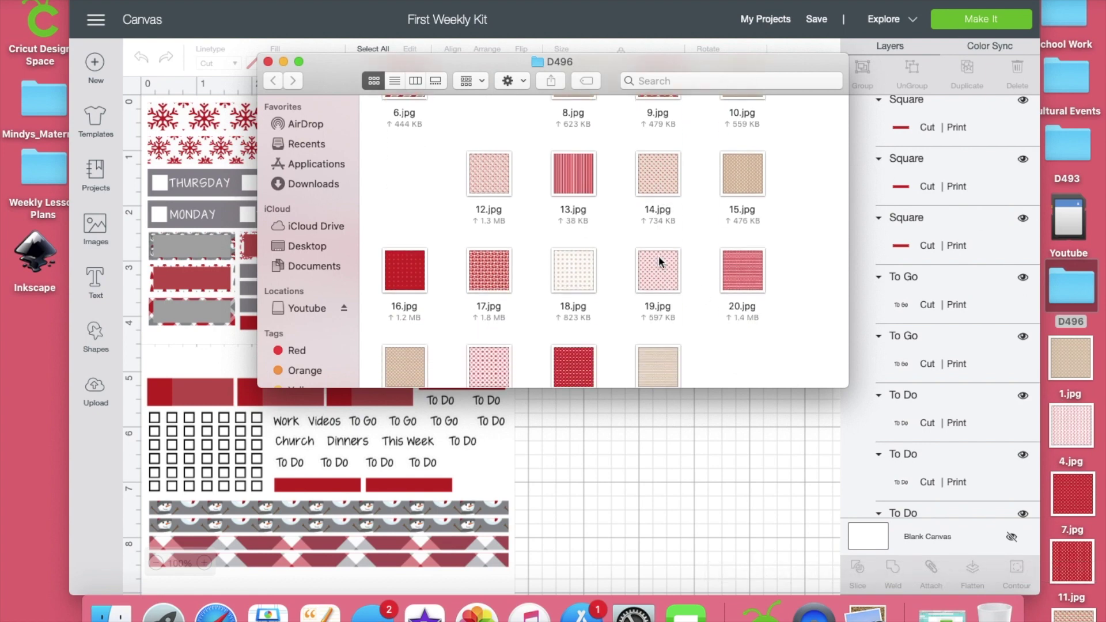
{"action": "scroll", "coordinate": [659, 261], "scroll_direction": "up", "scroll_amount": 1}
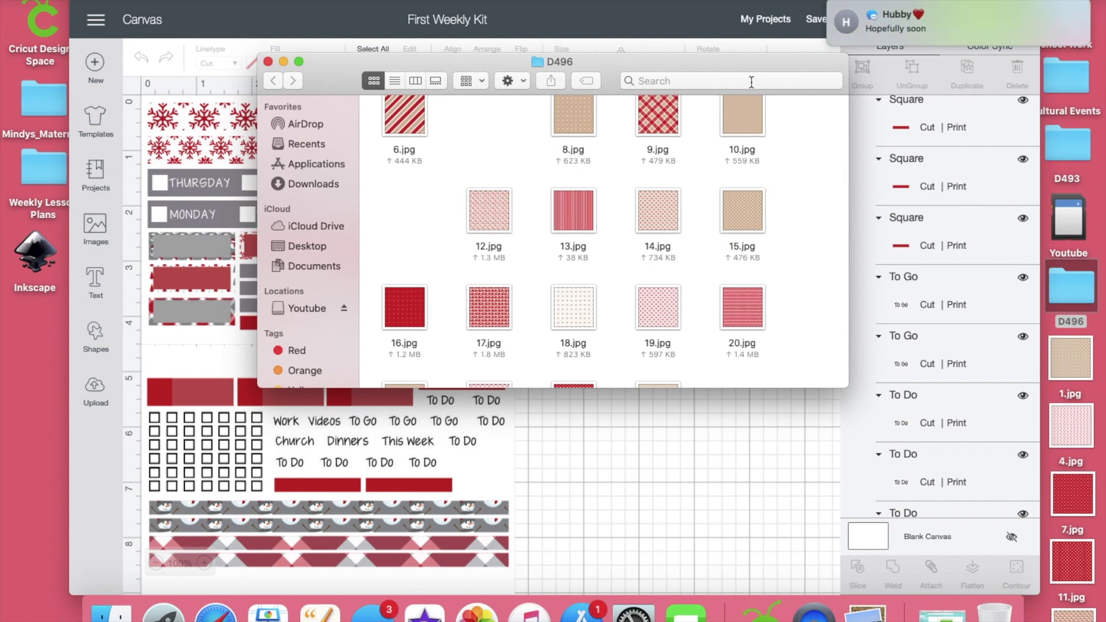
{"action": "left_click", "coordinate": [1050, 29]}
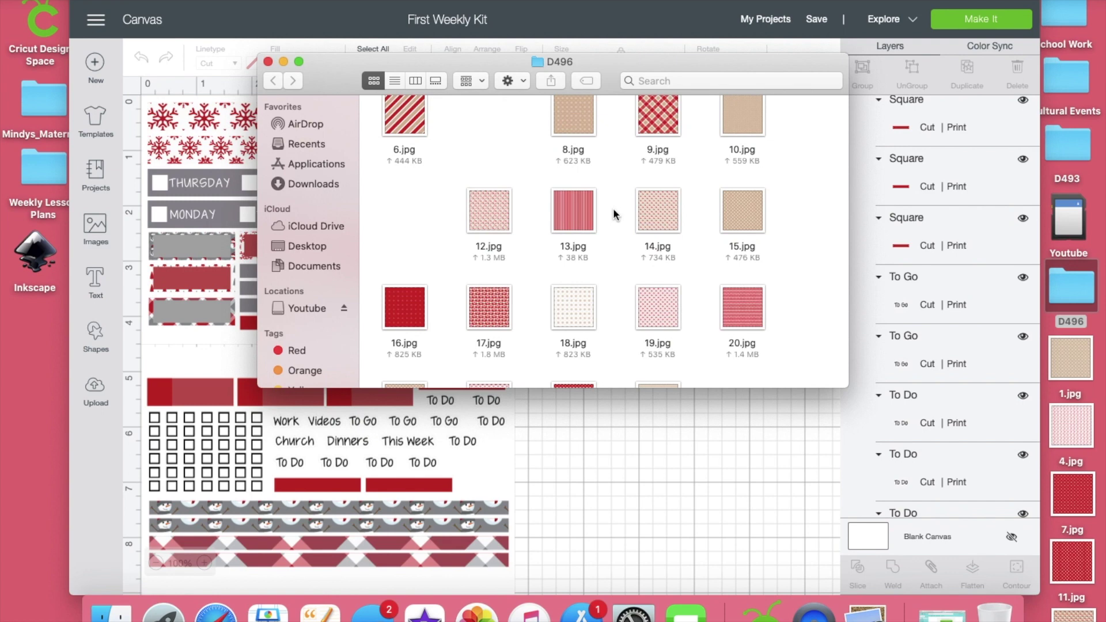
{"action": "scroll", "coordinate": [613, 209], "scroll_direction": "down", "scroll_amount": 3}
{"action": "scroll", "coordinate": [613, 209], "scroll_direction": "up", "scroll_amount": 3}
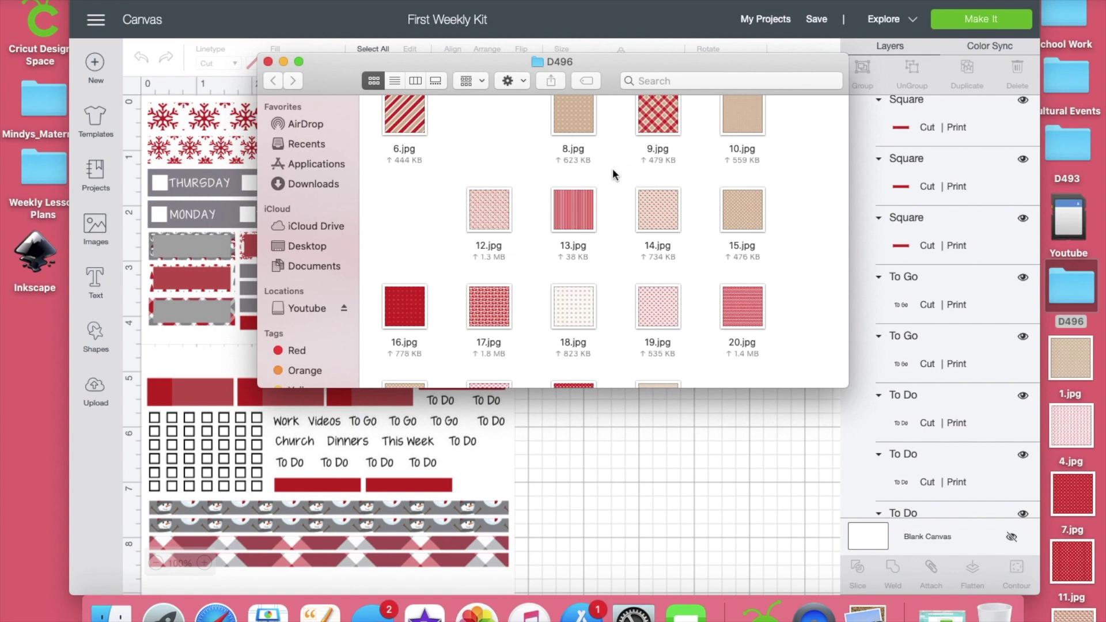
{"action": "scroll", "coordinate": [613, 169], "scroll_direction": "up", "scroll_amount": 2}
{"action": "scroll", "coordinate": [613, 168], "scroll_direction": "up", "scroll_amount": 2}
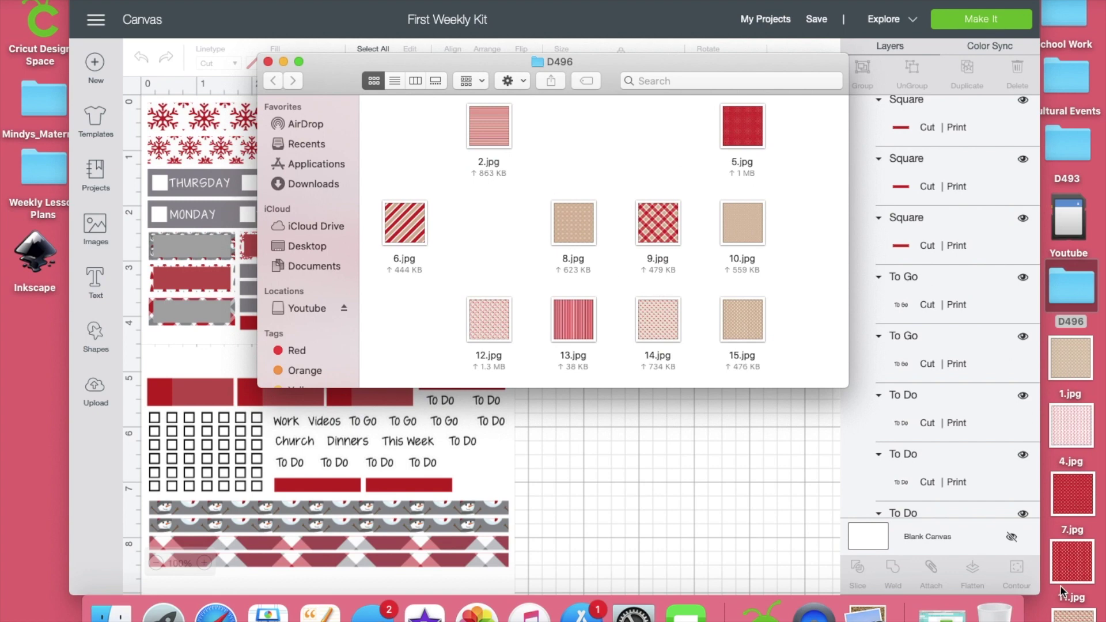
{"action": "left_click", "coordinate": [268, 61]}
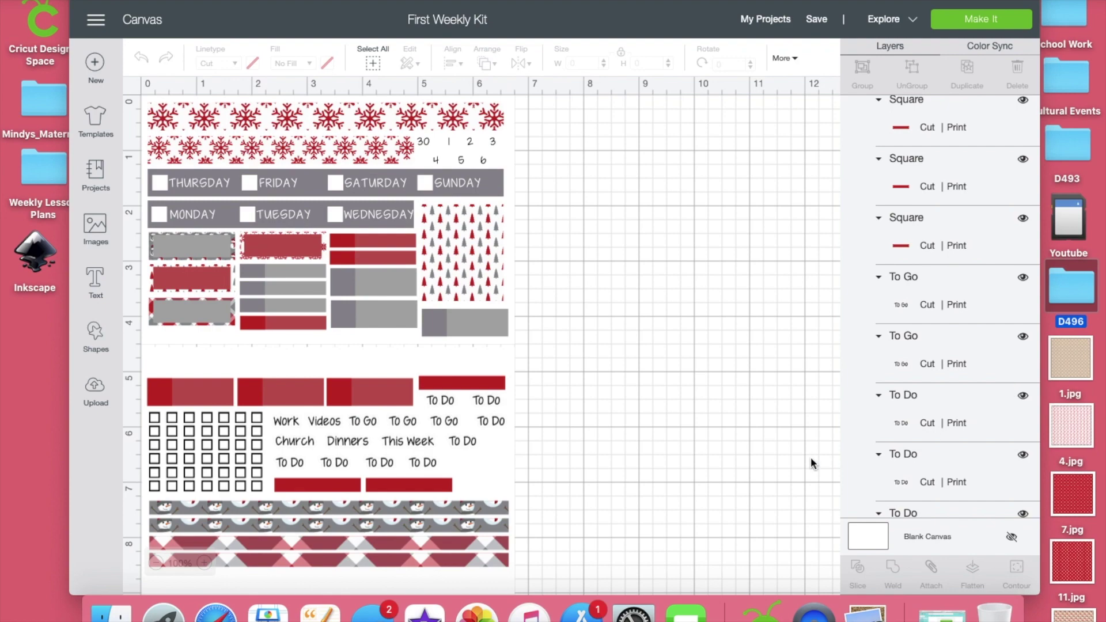
- Crop the tan snowflake image 1.jpg to a horizontal band about 3,550 pixels wide from its upper third, and close it
{"action": "double_click", "coordinate": [1080, 348]}
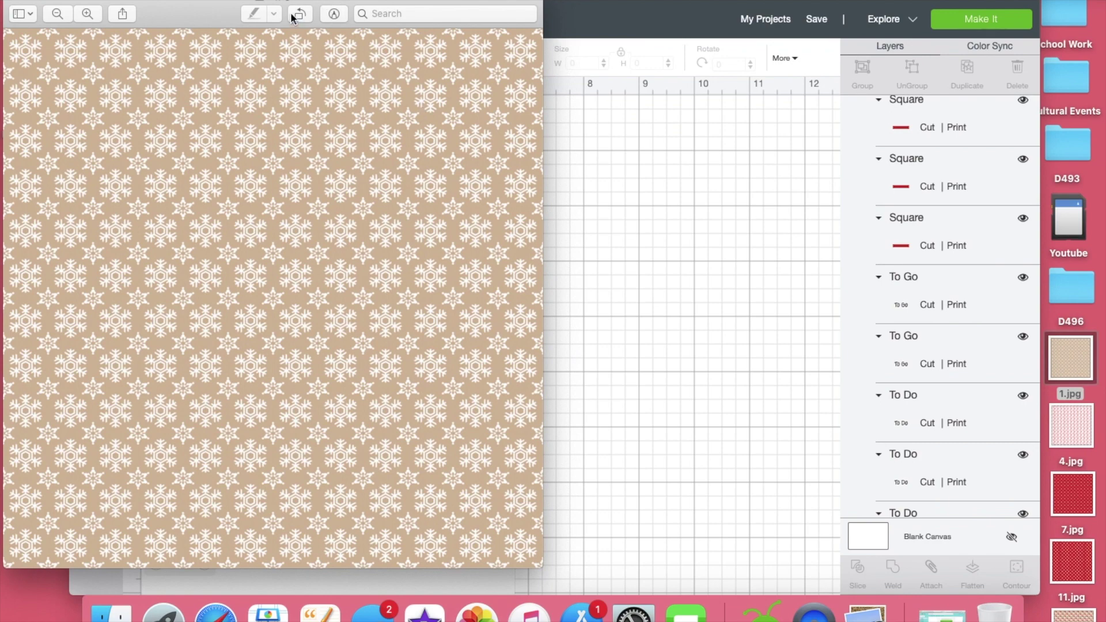
{"action": "left_click", "coordinate": [333, 14]}
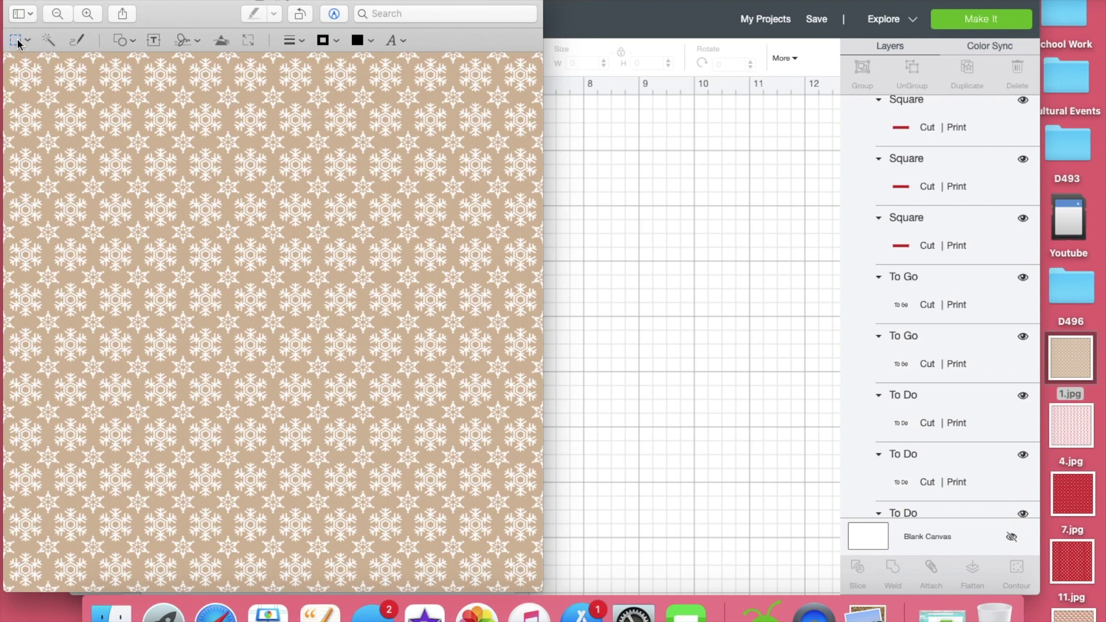
{"action": "left_click_drag", "start_coordinate": [7, 57], "coordinate": [541, 242]}
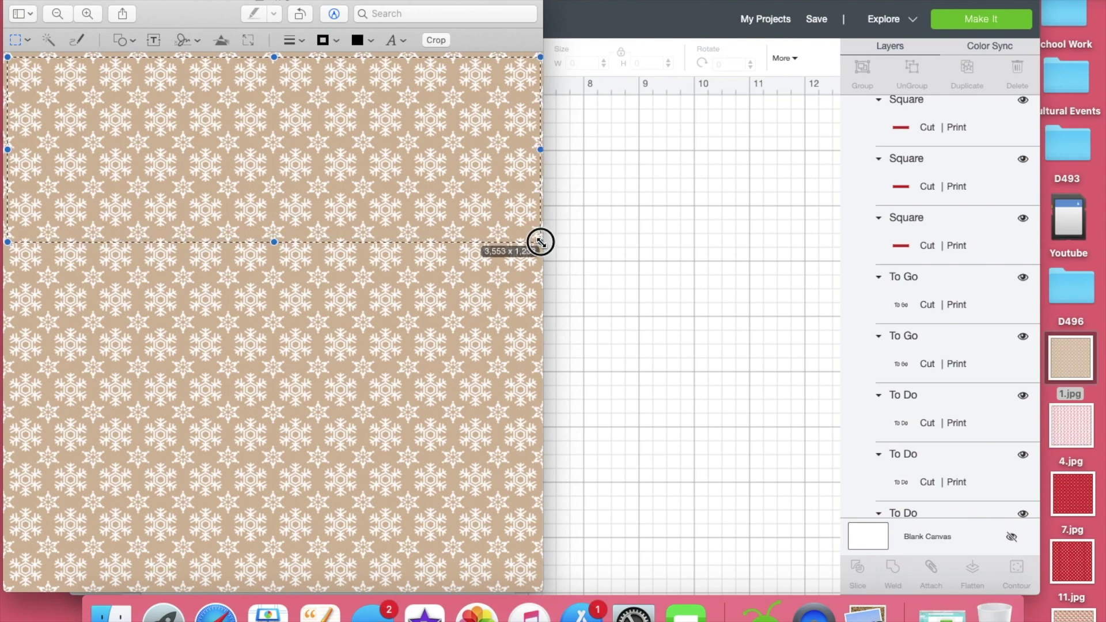
{"action": "left_click", "coordinate": [435, 40]}
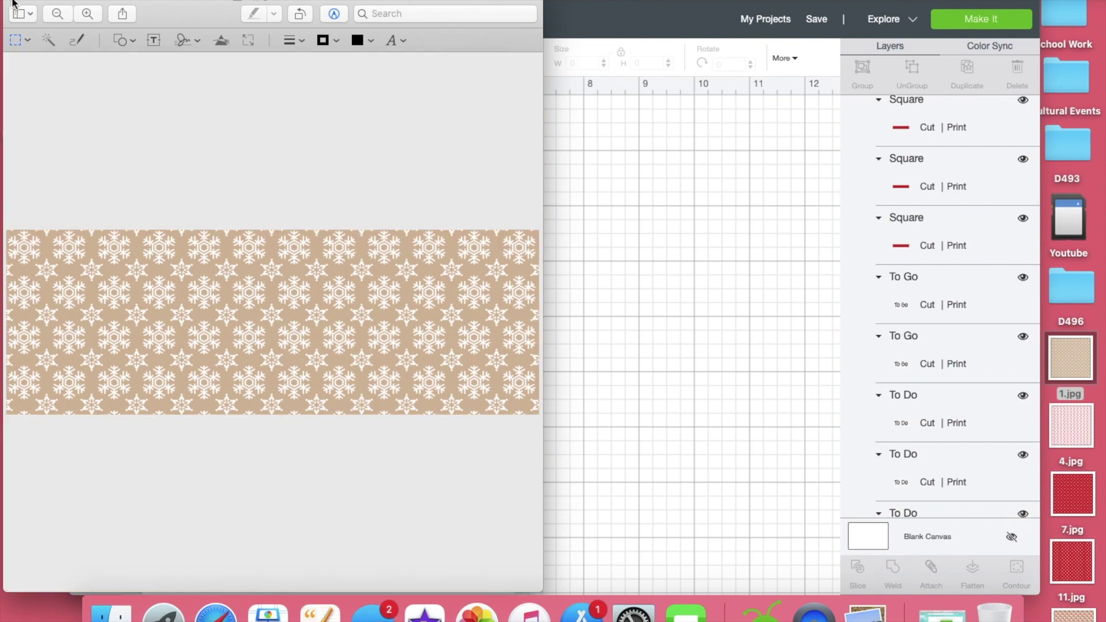
{"action": "left_click", "coordinate": [13, 3]}
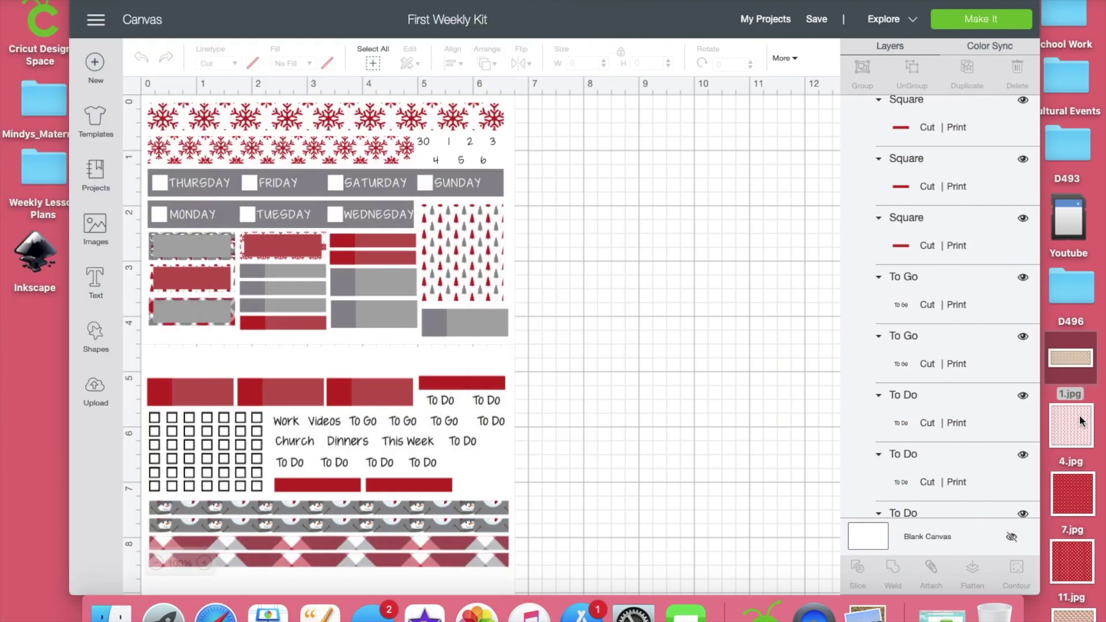
- Crop the candy cane image 4.jpg to a full-width band from roughly its upper third, and close it
{"action": "double_click", "coordinate": [1079, 420]}
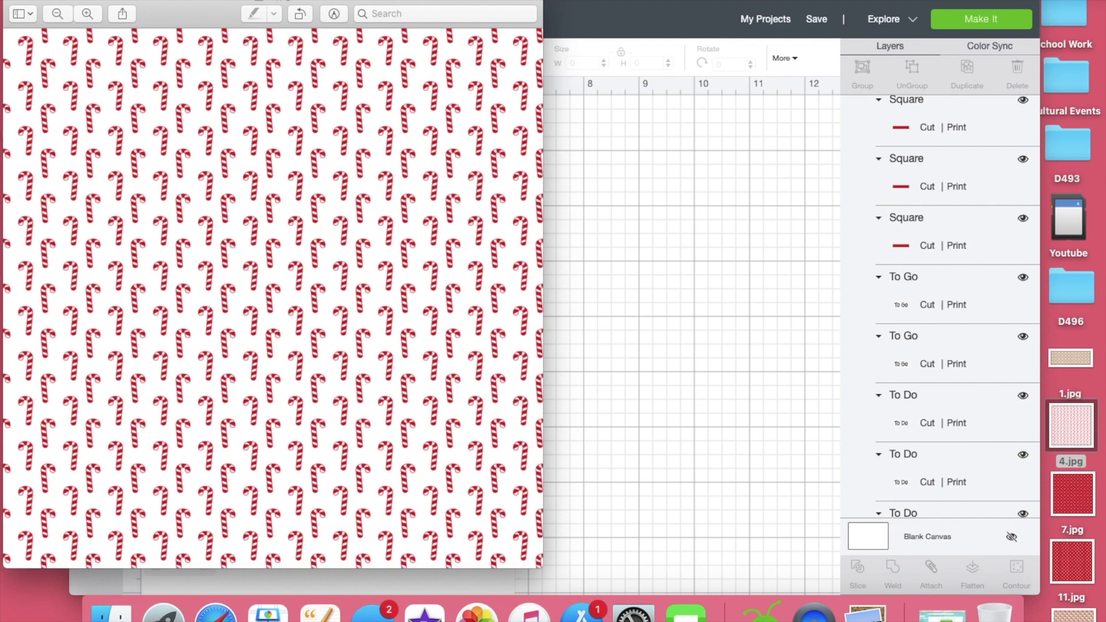
{"action": "left_click", "coordinate": [333, 15]}
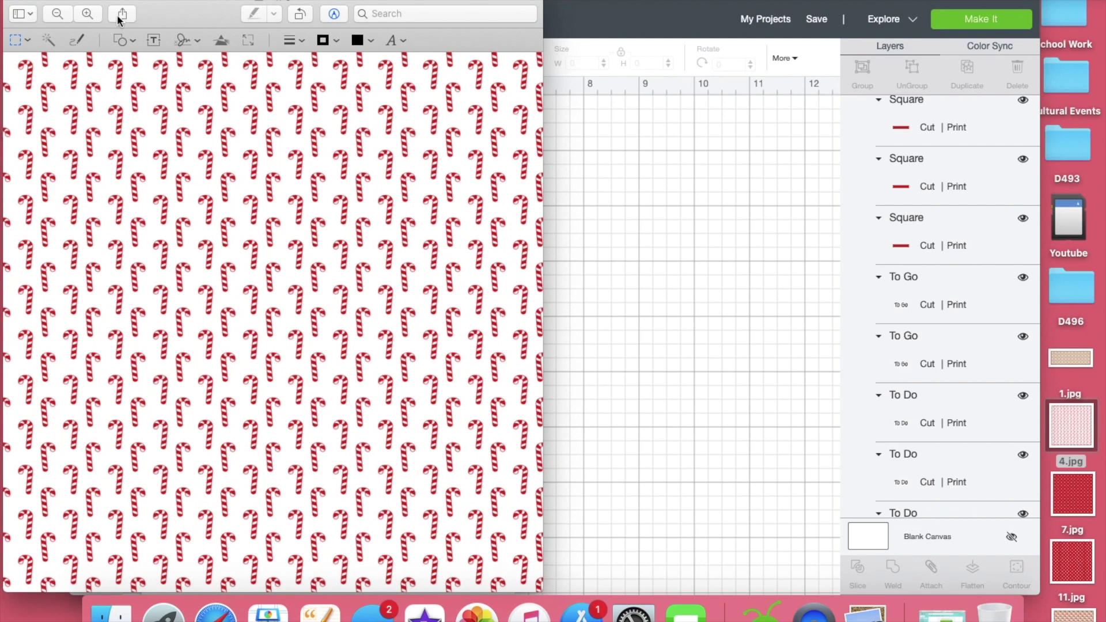
{"action": "left_click_drag", "start_coordinate": [3, 60], "coordinate": [536, 228]}
{"action": "left_click", "coordinate": [440, 40]}
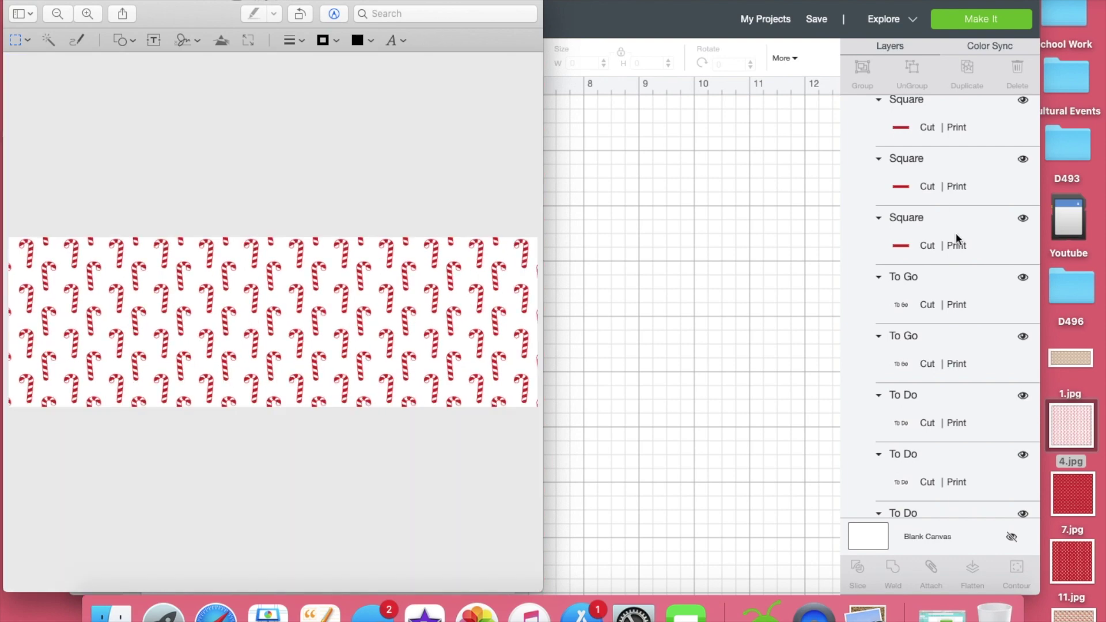
{"action": "left_click", "coordinate": [16, 1]}
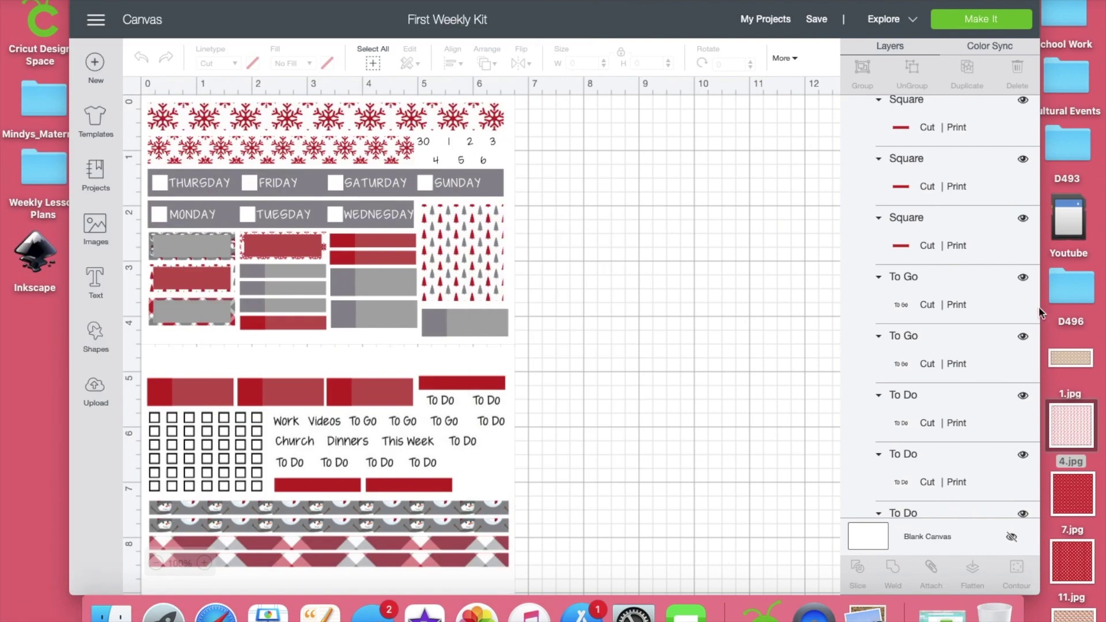
- Crop the red snowflake image 7.jpg to a nearly full-width band from its upper third, and close it
{"action": "left_click_drag", "start_coordinate": [1073, 494], "coordinate": [953, 464]}
{"action": "key", "text": "super+o"}
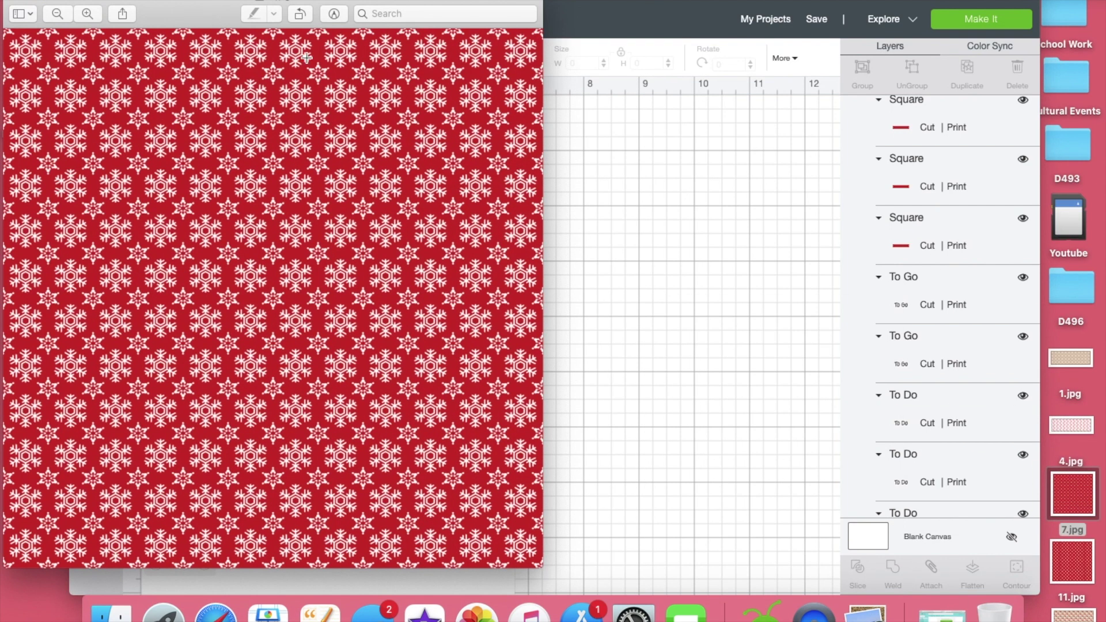
{"action": "left_click", "coordinate": [335, 14]}
{"action": "left_click_drag", "start_coordinate": [12, 57], "coordinate": [536, 231]}
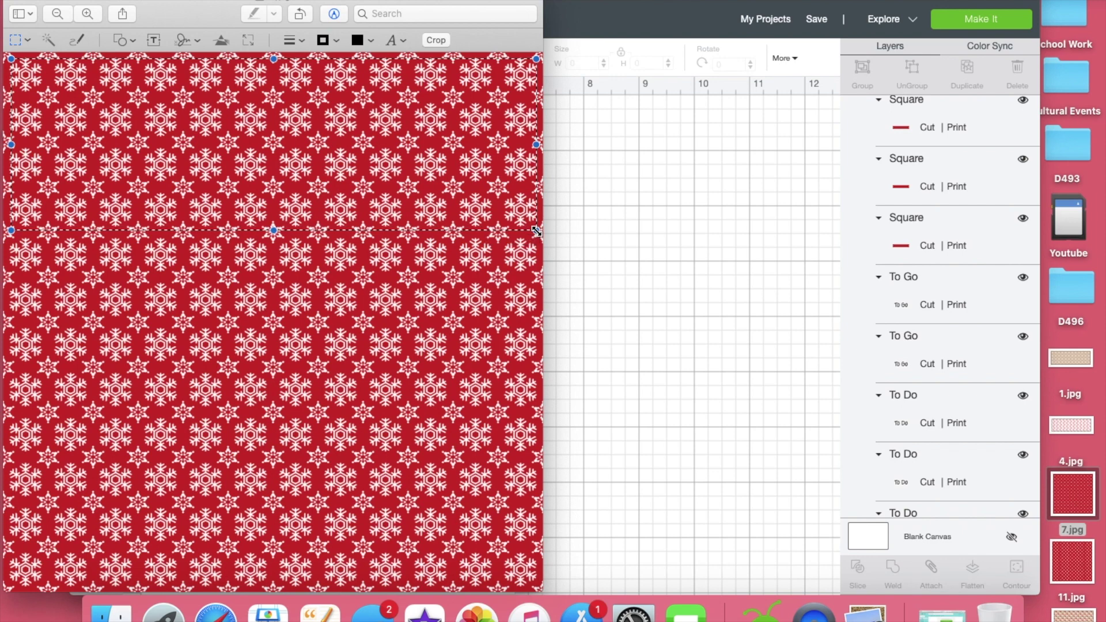
{"action": "left_click", "coordinate": [436, 41]}
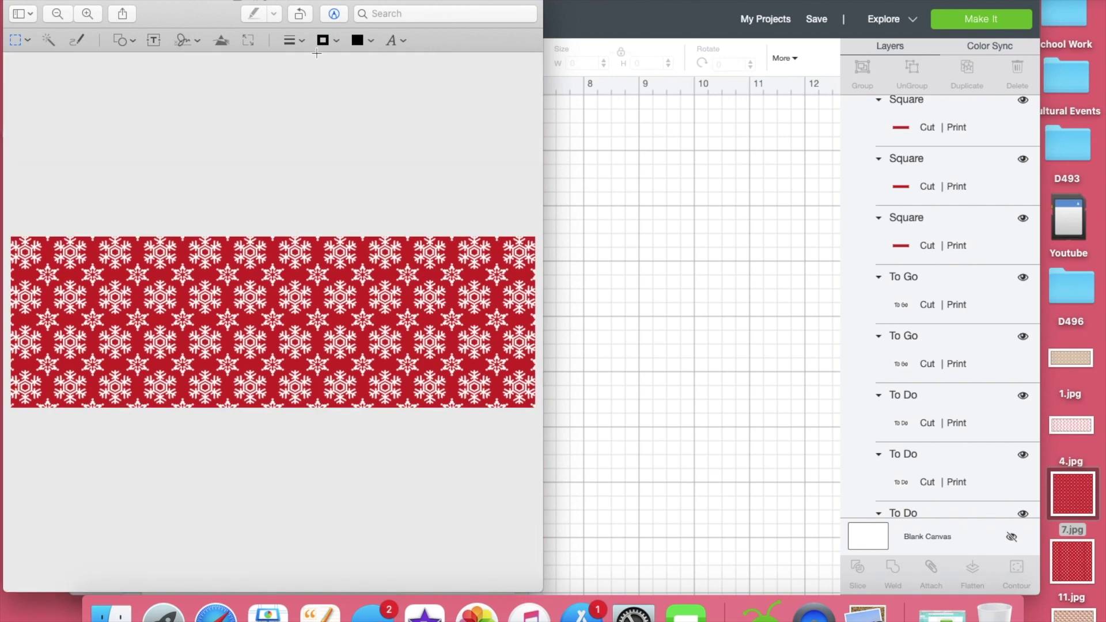
{"action": "left_click", "coordinate": [50, 17]}
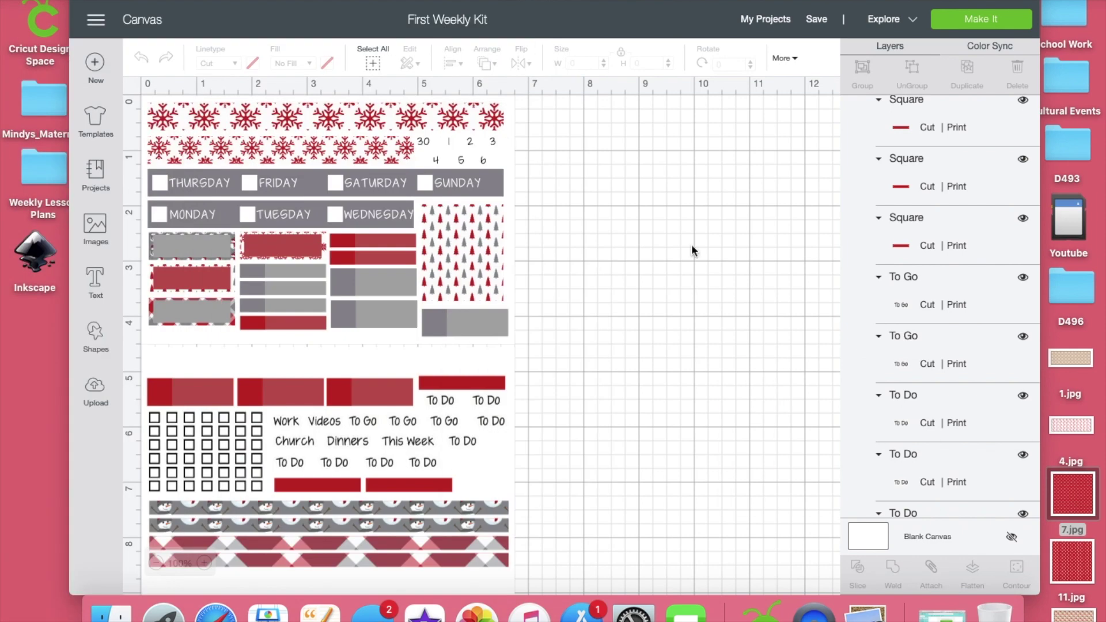
- Crop the red Christmas tree image 11.jpg to a nearly full-width band from its upper part, and close it
{"action": "double_click", "coordinate": [1073, 562]}
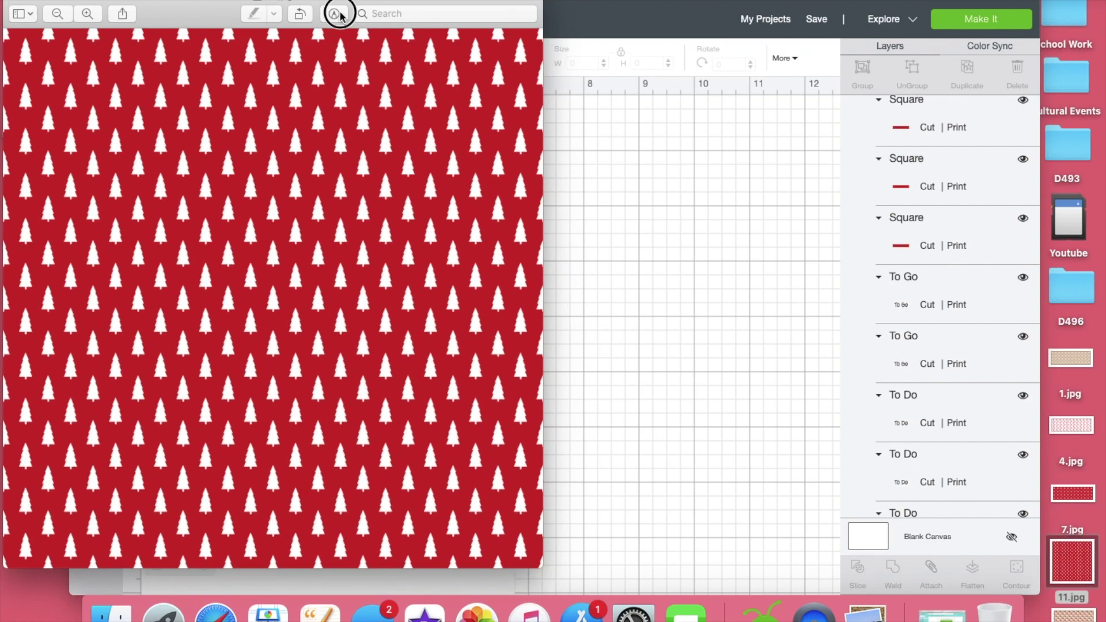
{"action": "left_click", "coordinate": [334, 14]}
{"action": "left_click_drag", "start_coordinate": [8, 60], "coordinate": [533, 208]}
{"action": "left_click", "coordinate": [436, 40]}
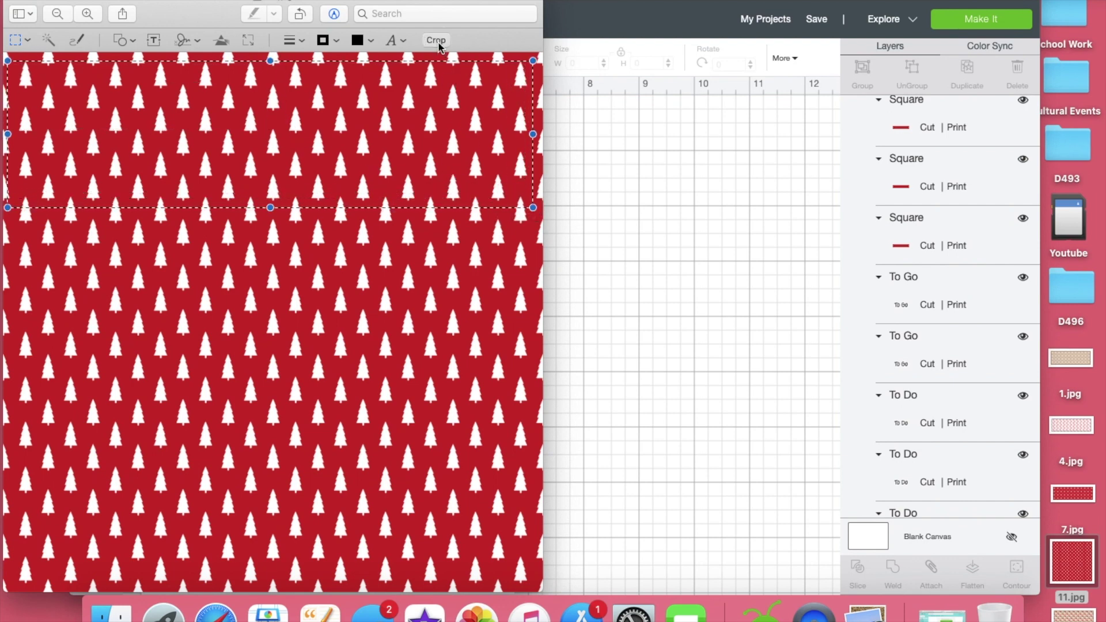
{"action": "left_click", "coordinate": [12, 2]}
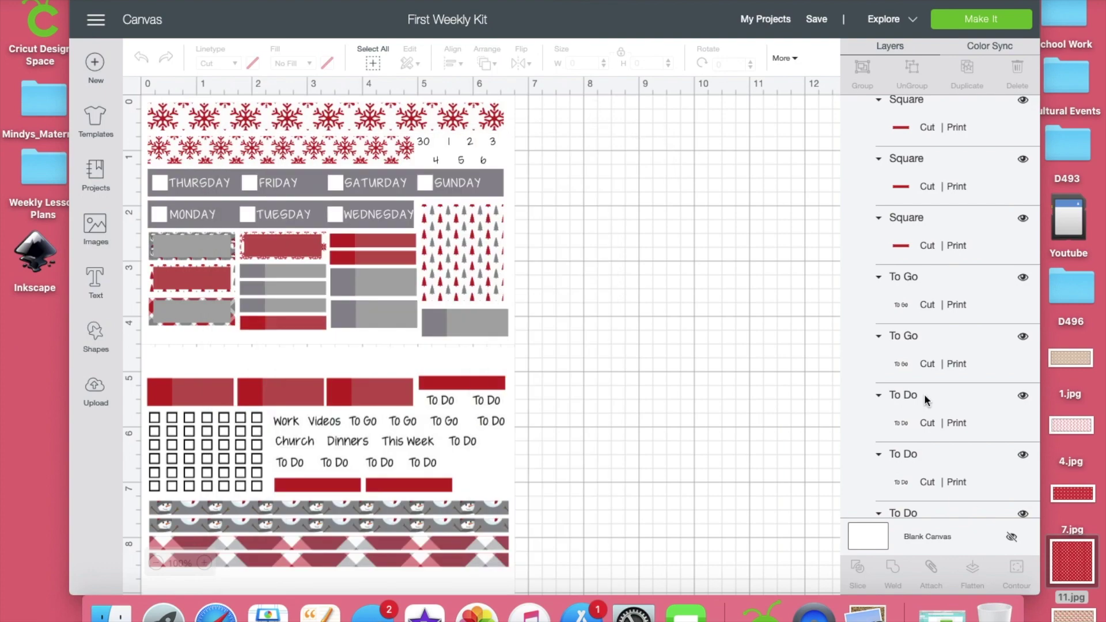
- Crop the tan Santa face image below 11.jpg to a full-width band from its upper part, and close it
{"action": "left_click", "coordinate": [1069, 615]}
{"action": "double_click", "coordinate": [1069, 615]}
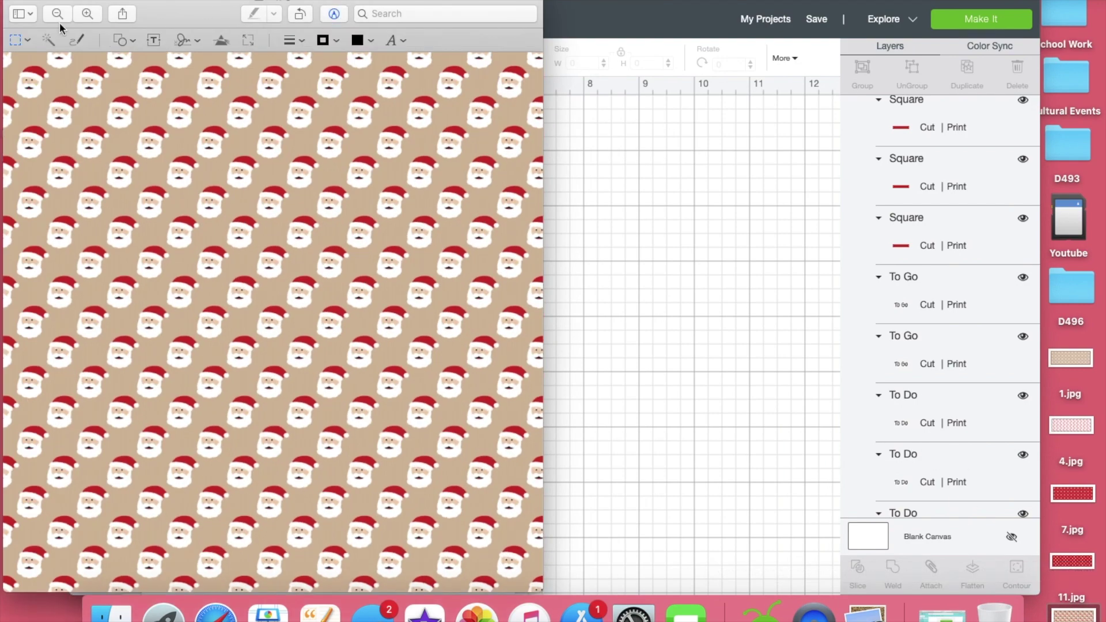
{"action": "left_click_drag", "start_coordinate": [10, 59], "coordinate": [540, 220]}
{"action": "left_click", "coordinate": [436, 40]}
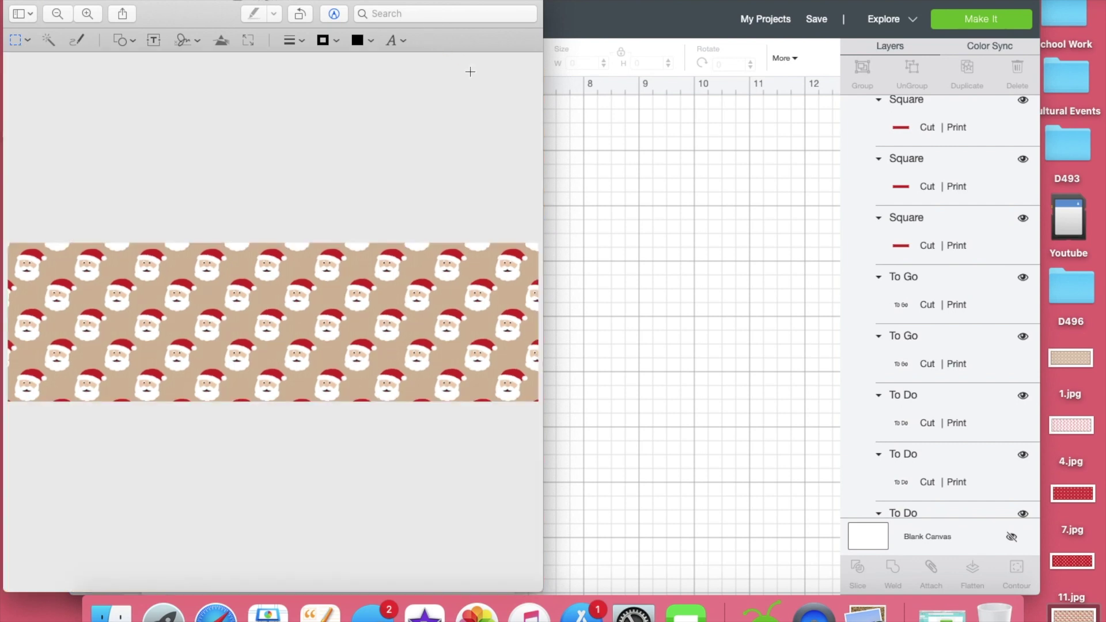
{"action": "left_click", "coordinate": [17, 3]}
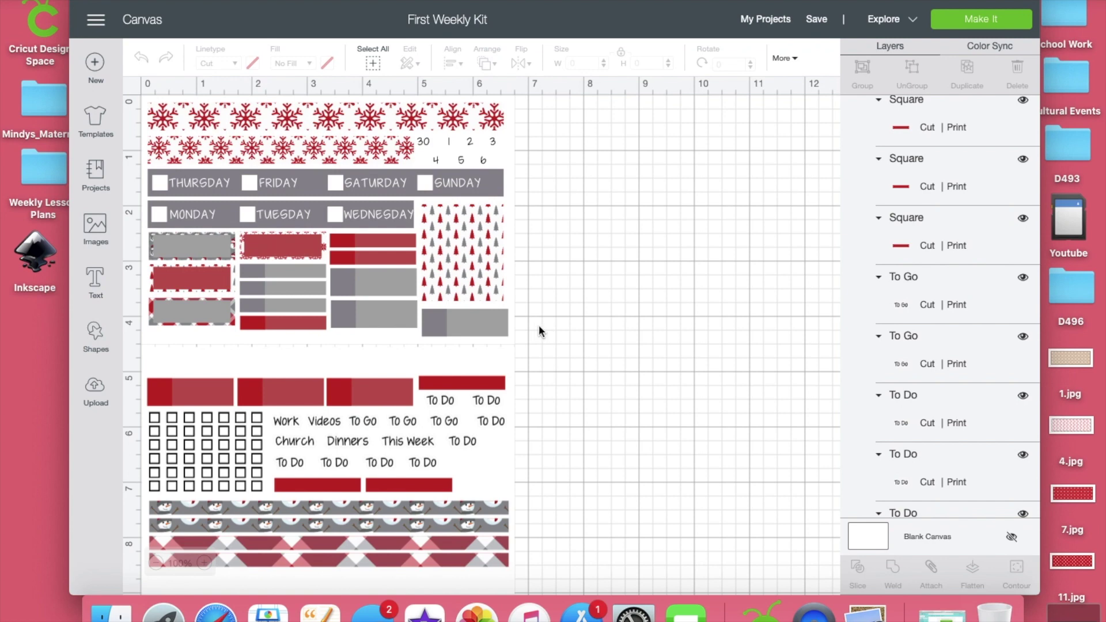
- Copy the flattened upper sticker sheet with the weekday headers
{"action": "left_click", "coordinate": [463, 212]}
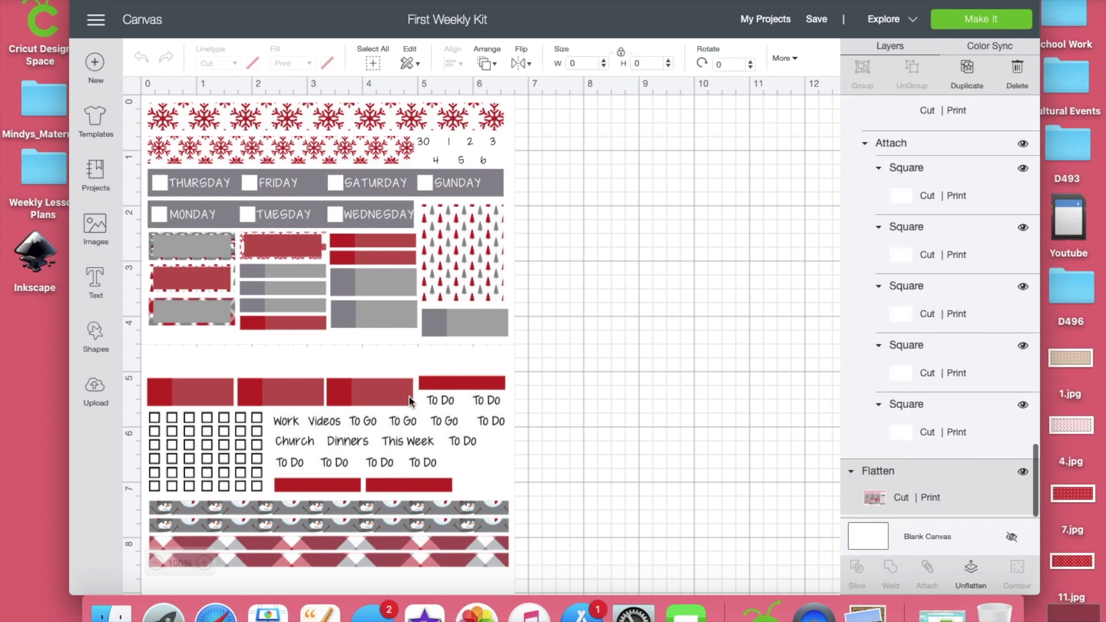
{"action": "left_click", "coordinate": [467, 310]}
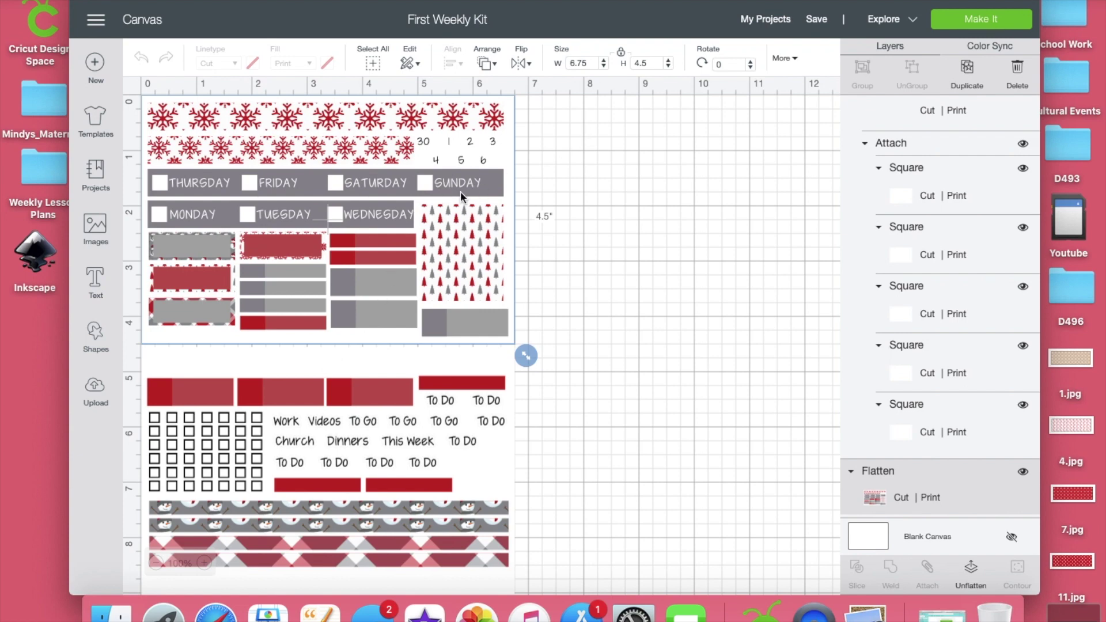
{"action": "left_click", "coordinate": [421, 65]}
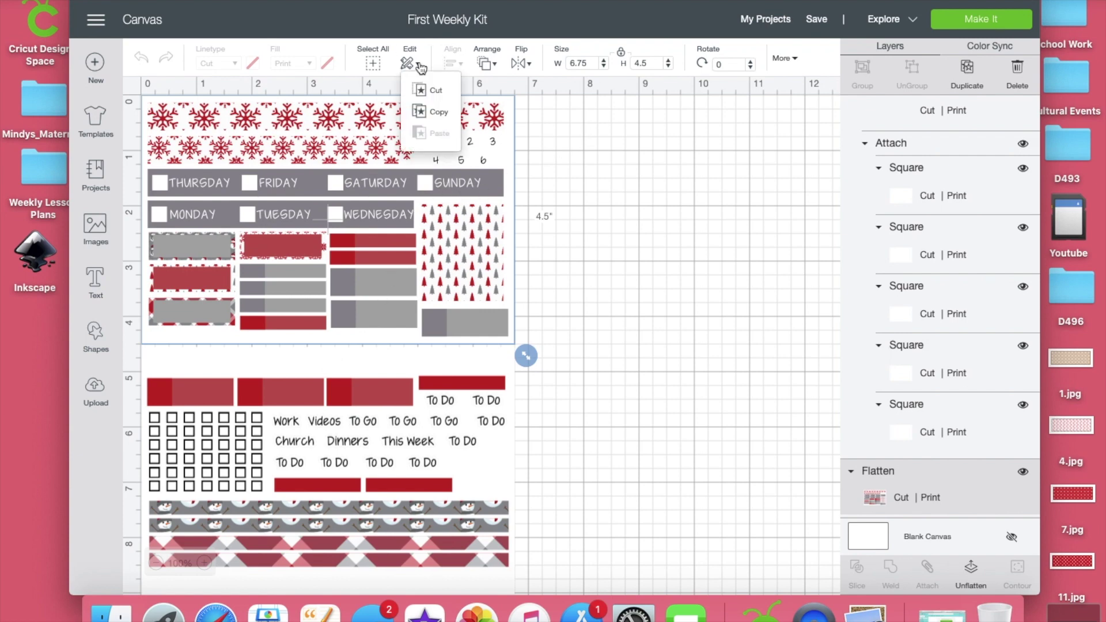
{"action": "left_click", "coordinate": [429, 113]}
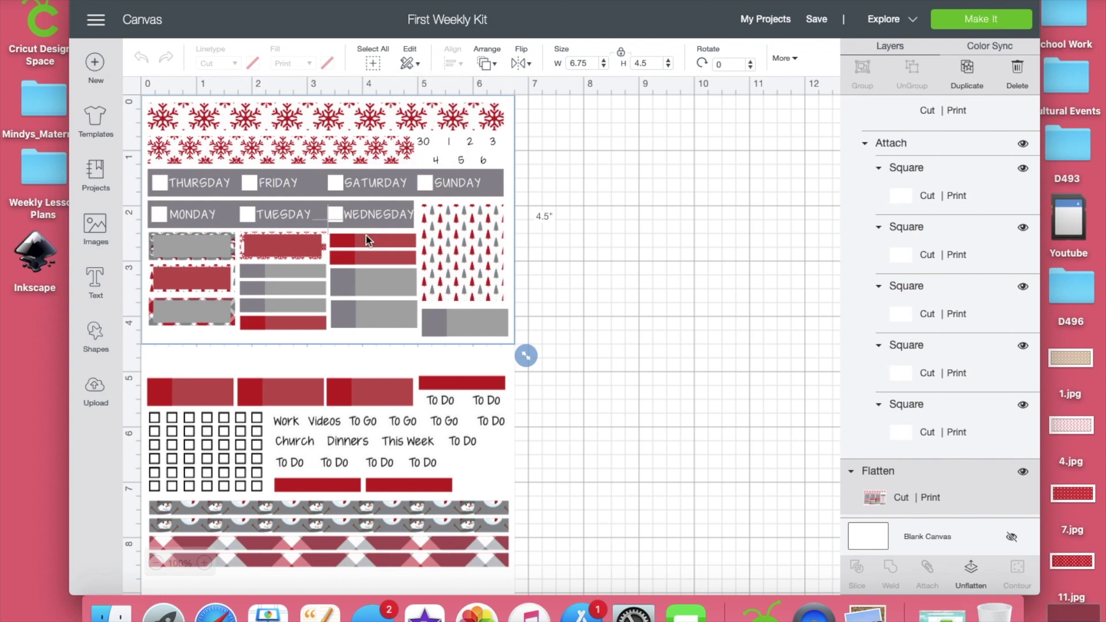
- Copy every object of the First Weekly Kit and start a new blank project
{"action": "key", "text": "super+a"}
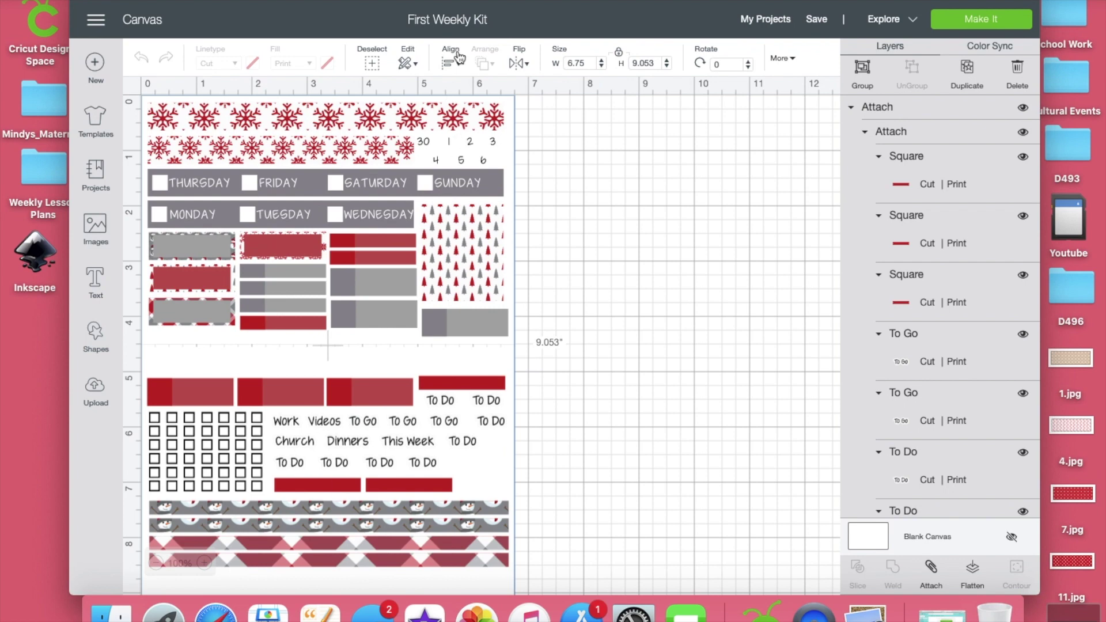
{"action": "left_click", "coordinate": [408, 68]}
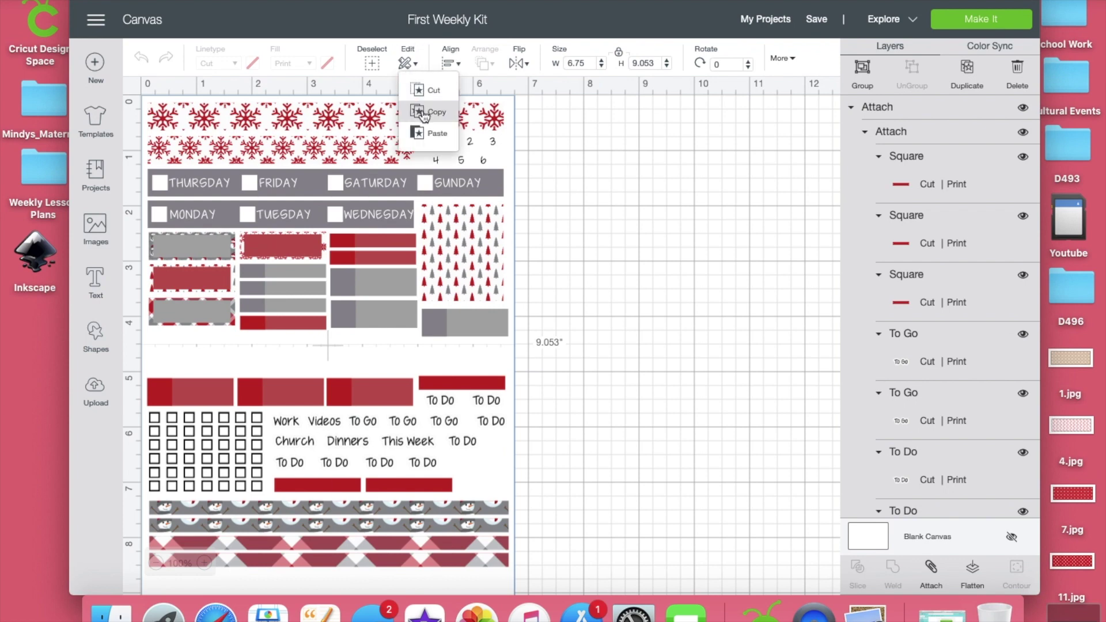
{"action": "left_click", "coordinate": [425, 113]}
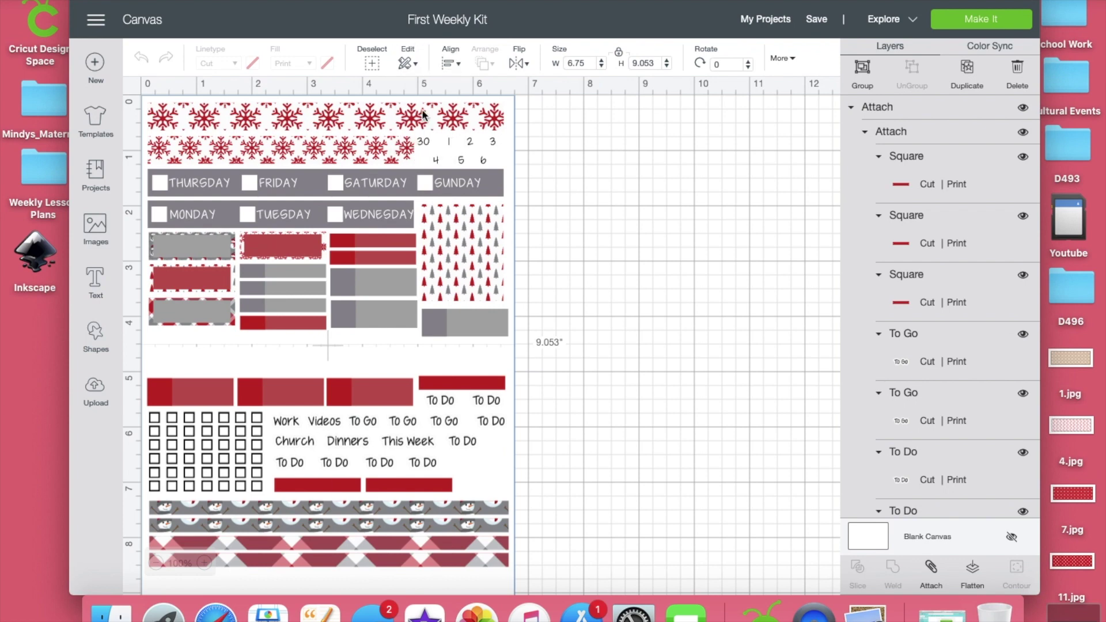
{"action": "left_click", "coordinate": [95, 63]}
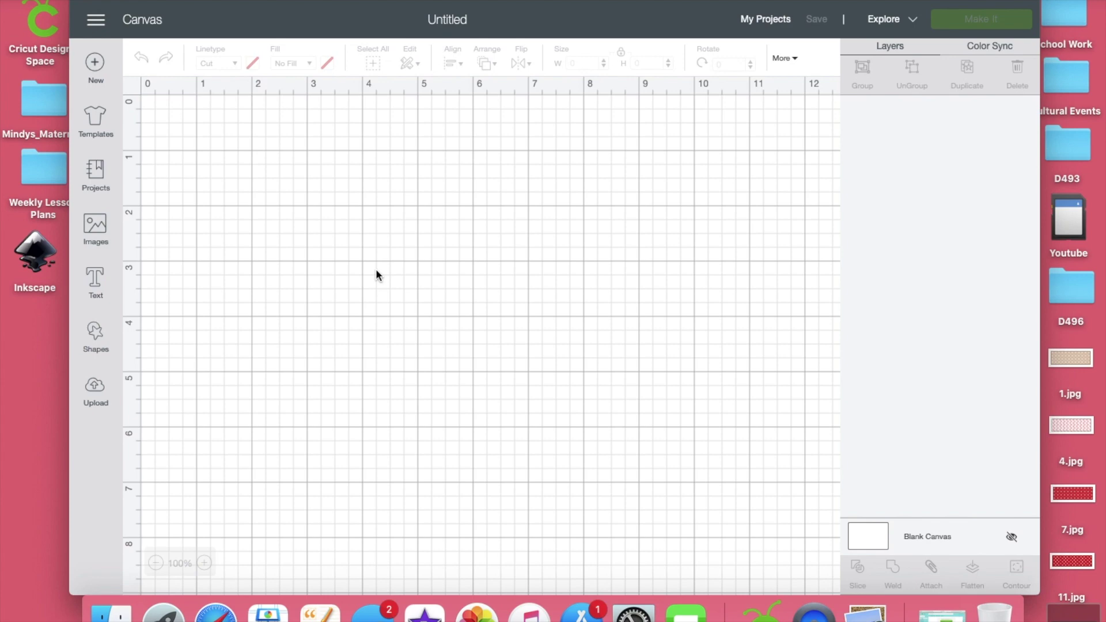
- Leave the blank project and open the saved First Weekly Kit project for customizing
{"action": "left_click", "coordinate": [307, 195]}
{"action": "left_click", "coordinate": [96, 21]}
{"action": "left_click", "coordinate": [100, 84]}
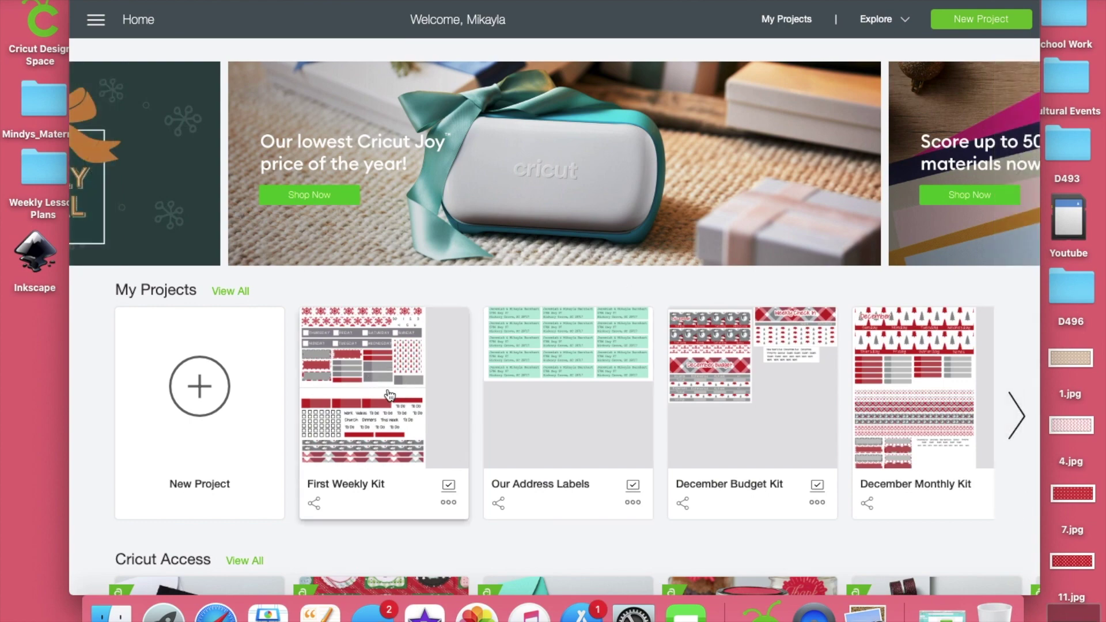
{"action": "left_click", "coordinate": [388, 391]}
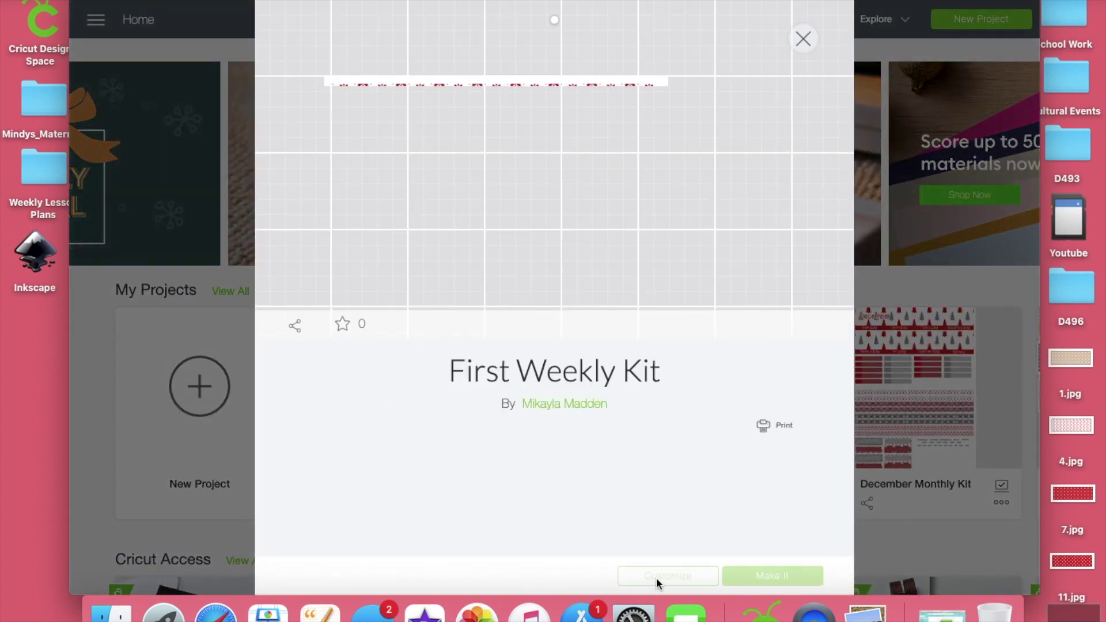
{"action": "left_click", "coordinate": [659, 576]}
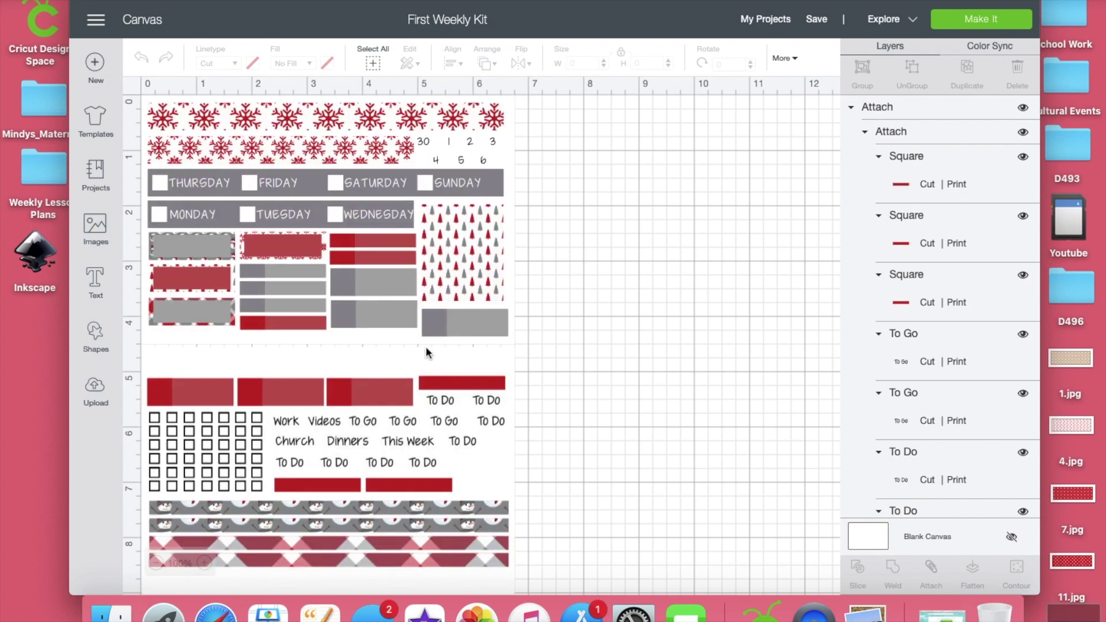
- Move the lower sticker sheet well below the weekday header sheet, and place the weekday sheet at the canvas origin
{"action": "left_click", "coordinate": [420, 364]}
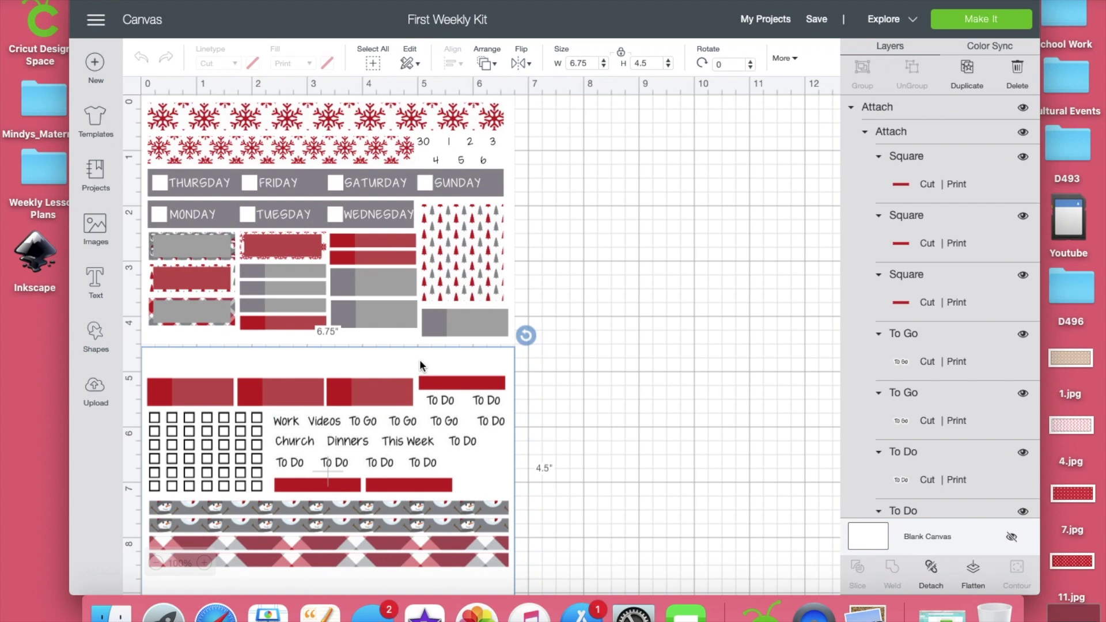
{"action": "left_click_drag", "start_coordinate": [447, 353], "coordinate": [540, 614]}
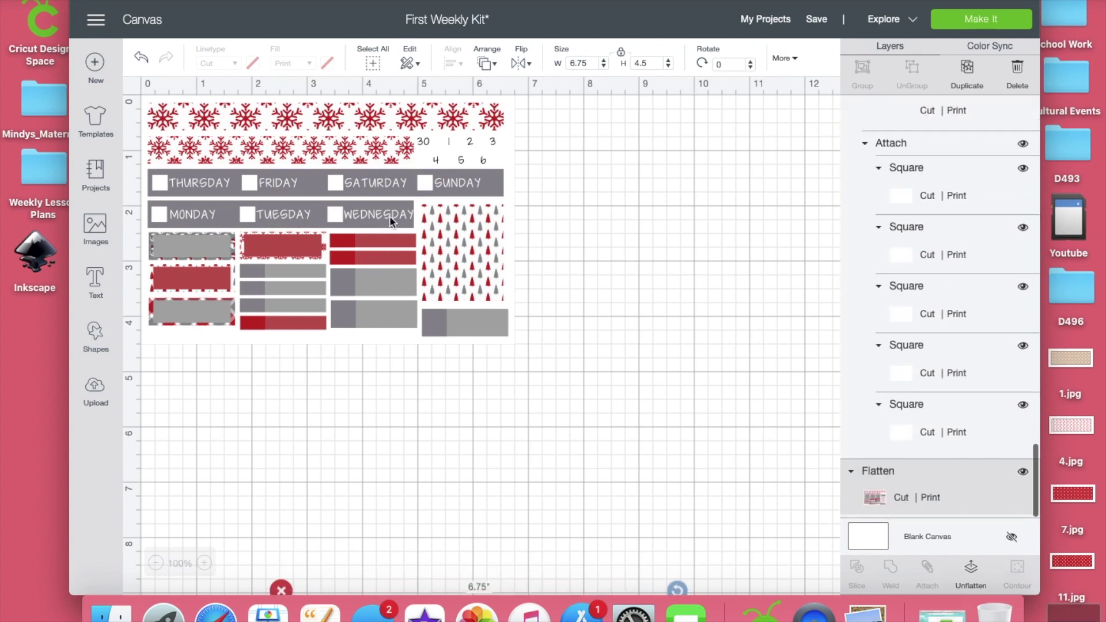
{"action": "left_click_drag", "start_coordinate": [387, 209], "coordinate": [501, 260]}
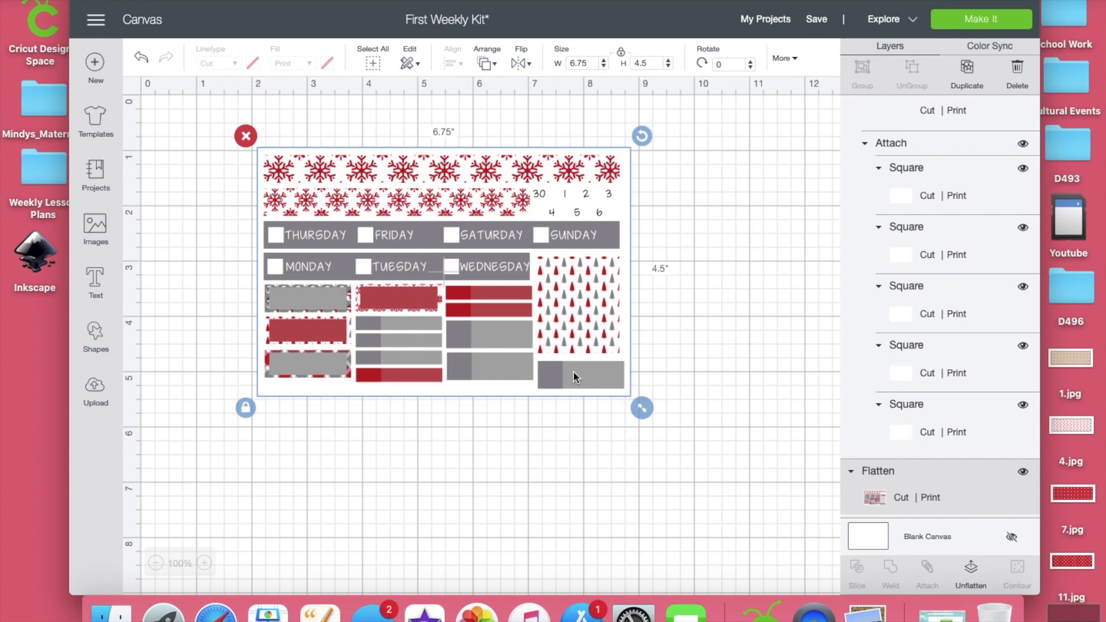
{"action": "left_click_drag", "start_coordinate": [578, 306], "coordinate": [449, 256]}
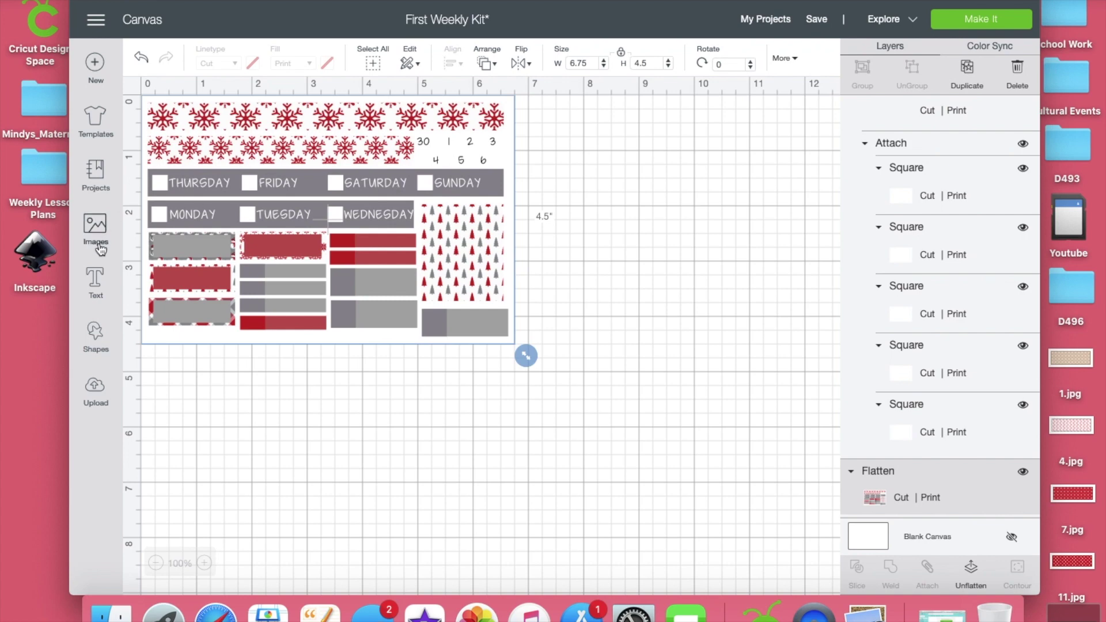
- Insert a square with a light green print fill and place it below the weekday sticker sheet
{"action": "left_click", "coordinate": [91, 335]}
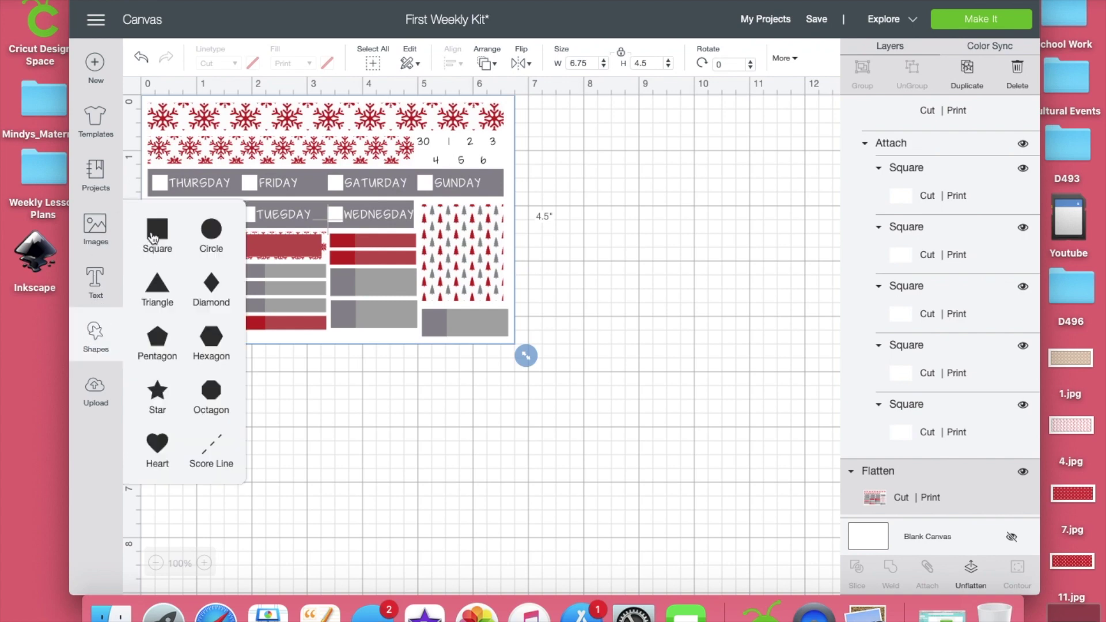
{"action": "left_click", "coordinate": [333, 388]}
{"action": "left_click_drag", "start_coordinate": [340, 249], "coordinate": [576, 353]}
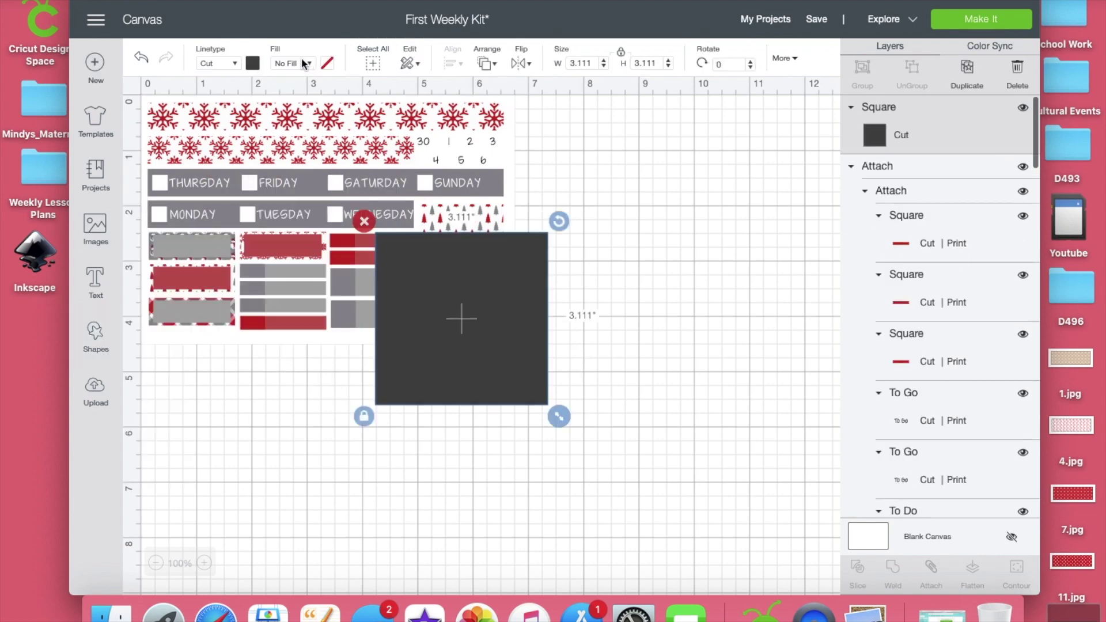
{"action": "left_click", "coordinate": [302, 63]}
{"action": "left_click", "coordinate": [298, 102]}
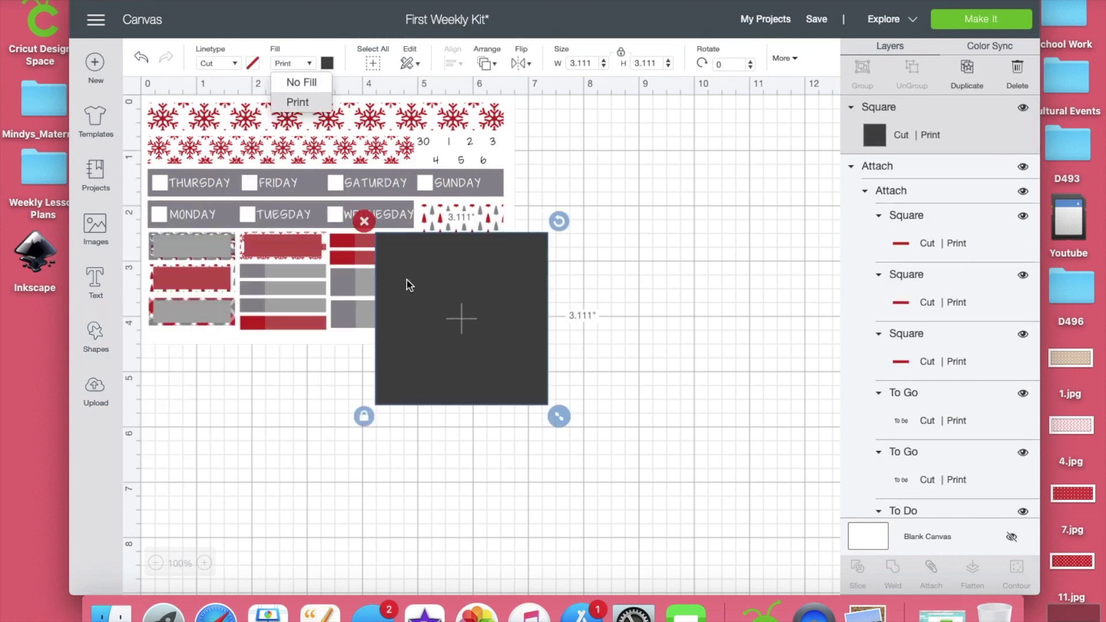
{"action": "left_click", "coordinate": [328, 62]}
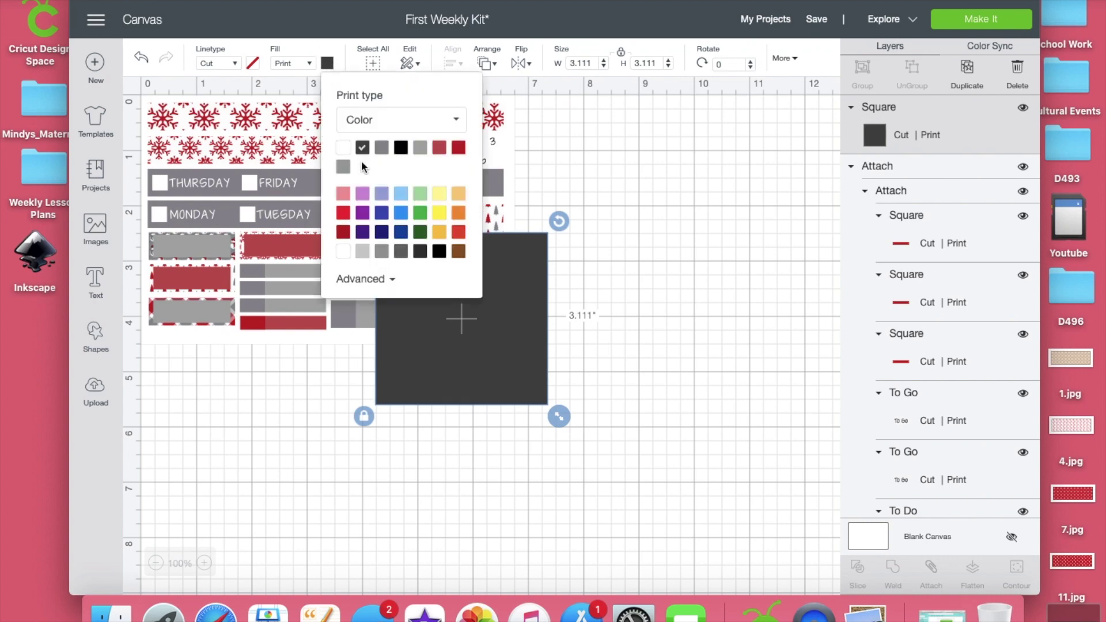
{"action": "left_click", "coordinate": [422, 200]}
{"action": "left_click_drag", "start_coordinate": [414, 372], "coordinate": [443, 495]}
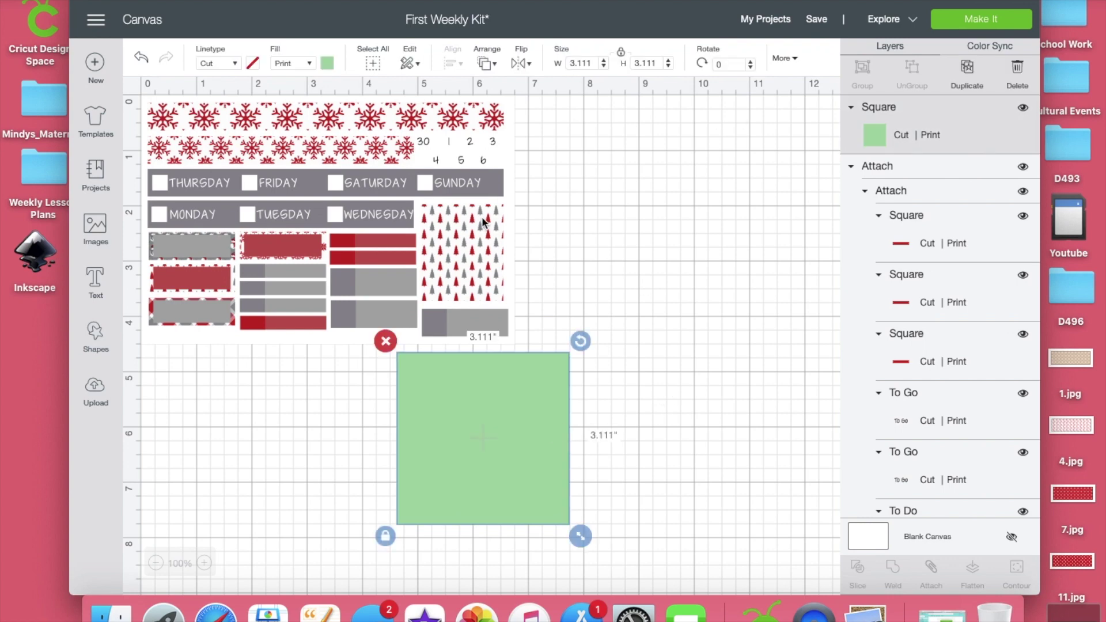
- Unlock the green square's proportions and set its height to 4.5 in and width to 6.5 in
{"action": "left_click", "coordinate": [622, 55]}
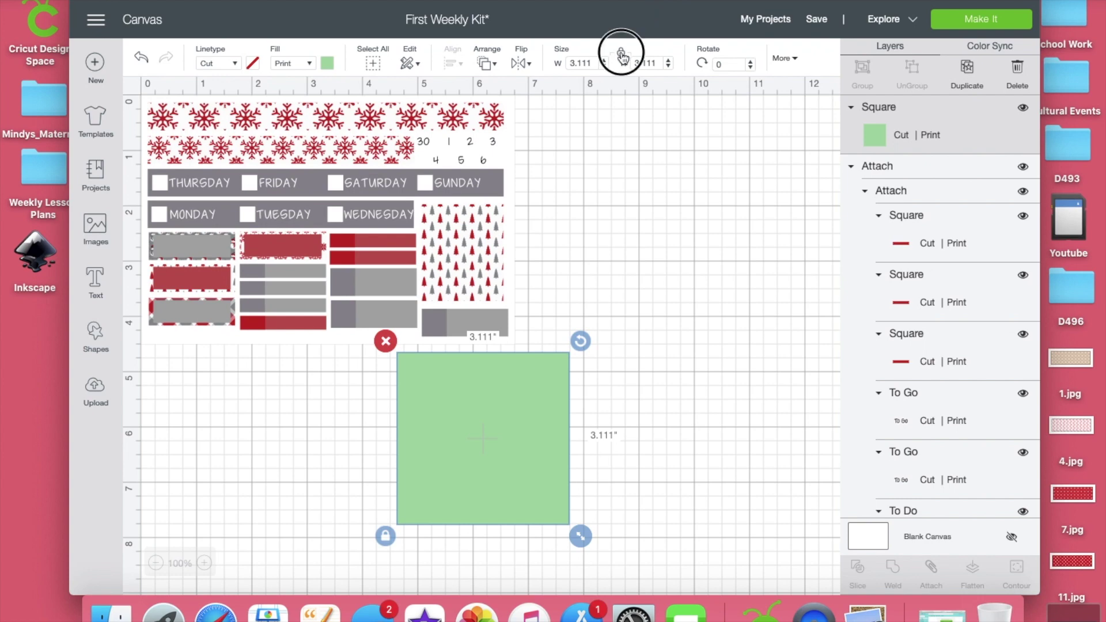
{"action": "left_click", "coordinate": [623, 63]}
{"action": "type", "text": "4.5"}
{"action": "left_click_drag", "start_coordinate": [594, 62], "coordinate": [523, 62]}
{"action": "type", "text": "6.5"}
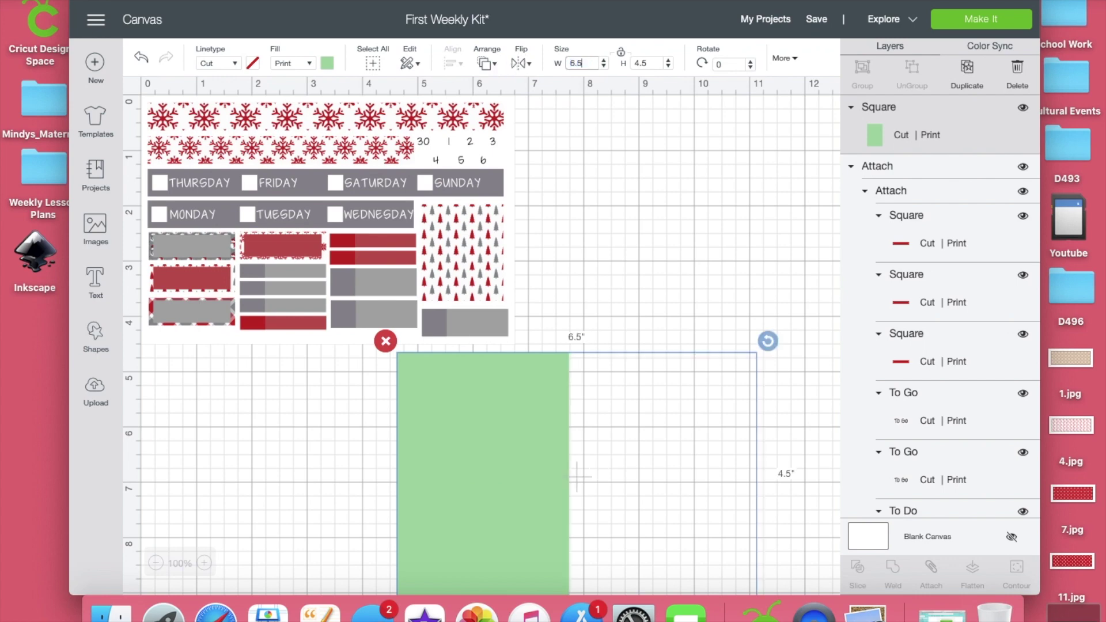
{"action": "key", "text": "Return"}
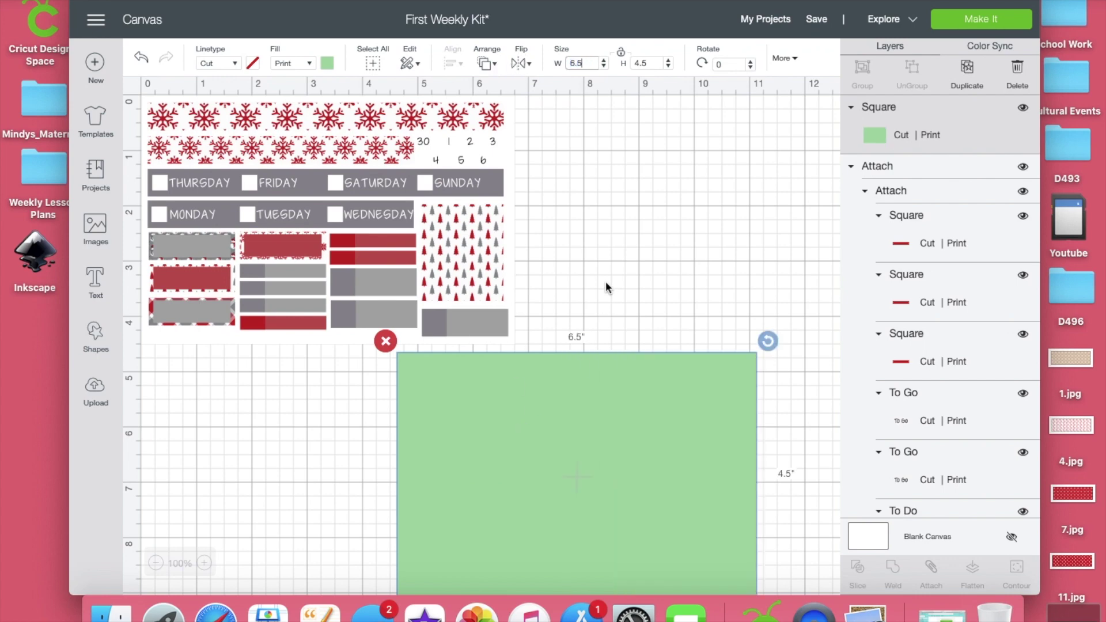
- Check the weekday sticker sheet's size and set the green rectangle's width to 6.75 in to match
{"action": "left_click", "coordinate": [414, 247]}
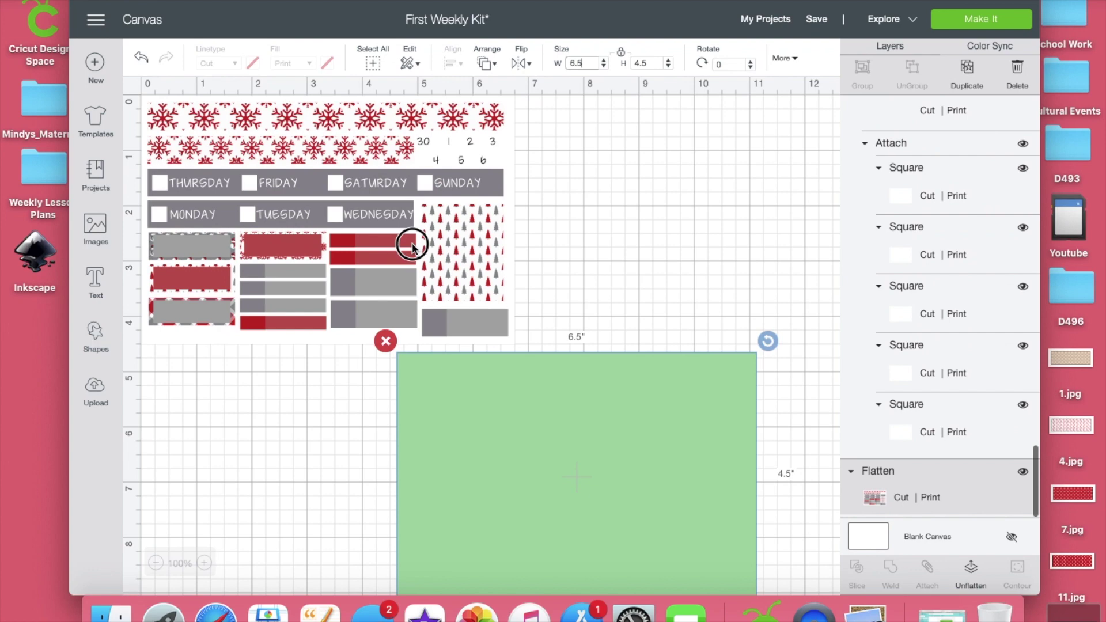
{"action": "left_click_drag", "start_coordinate": [413, 247], "coordinate": [411, 250]}
{"action": "left_click", "coordinate": [424, 422]}
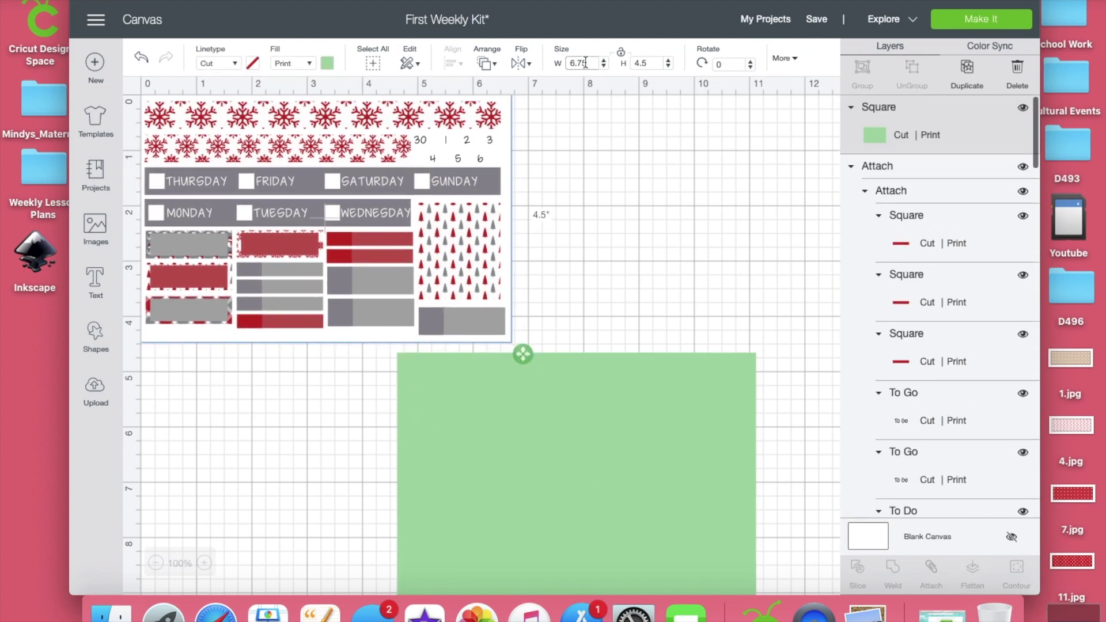
{"action": "left_click", "coordinate": [525, 444]}
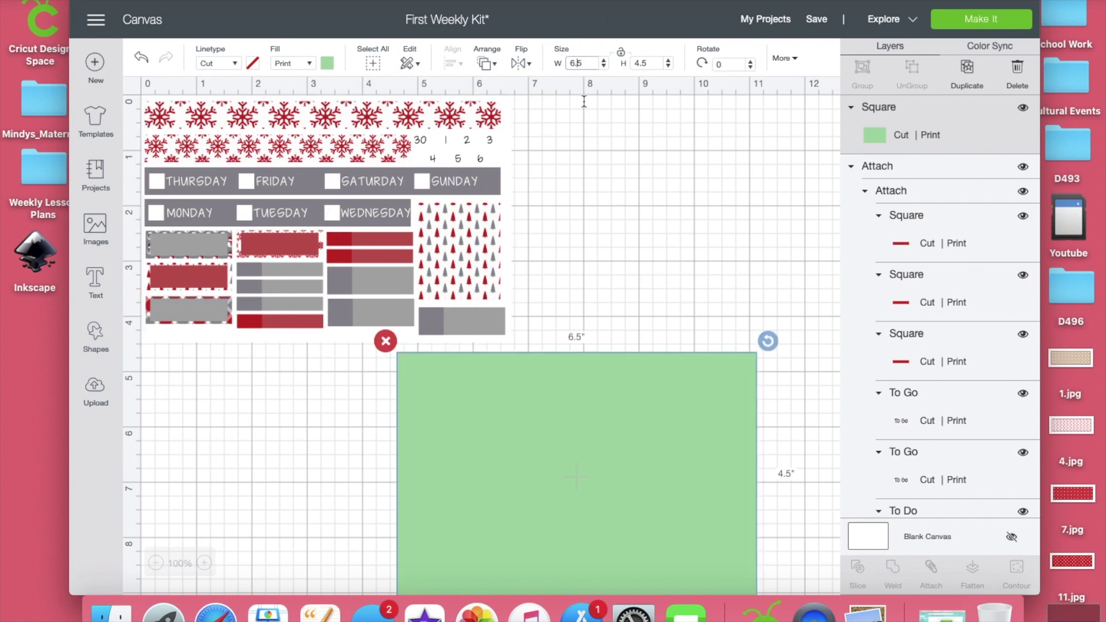
{"action": "left_click", "coordinate": [577, 62]}
{"action": "type", "text": "7"}
{"action": "key", "text": "Return"}
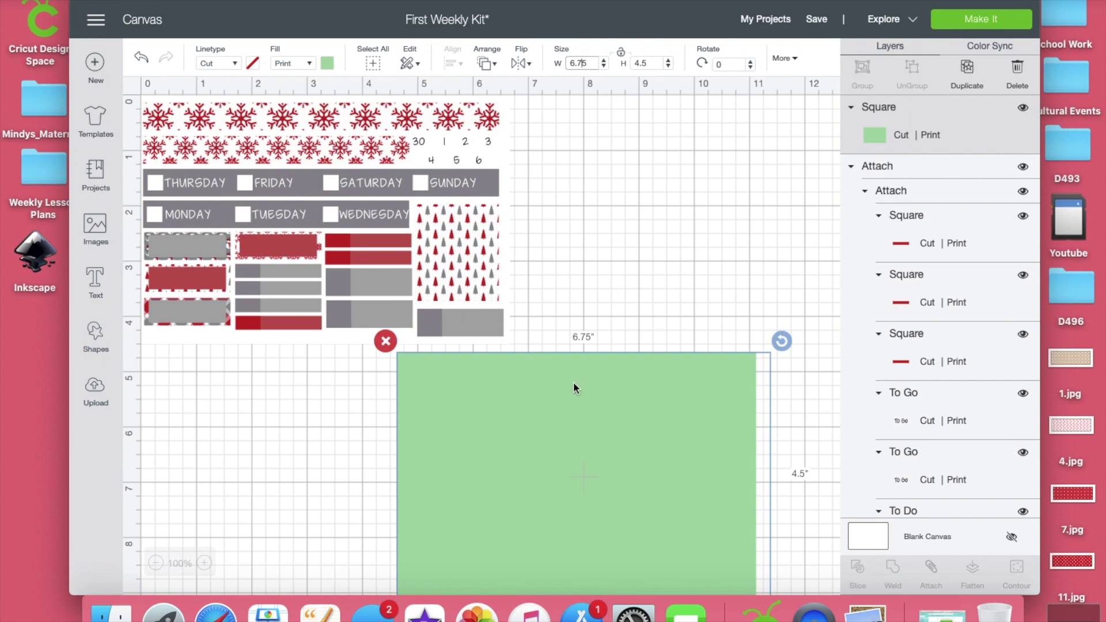
- Move the green rectangle up beside the sticker sheet and duplicate it four times
{"action": "left_click_drag", "start_coordinate": [574, 384], "coordinate": [519, 171]}
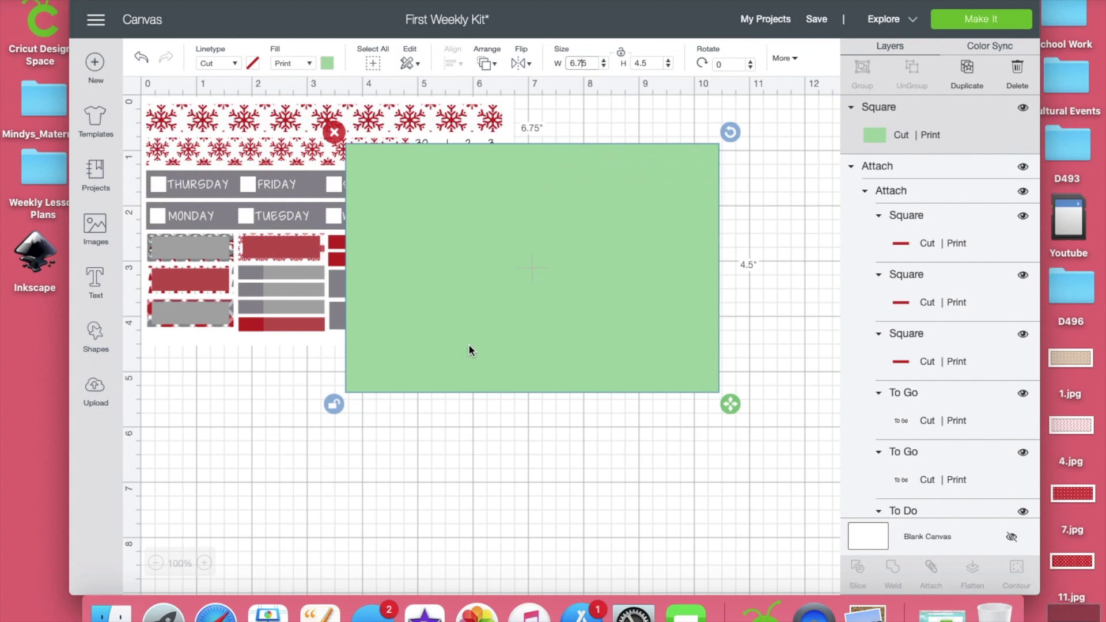
{"action": "left_click_drag", "start_coordinate": [544, 230], "coordinate": [521, 294]}
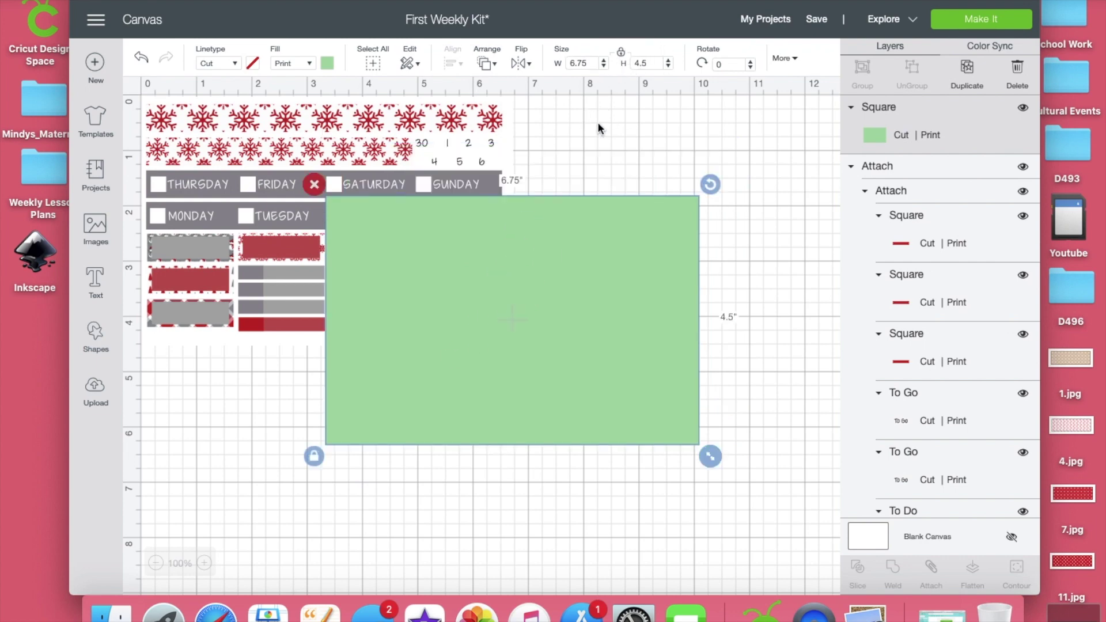
{"action": "left_click", "coordinate": [596, 203]}
{"action": "left_click", "coordinate": [610, 225]}
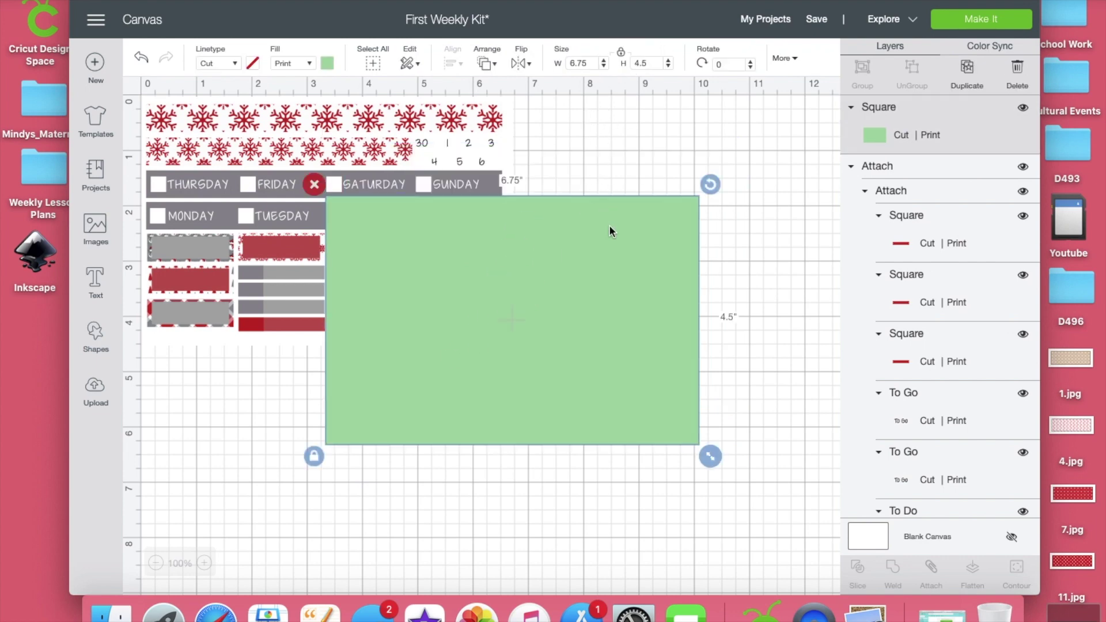
{"action": "left_click", "coordinate": [967, 86]}
{"action": "left_click", "coordinate": [967, 86]}
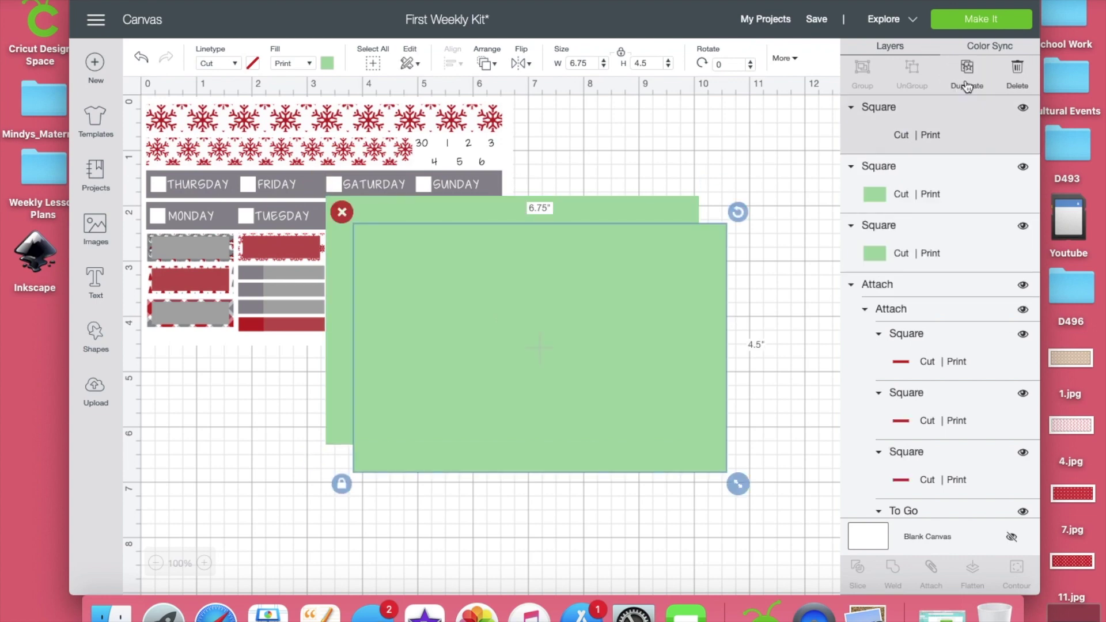
{"action": "left_click", "coordinate": [968, 86]}
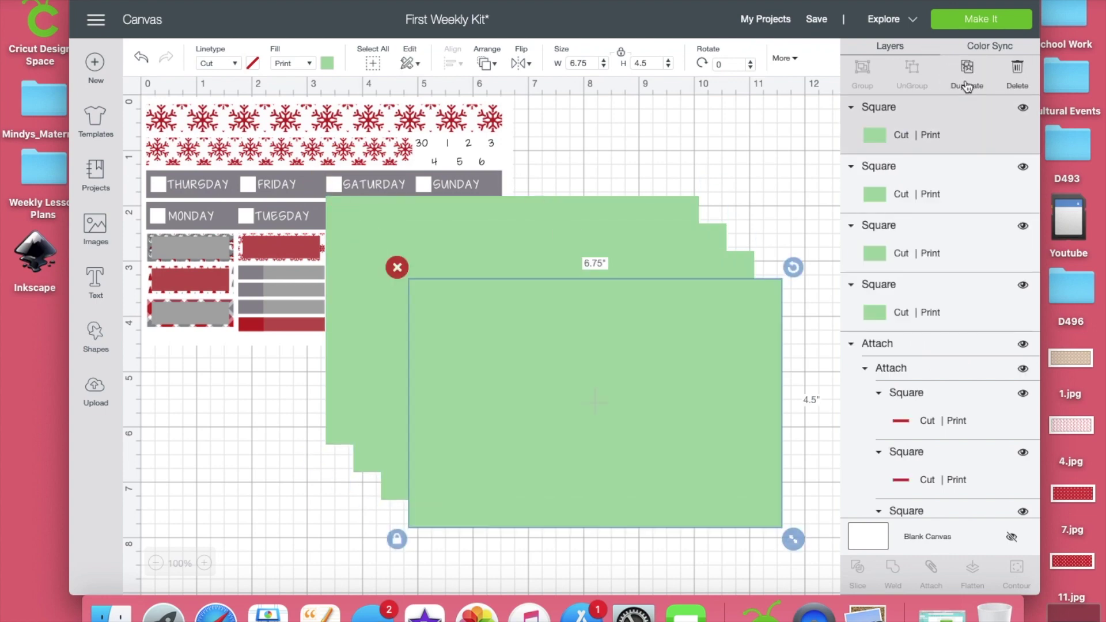
{"action": "left_click", "coordinate": [967, 86]}
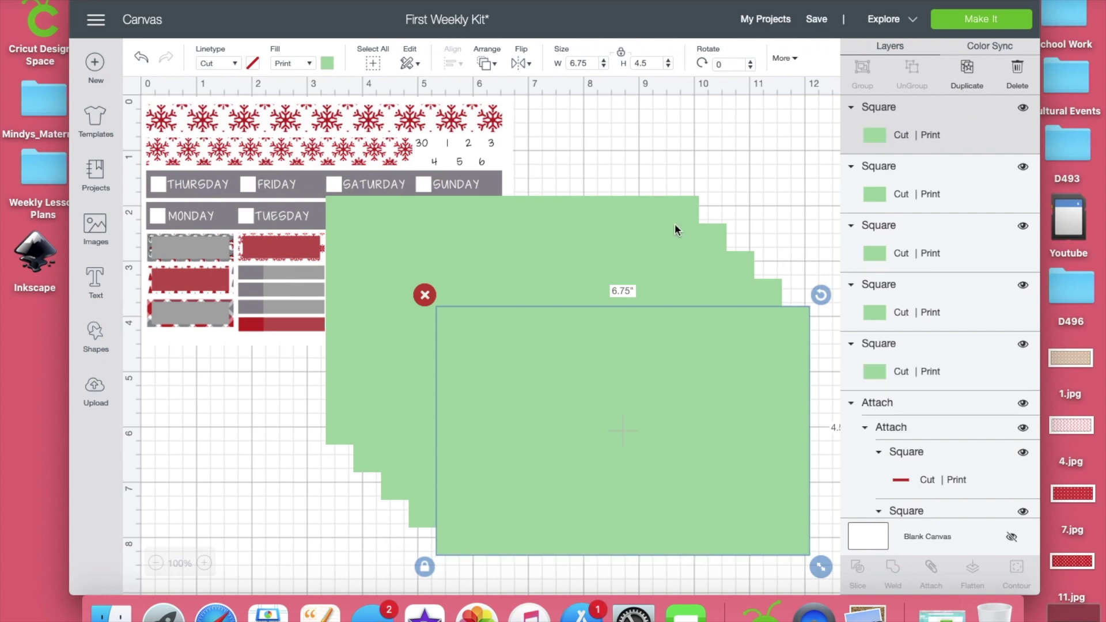
- Select all five green rectangles, align them by their centers and attach them together
{"action": "left_click_drag", "start_coordinate": [664, 167], "coordinate": [778, 345]}
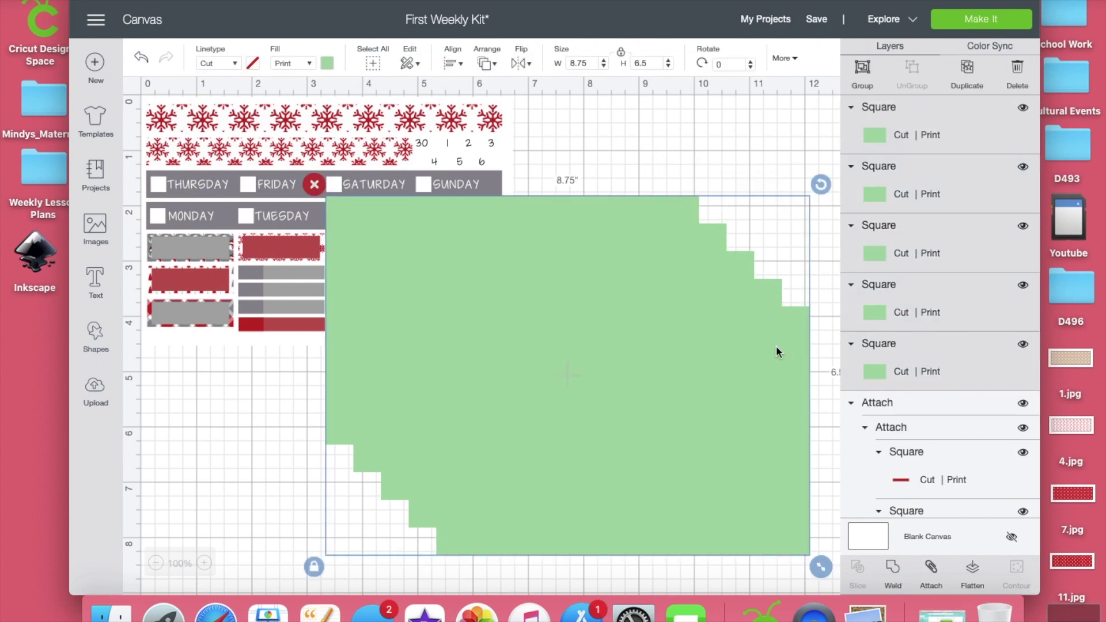
{"action": "left_click", "coordinate": [456, 63]}
{"action": "left_click", "coordinate": [475, 230]}
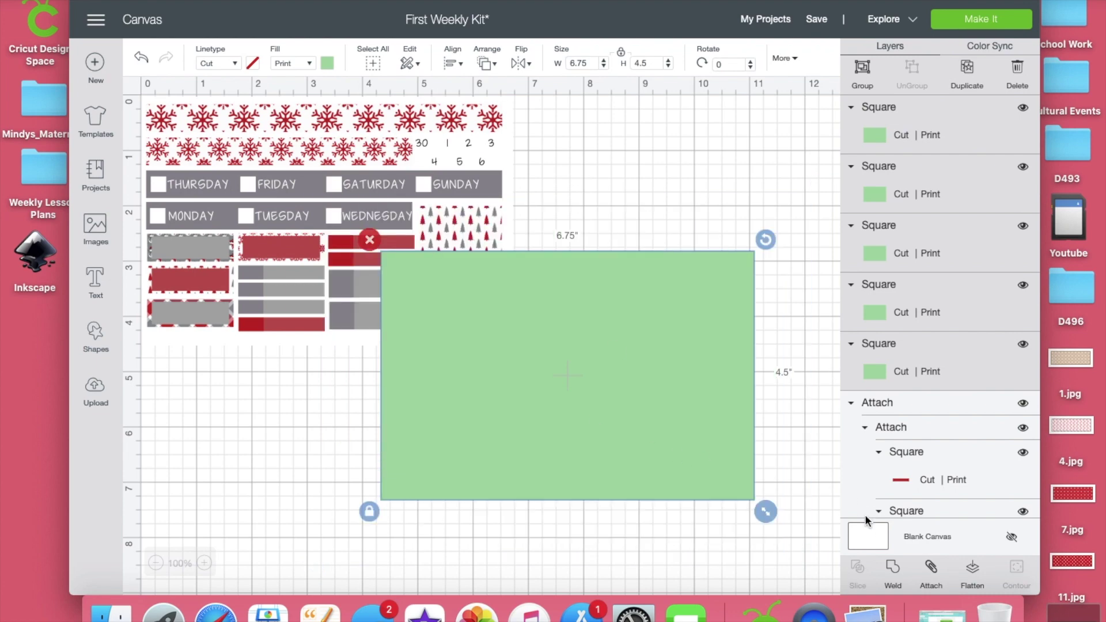
{"action": "left_click", "coordinate": [931, 572]}
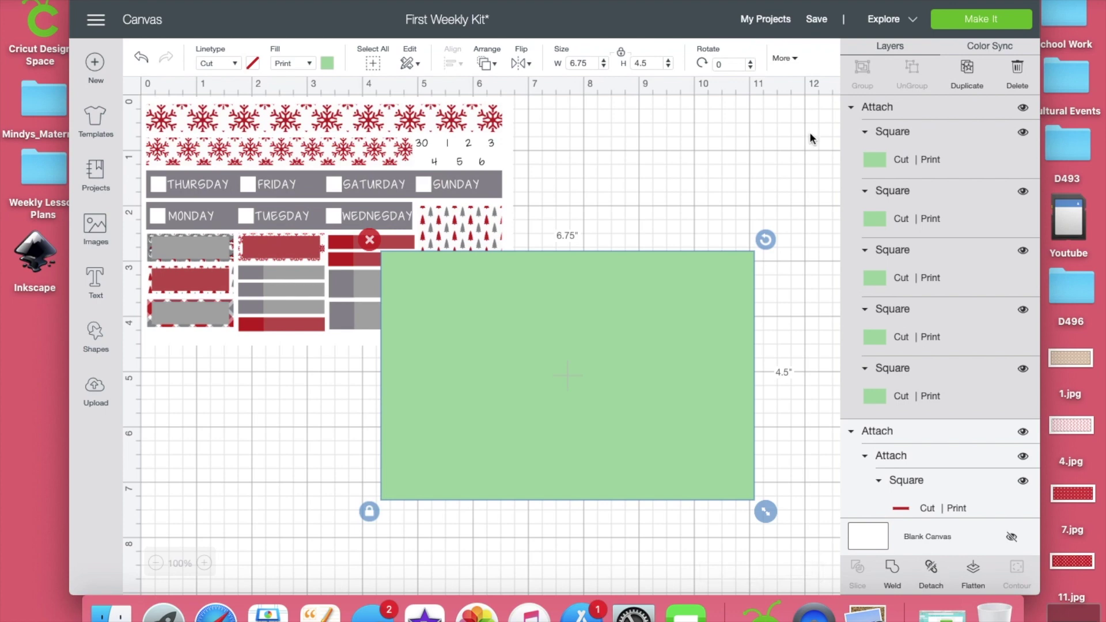
- Delete the attached stack of green rectangles
{"action": "left_click_drag", "start_coordinate": [531, 316], "coordinate": [515, 433]}
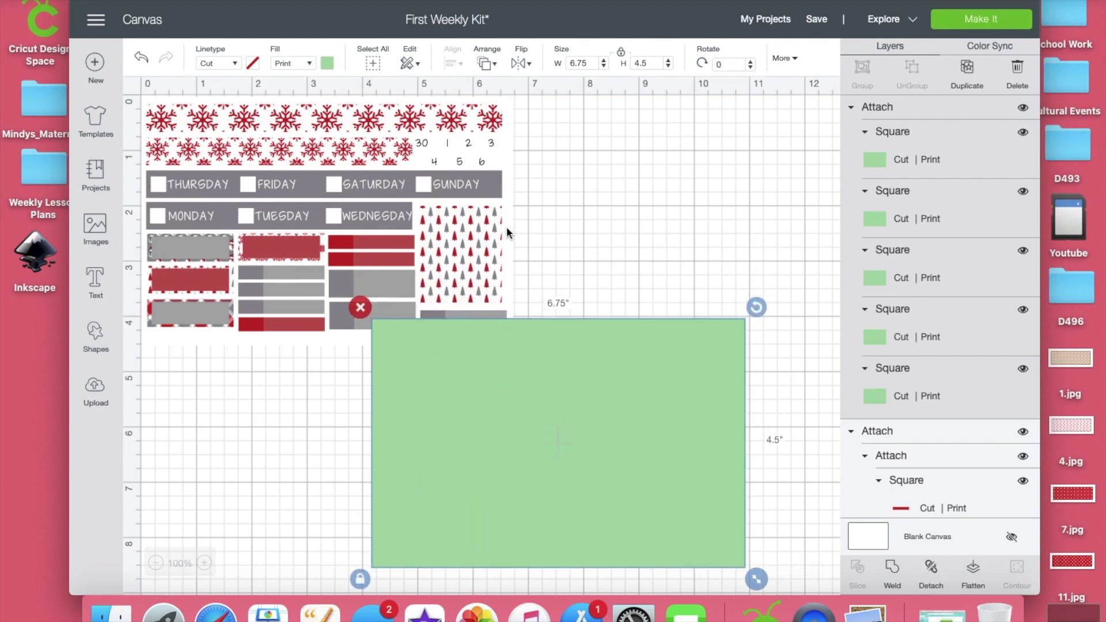
{"action": "left_click", "coordinate": [504, 165]}
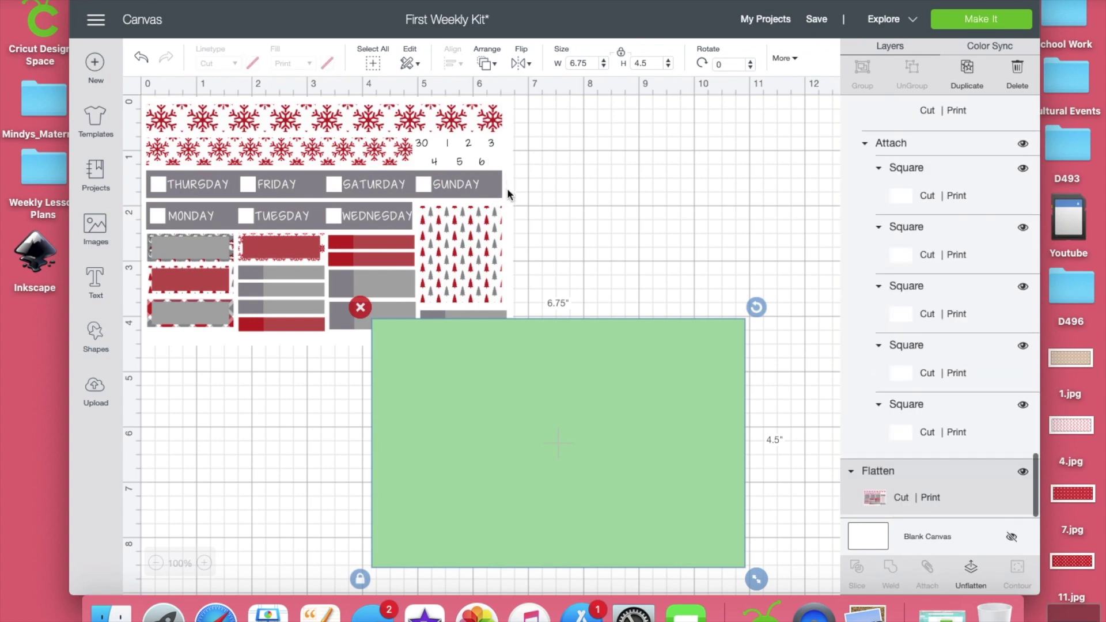
{"action": "key", "text": "super+z"}
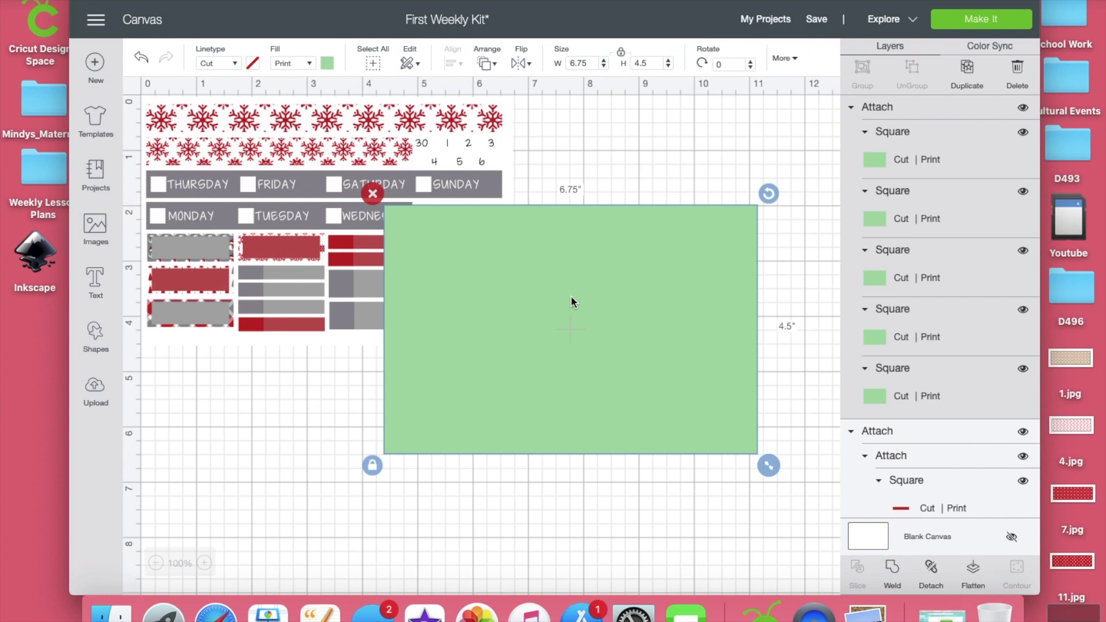
{"action": "key", "text": "Delete"}
- Move the weekday sticker sheet toward the middle of the canvas and unflatten it
{"action": "left_click", "coordinate": [485, 282]}
{"action": "left_click_drag", "start_coordinate": [549, 304], "coordinate": [586, 320]}
{"action": "left_click", "coordinate": [564, 311]}
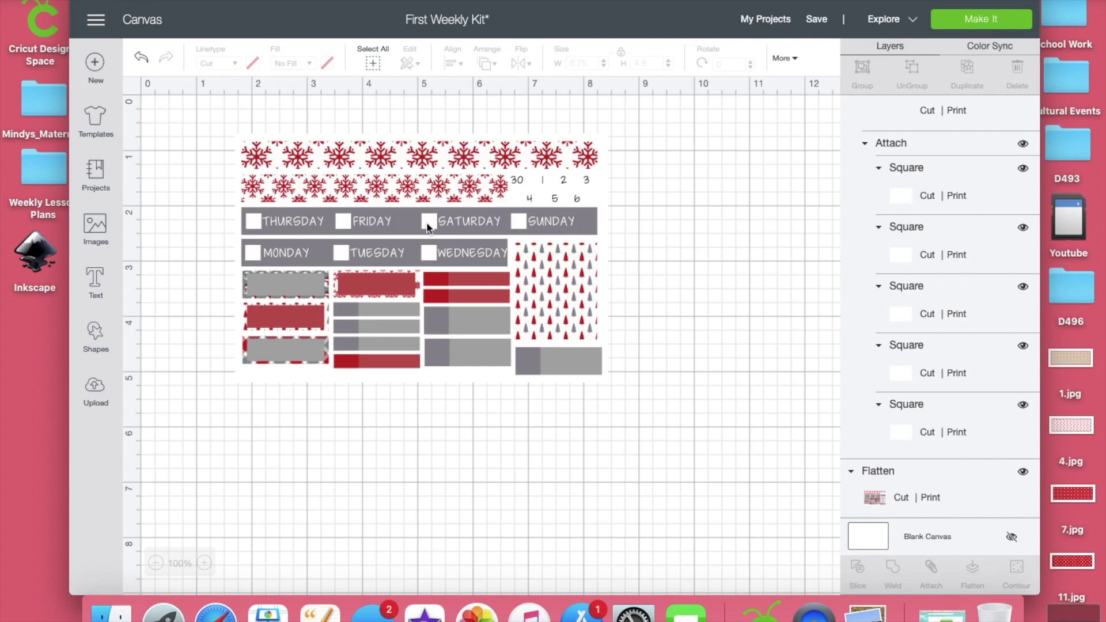
{"action": "left_click", "coordinate": [204, 564]}
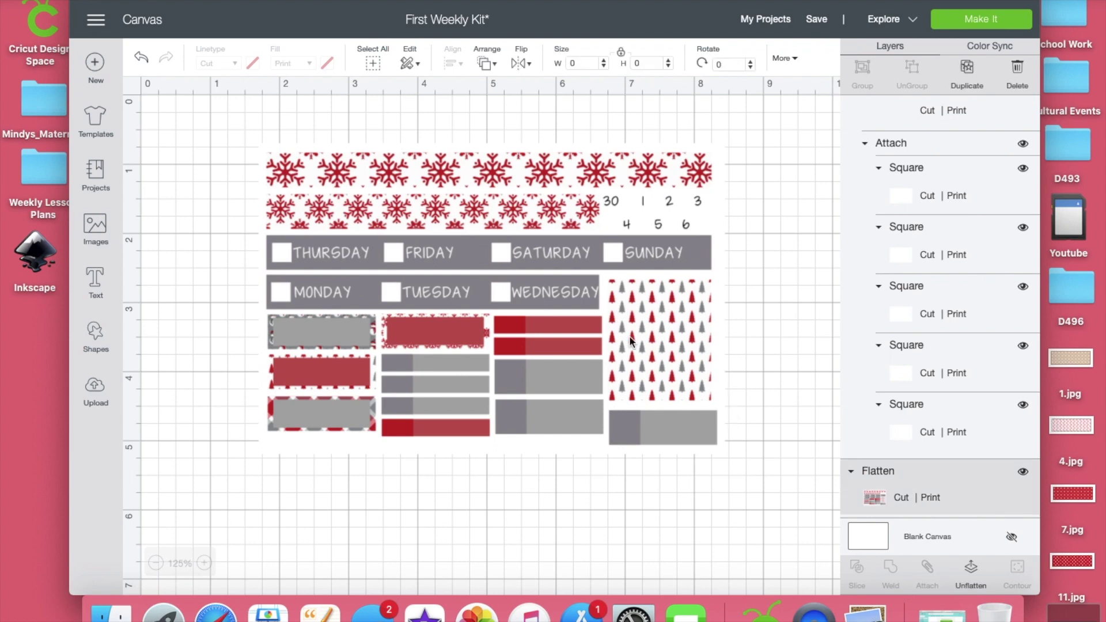
{"action": "key", "text": "super+a"}
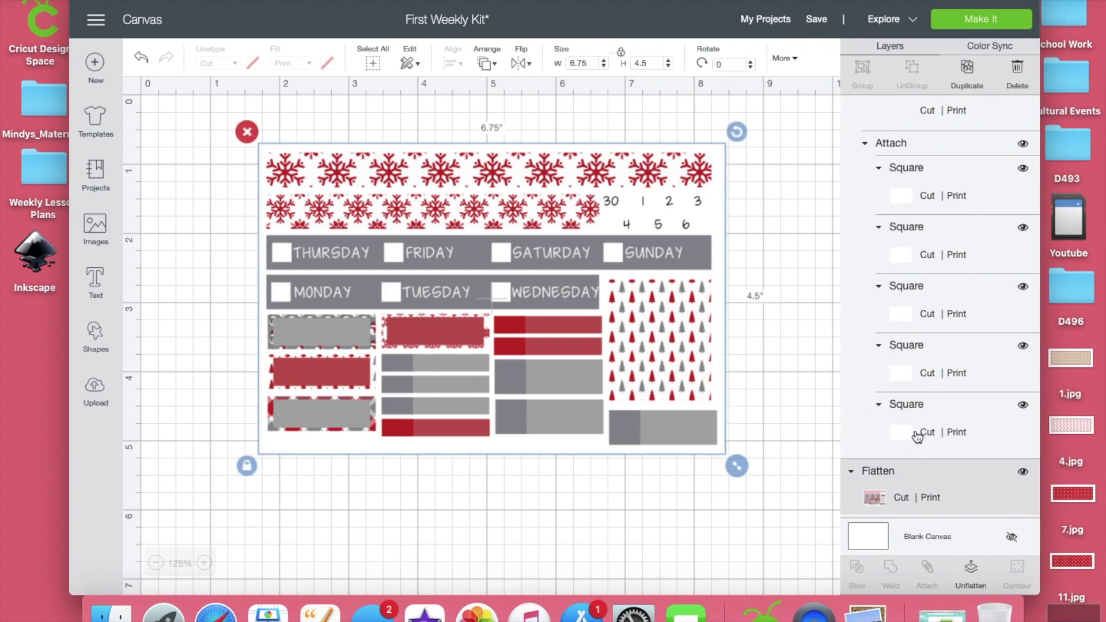
{"action": "left_click", "coordinate": [968, 572]}
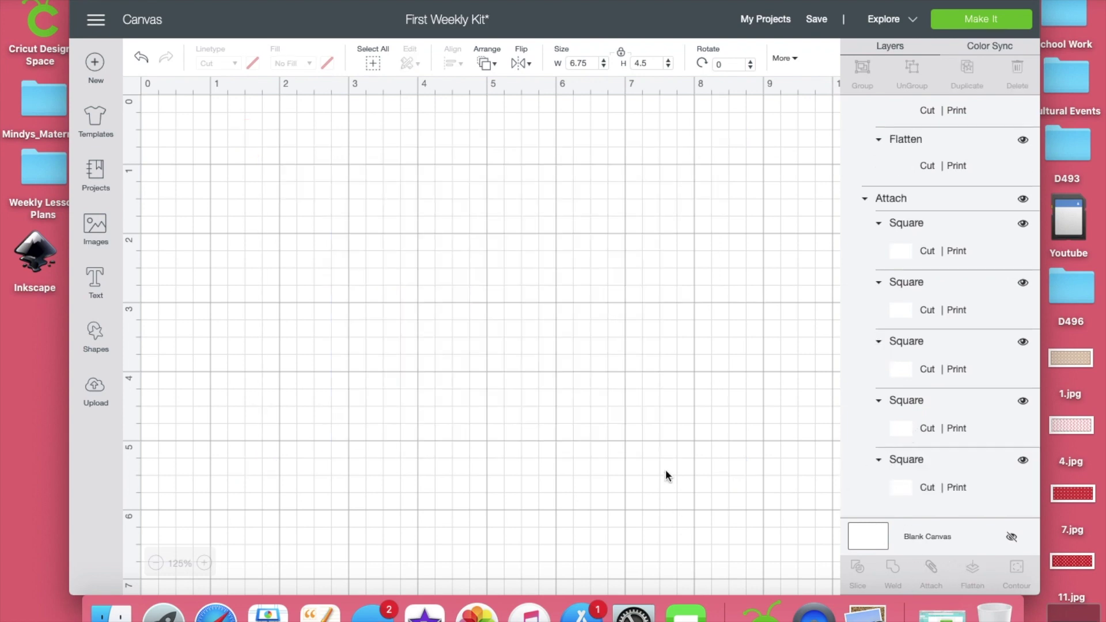
- Detach the weekday sticker sheet into separate stickers and check that the tree-patterned rectangle can be selected on its own
{"action": "key", "text": "super+z"}
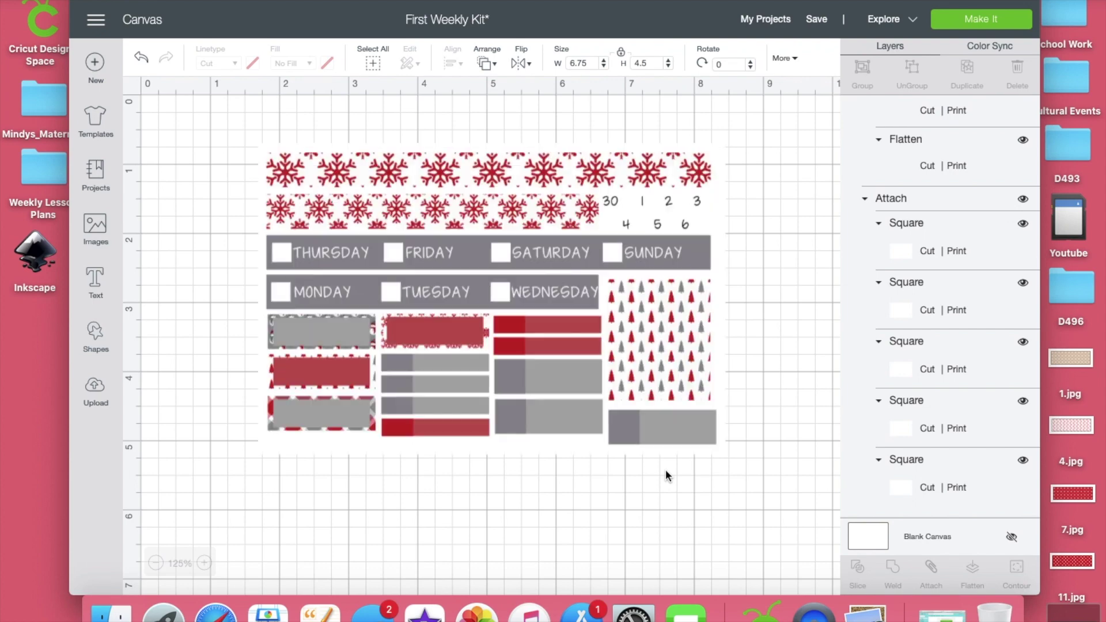
{"action": "left_click", "coordinate": [669, 433]}
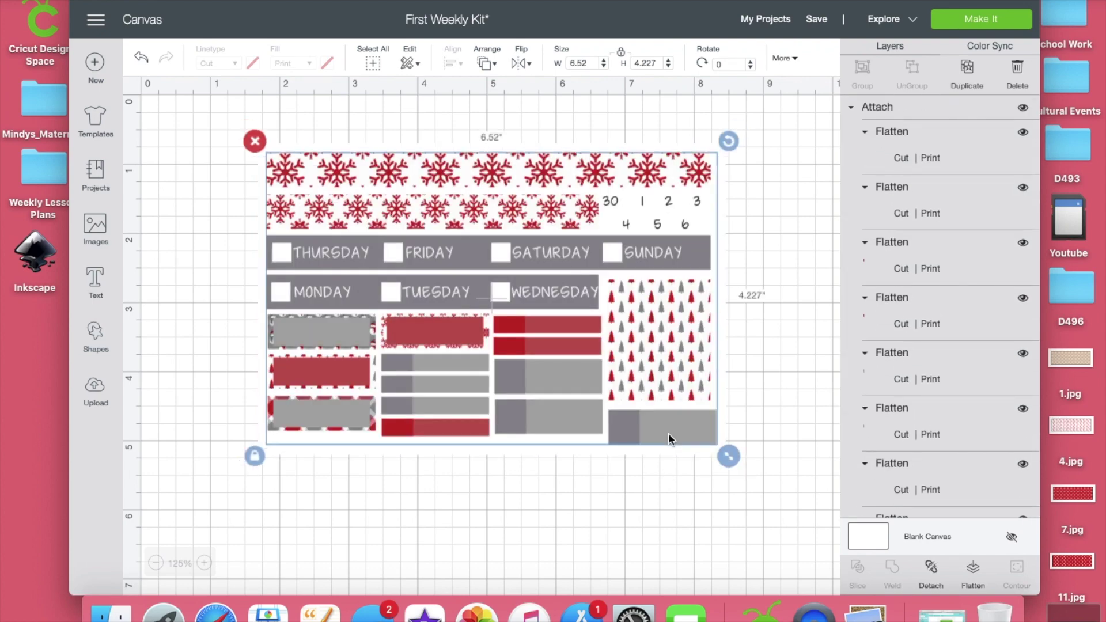
{"action": "left_click", "coordinate": [934, 573]}
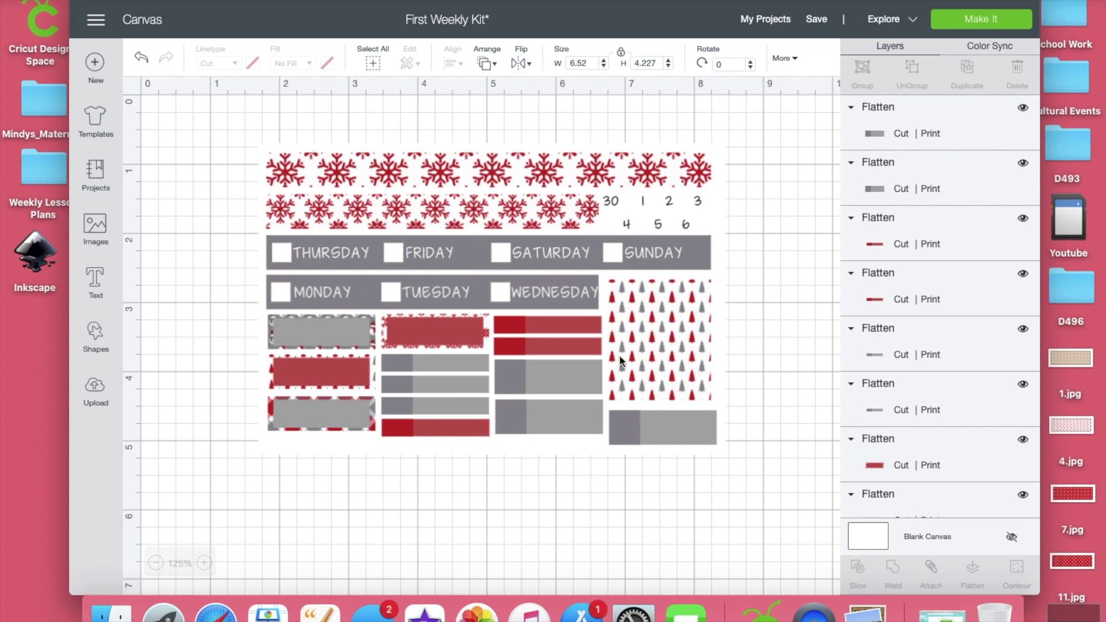
{"action": "left_click", "coordinate": [652, 326]}
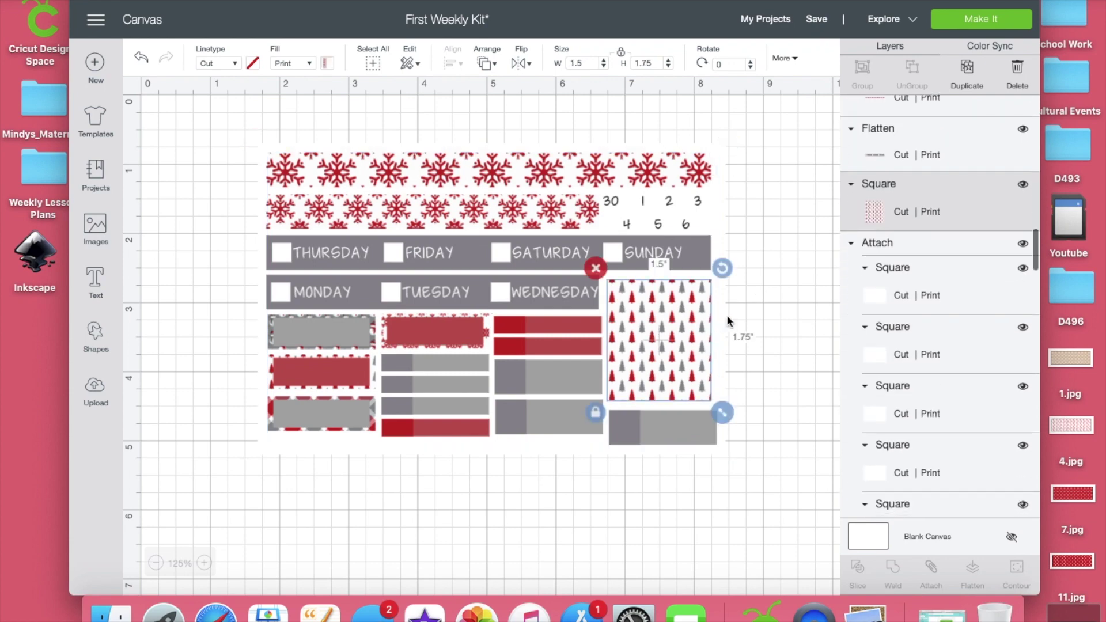
{"action": "left_click", "coordinate": [766, 335]}
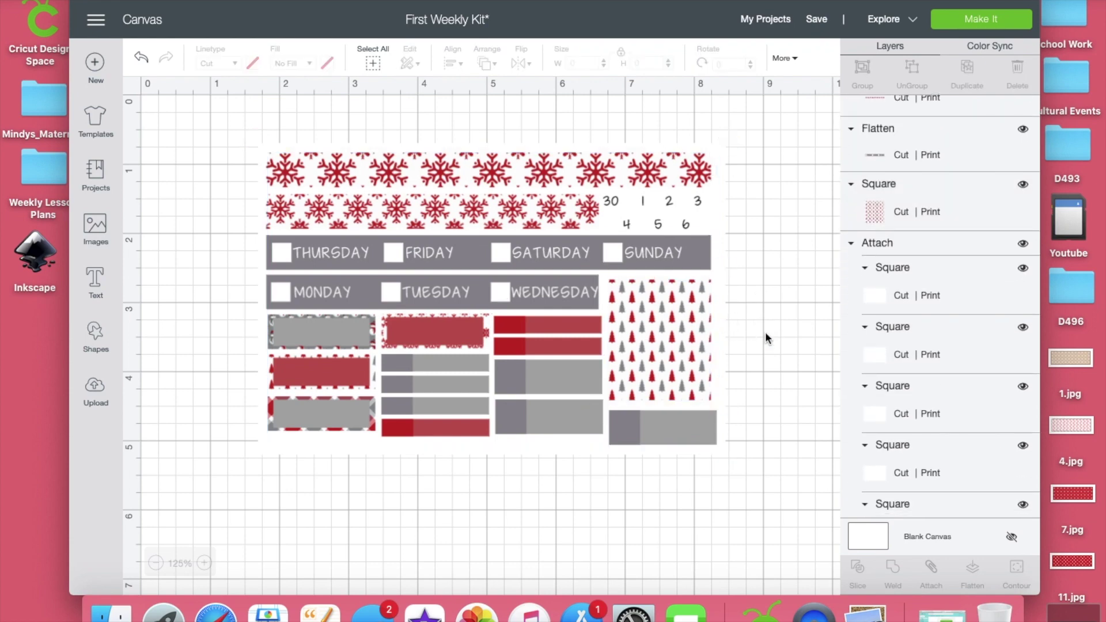
{"action": "left_click", "coordinate": [97, 389]}
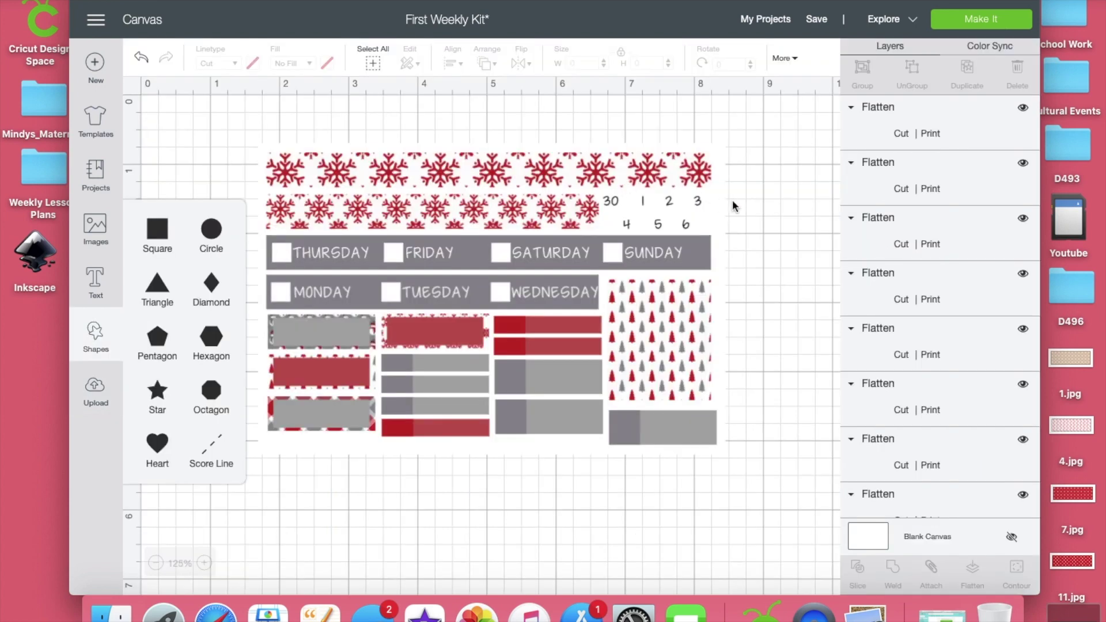
{"action": "left_click", "coordinate": [734, 206]}
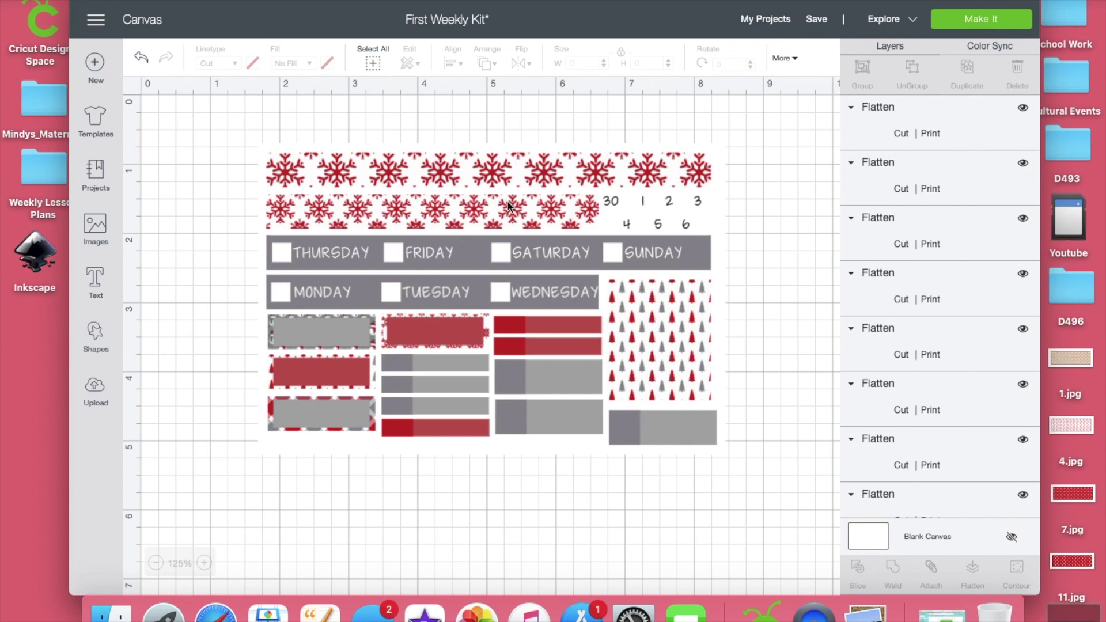
{"action": "left_click", "coordinate": [99, 333]}
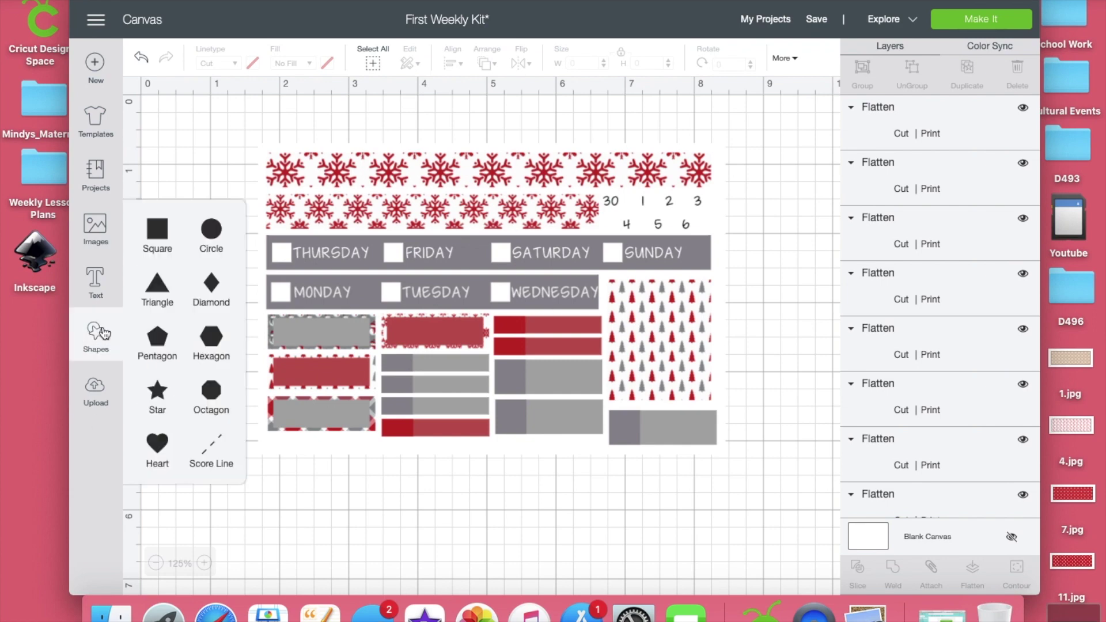
{"action": "left_click", "coordinate": [167, 231]}
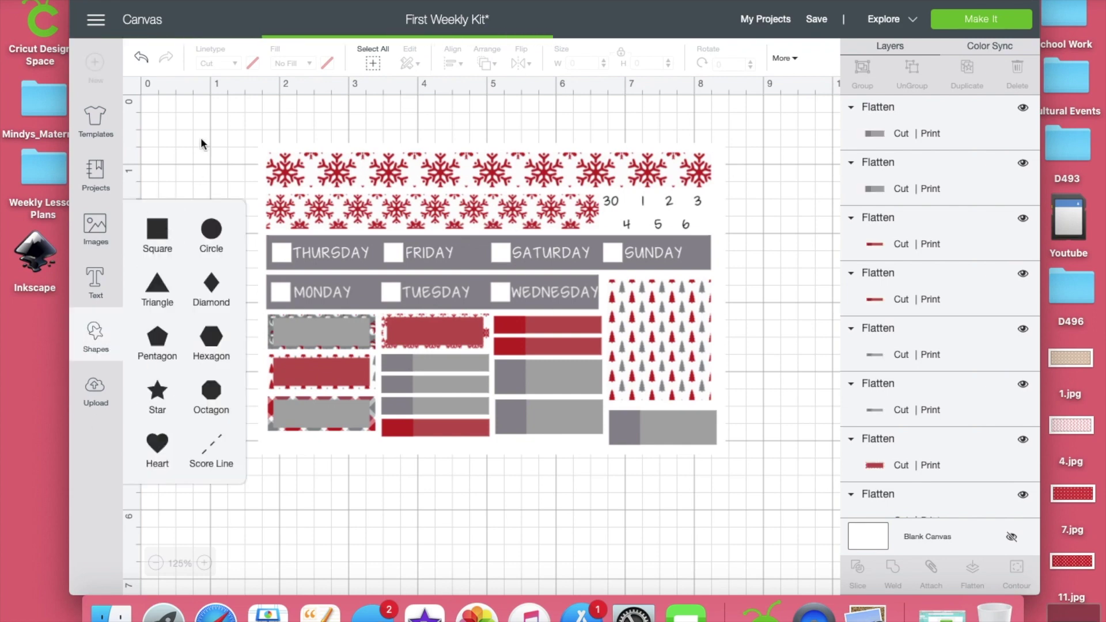
{"action": "left_click", "coordinate": [353, 389]}
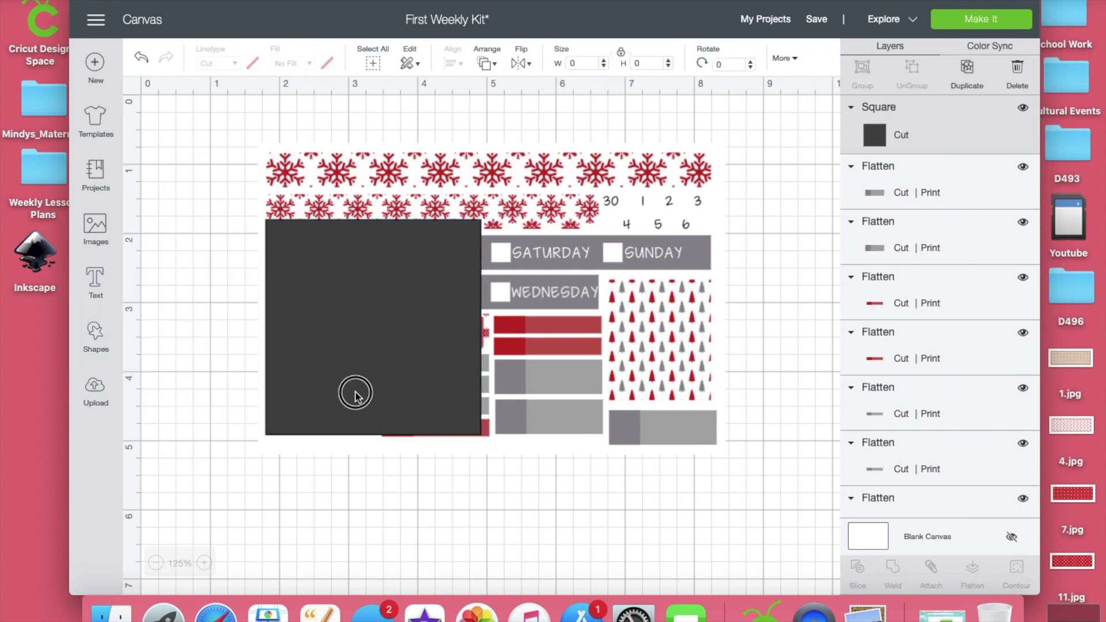
{"action": "left_click", "coordinate": [309, 64]}
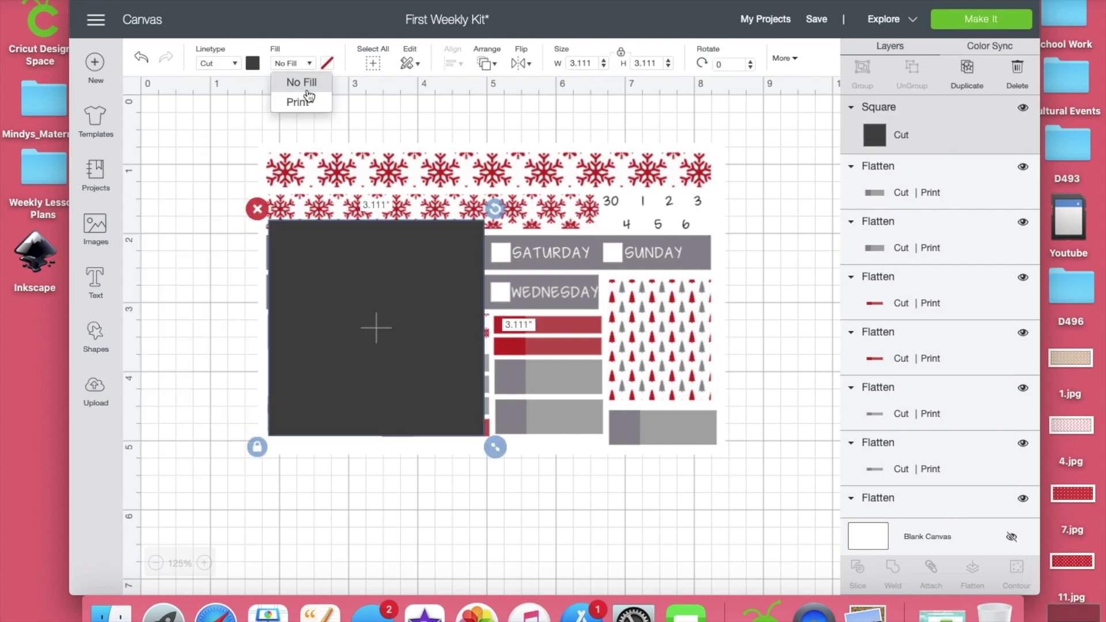
{"action": "left_click", "coordinate": [302, 102]}
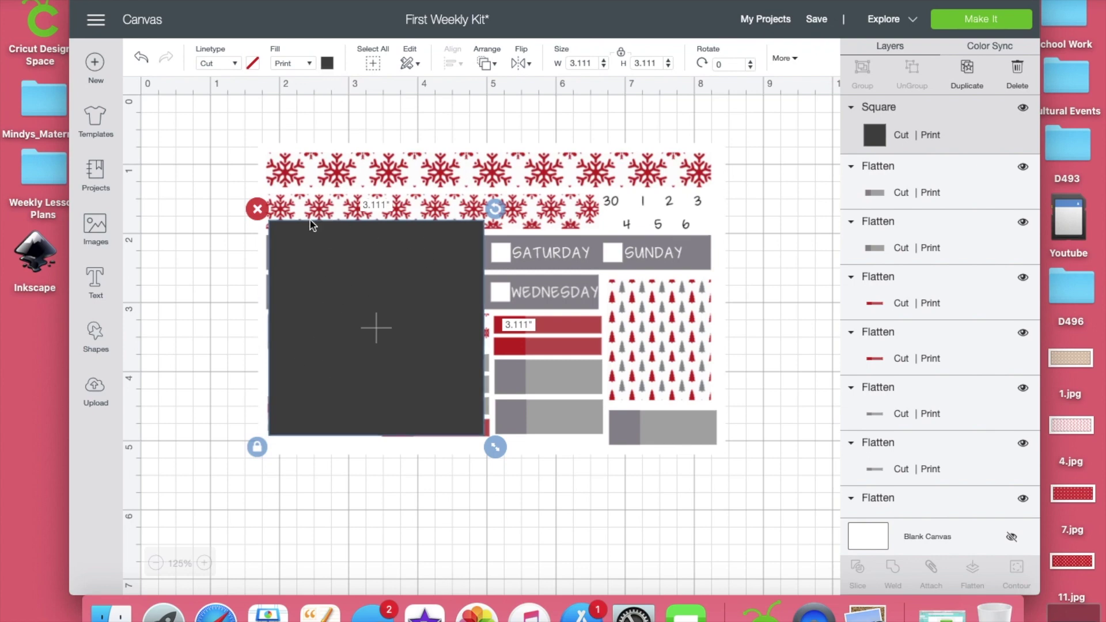
{"action": "left_click", "coordinate": [327, 63]}
{"action": "left_click", "coordinate": [372, 119]}
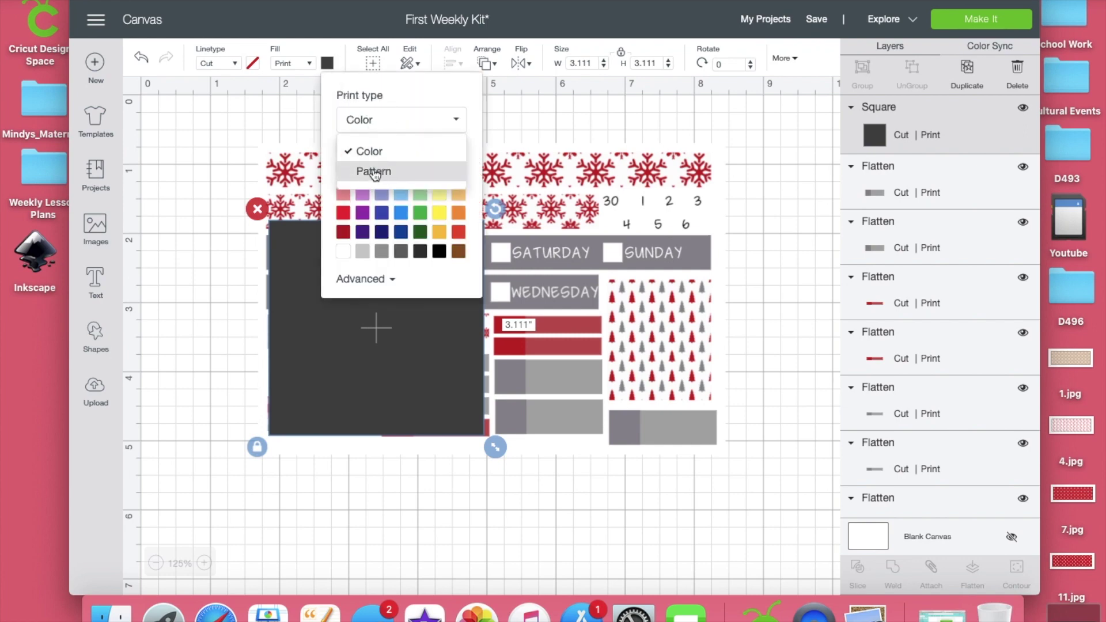
{"action": "left_click", "coordinate": [256, 146]}
{"action": "left_click", "coordinate": [344, 255]}
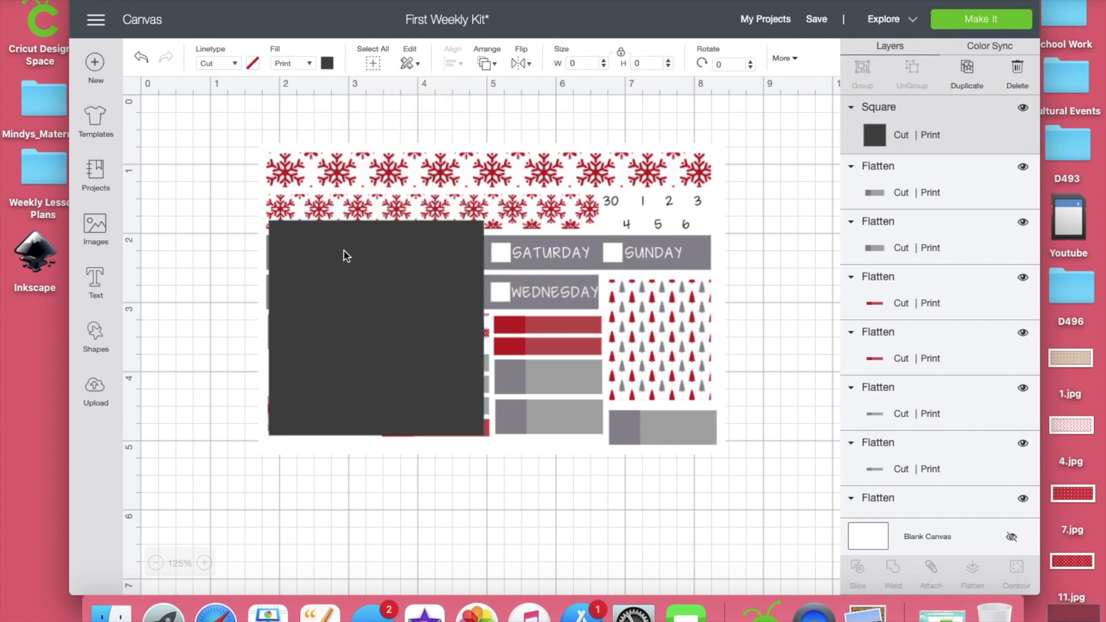
{"action": "key", "text": "Delete"}
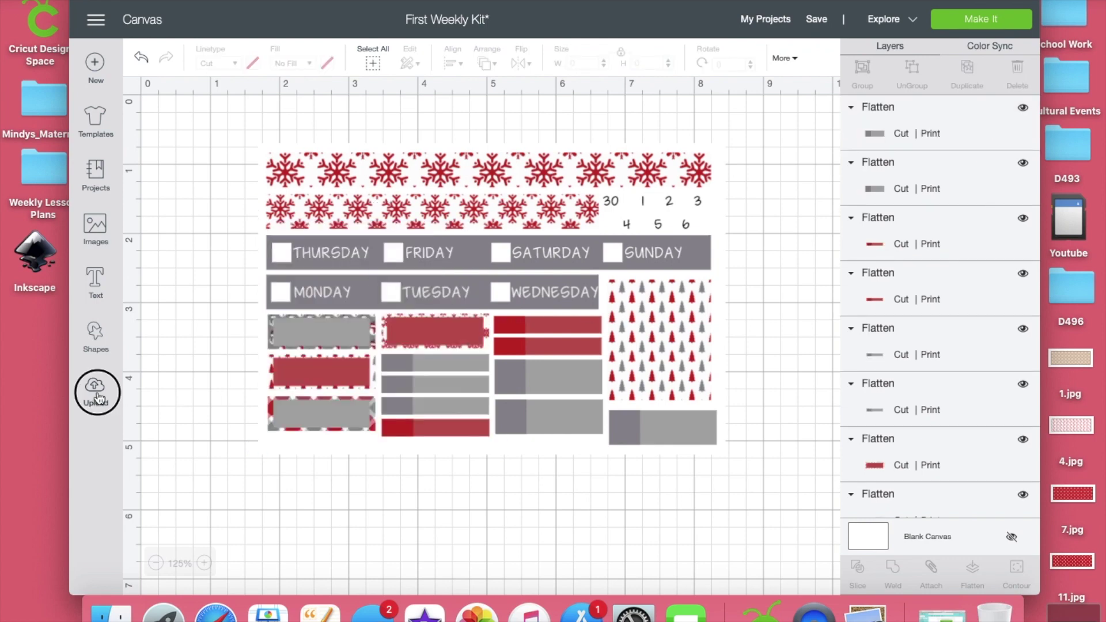
- Upload 1.jpg from the desktop as a pattern fill and save it under the name Brown Snowflakes
{"action": "left_click", "coordinate": [113, 396]}
{"action": "left_click", "coordinate": [802, 277]}
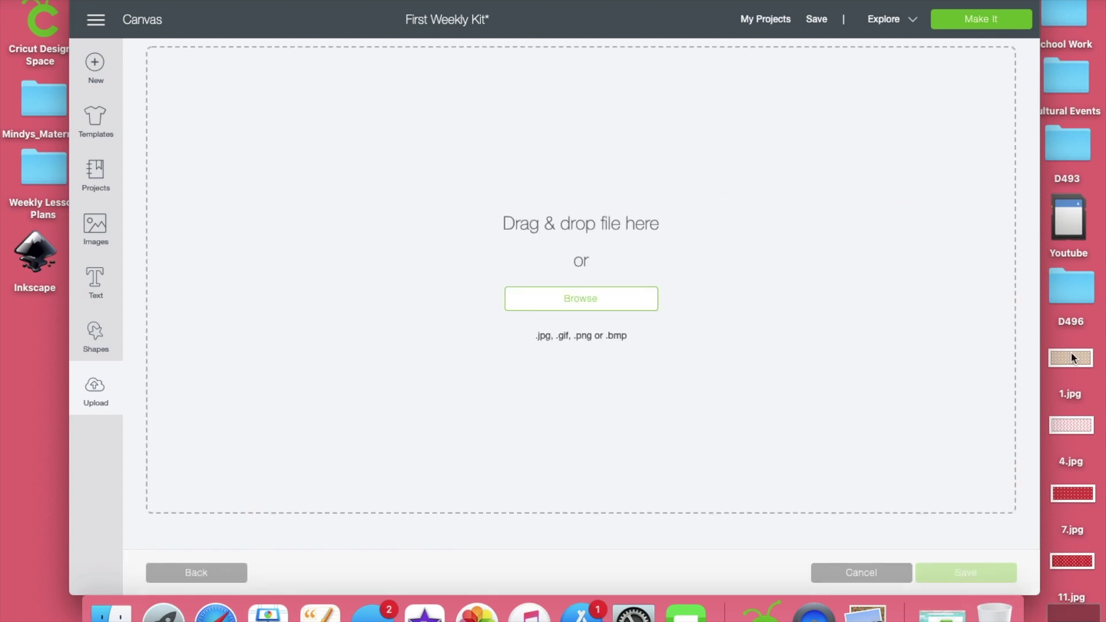
{"action": "left_click_drag", "start_coordinate": [1079, 369], "coordinate": [783, 192]}
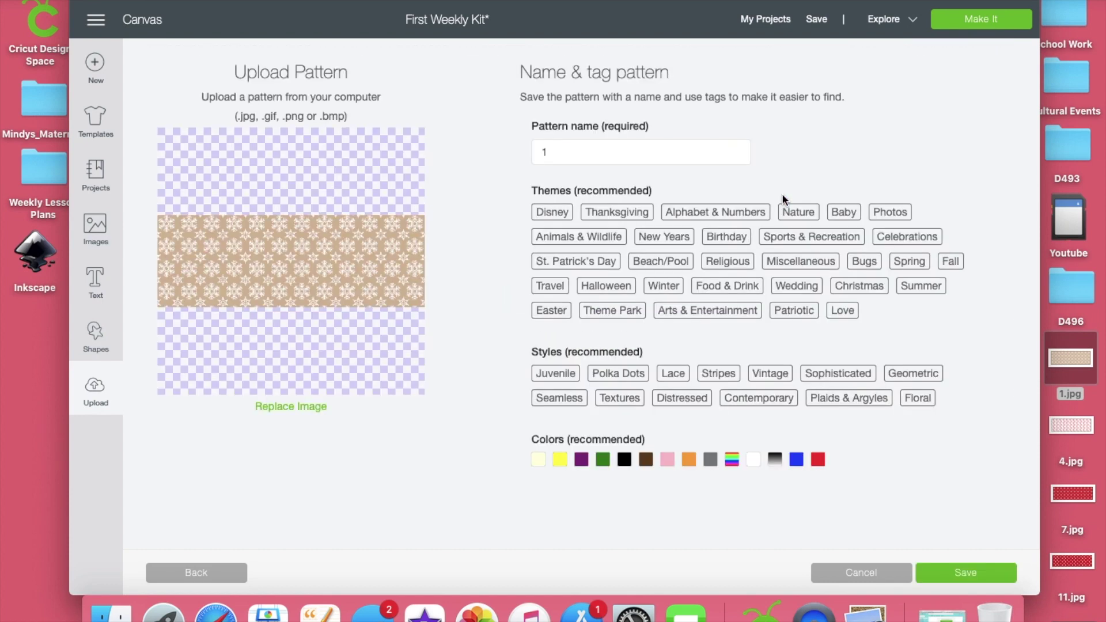
{"action": "left_click_drag", "start_coordinate": [565, 151], "coordinate": [503, 150]}
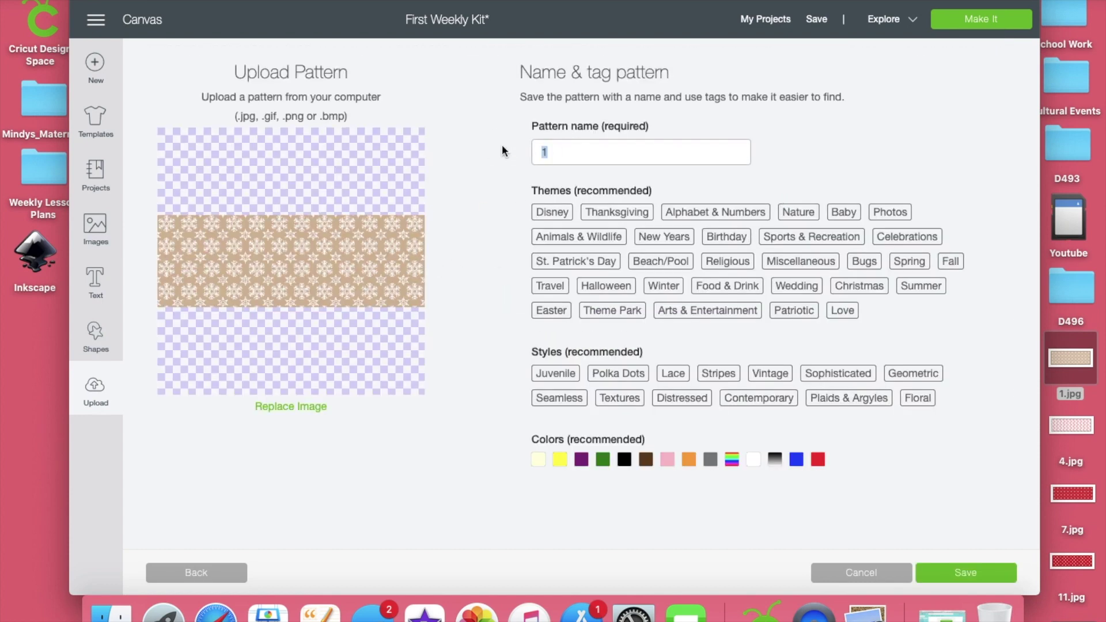
{"action": "type", "text": "Brown Snowflakes"}
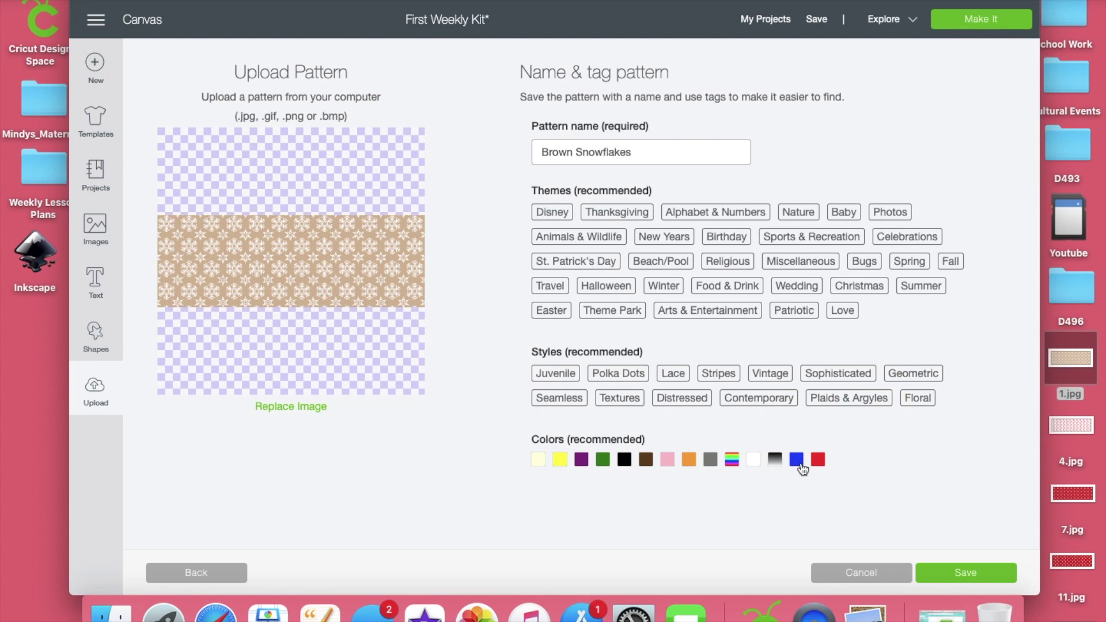
{"action": "left_click", "coordinate": [950, 577]}
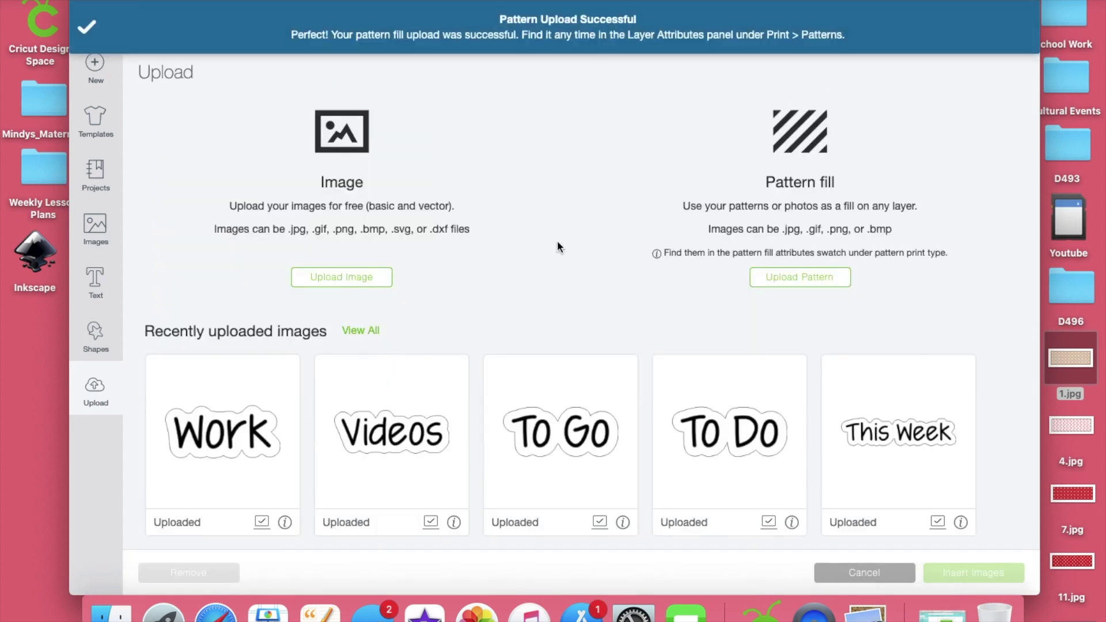
{"action": "left_click", "coordinate": [642, 27]}
- Upload 4.jpg from the desktop as a pattern fill and save it under the name Candy Canes
{"action": "left_click", "coordinate": [787, 291]}
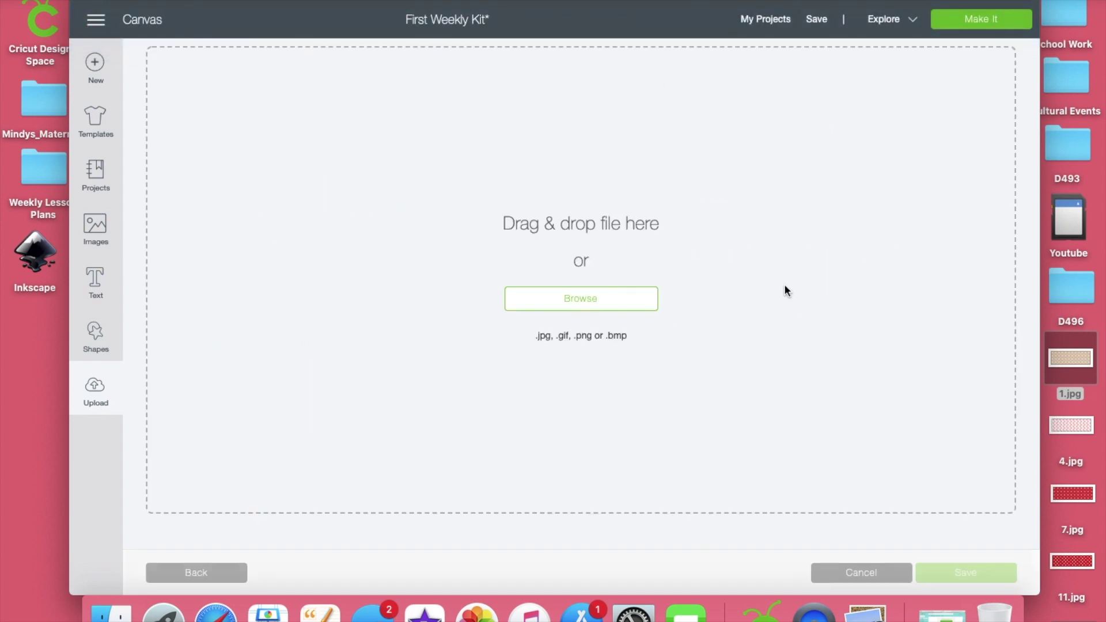
{"action": "left_click_drag", "start_coordinate": [1071, 426], "coordinate": [712, 363]}
{"action": "left_click", "coordinate": [529, 151]}
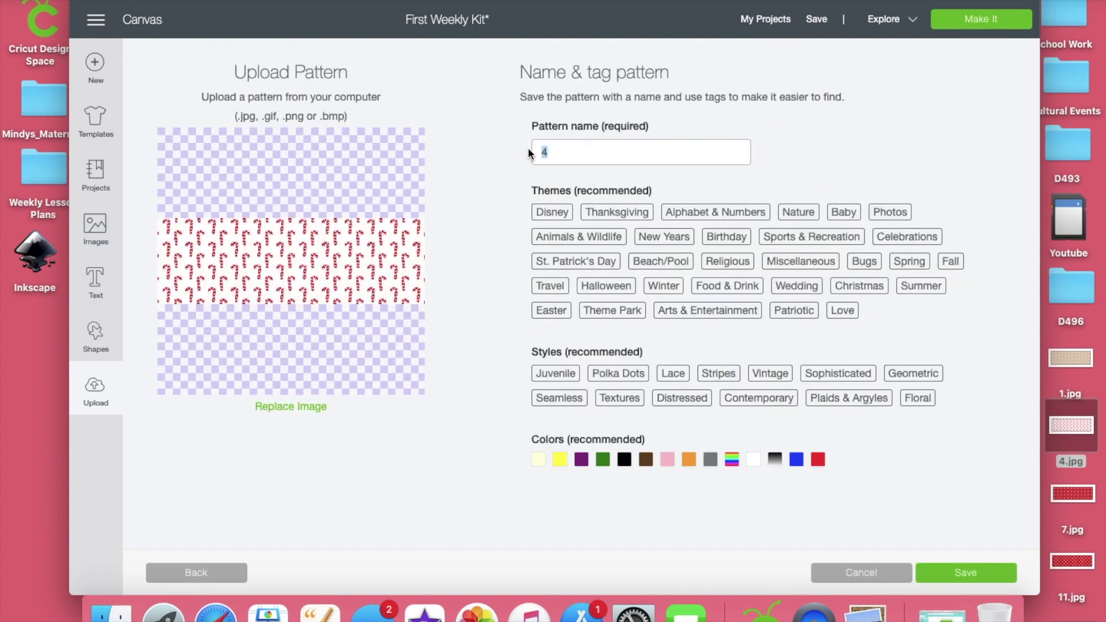
{"action": "type", "text": "Candy Canes"}
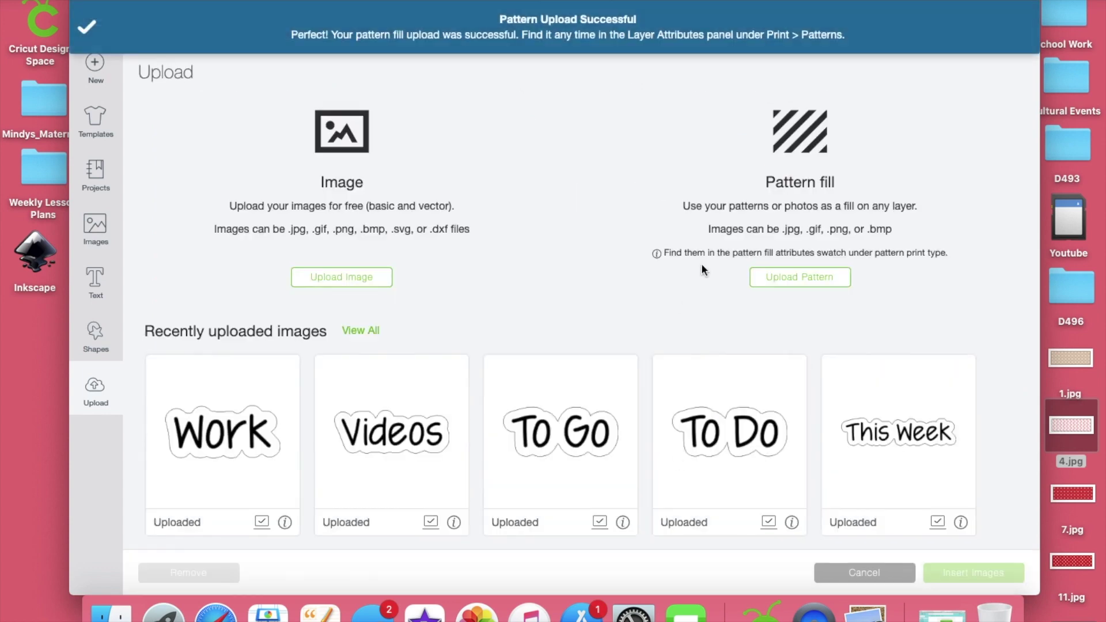
- Upload 7.jpg from the desktop as a pattern fill and save it under the name Red Snowflakes
{"action": "left_click", "coordinate": [809, 280]}
{"action": "left_click_drag", "start_coordinate": [1072, 494], "coordinate": [698, 264]}
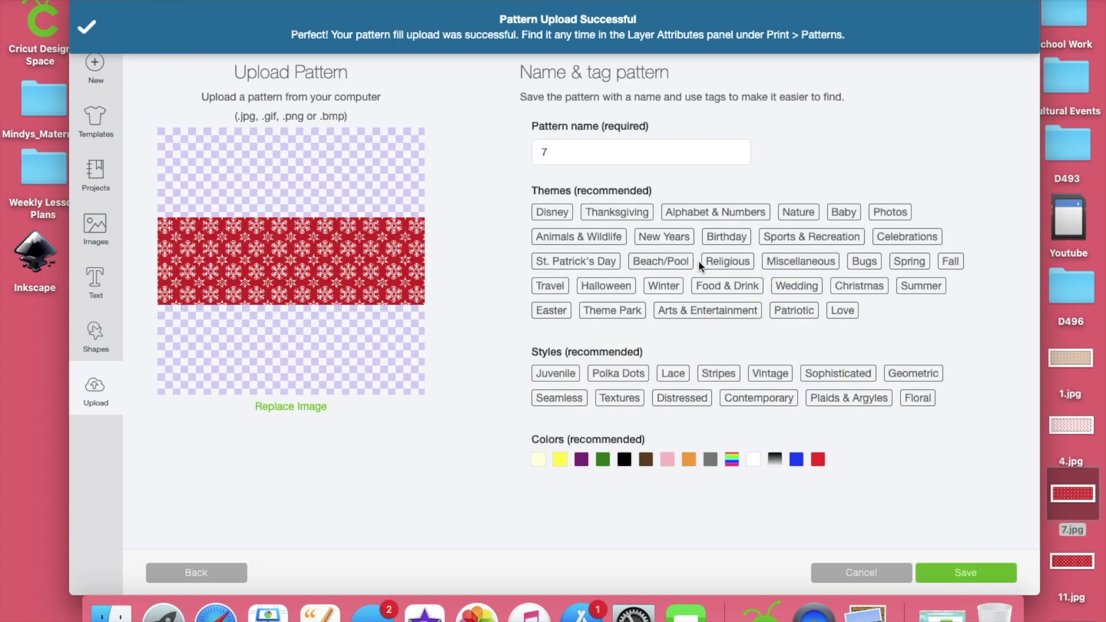
{"action": "left_click_drag", "start_coordinate": [549, 153], "coordinate": [531, 151]}
{"action": "type", "text": "red"}
{"action": "key", "text": "BackSpace"}
{"action": "key", "text": "BackSpace"}
{"action": "key", "text": "BackSpace"}
{"action": "type", "text": "Red Snowflakes"}
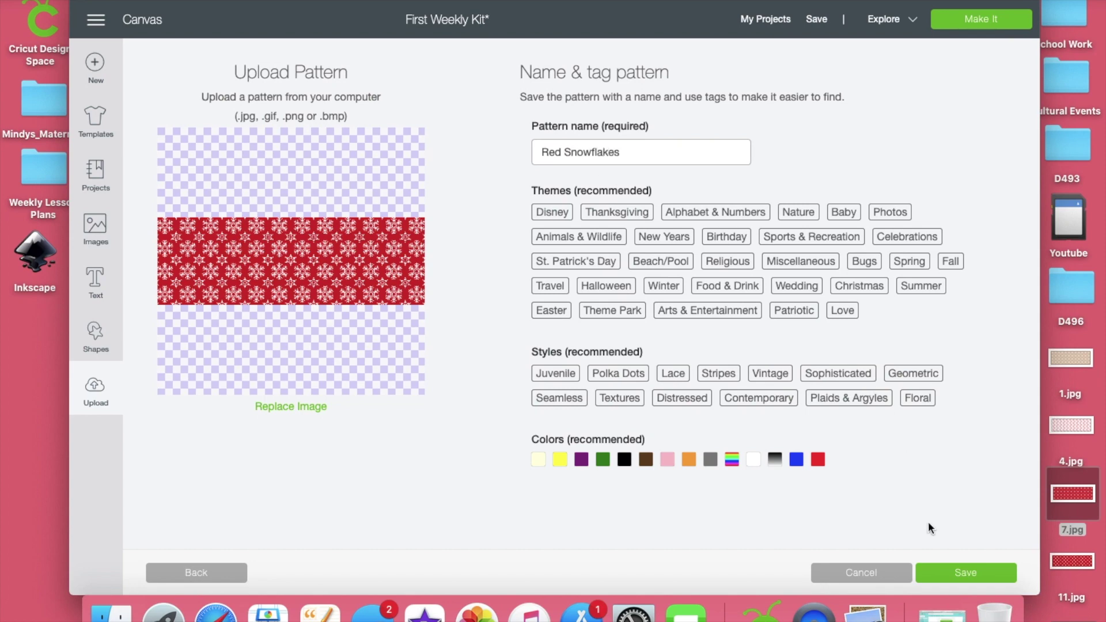
{"action": "left_click", "coordinate": [940, 577]}
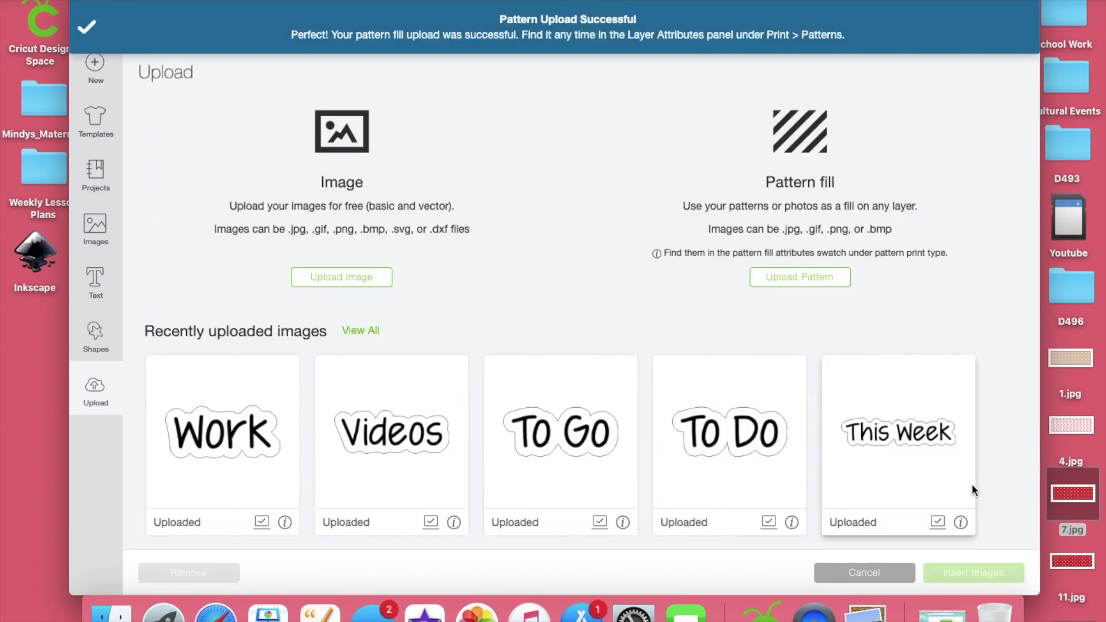
{"action": "left_click", "coordinate": [833, 41]}
- Upload 11.jpg from the desktop as a pattern fill and save it under the name Red Trees
{"action": "left_click", "coordinate": [805, 280]}
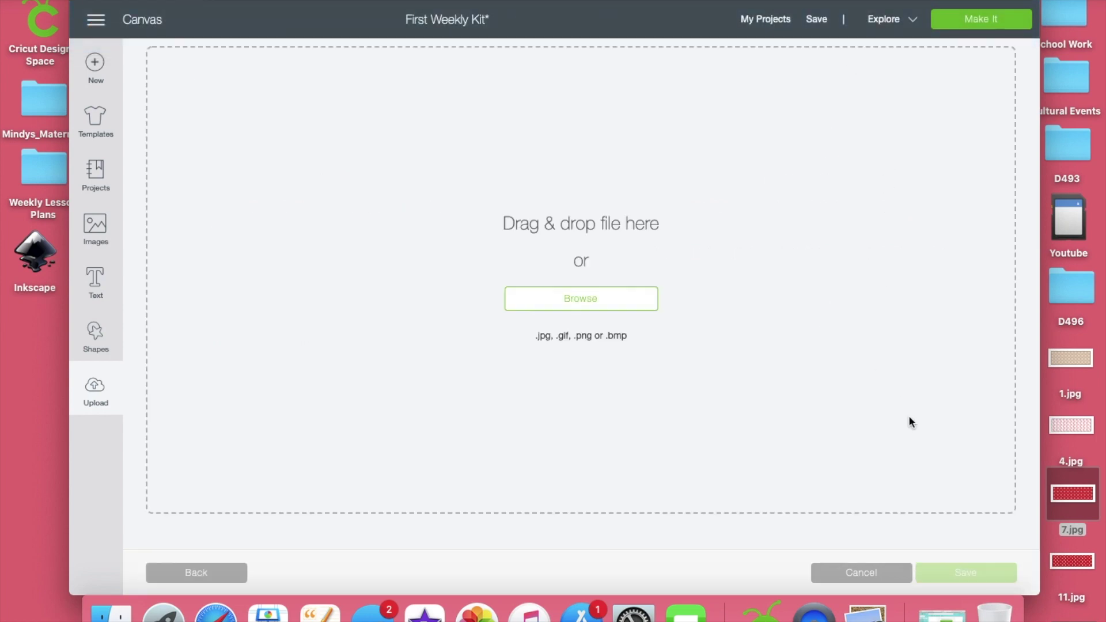
{"action": "left_click_drag", "start_coordinate": [1072, 562], "coordinate": [580, 249]}
{"action": "left_click_drag", "start_coordinate": [557, 161], "coordinate": [532, 153]}
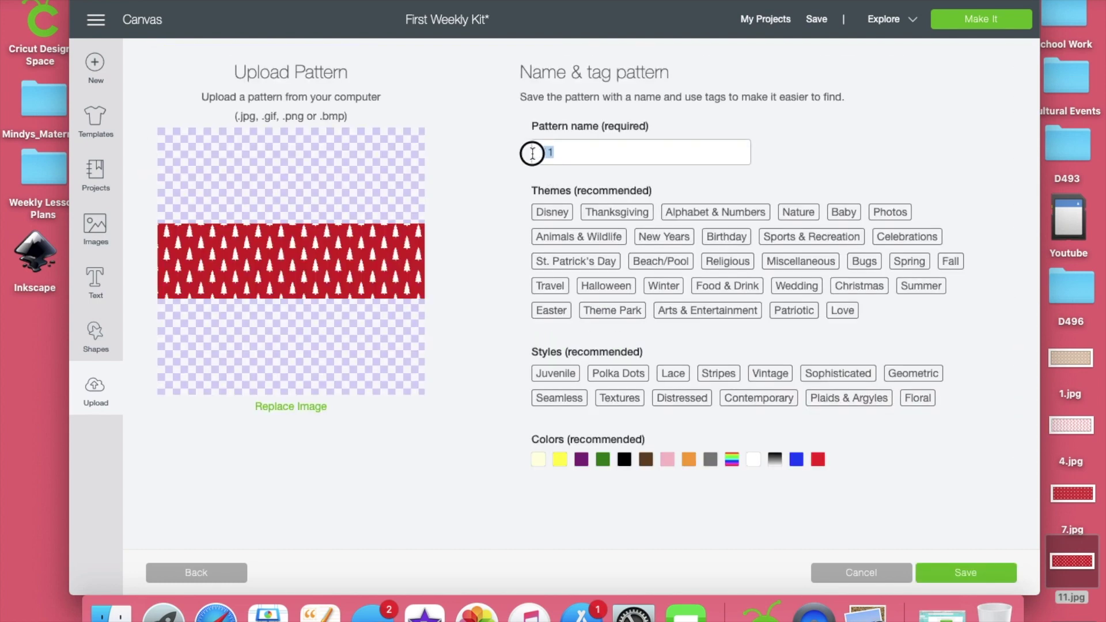
{"action": "type", "text": "Red C"}
{"action": "key", "text": "BackSpace"}
{"action": "type", "text": "Trees"}
{"action": "left_click", "coordinate": [926, 569]}
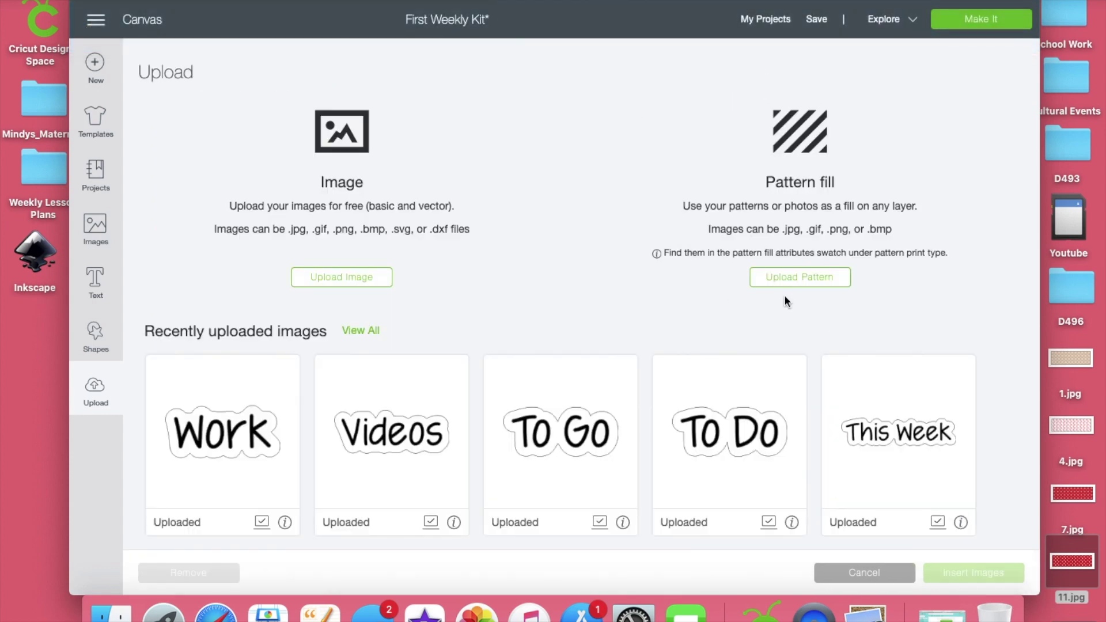
- Upload the brown Santa image from the desktop as a pattern fill and save it under the name Brown Santas
{"action": "left_click", "coordinate": [785, 281]}
{"action": "left_click_drag", "start_coordinate": [1036, 563], "coordinate": [798, 340]}
{"action": "left_click", "coordinate": [544, 151]}
{"action": "key", "text": "BackSpace"}
{"action": "type", "text": "Santa"}
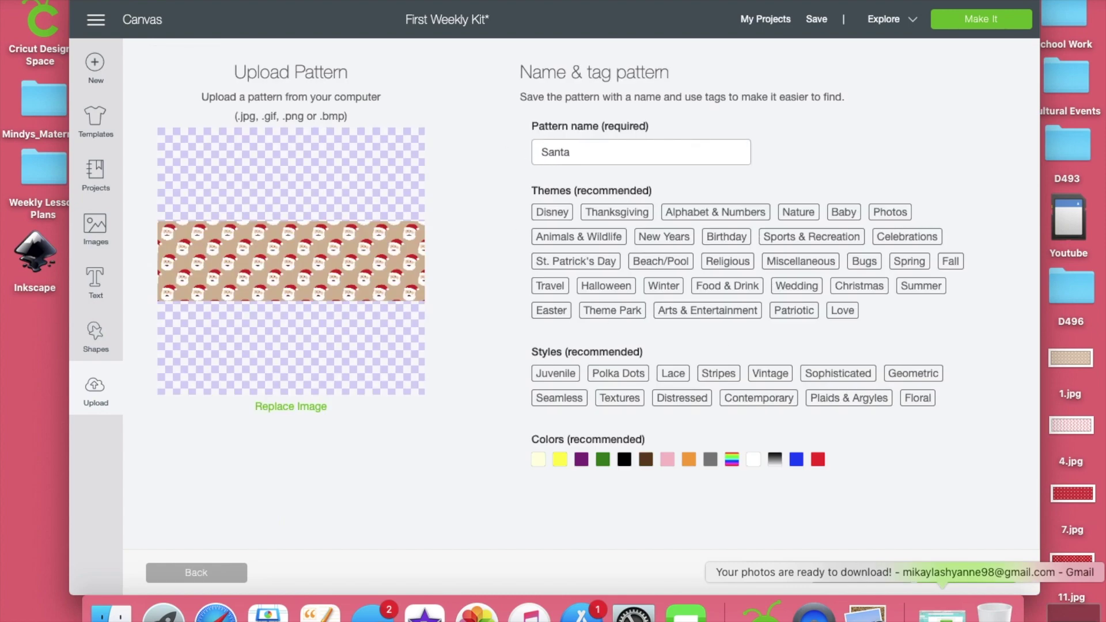
{"action": "type", "text": " Brown"}
{"action": "left_click_drag", "start_coordinate": [614, 156], "coordinate": [517, 155]}
{"action": "type", "text": "Brw"}
{"action": "key", "text": "BackSpace"}
{"action": "type", "text": "own Santas"}
{"action": "left_click", "coordinate": [927, 486]}
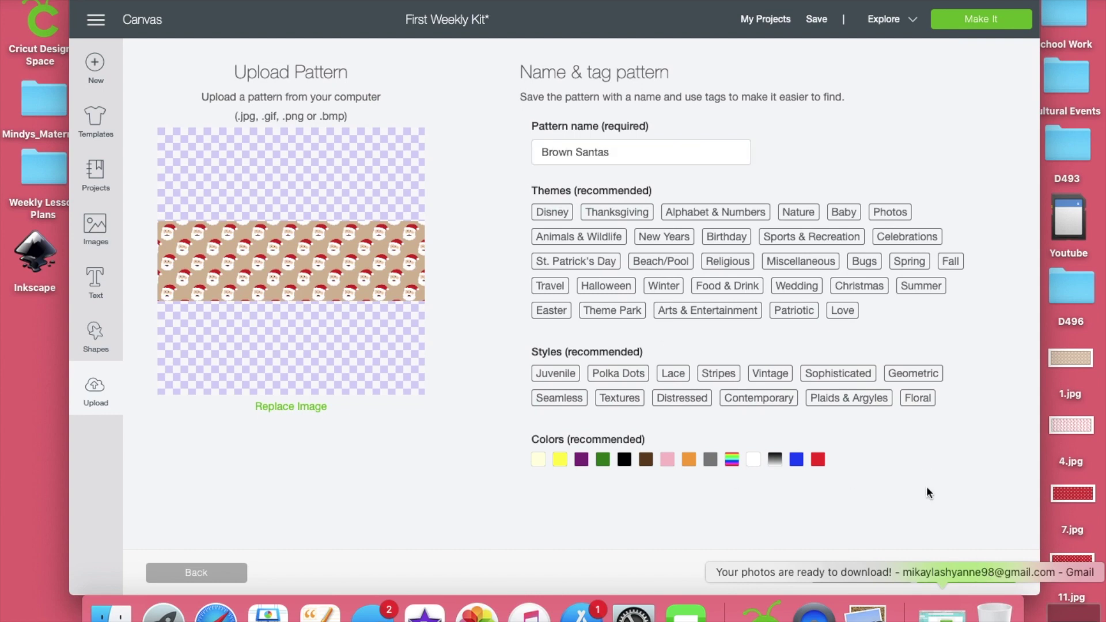
{"action": "left_click", "coordinate": [956, 569]}
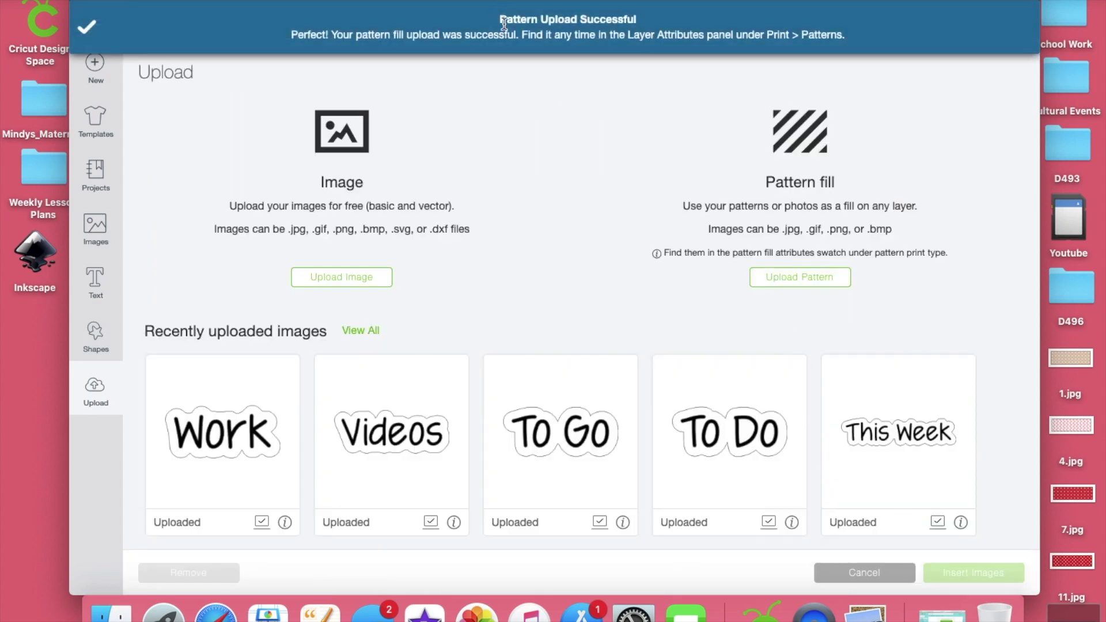
- Return to the canvas and fill the large tree-patterned rectangle with the Brown Santas pattern
{"action": "left_click", "coordinate": [92, 338]}
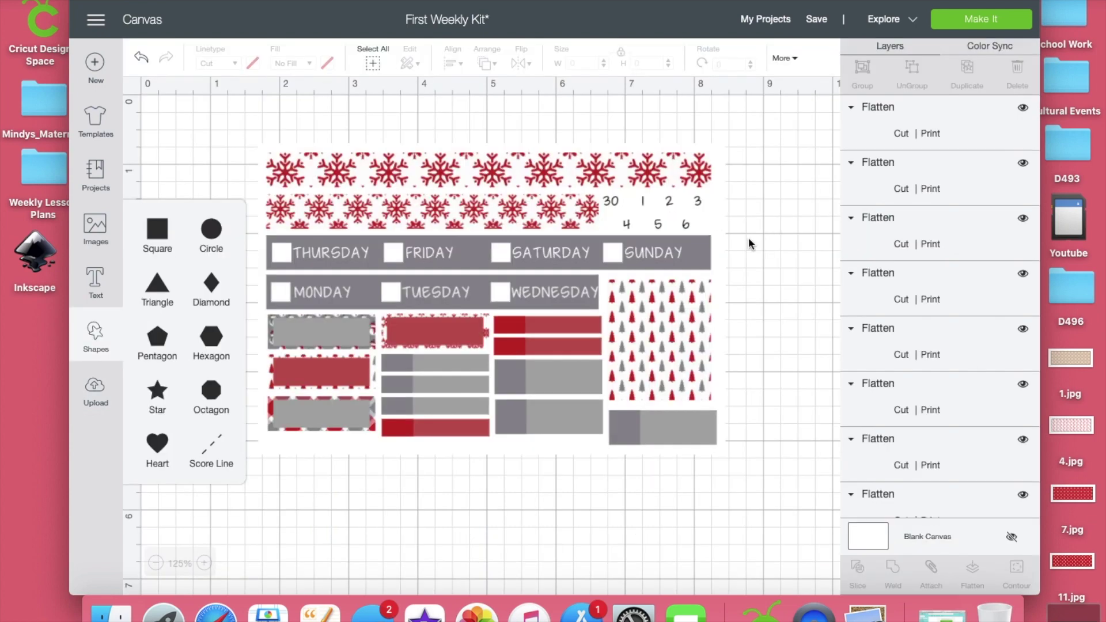
{"action": "left_click", "coordinate": [646, 254]}
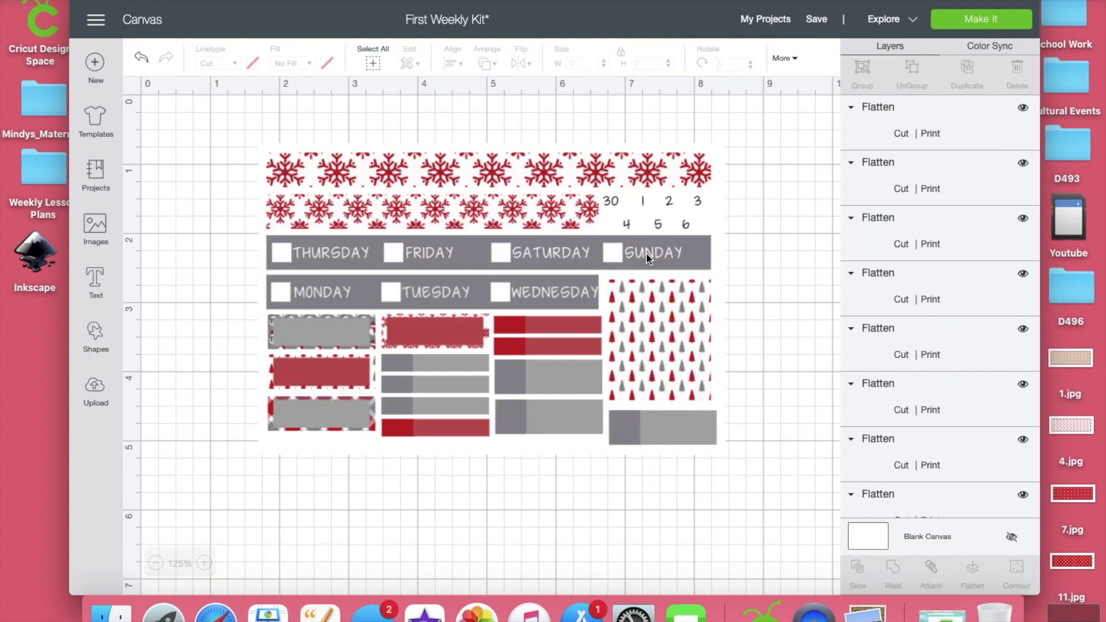
{"action": "left_click", "coordinate": [640, 338]}
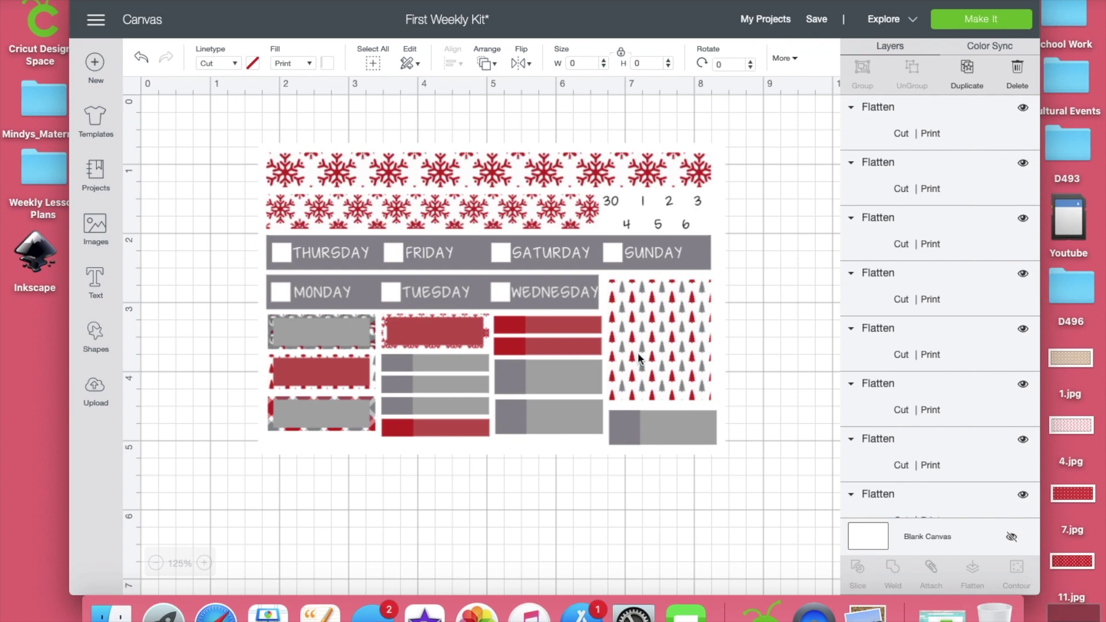
{"action": "left_click", "coordinate": [638, 353]}
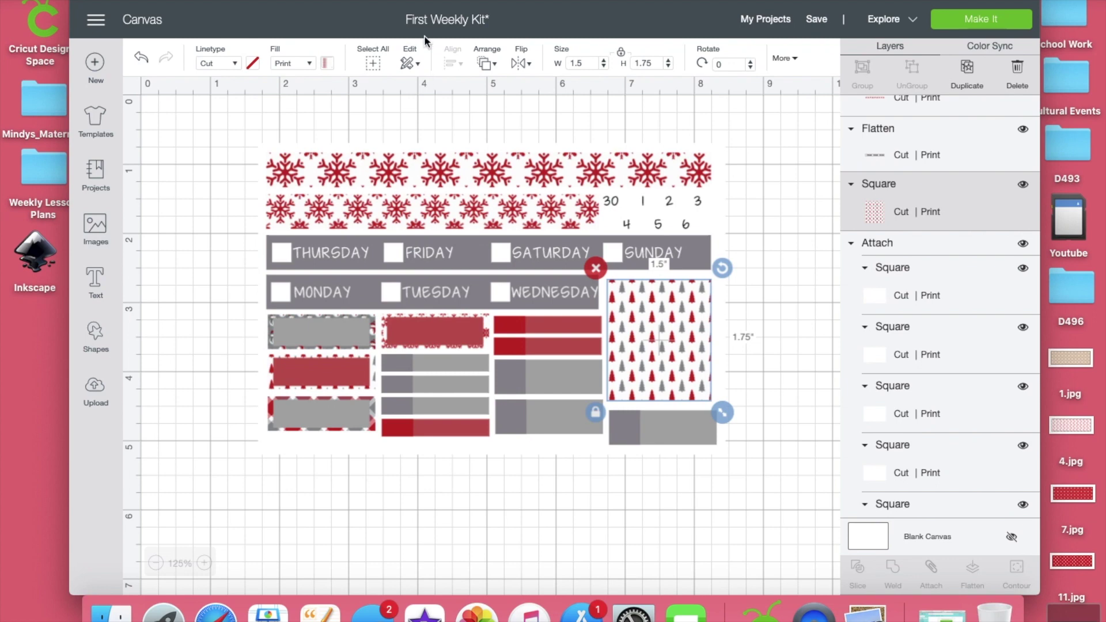
{"action": "left_click", "coordinate": [306, 61]}
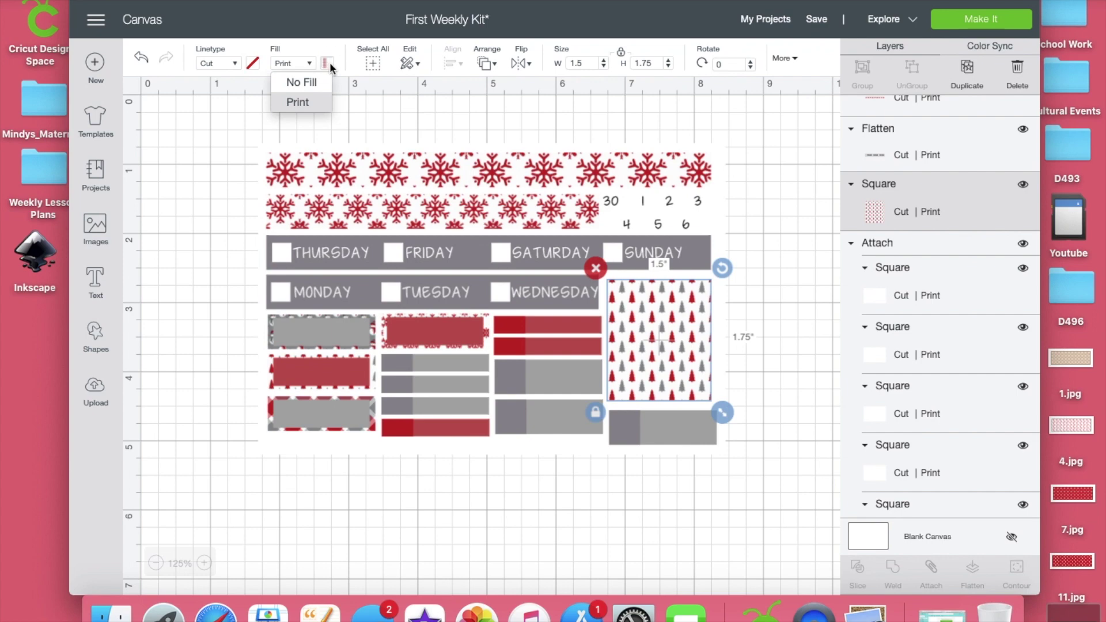
{"action": "left_click", "coordinate": [328, 62]}
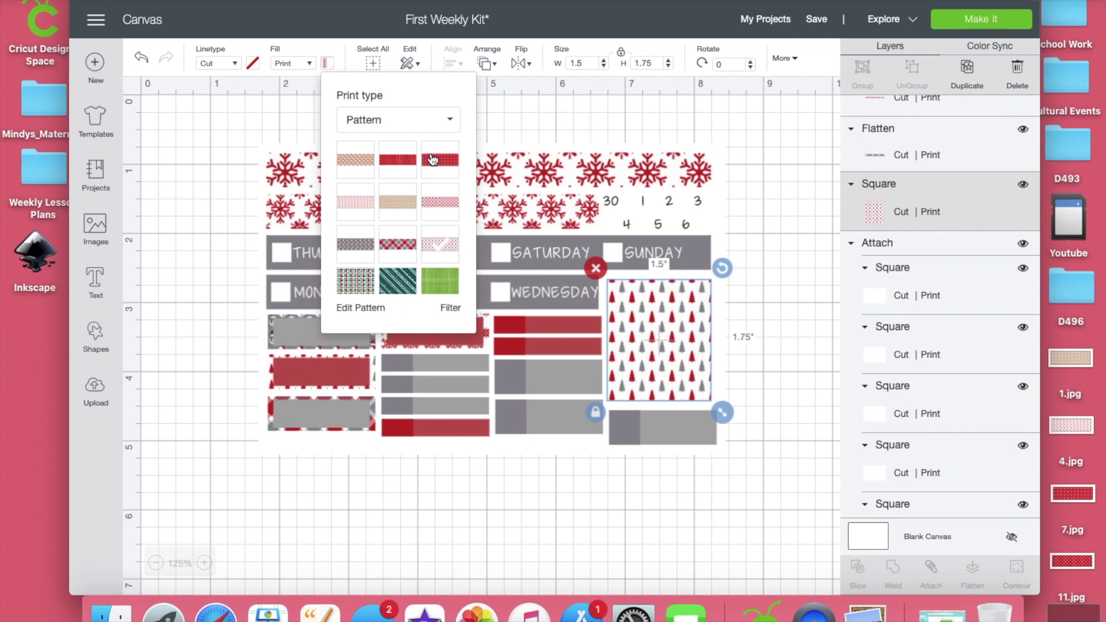
{"action": "left_click", "coordinate": [367, 158]}
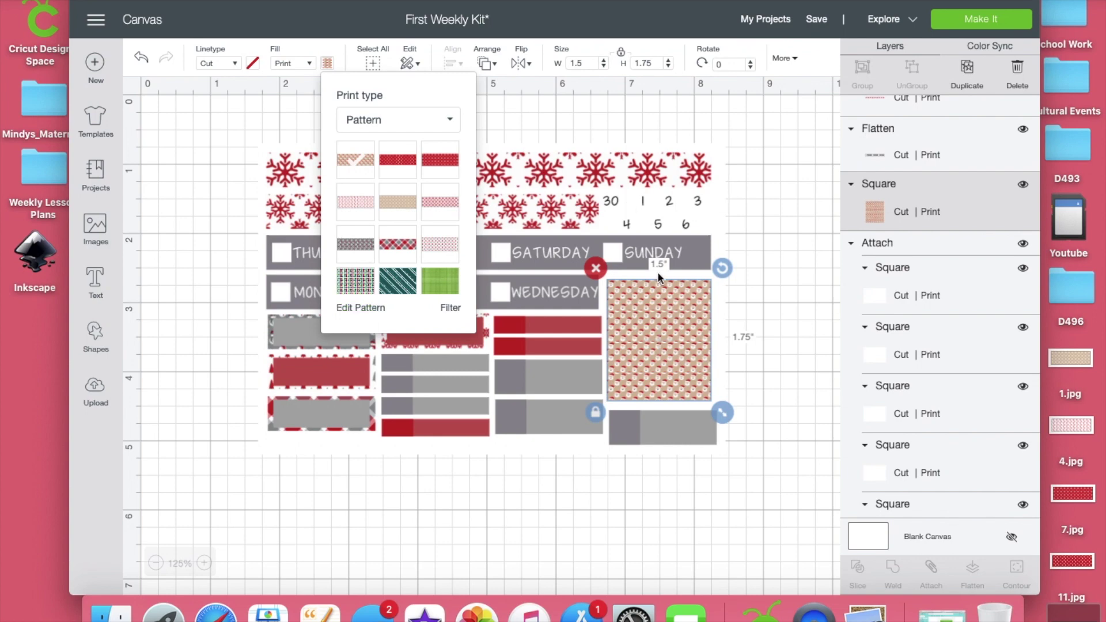
- Try several scales for the rectangle's Brown Santas pattern, ending at 364
{"action": "left_click", "coordinate": [361, 307]}
{"action": "left_click", "coordinate": [795, 148]}
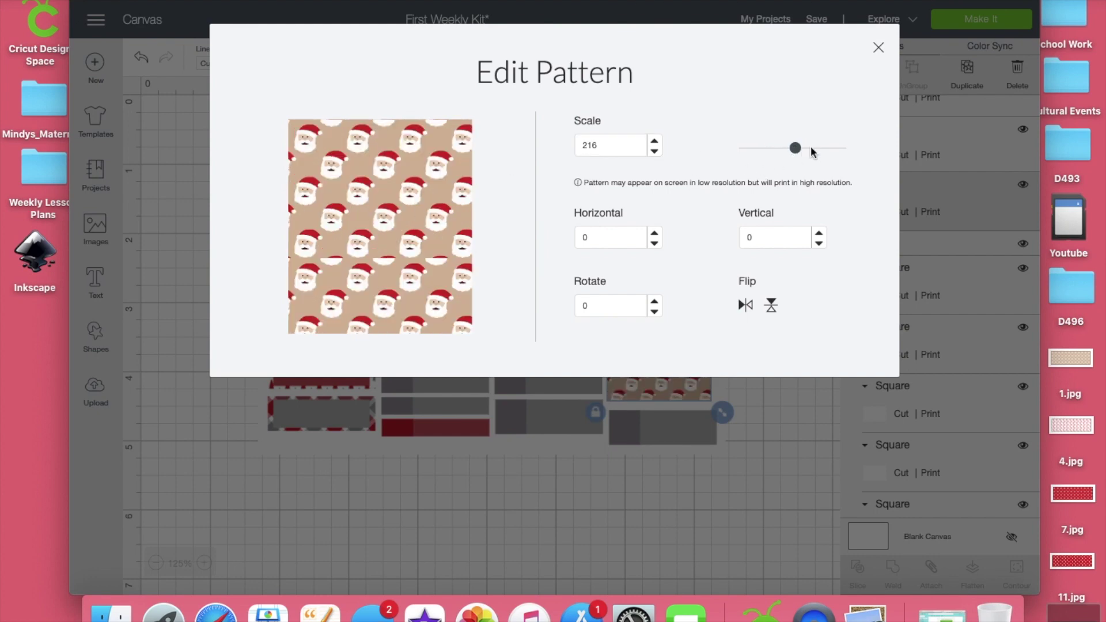
{"action": "left_click", "coordinate": [783, 149]}
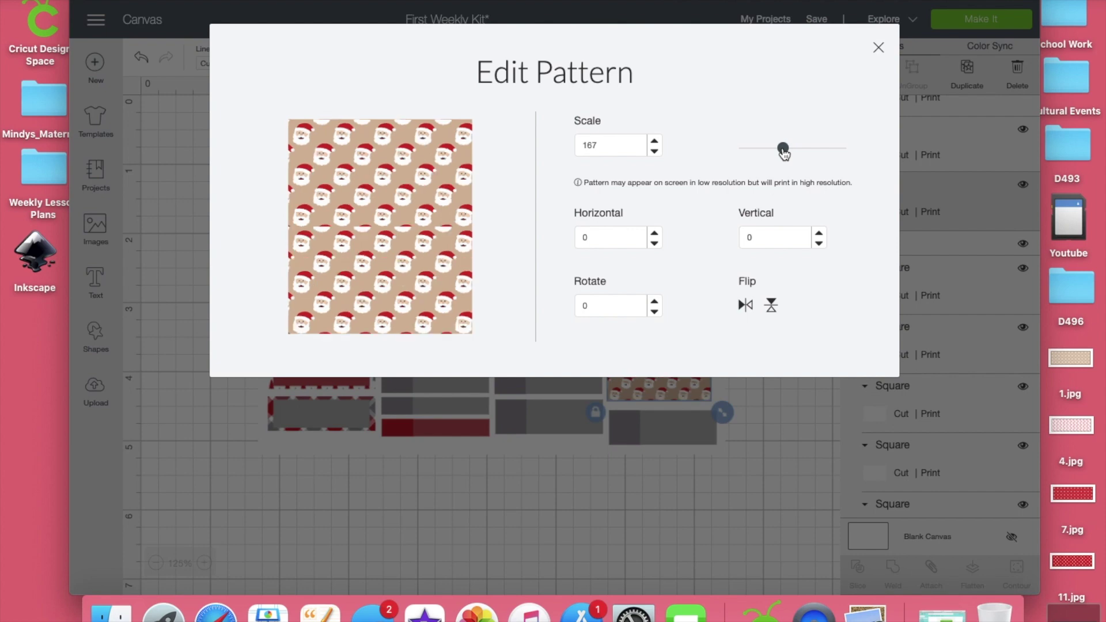
{"action": "left_click", "coordinate": [823, 149]}
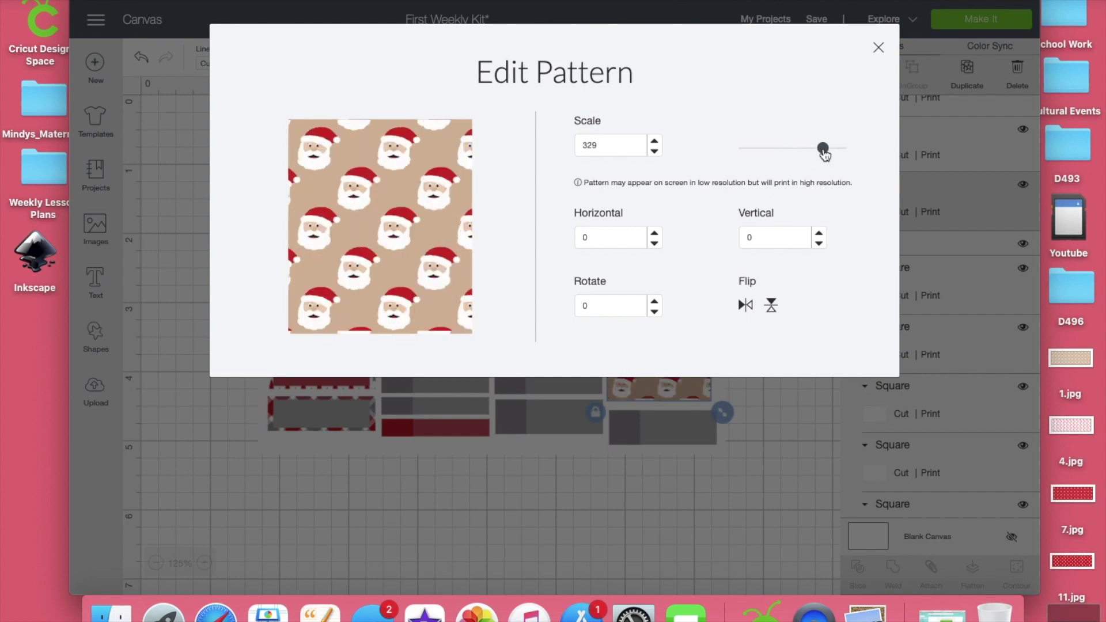
{"action": "left_click", "coordinate": [812, 149]}
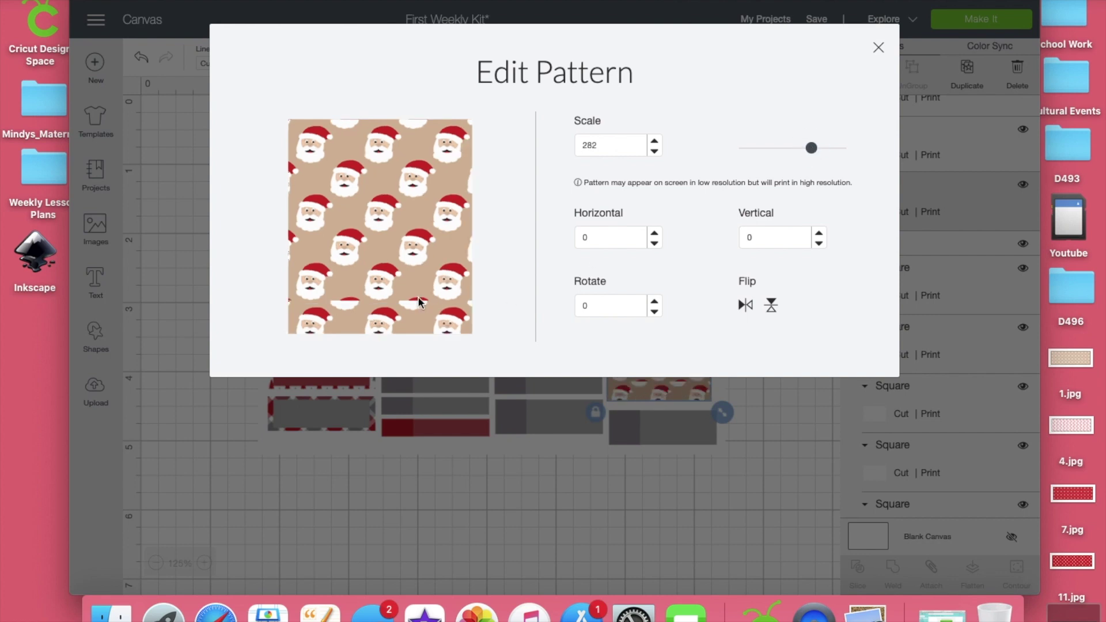
{"action": "left_click", "coordinate": [764, 149]}
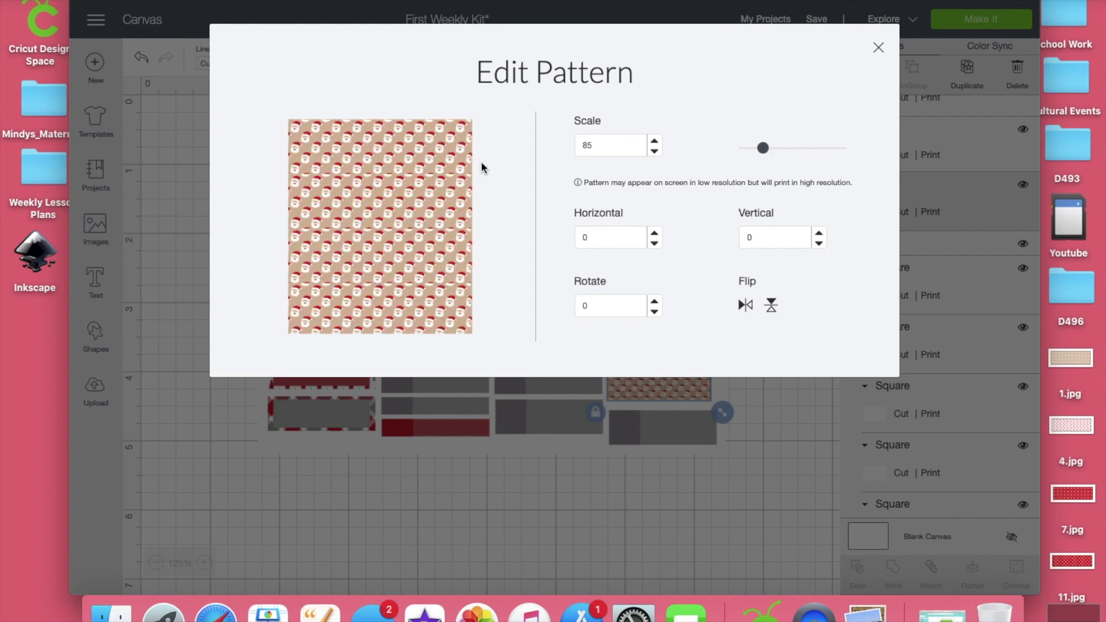
{"action": "left_click", "coordinate": [777, 148]}
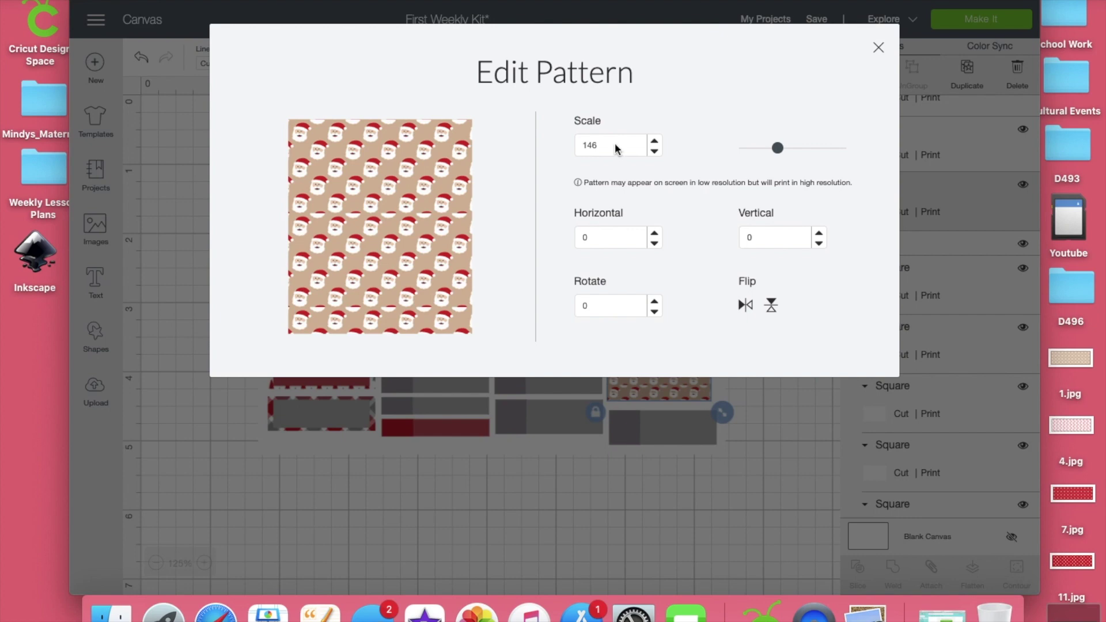
{"action": "left_click", "coordinate": [795, 149]}
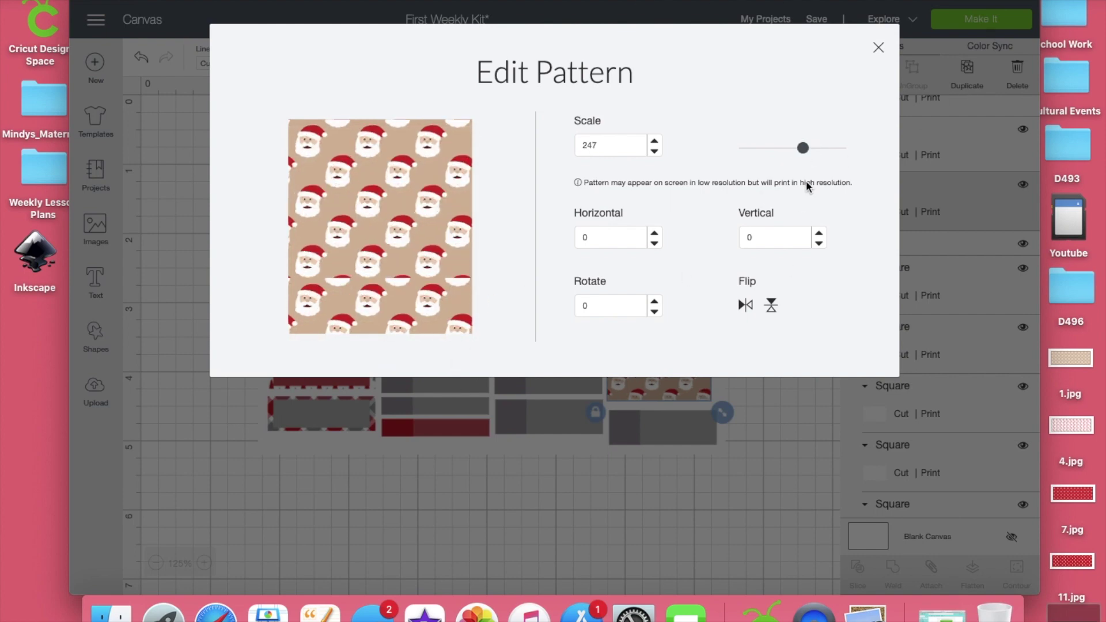
{"action": "left_click", "coordinate": [817, 150]}
{"action": "left_click", "coordinate": [833, 152]}
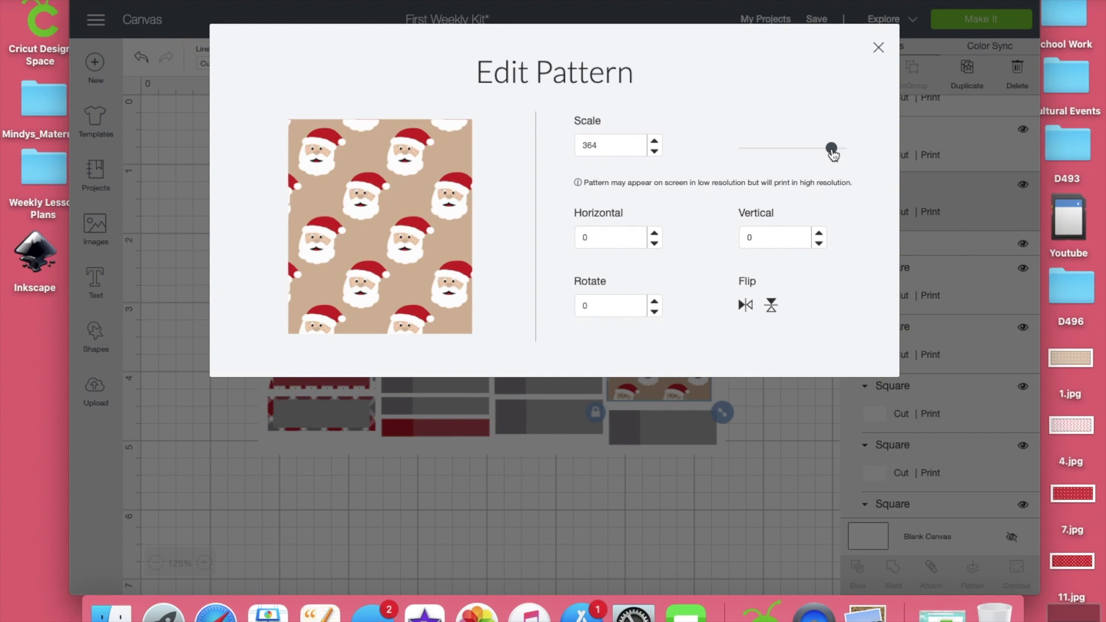
{"action": "left_click", "coordinate": [879, 47]}
- Change the large rectangle's fill to the Candy Canes pattern and set the pattern scale to 190
{"action": "left_click", "coordinate": [326, 63]}
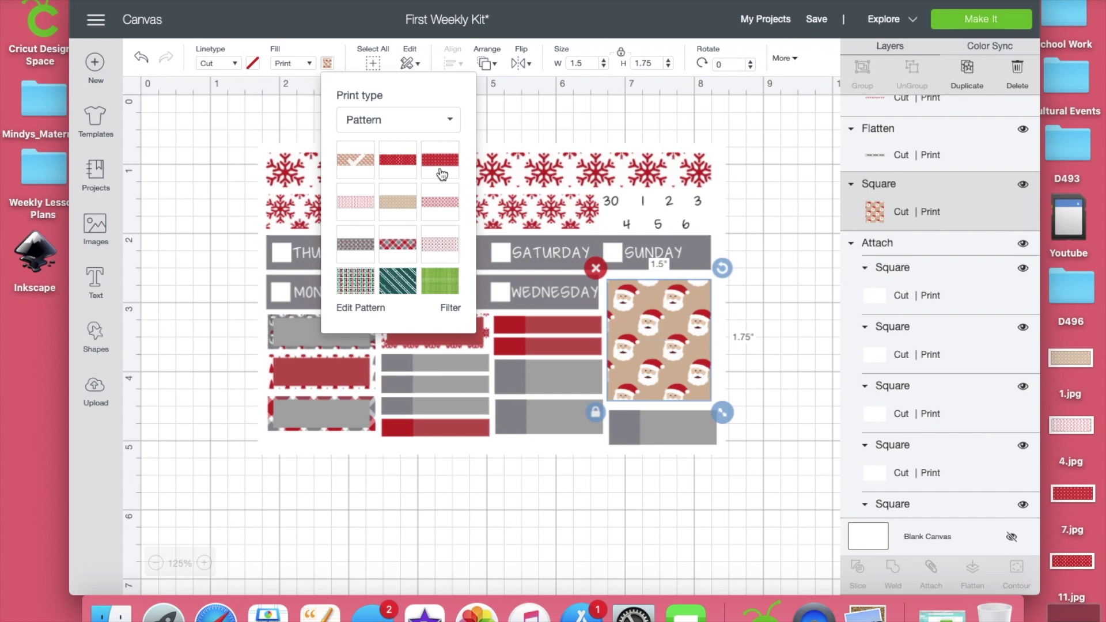
{"action": "left_click", "coordinate": [360, 206]}
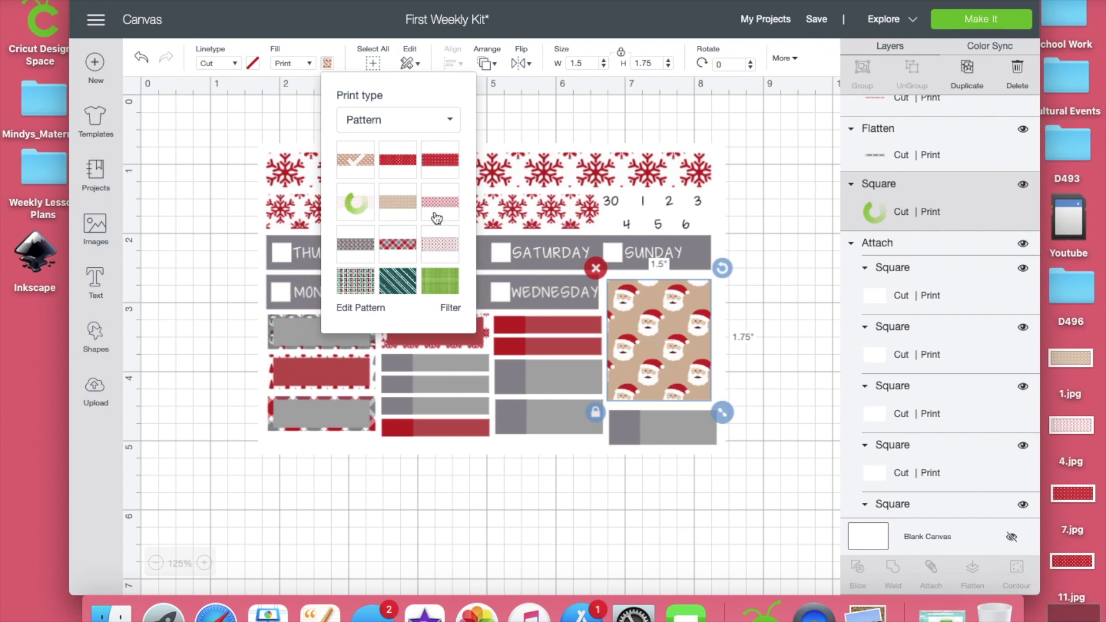
{"action": "left_click", "coordinate": [369, 307]}
{"action": "left_click", "coordinate": [788, 149]}
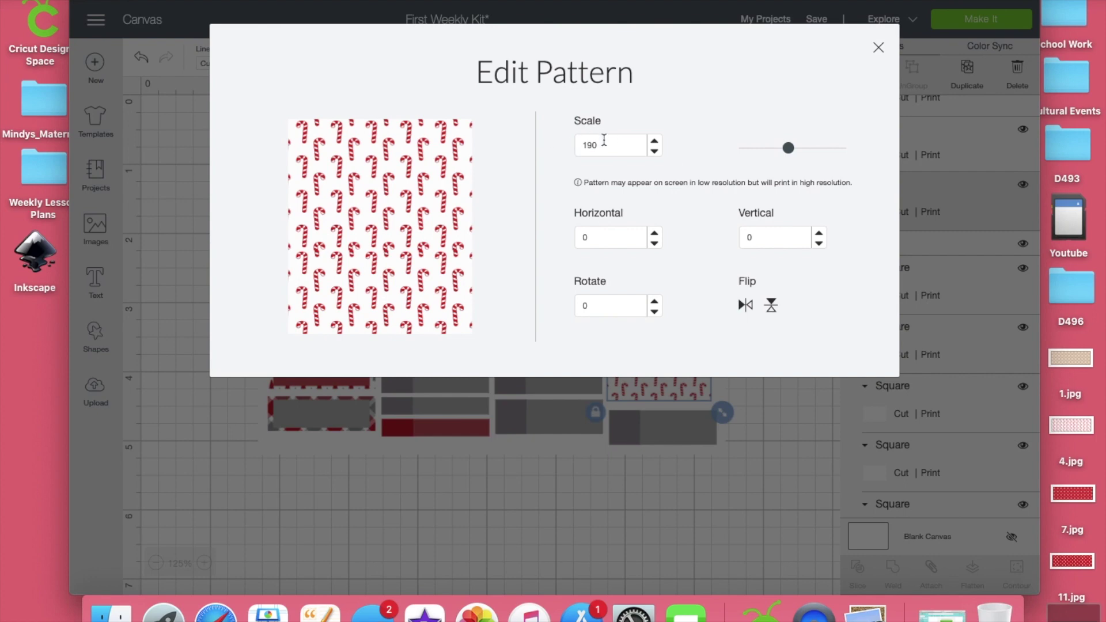
{"action": "left_click", "coordinate": [879, 49]}
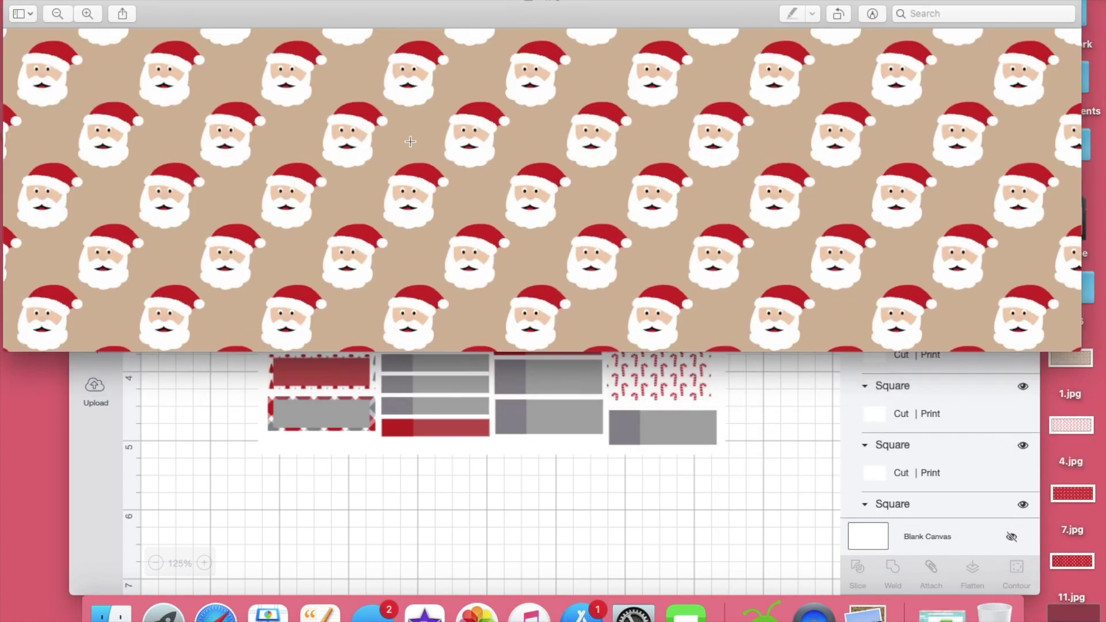
- Show the markup tools for the opened brown Santa image and close the image
{"action": "left_click", "coordinate": [873, 14]}
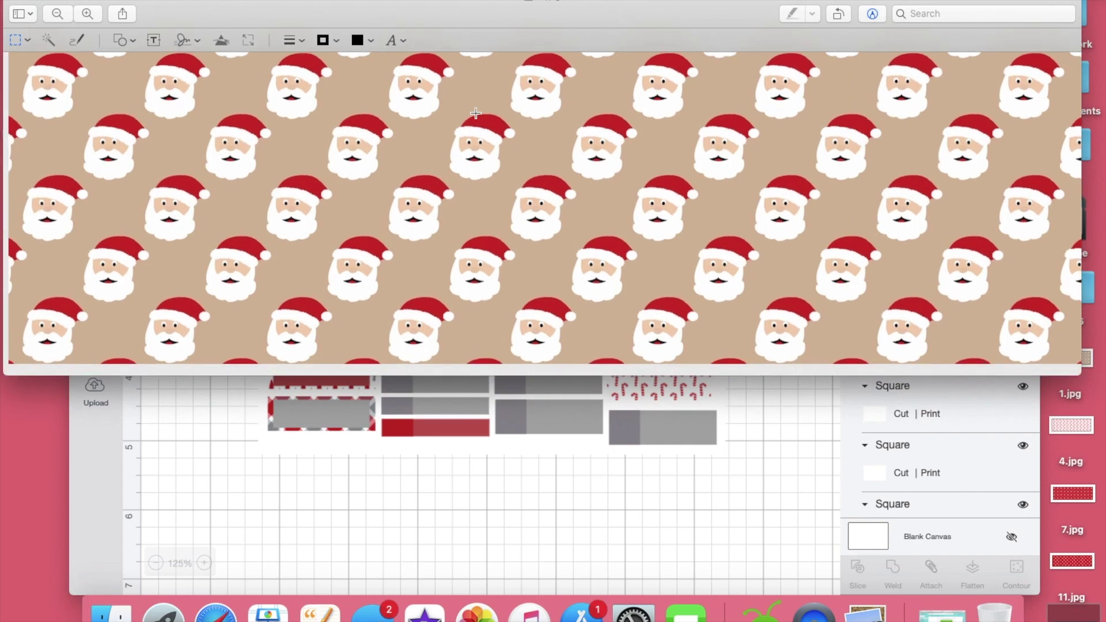
{"action": "left_click", "coordinate": [17, 2]}
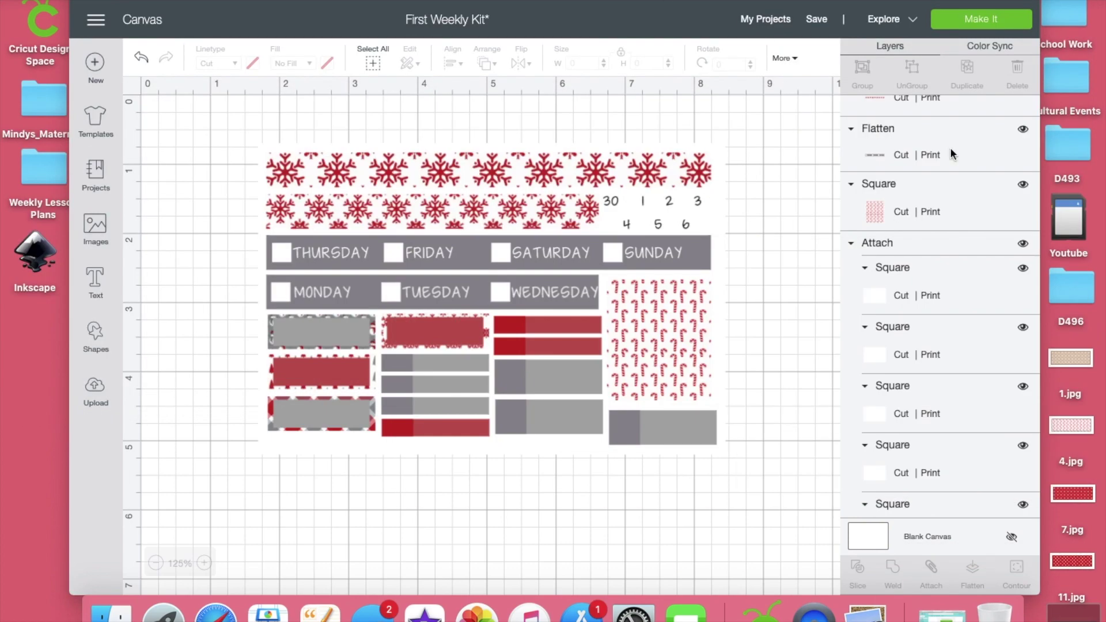
- Browse the pattern images in the D496 desktop folder and open 17.jpg for editing
{"action": "double_click", "coordinate": [1074, 284]}
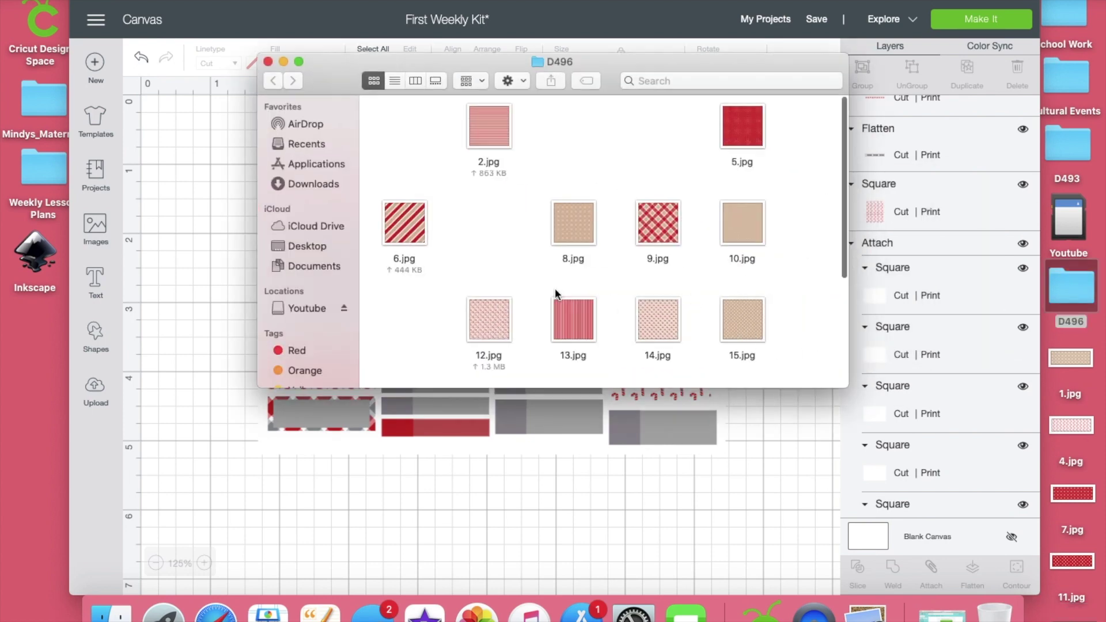
{"action": "scroll", "coordinate": [557, 292], "scroll_direction": "down", "scroll_amount": 3}
{"action": "scroll", "coordinate": [555, 288], "scroll_direction": "down", "scroll_amount": 3}
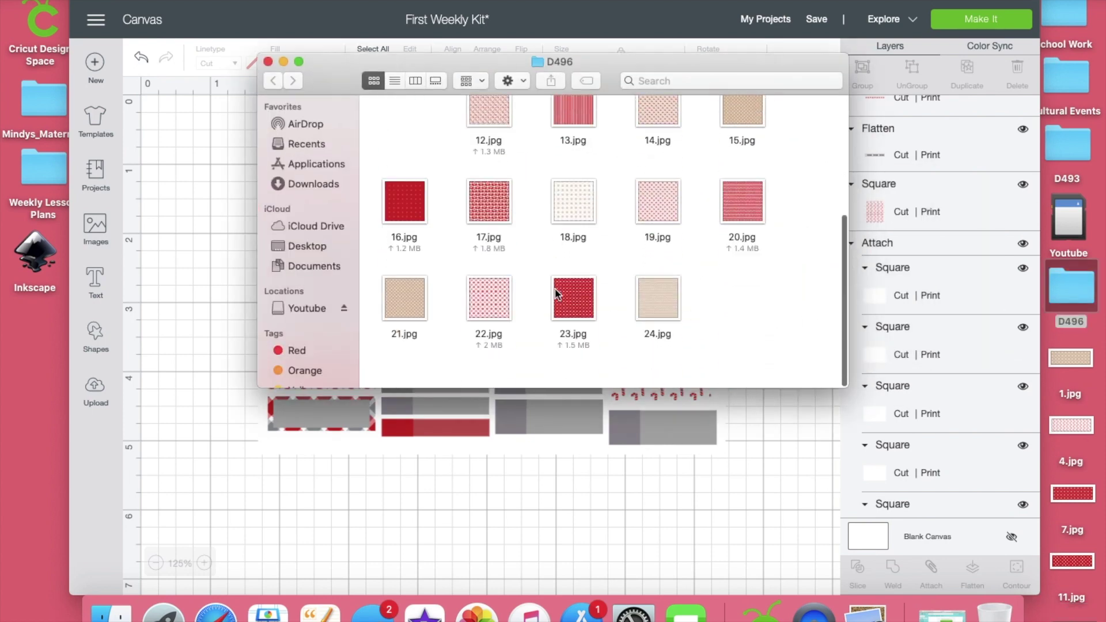
{"action": "scroll", "coordinate": [539, 252], "scroll_direction": "up", "scroll_amount": 5}
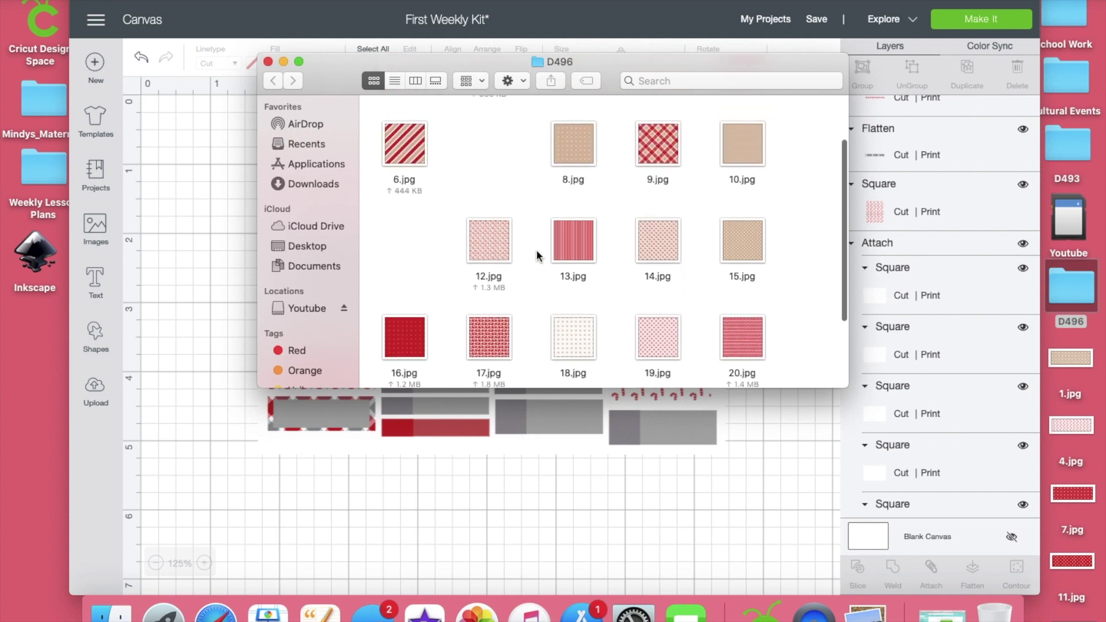
{"action": "scroll", "coordinate": [507, 265], "scroll_direction": "up", "scroll_amount": 1}
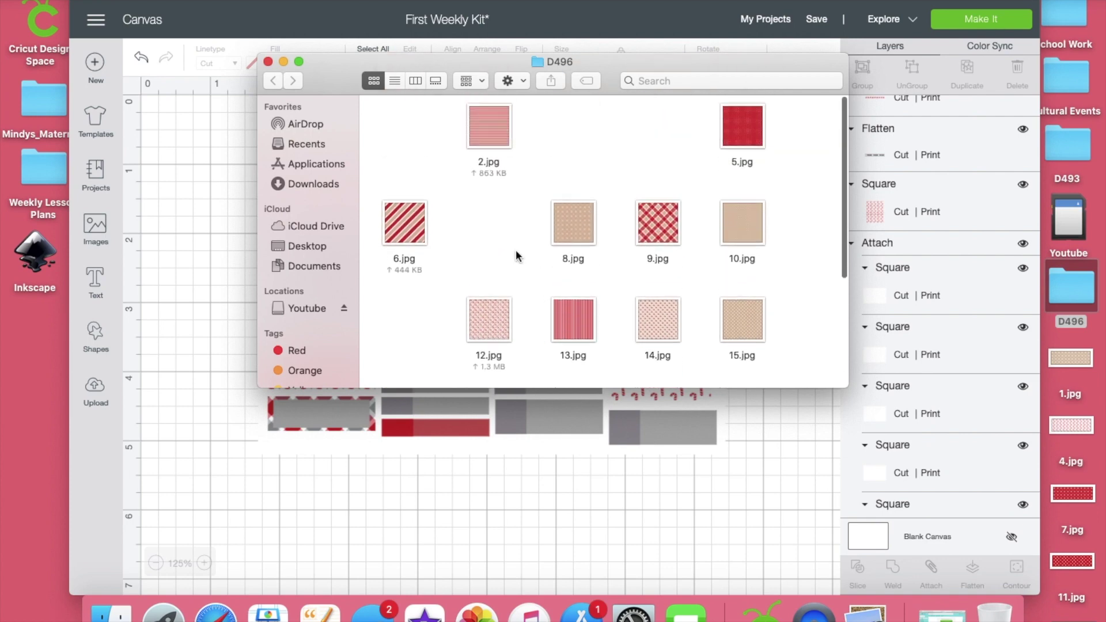
{"action": "scroll", "coordinate": [519, 237], "scroll_direction": "down", "scroll_amount": 3}
{"action": "scroll", "coordinate": [524, 238], "scroll_direction": "down", "scroll_amount": 2}
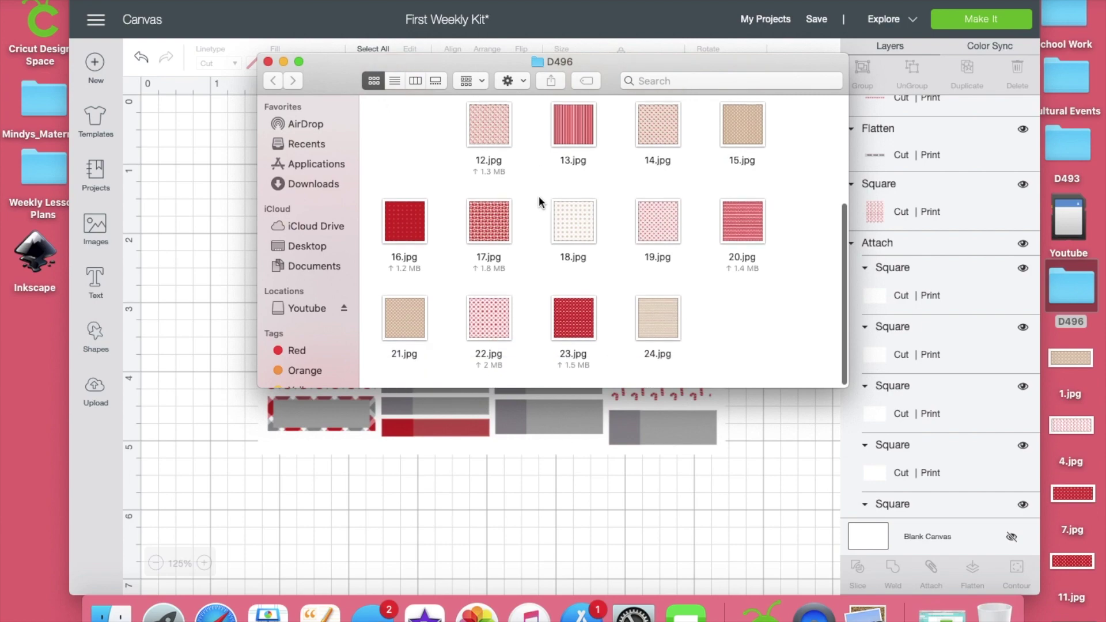
{"action": "double_click", "coordinate": [491, 216]}
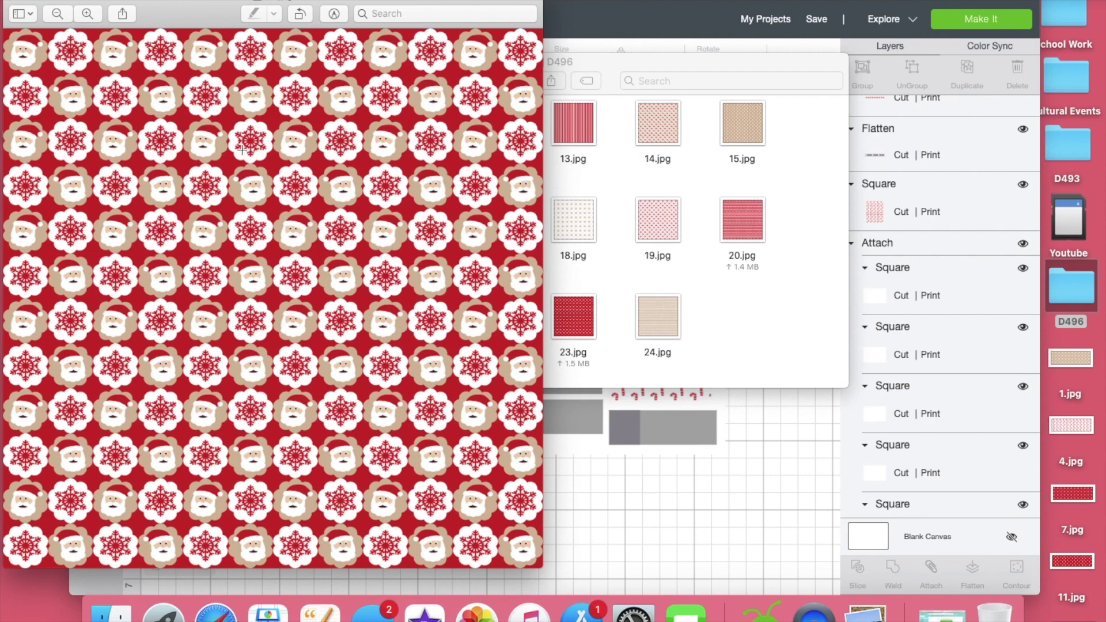
- Crop 17.jpg to a full-width horizontal section covering seven rows of Santas and snowflakes
{"action": "left_click", "coordinate": [334, 13]}
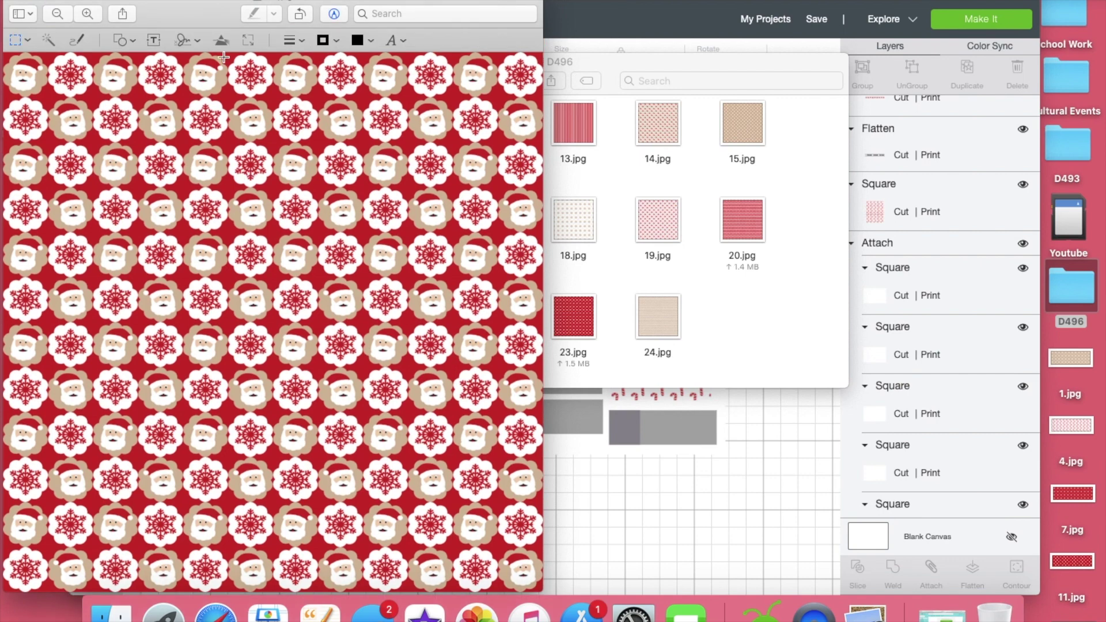
{"action": "left_click_drag", "start_coordinate": [5, 57], "coordinate": [595, 379]}
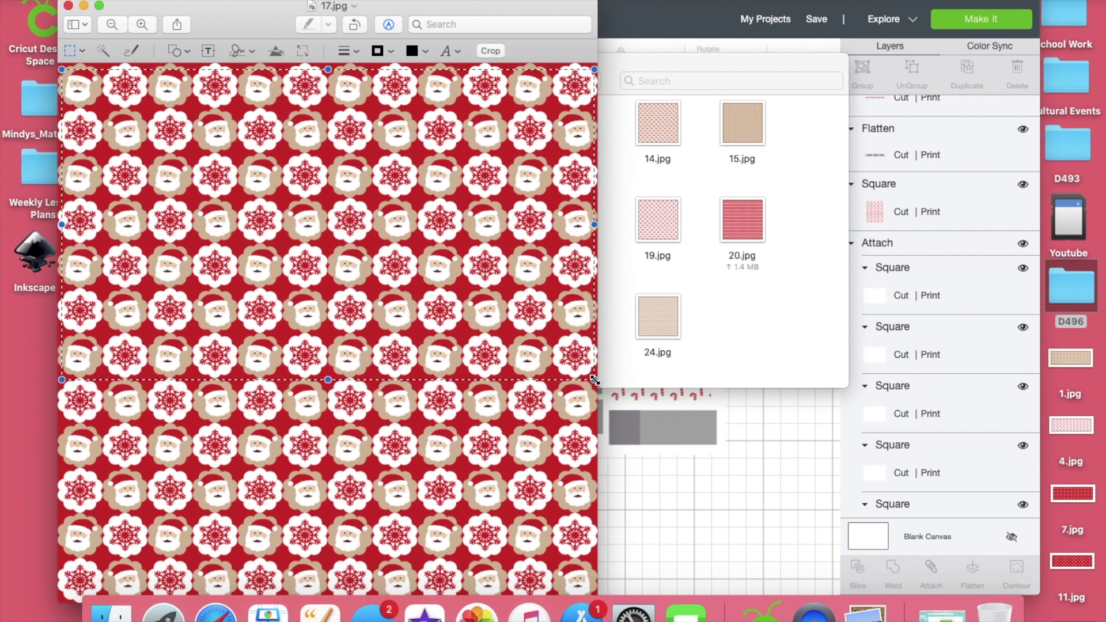
{"action": "left_click", "coordinate": [491, 51]}
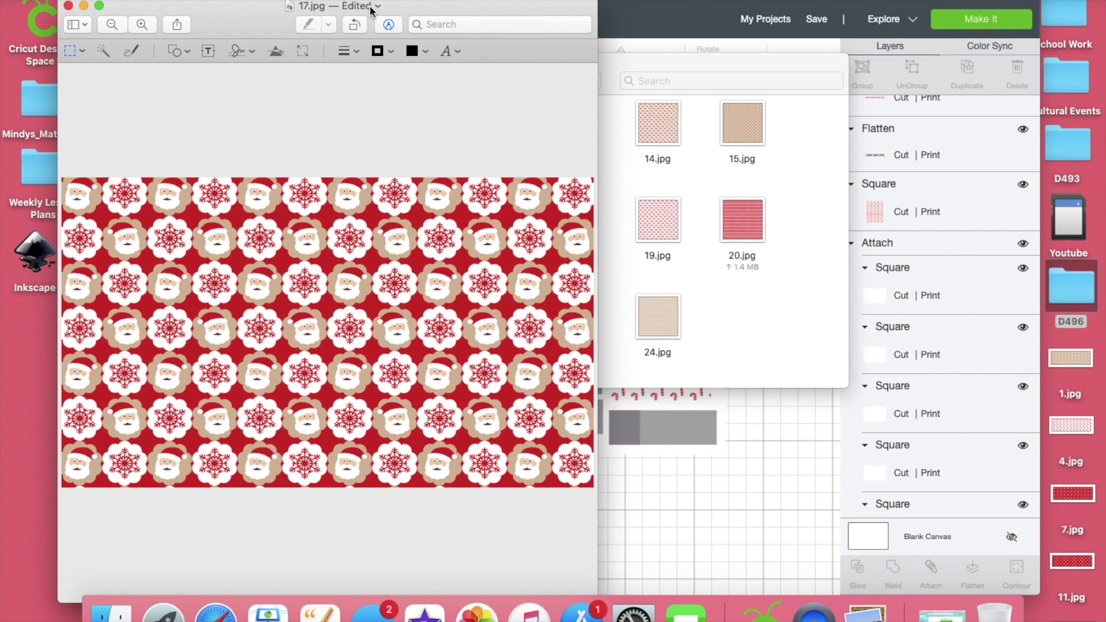
- Move the cropped 17.jpg from the D496 folder to the desktop and close the folder window
{"action": "double_click", "coordinate": [1078, 290]}
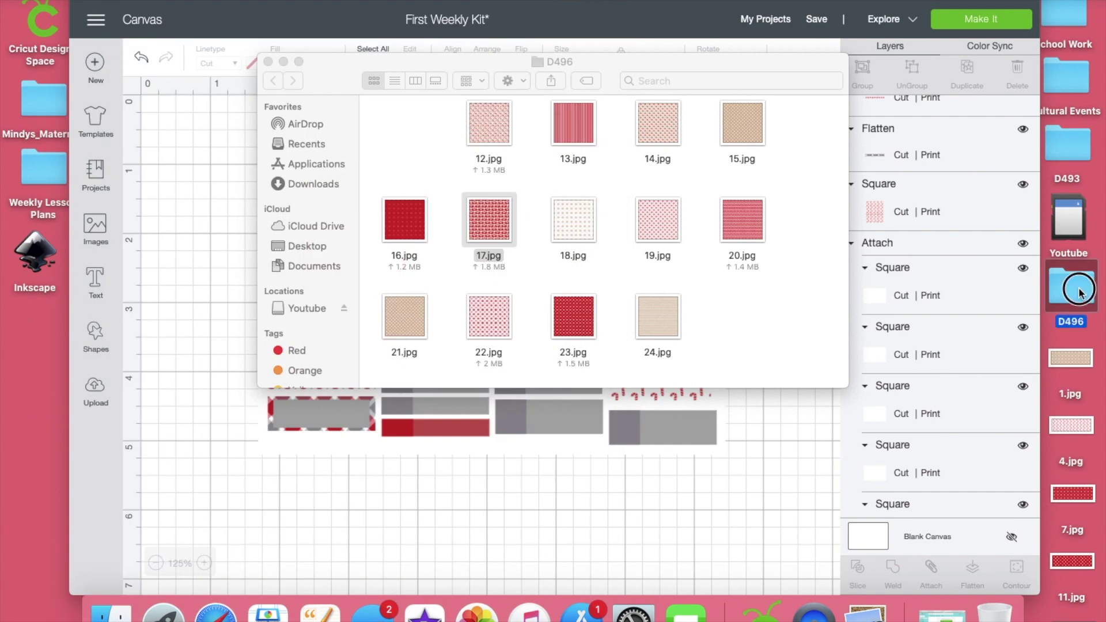
{"action": "left_click_drag", "start_coordinate": [477, 220], "coordinate": [34, 323]}
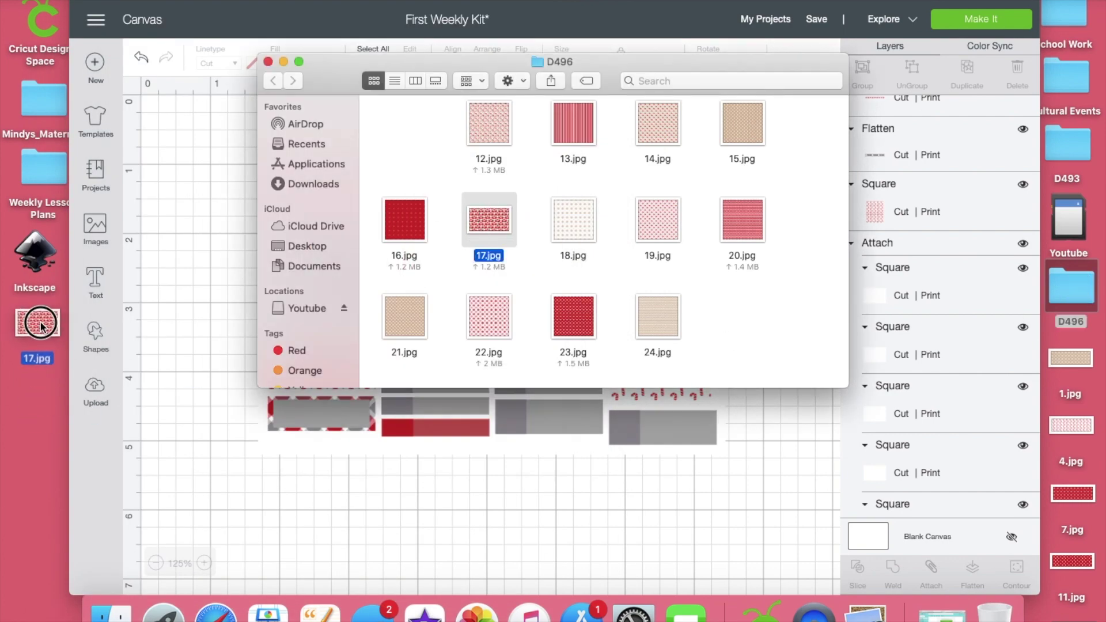
{"action": "left_click", "coordinate": [268, 62]}
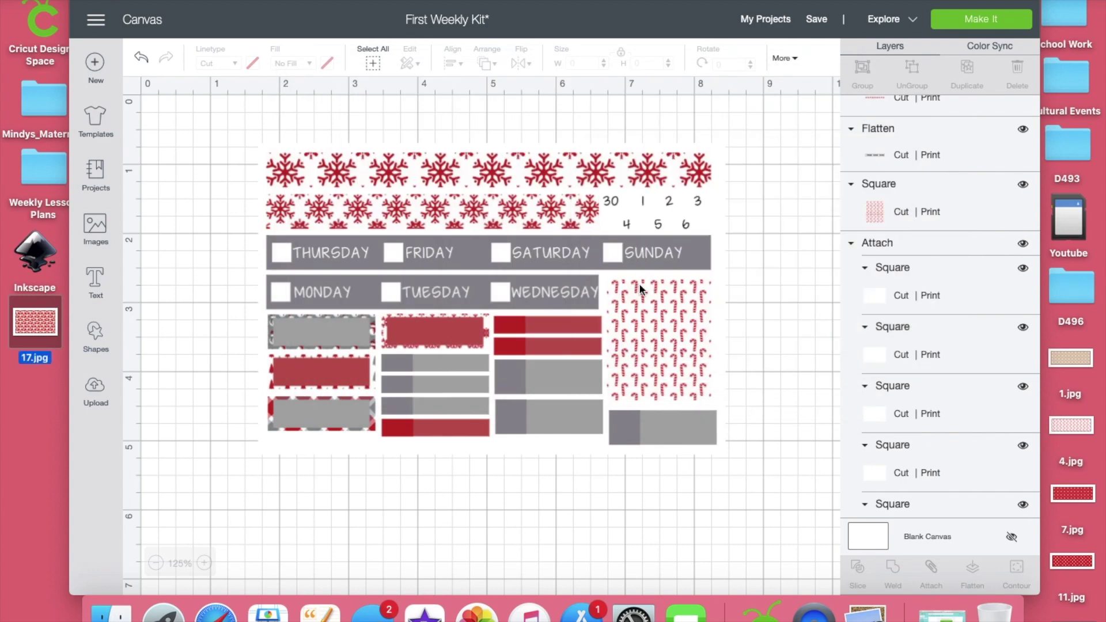
- Upload the cropped 17.jpg from the desktop as a new pattern fill
{"action": "left_click", "coordinate": [94, 395]}
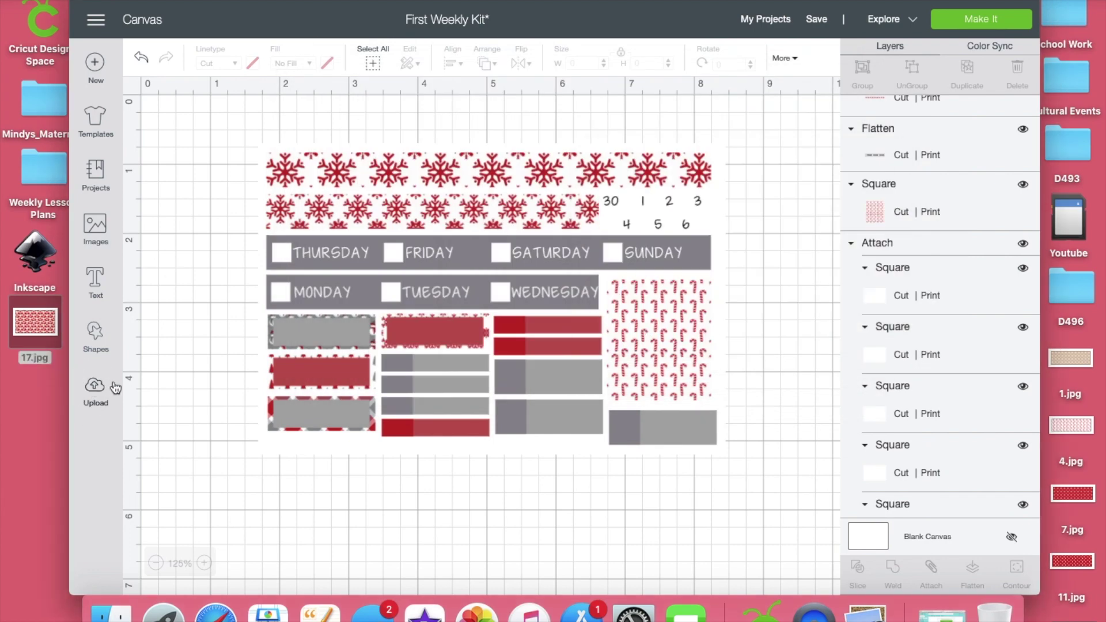
{"action": "left_click", "coordinate": [92, 392]}
{"action": "left_click", "coordinate": [773, 276]}
{"action": "left_click_drag", "start_coordinate": [33, 323], "coordinate": [748, 188]}
- Name the uploaded pattern "Santa and Snowflakes" and save it
{"action": "left_click_drag", "start_coordinate": [570, 151], "coordinate": [522, 149]}
{"action": "type", "text": "Santa and Snow"}
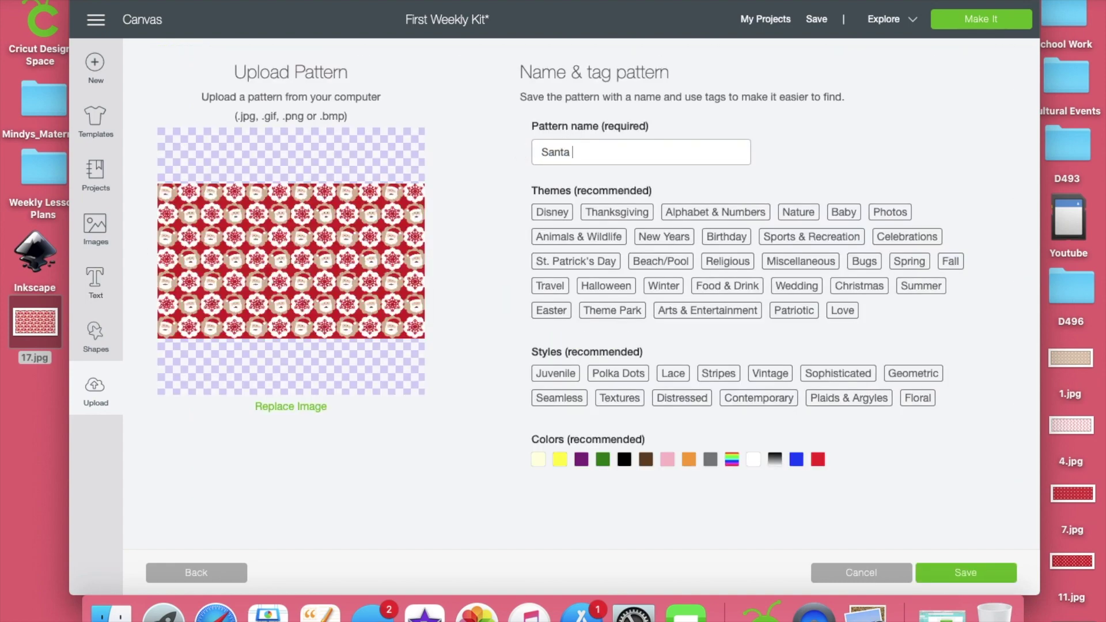
{"action": "type", "text": "flake"}
{"action": "key", "text": "BackSpace"}
{"action": "key", "text": "BackSpace"}
{"action": "key", "text": "BackSpace"}
{"action": "key", "text": "BackSpace"}
{"action": "key", "text": "BackSpace"}
{"action": "type", "text": "flakes"}
{"action": "left_click", "coordinate": [945, 584]}
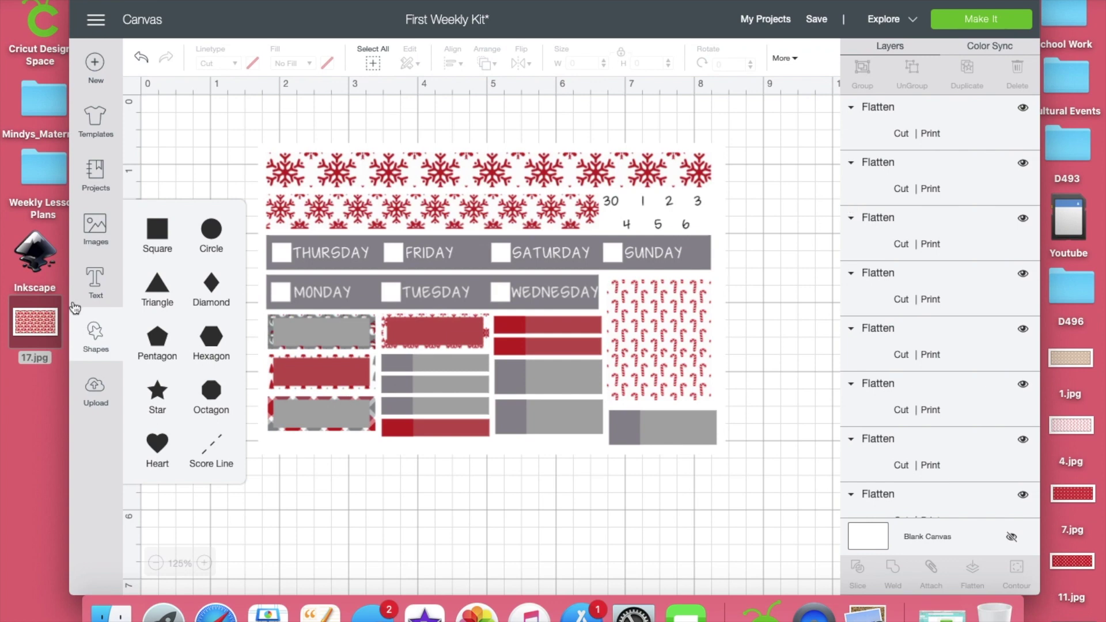
- Replace the candy cane fill of the 1.5 by 1.75 inch square with the new Santa and snowflake pattern
{"action": "left_click", "coordinate": [800, 155]}
{"action": "left_click", "coordinate": [682, 330]}
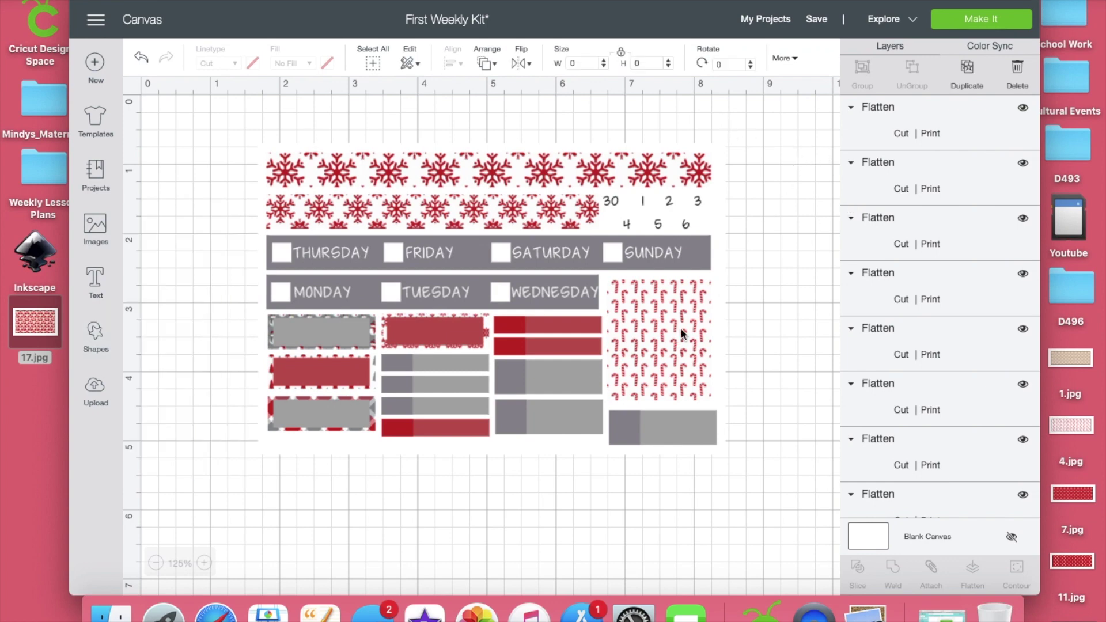
{"action": "left_click", "coordinate": [668, 289]}
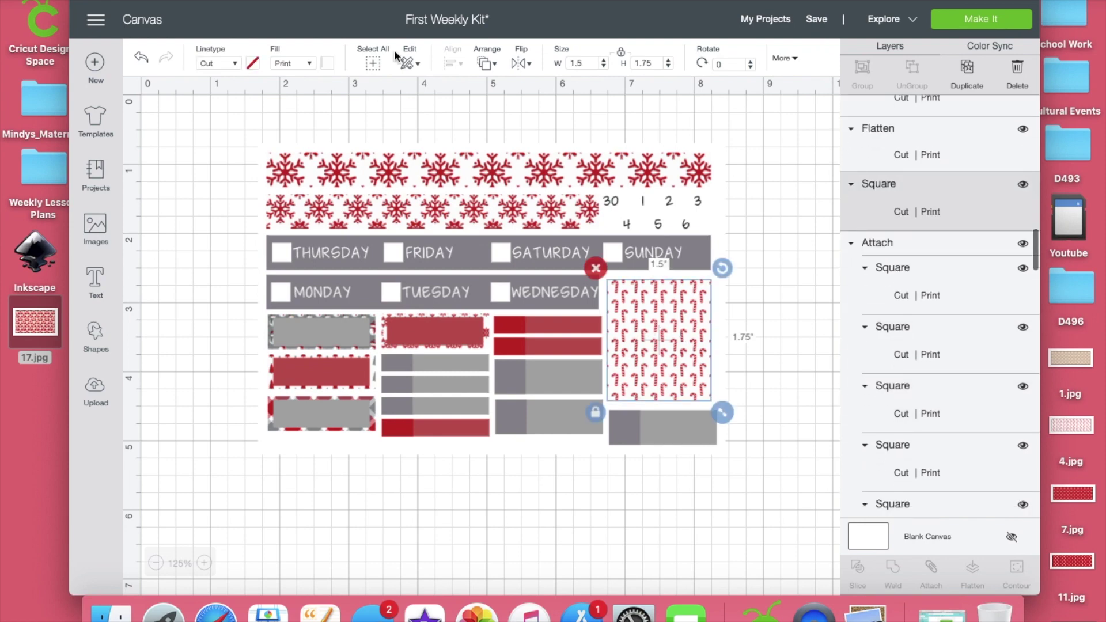
{"action": "left_click", "coordinate": [326, 63]}
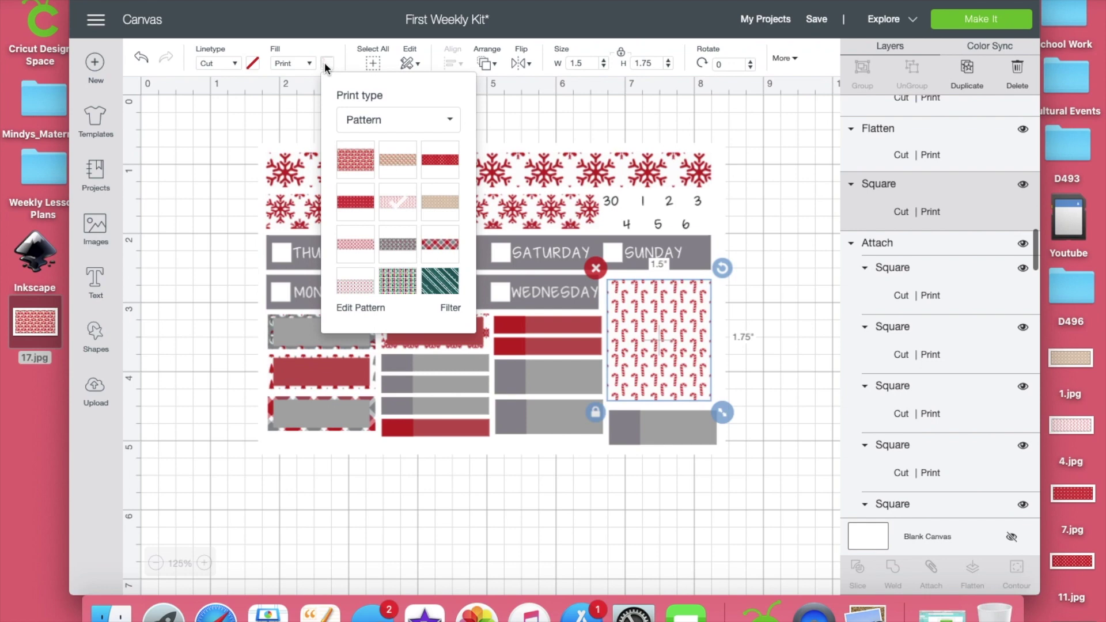
{"action": "left_click", "coordinate": [359, 167]}
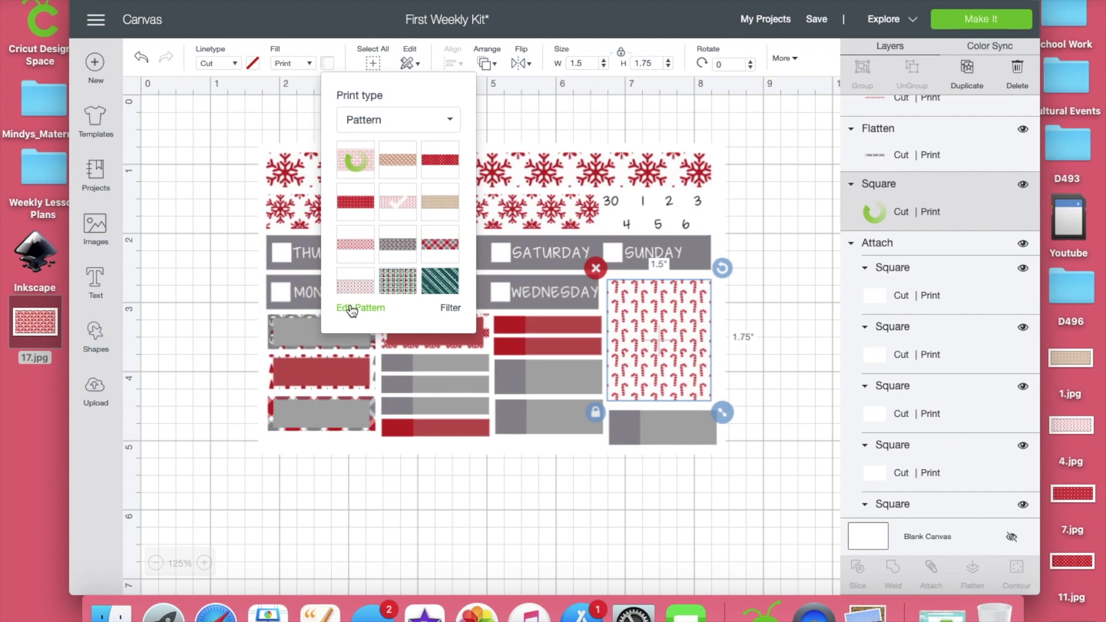
- Scale the Santa and snowflake pattern in the square to 210 and close the pattern editor
{"action": "left_click", "coordinate": [351, 308]}
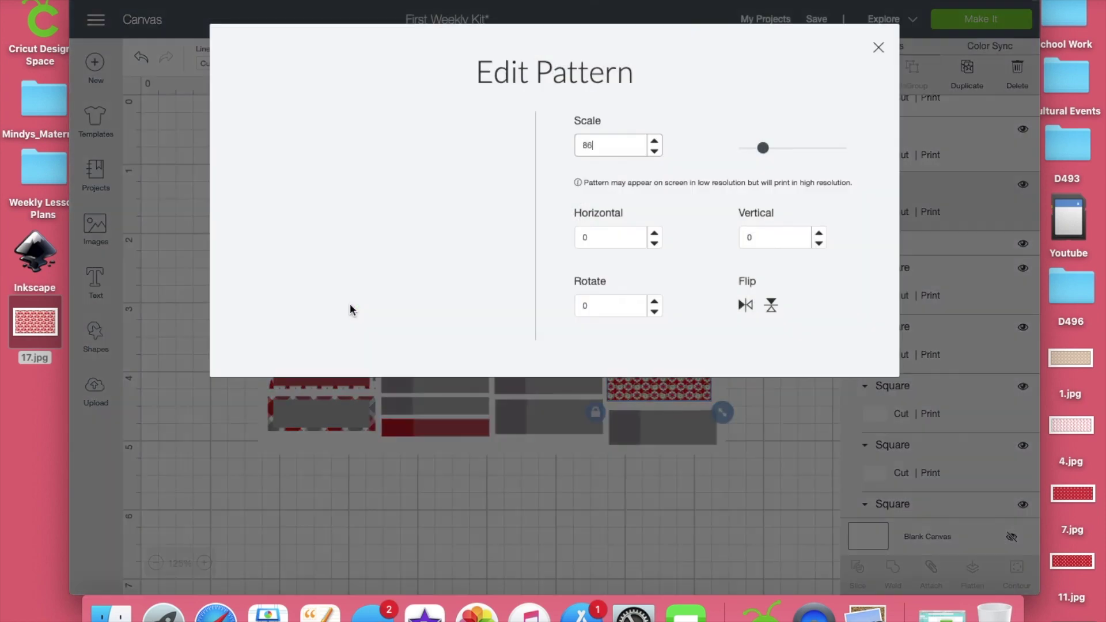
{"action": "left_click", "coordinate": [794, 151]}
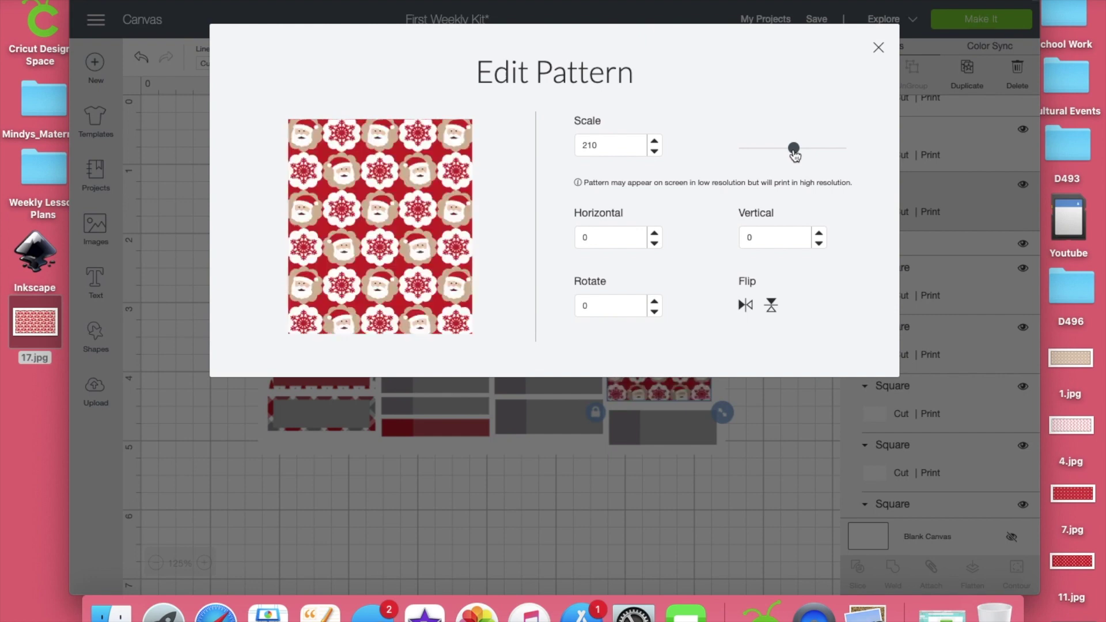
{"action": "left_click", "coordinate": [804, 148]}
{"action": "left_click", "coordinate": [794, 148]}
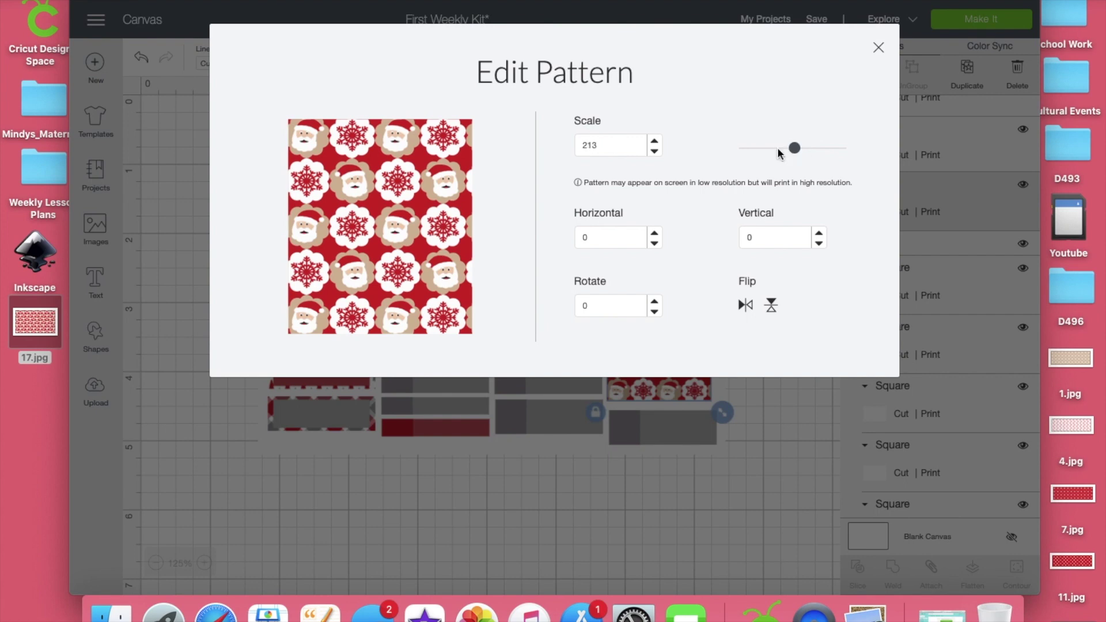
{"action": "left_click", "coordinate": [783, 148]}
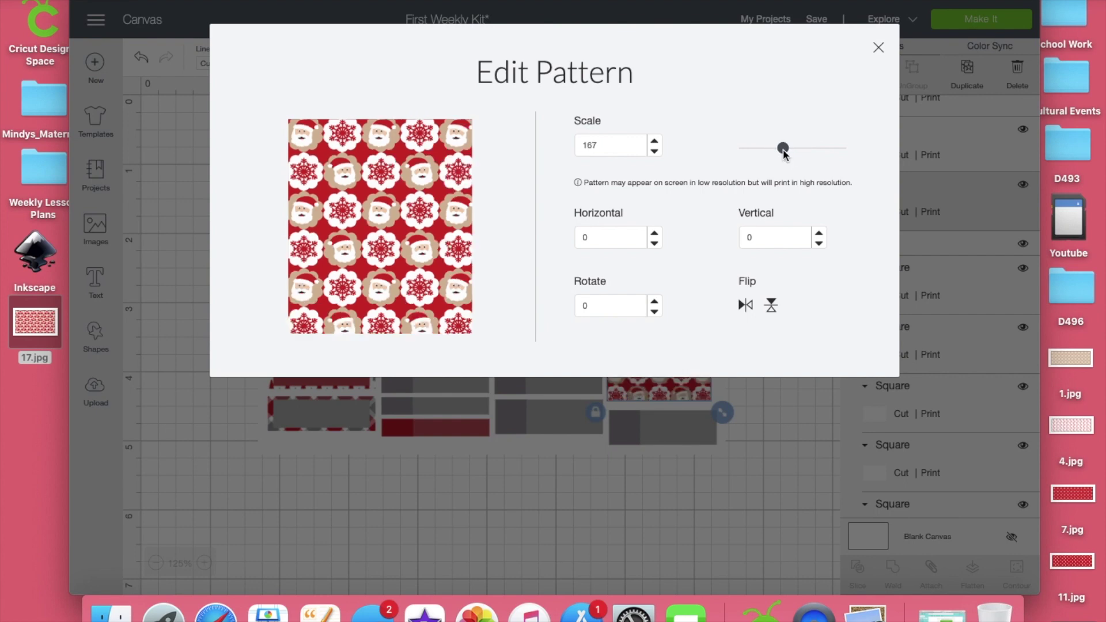
{"action": "left_click", "coordinate": [794, 148]}
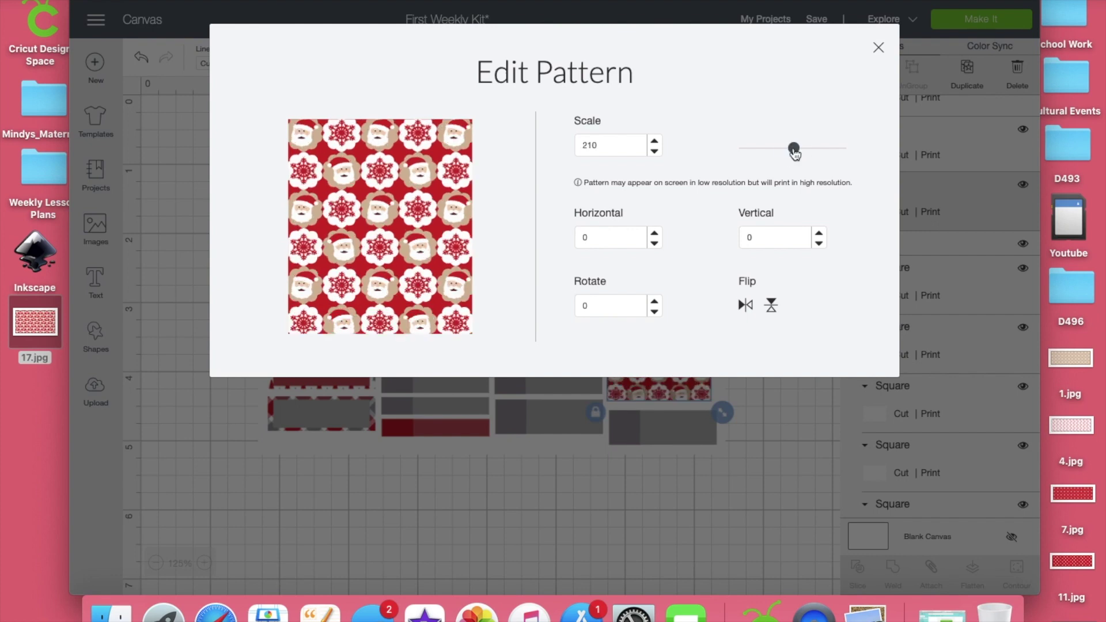
{"action": "left_click", "coordinate": [880, 46]}
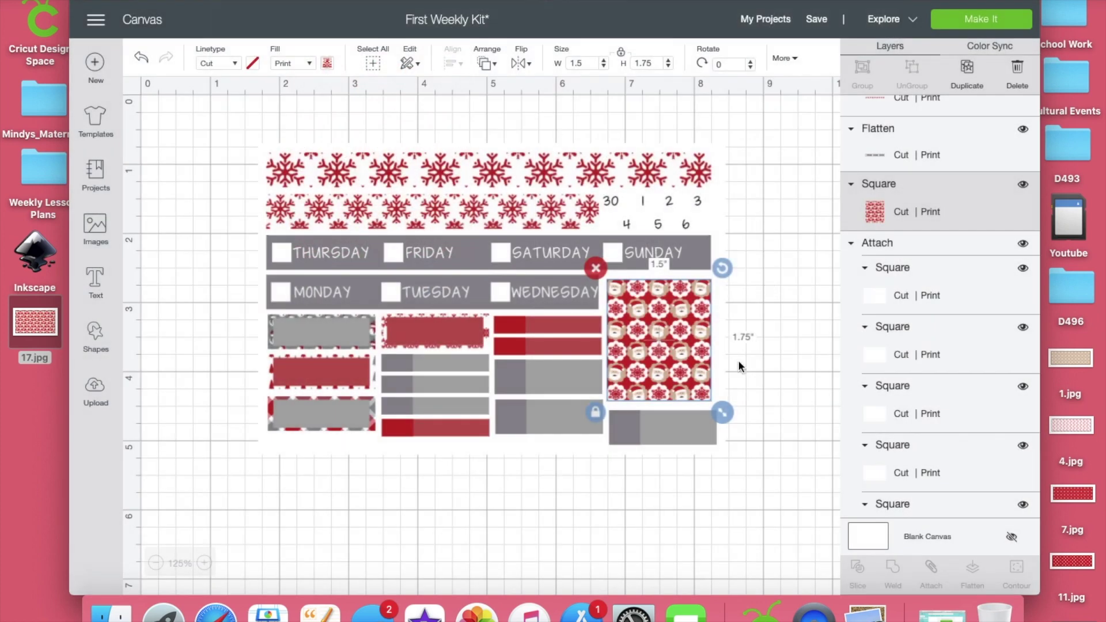
{"action": "left_click", "coordinate": [782, 344]}
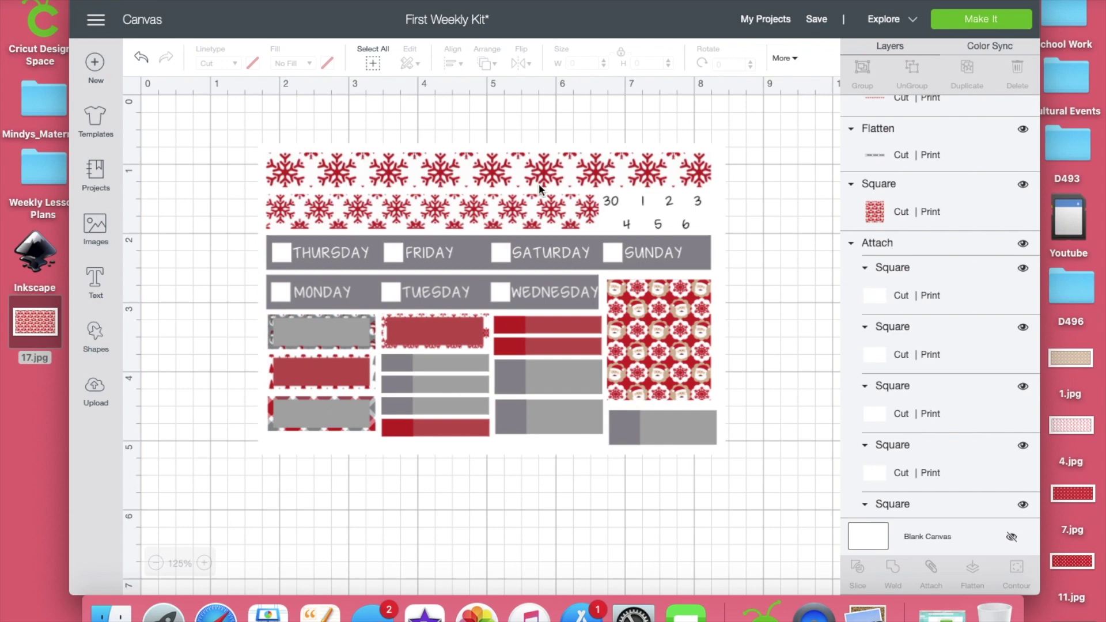
- Unlock the proportions of the longer snowflake strip and set its height to 0.53 inches
{"action": "left_click", "coordinate": [491, 167]}
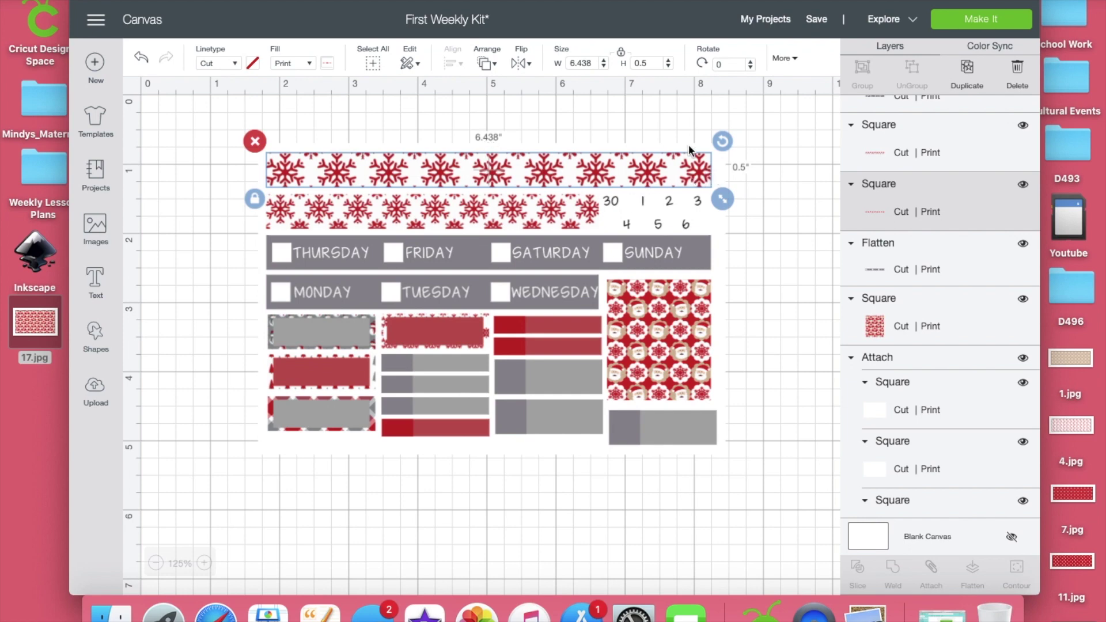
{"action": "left_click", "coordinate": [620, 52]}
{"action": "left_click", "coordinate": [647, 65]}
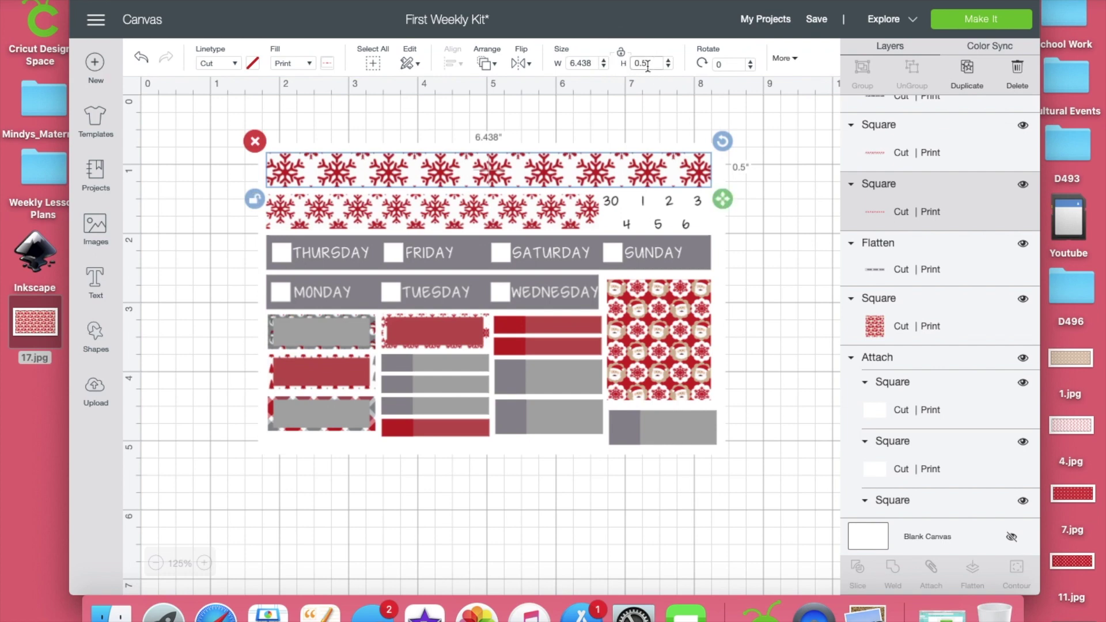
{"action": "type", "text": "3"}
{"action": "key", "text": "Return"}
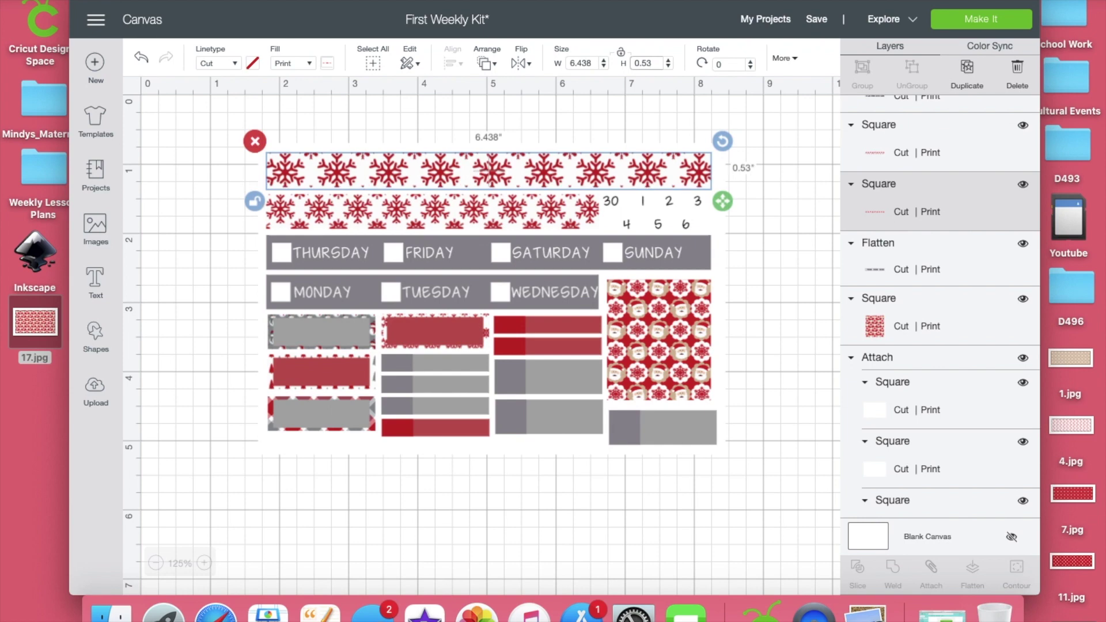
- Unlock the proportions of the shorter snowflake strip and set its height to 0.53 inches
{"action": "left_click", "coordinate": [523, 199]}
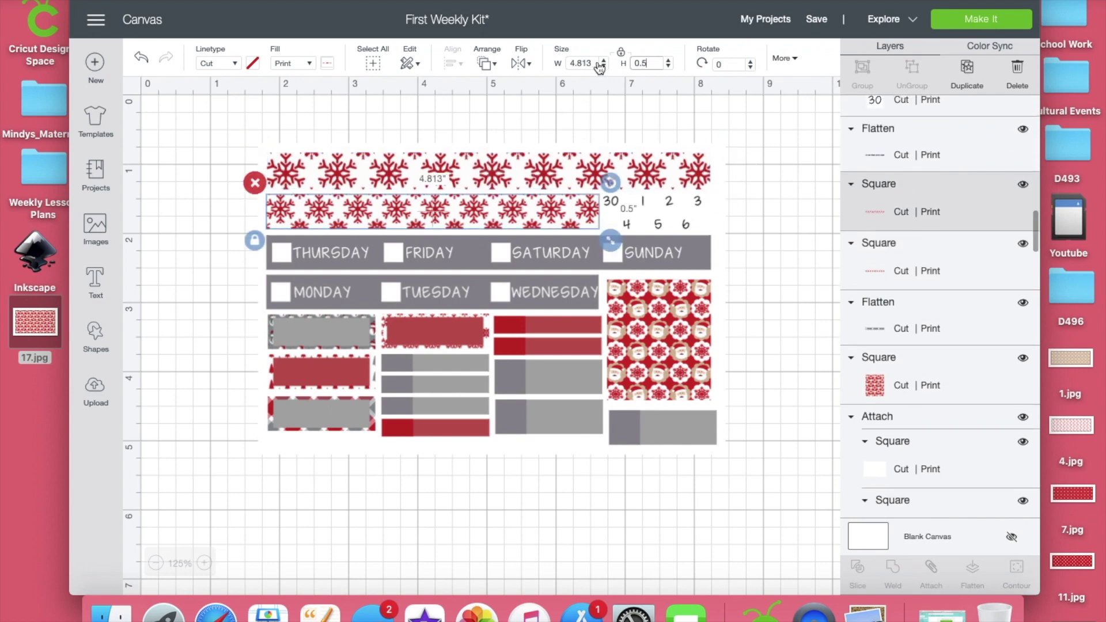
{"action": "left_click", "coordinate": [621, 52]}
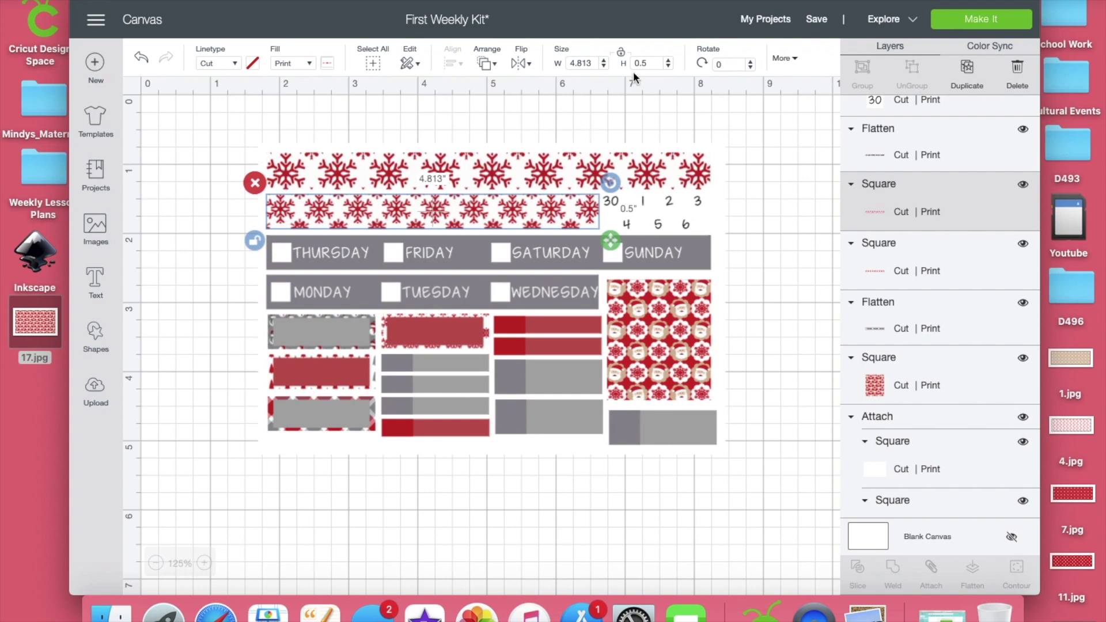
{"action": "left_click", "coordinate": [647, 63]}
{"action": "type", "text": "3"}
{"action": "key", "text": "Return"}
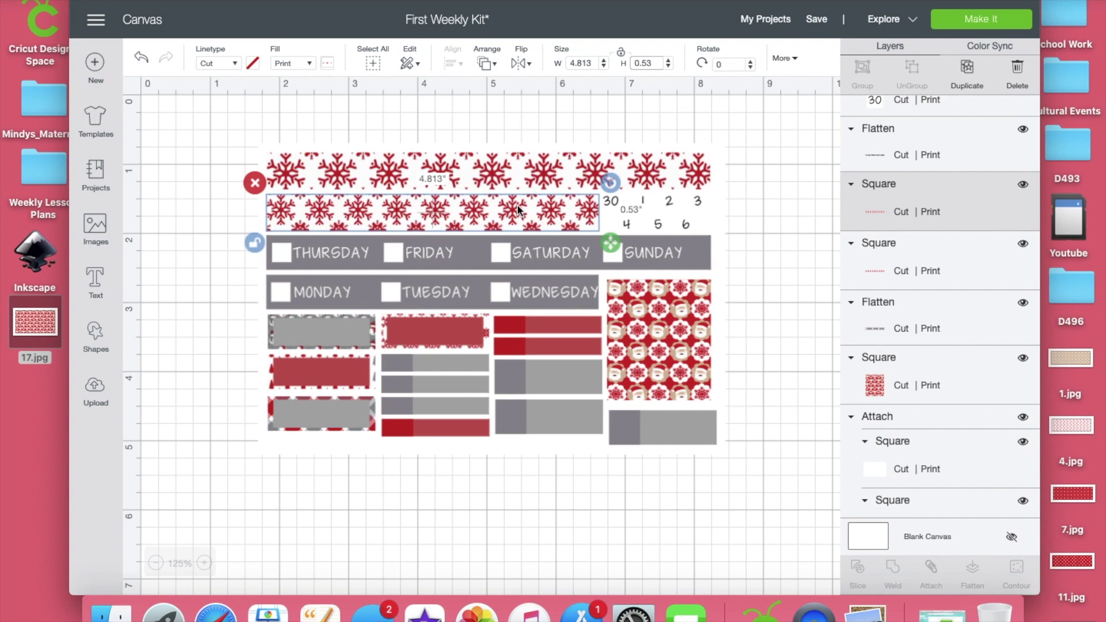
- Fill the longer snowflake strip with the red pattern of white Christmas trees and scale the pattern to 120
{"action": "left_click", "coordinate": [355, 165]}
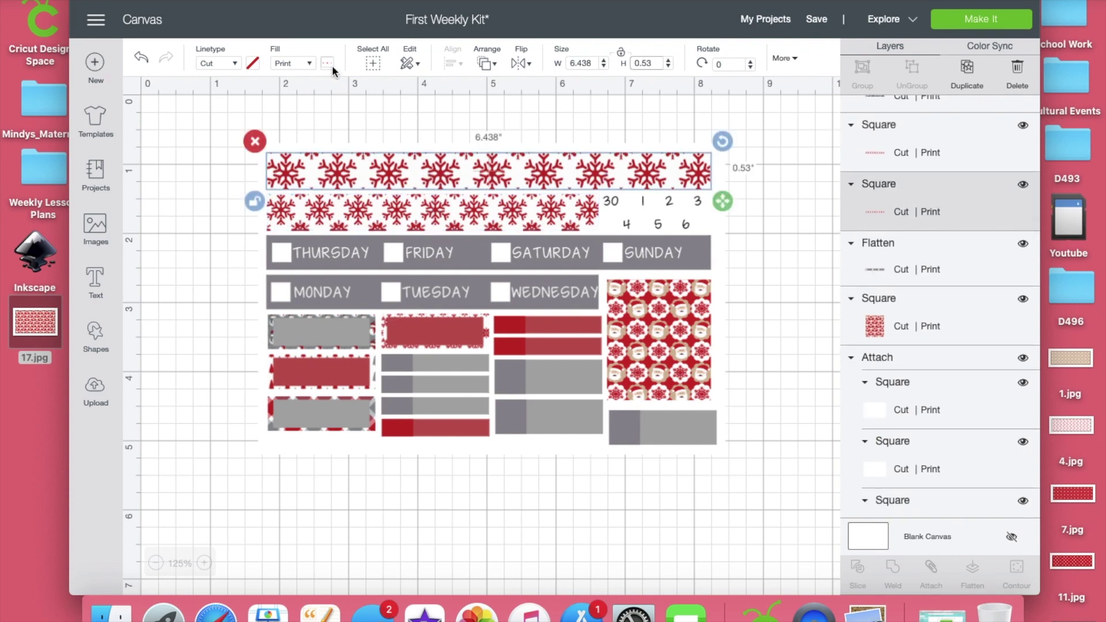
{"action": "left_click", "coordinate": [332, 64]}
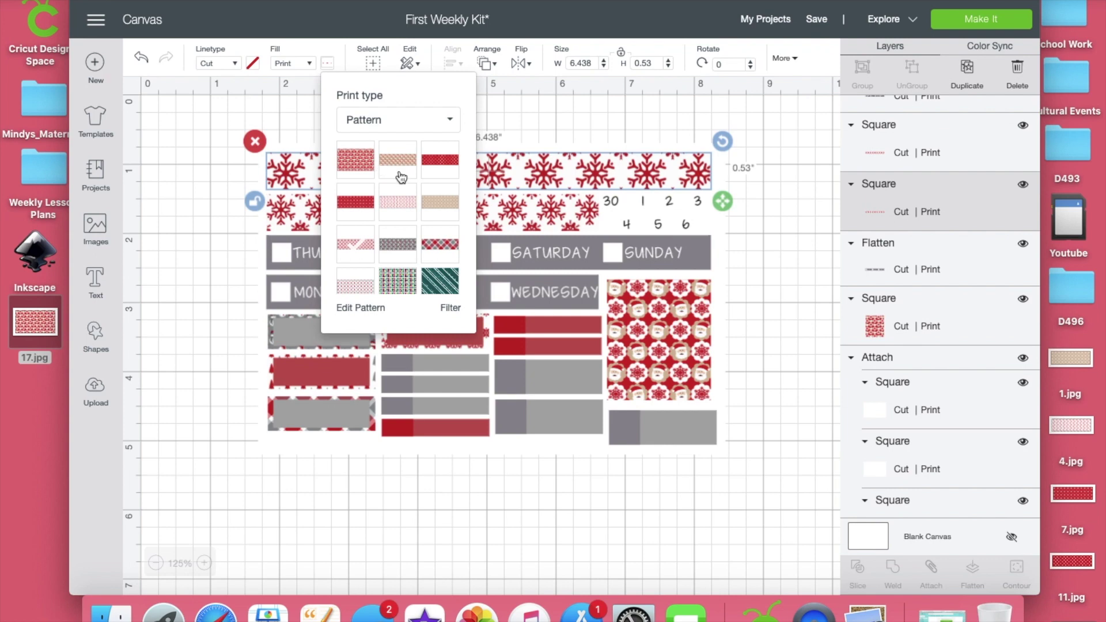
{"action": "left_click", "coordinate": [441, 161]}
{"action": "left_click", "coordinate": [372, 312]}
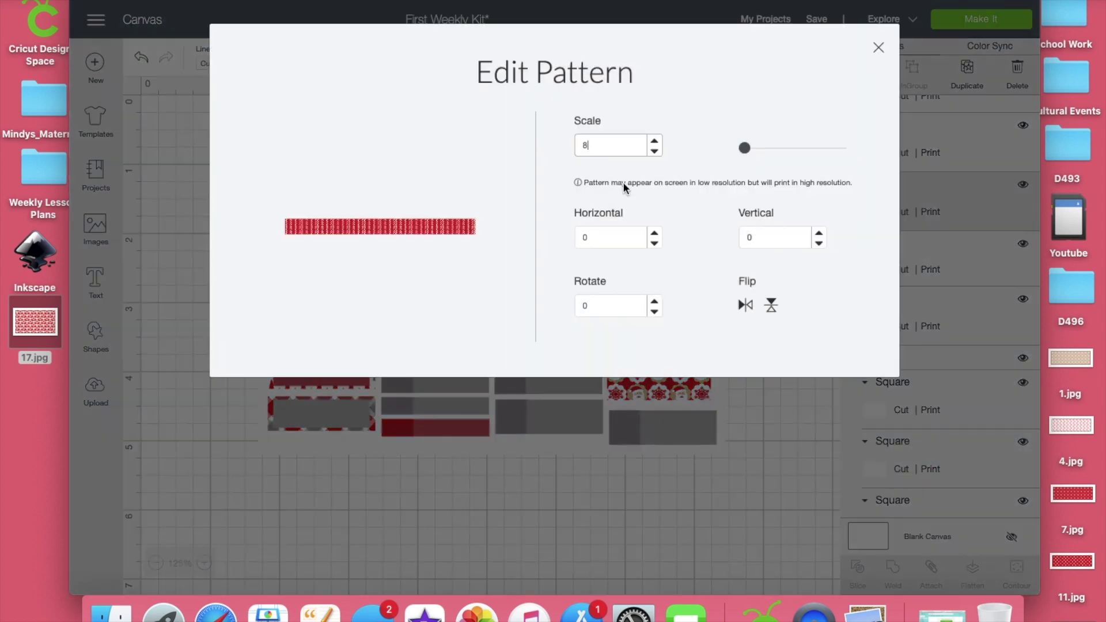
{"action": "left_click", "coordinate": [785, 149]}
{"action": "left_click", "coordinate": [773, 149]}
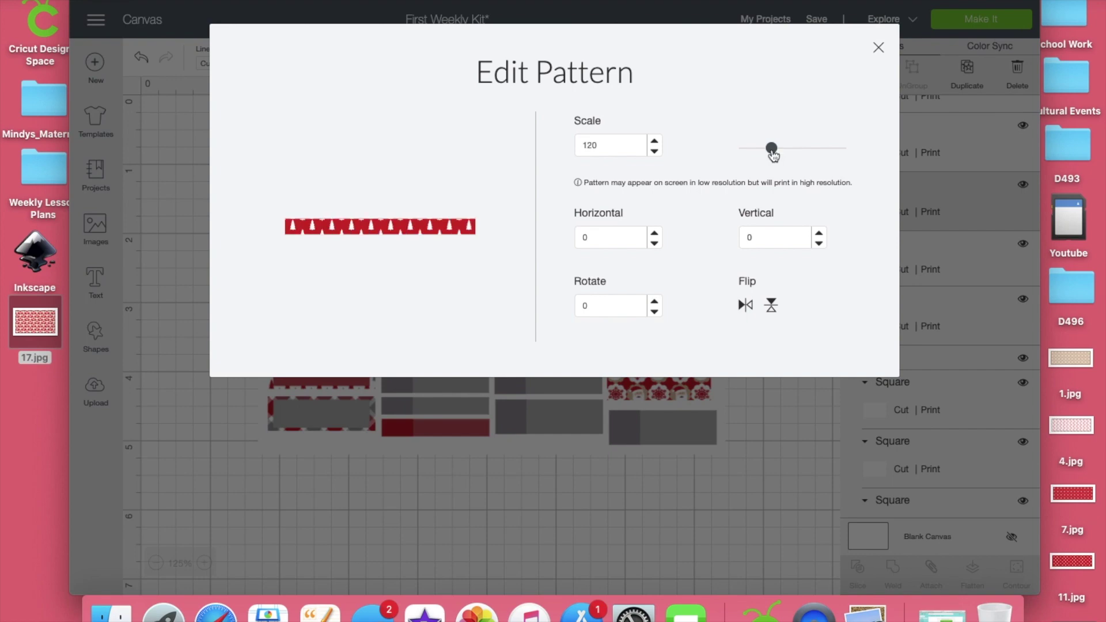
{"action": "left_click", "coordinate": [878, 47]}
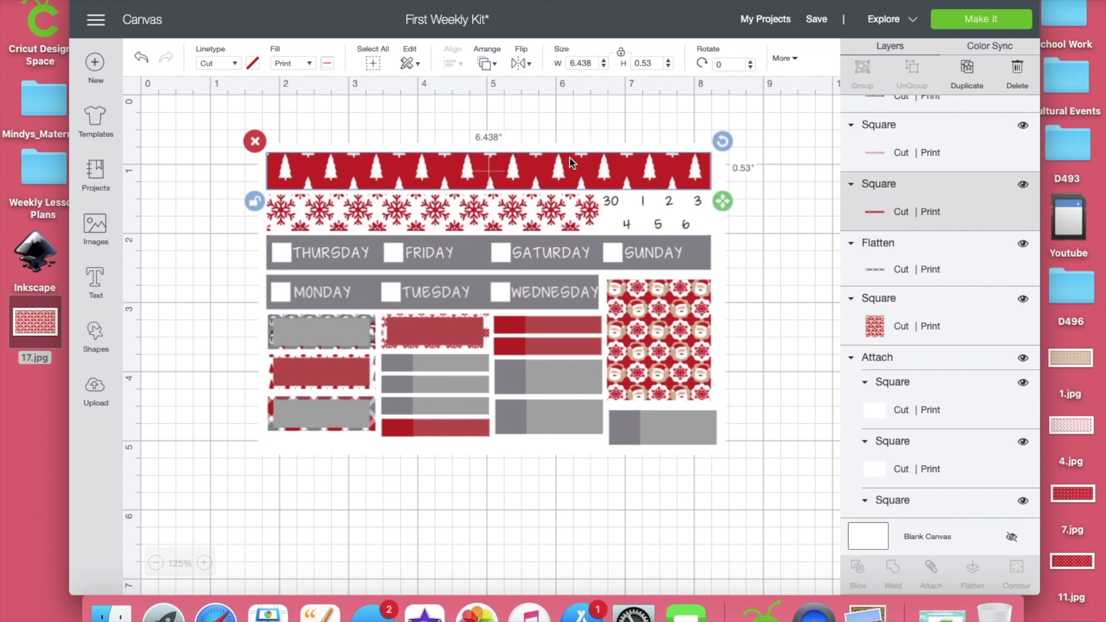
- Fill the shorter snowflake strip with the same red Christmas tree pattern, scaled to 164
{"action": "left_click", "coordinate": [514, 216]}
{"action": "left_click", "coordinate": [329, 60]}
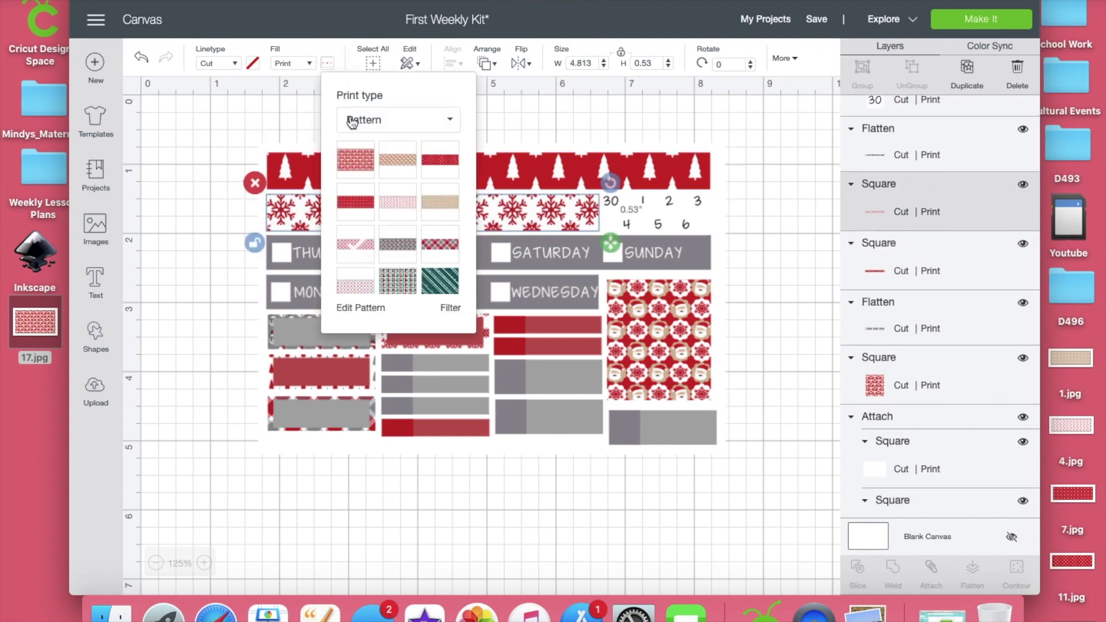
{"action": "left_click", "coordinate": [431, 172]}
{"action": "left_click", "coordinate": [361, 308]}
{"action": "left_click", "coordinate": [791, 148]}
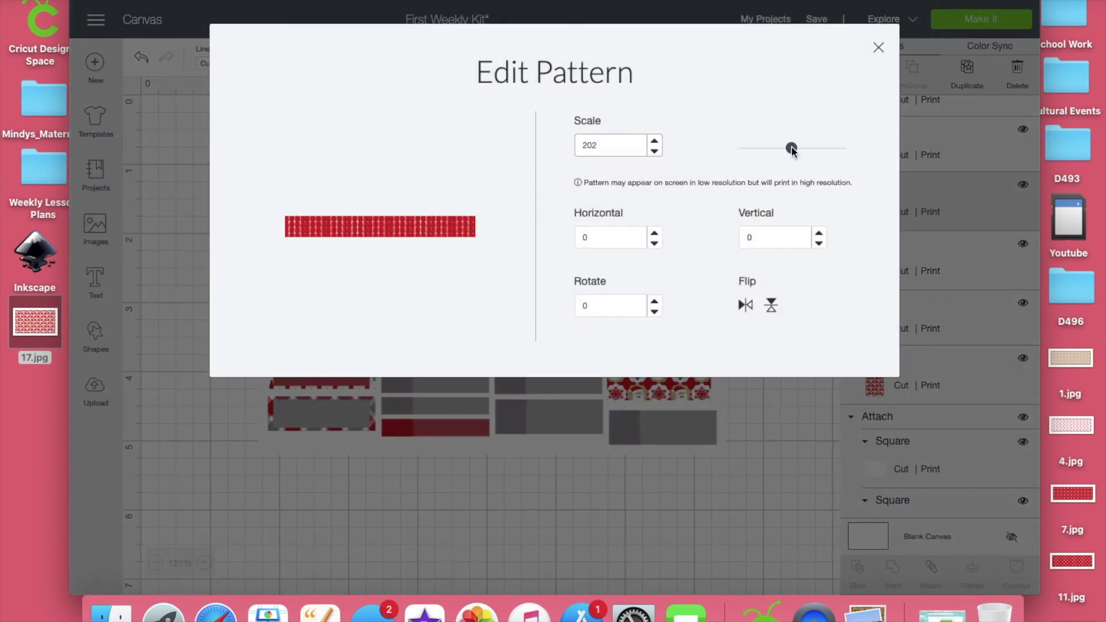
{"action": "left_click_drag", "start_coordinate": [792, 152], "coordinate": [784, 149]}
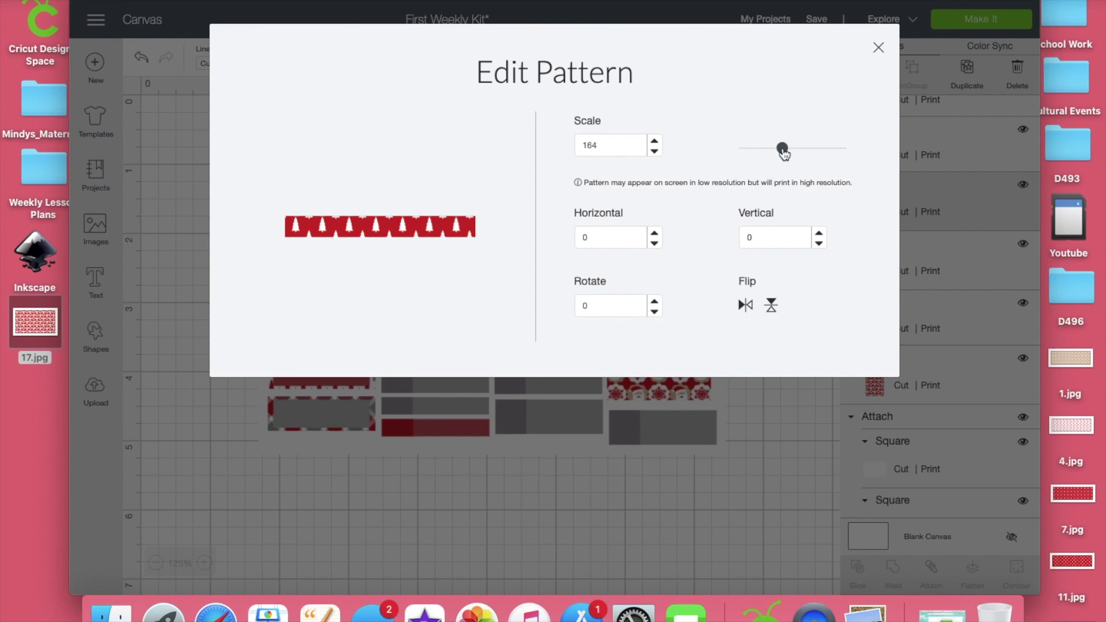
{"action": "left_click", "coordinate": [879, 49]}
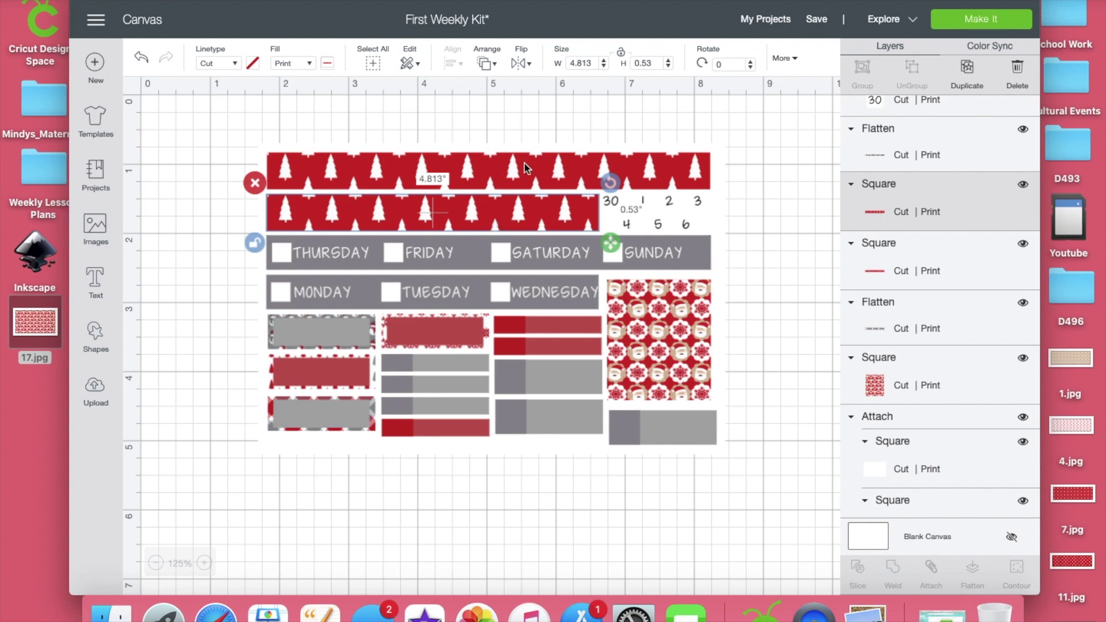
- Delete the flattened date numbers 30 and 1 through 6 beside the shorter tree strip
{"action": "left_click", "coordinate": [611, 201]}
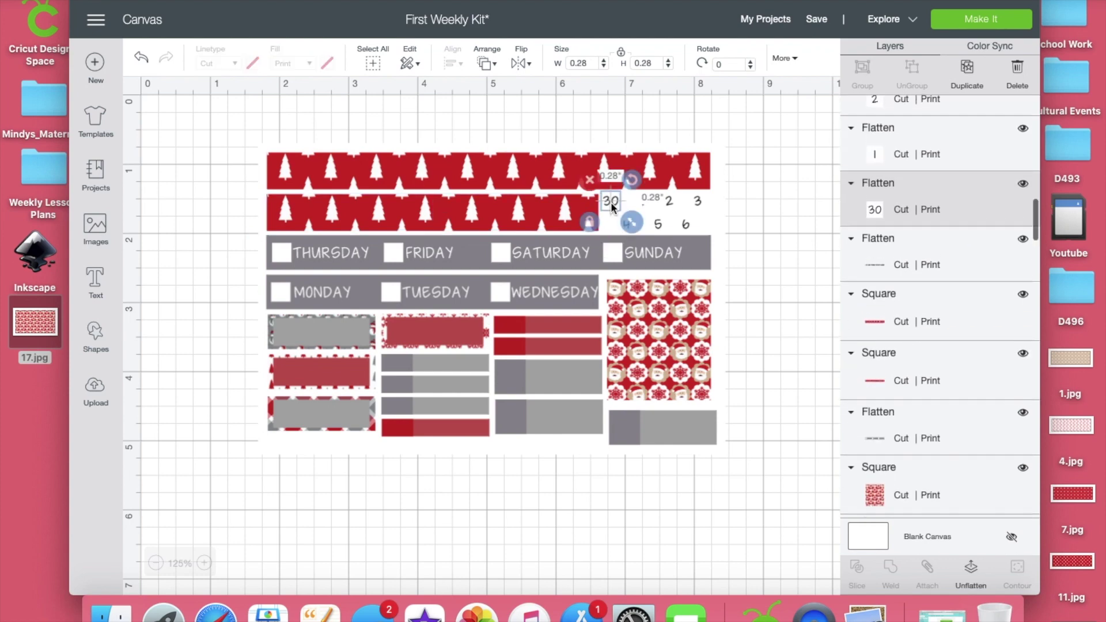
{"action": "key", "text": "Delete"}
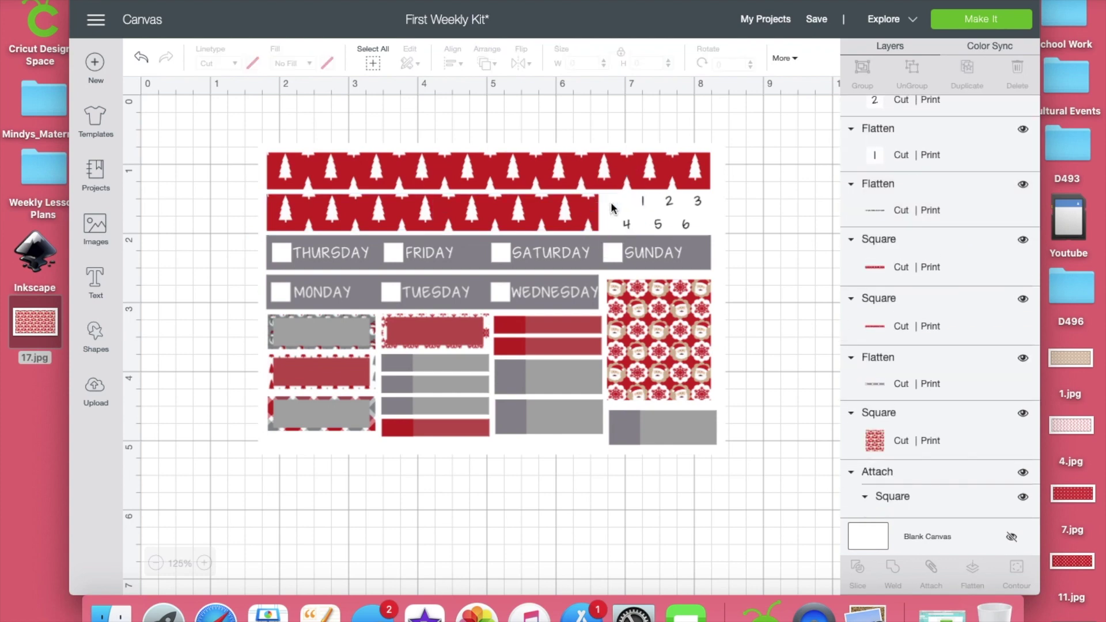
{"action": "left_click", "coordinate": [643, 203]}
{"action": "key", "text": "Delete"}
{"action": "left_click", "coordinate": [672, 203]}
{"action": "left_click", "coordinate": [698, 203], "text": "shift"}
{"action": "left_click", "coordinate": [688, 226], "text": "shift"}
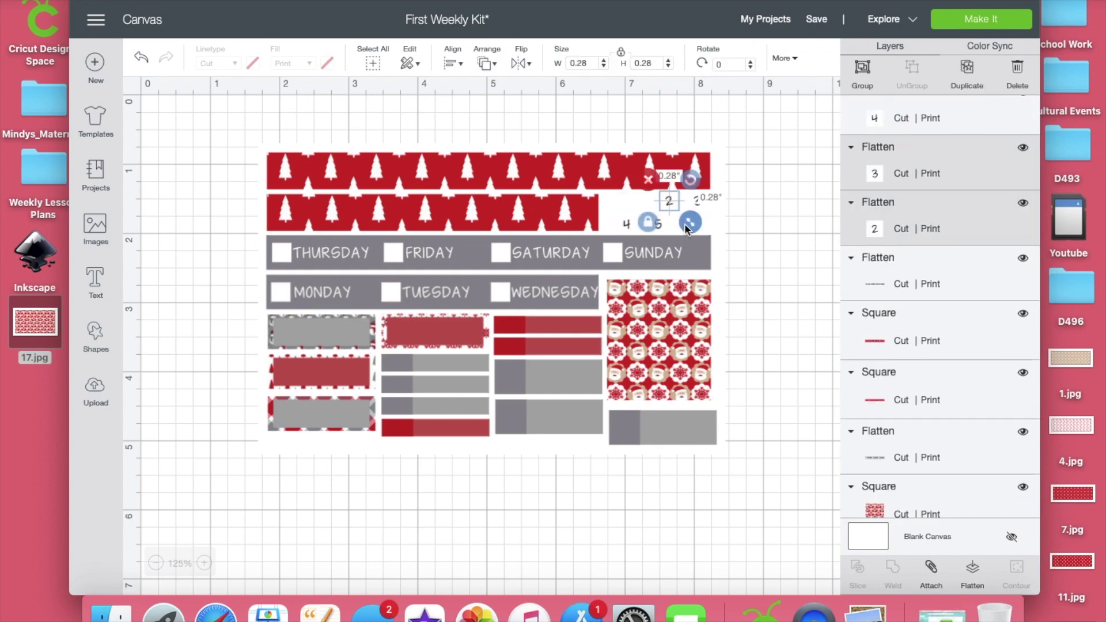
{"action": "left_click", "coordinate": [660, 223], "text": "shift"}
{"action": "left_click", "coordinate": [628, 223], "text": "shift"}
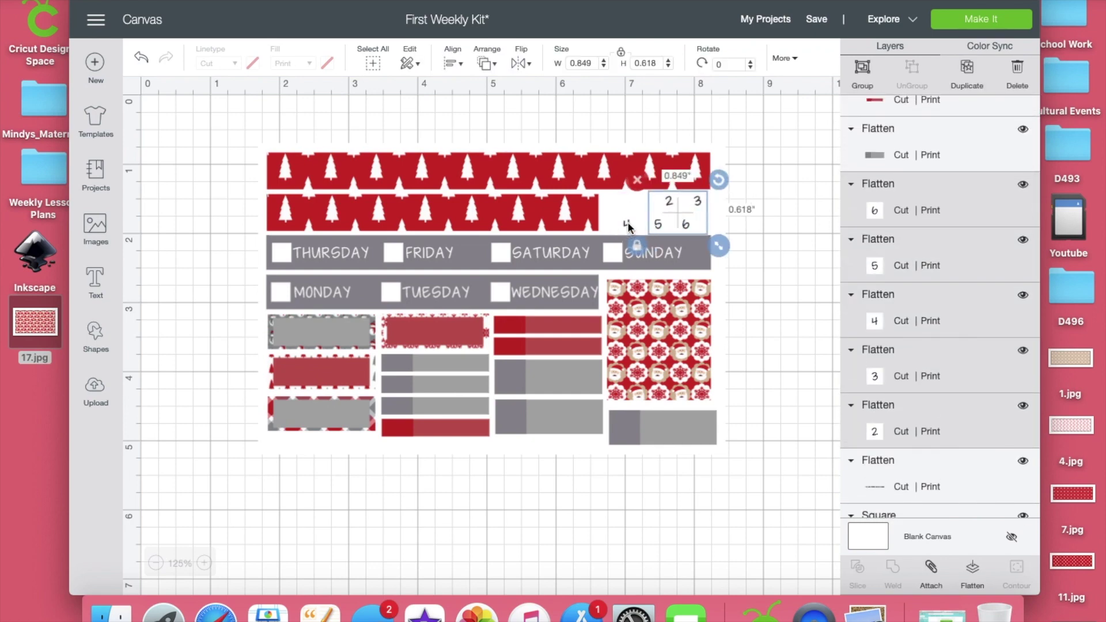
{"action": "key", "text": "Delete"}
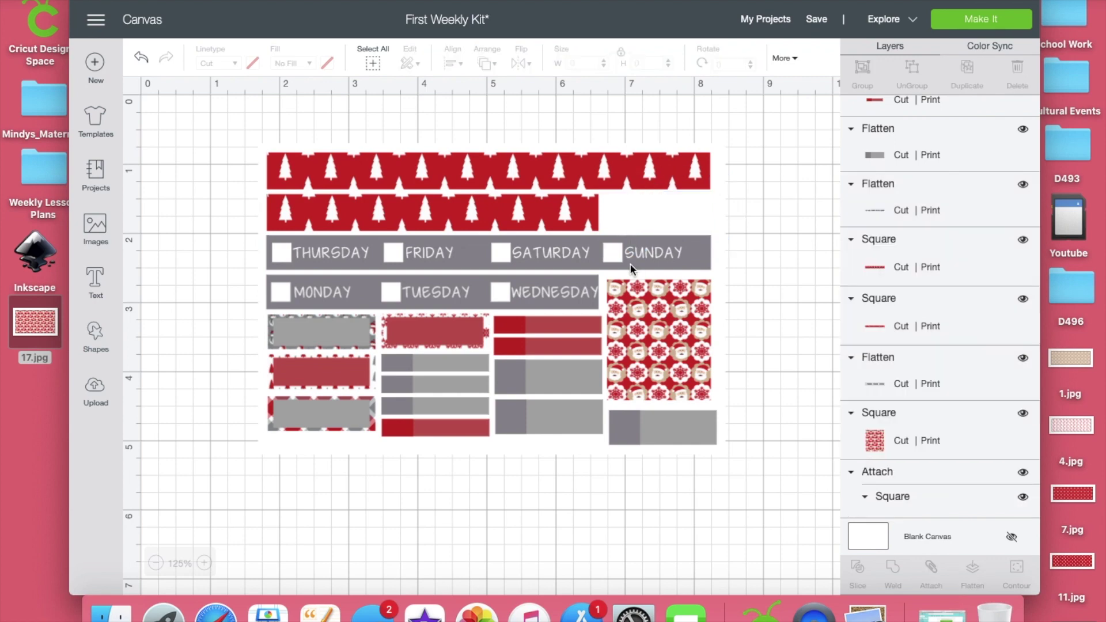
- Unflatten the two gray weekday header strips, Thursday to Sunday and Monday to Wednesday
{"action": "left_click", "coordinate": [471, 255]}
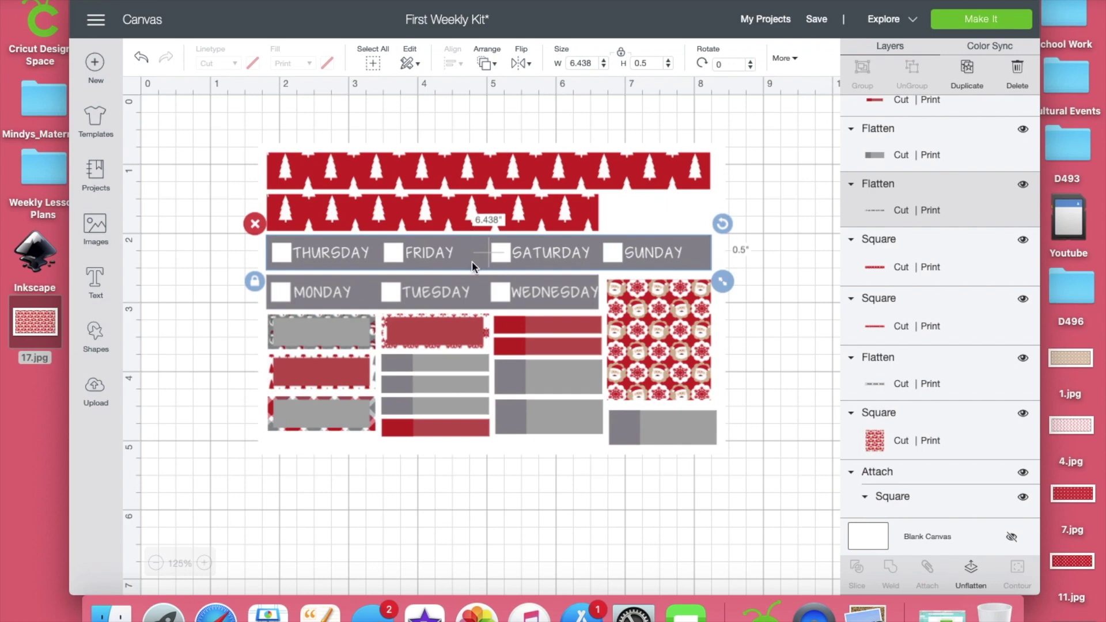
{"action": "left_click", "coordinate": [975, 572]}
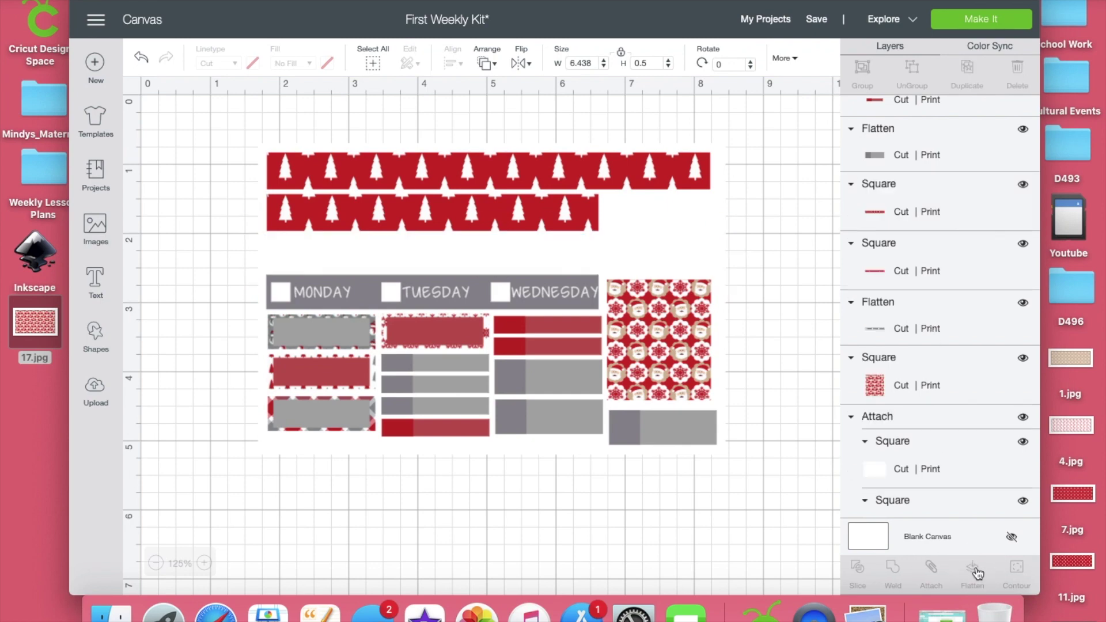
{"action": "left_click", "coordinate": [535, 288]}
{"action": "left_click", "coordinate": [536, 288]}
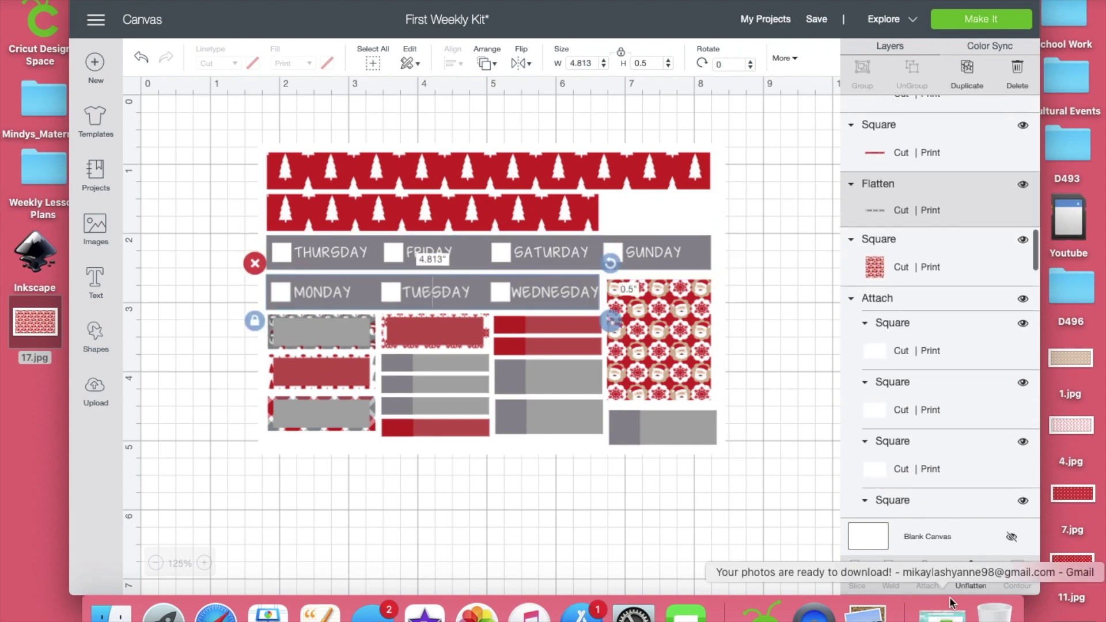
{"action": "key", "text": "Delete"}
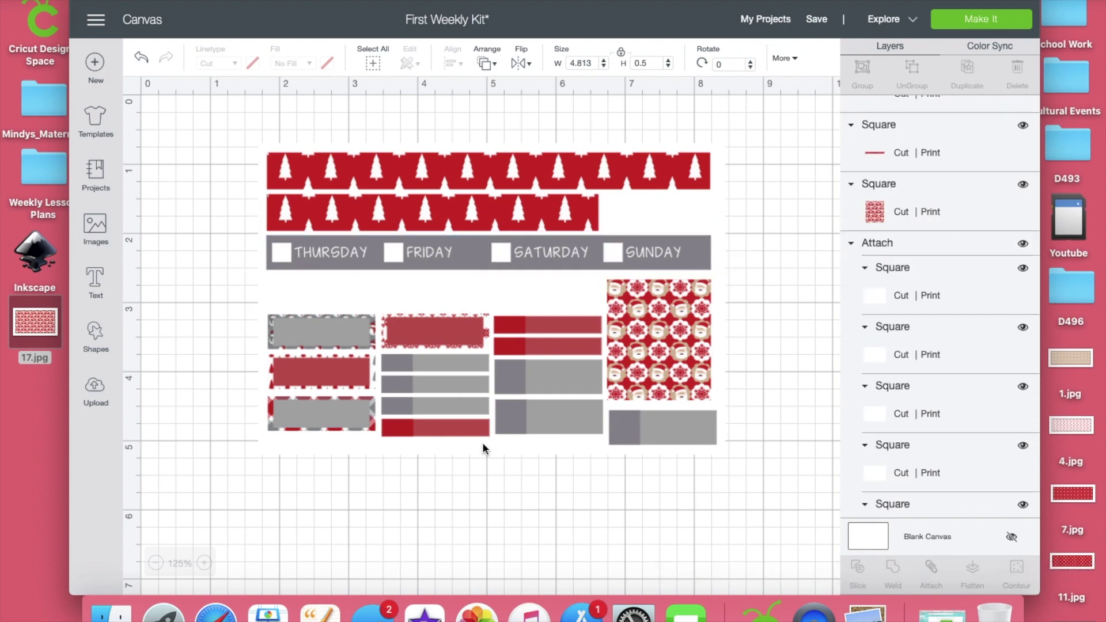
{"action": "key", "text": "super+z"}
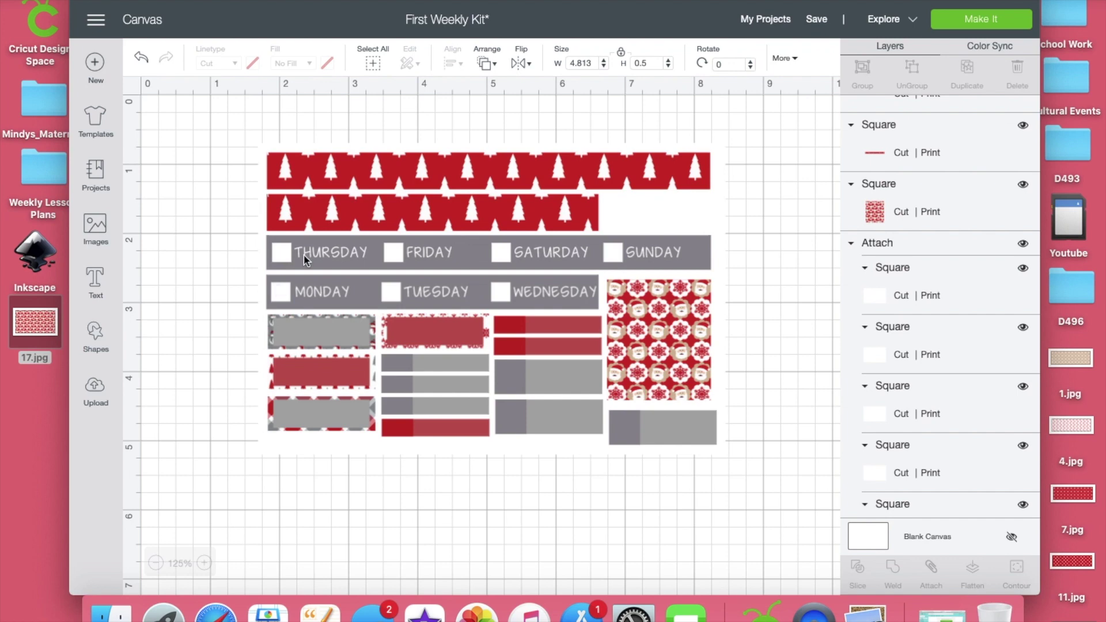
{"action": "left_click", "coordinate": [301, 298]}
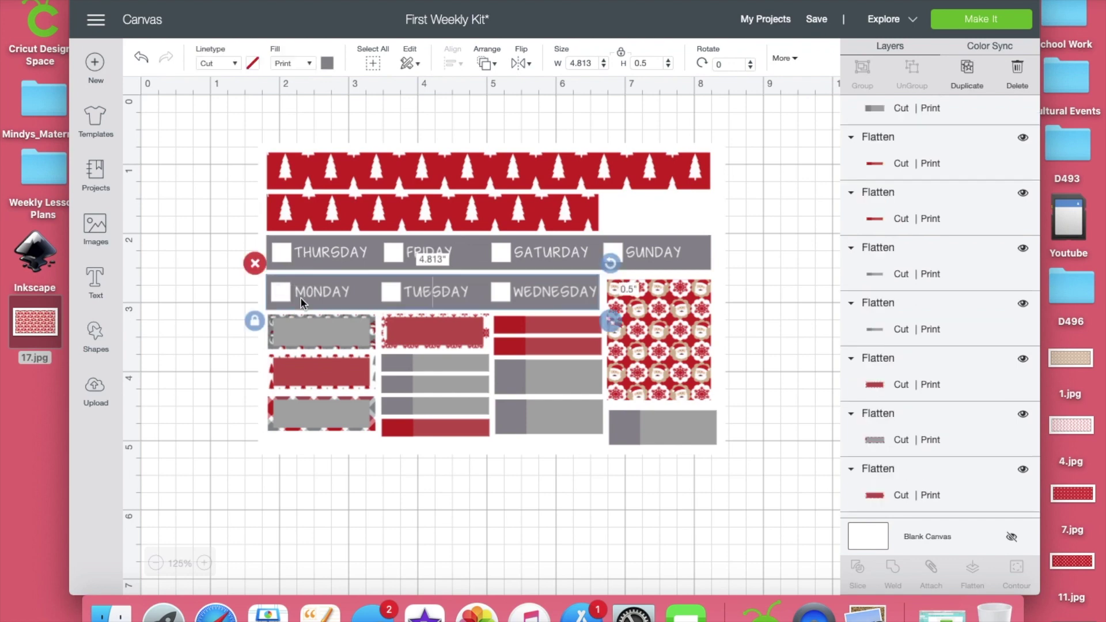
{"action": "left_click", "coordinate": [302, 295]}
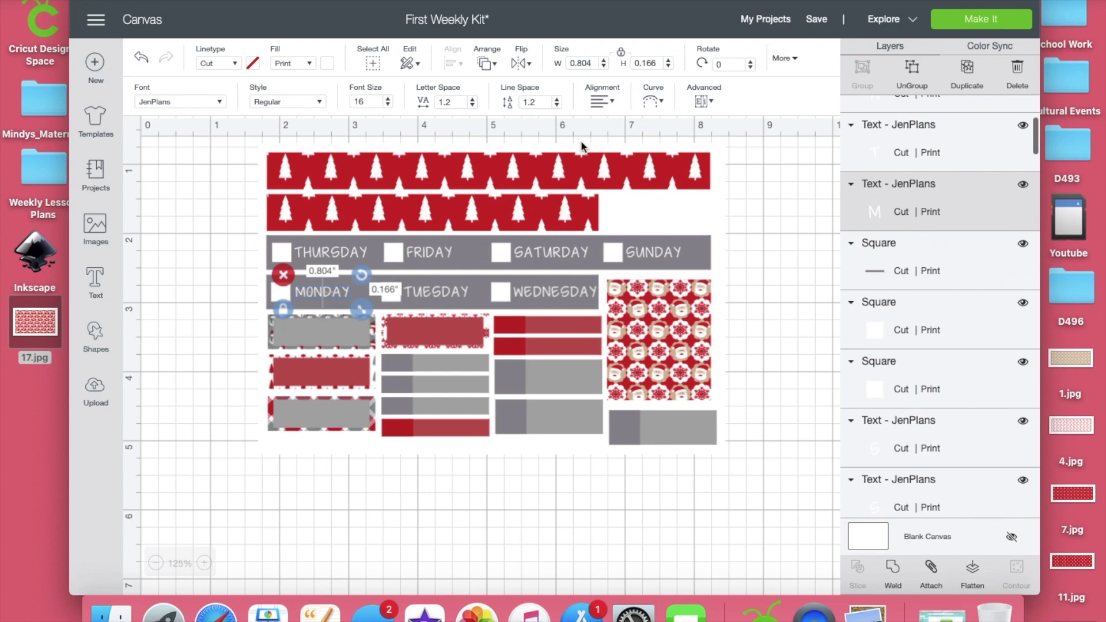
{"action": "left_click", "coordinate": [475, 257]}
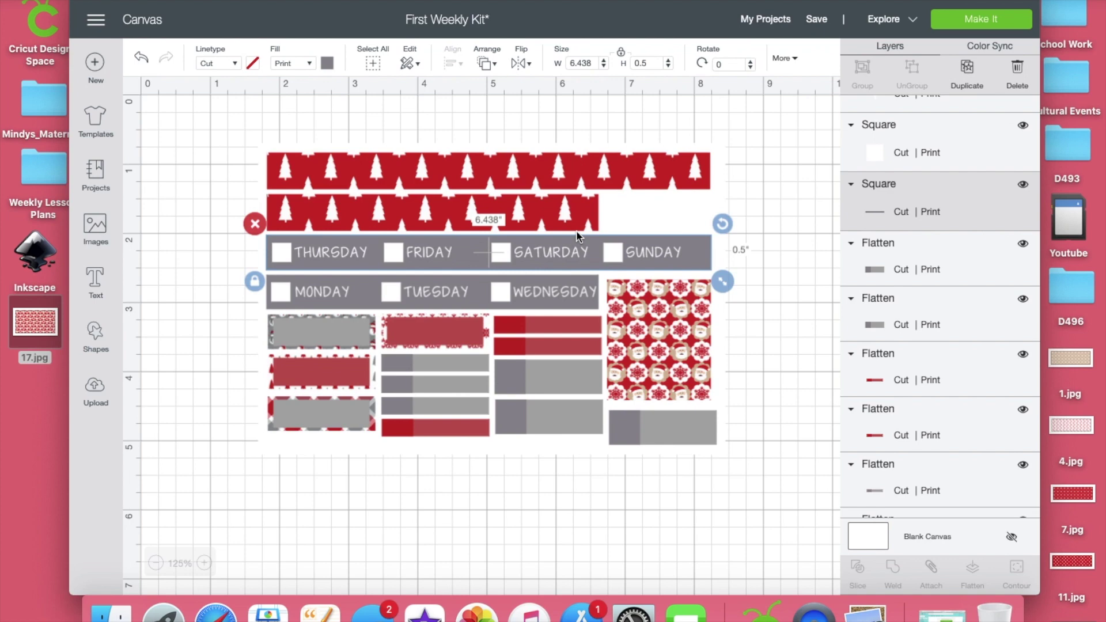
{"action": "left_click", "coordinate": [546, 279]}
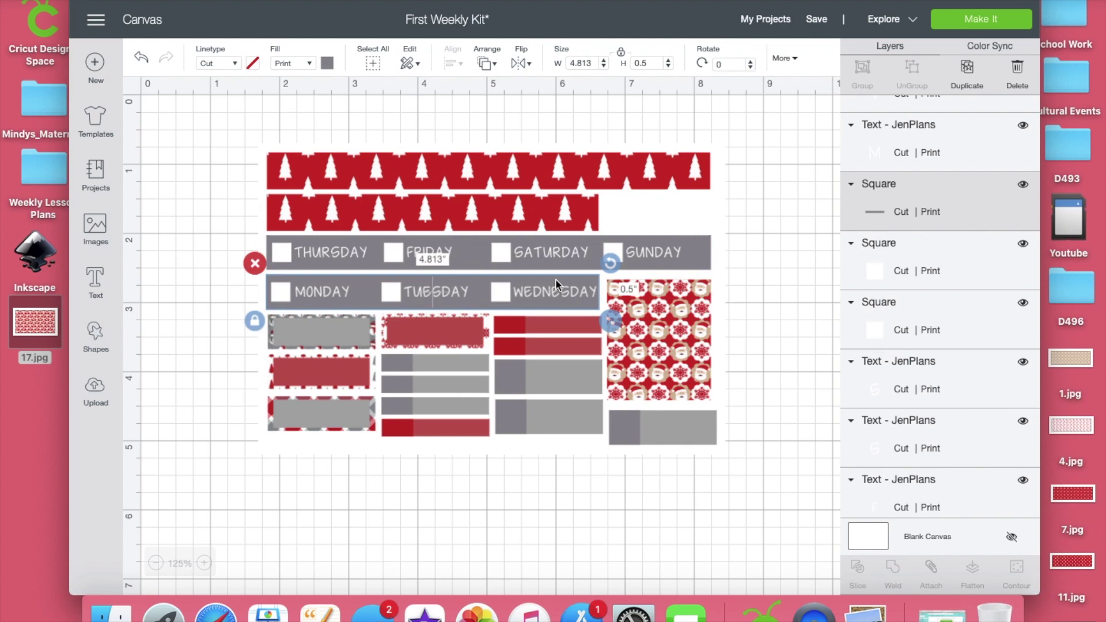
{"action": "left_click", "coordinate": [479, 257]}
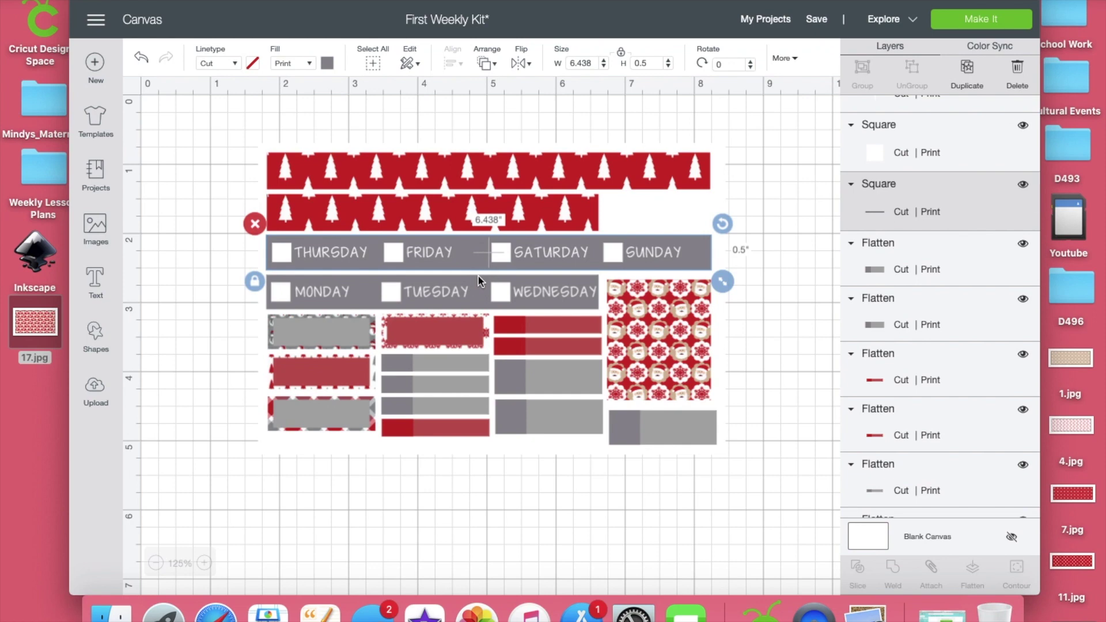
{"action": "left_click", "coordinate": [438, 291]}
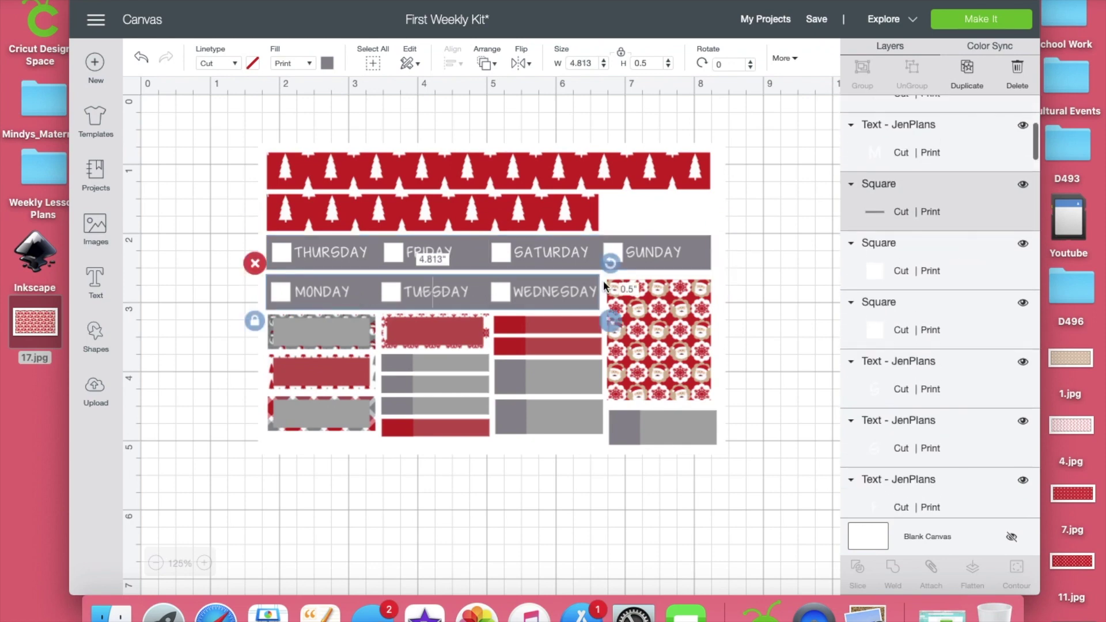
{"action": "left_click", "coordinate": [325, 293]}
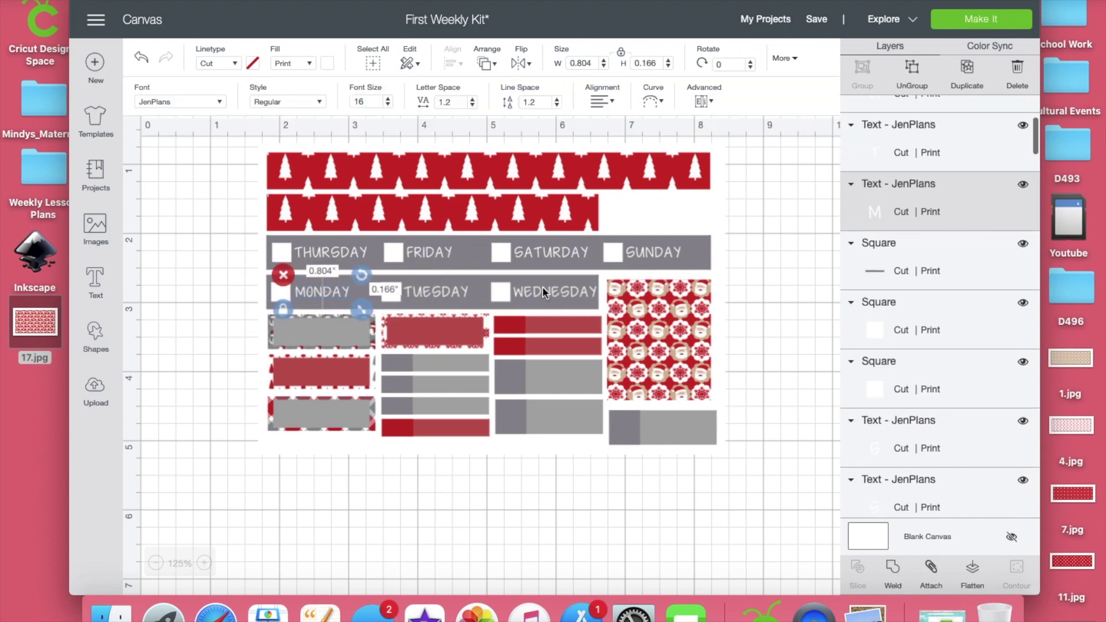
- Set the font size of the WEDNESDAY, TUESDAY and MONDAY labels to 15
{"action": "left_click", "coordinate": [542, 288]}
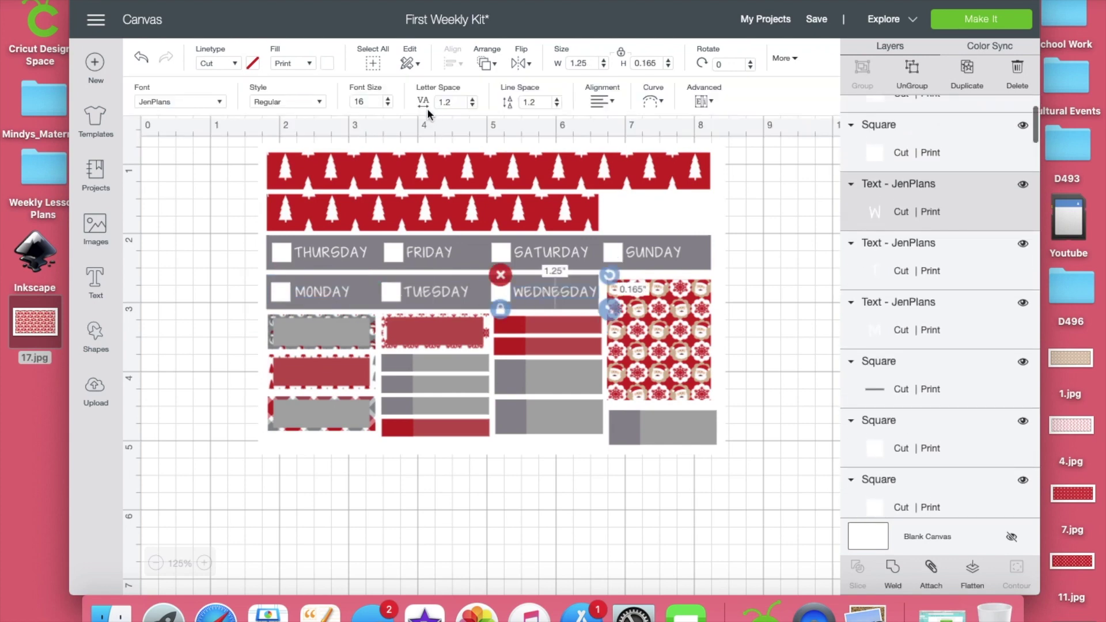
{"action": "left_click", "coordinate": [389, 107]}
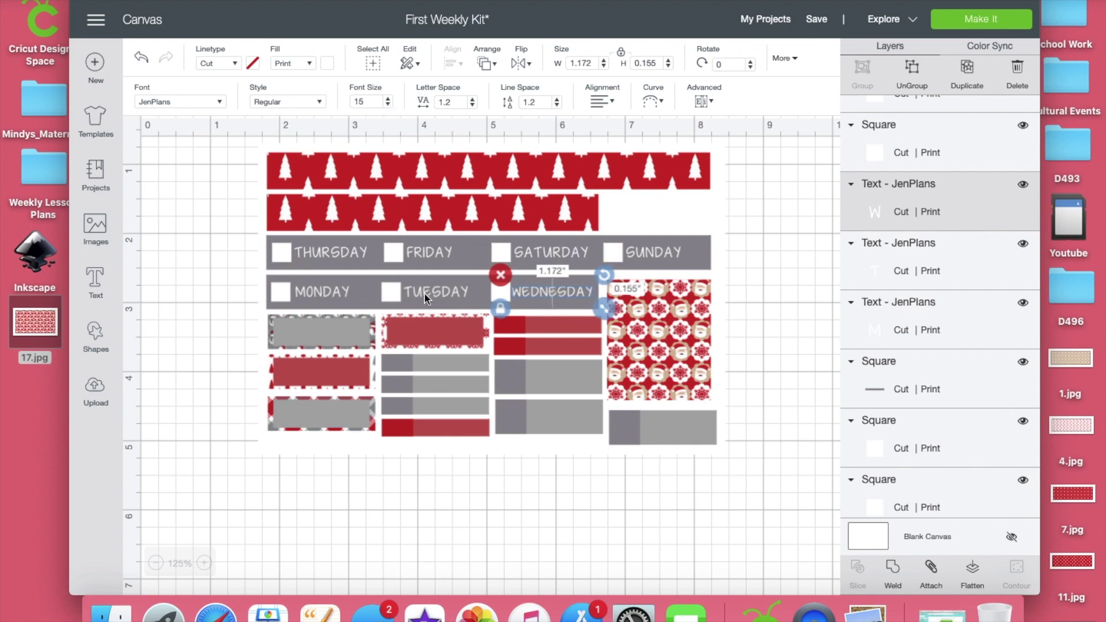
{"action": "left_click", "coordinate": [424, 292]}
{"action": "left_click", "coordinate": [388, 107]}
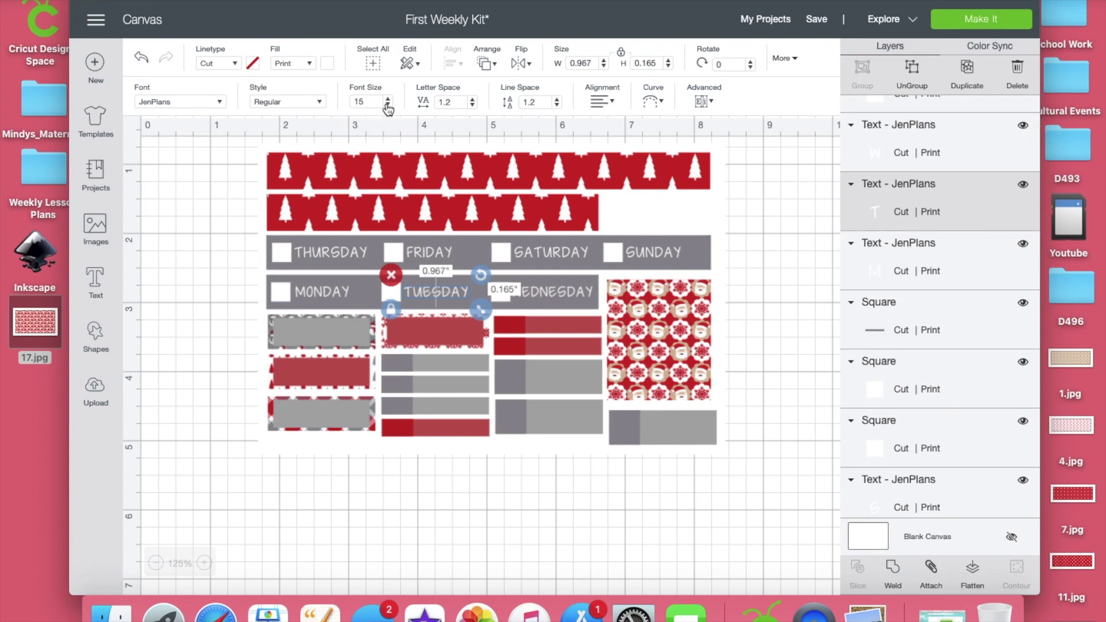
{"action": "left_click", "coordinate": [324, 293]}
{"action": "left_click", "coordinate": [388, 105]}
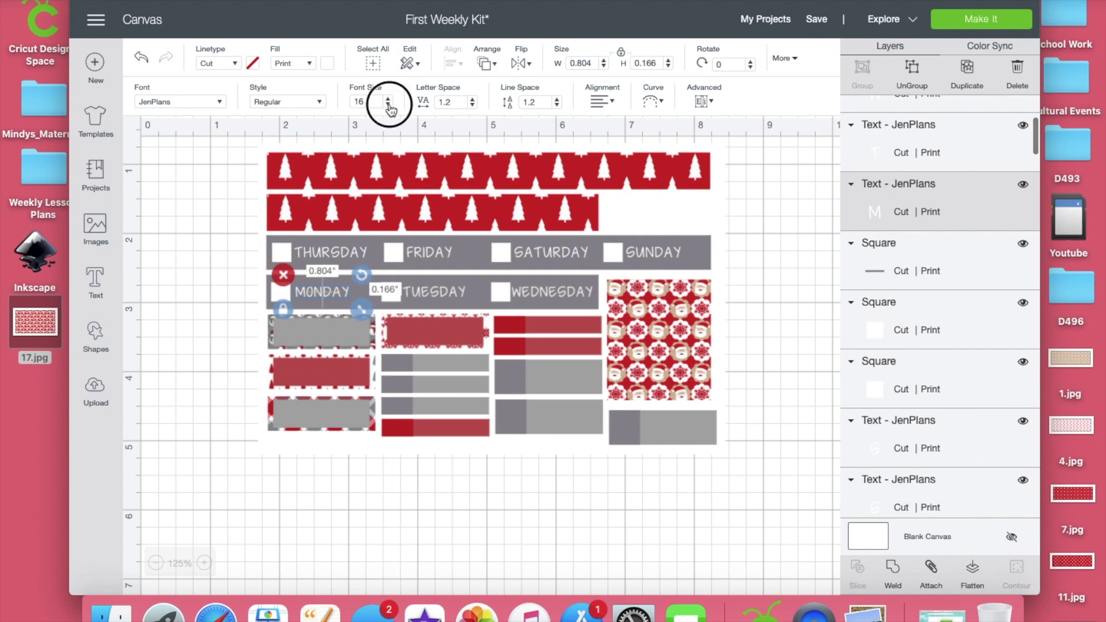
- Set the font size of the SUNDAY, SATURDAY, FRIDAY and THURSDAY labels to 15
{"action": "left_click", "coordinate": [634, 254]}
{"action": "left_click", "coordinate": [388, 105]}
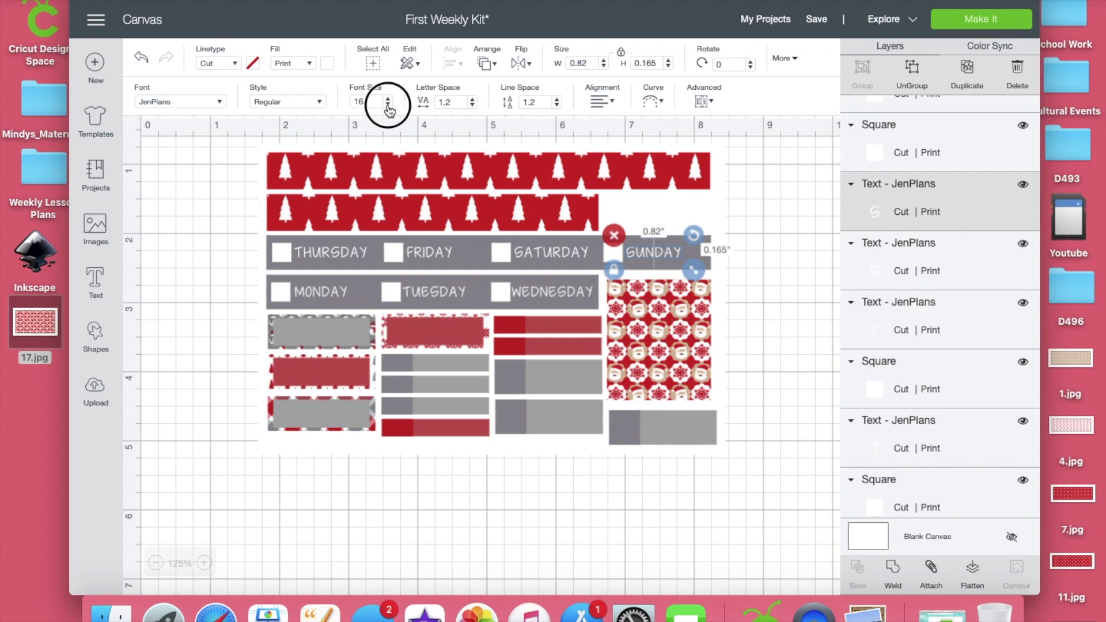
{"action": "left_click", "coordinate": [557, 254]}
{"action": "left_click", "coordinate": [388, 105]}
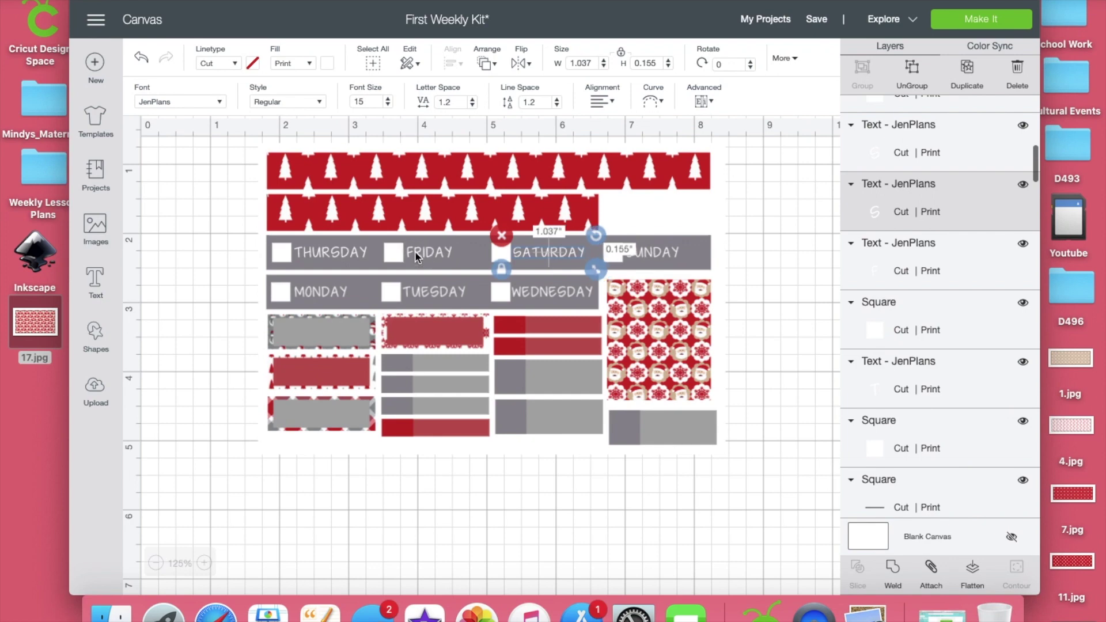
{"action": "left_click", "coordinate": [388, 105]}
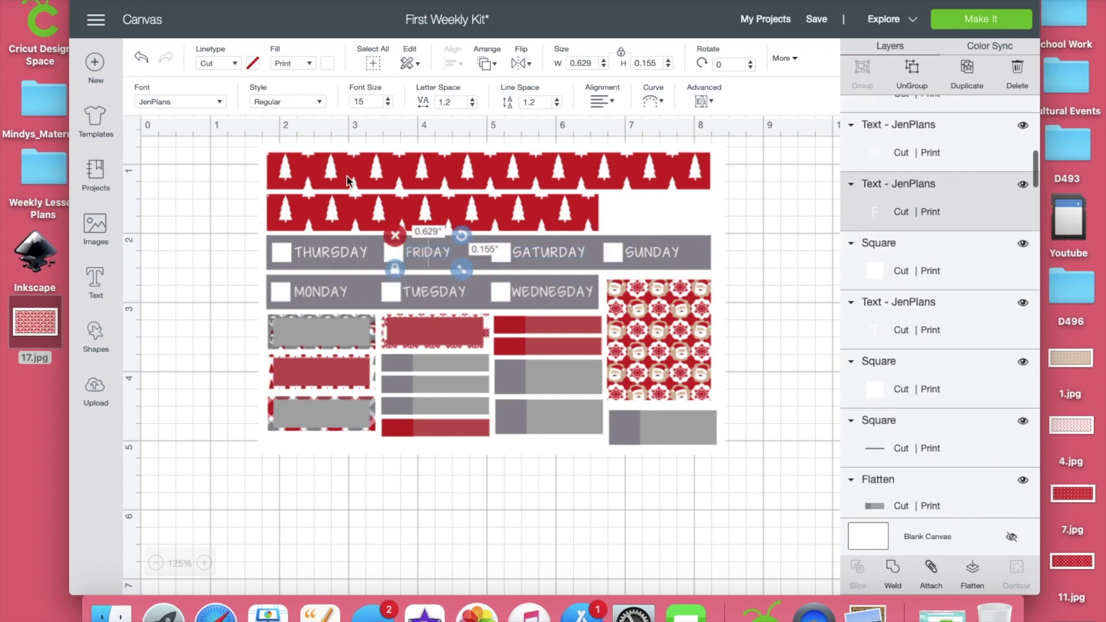
{"action": "left_click", "coordinate": [387, 100]}
{"action": "left_click", "coordinate": [388, 105]}
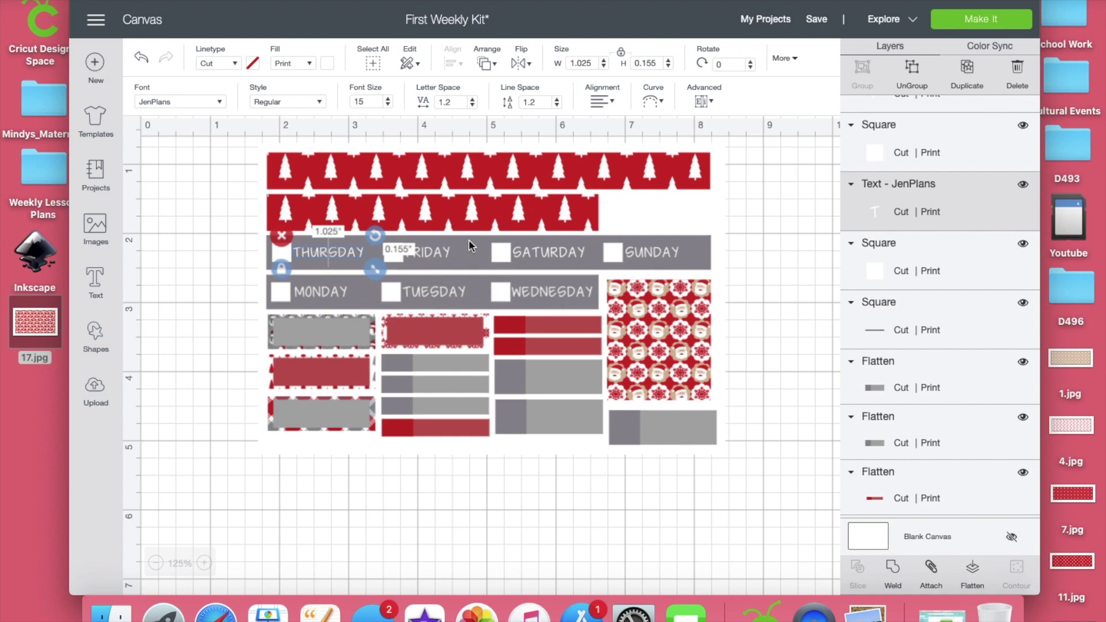
{"action": "left_click", "coordinate": [223, 275]}
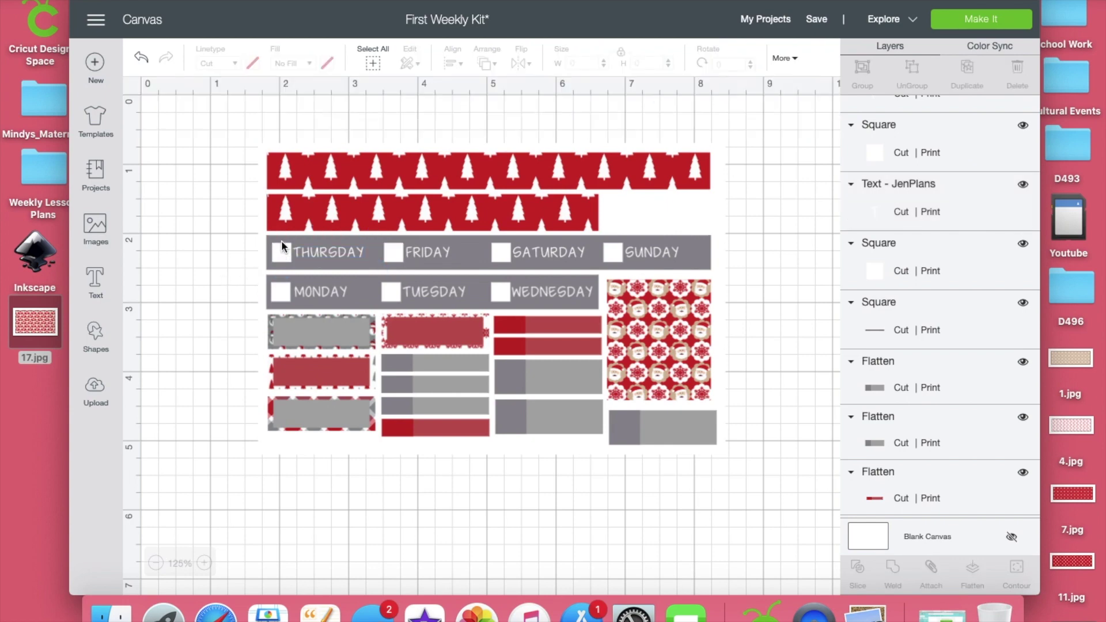
- Add a date number text reading 7 in the JenPlans system font
{"action": "left_click", "coordinate": [97, 281]}
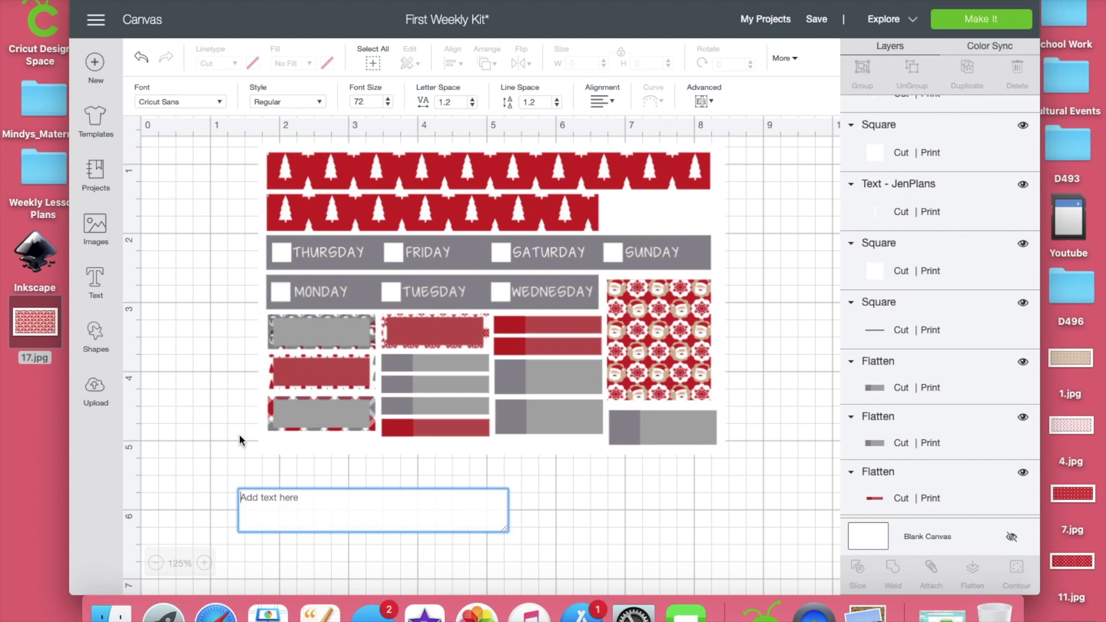
{"action": "type", "text": "7"}
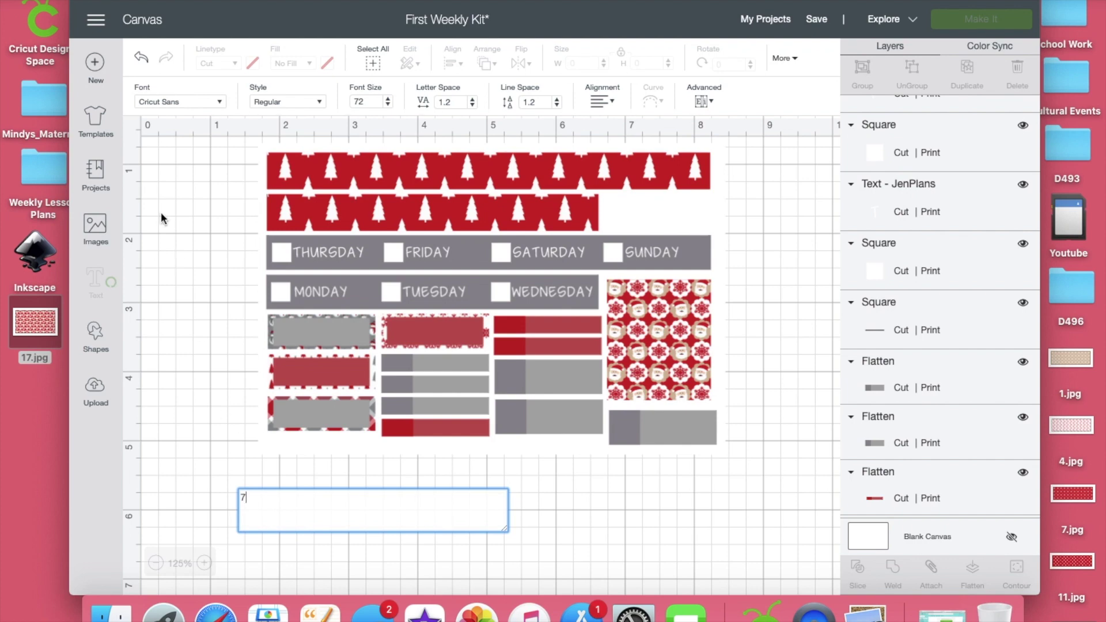
{"action": "left_click", "coordinate": [175, 101]}
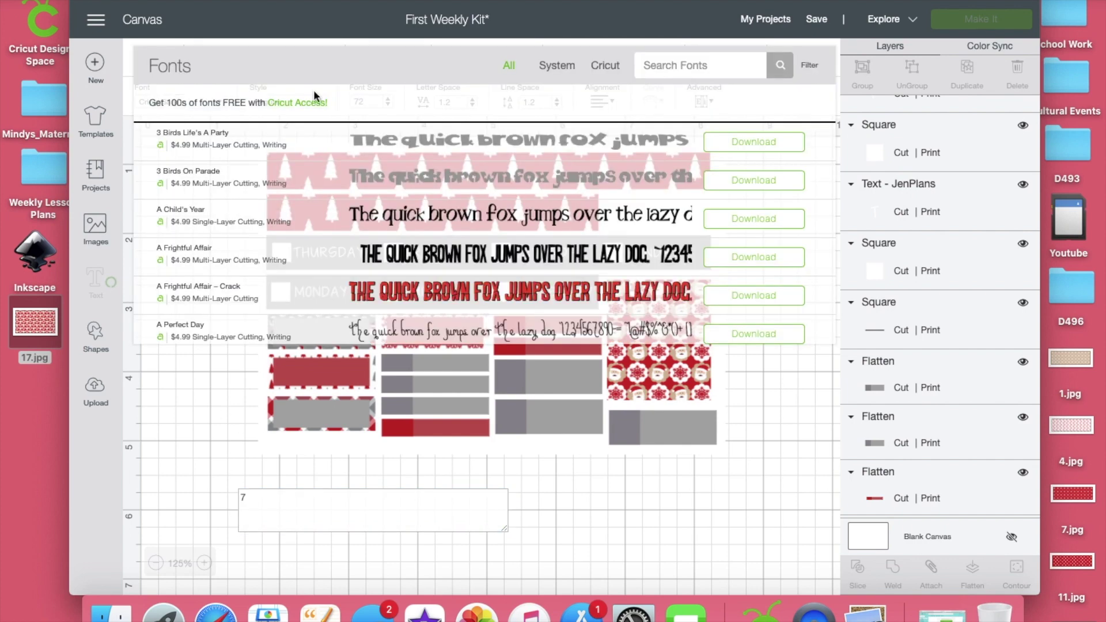
{"action": "left_click", "coordinate": [662, 69]}
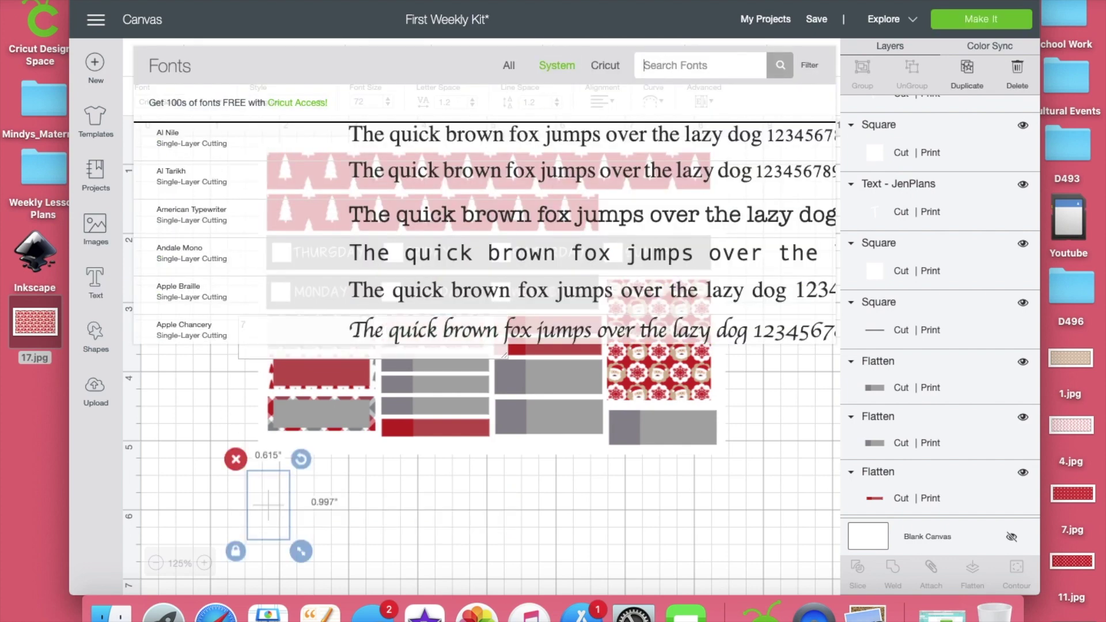
{"action": "type", "text": "jen"}
{"action": "left_click", "coordinate": [538, 132]}
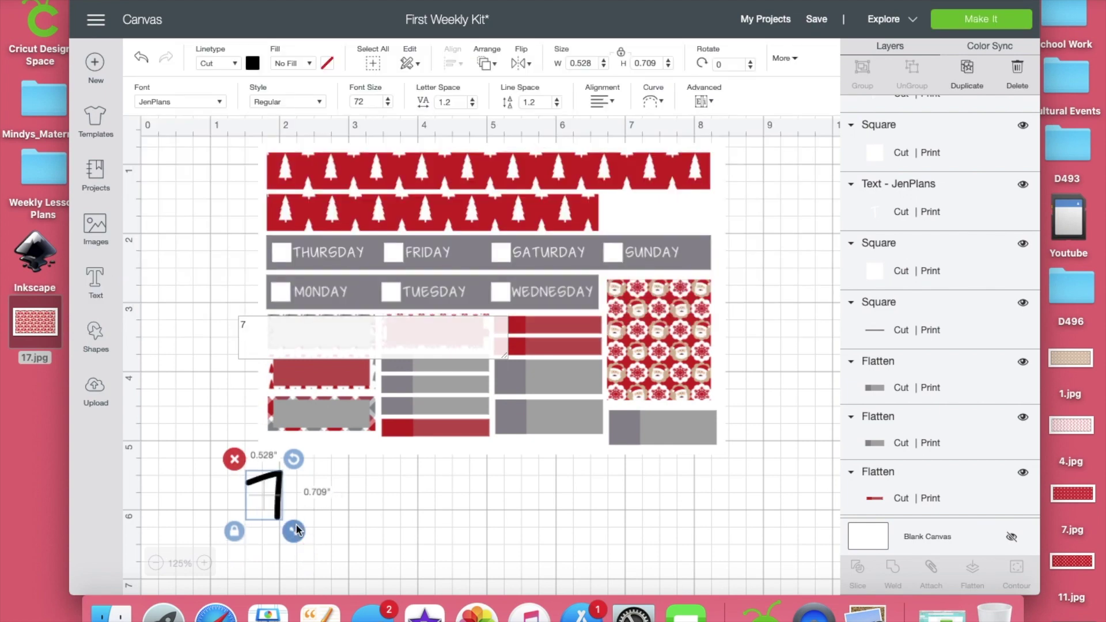
- Shrink the 7 to about 0.154 inches high and place it on the white square beside MONDAY
{"action": "left_click", "coordinate": [294, 530]}
{"action": "left_click", "coordinate": [268, 499]}
{"action": "left_click_drag", "start_coordinate": [268, 499], "coordinate": [286, 283]}
{"action": "left_click_drag", "start_coordinate": [245, 423], "coordinate": [284, 287]}
{"action": "left_click", "coordinate": [213, 342]}
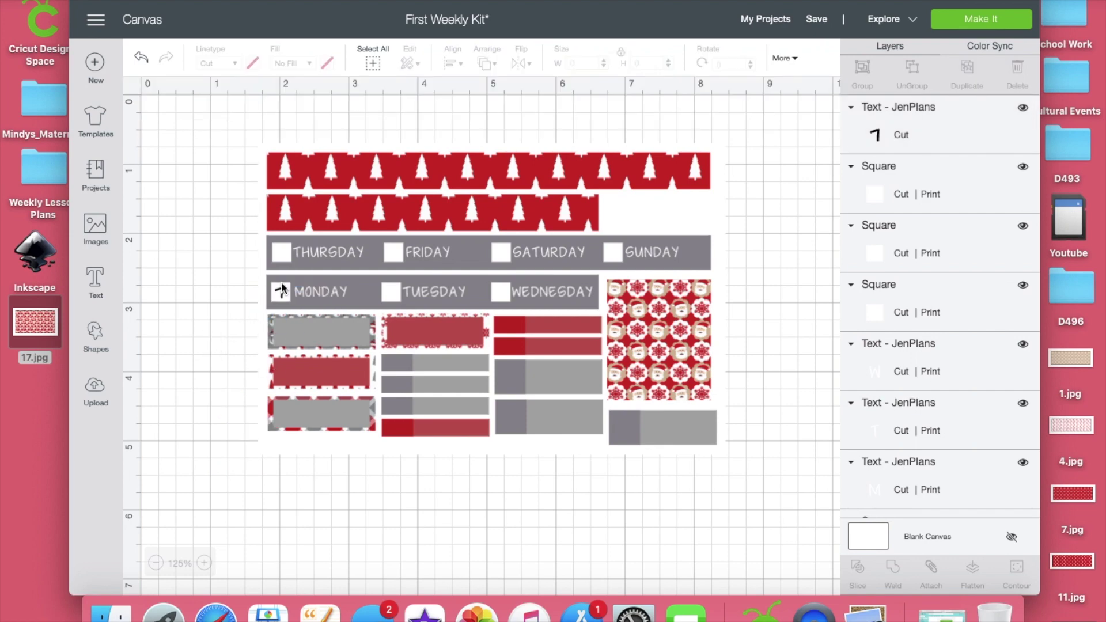
- Set the font size of the 7 in the MONDAY square to 16
{"action": "left_click", "coordinate": [283, 294]}
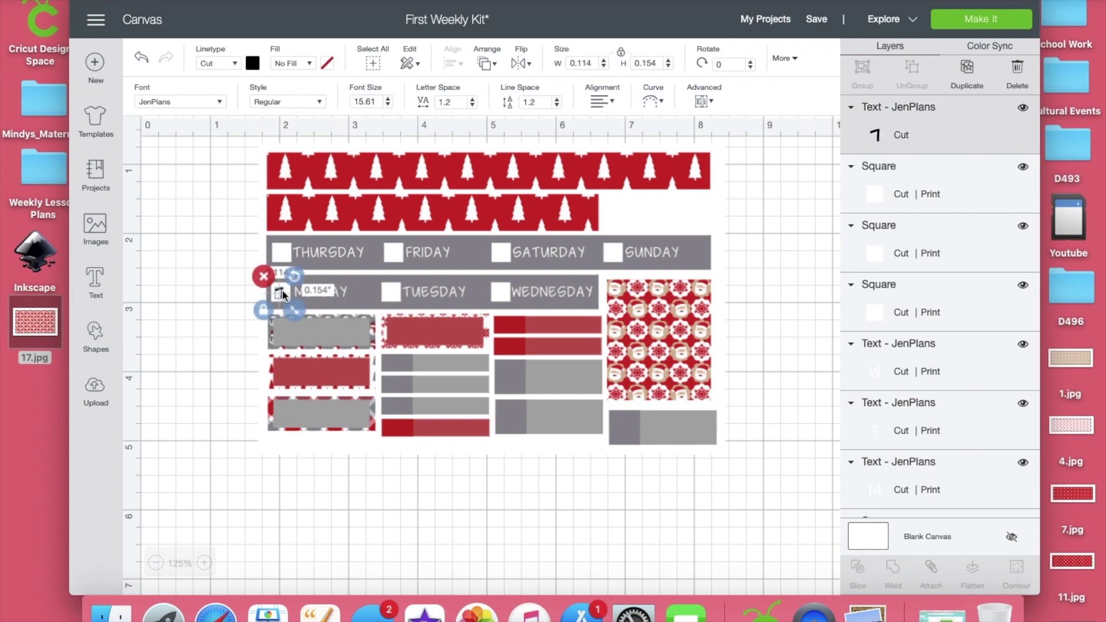
{"action": "left_click", "coordinate": [379, 101]}
{"action": "key", "text": "BackSpace"}
{"action": "key", "text": "BackSpace"}
{"action": "key", "text": "BackSpace"}
{"action": "key", "text": "BackSpace"}
{"action": "key", "text": "BackSpace"}
{"action": "type", "text": "16"}
{"action": "left_click", "coordinate": [249, 249]}
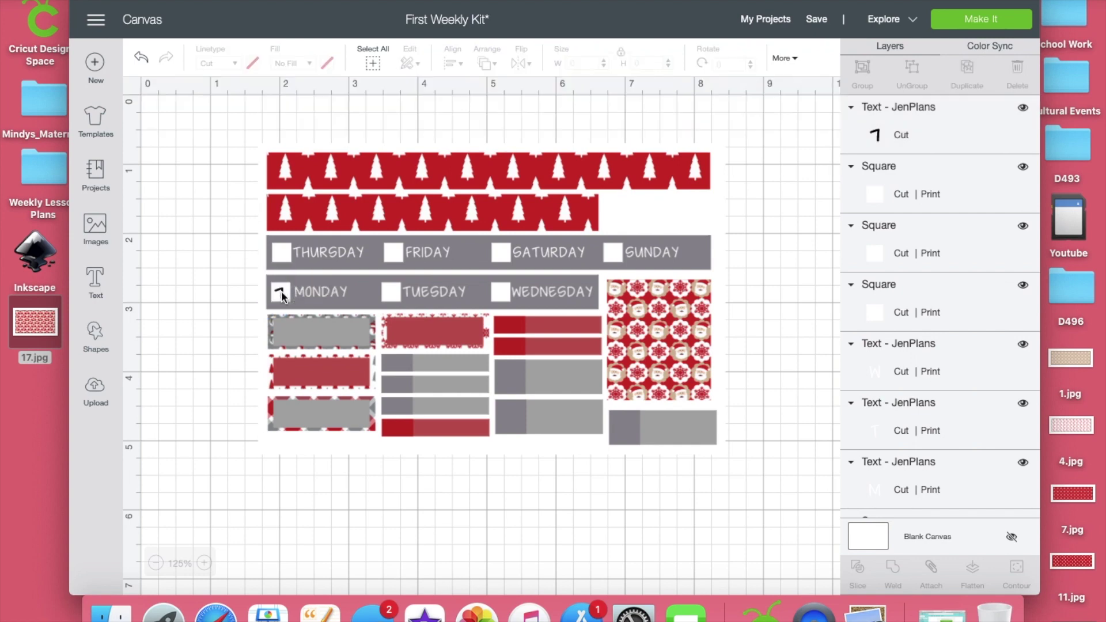
{"action": "left_click", "coordinate": [282, 295]}
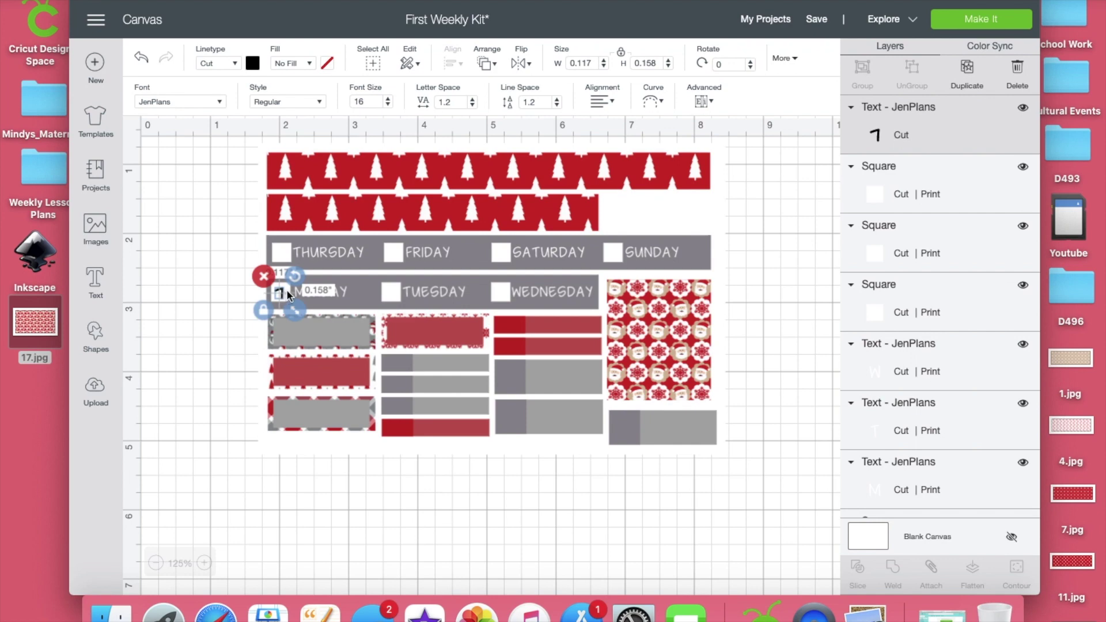
{"action": "left_click", "coordinate": [288, 295]}
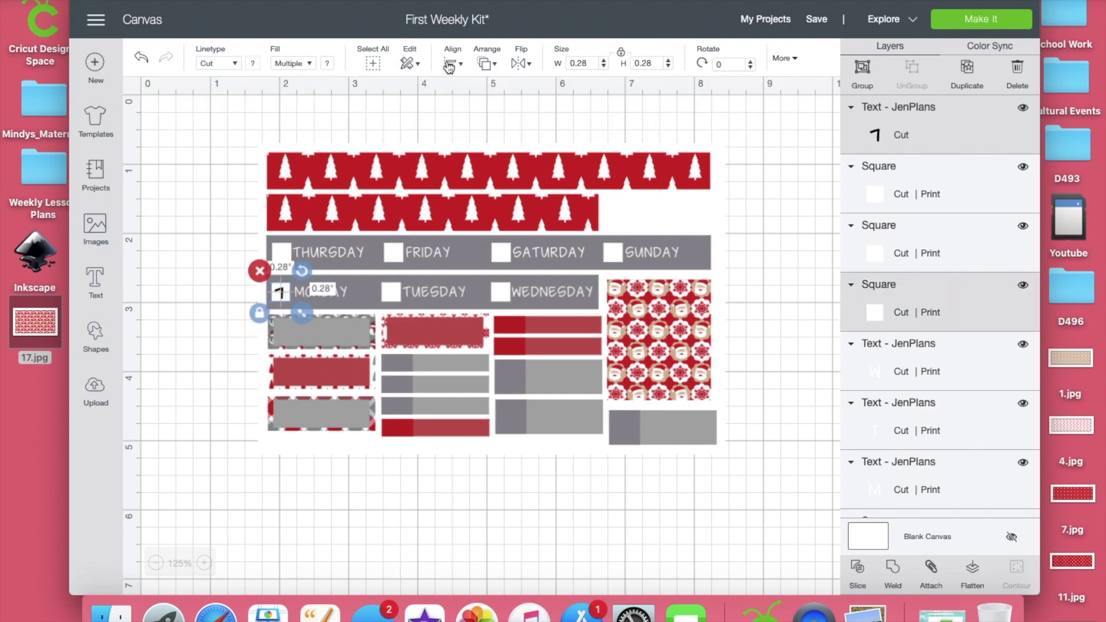
{"action": "left_click", "coordinate": [263, 279]}
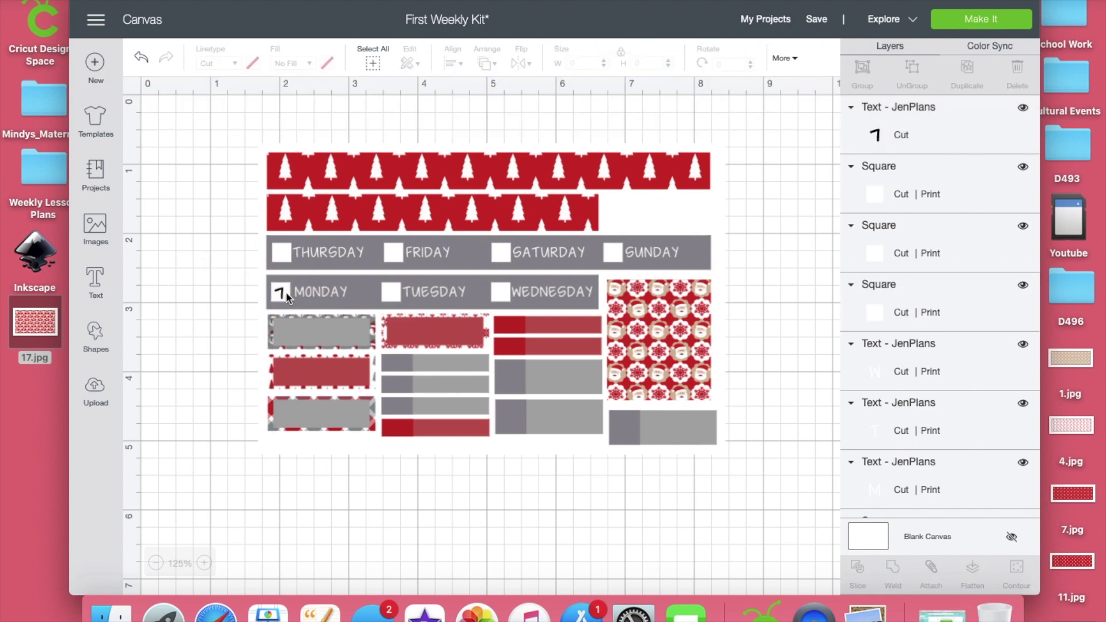
- Move the 7 off its square and flatten the MONDAY, TUESDAY and WEDNESDAY labels, their white squares and the grey strip together
{"action": "left_click_drag", "start_coordinate": [282, 297], "coordinate": [233, 308]}
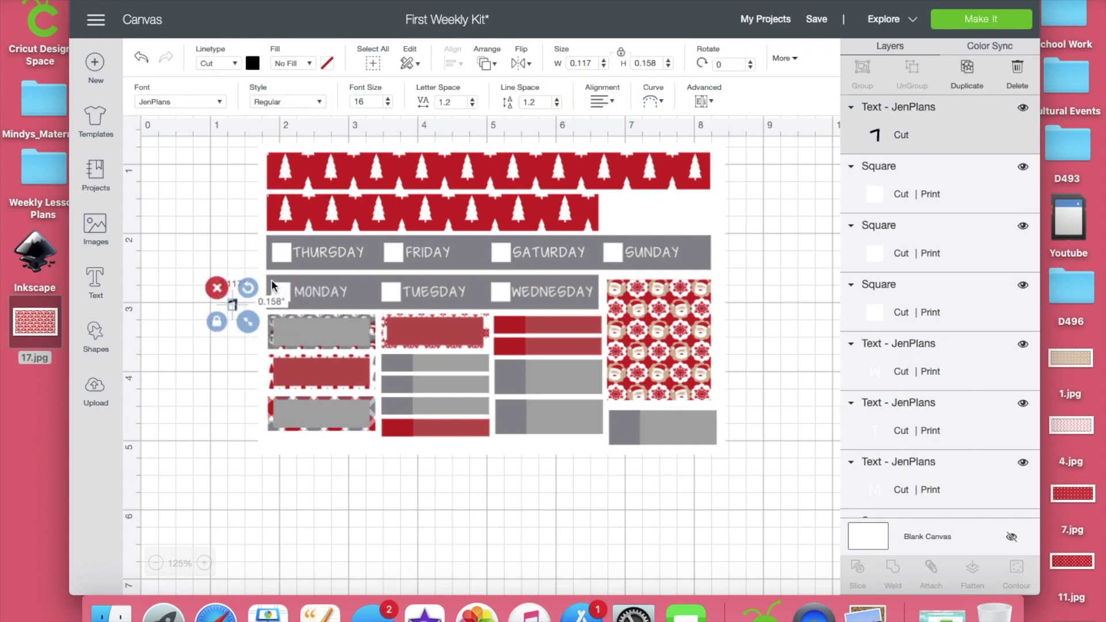
{"action": "left_click", "coordinate": [282, 291], "text": "shift"}
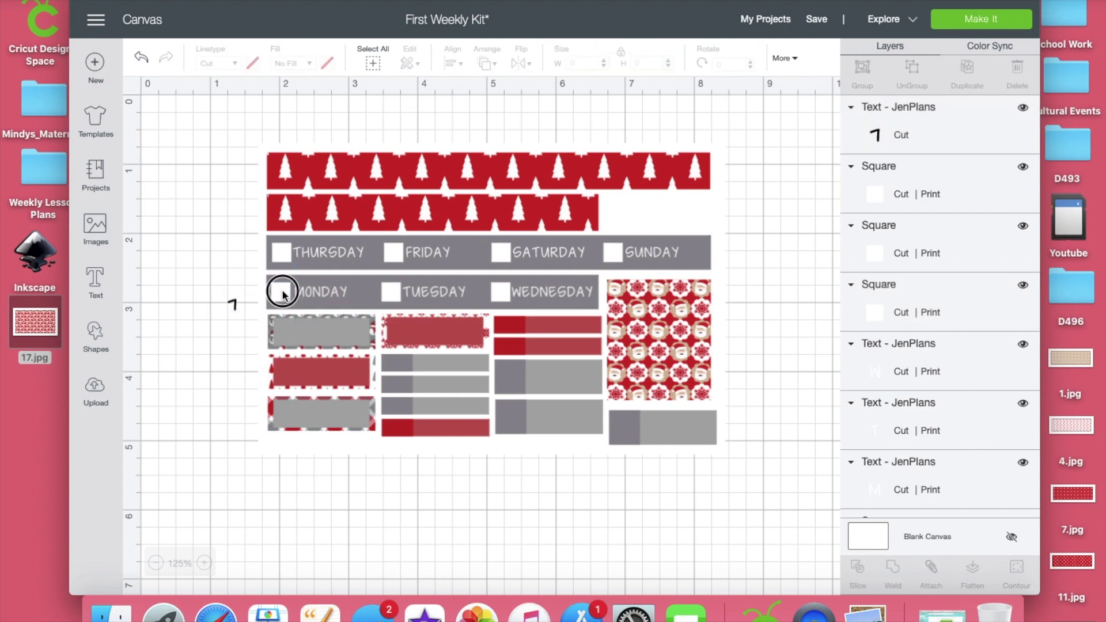
{"action": "left_click", "coordinate": [283, 294]}
{"action": "left_click", "coordinate": [302, 296], "text": "shift"}
{"action": "left_click", "coordinate": [414, 296], "text": "shift"}
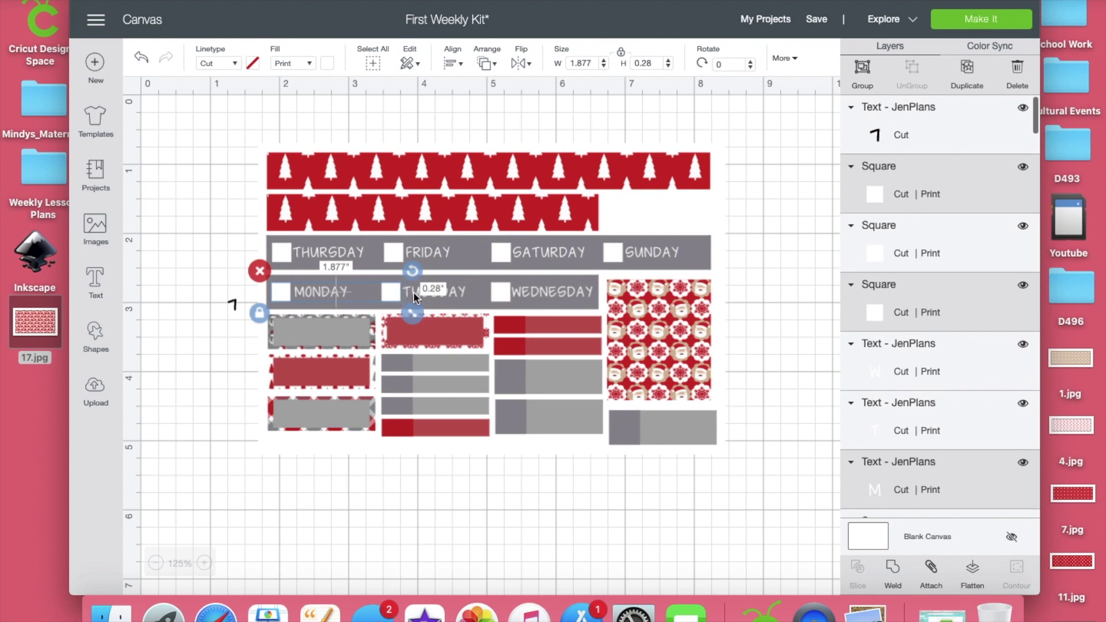
{"action": "left_click", "coordinate": [500, 296], "text": "shift"}
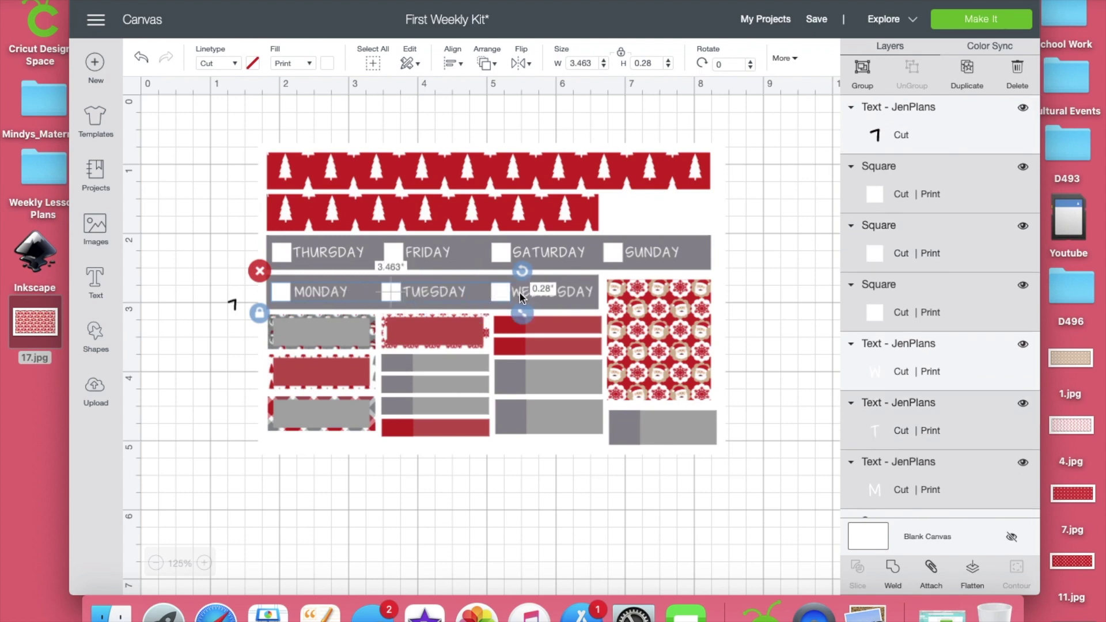
{"action": "left_click", "coordinate": [520, 297], "text": "shift"}
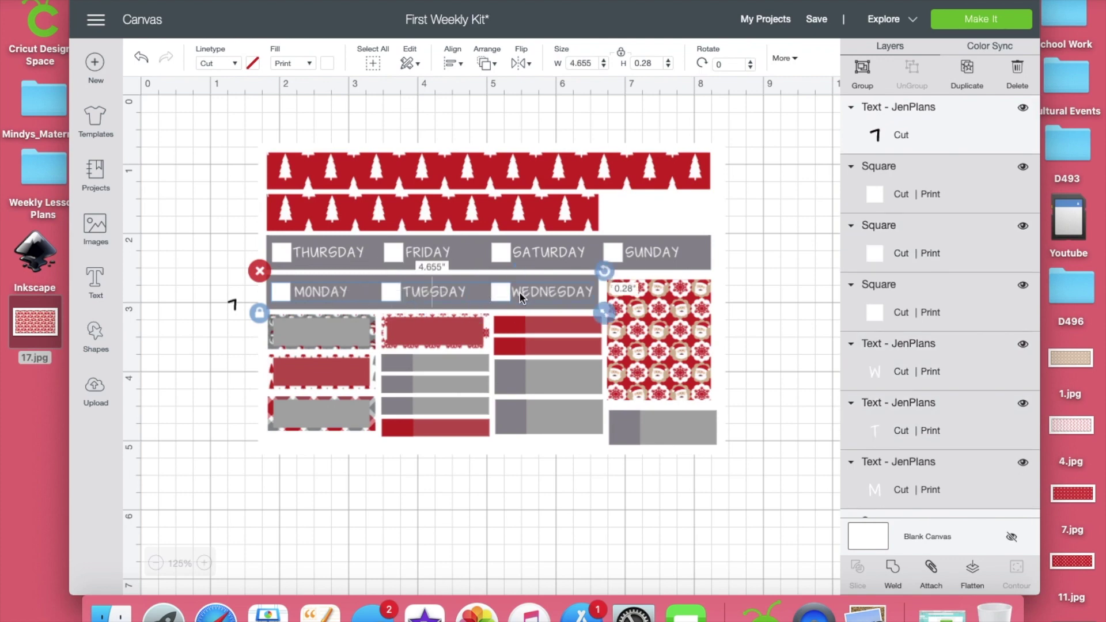
{"action": "left_click", "coordinate": [558, 276], "text": "shift"}
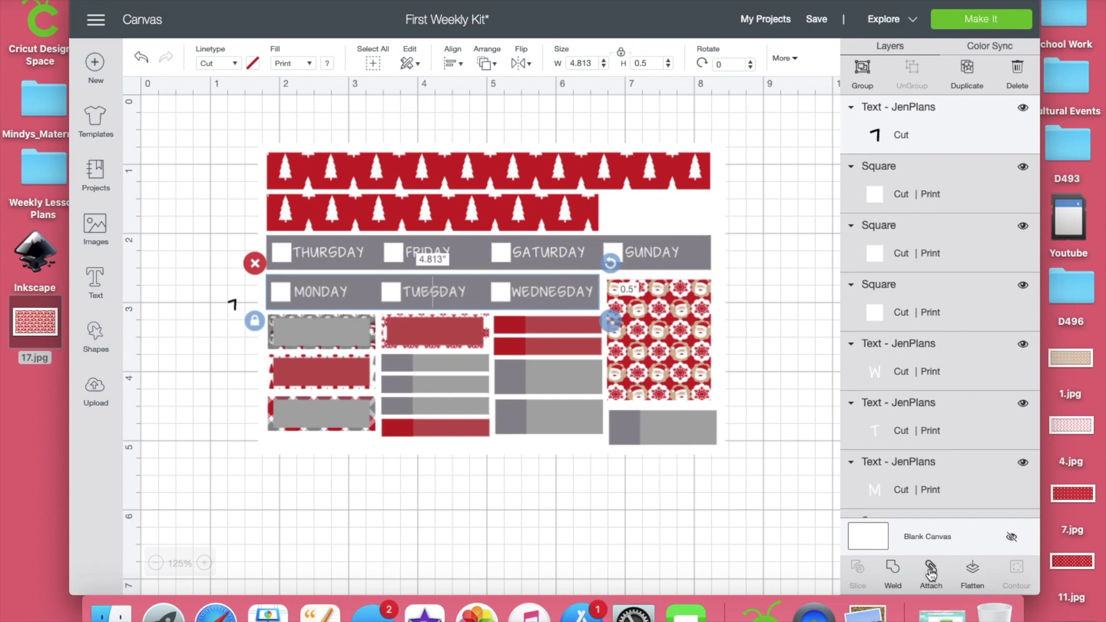
{"action": "left_click", "coordinate": [977, 574]}
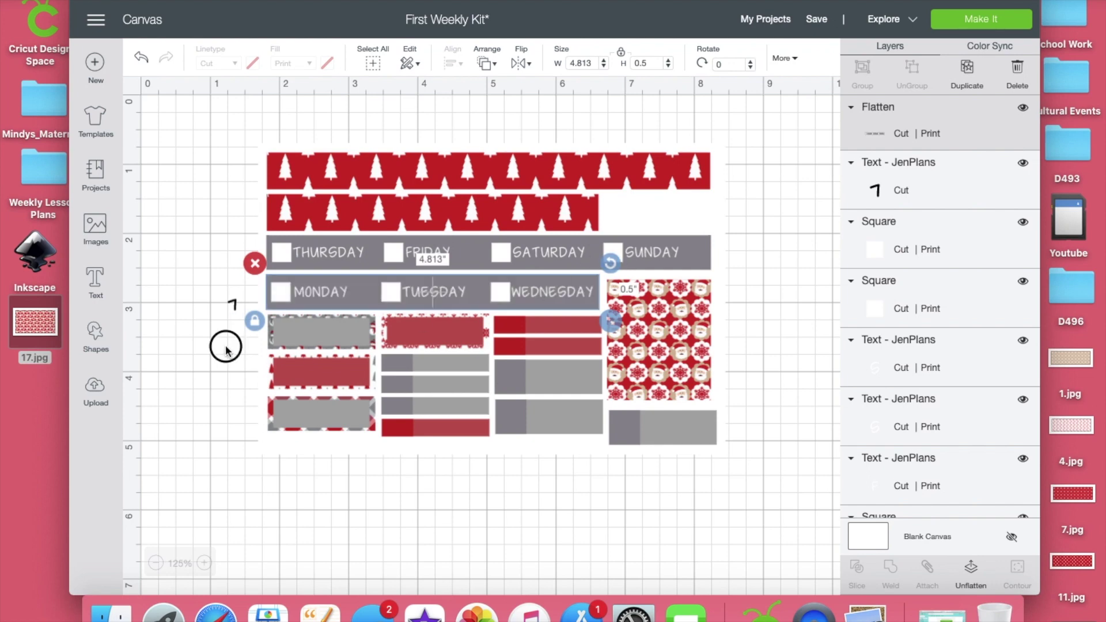
- Bring the 7 to the front and place it back on the white square beside MONDAY
{"action": "left_click", "coordinate": [233, 305]}
{"action": "left_click_drag", "start_coordinate": [281, 299], "coordinate": [254, 309]}
{"action": "left_click", "coordinate": [496, 64]}
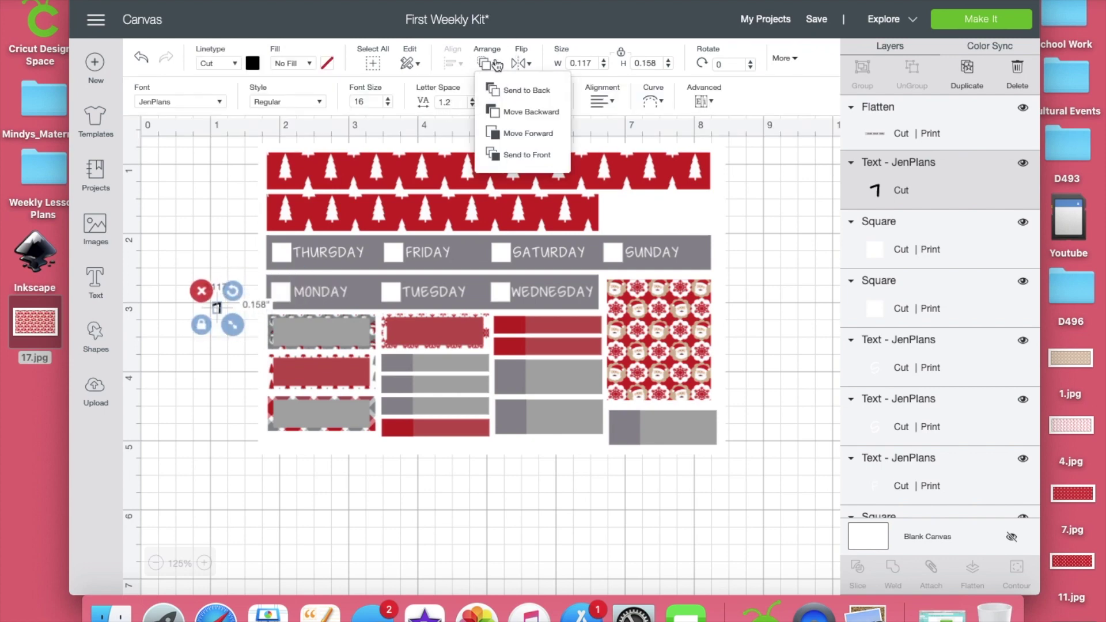
{"action": "left_click", "coordinate": [521, 154]}
{"action": "left_click_drag", "start_coordinate": [222, 309], "coordinate": [306, 294]}
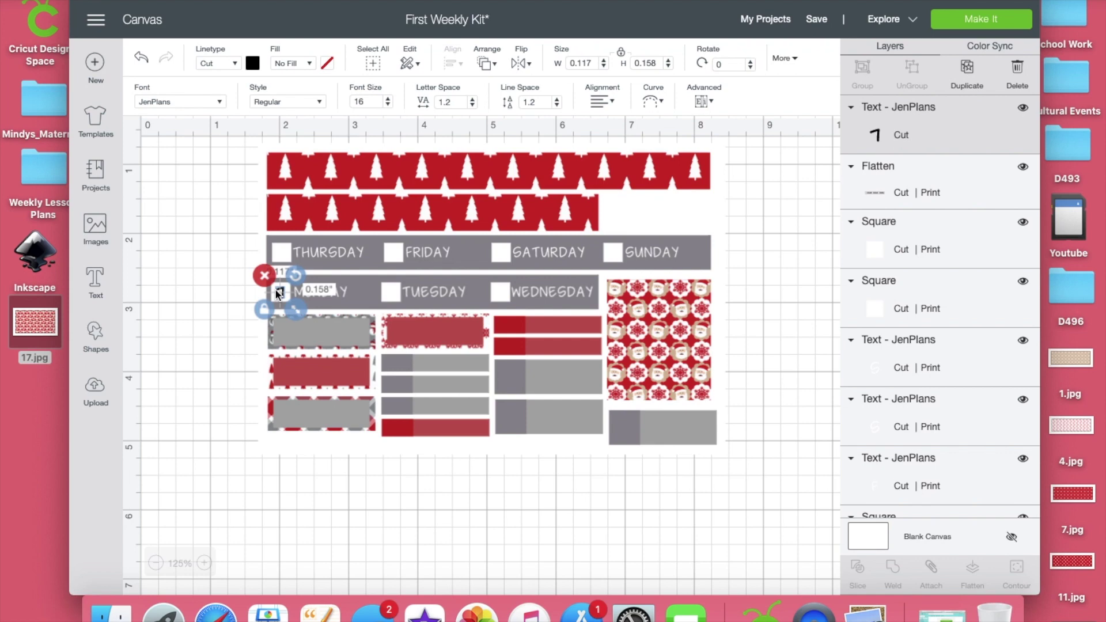
{"action": "left_click", "coordinate": [185, 337]}
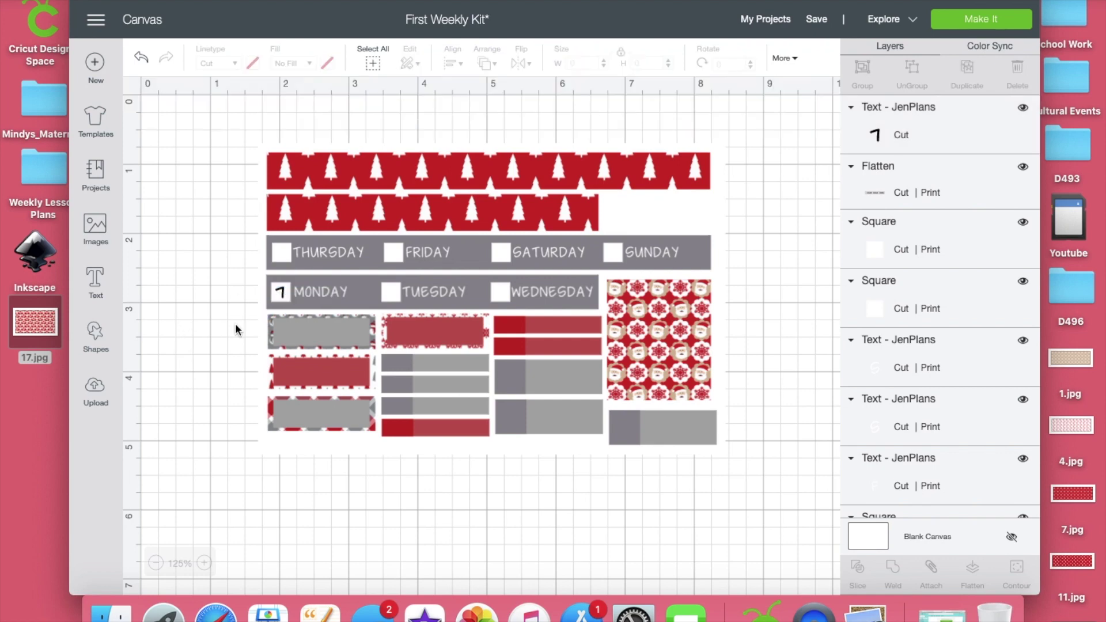
- Duplicate the 7, change the copy's text to 8 and place it on the white square beside TUESDAY
{"action": "left_click", "coordinate": [282, 293]}
{"action": "key", "text": "super+d"}
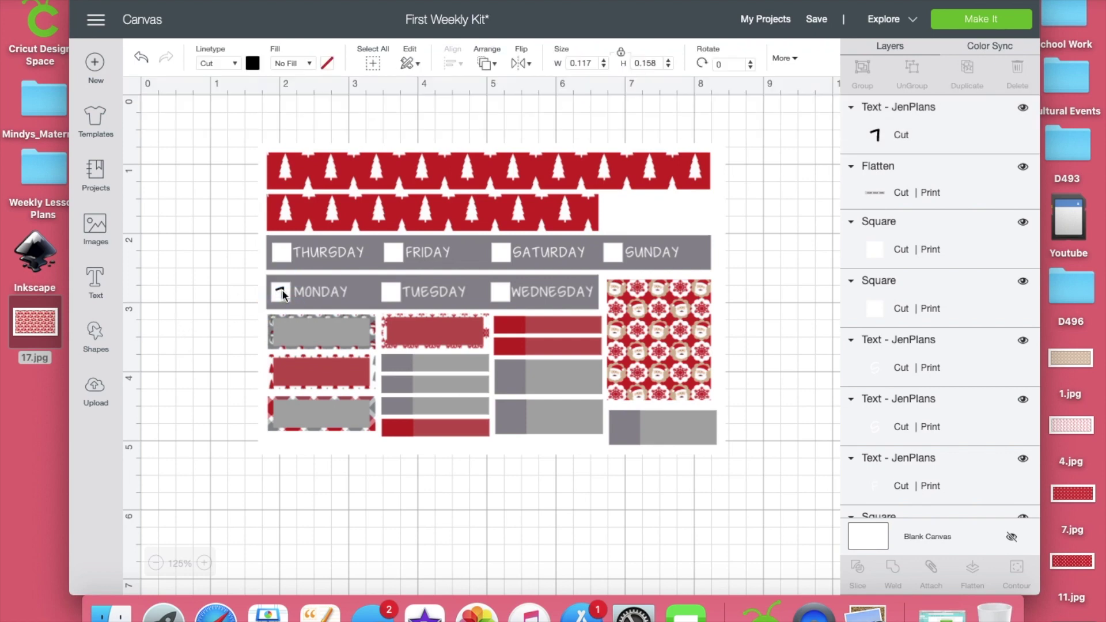
{"action": "left_click_drag", "start_coordinate": [281, 292], "coordinate": [313, 323]}
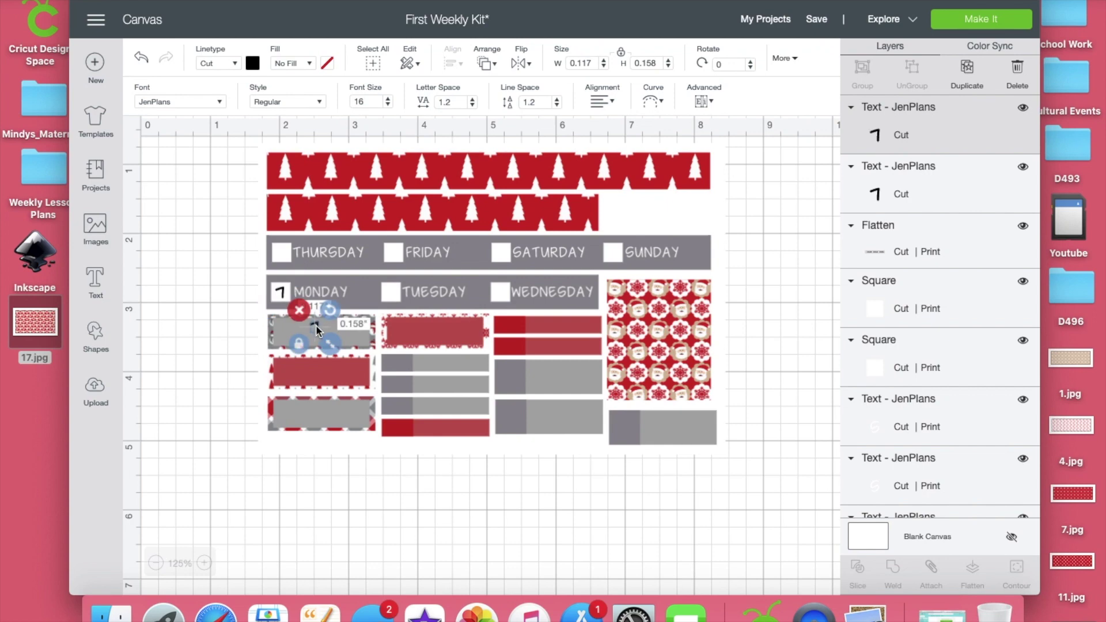
{"action": "double_click", "coordinate": [316, 327]}
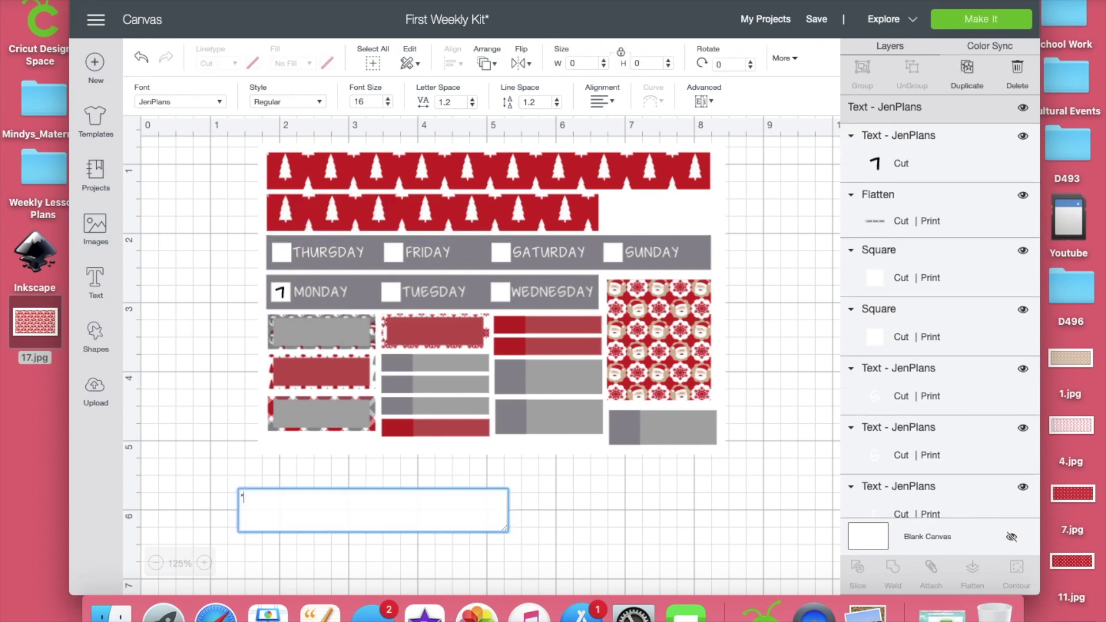
{"action": "type", "text": "8"}
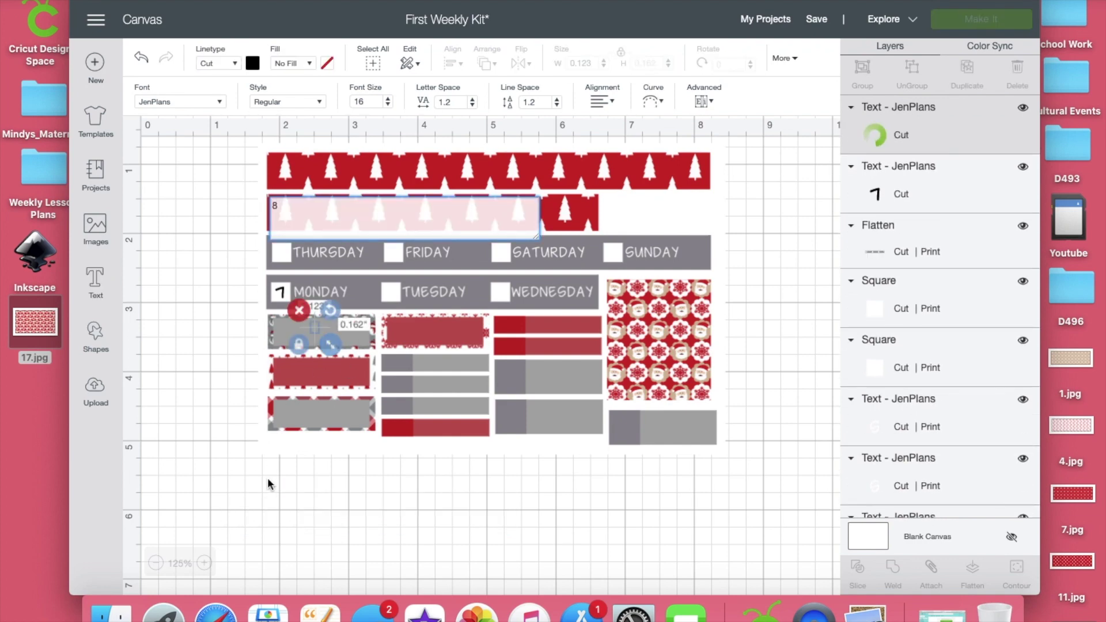
{"action": "left_click_drag", "start_coordinate": [315, 329], "coordinate": [432, 281]}
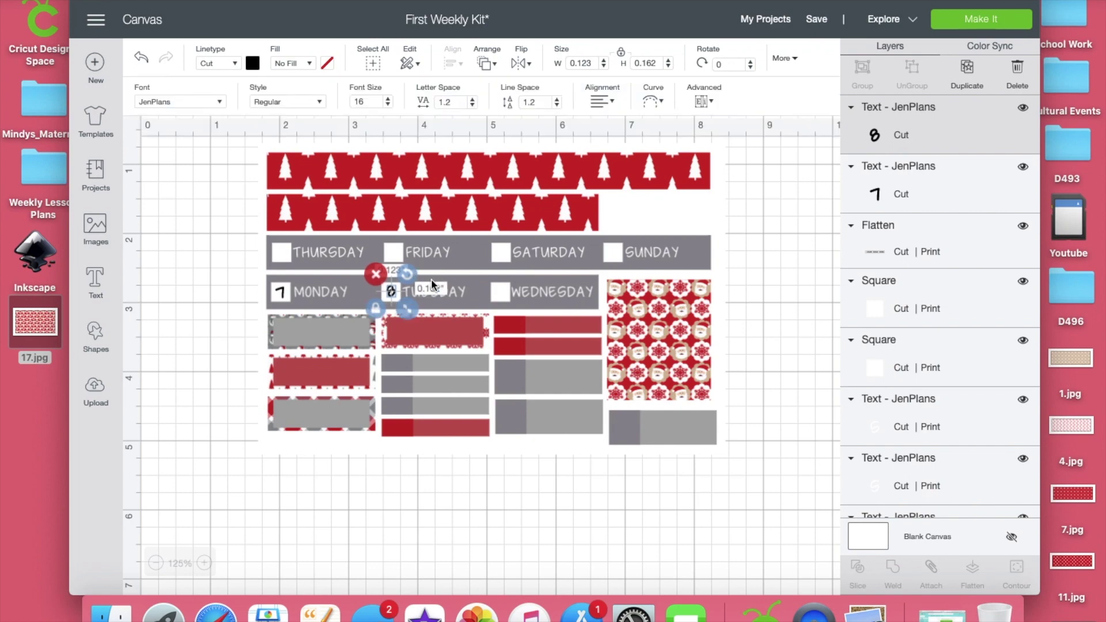
- Duplicate the 8, change the copy to 9 and position it on the white square beside WEDNESDAY
{"action": "key", "text": "super+d"}
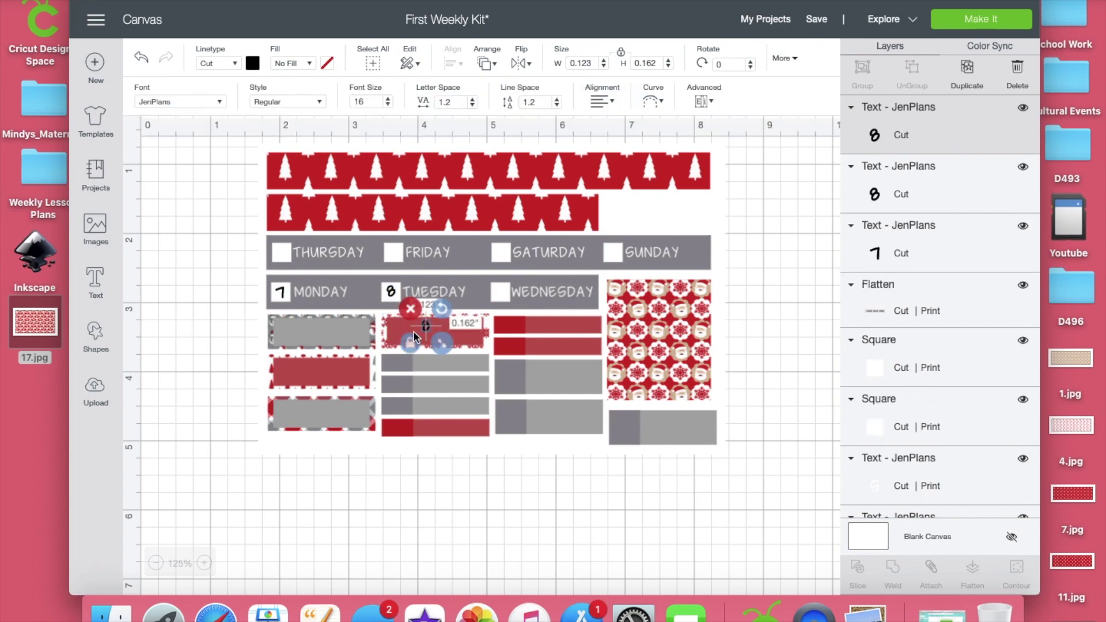
{"action": "left_click_drag", "start_coordinate": [425, 330], "coordinate": [500, 298]}
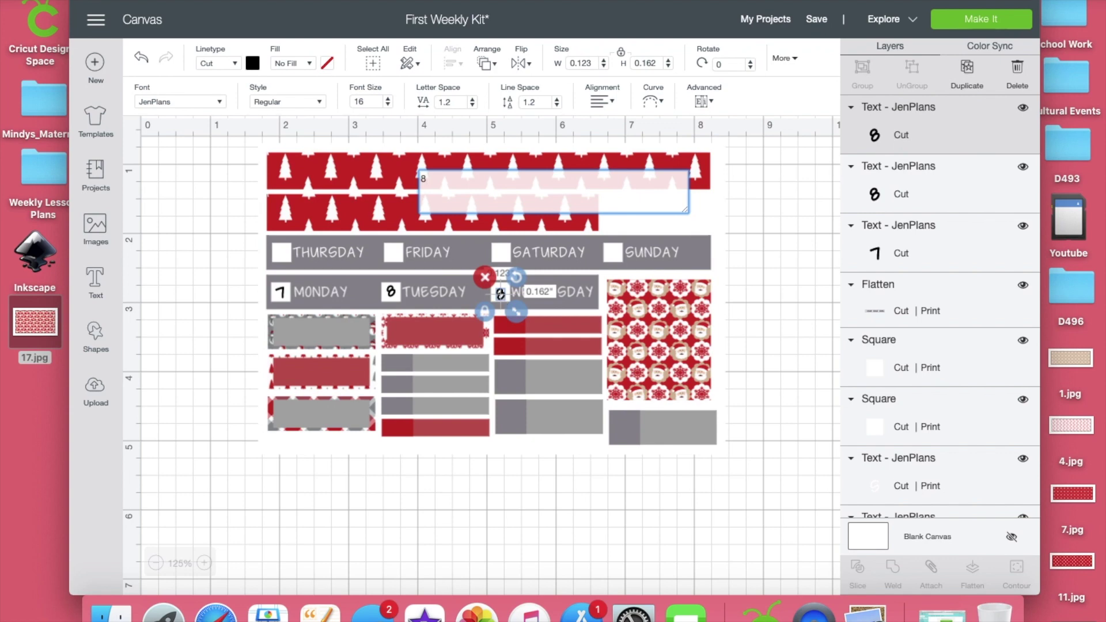
{"action": "left_click", "coordinate": [485, 277]}
{"action": "left_click", "coordinate": [96, 280]}
{"action": "type", "text": "9"}
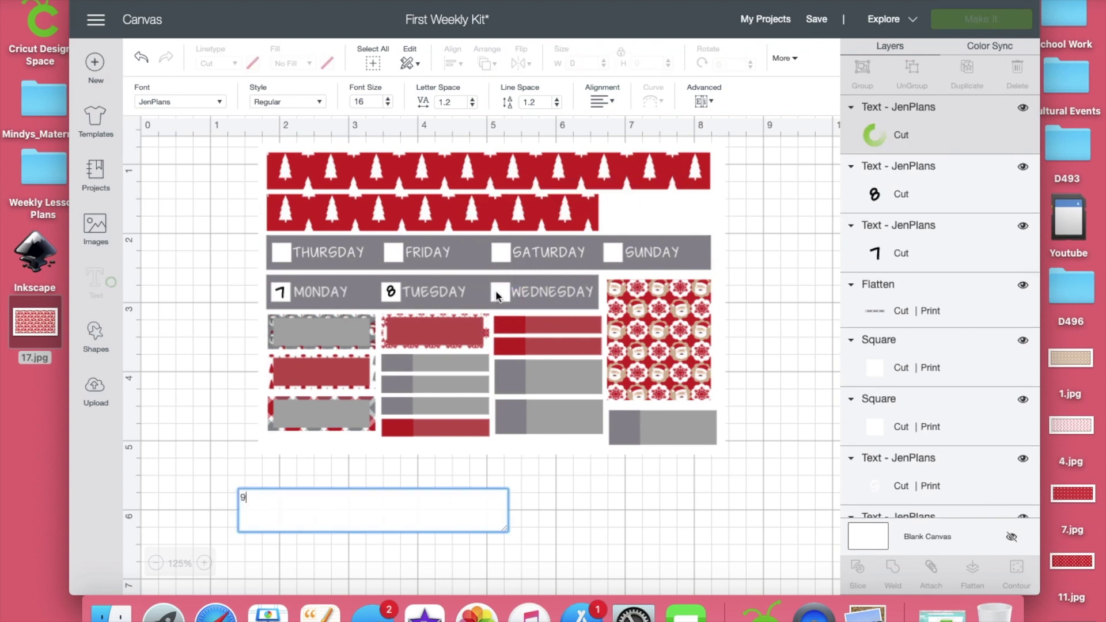
{"action": "left_click", "coordinate": [494, 290]}
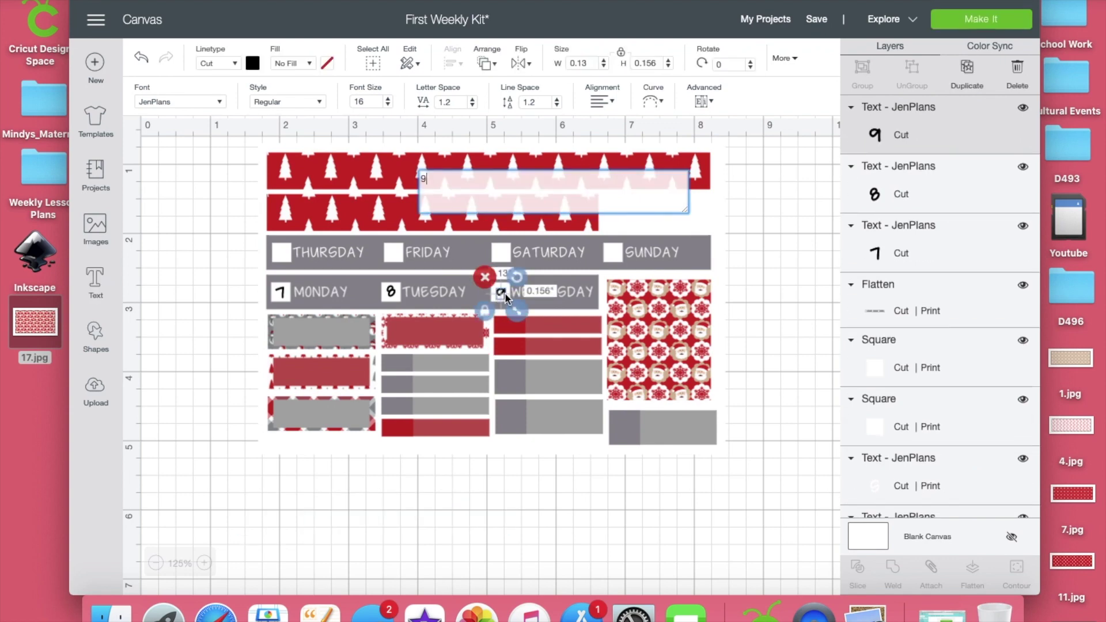
{"action": "left_click", "coordinate": [504, 293]}
{"action": "left_click_drag", "start_coordinate": [503, 291], "coordinate": [503, 287]}
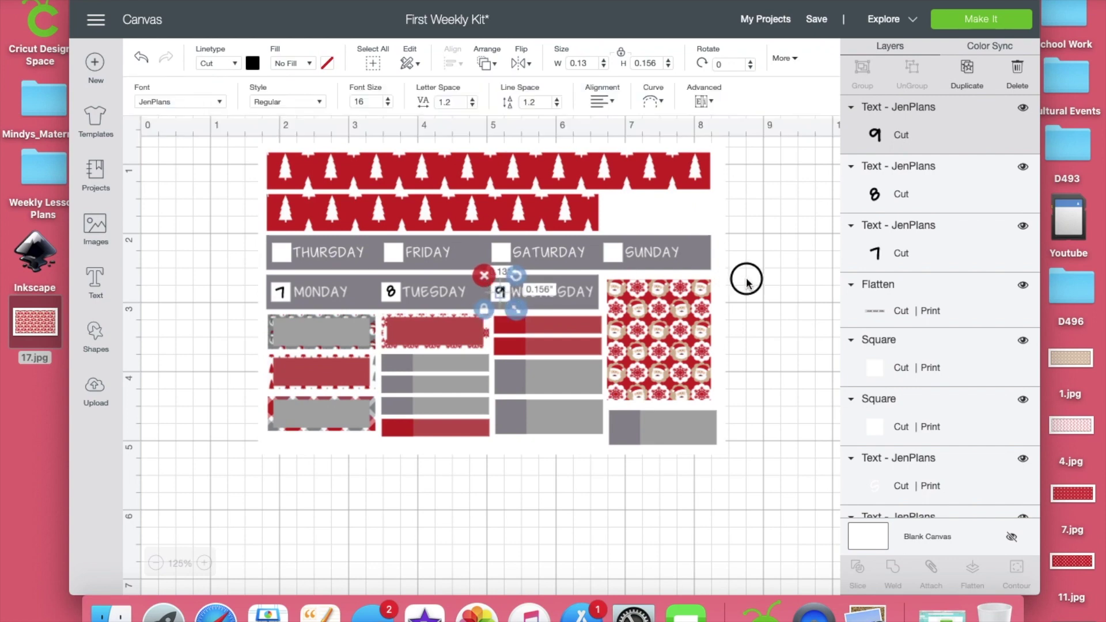
{"action": "left_click", "coordinate": [747, 279]}
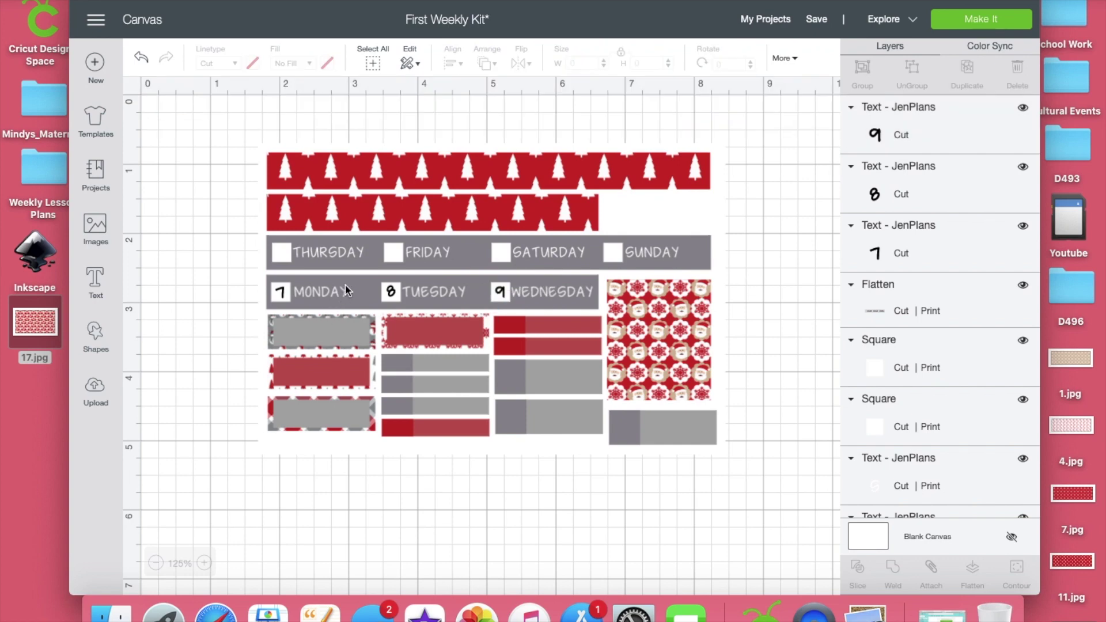
- Copy the 8, change the copy's text to 10 and place it on the white square beside THURSDAY
{"action": "left_click", "coordinate": [391, 292]}
{"action": "key", "text": "super+c"}
{"action": "key", "text": "super+v"}
{"action": "double_click", "coordinate": [424, 329]}
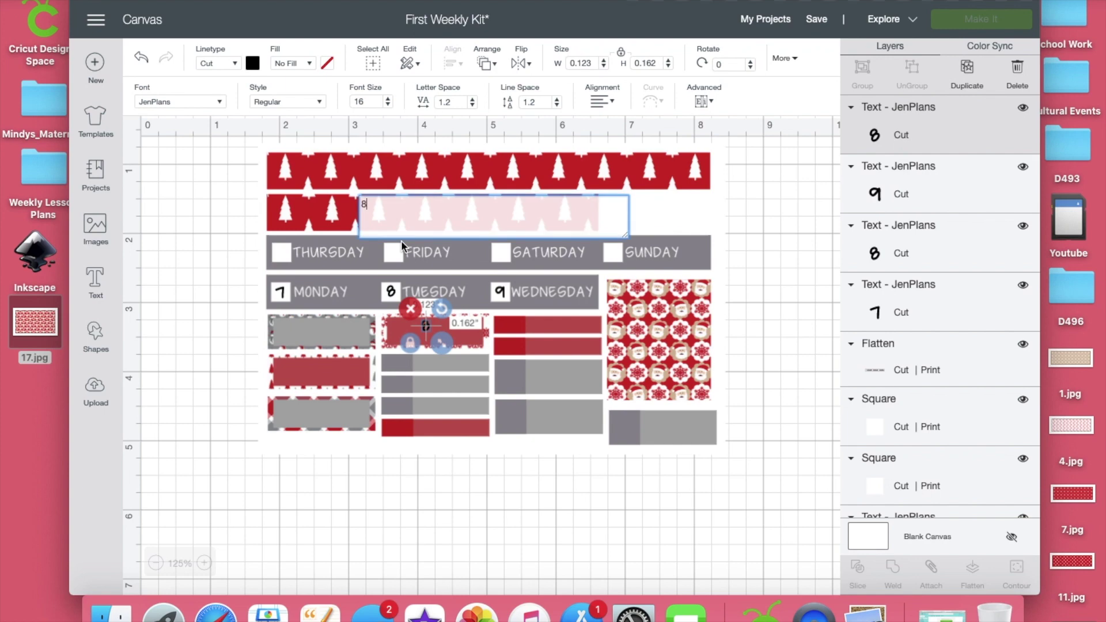
{"action": "key", "text": "BackSpace"}
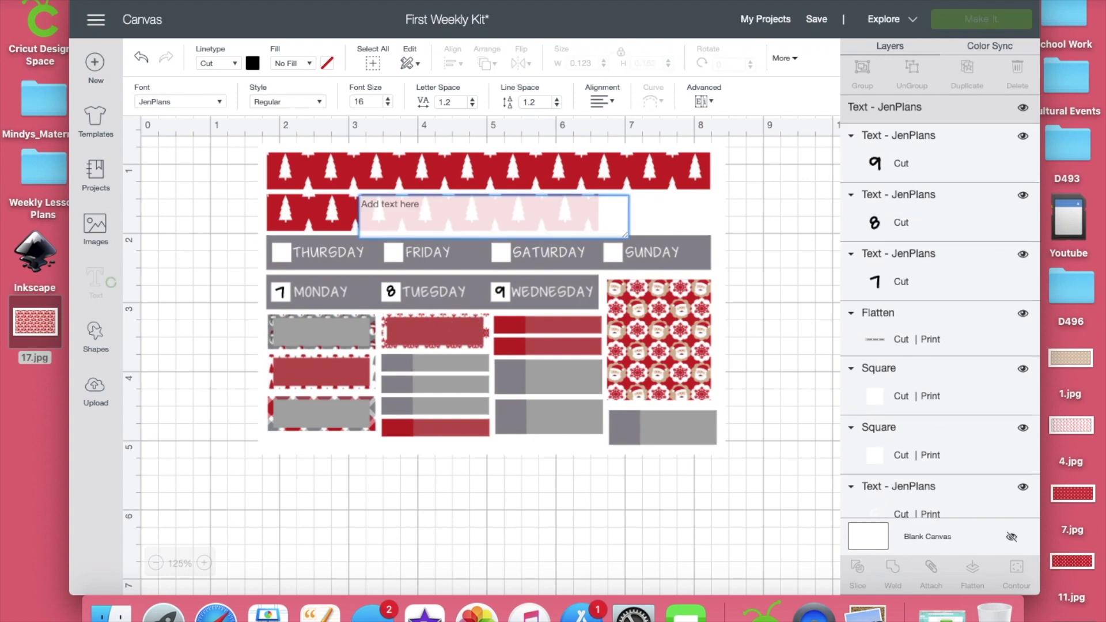
{"action": "type", "text": "10"}
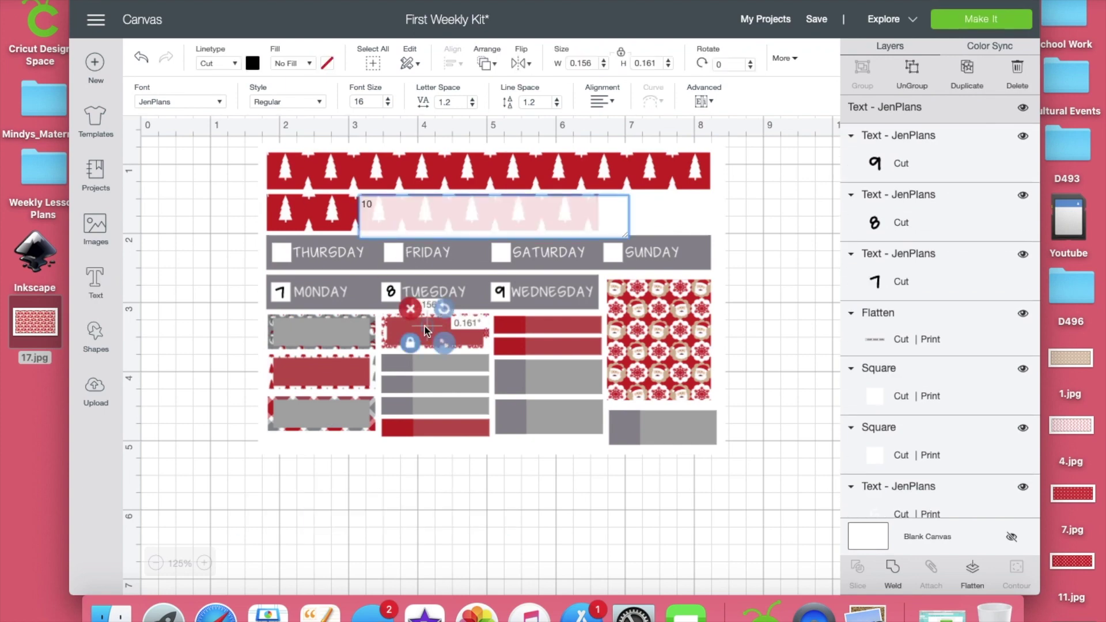
{"action": "left_click_drag", "start_coordinate": [427, 332], "coordinate": [192, 241]}
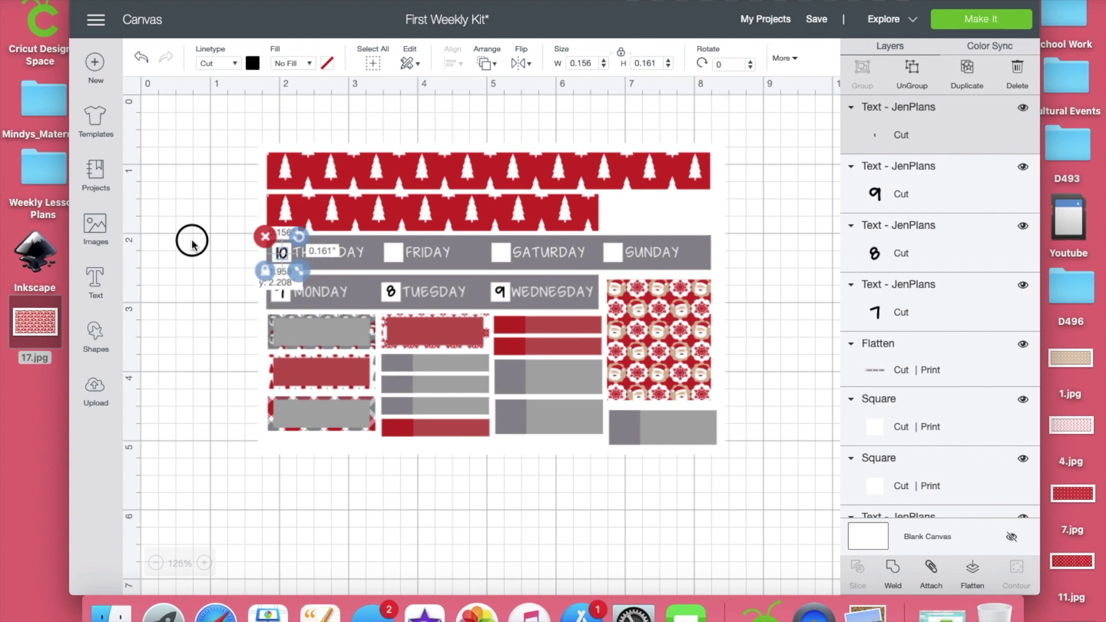
{"action": "left_click_drag", "start_coordinate": [193, 243], "coordinate": [192, 243]}
- Copy the 10, change the copy to 11 on the square beside FRIDAY and nudge that white square into line with it
{"action": "key", "text": "super+c"}
{"action": "key", "text": "super+v"}
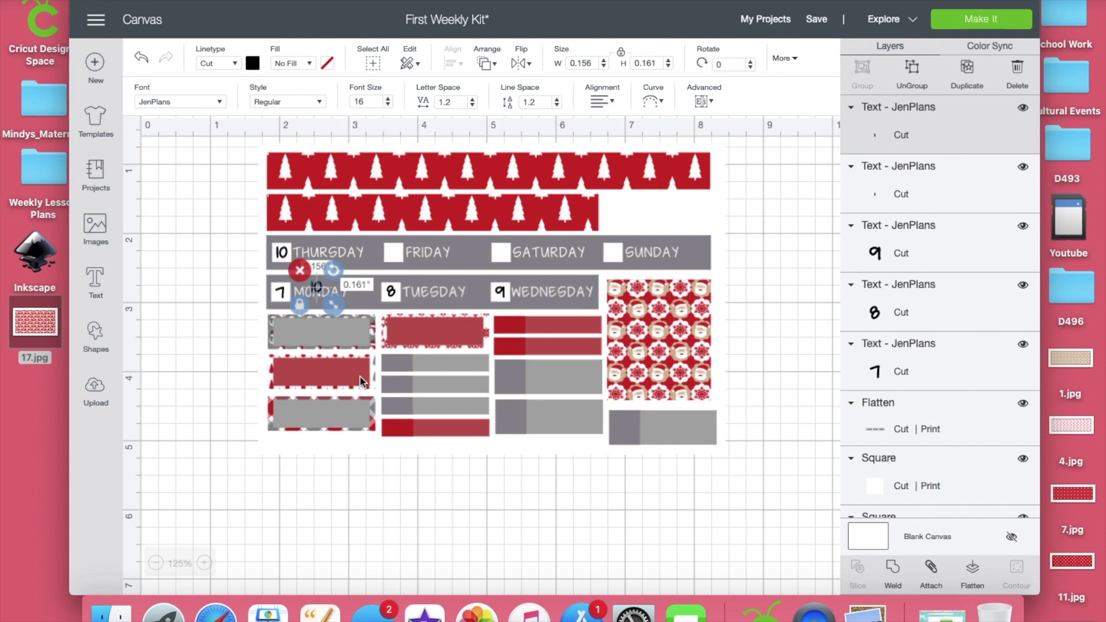
{"action": "left_click_drag", "start_coordinate": [317, 294], "coordinate": [401, 260]}
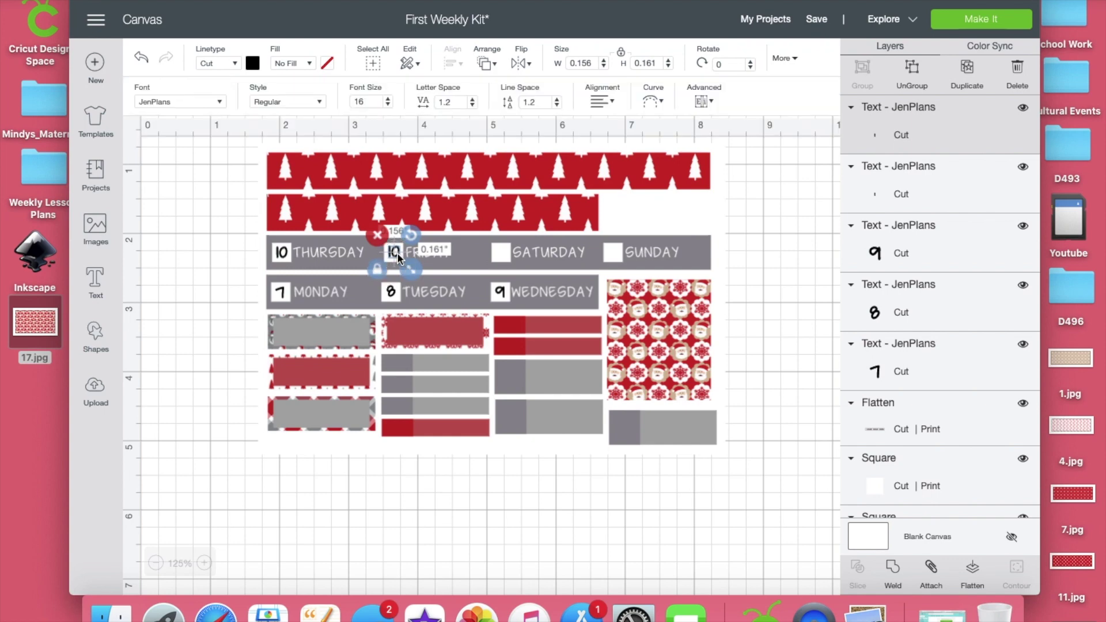
{"action": "double_click", "coordinate": [397, 252]}
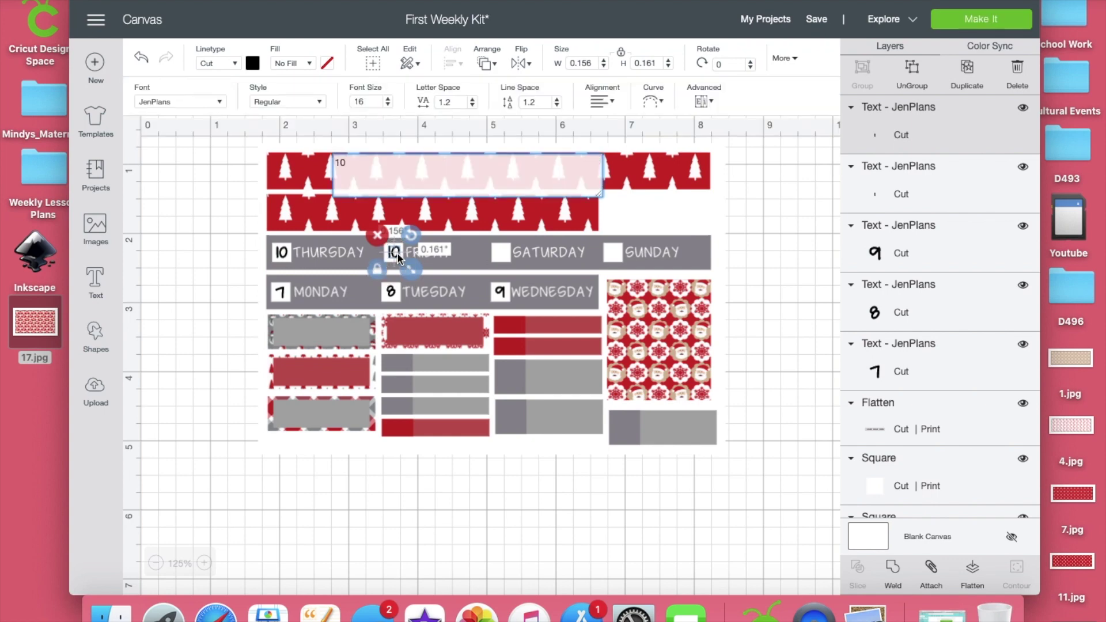
{"action": "key", "text": "BackSpace"}
{"action": "type", "text": "1"}
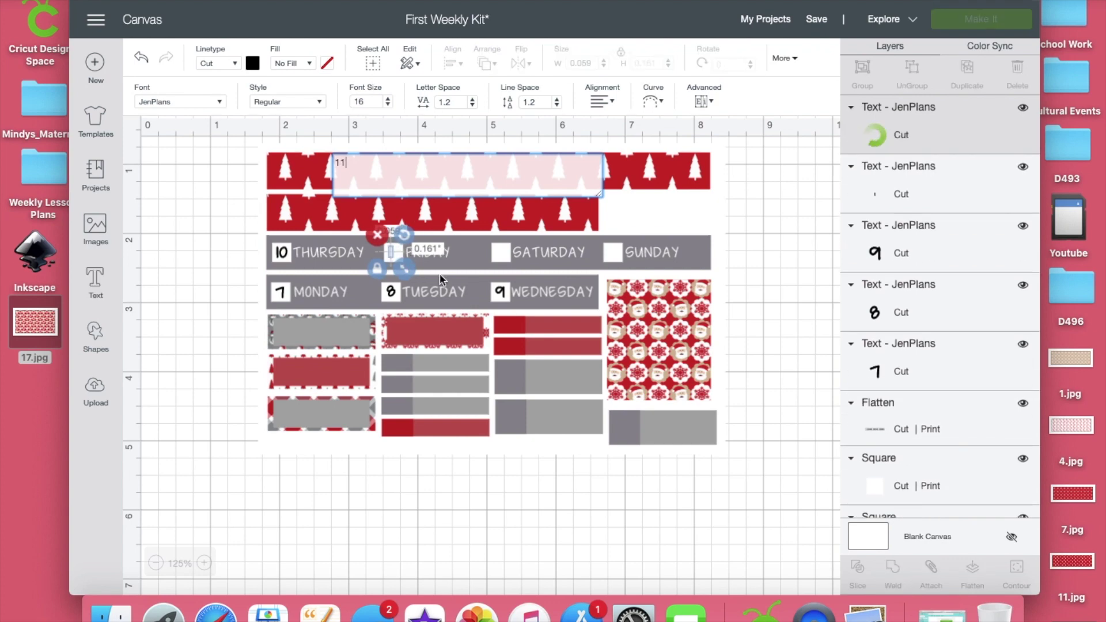
{"action": "left_click", "coordinate": [395, 256]}
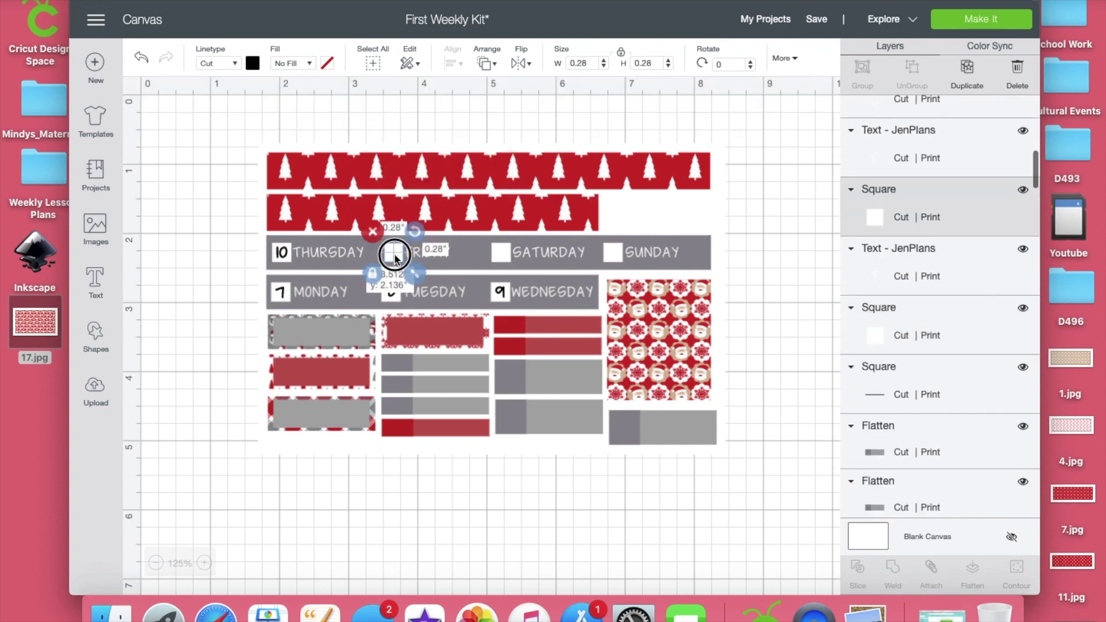
{"action": "left_click_drag", "start_coordinate": [395, 255], "coordinate": [394, 256]}
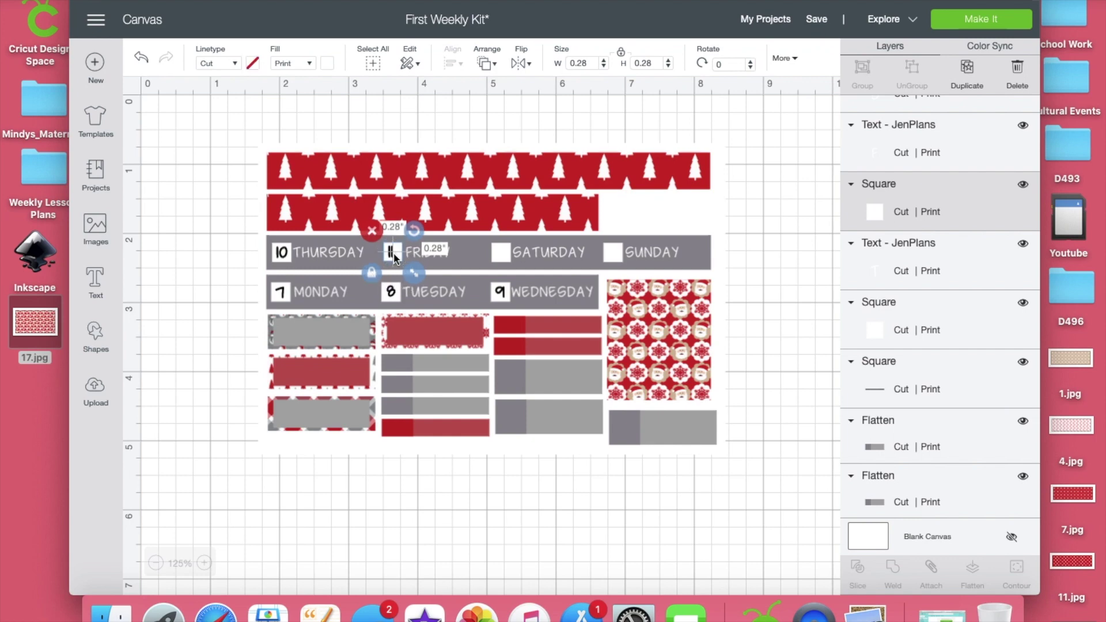
{"action": "left_click", "coordinate": [203, 300]}
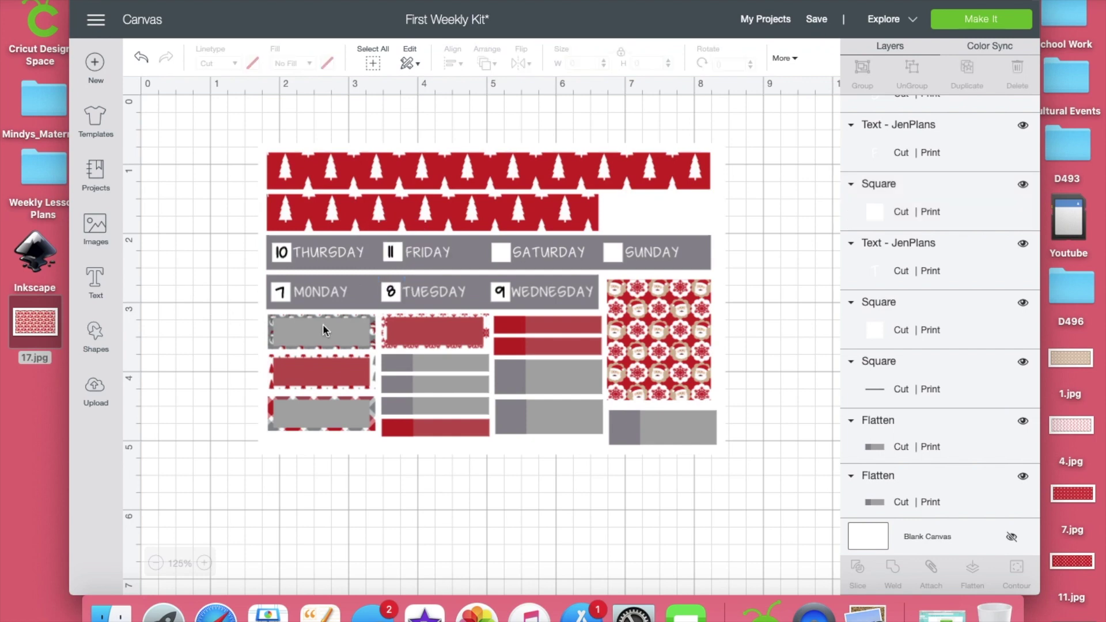
- Flatten the THURSDAY to SUNDAY day names and their white squares onto the grey header strip
{"action": "left_click", "coordinate": [301, 251]}
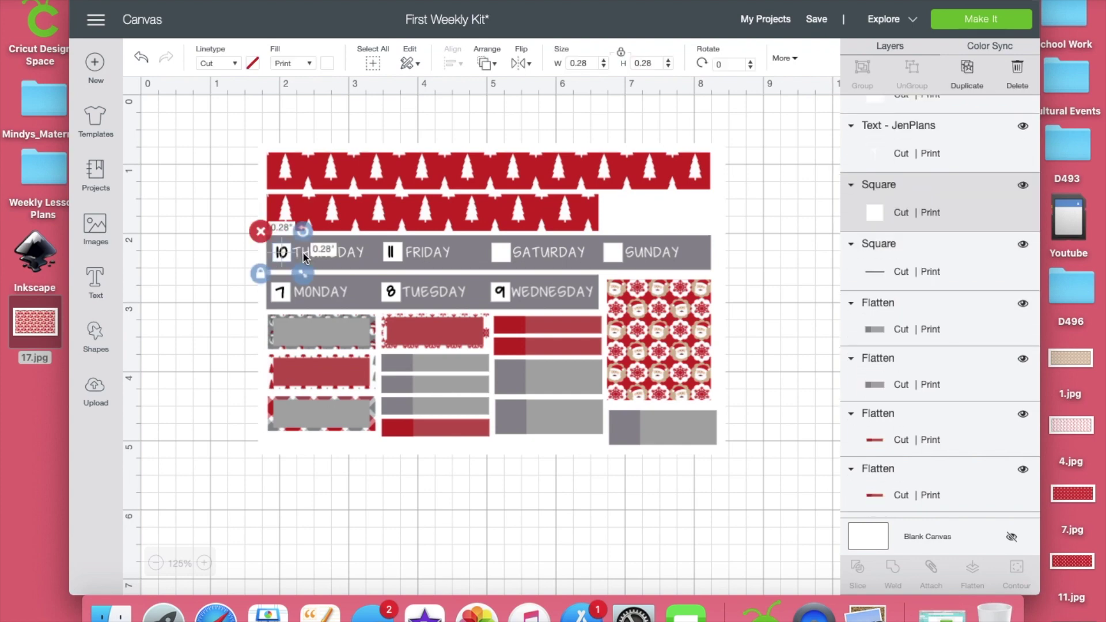
{"action": "left_click", "coordinate": [407, 260], "text": "shift"}
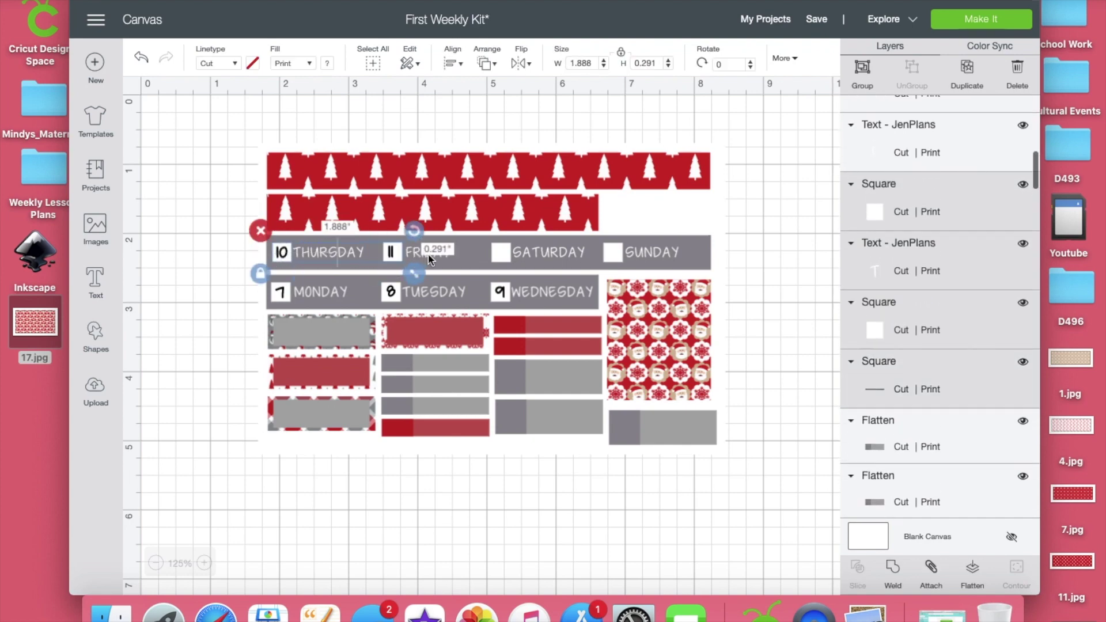
{"action": "left_click", "coordinate": [425, 255], "text": "shift"}
{"action": "left_click", "coordinate": [504, 254], "text": "shift"}
{"action": "left_click", "coordinate": [521, 252], "text": "shift"}
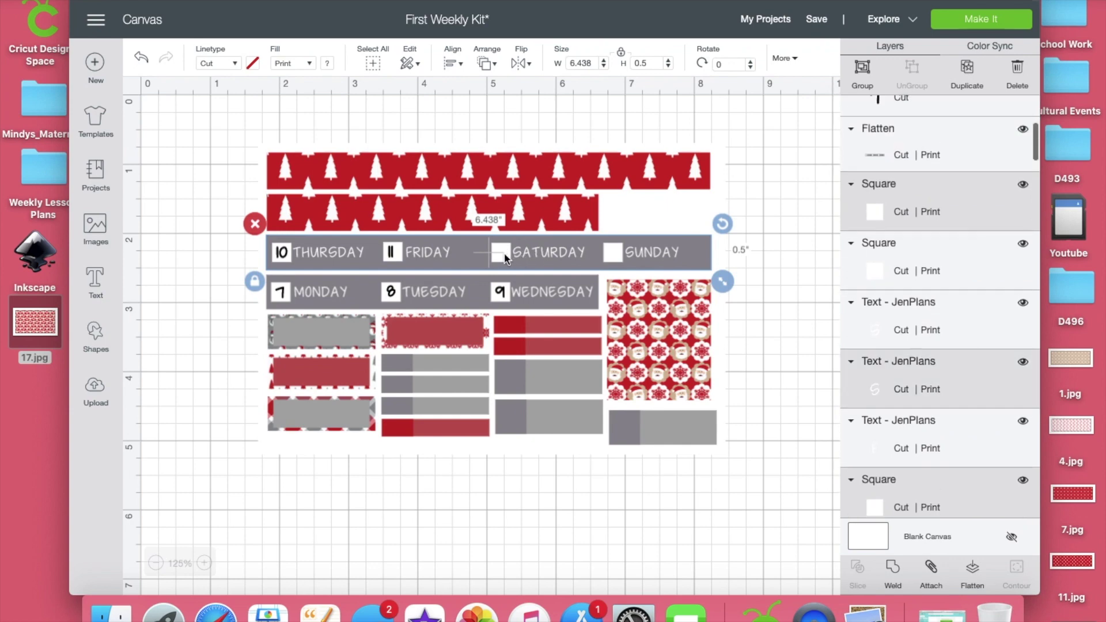
{"action": "left_click", "coordinate": [433, 249], "text": "shift"}
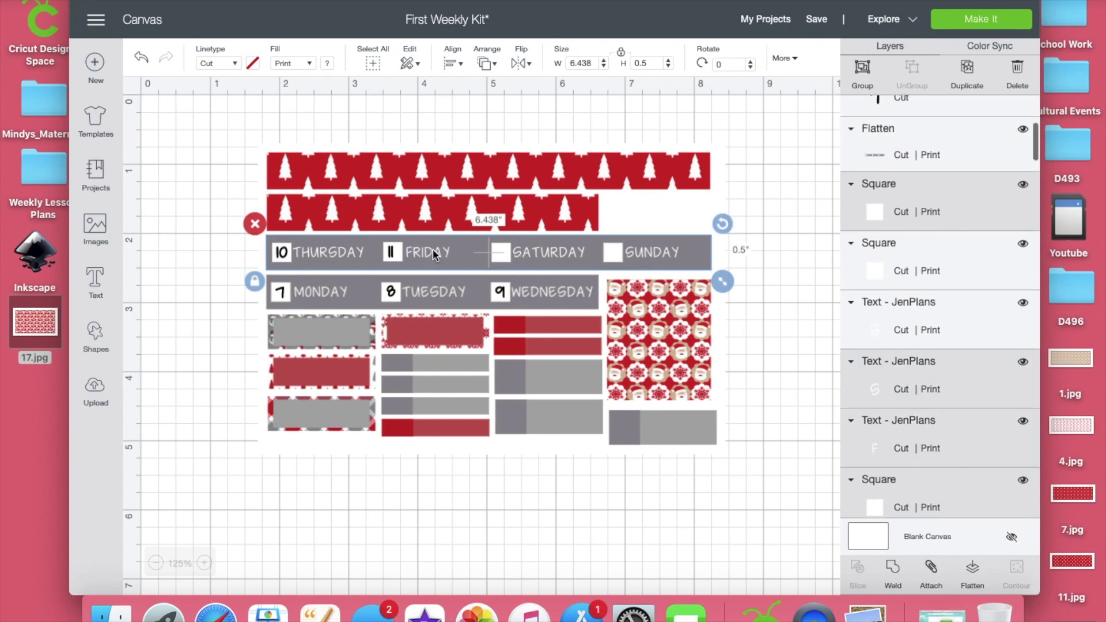
{"action": "left_click", "coordinate": [614, 252], "text": "shift"}
{"action": "left_click", "coordinate": [634, 252], "text": "shift"}
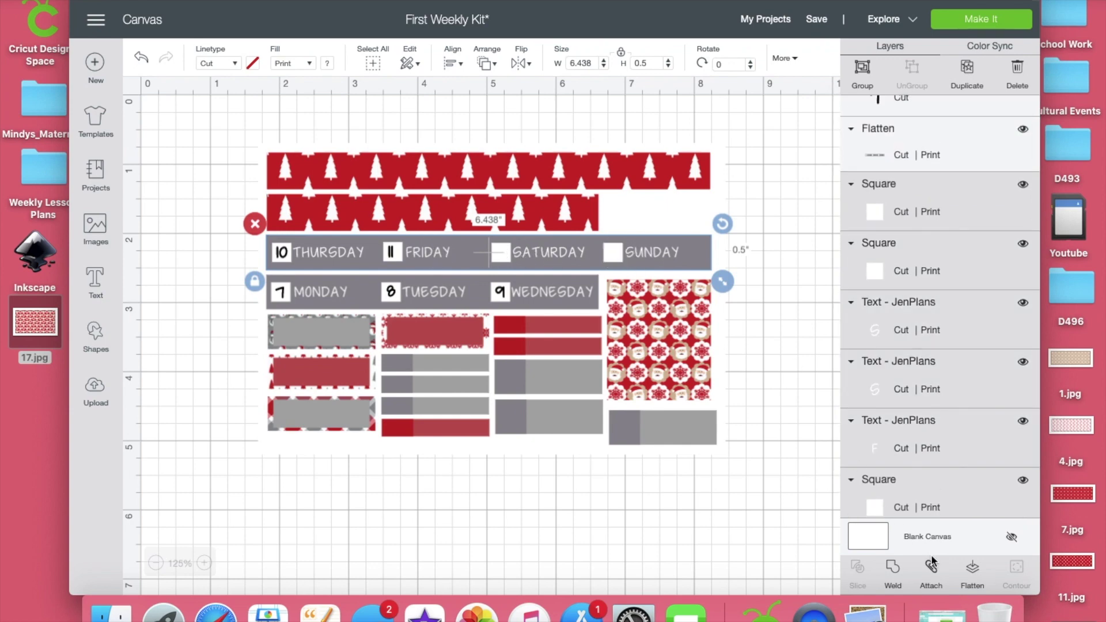
{"action": "left_click", "coordinate": [972, 575]}
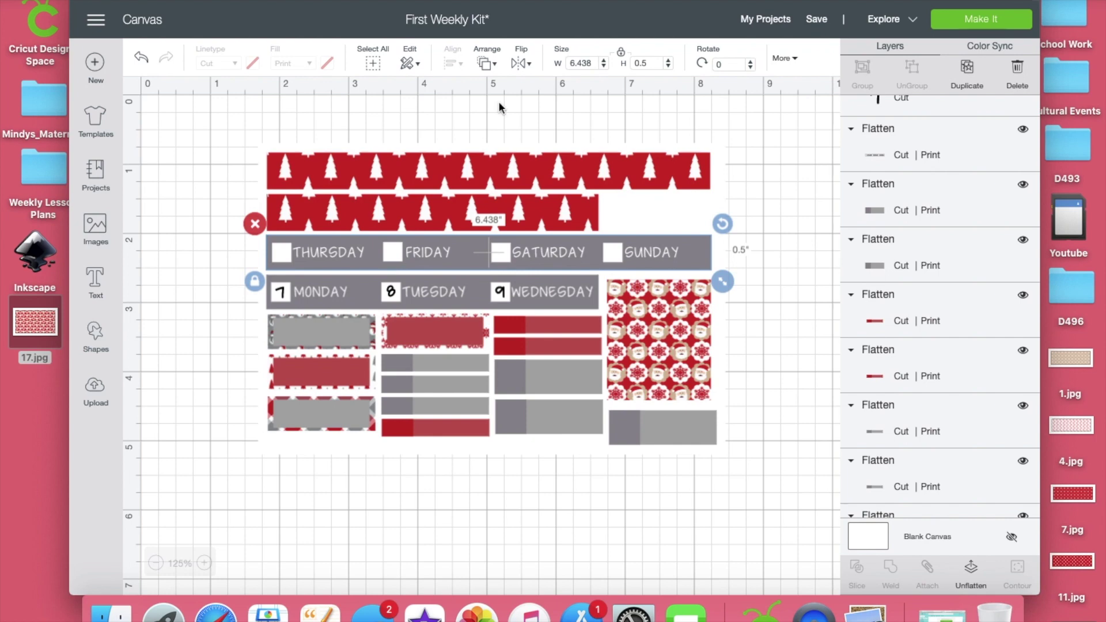
- Move the flattened THURSDAY to SUNDAY strip backward two levels, behind the 10 and 11
{"action": "left_click", "coordinate": [487, 64]}
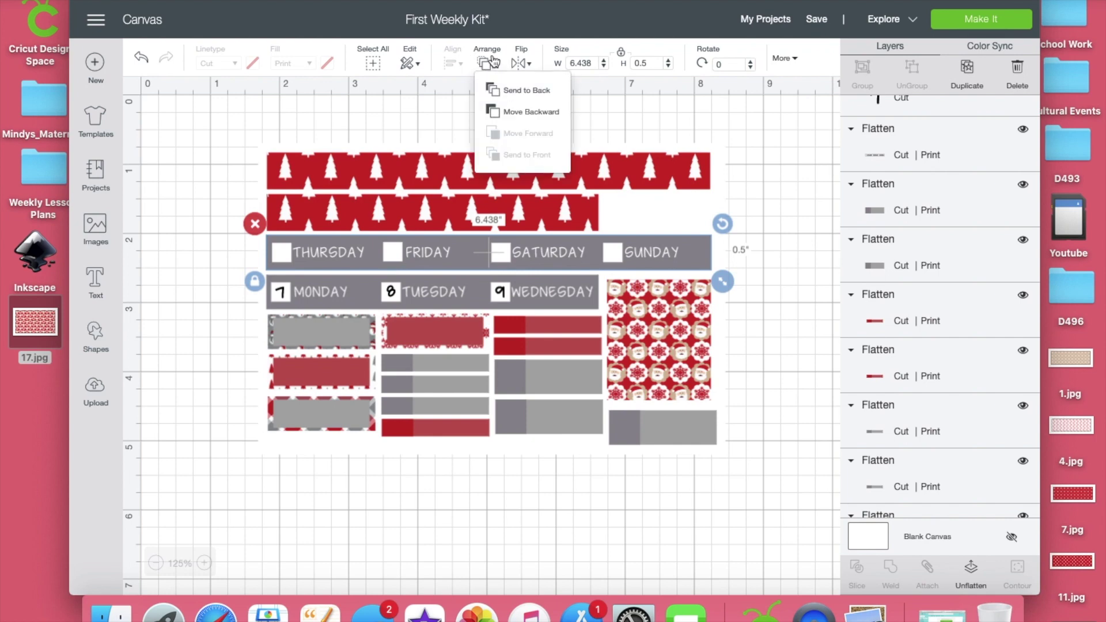
{"action": "left_click", "coordinate": [495, 111]}
{"action": "left_click", "coordinate": [487, 63]}
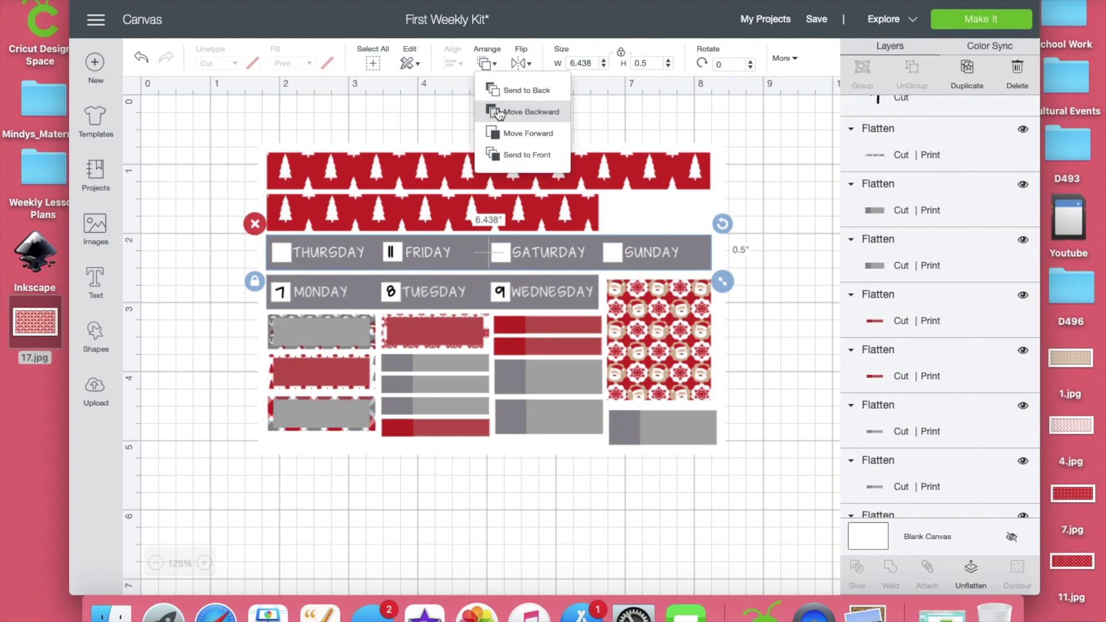
{"action": "left_click", "coordinate": [499, 112]}
- Duplicate the 11 beside FRIDAY, undo the accidental shift of the MONDAY strip and place the copy on the white square beside SATURDAY
{"action": "left_click_drag", "start_coordinate": [392, 261], "coordinate": [394, 257]}
{"action": "left_click", "coordinate": [392, 254]}
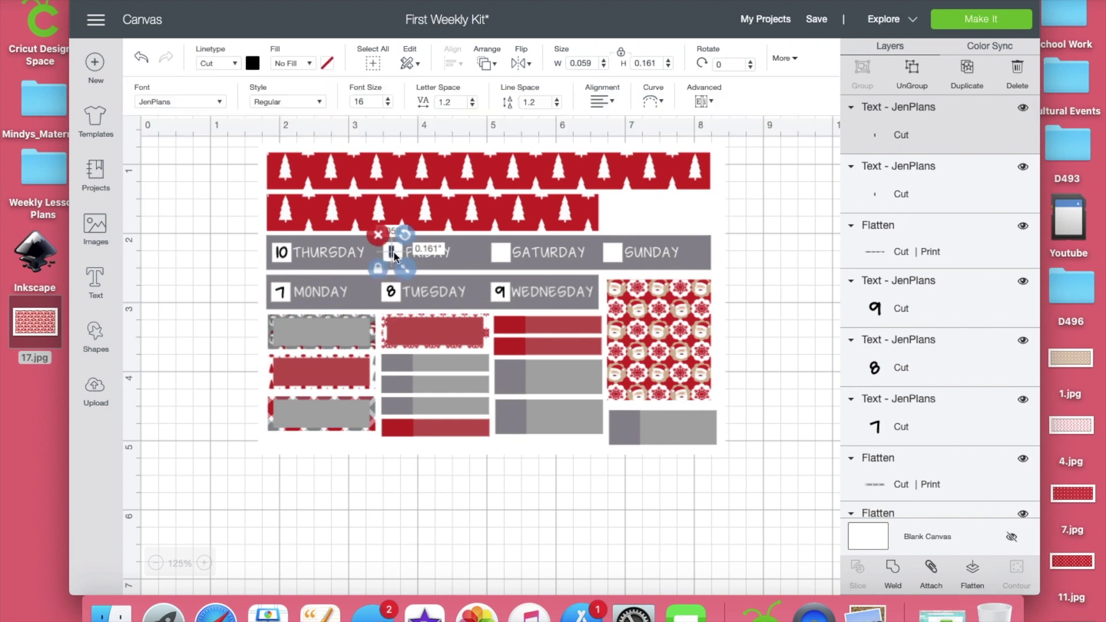
{"action": "key", "text": "super+v"}
{"action": "mouse_move", "coordinate": [428, 293]}
{"action": "left_mouse_down"}
{"action": "mouse_move", "coordinate": [478, 274]}
{"action": "mouse_move", "coordinate": [449, 279]}
{"action": "mouse_move", "coordinate": [437, 296]}
{"action": "left_mouse_up"}
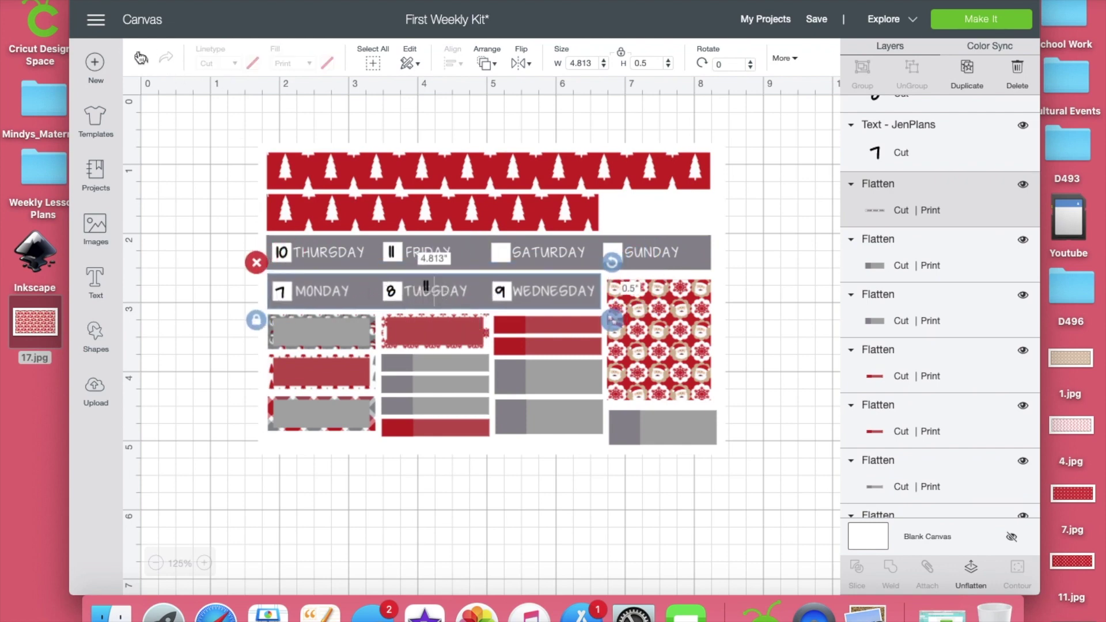
{"action": "left_click", "coordinate": [141, 57]}
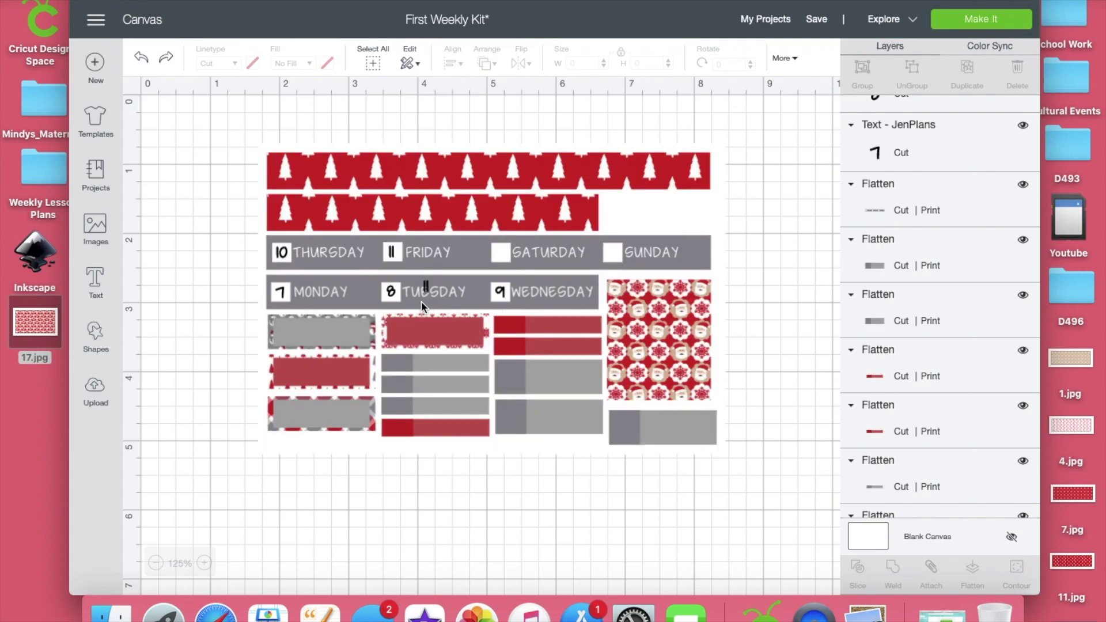
{"action": "left_click", "coordinate": [426, 282]}
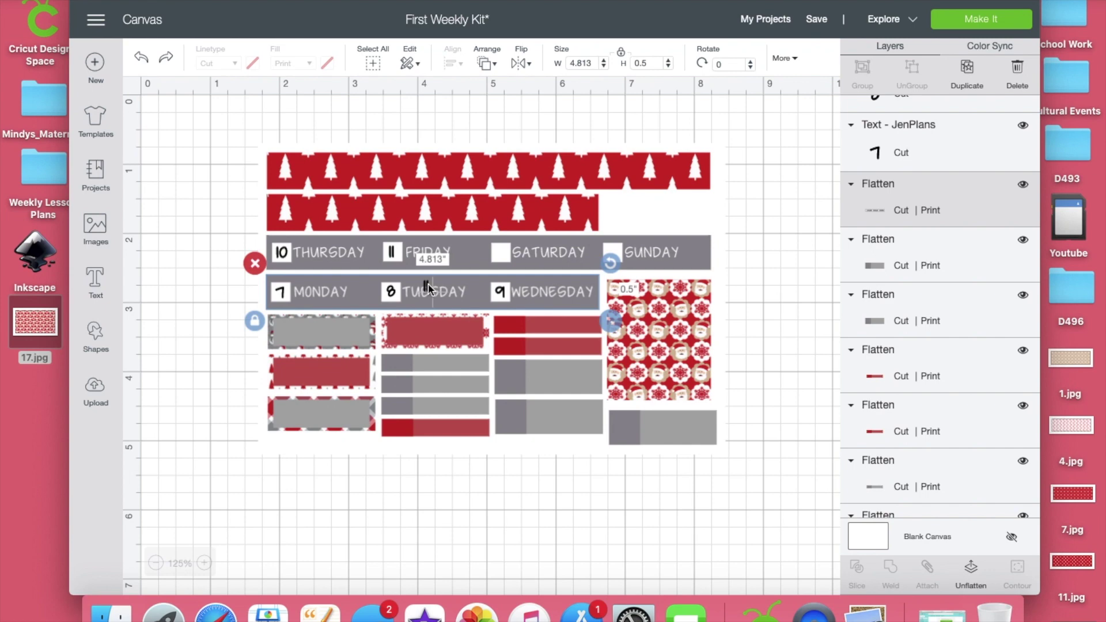
{"action": "left_click", "coordinate": [427, 286]}
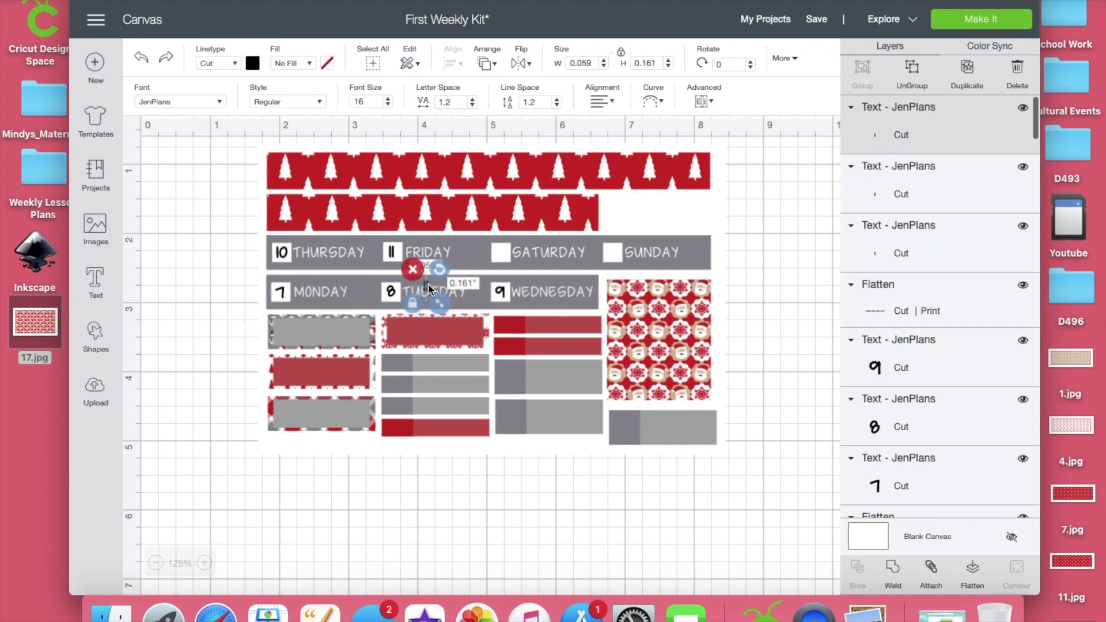
{"action": "left_click_drag", "start_coordinate": [427, 286], "coordinate": [500, 255]}
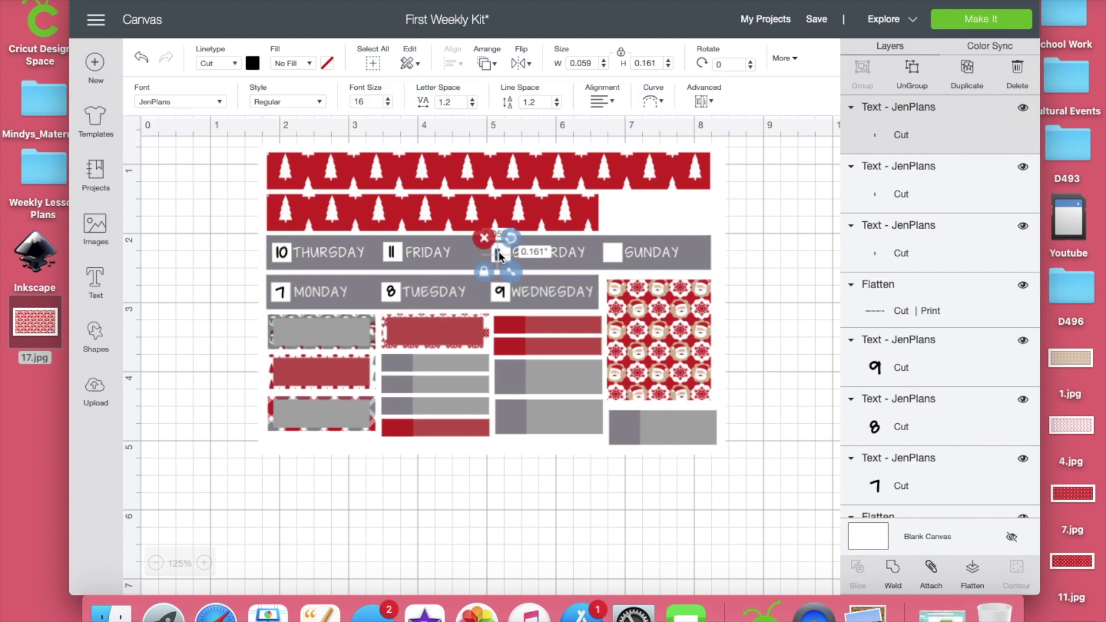
- Change the number beside SATURDAY to 12 and centre it on its white square
{"action": "double_click", "coordinate": [500, 255]}
{"action": "key", "text": "BackSpace"}
{"action": "type", "text": "12"}
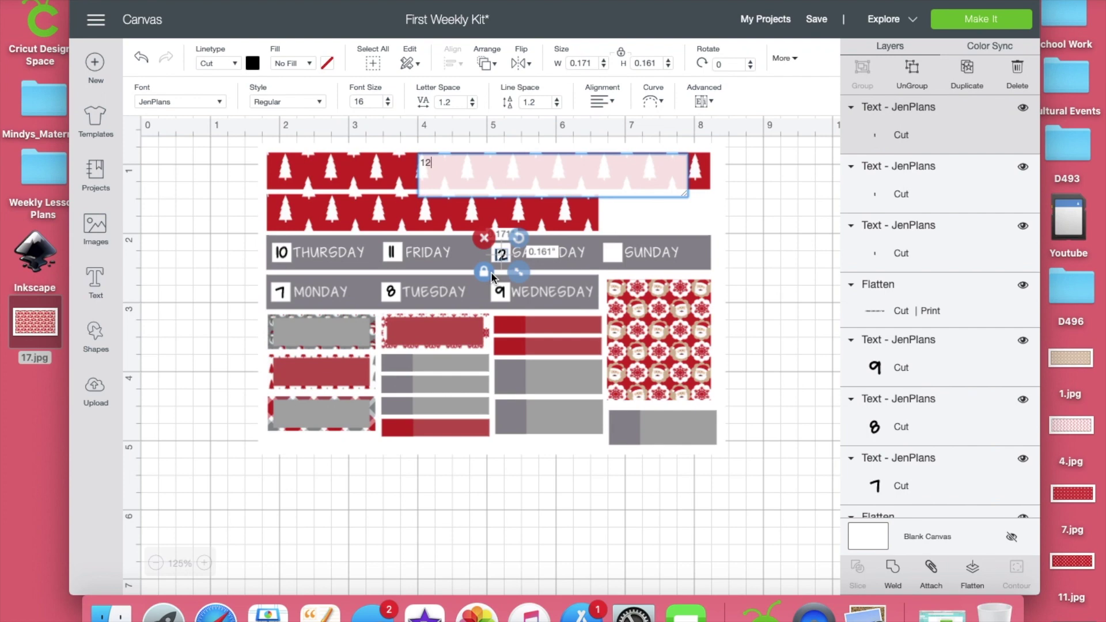
{"action": "left_click", "coordinate": [503, 259]}
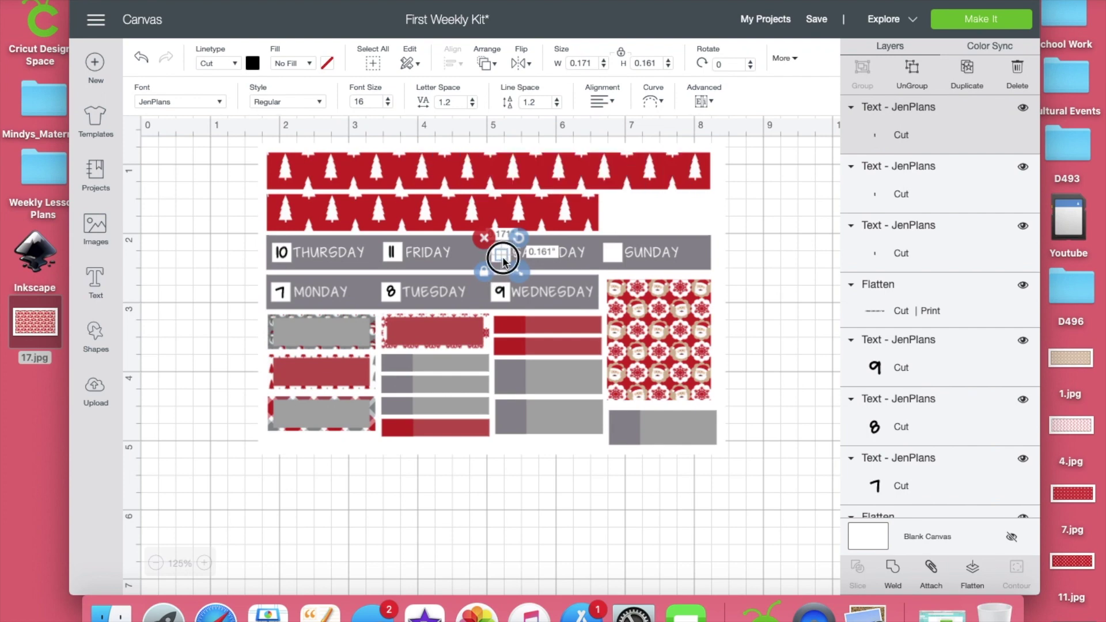
{"action": "left_click_drag", "start_coordinate": [503, 257], "coordinate": [503, 255]}
- Duplicate the 12 and place the copy on the white square beside SUNDAY
{"action": "key", "text": "super+v"}
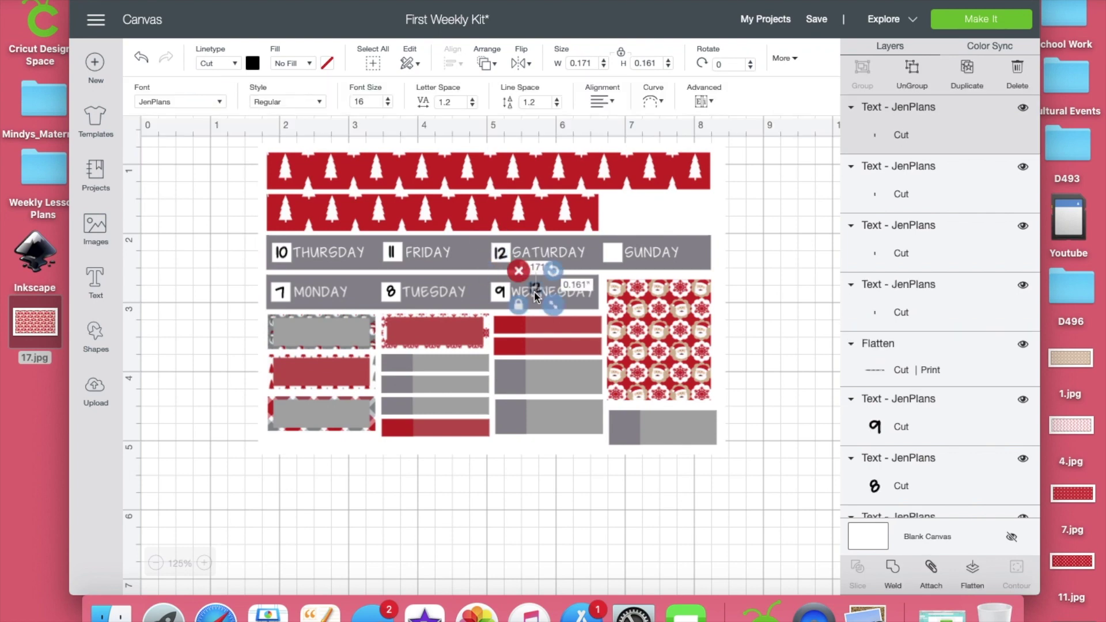
{"action": "left_click", "coordinate": [536, 296]}
{"action": "left_click_drag", "start_coordinate": [536, 293], "coordinate": [616, 259]}
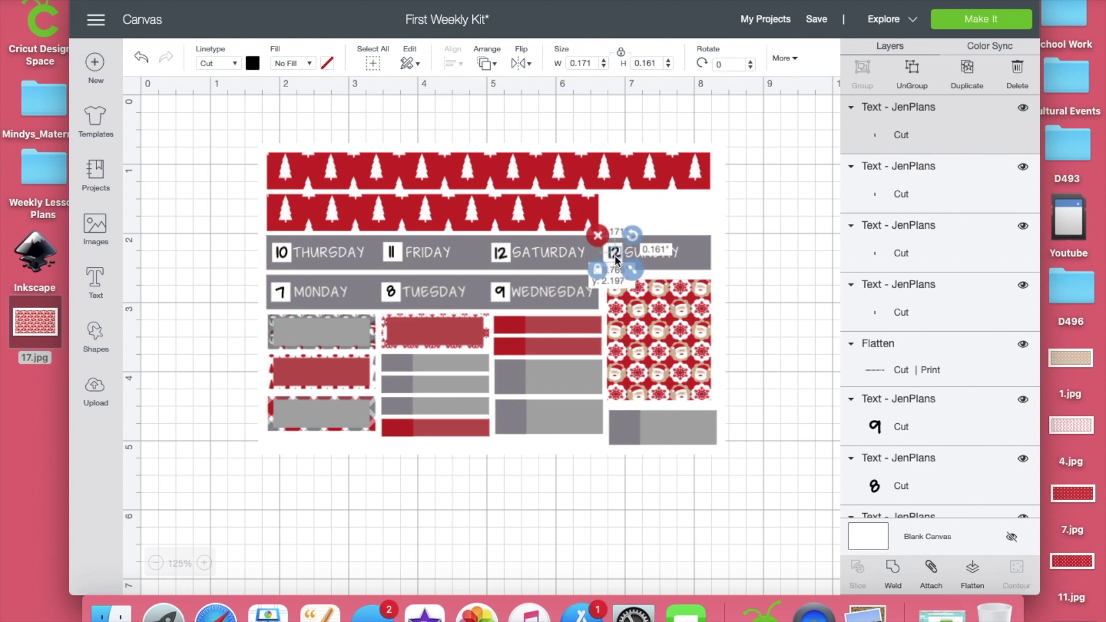
{"action": "left_click", "coordinate": [593, 239]}
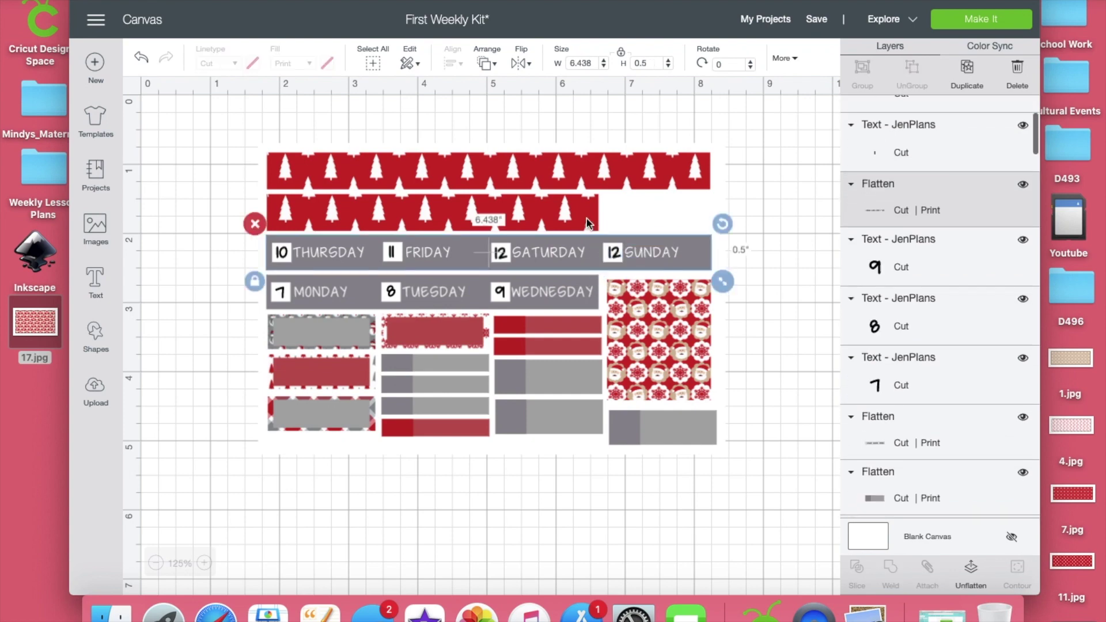
{"action": "key", "text": "Delete"}
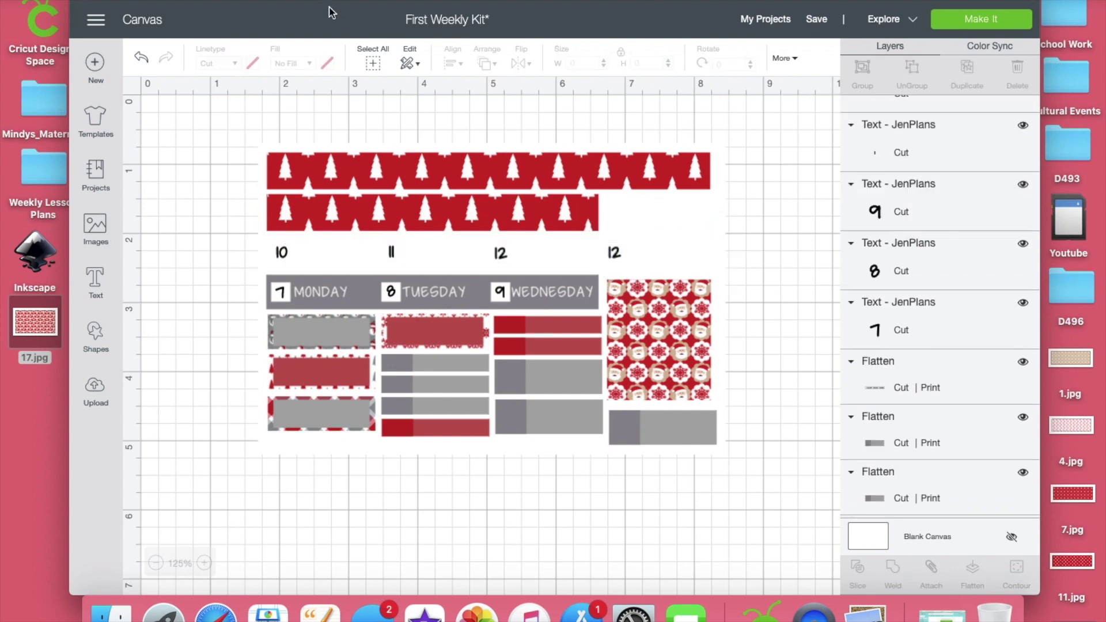
{"action": "key", "text": "super+z"}
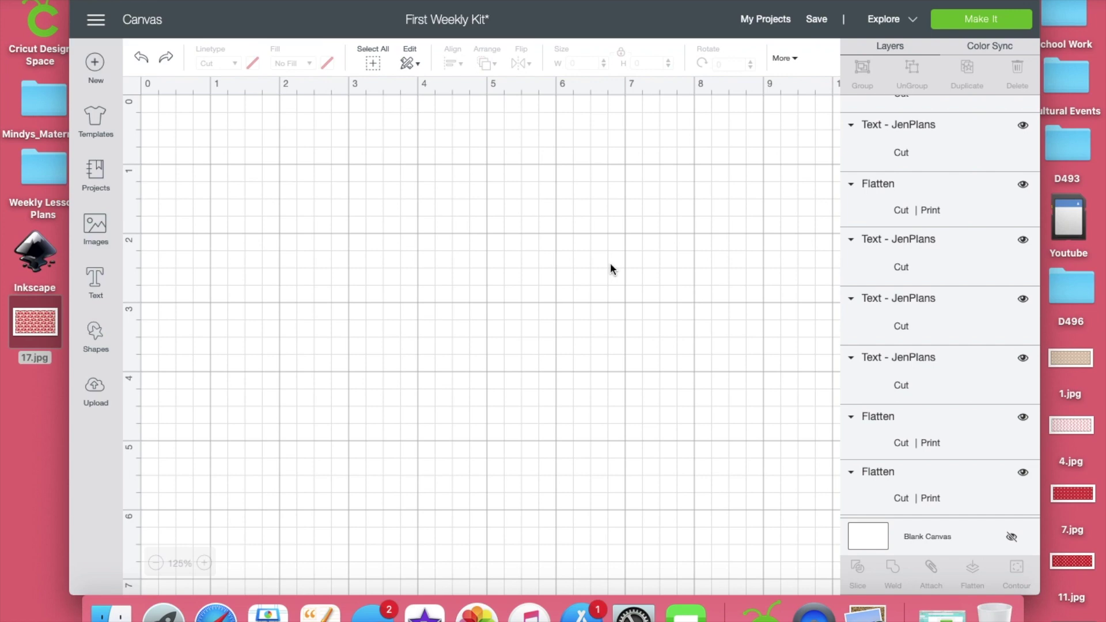
- Change the number beside SUNDAY to 13 and nudge it to the centre of its white square
{"action": "left_click", "coordinate": [614, 260]}
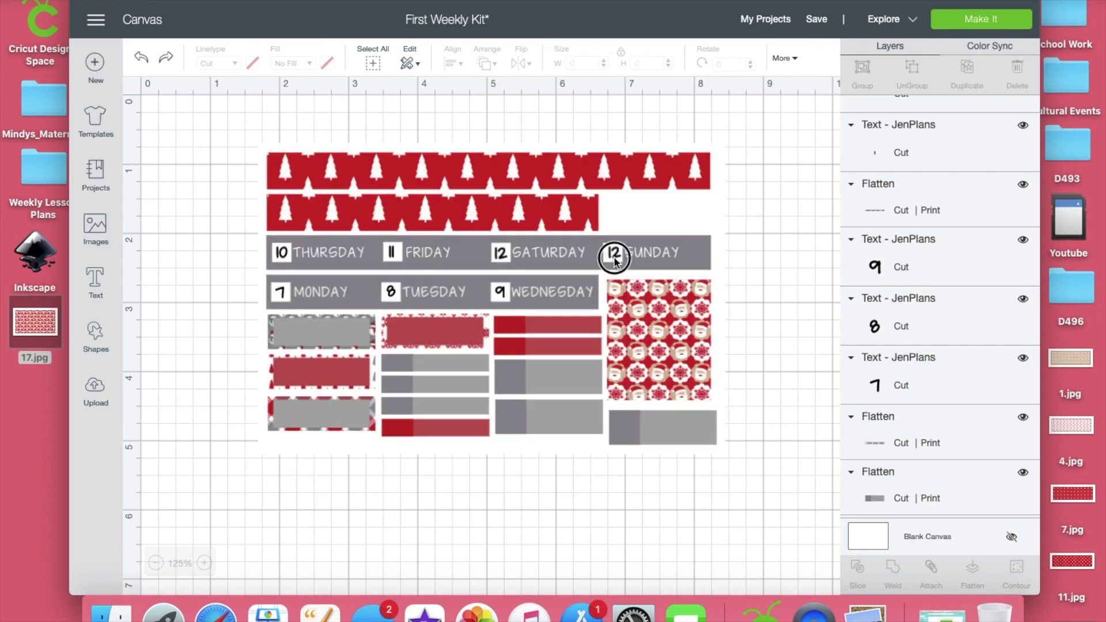
{"action": "double_click", "coordinate": [615, 261]}
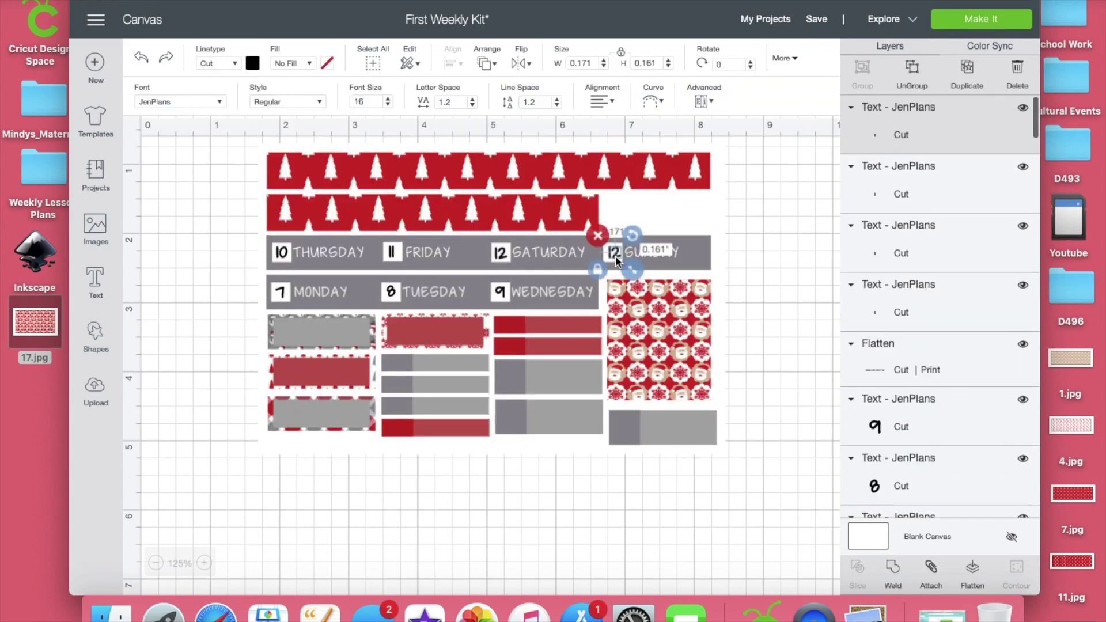
{"action": "key", "text": "BackSpace"}
{"action": "type", "text": "3"}
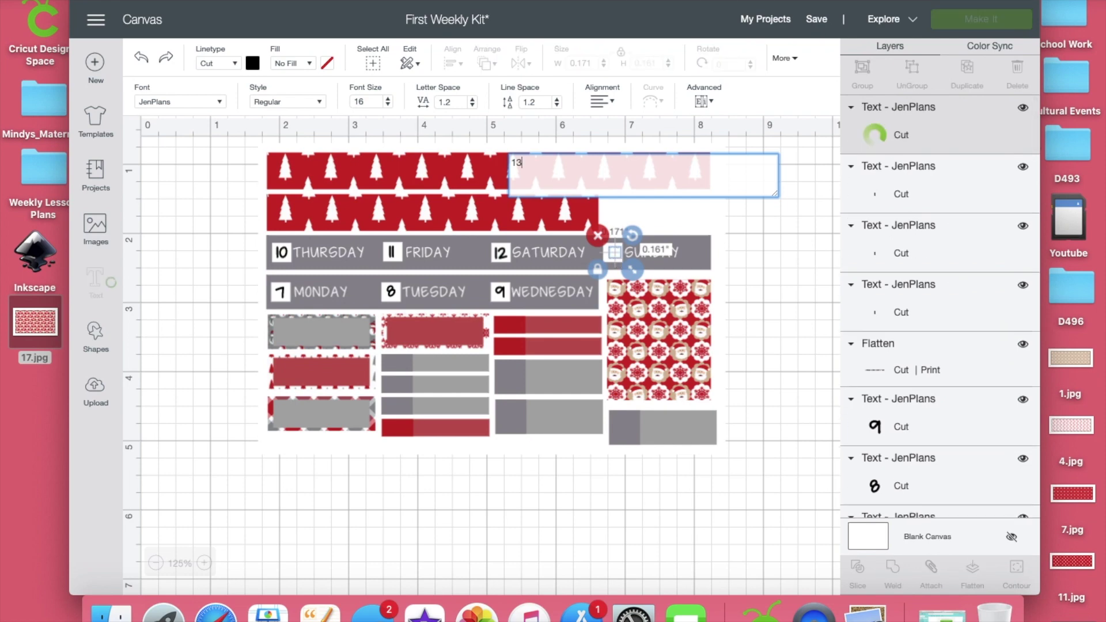
{"action": "left_click", "coordinate": [615, 257]}
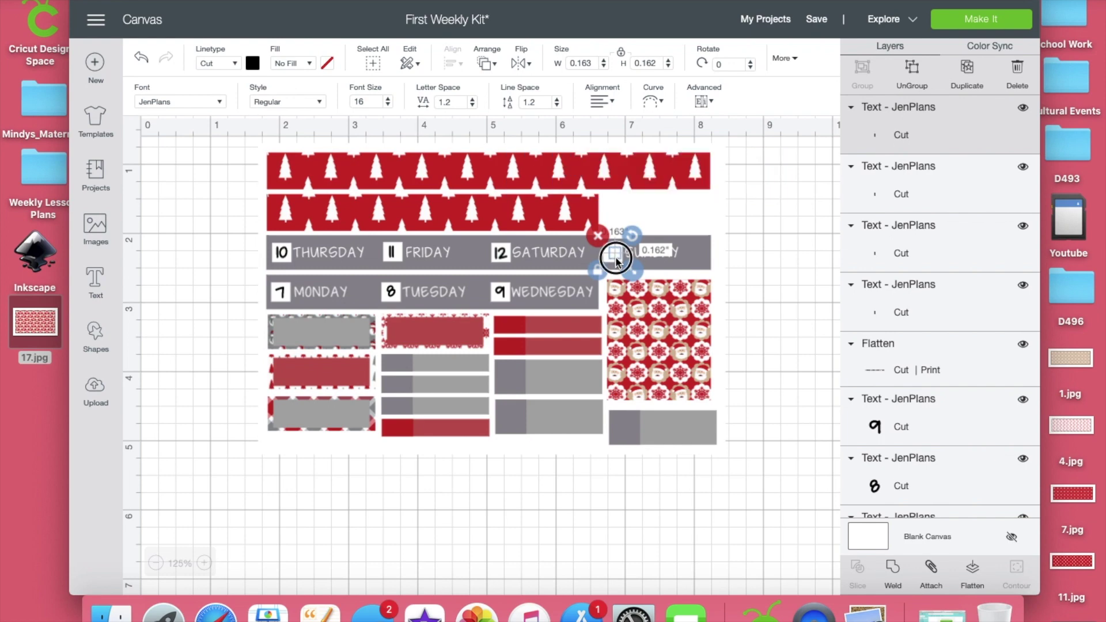
{"action": "left_click_drag", "start_coordinate": [616, 259], "coordinate": [614, 261]}
{"action": "left_click", "coordinate": [760, 281]}
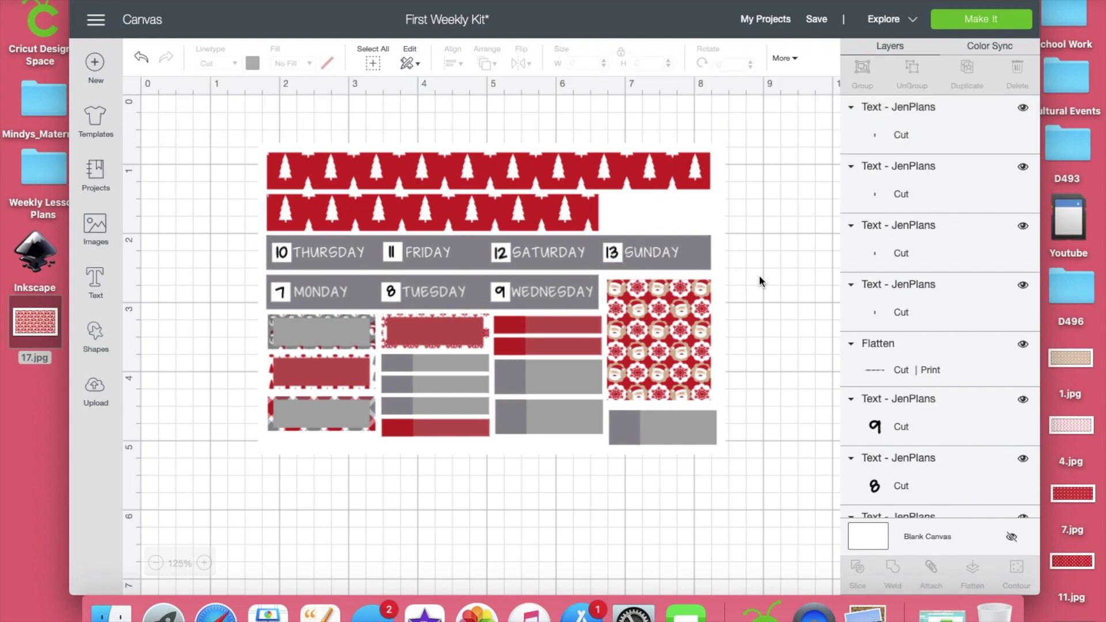
{"action": "left_click", "coordinate": [615, 259]}
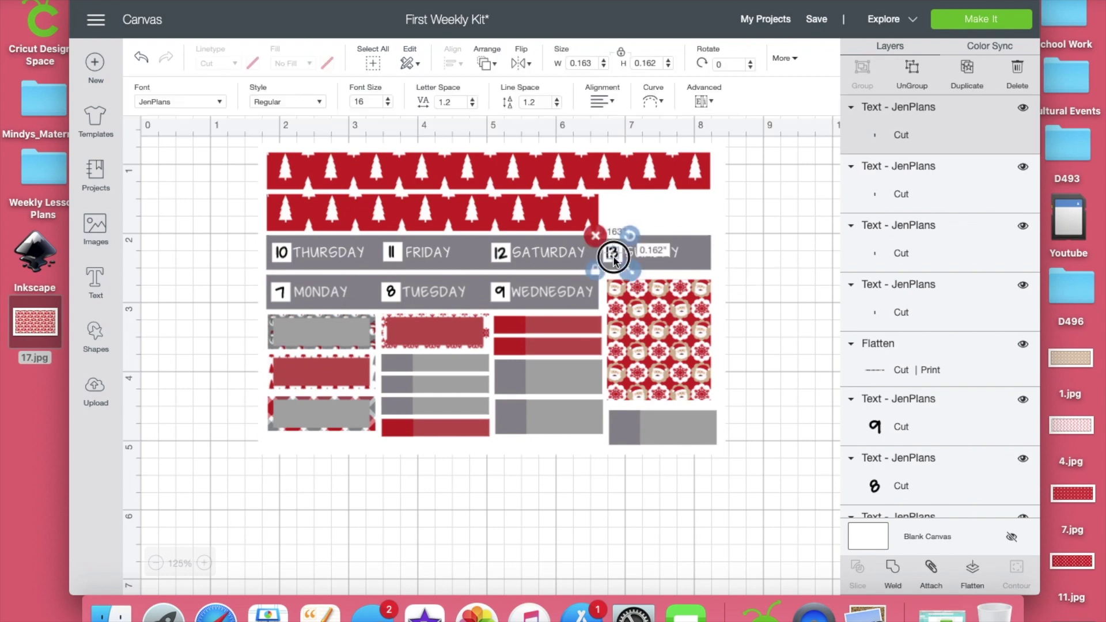
{"action": "left_click_drag", "start_coordinate": [614, 260], "coordinate": [614, 261]}
{"action": "left_click", "coordinate": [749, 263]}
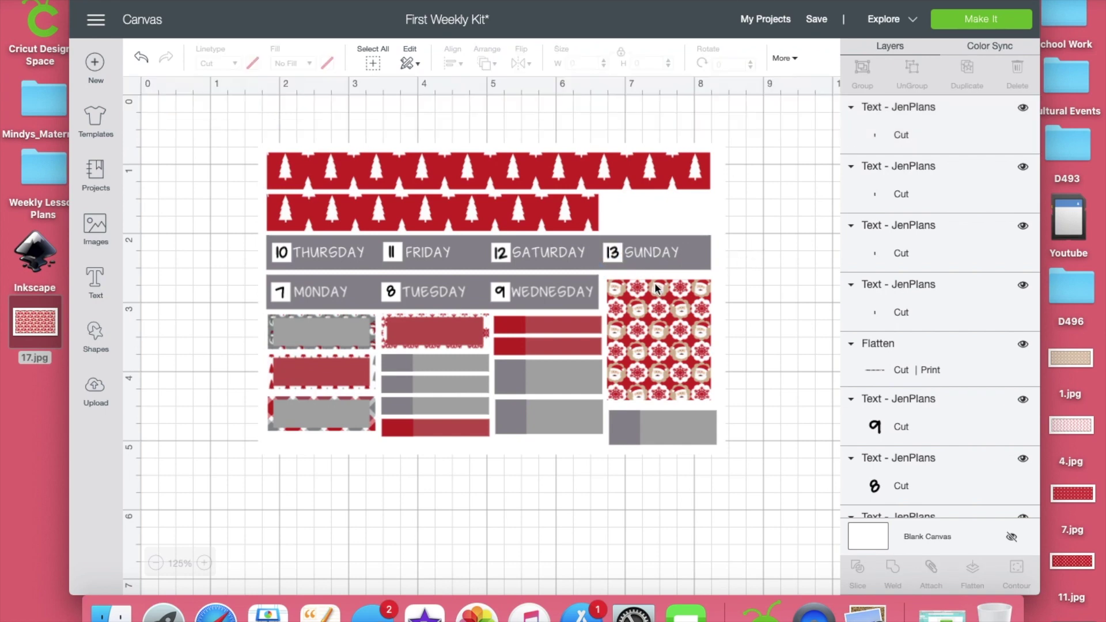
- Flatten the numbers 10, 11, 12 and 13 onto the THURSDAY to SUNDAY header strip and clear the selection
{"action": "left_click", "coordinate": [283, 258]}
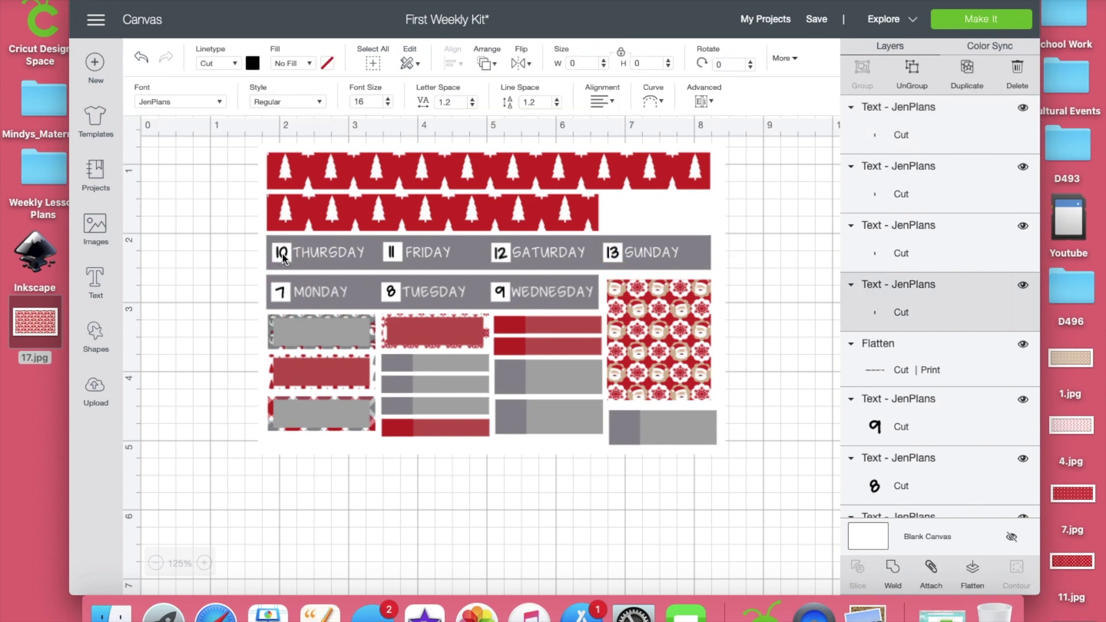
{"action": "left_click", "coordinate": [393, 257], "text": "shift"}
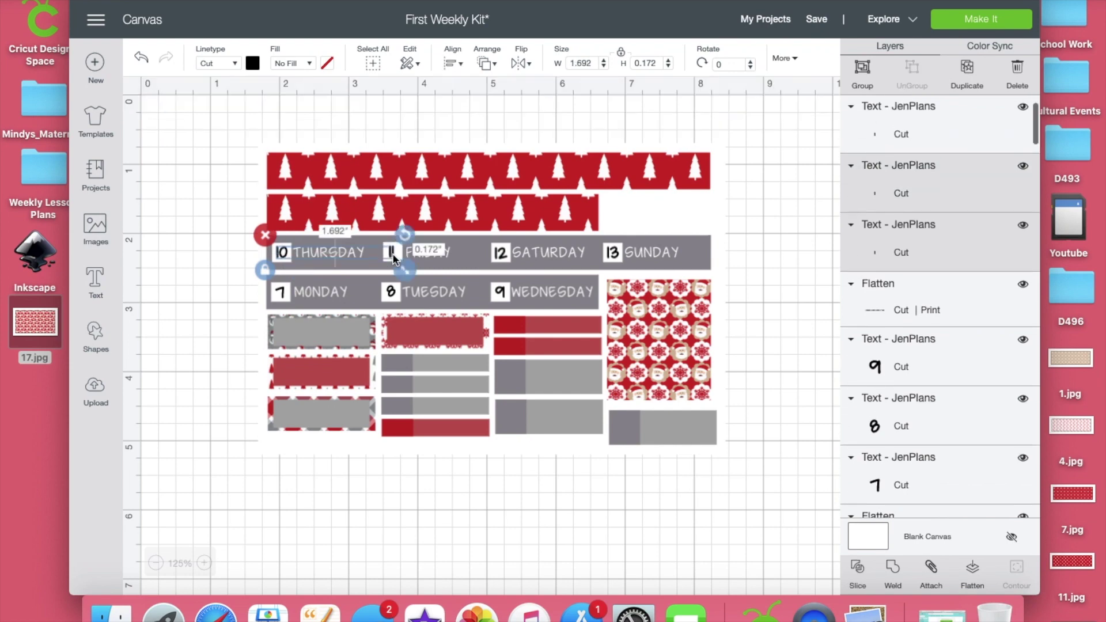
{"action": "left_click", "coordinate": [502, 258], "text": "shift"}
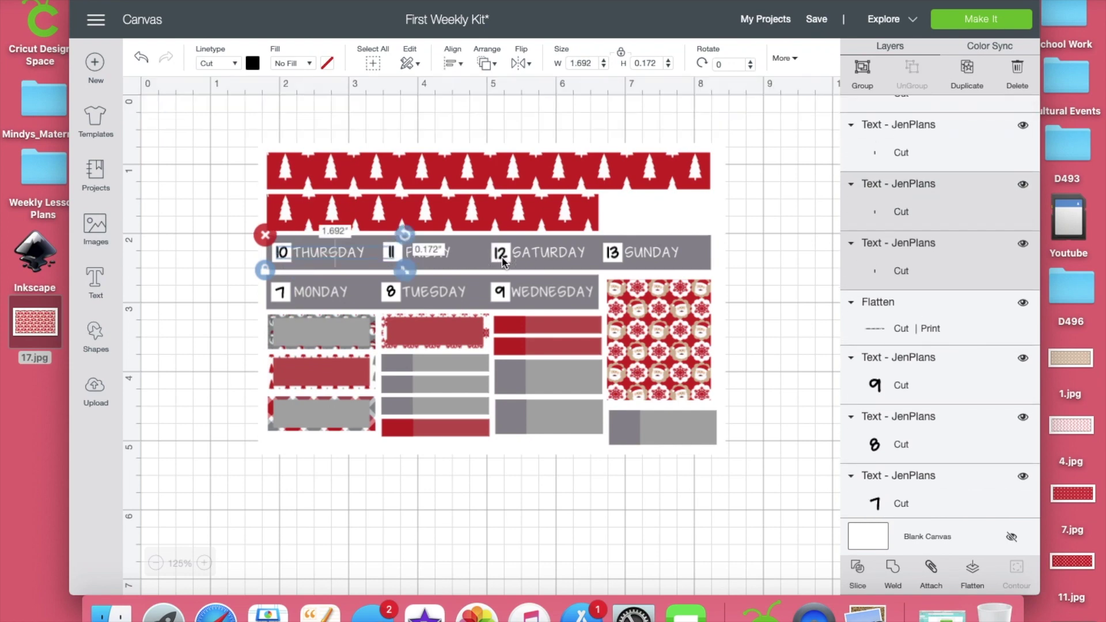
{"action": "left_click", "coordinate": [619, 258], "text": "shift"}
{"action": "left_click", "coordinate": [691, 257], "text": "shift"}
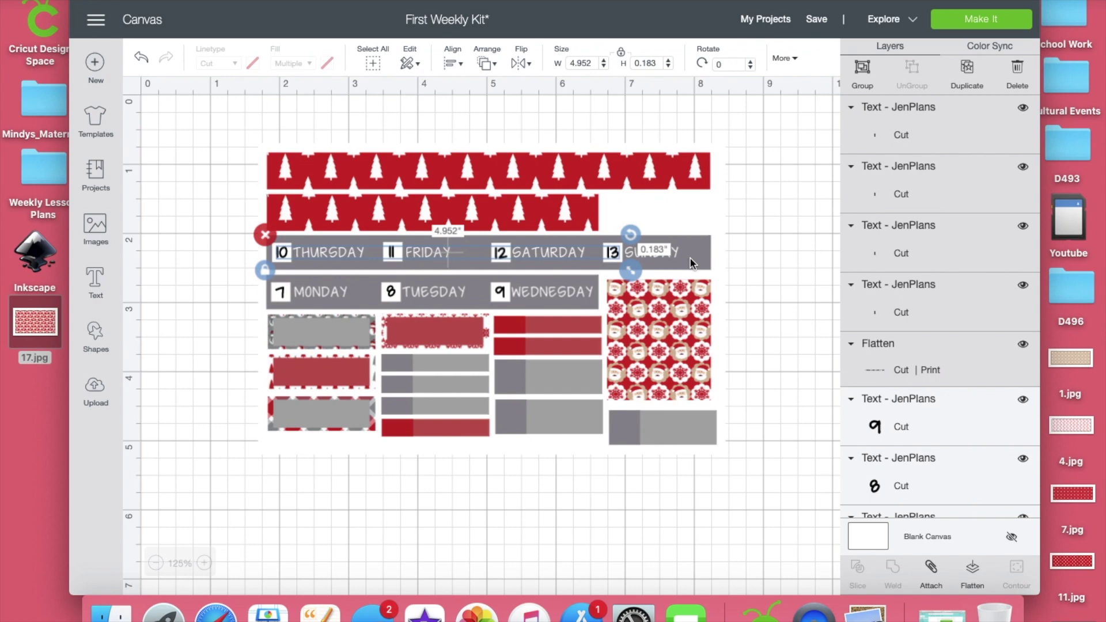
{"action": "left_click", "coordinate": [973, 572]}
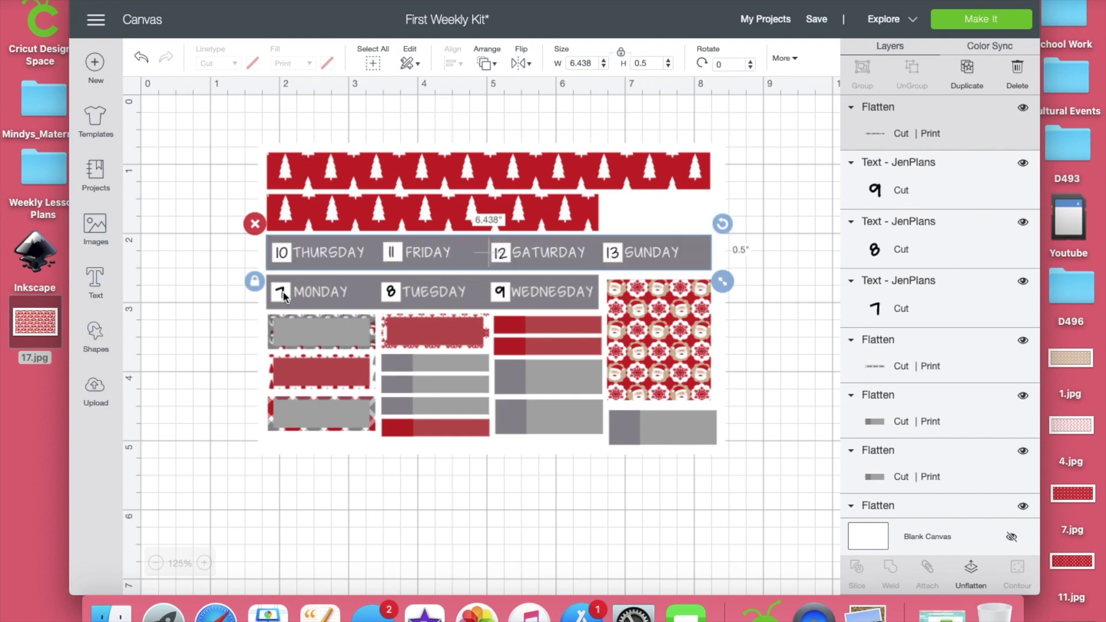
{"action": "left_click", "coordinate": [283, 296], "text": "shift"}
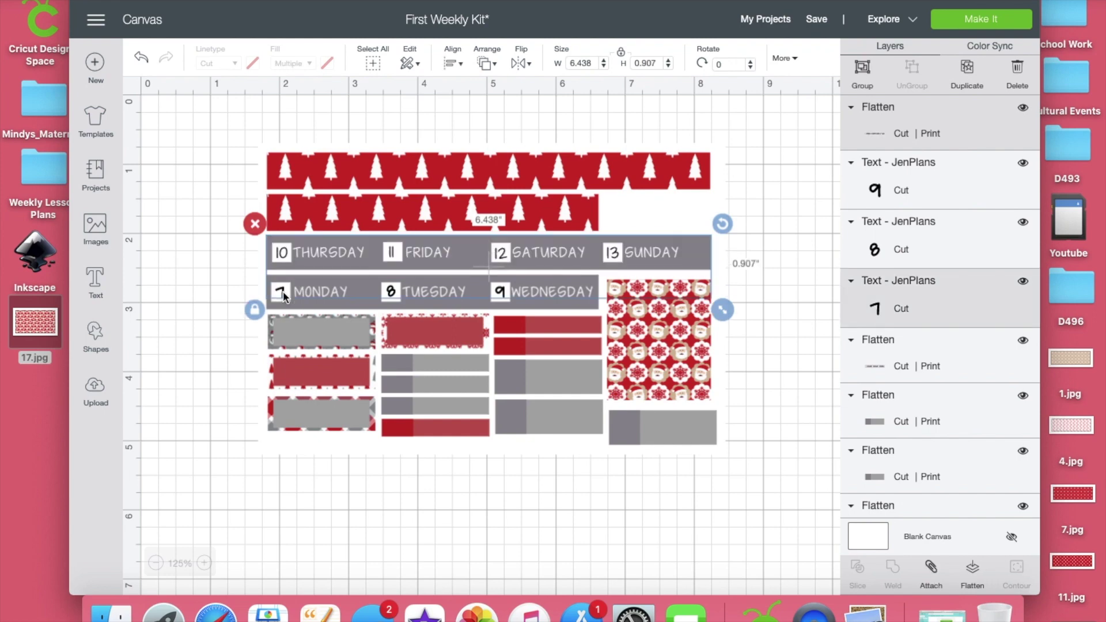
{"action": "left_click", "coordinate": [233, 303]}
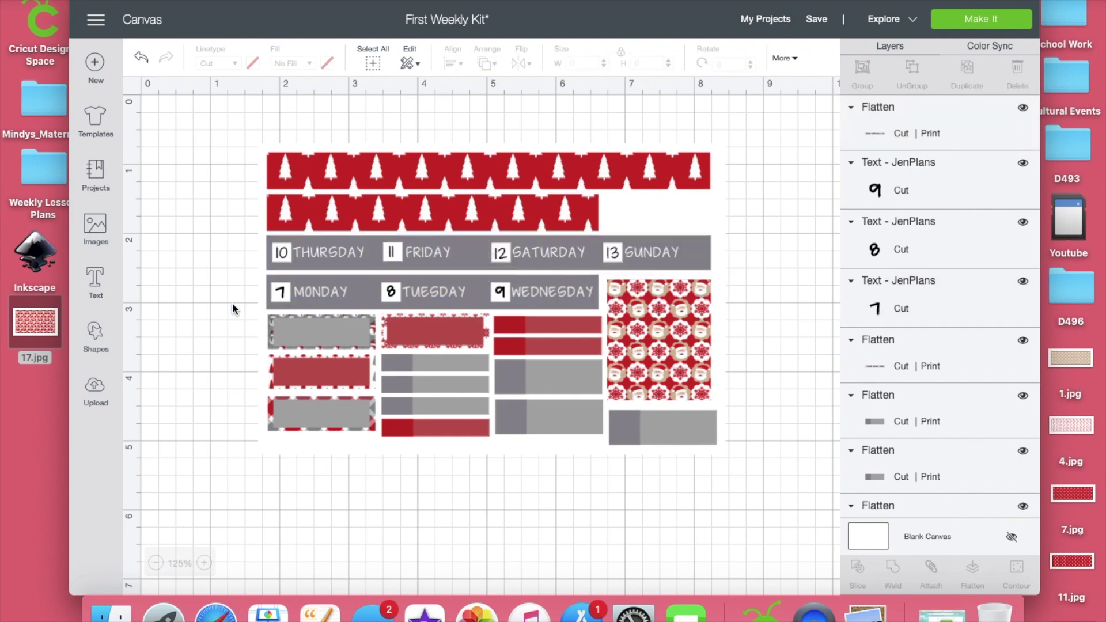
- Flatten the numbers 7, 8 and 9 onto the MONDAY to WEDNESDAY header strip
{"action": "double_click", "coordinate": [283, 294]}
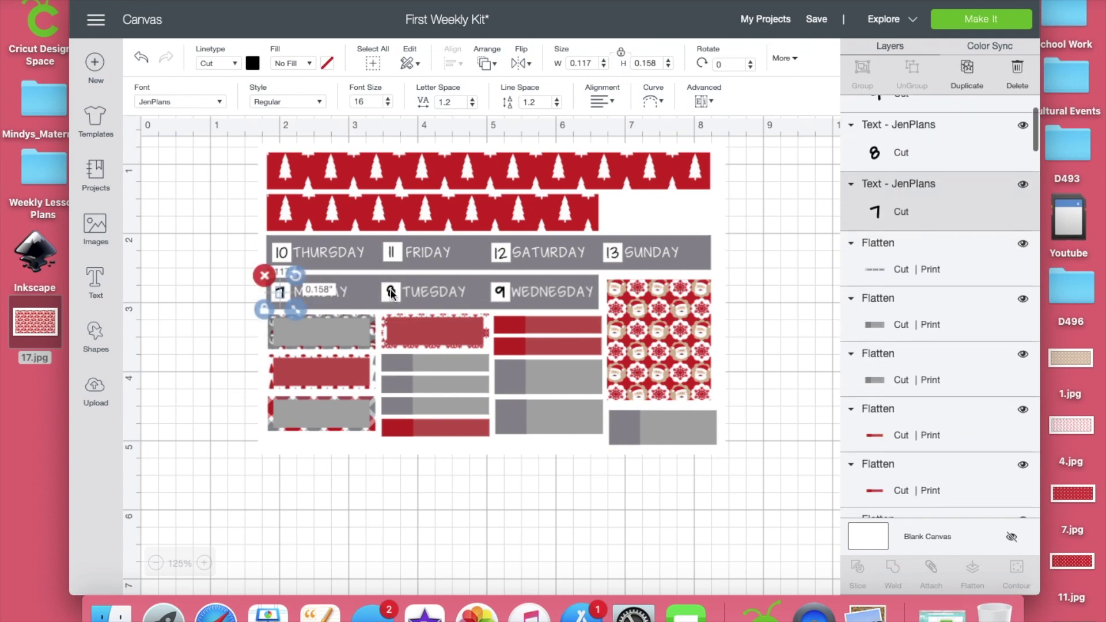
{"action": "left_click", "coordinate": [391, 293], "text": "shift"}
{"action": "left_click", "coordinate": [499, 292], "text": "shift"}
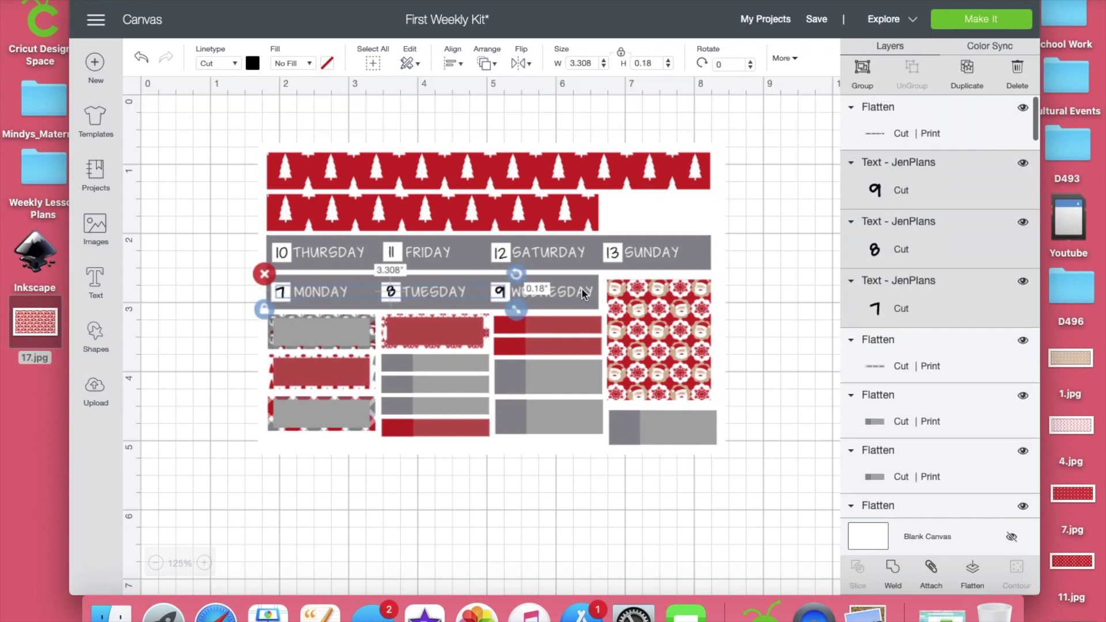
{"action": "left_click", "coordinate": [584, 294], "text": "shift"}
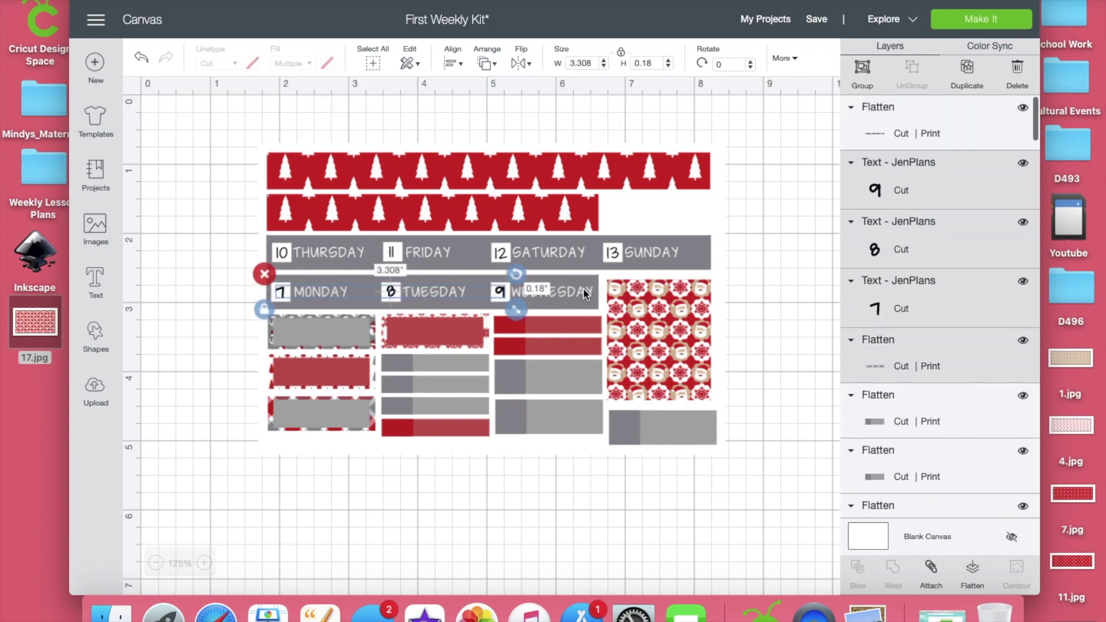
{"action": "left_click", "coordinate": [973, 577]}
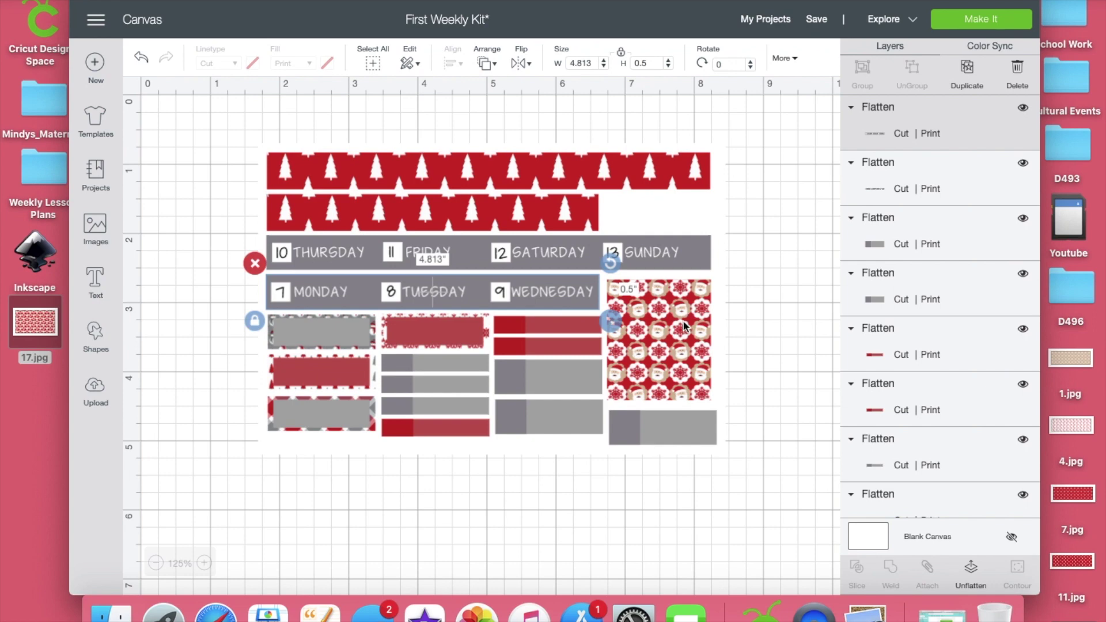
- Unflatten the THURSDAY to SUNDAY header strip through both flattened levels into its separate number, text and square layers
{"action": "left_click", "coordinate": [698, 247]}
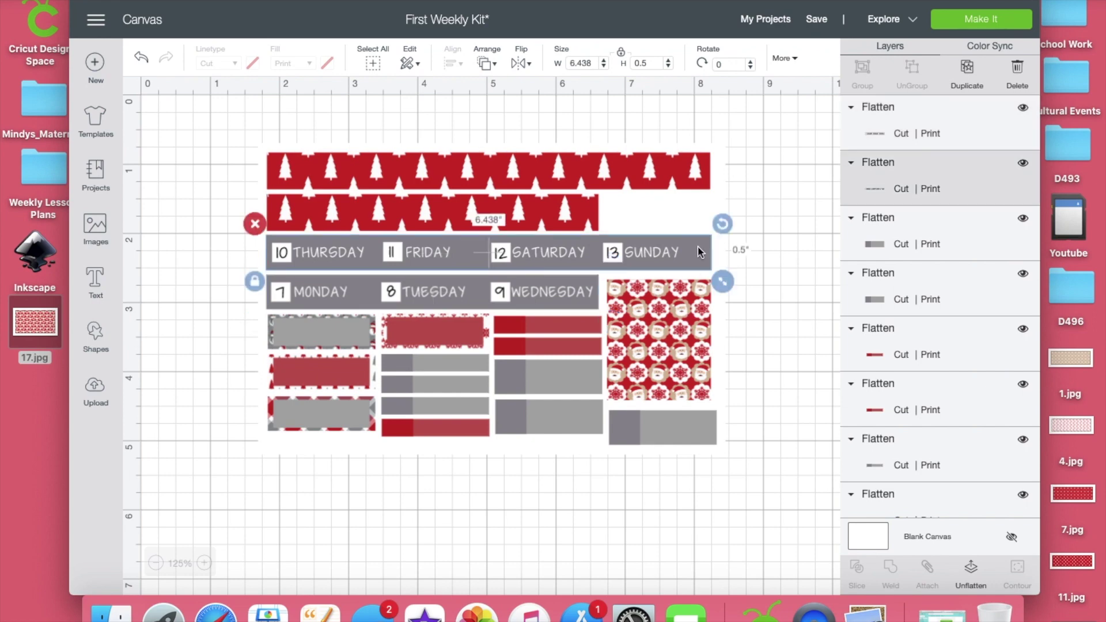
{"action": "left_click", "coordinate": [971, 571]}
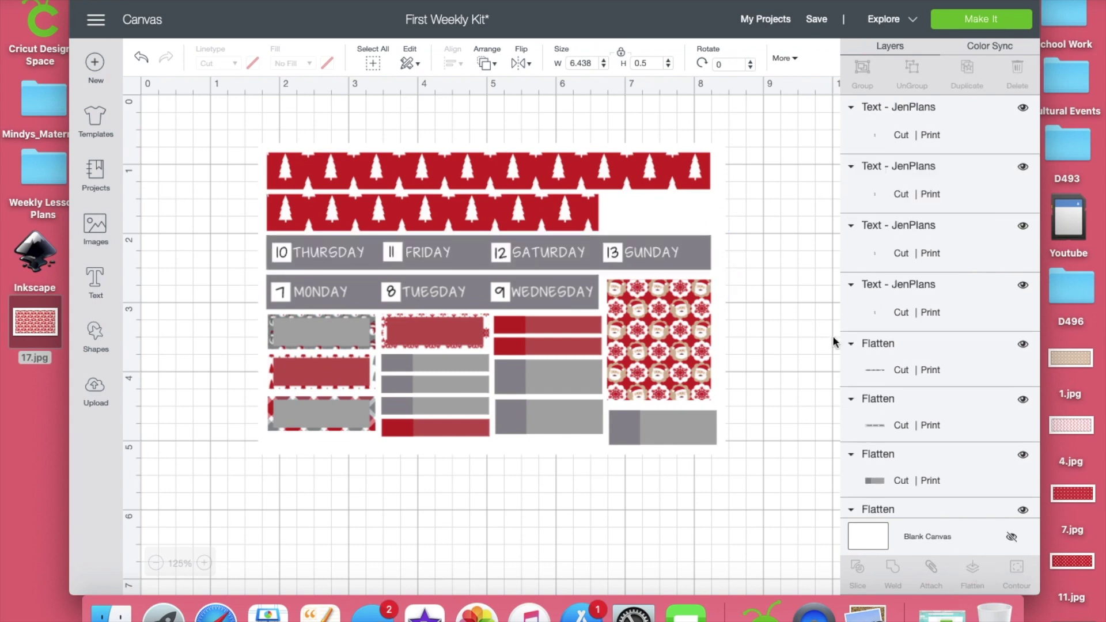
{"action": "left_click", "coordinate": [692, 246]}
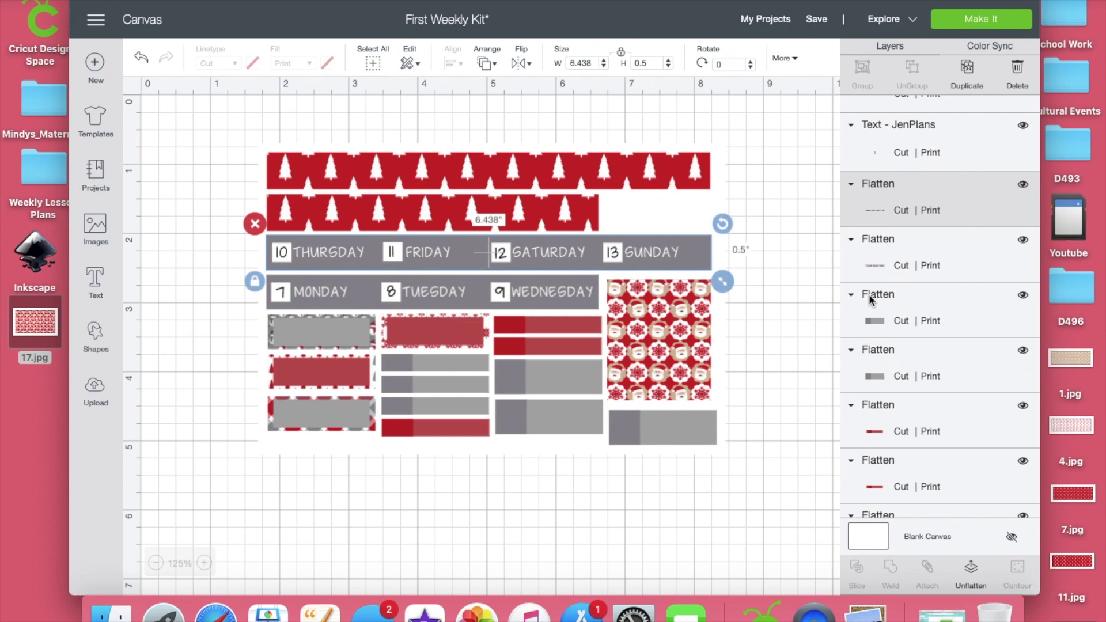
{"action": "left_click", "coordinate": [972, 573]}
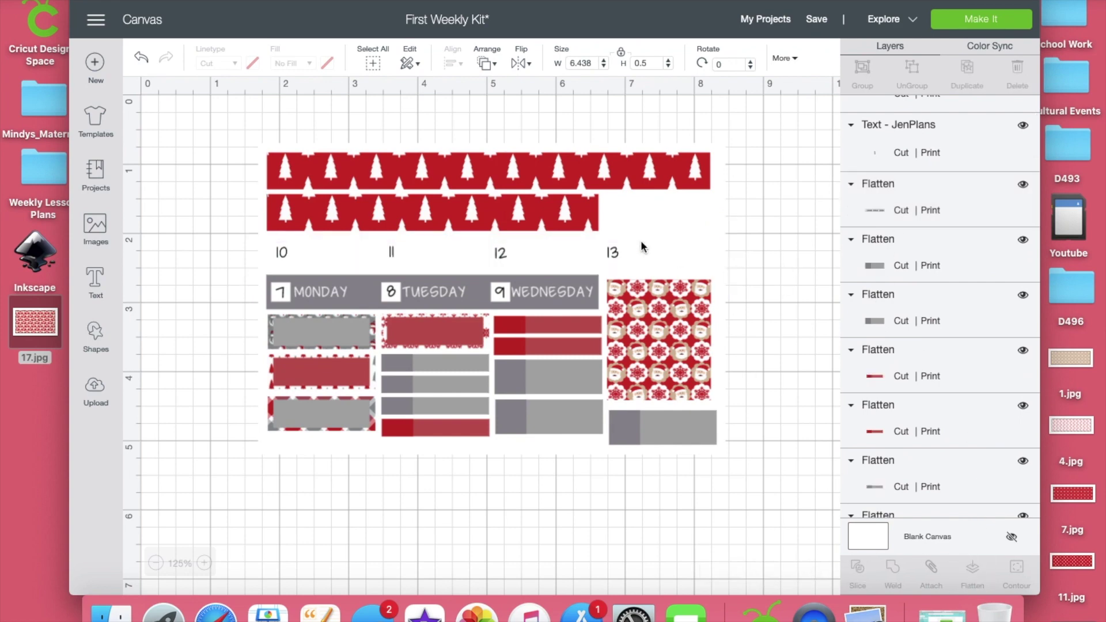
{"action": "key", "text": "super+z"}
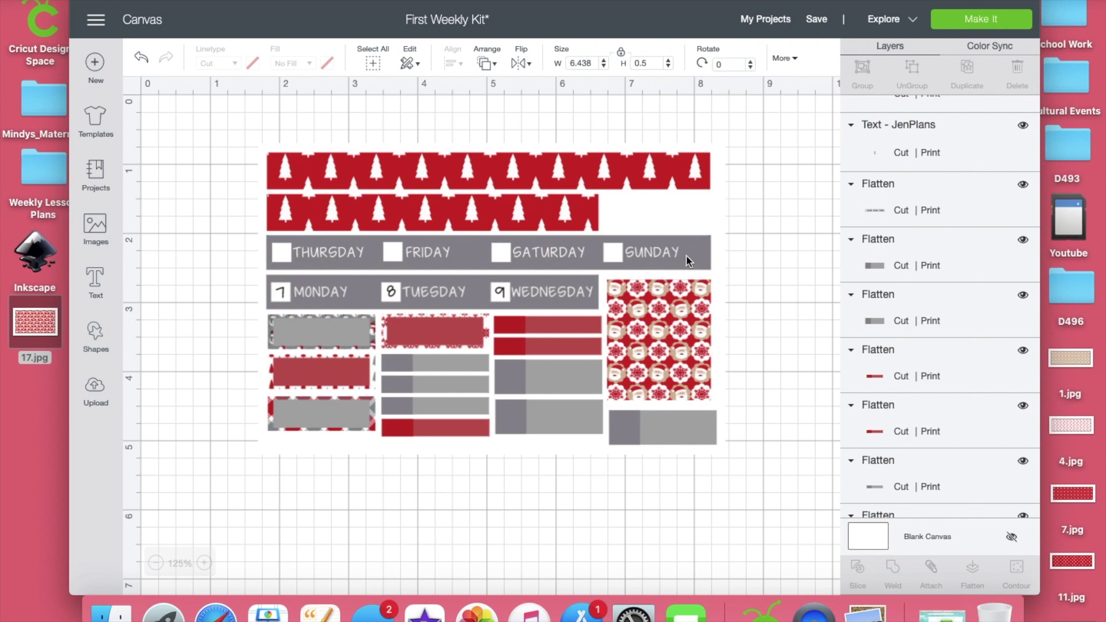
- Select the grey base rectangle of the THURSDAY to SUNDAY strip, then uncover the desktop and select the ColorSnapper2 app
{"action": "left_click", "coordinate": [702, 248]}
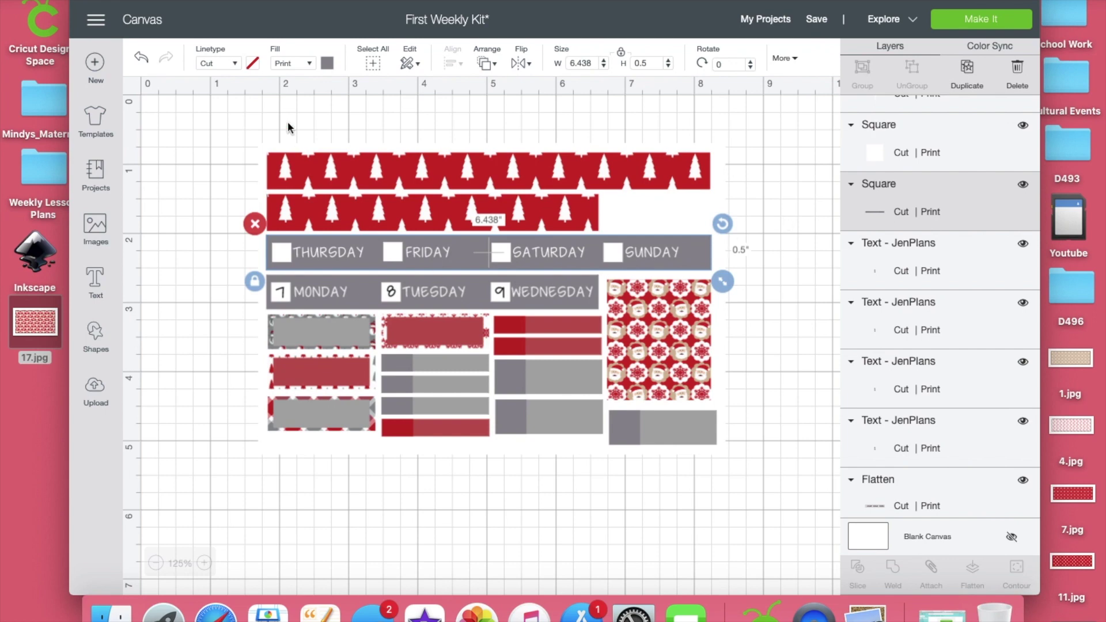
{"action": "left_click_drag", "start_coordinate": [70, 69], "coordinate": [161, 68]}
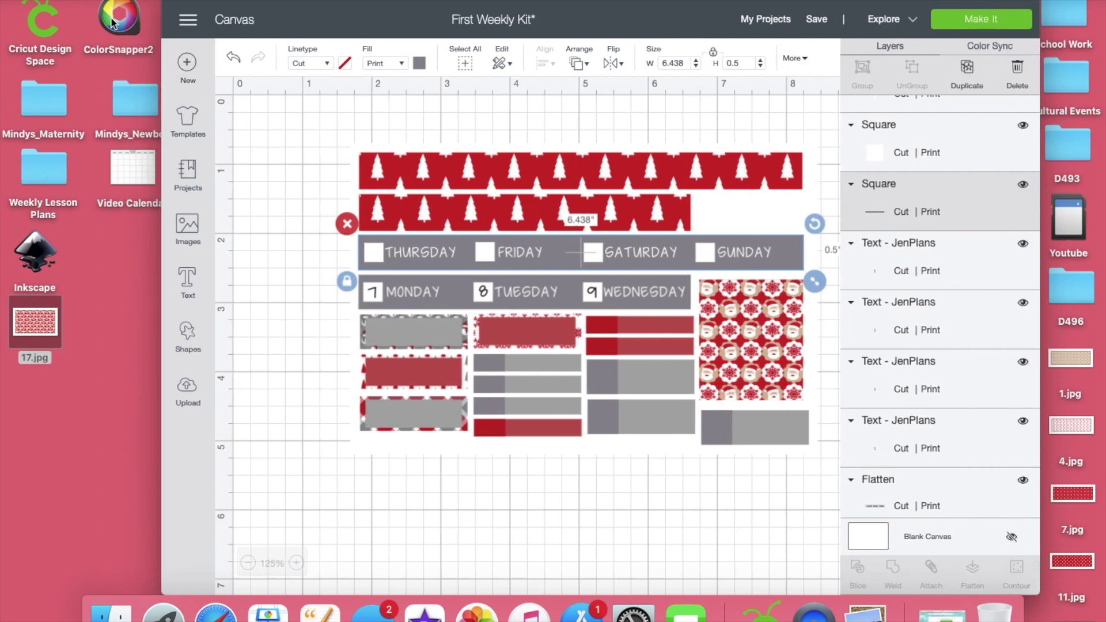
{"action": "left_click", "coordinate": [124, 46]}
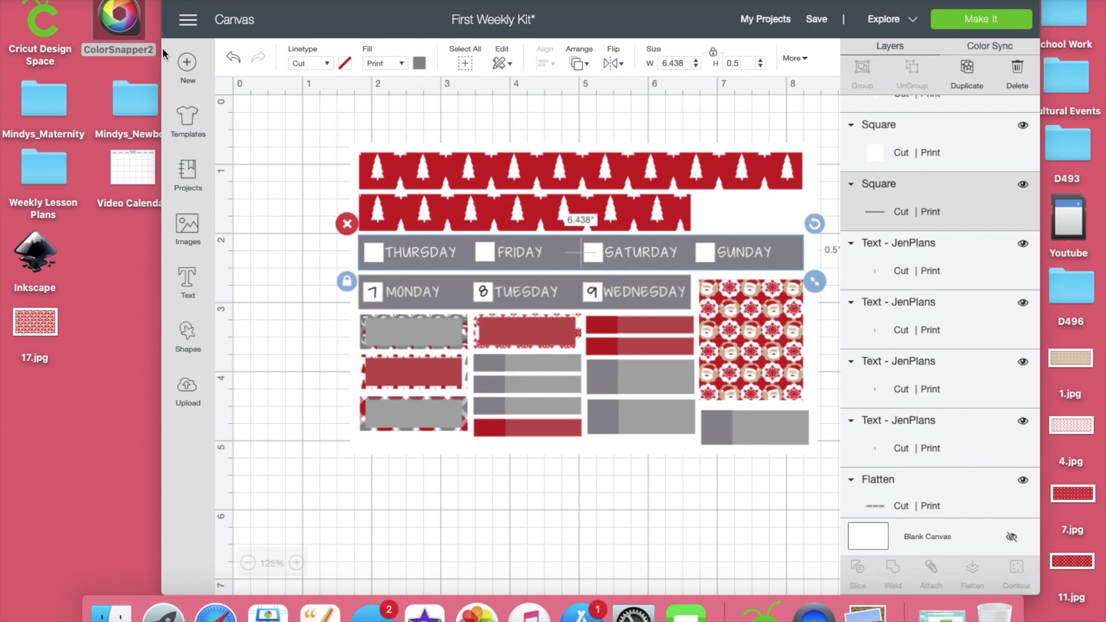
- Widen the design window, then sample the tan from the Santa pattern with ColorSnapper in Generic Hex format, d3b89b
{"action": "left_click_drag", "start_coordinate": [163, 50], "coordinate": [83, 38]}
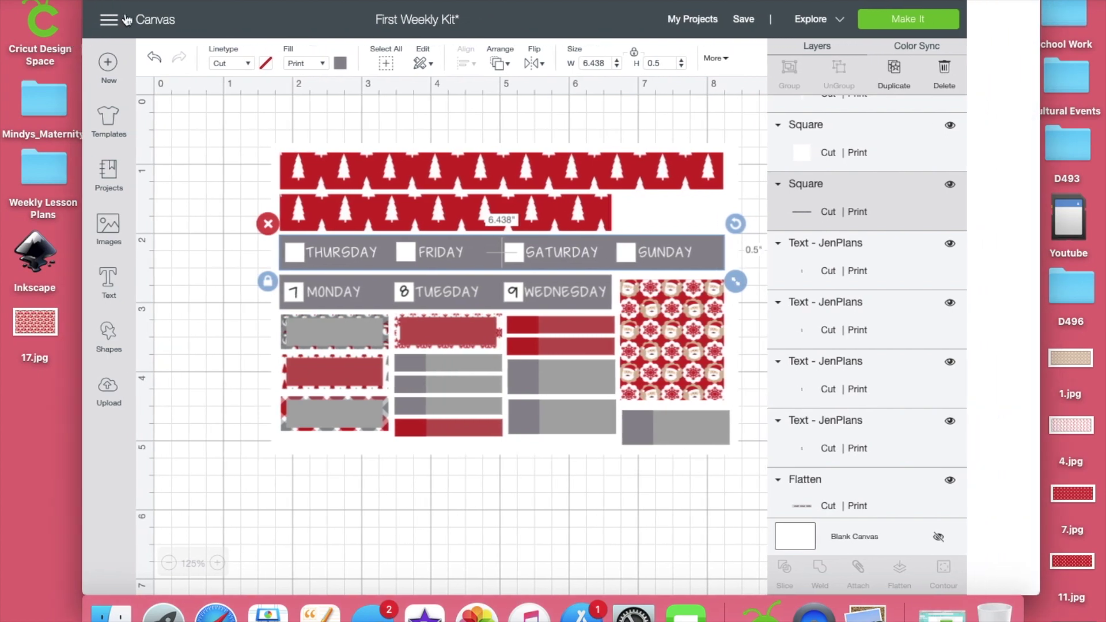
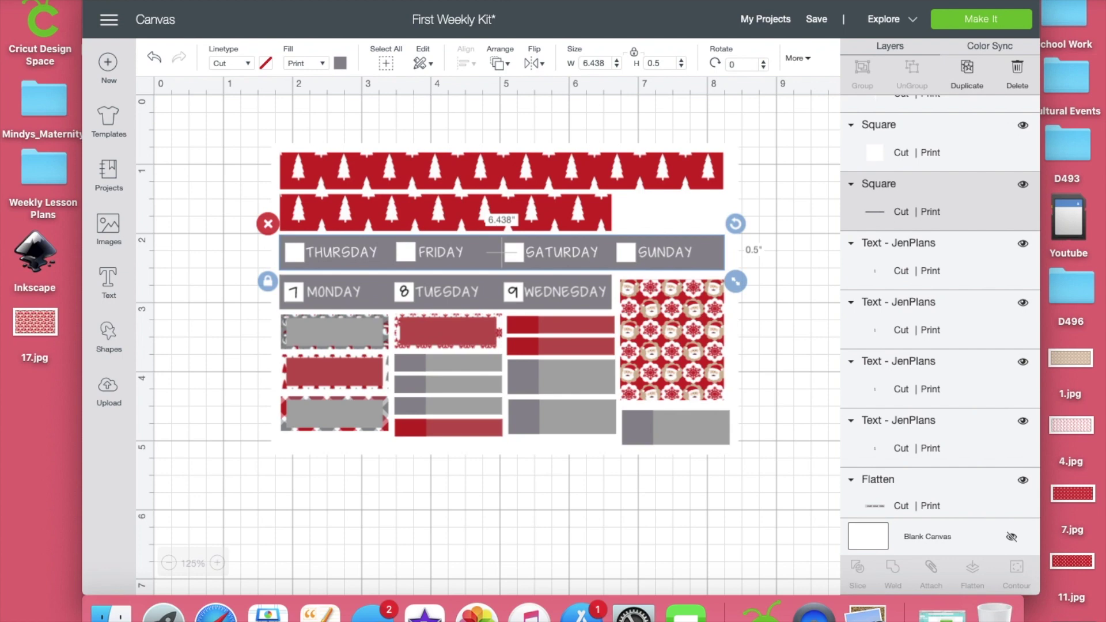
{"action": "left_click", "coordinate": [805, 0]}
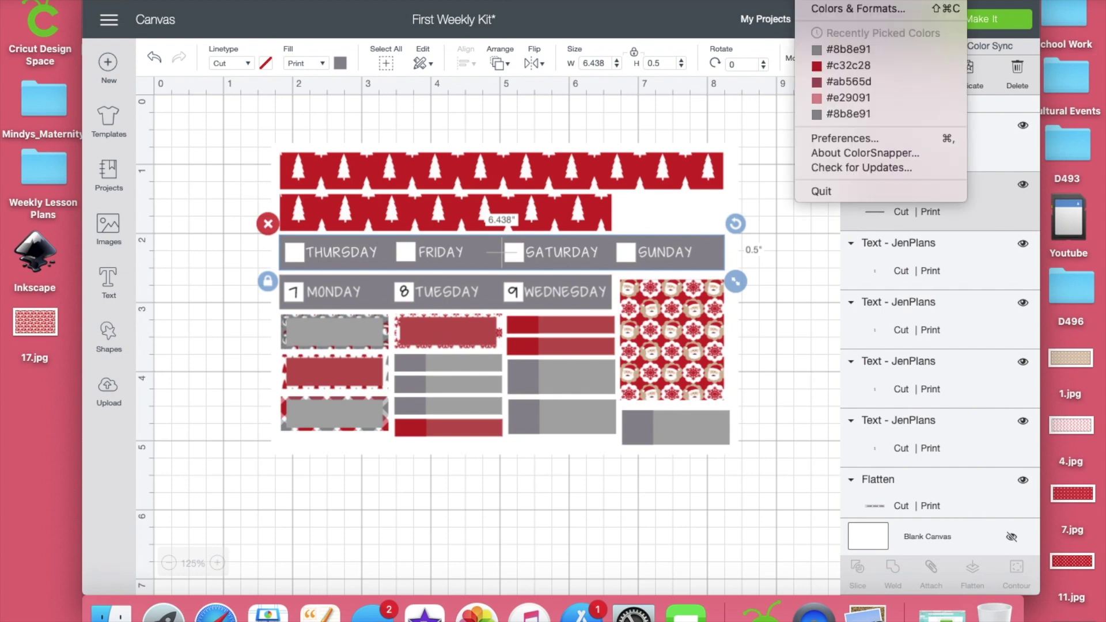
{"action": "left_click", "coordinate": [825, 8]}
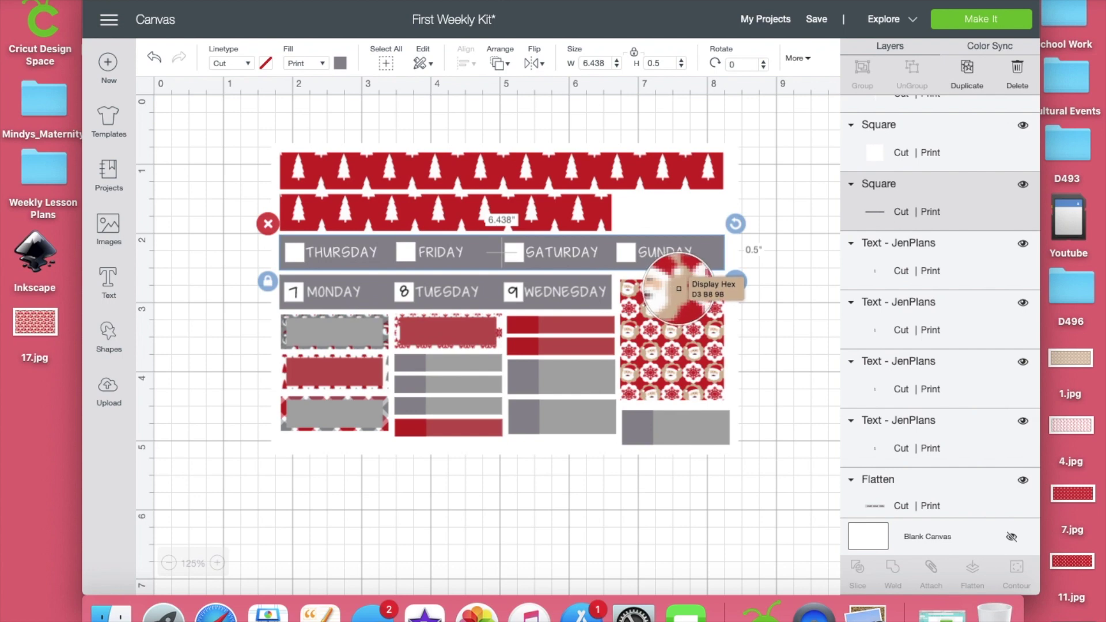
{"action": "left_click", "coordinate": [679, 288]}
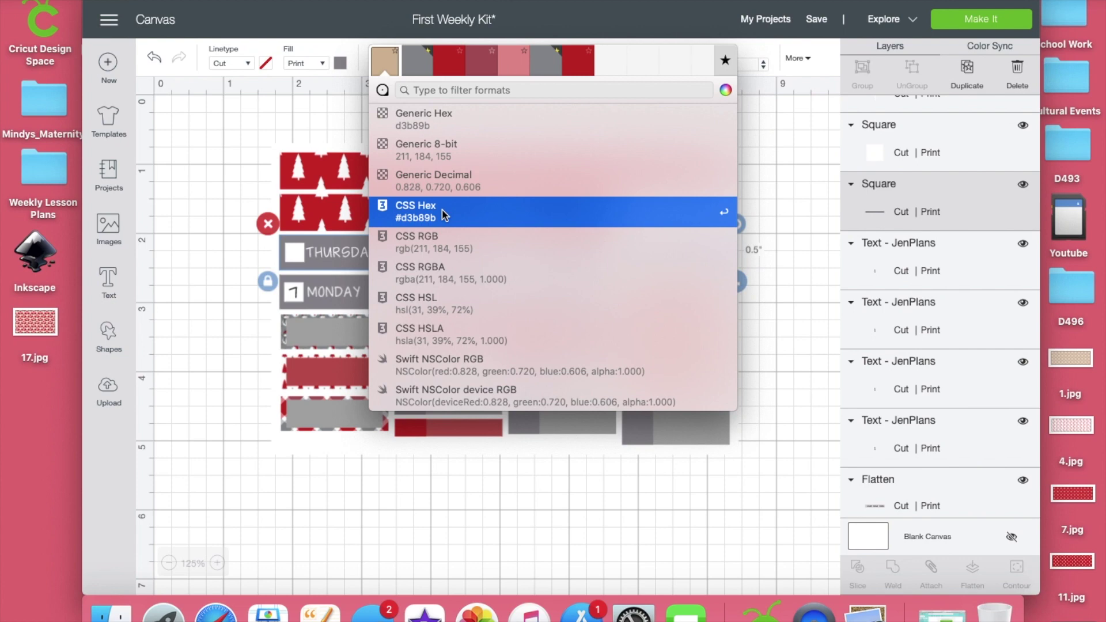
{"action": "left_click", "coordinate": [410, 126]}
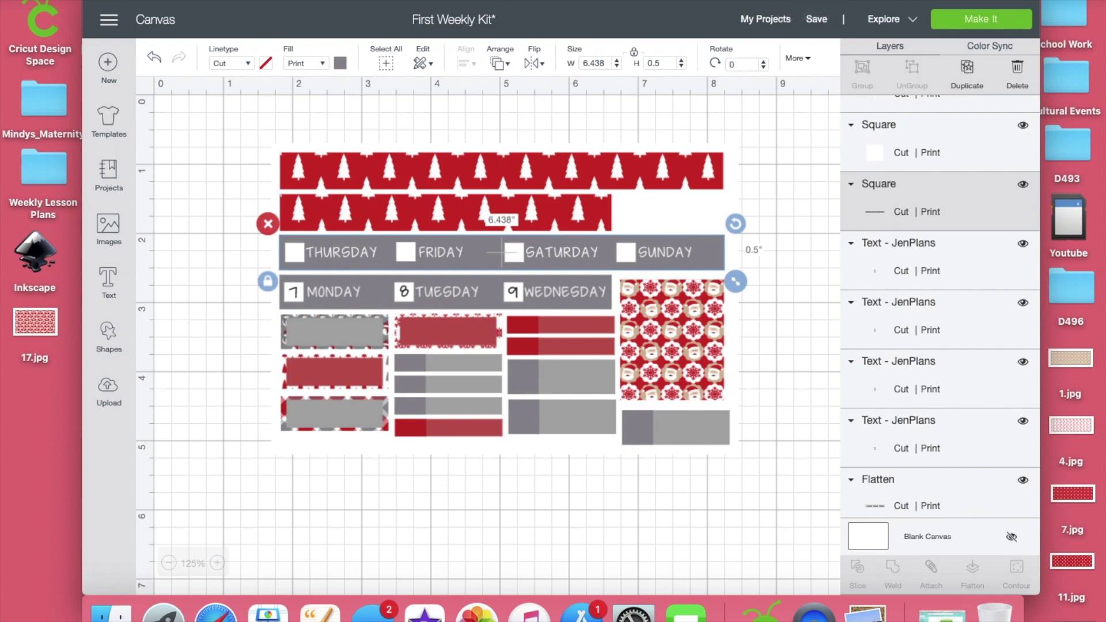
- Try the Generic 8-bit format for the sampled tan colour in ColorSnapper
{"action": "left_click", "coordinate": [804, 0]}
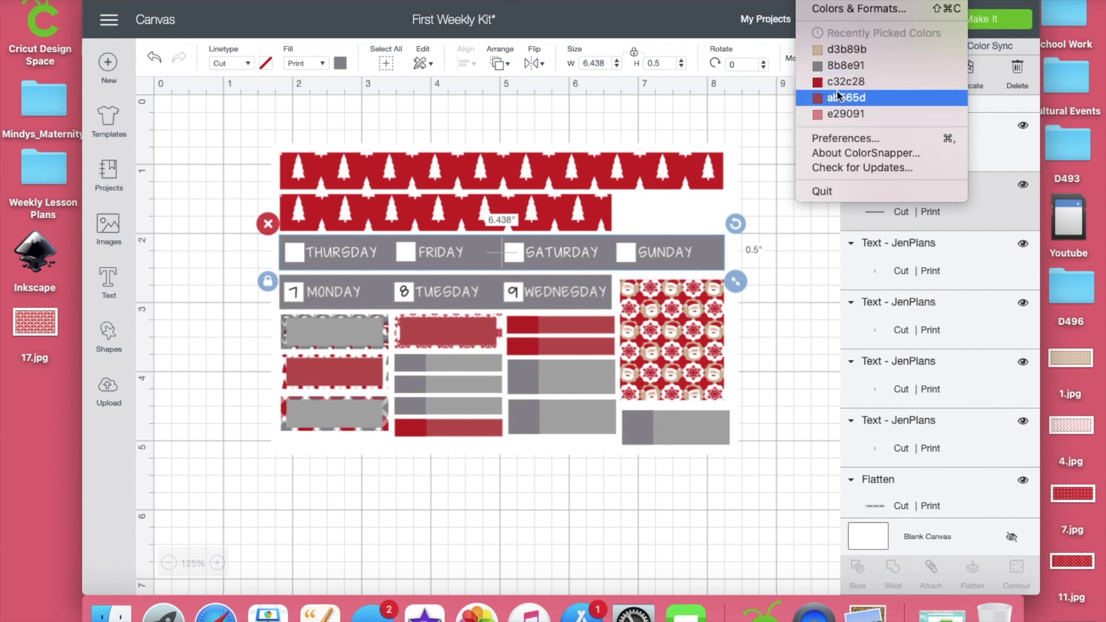
{"action": "left_click", "coordinate": [857, 8]}
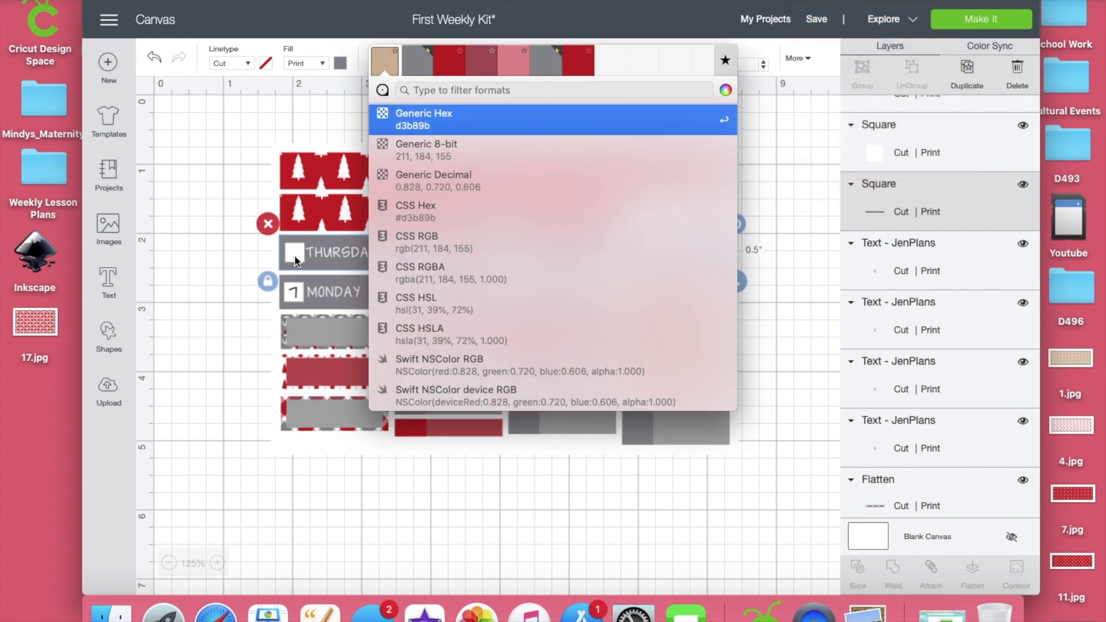
{"action": "left_click", "coordinate": [405, 158]}
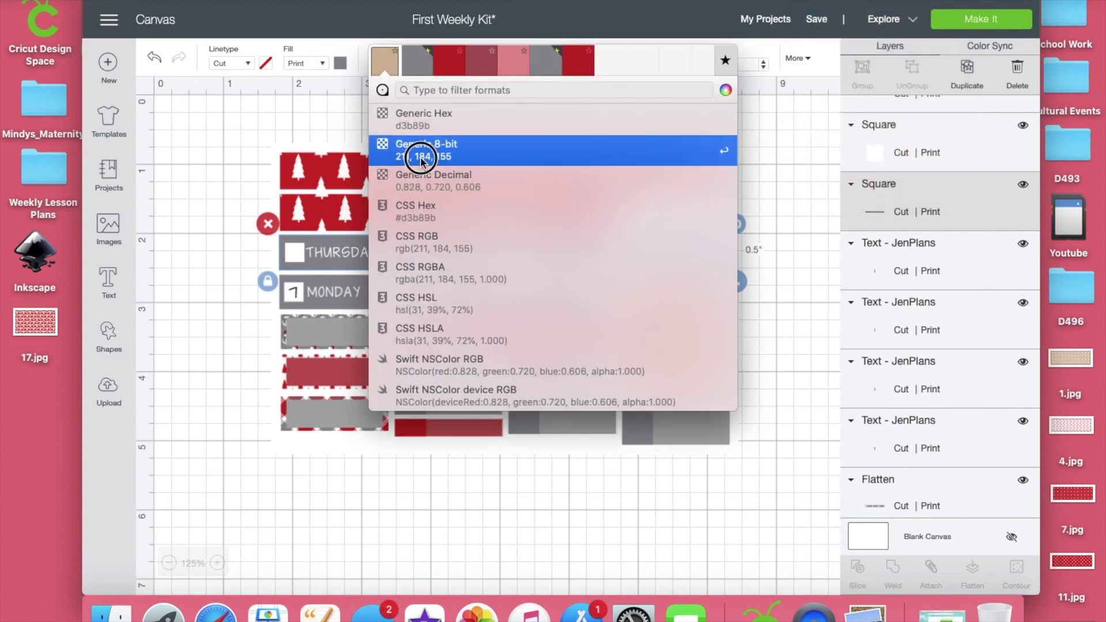
- Set the sampled tan's colour format to CSS Hex and check the recently picked colours
{"action": "left_click", "coordinate": [806, 1]}
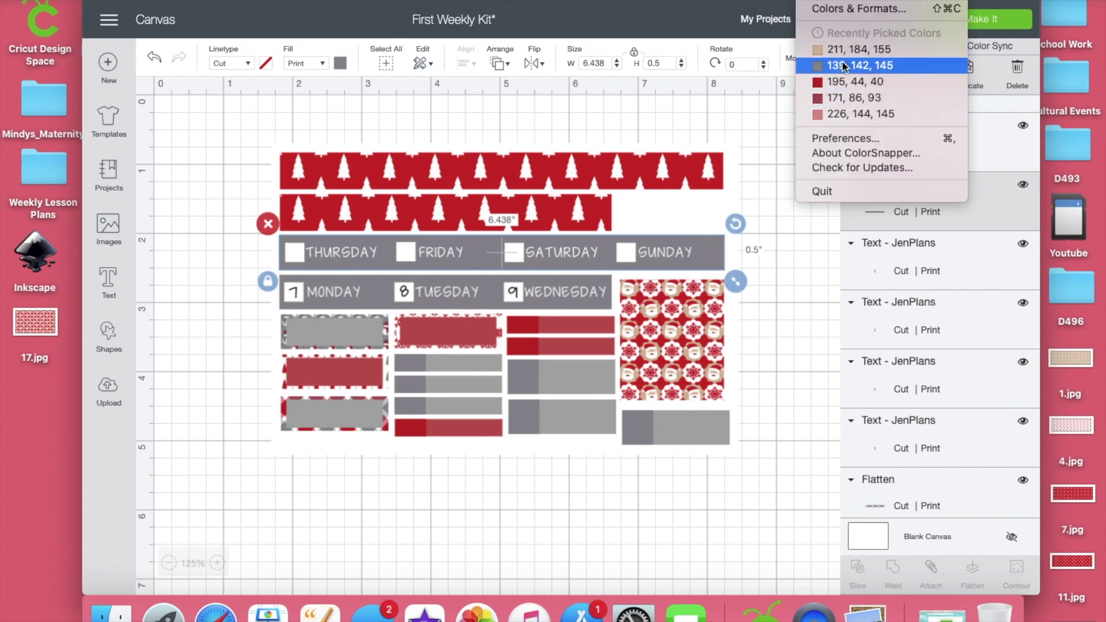
{"action": "left_click", "coordinate": [827, 10]}
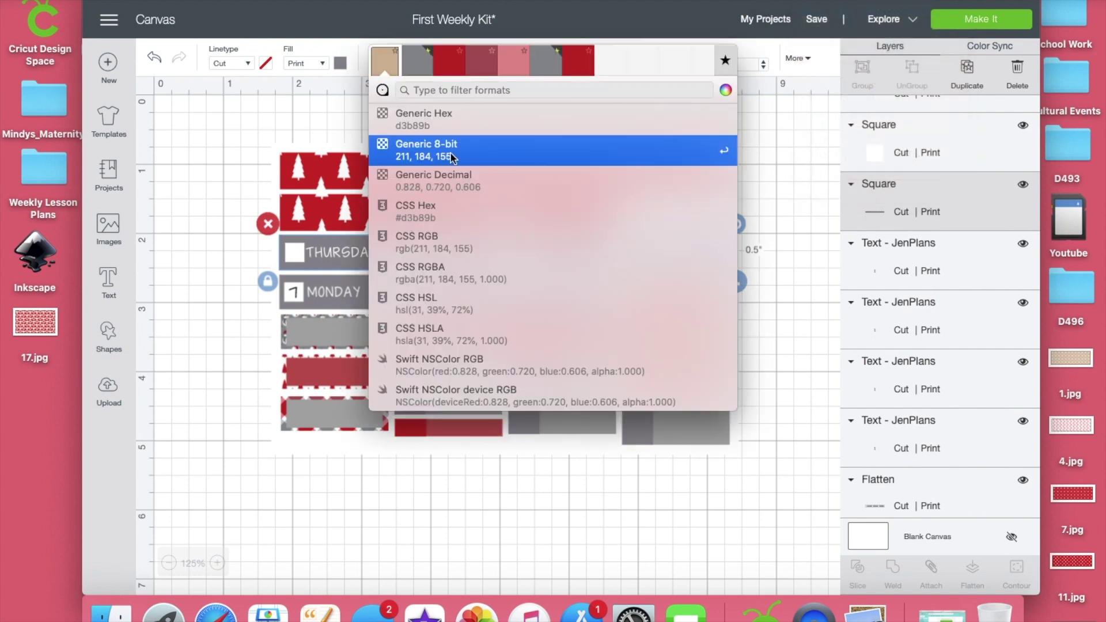
{"action": "left_click", "coordinate": [424, 212]}
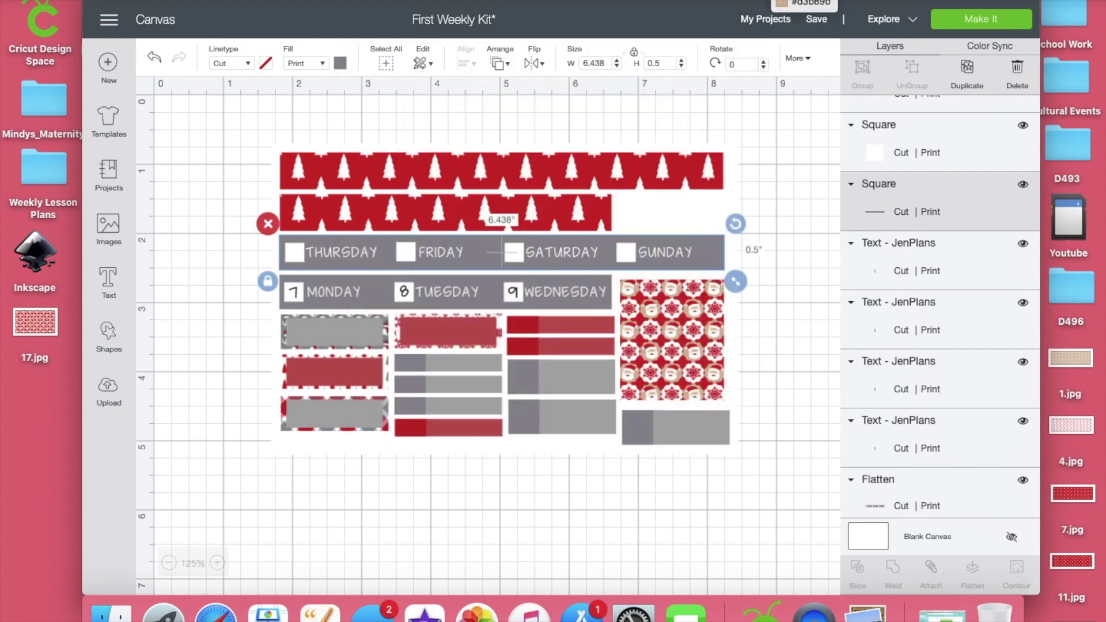
{"action": "left_click", "coordinate": [806, 2]}
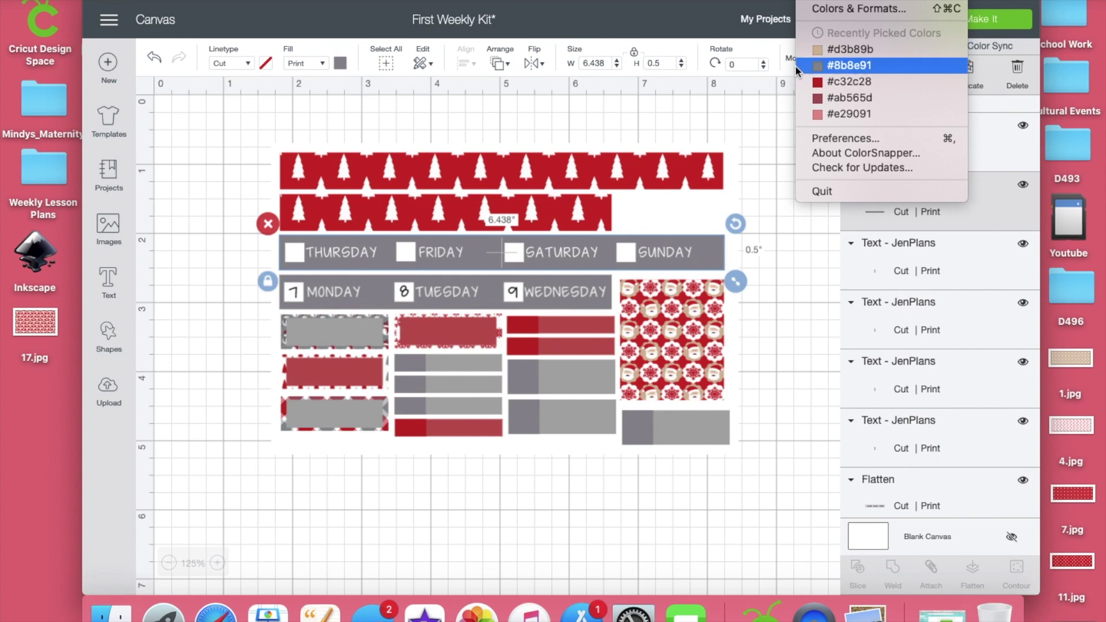
{"action": "left_click", "coordinate": [278, 103]}
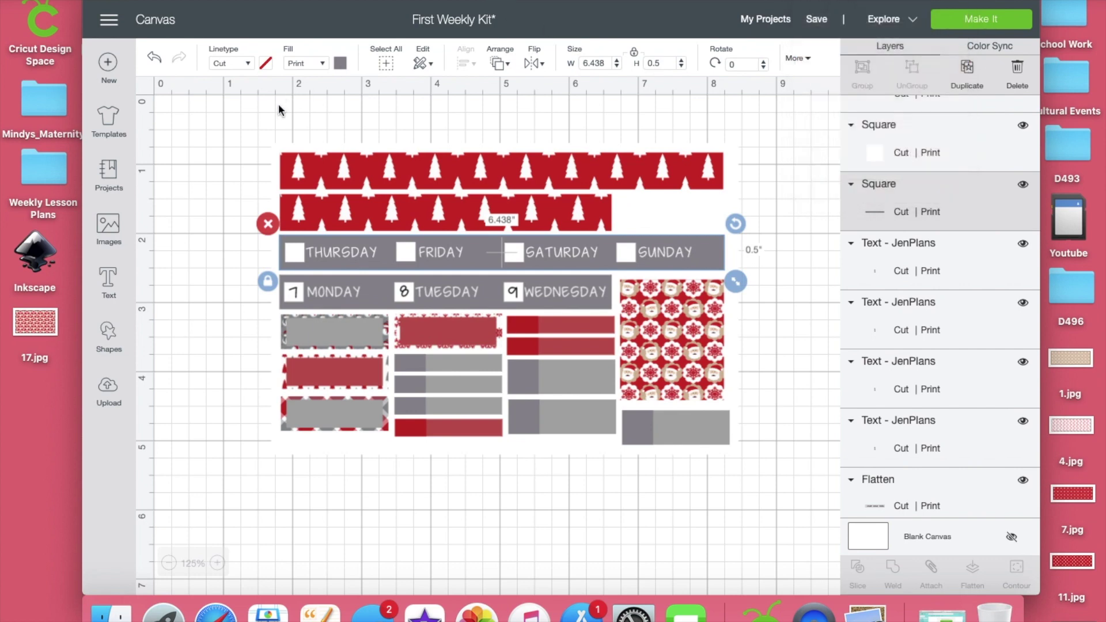
- Set the print fill of the Thursday to Sunday header bar to the custom colour #d3b89b
{"action": "left_click", "coordinate": [343, 62]}
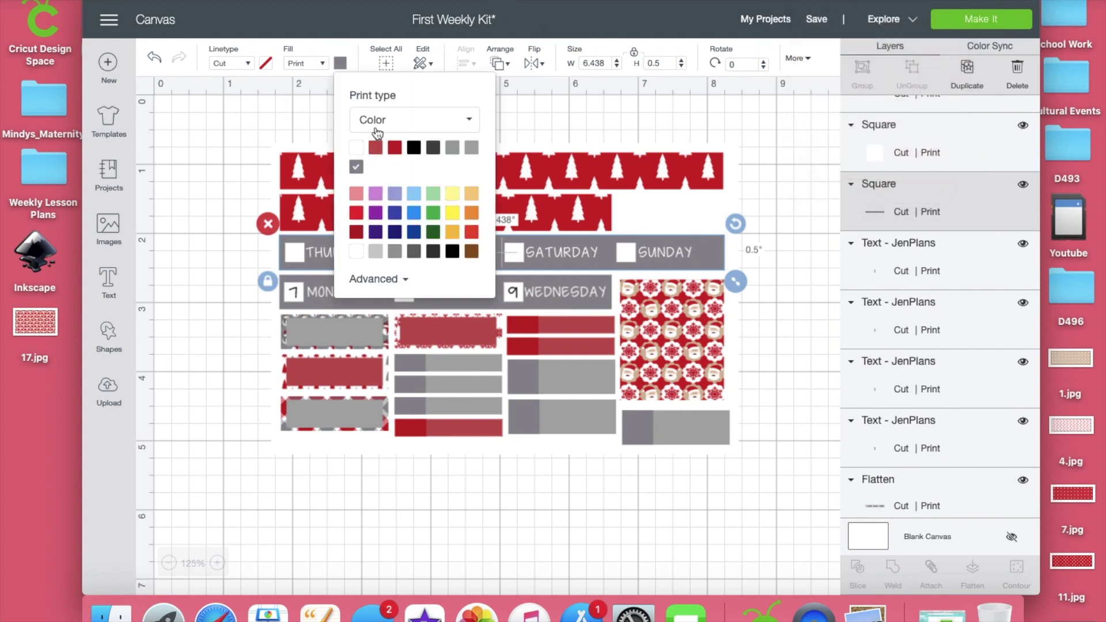
{"action": "left_click", "coordinate": [390, 281]}
{"action": "left_click", "coordinate": [438, 459]}
{"action": "key", "text": "BackSpace"}
{"action": "key", "text": "BackSpace"}
{"action": "key", "text": "BackSpace"}
{"action": "key", "text": "BackSpace"}
{"action": "key", "text": "BackSpace"}
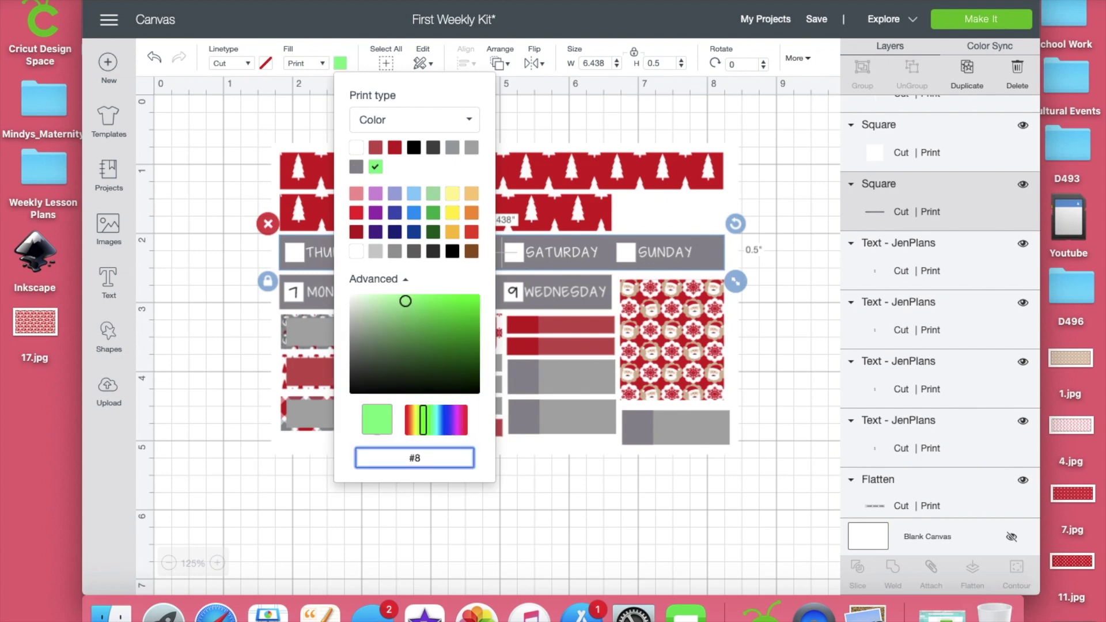
{"action": "type", "text": "d"}
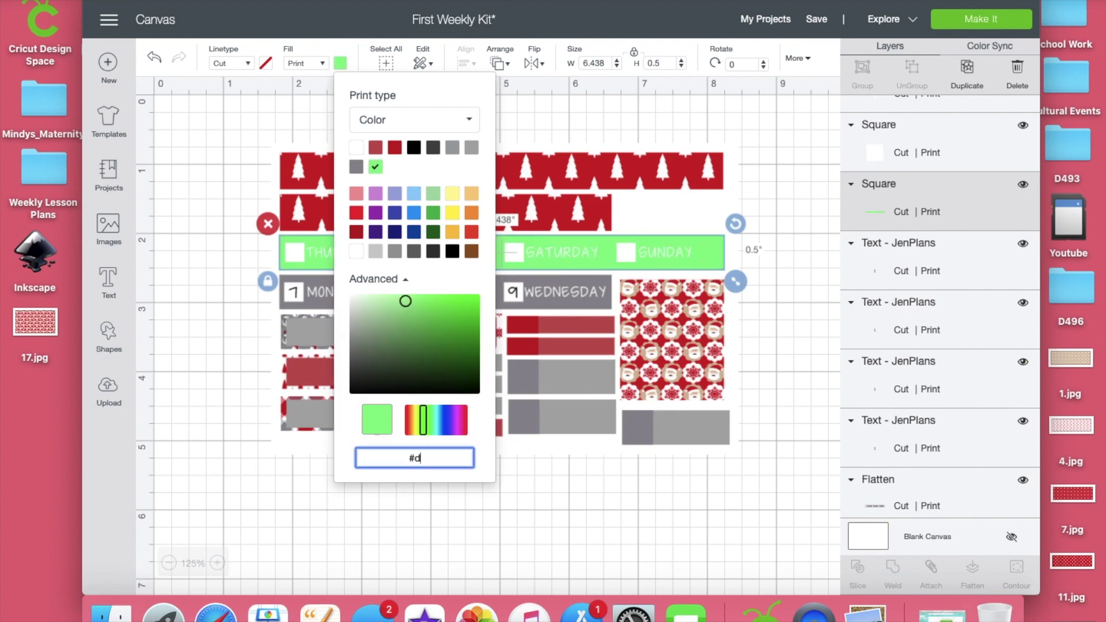
{"action": "type", "text": "3b89b"}
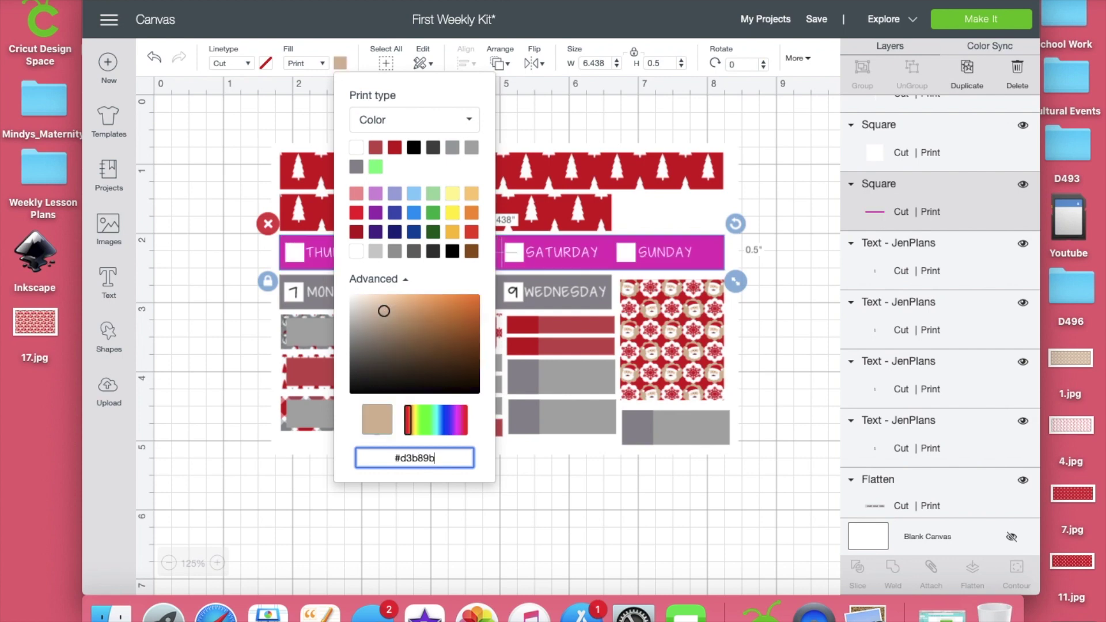
{"action": "left_click", "coordinate": [563, 476]}
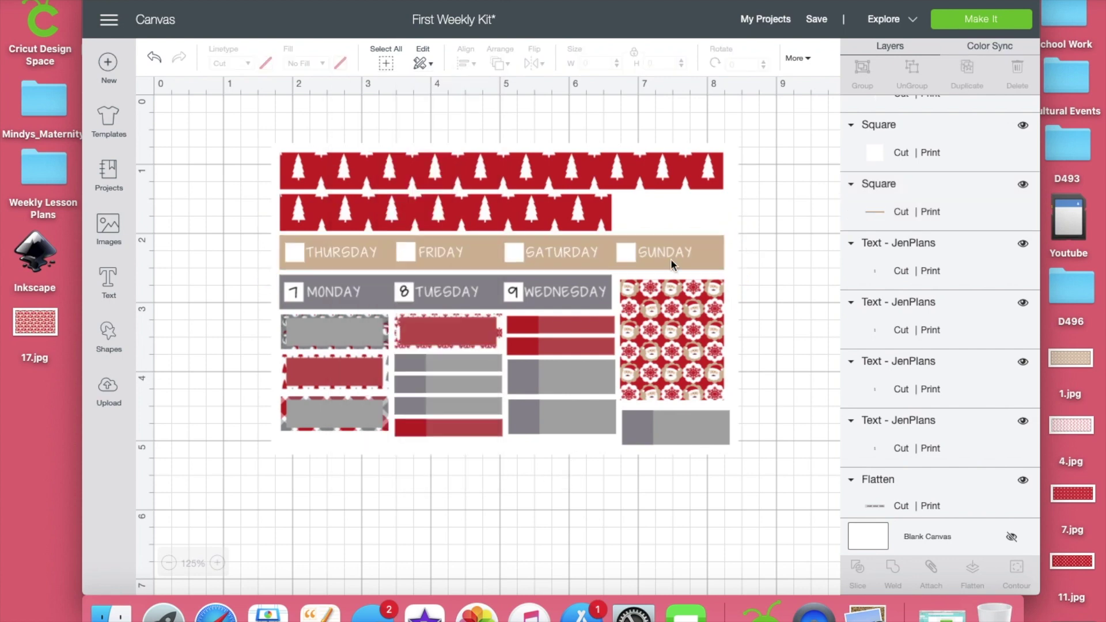
- Flatten the tan header bar together with its four white date squares and the Thursday to Sunday day names
{"action": "left_click", "coordinate": [555, 251]}
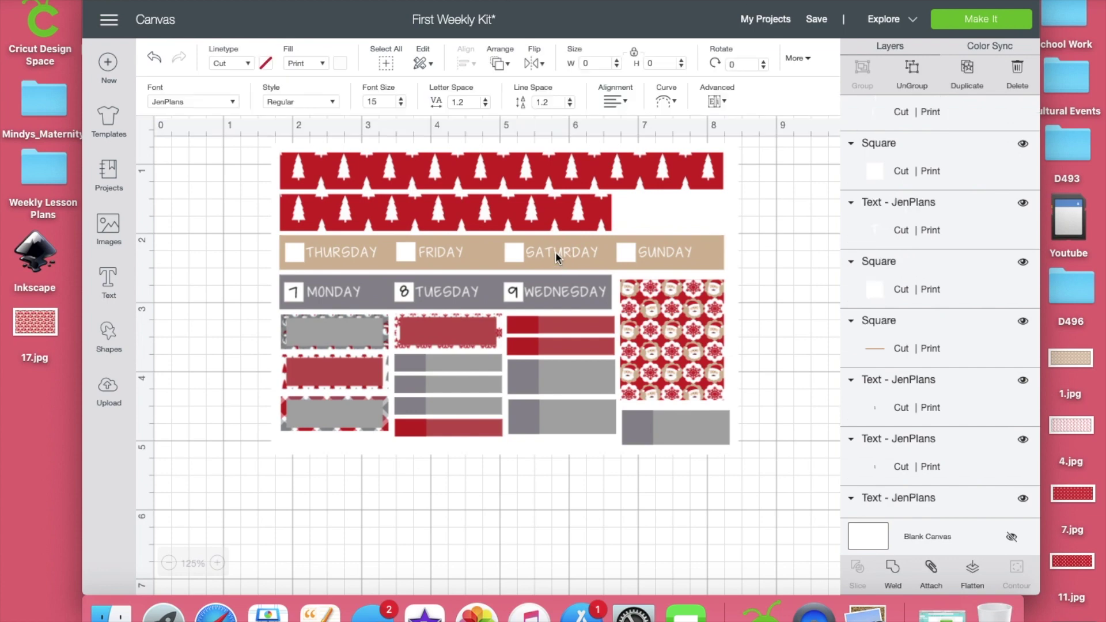
{"action": "left_click", "coordinate": [696, 249]}
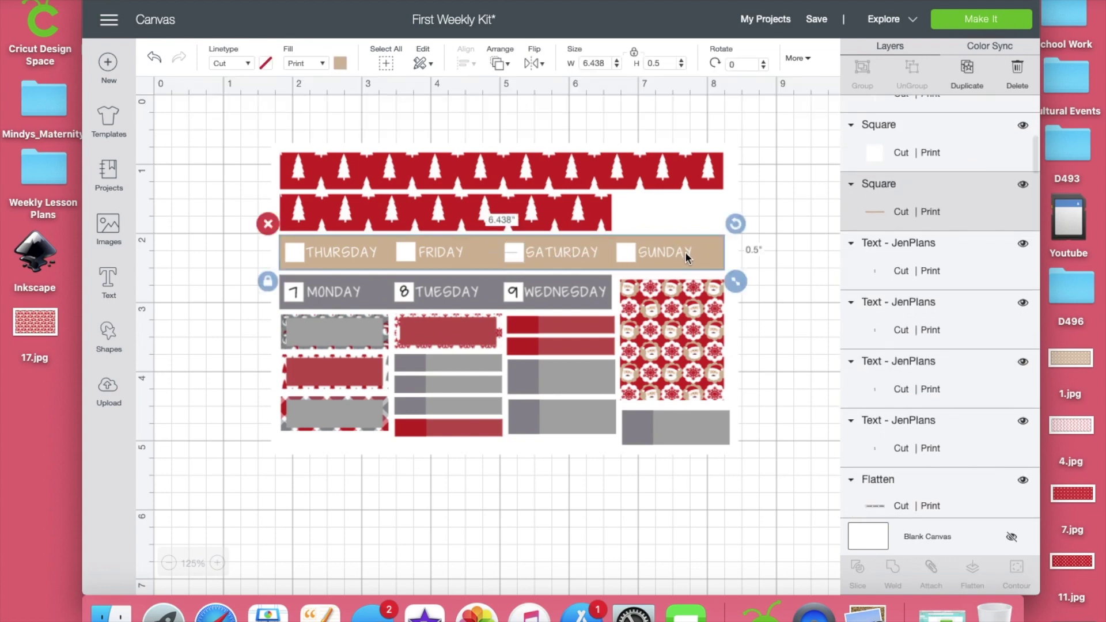
{"action": "left_click", "coordinate": [688, 252], "text": "shift"}
{"action": "left_click", "coordinate": [628, 253], "text": "shift"}
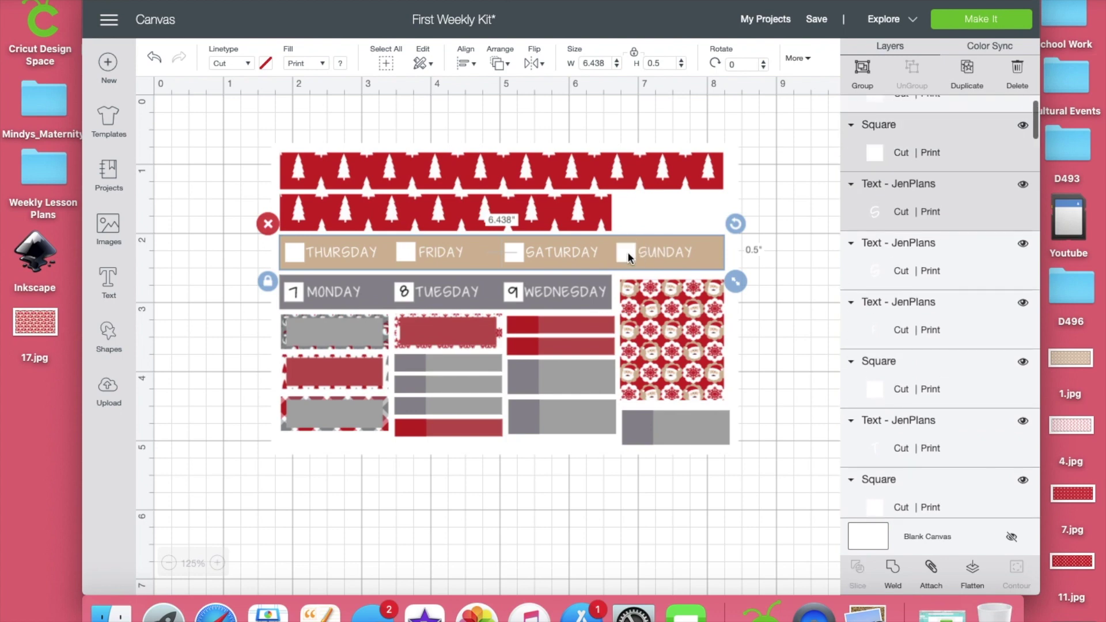
{"action": "left_click", "coordinate": [517, 252], "text": "shift"}
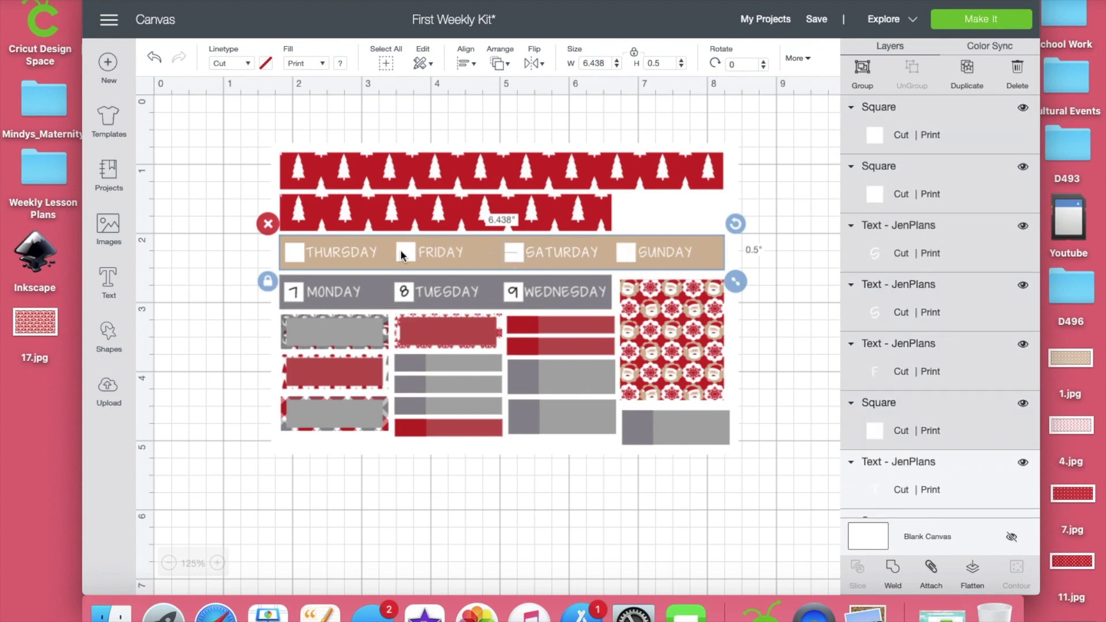
{"action": "left_click", "coordinate": [375, 252], "text": "shift"}
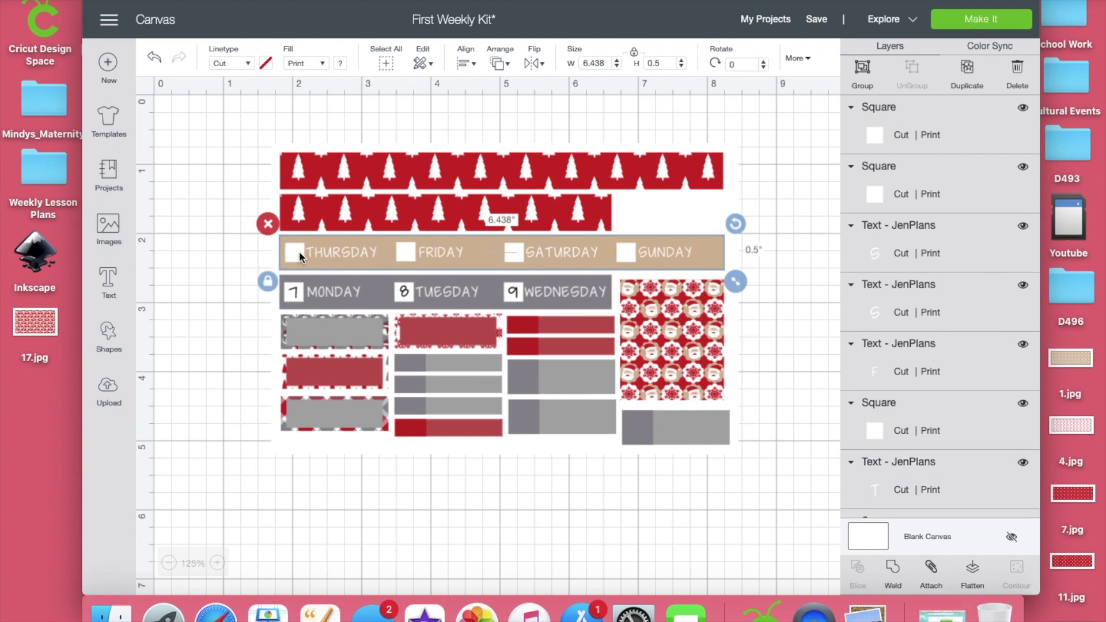
{"action": "left_click", "coordinate": [976, 571]}
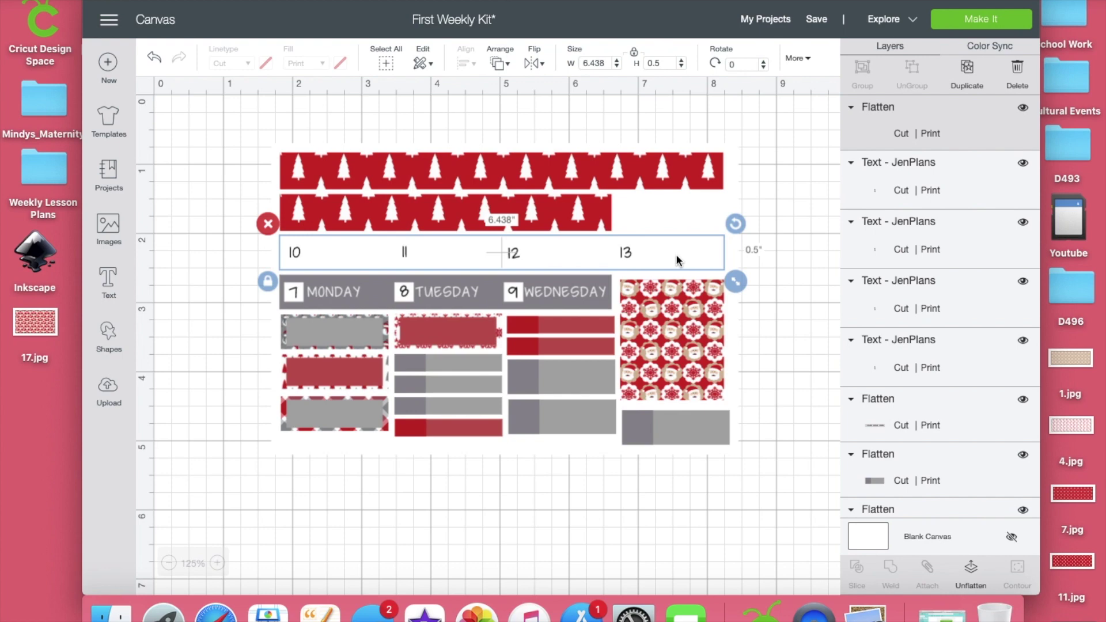
- Move the flattened tan header backward four levels, behind the date numbers 10, 11, 12 and 13
{"action": "left_click", "coordinate": [496, 63]}
{"action": "left_click", "coordinate": [512, 118]}
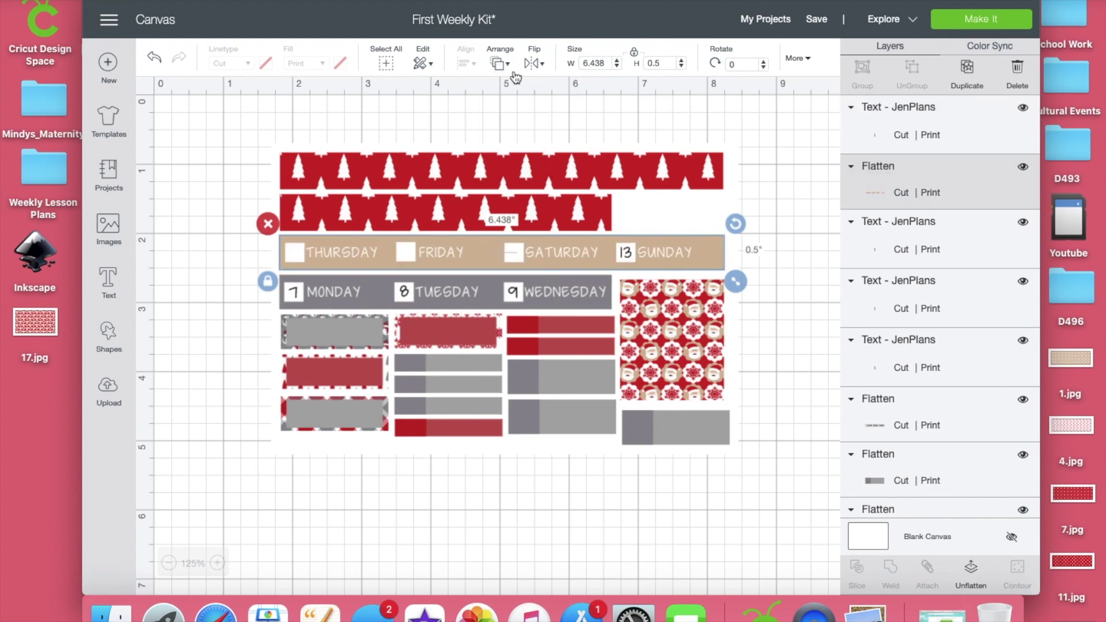
{"action": "left_click", "coordinate": [497, 64]}
{"action": "left_click", "coordinate": [510, 118]}
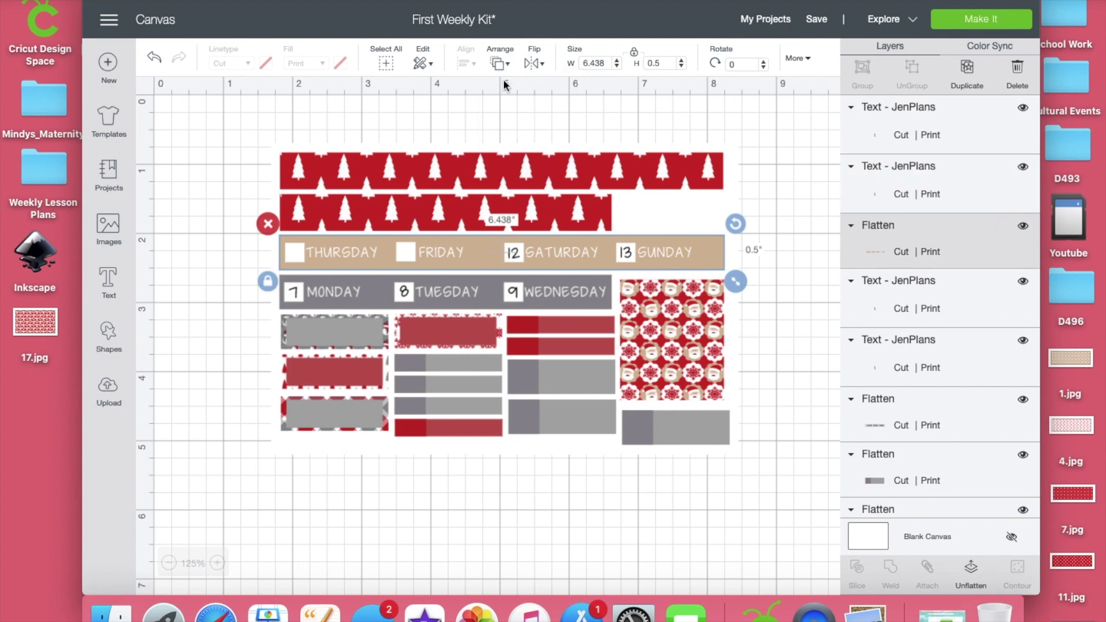
{"action": "left_click", "coordinate": [497, 63]}
{"action": "left_click", "coordinate": [510, 112]}
{"action": "left_click", "coordinate": [497, 64]}
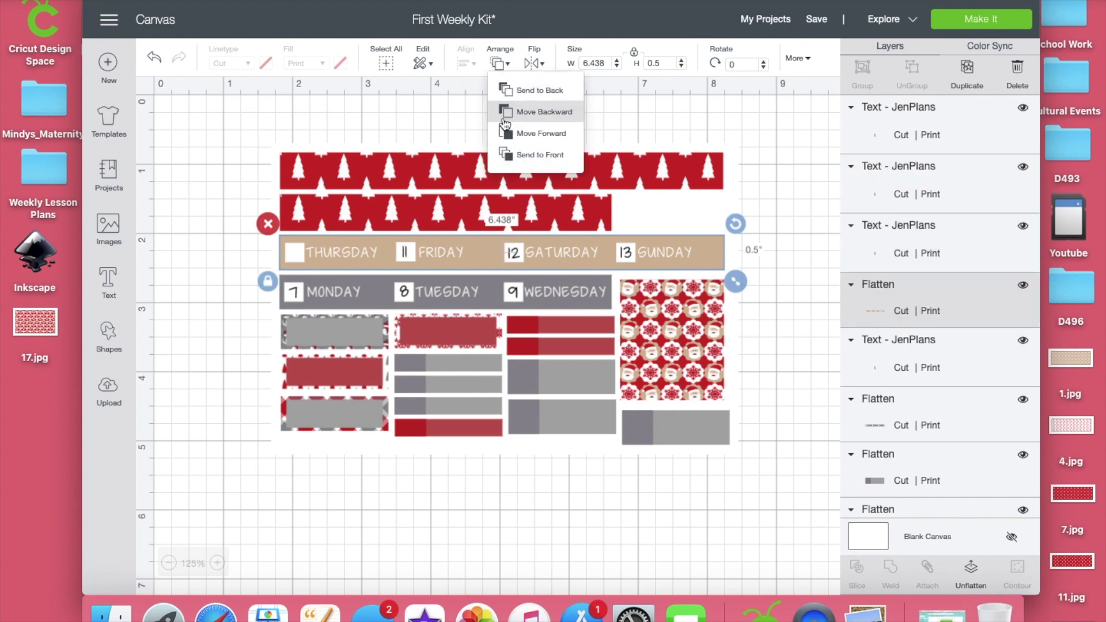
{"action": "left_click", "coordinate": [505, 115]}
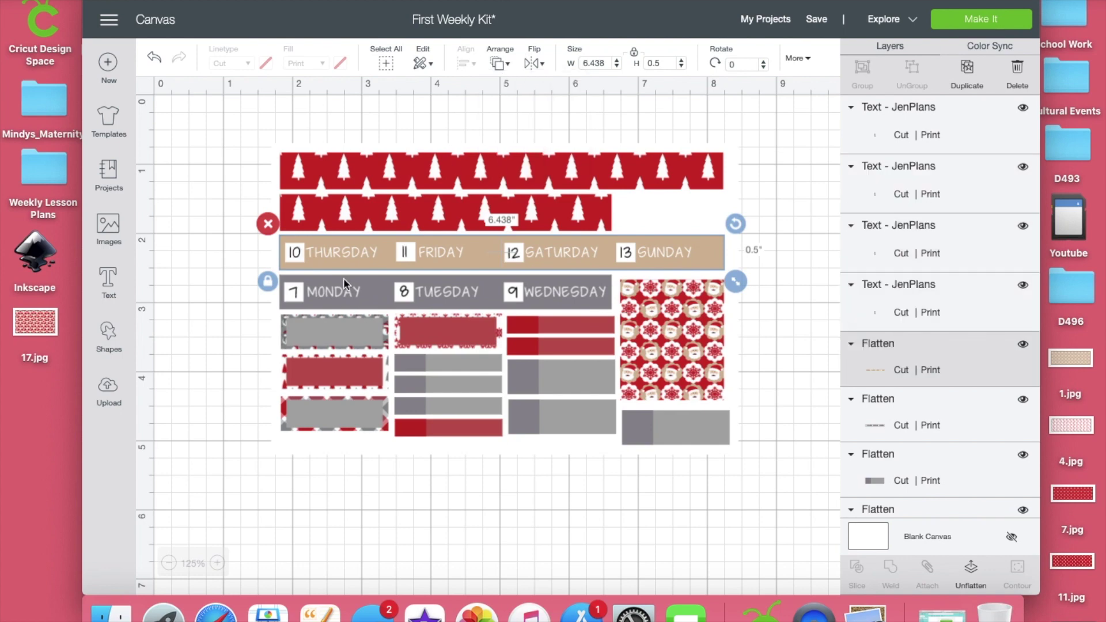
- Flatten the date numbers 10, 11, 12 and 13 together with the tan Thursday to Sunday header
{"action": "left_click", "coordinate": [293, 253], "text": "shift"}
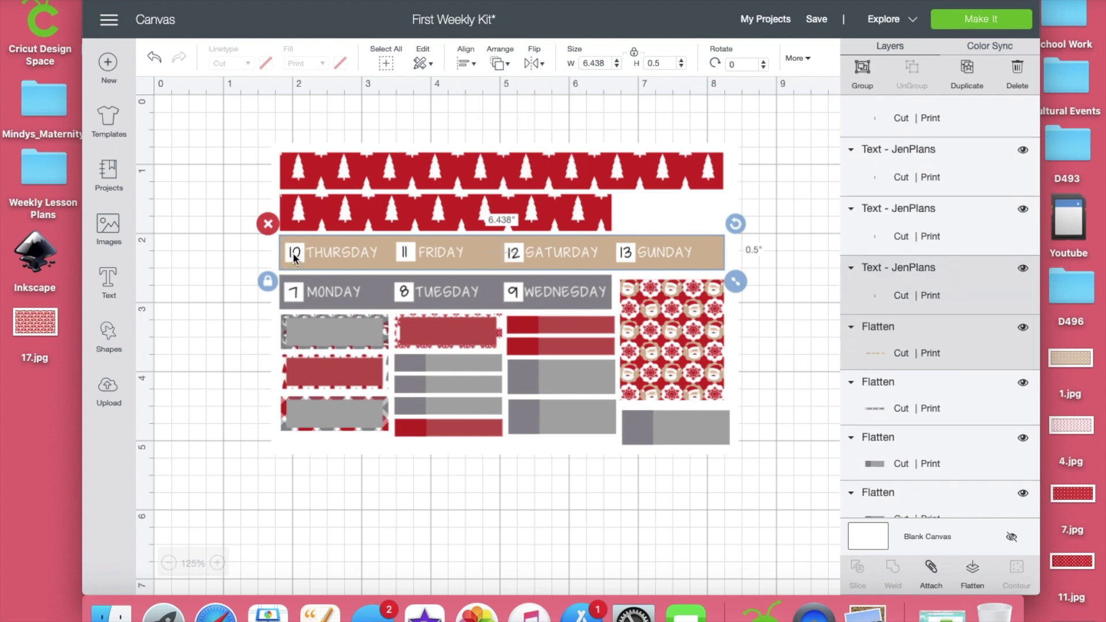
{"action": "left_click", "coordinate": [406, 252], "text": "shift"}
{"action": "left_click", "coordinate": [515, 254], "text": "shift"}
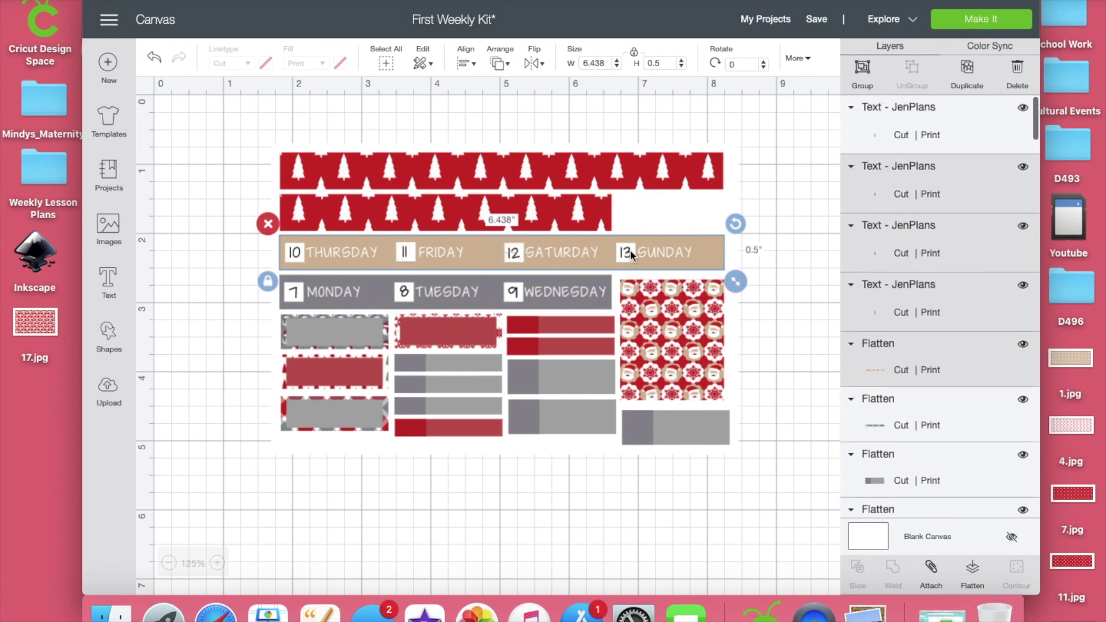
{"action": "left_click", "coordinate": [628, 250], "text": "shift"}
{"action": "left_click", "coordinate": [974, 572]}
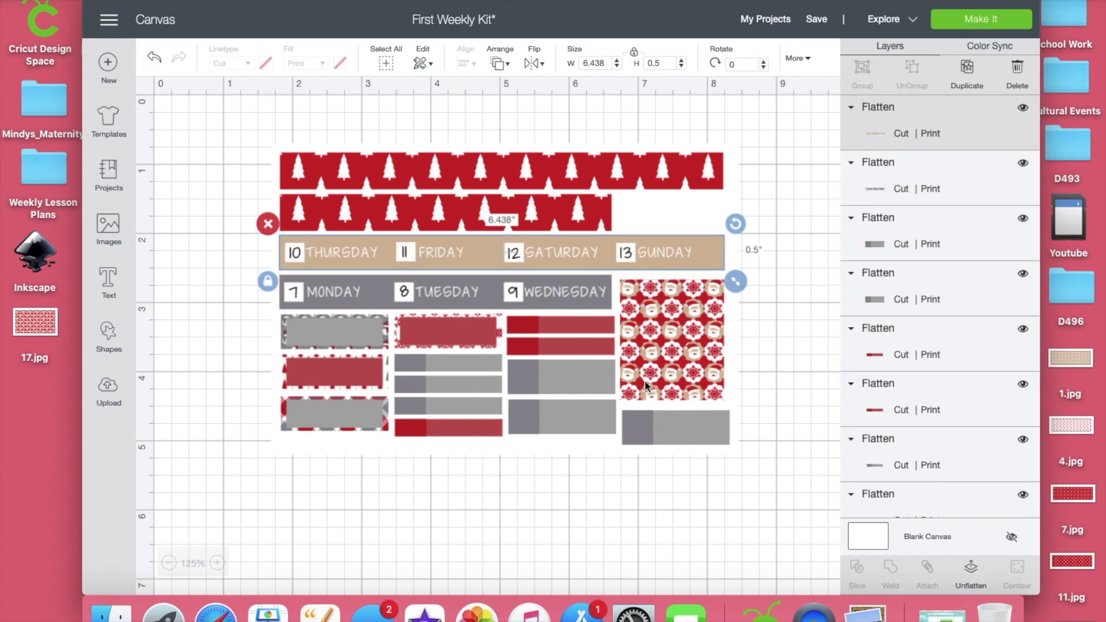
- Unflatten the gray Monday to Wednesday header completely, separating its date numbers, white squares, day names and bar
{"action": "left_click", "coordinate": [514, 289]}
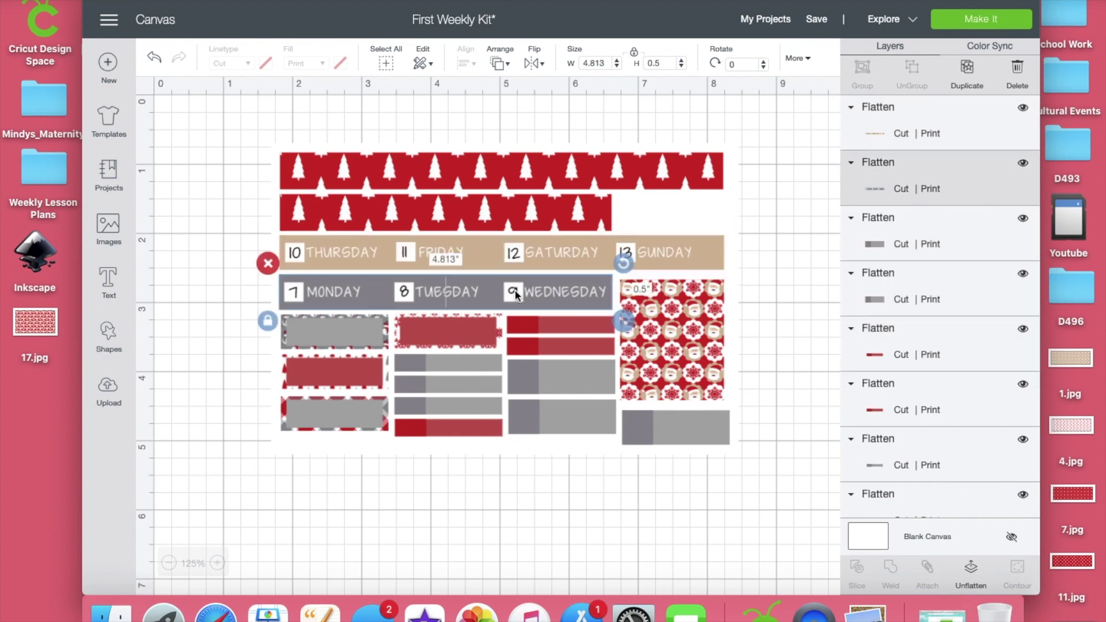
{"action": "left_click", "coordinate": [965, 582]}
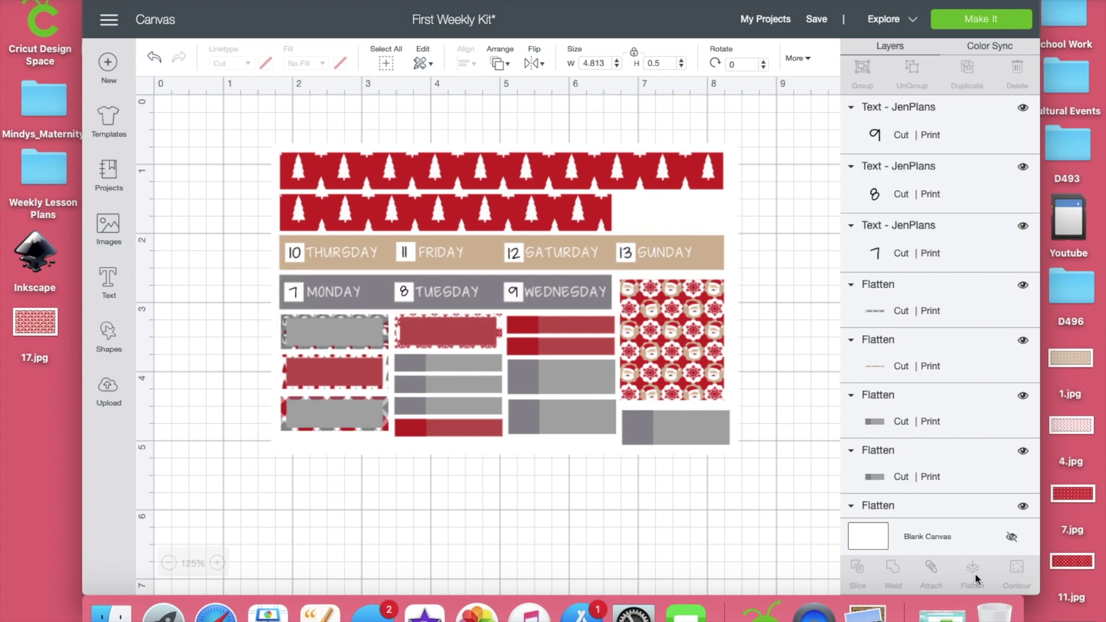
{"action": "left_click", "coordinate": [597, 303]}
{"action": "scroll", "coordinate": [951, 470], "scroll_direction": "down", "scroll_amount": 3}
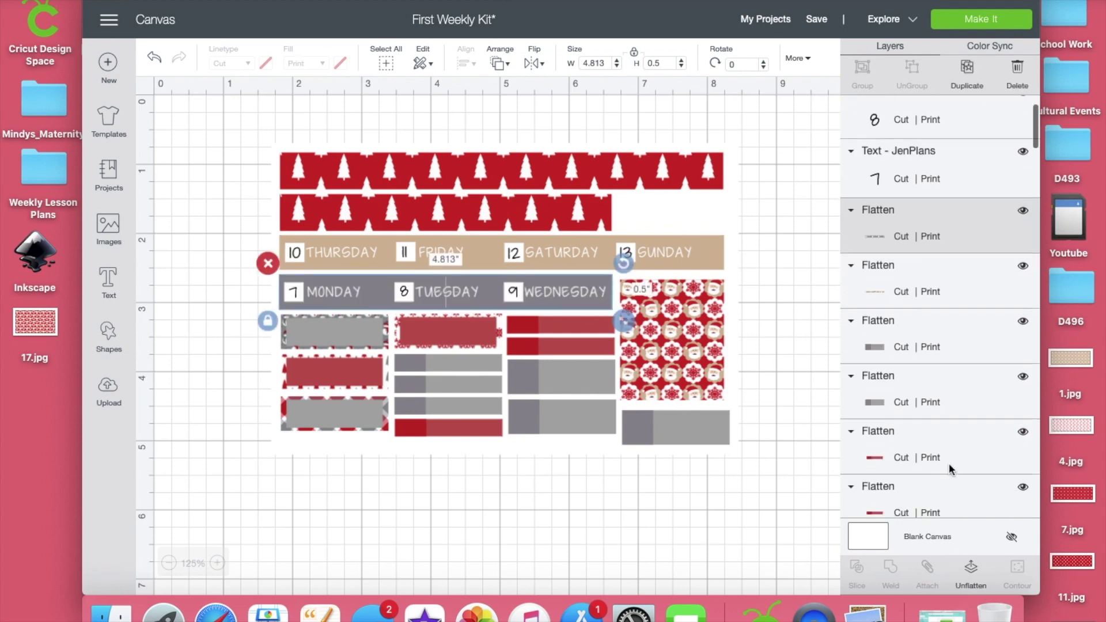
{"action": "left_click", "coordinate": [978, 572]}
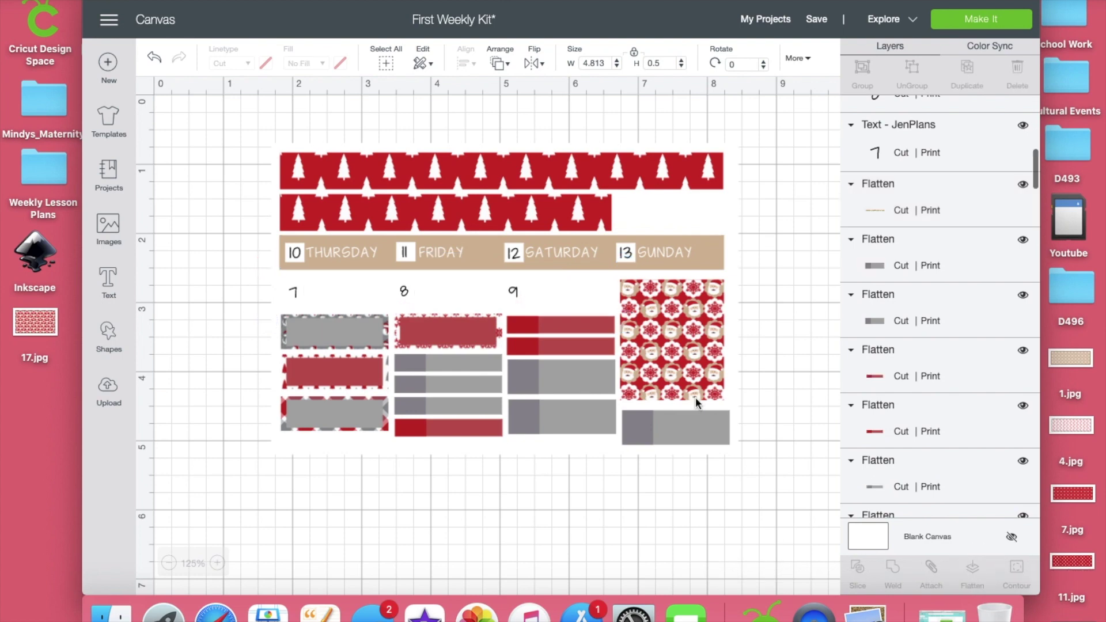
- Set the print fill of the Monday to Wednesday header bar to the tan used on the Thursday to Sunday header
{"action": "left_click", "coordinate": [548, 303]}
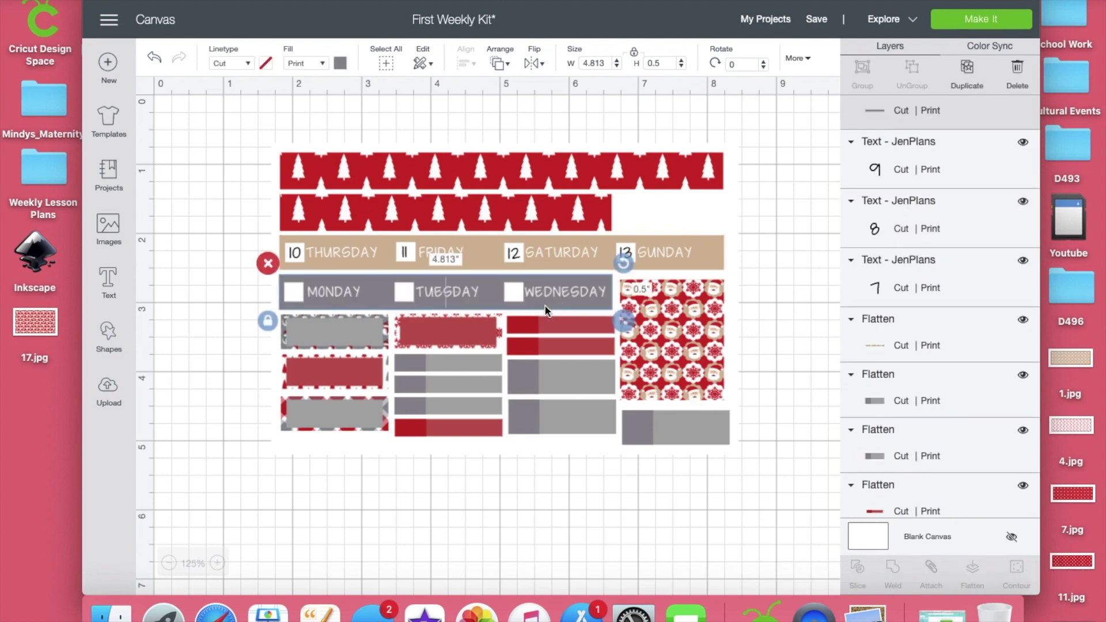
{"action": "left_click", "coordinate": [340, 63]}
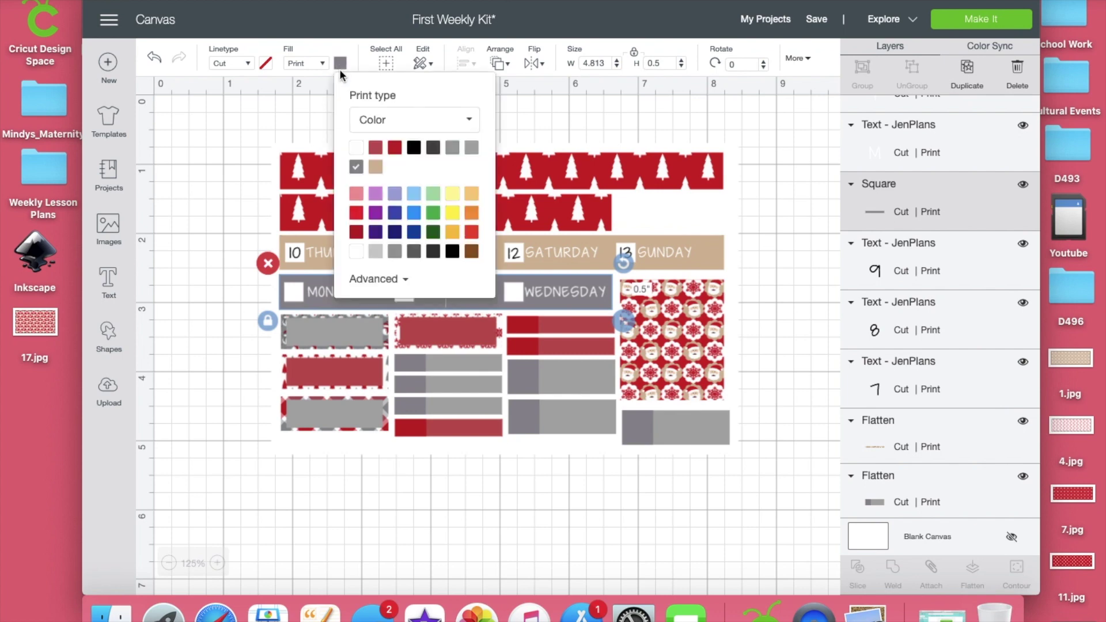
{"action": "left_click", "coordinate": [375, 167]}
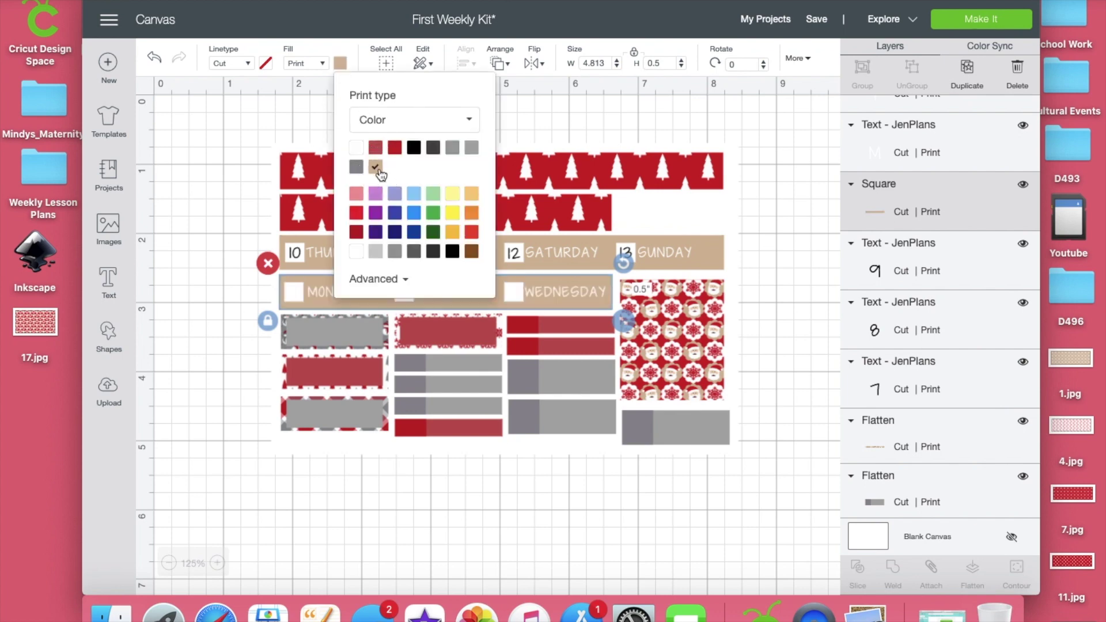
{"action": "left_click", "coordinate": [452, 469]}
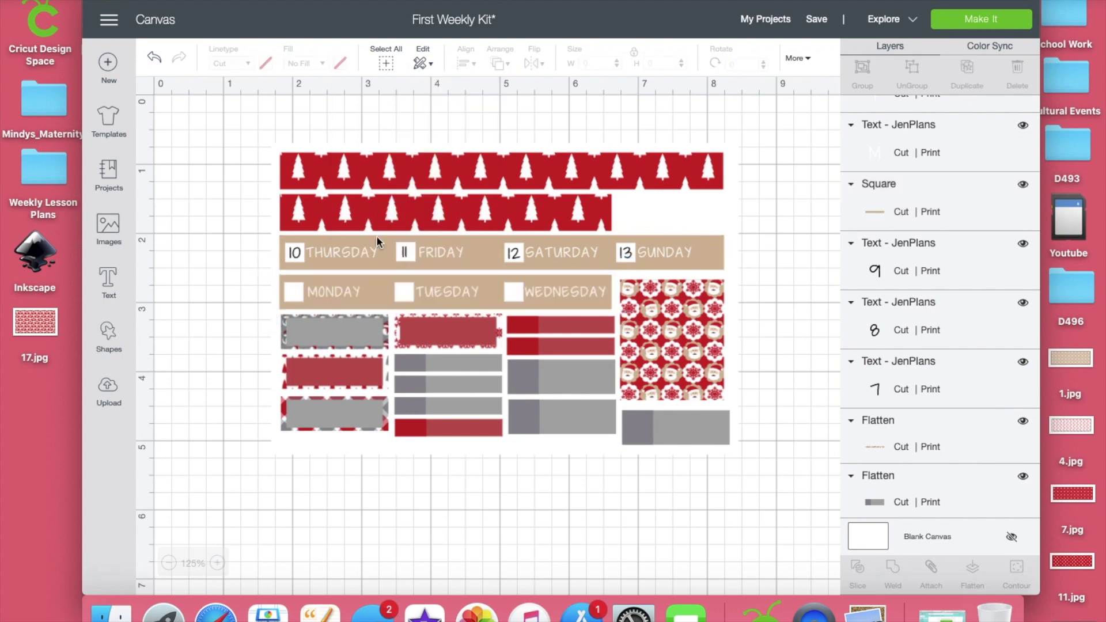
- Flatten the tan Monday to Wednesday bar with its white squares and day names, and move it backward three levels behind the date numbers
{"action": "left_click", "coordinate": [303, 285]}
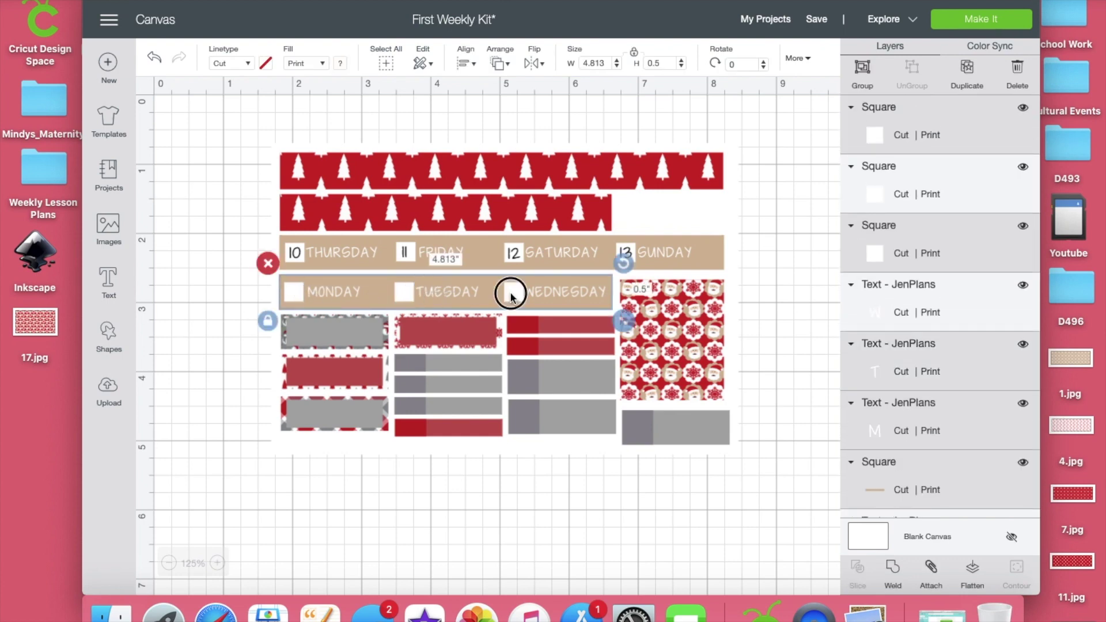
{"action": "left_click", "coordinate": [972, 571]}
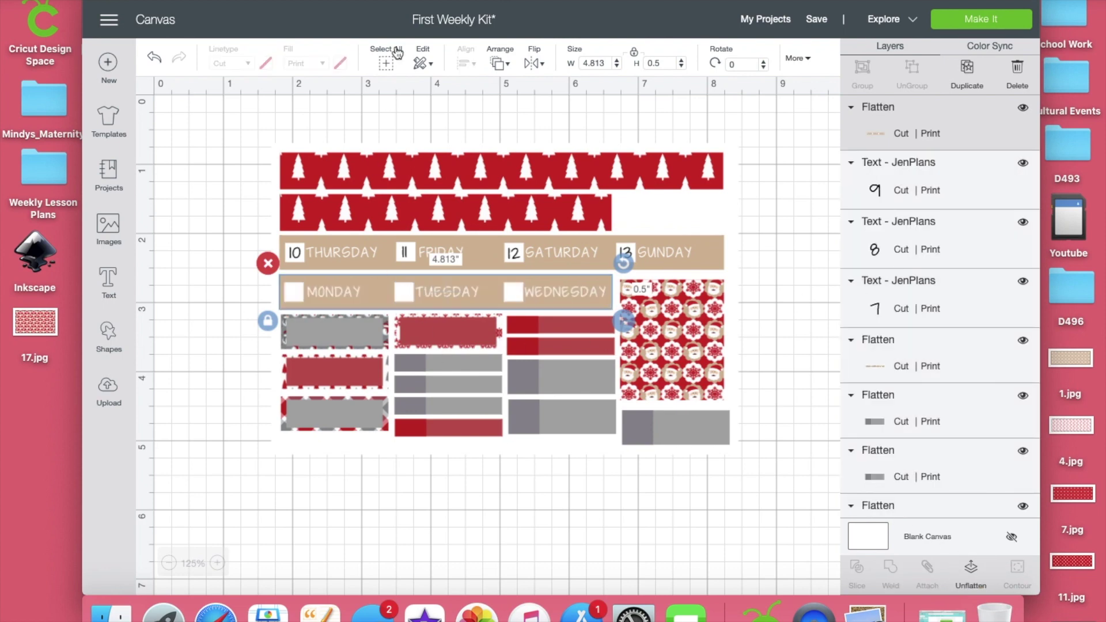
{"action": "left_click", "coordinate": [499, 64]}
{"action": "left_click", "coordinate": [512, 120]}
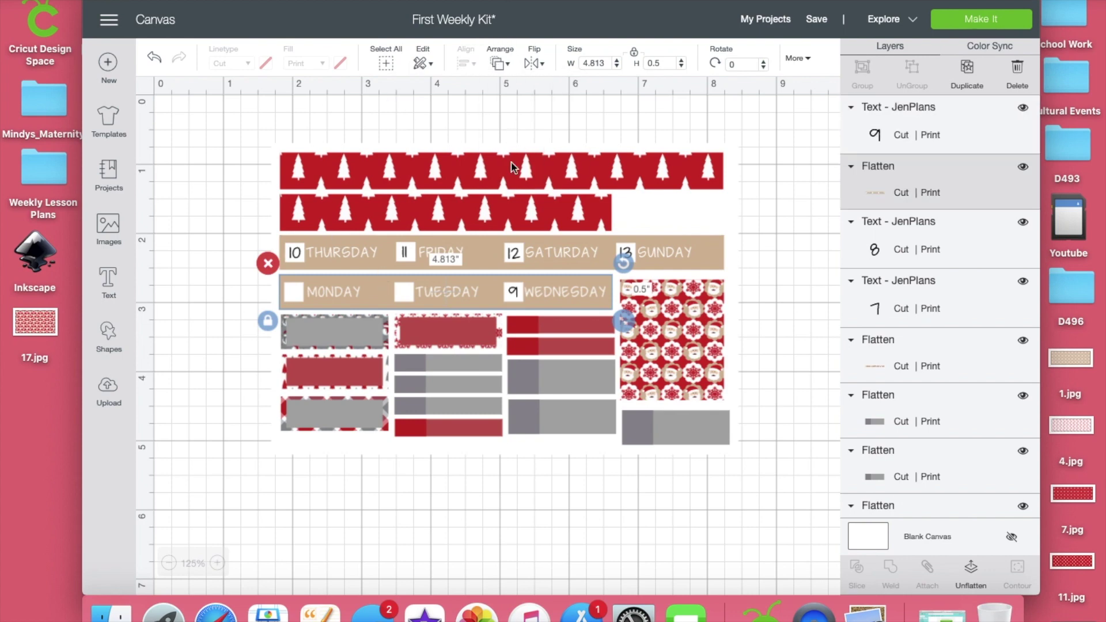
{"action": "left_click", "coordinate": [499, 63]}
{"action": "left_click", "coordinate": [512, 113]}
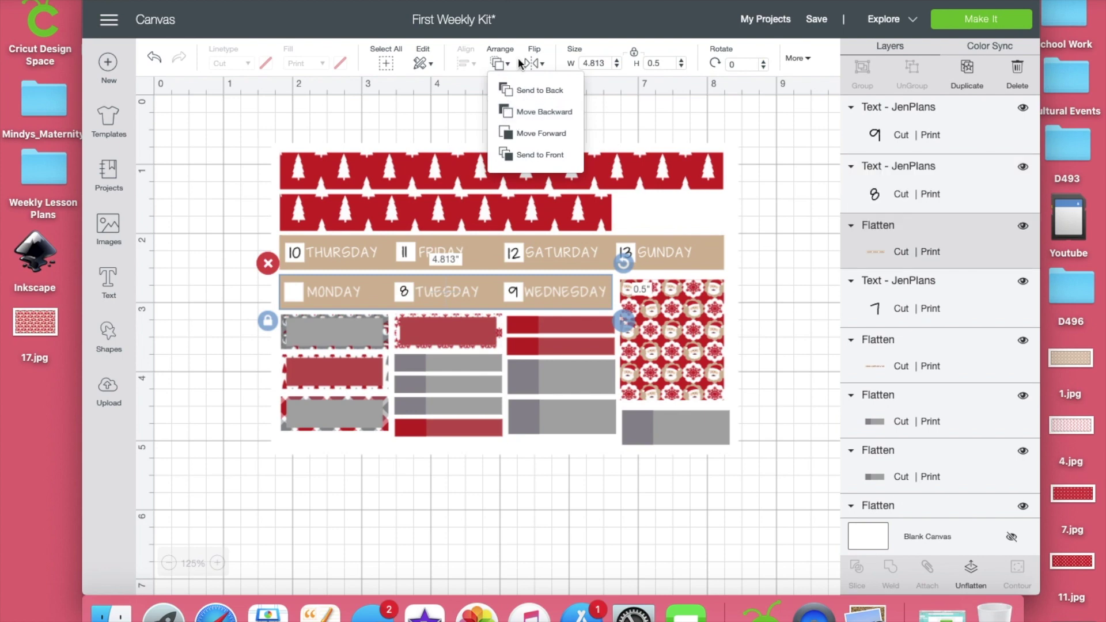
{"action": "left_click", "coordinate": [499, 64]}
{"action": "left_click", "coordinate": [513, 112]}
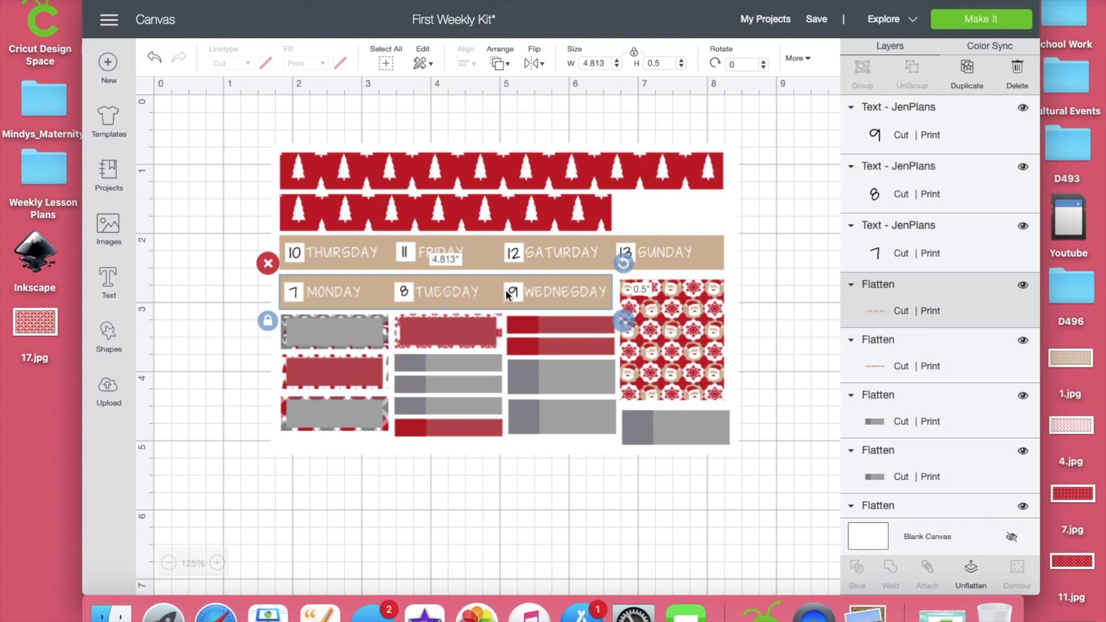
- Flatten the date numbers 7, 8 and 9 together with the tan Monday to Wednesday header
{"action": "left_click", "coordinate": [515, 292], "text": "shift"}
{"action": "left_click", "coordinate": [404, 292], "text": "shift"}
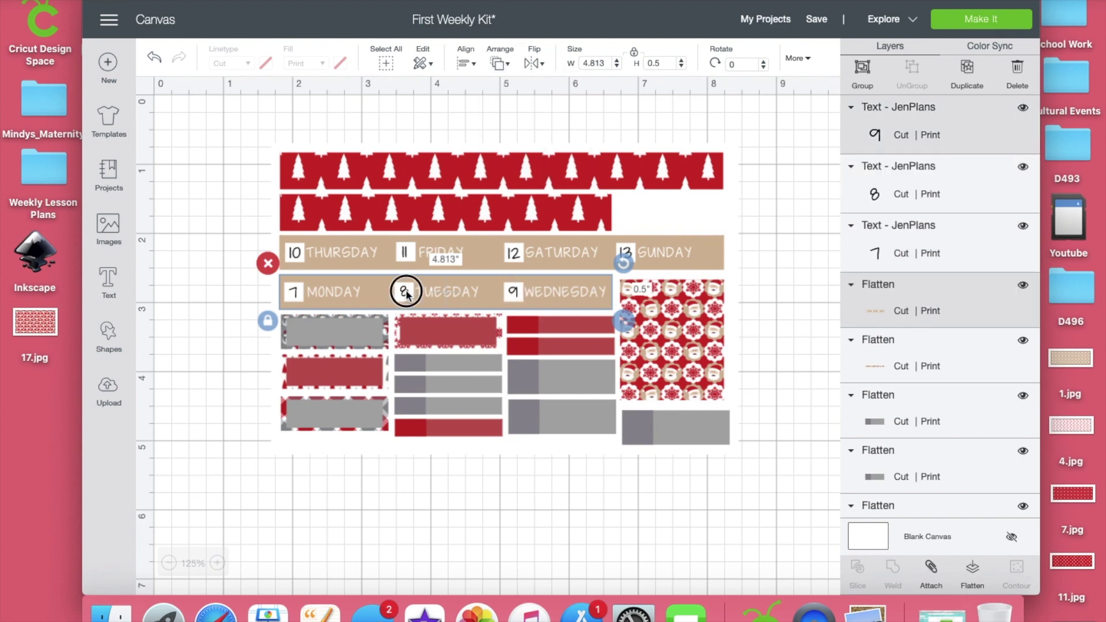
{"action": "left_click", "coordinate": [295, 292], "text": "shift"}
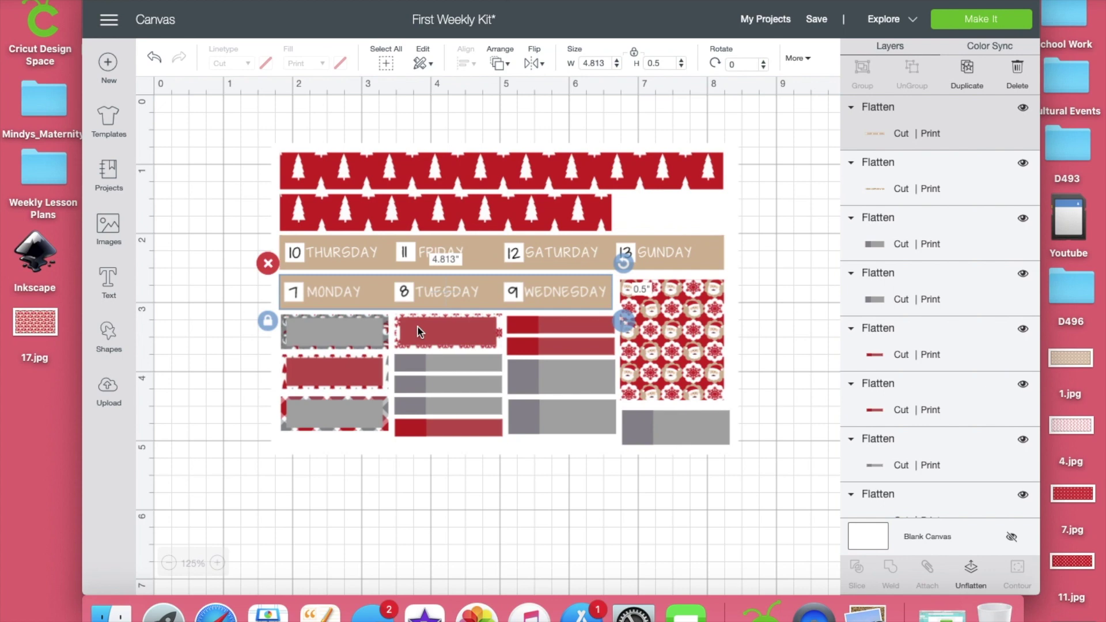
- Try to set the height of the gray patterned-border box below Monday to 0.75 inches with its proportions locked
{"action": "left_click", "coordinate": [367, 343]}
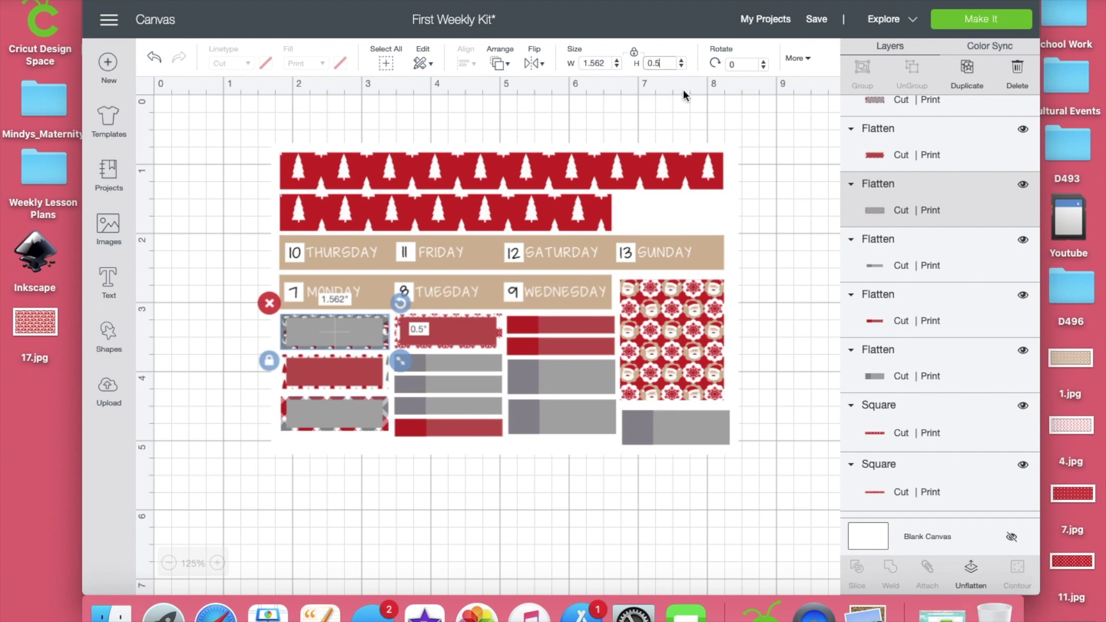
{"action": "left_click", "coordinate": [656, 63]}
{"action": "type", "text": "7"}
{"action": "key", "text": "Return"}
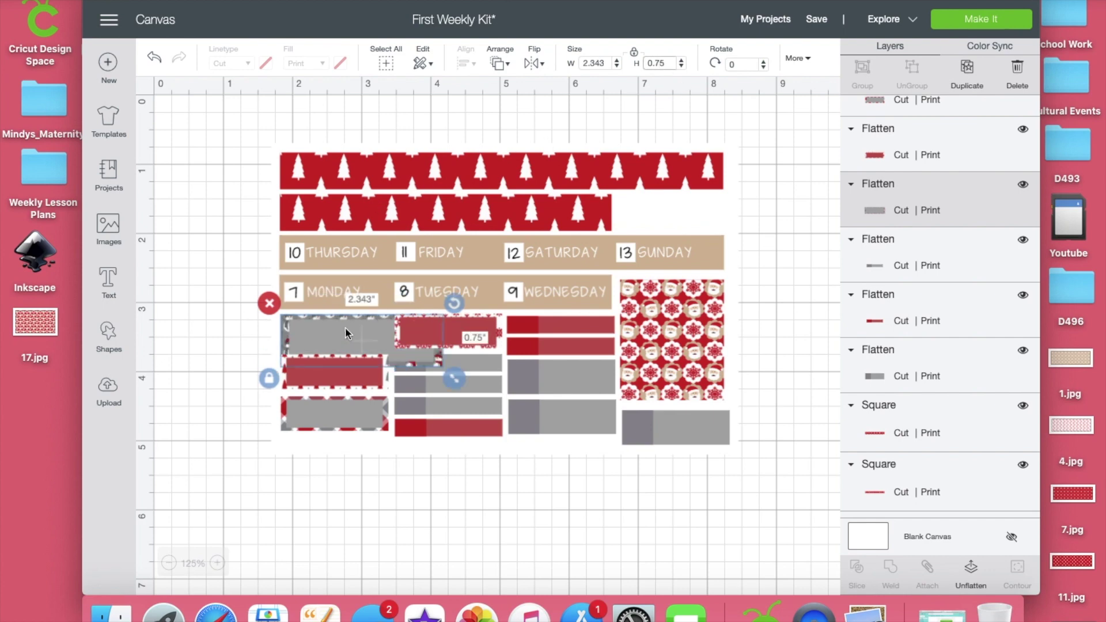
{"action": "left_click", "coordinate": [155, 58]}
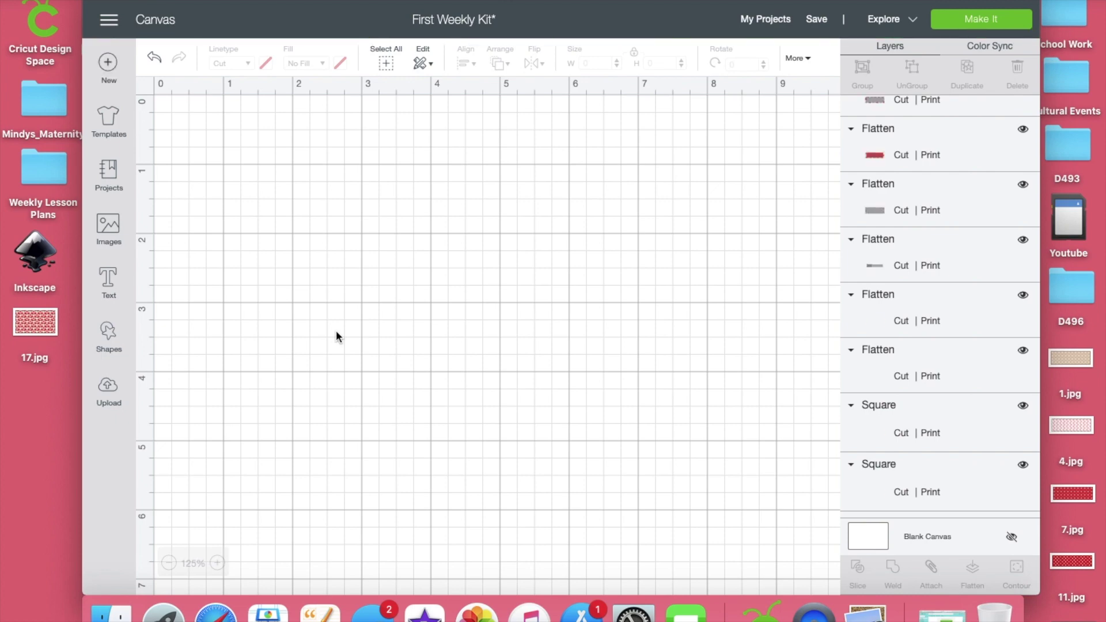
- Unlock the proportions of the gray patterned-border box below Monday and set its height to 0.75 inches
{"action": "left_click", "coordinate": [336, 331]}
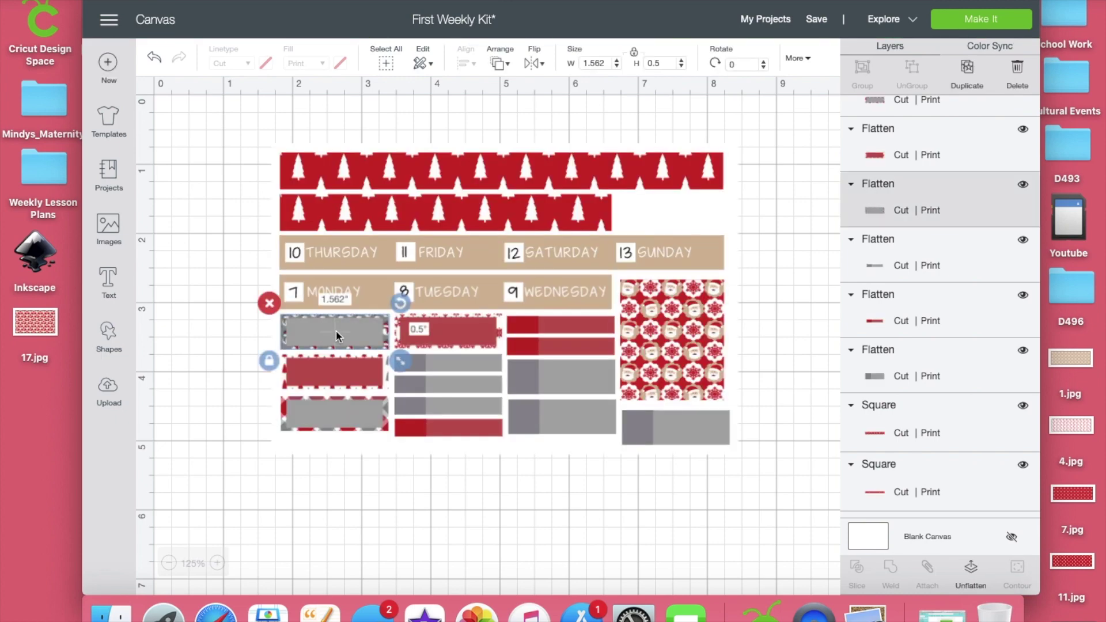
{"action": "left_click", "coordinate": [656, 63]}
{"action": "type", "text": "7"}
{"action": "key", "text": "Return"}
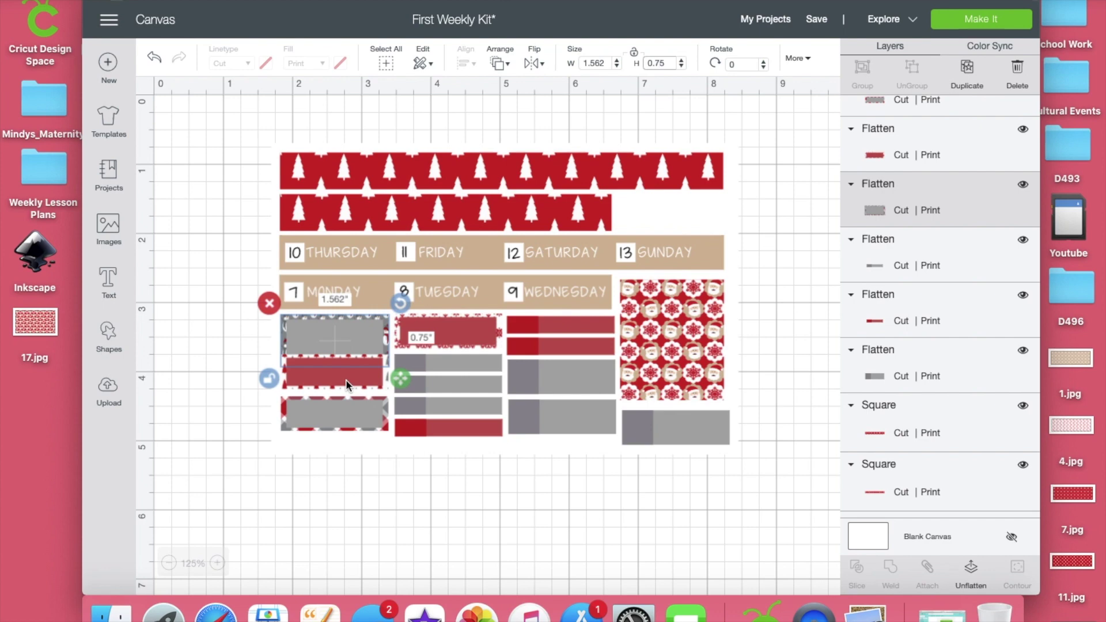
- Delete the gray patterned-border box at the bottom of the Monday column
{"action": "left_click", "coordinate": [346, 380]}
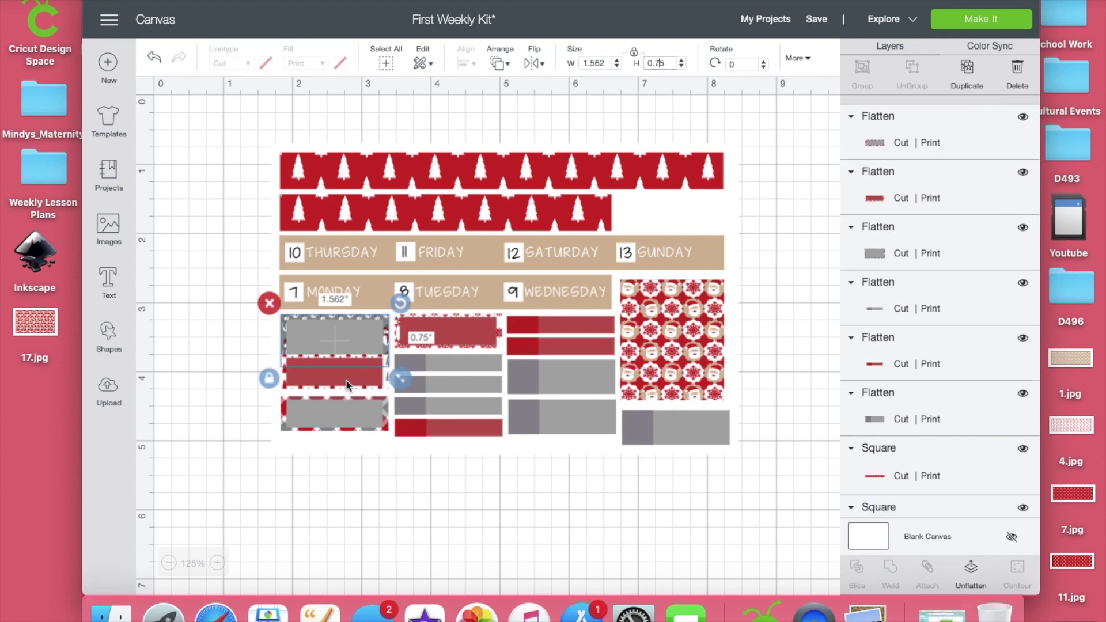
{"action": "left_click", "coordinate": [344, 411]}
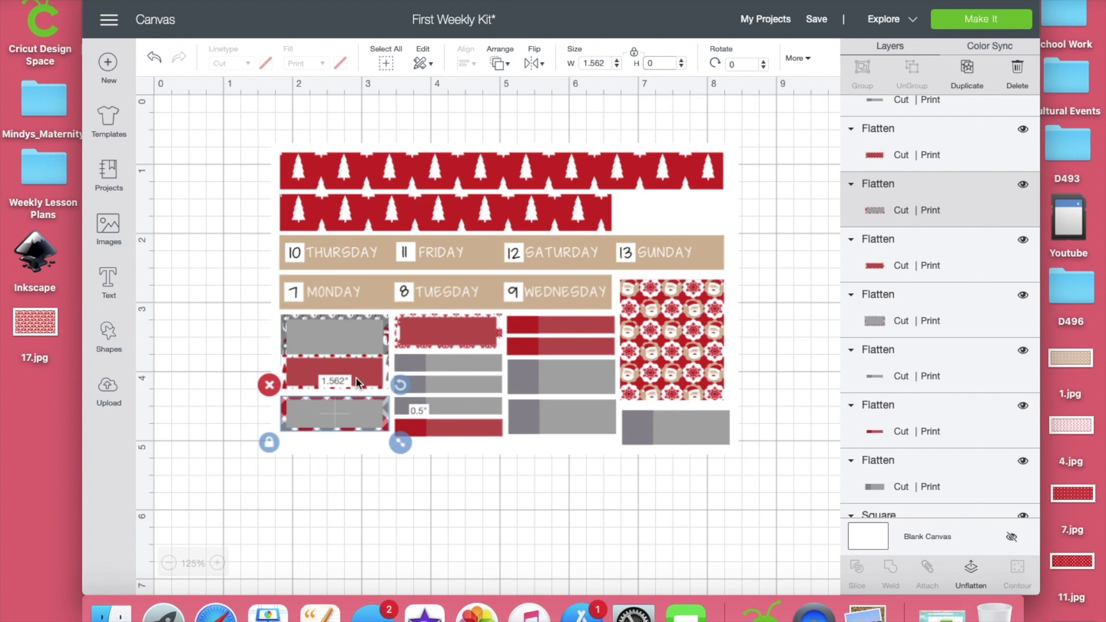
{"action": "left_click", "coordinate": [325, 486]}
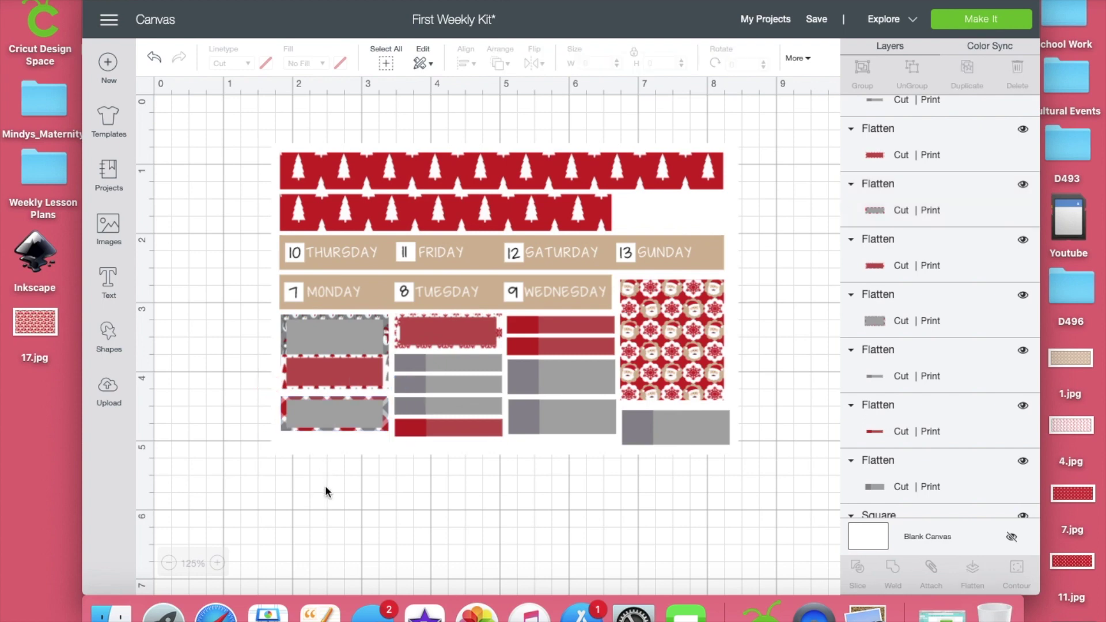
{"action": "left_click", "coordinate": [341, 420]}
{"action": "key", "text": "Delete"}
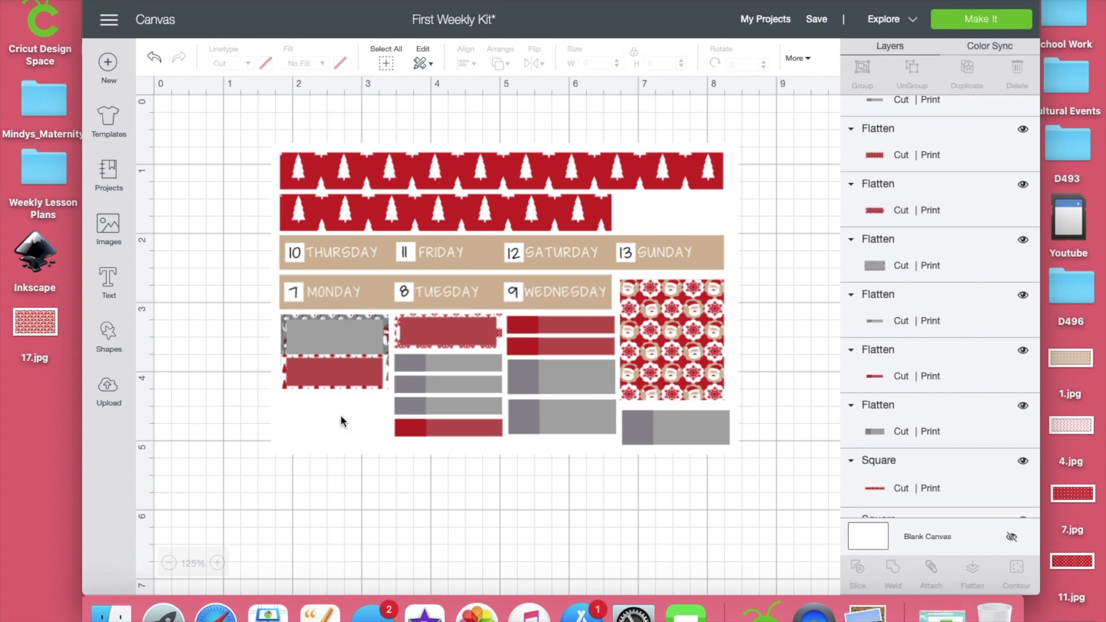
- Move the red tree-border box down clear of the gray box, unlock its proportions and set its height to 0.75 inches
{"action": "left_click_drag", "start_coordinate": [343, 385], "coordinate": [344, 415]}
{"action": "left_click", "coordinate": [634, 52]}
{"action": "left_click", "coordinate": [654, 63]}
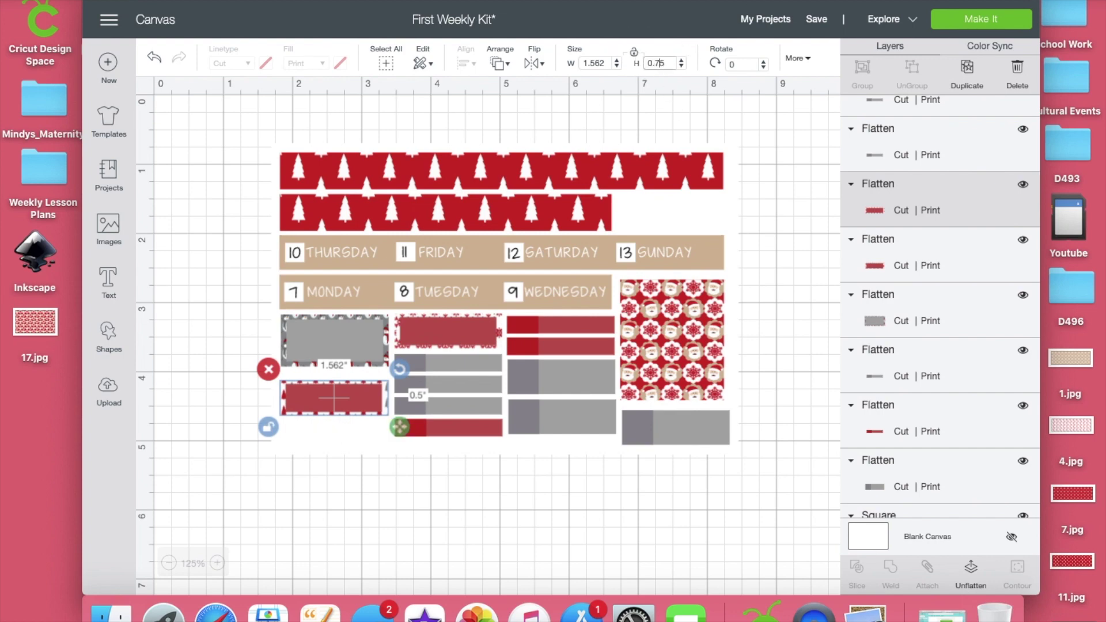
{"action": "type", "text": "7"}
{"action": "key", "text": "Return"}
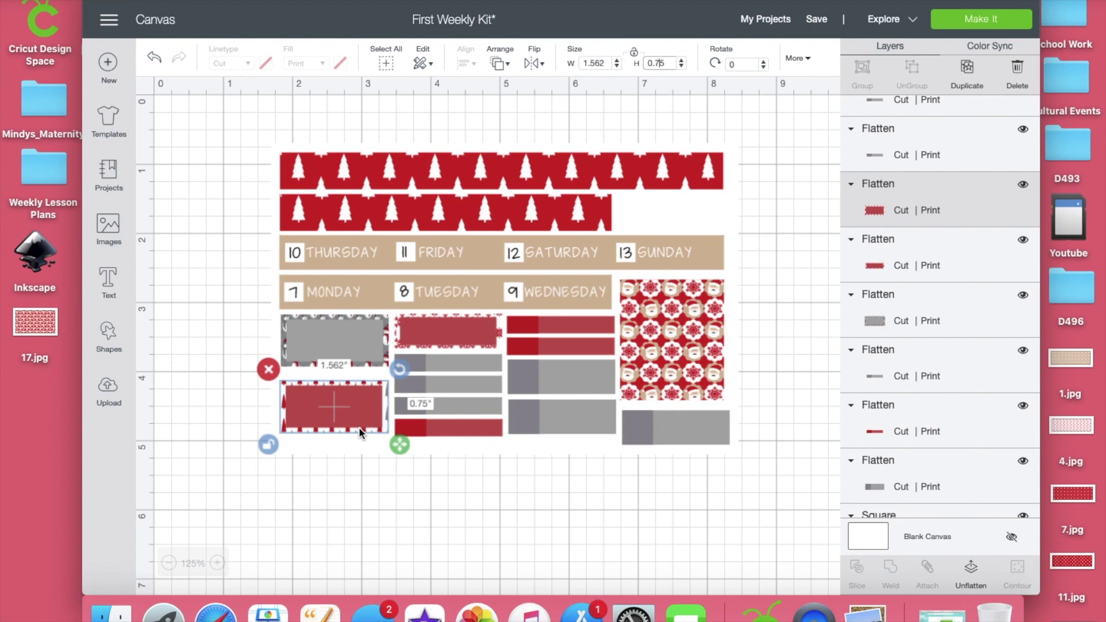
- Move the upper two thin gray label strips into the empty space beside the shorter tree strip, stacked one above the other
{"action": "left_click_drag", "start_coordinate": [431, 363], "coordinate": [658, 206]}
{"action": "left_click_drag", "start_coordinate": [441, 383], "coordinate": [834, 88]}
{"action": "left_click_drag", "start_coordinate": [633, 232], "coordinate": [710, 214]}
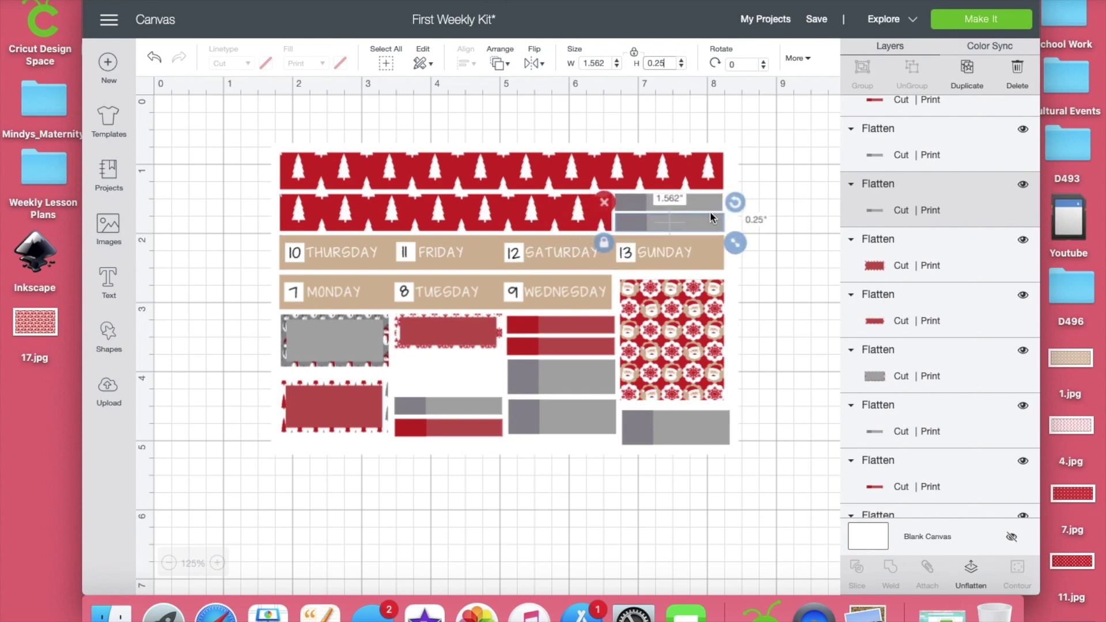
- Unlock the proportions of the red snowflake-border box below Tuesday and set its height to 0.75 inches
{"action": "left_click", "coordinate": [476, 334]}
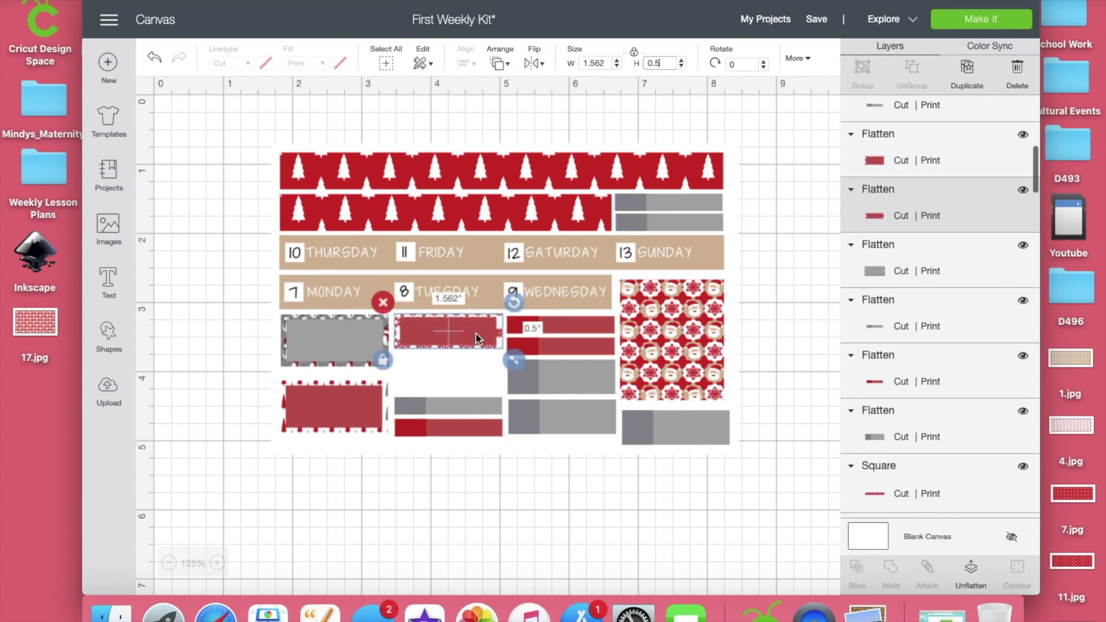
{"action": "left_click", "coordinate": [659, 61]}
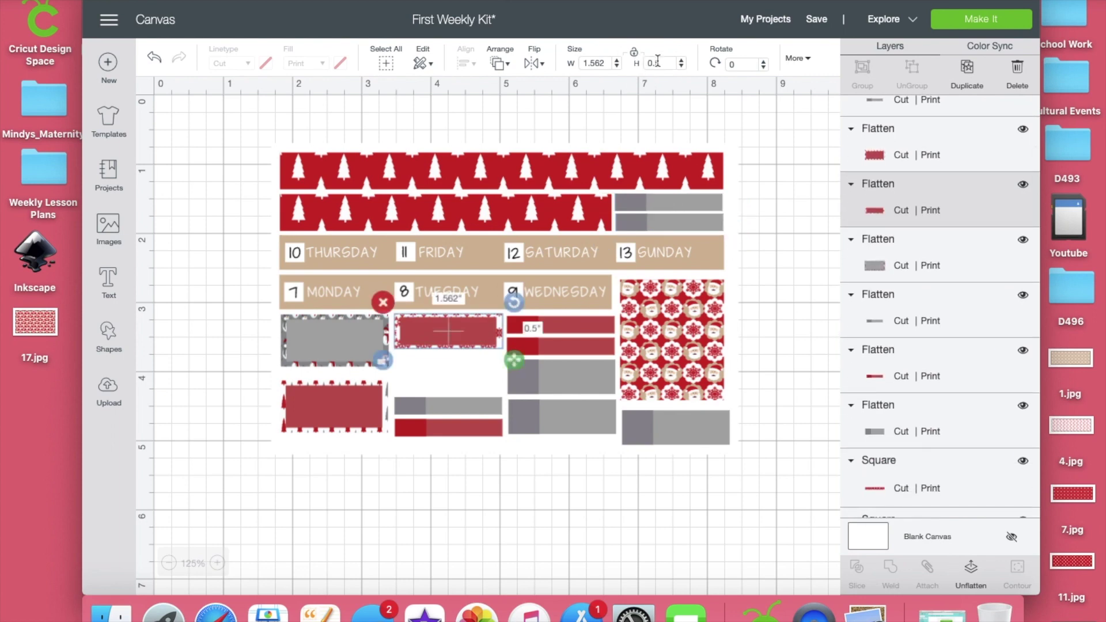
{"action": "type", "text": "7"}
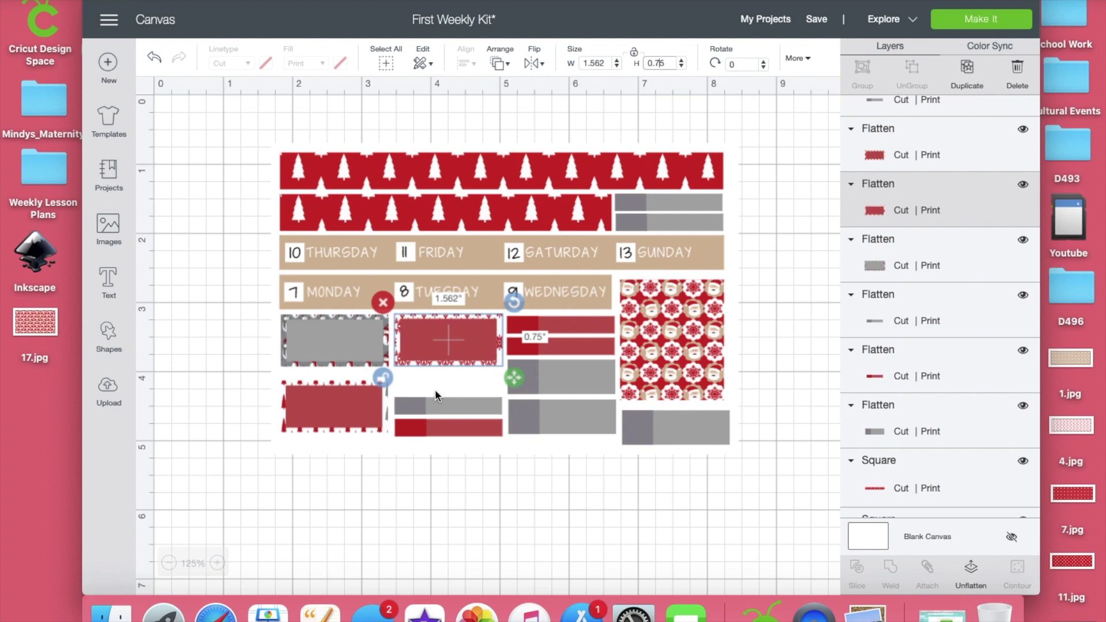
{"action": "left_click", "coordinate": [336, 469]}
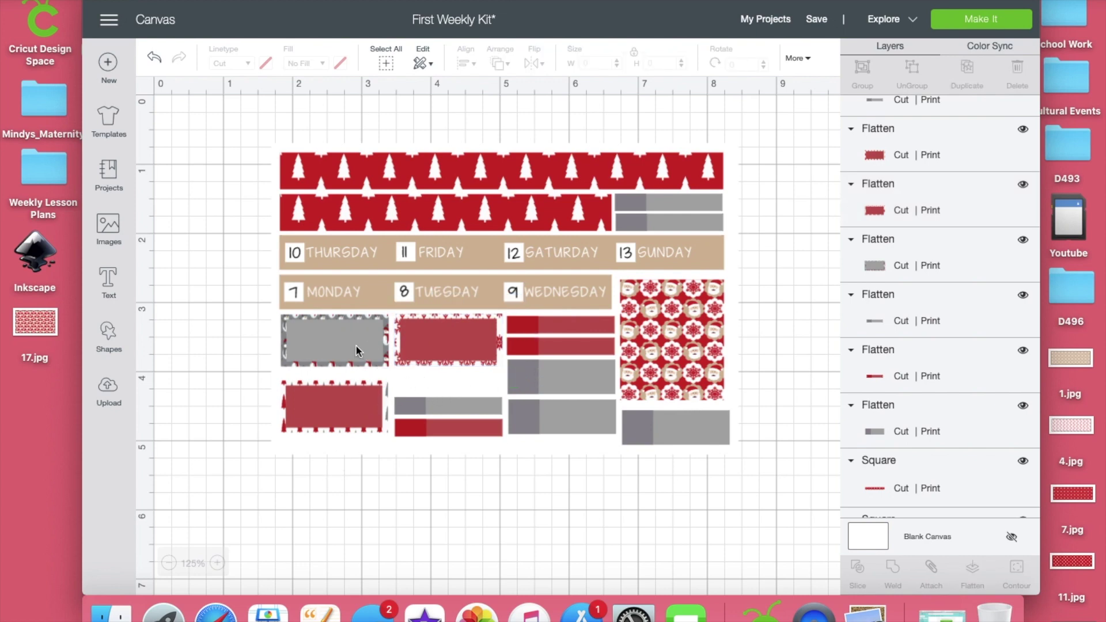
- Unflatten the gray patterned-border box below Monday into its separate layers
{"action": "left_click", "coordinate": [355, 345]}
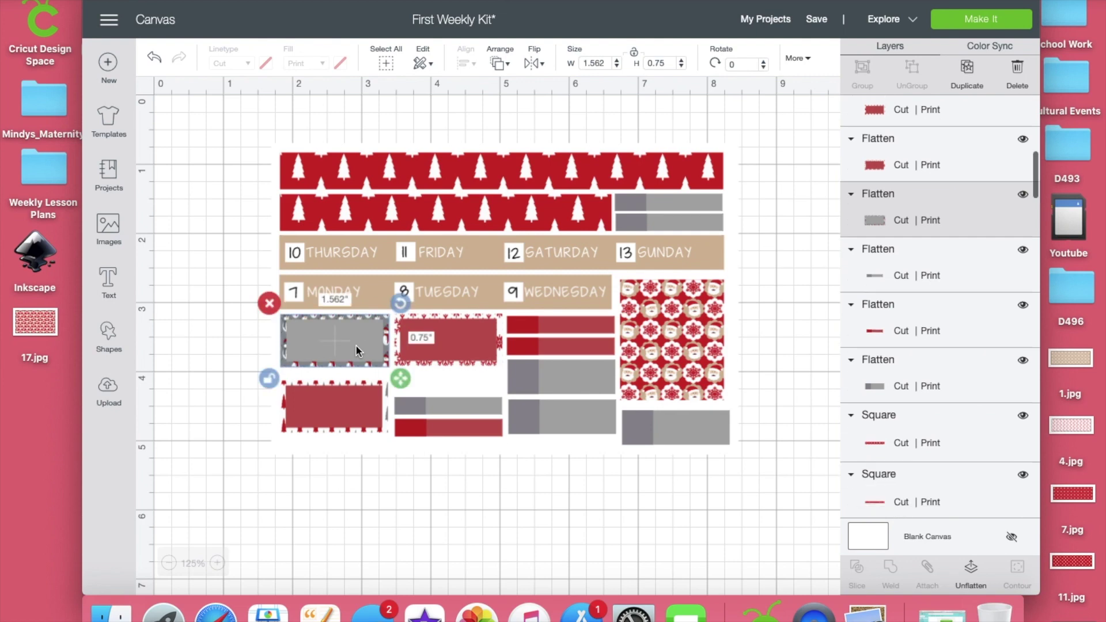
{"action": "left_click", "coordinate": [972, 571]}
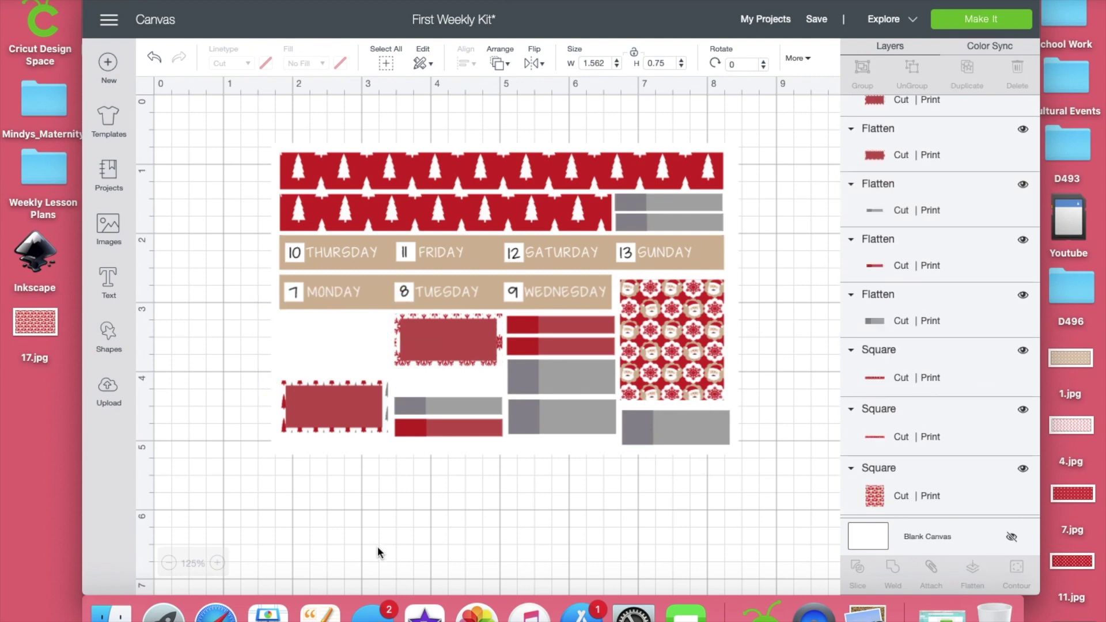
{"action": "left_click", "coordinate": [217, 563]}
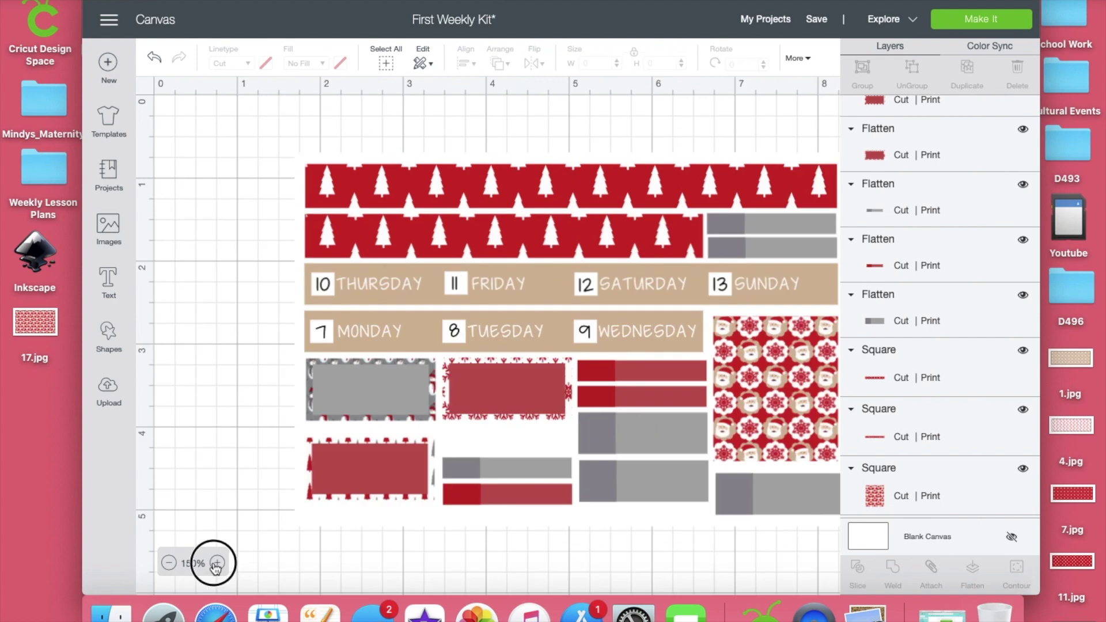
{"action": "left_click", "coordinate": [217, 563]}
{"action": "scroll", "coordinate": [276, 486], "scroll_direction": "down", "scroll_amount": 5}
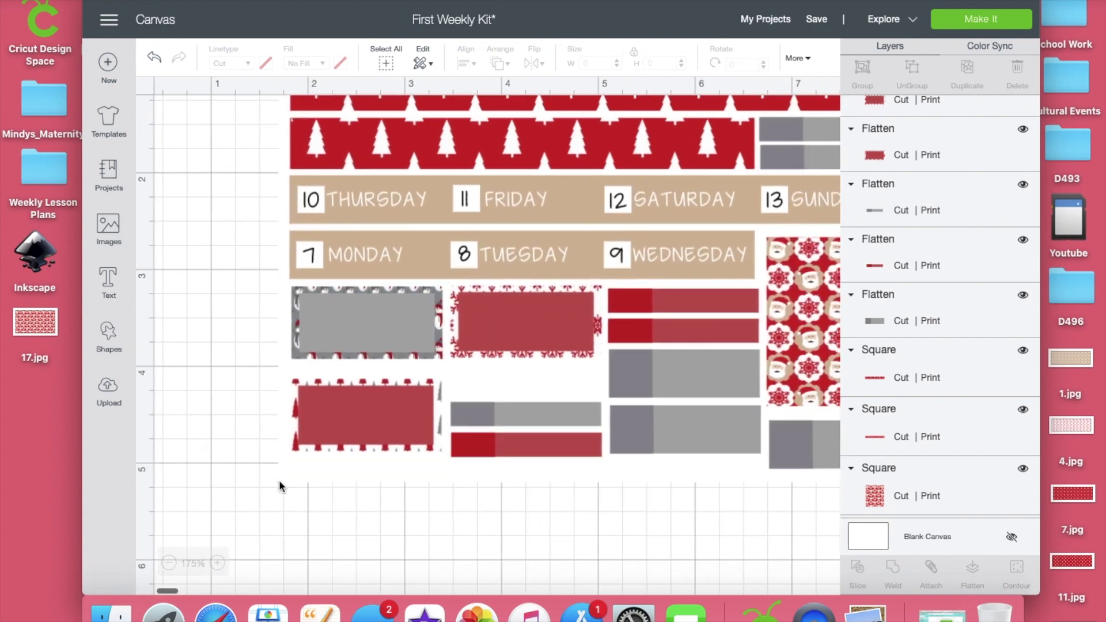
- Fill the border square of the unflattened box below Monday with the red candy-cane pattern at a scale of 146
{"action": "left_click", "coordinate": [217, 563]}
{"action": "scroll", "coordinate": [340, 445], "scroll_direction": "down", "scroll_amount": 2}
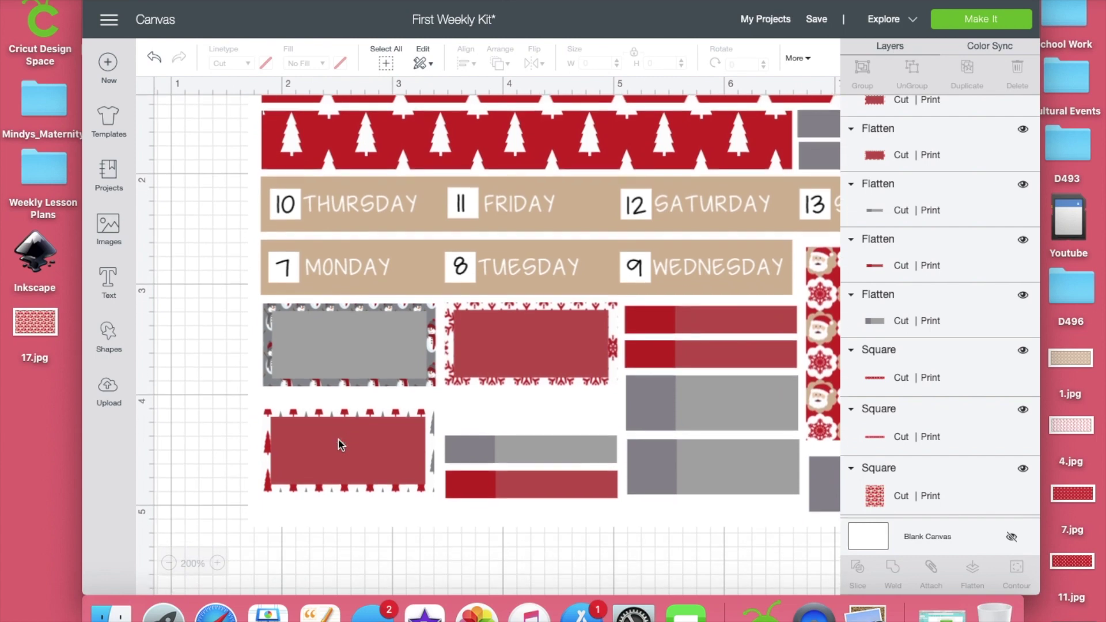
{"action": "left_click", "coordinate": [374, 344]}
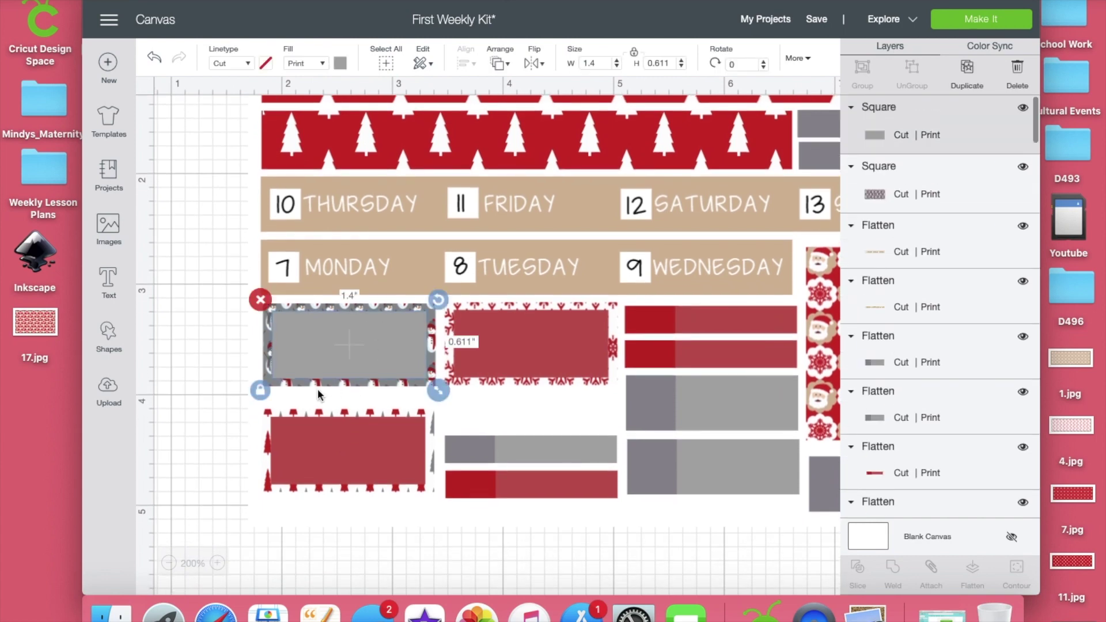
{"action": "left_click", "coordinate": [430, 340]}
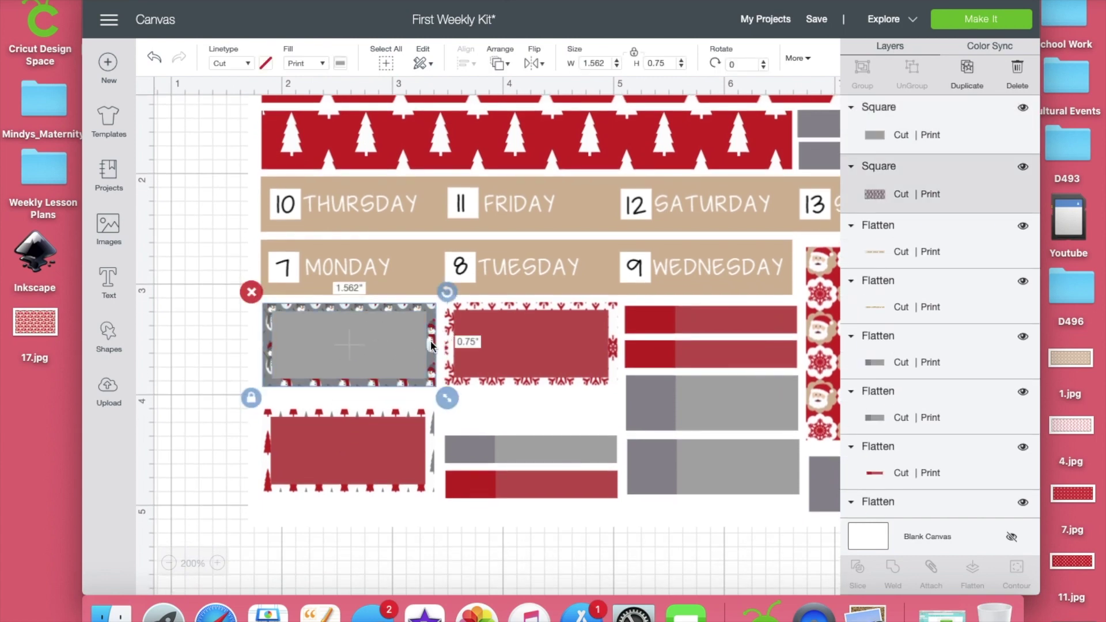
{"action": "left_click", "coordinate": [341, 64]}
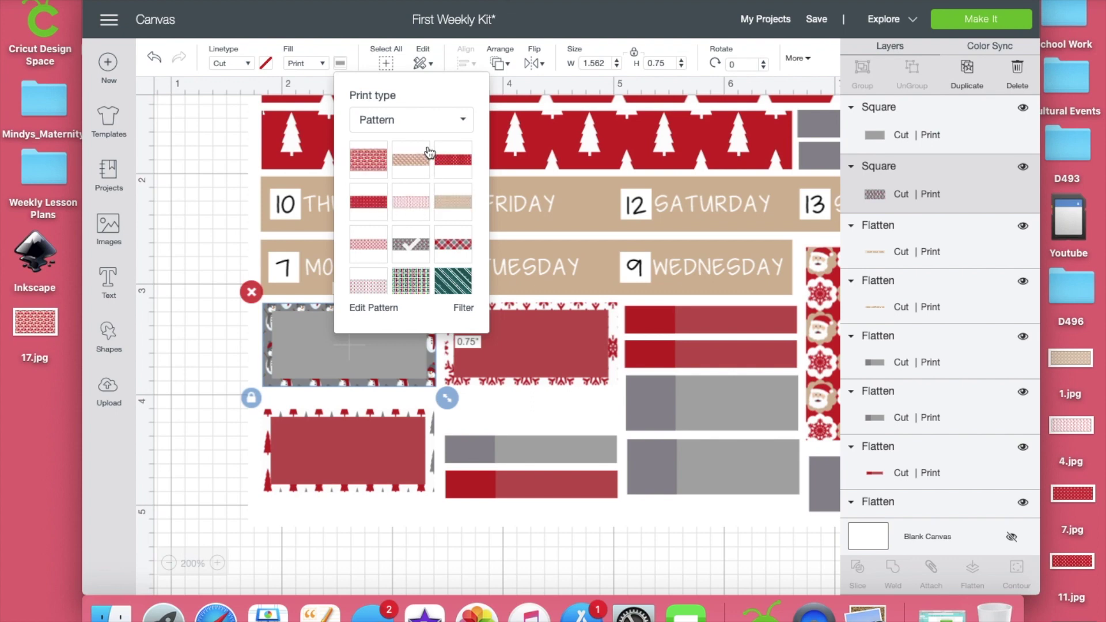
{"action": "left_click", "coordinate": [405, 204]}
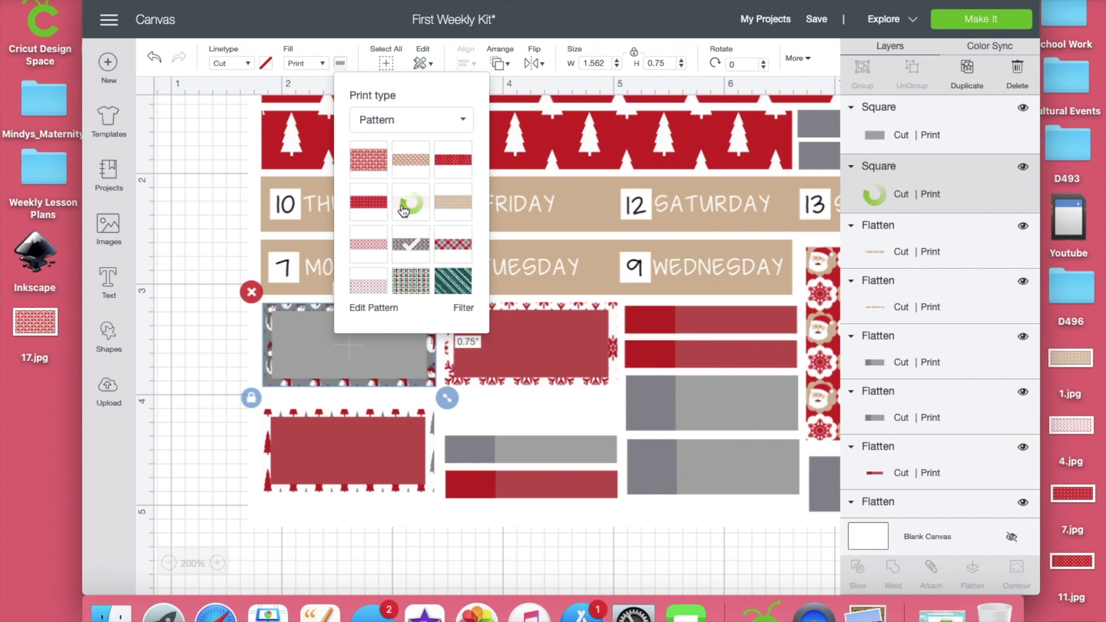
{"action": "left_click", "coordinate": [375, 309]}
{"action": "left_click", "coordinate": [781, 151]}
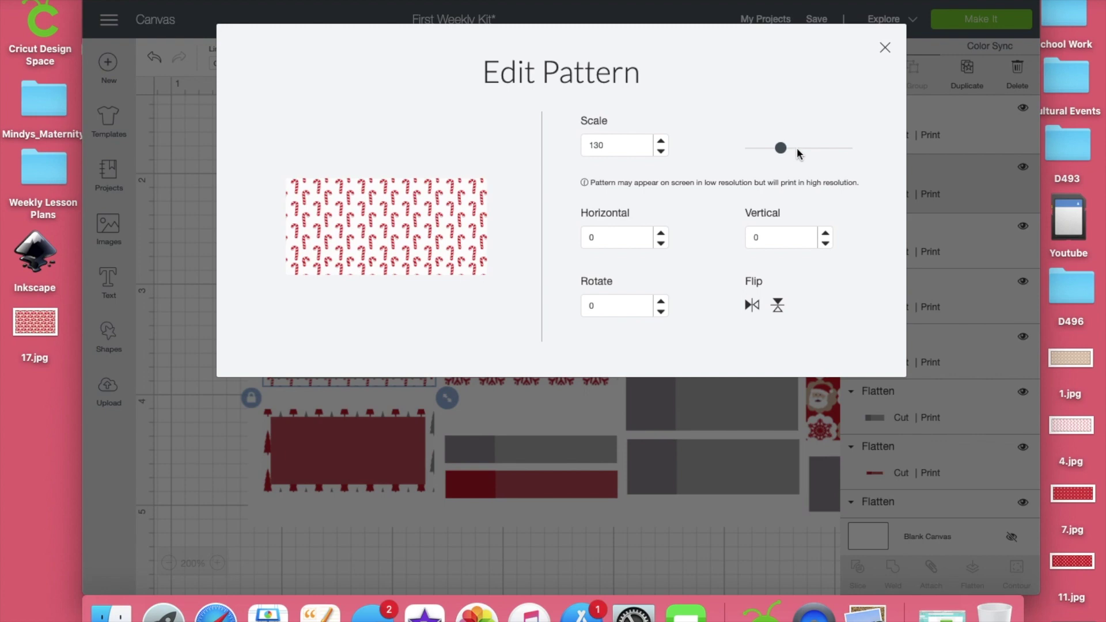
{"action": "left_click", "coordinate": [772, 148]}
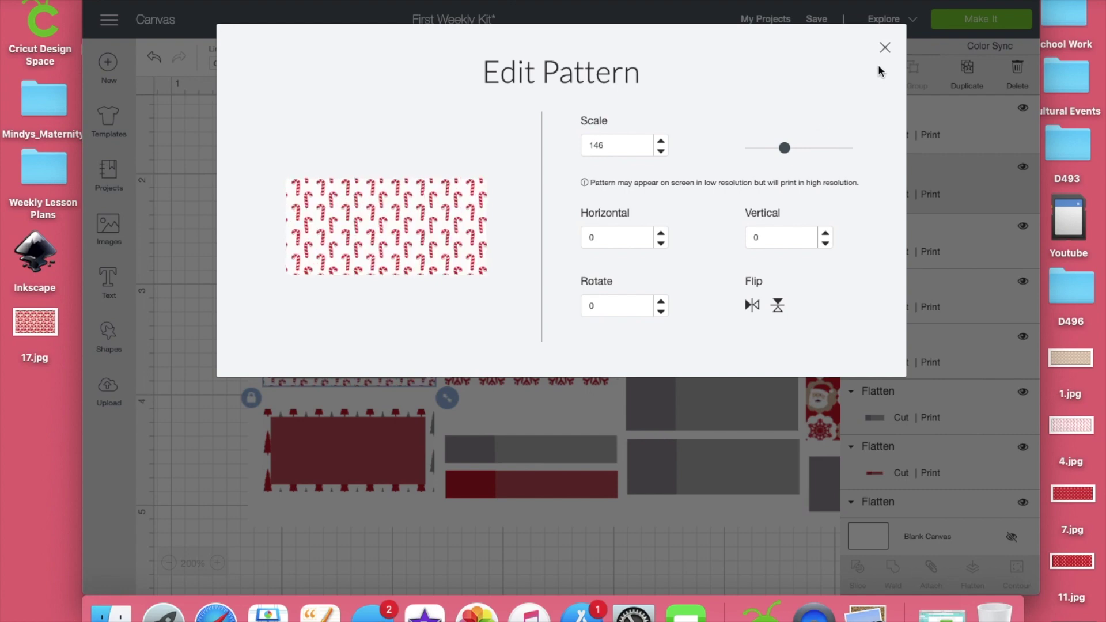
{"action": "left_click", "coordinate": [884, 48]}
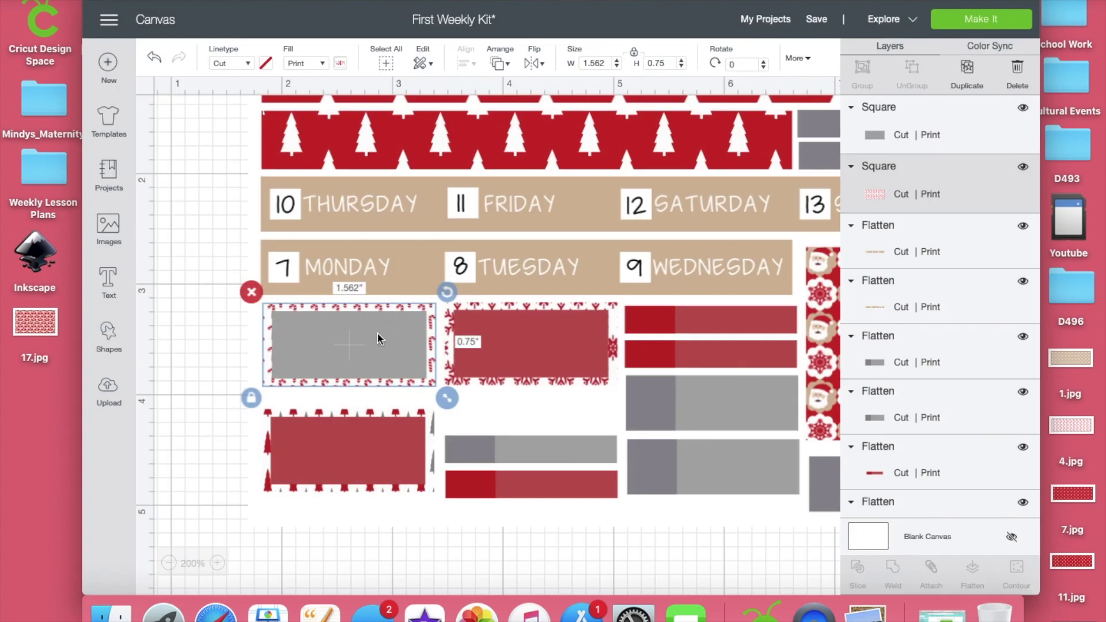
- Recolour the inner rectangle of the candy-cane box muted red and flatten it together with its border
{"action": "left_click", "coordinate": [378, 333]}
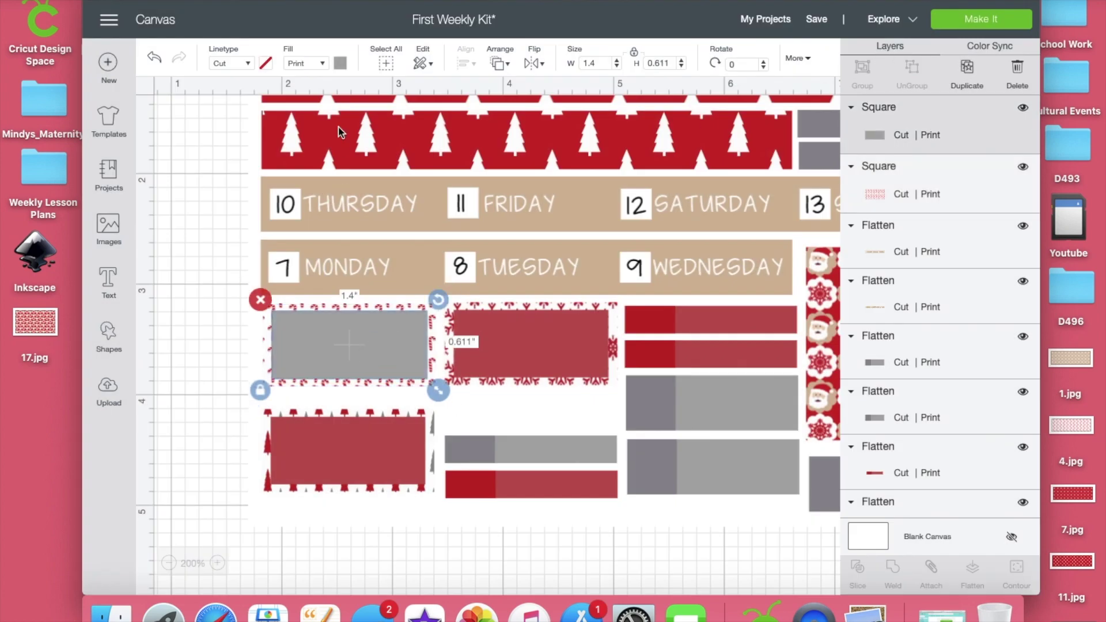
{"action": "left_click", "coordinate": [340, 64]}
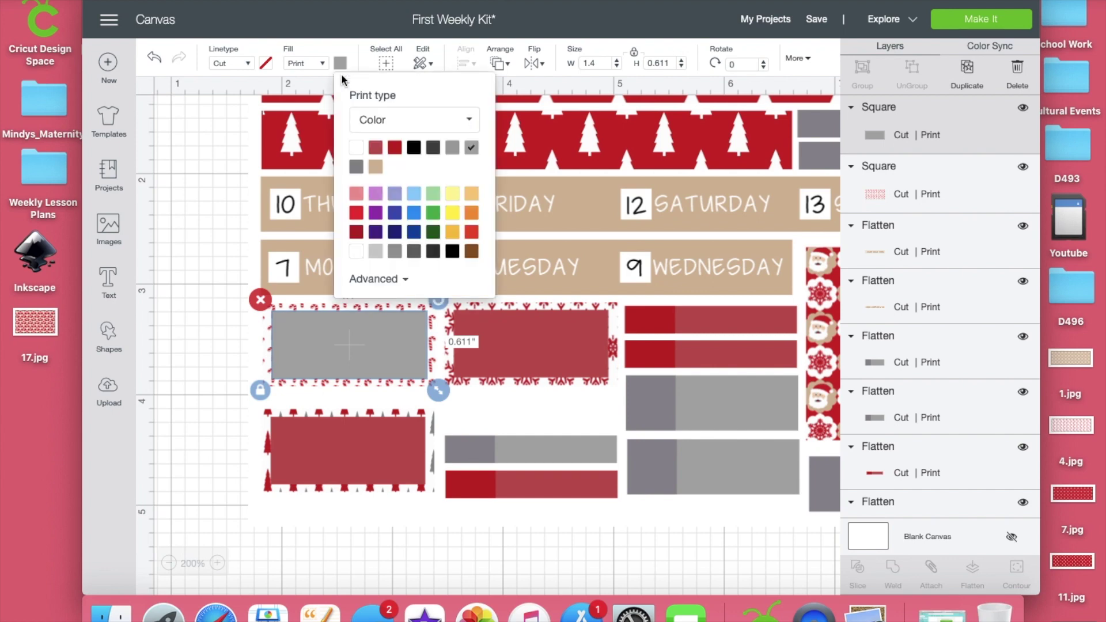
{"action": "left_click", "coordinate": [377, 150]}
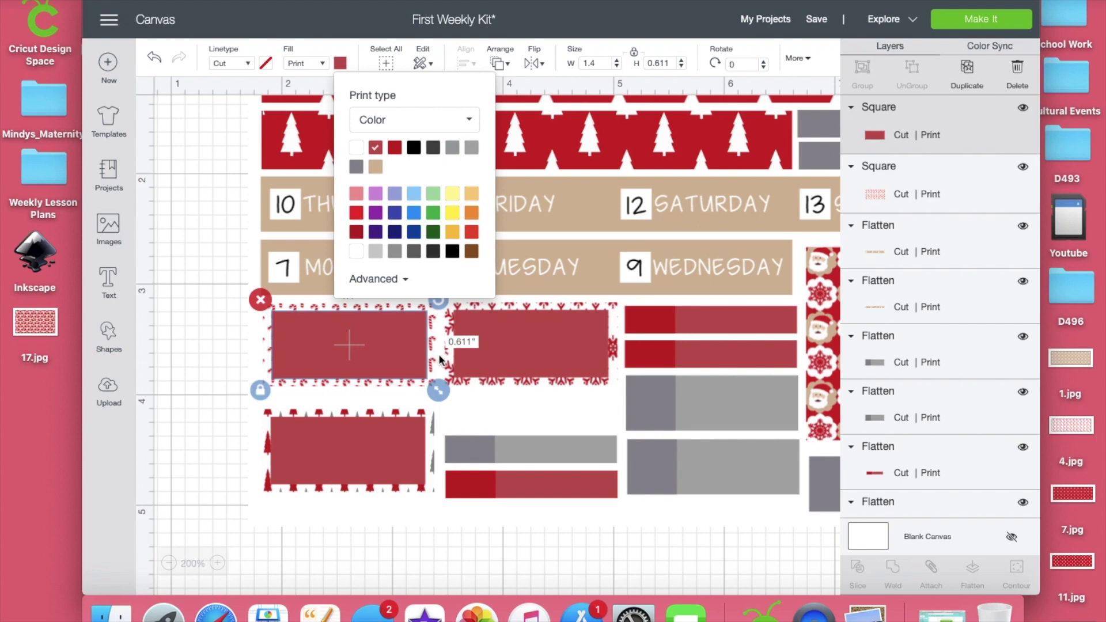
{"action": "left_click", "coordinate": [451, 327]}
{"action": "left_click", "coordinate": [451, 328]}
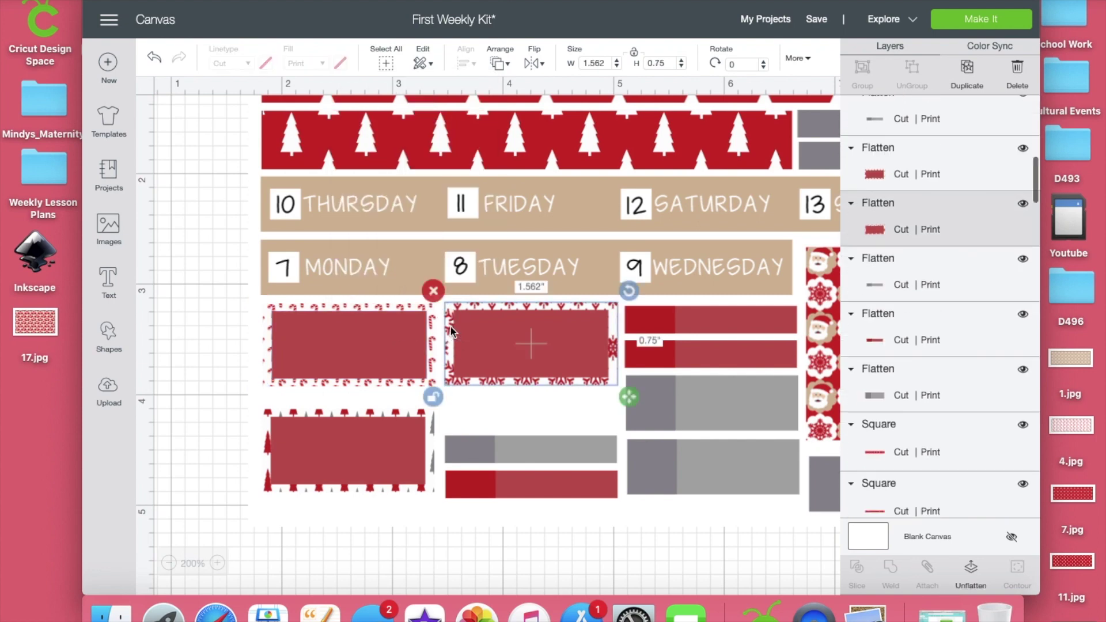
{"action": "left_click", "coordinate": [396, 340]}
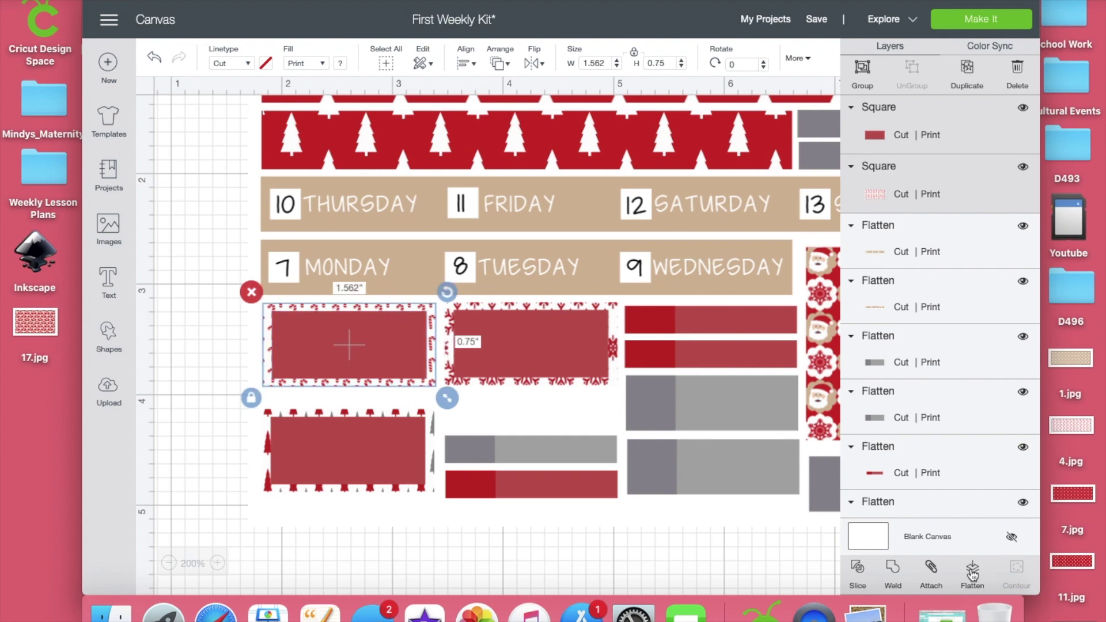
{"action": "left_click", "coordinate": [972, 570]}
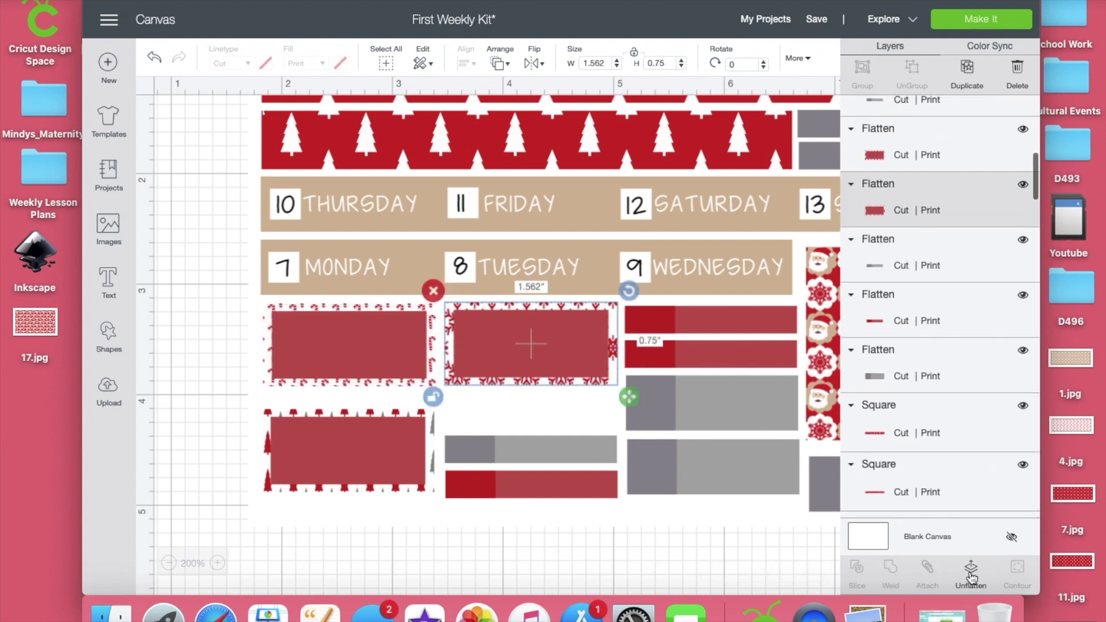
- Unflatten the snowflake-border box below Tuesday and fill its border square with the tan Santa-face pattern at a scale of 199
{"action": "left_click", "coordinate": [577, 406]}
{"action": "left_click", "coordinate": [608, 344]}
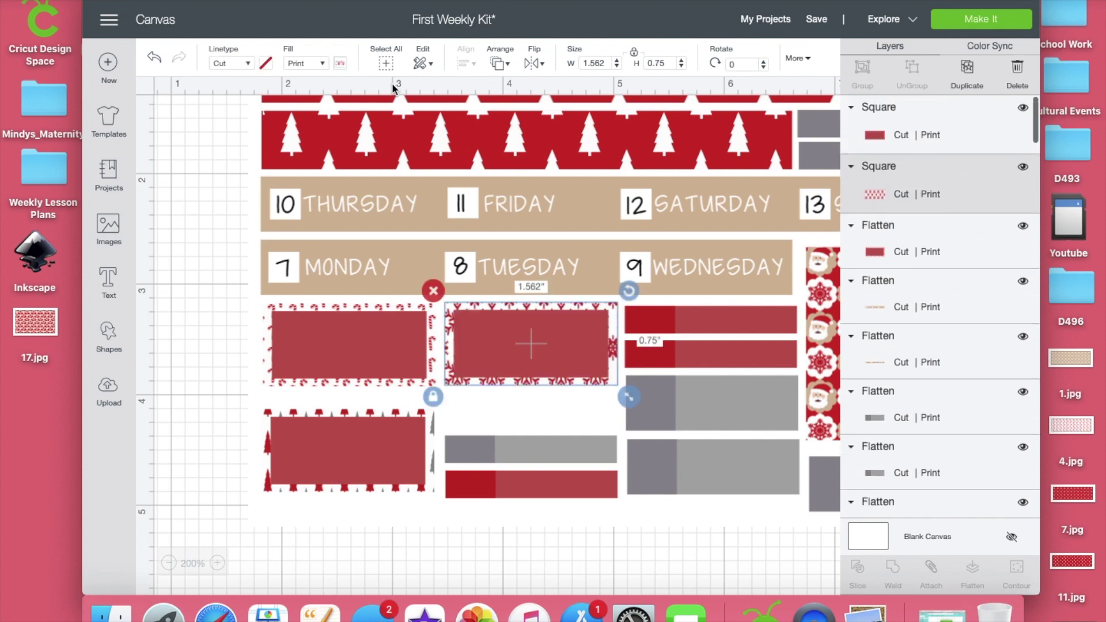
{"action": "left_click", "coordinate": [338, 64]}
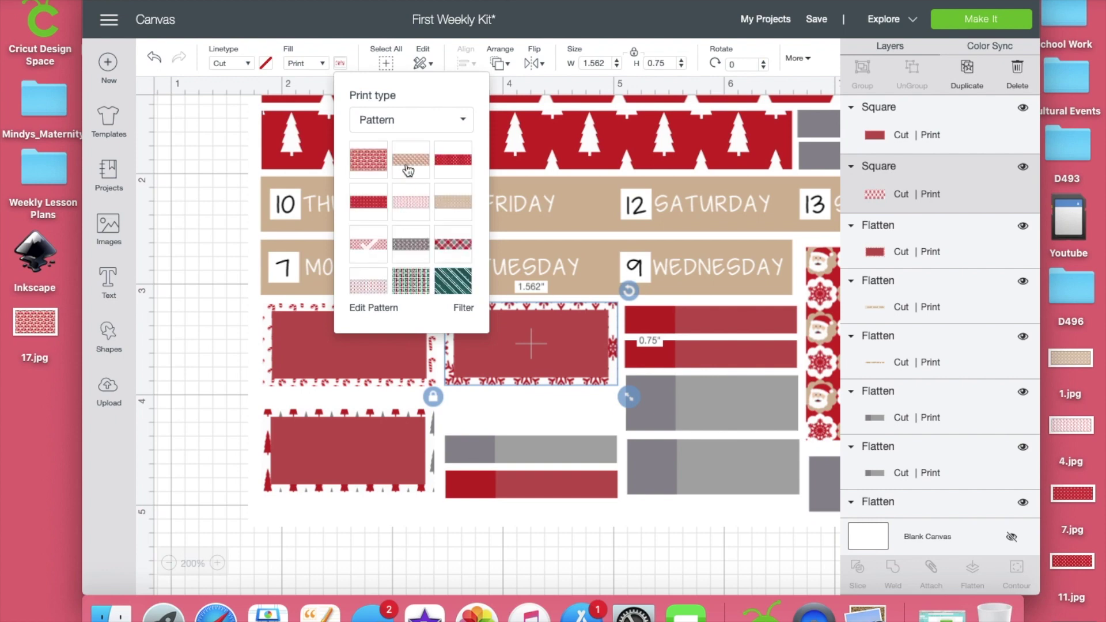
{"action": "left_click", "coordinate": [409, 170]}
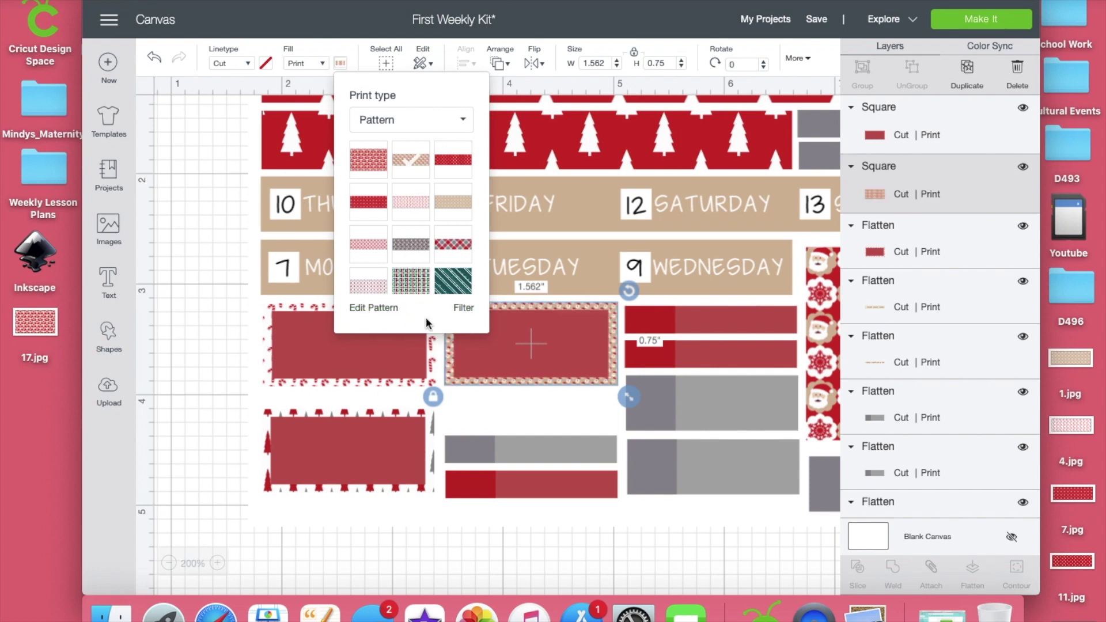
{"action": "left_click", "coordinate": [383, 310]}
{"action": "left_click", "coordinate": [786, 149]}
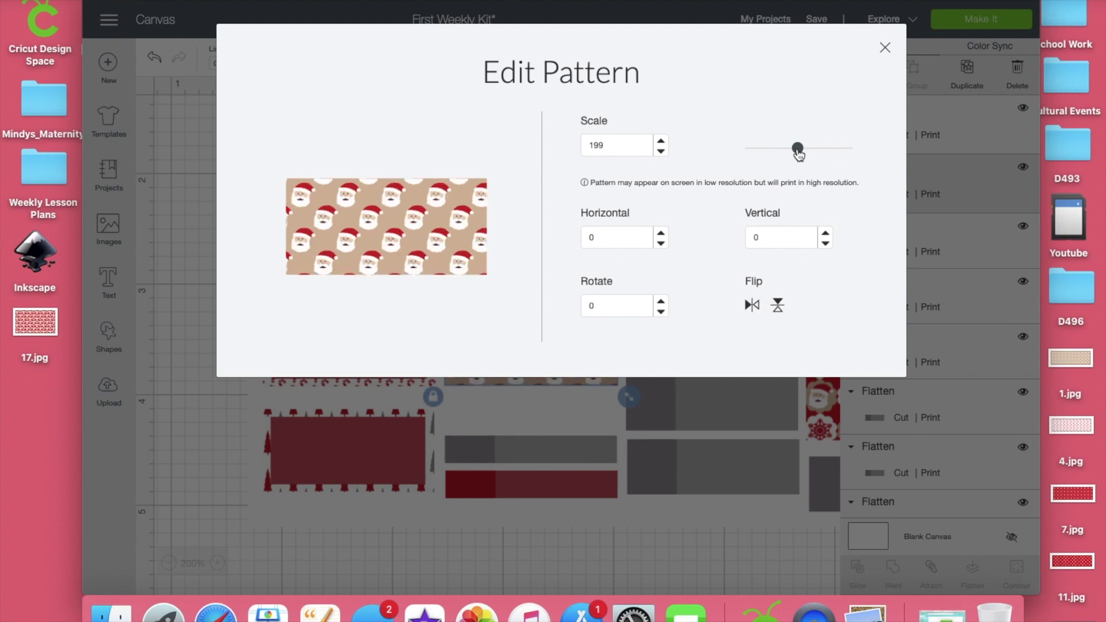
{"action": "left_click", "coordinate": [887, 49]}
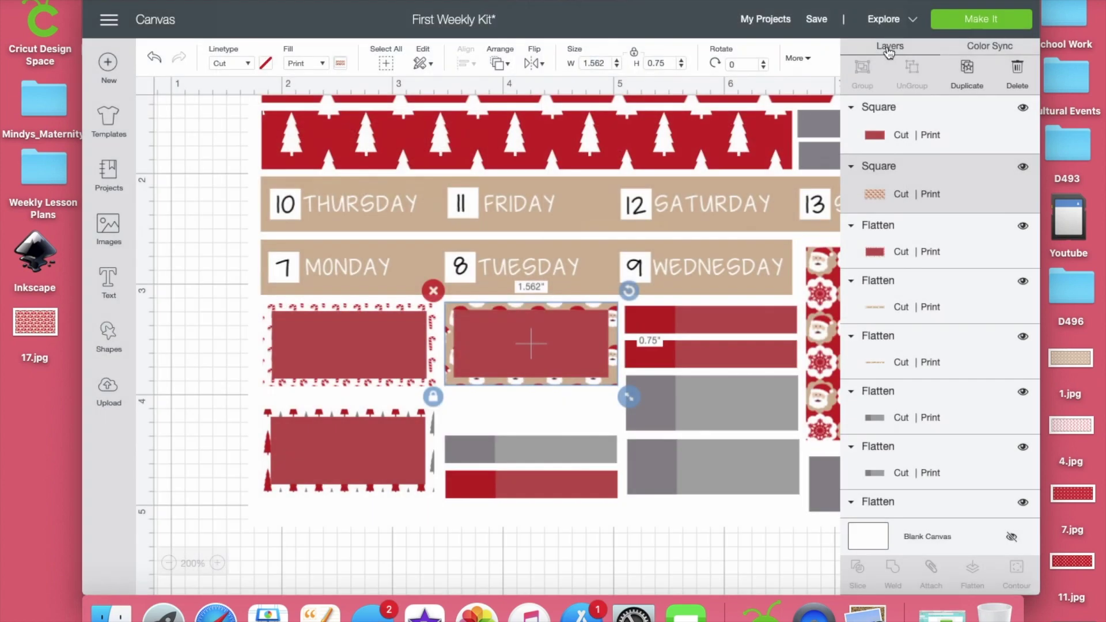
- Recolour the inner rectangle of the Santa box light tan (#e0cdb9) and flatten it together with its border
{"action": "left_click", "coordinate": [580, 351]}
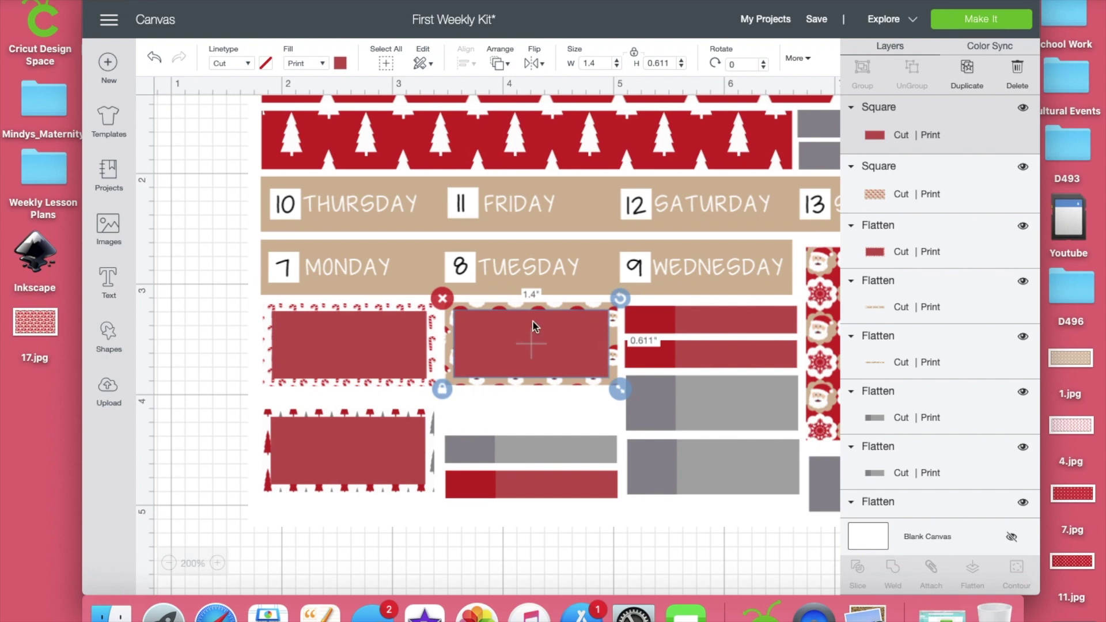
{"action": "left_click", "coordinate": [340, 63]}
{"action": "left_click", "coordinate": [374, 168]}
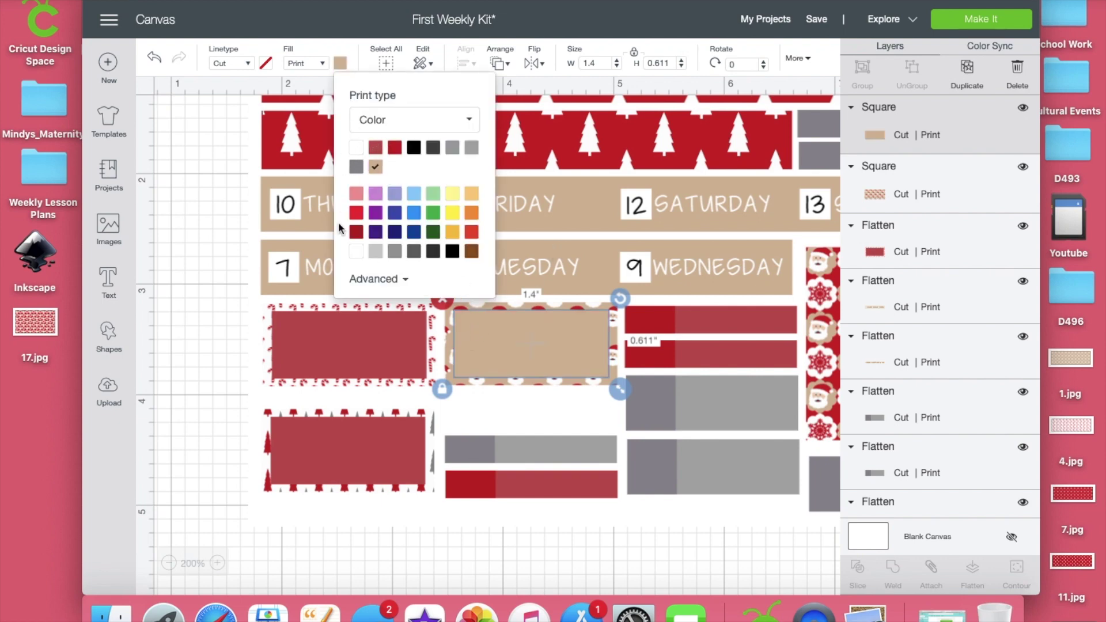
{"action": "left_click", "coordinate": [374, 280]}
{"action": "left_click_drag", "start_coordinate": [384, 312], "coordinate": [372, 310]}
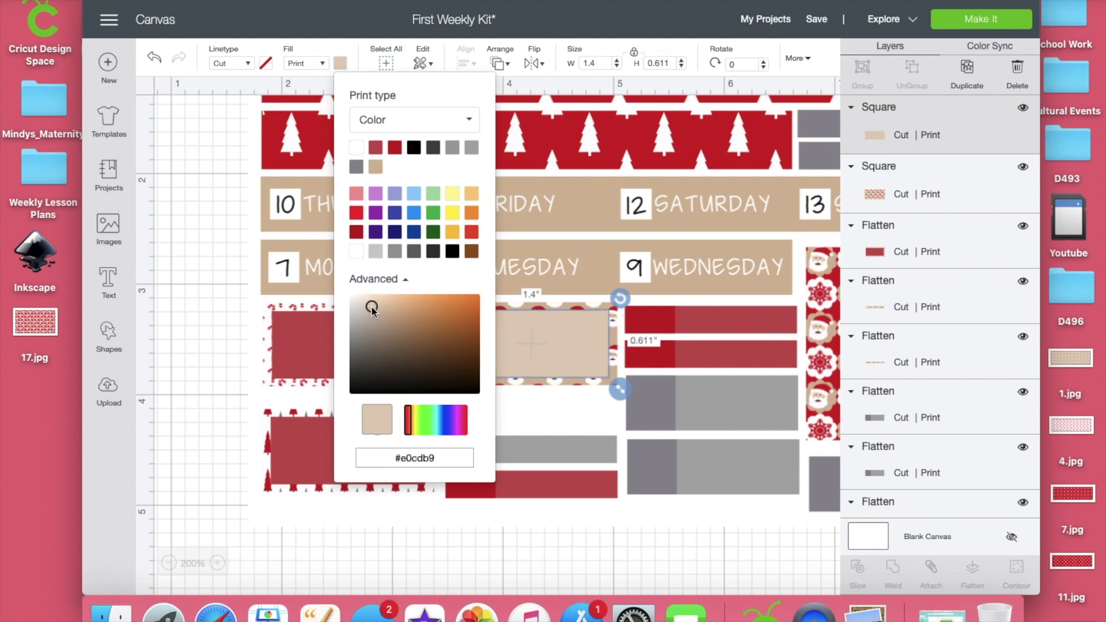
{"action": "left_click", "coordinate": [224, 349]}
{"action": "left_click", "coordinate": [580, 352]}
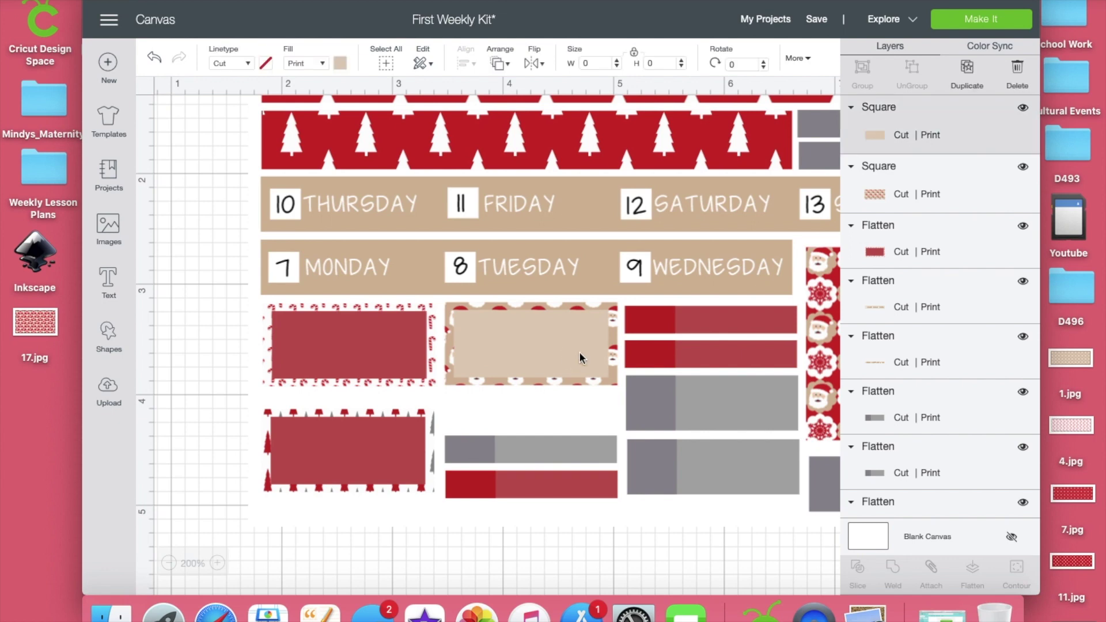
{"action": "left_click", "coordinate": [589, 305], "text": "shift"}
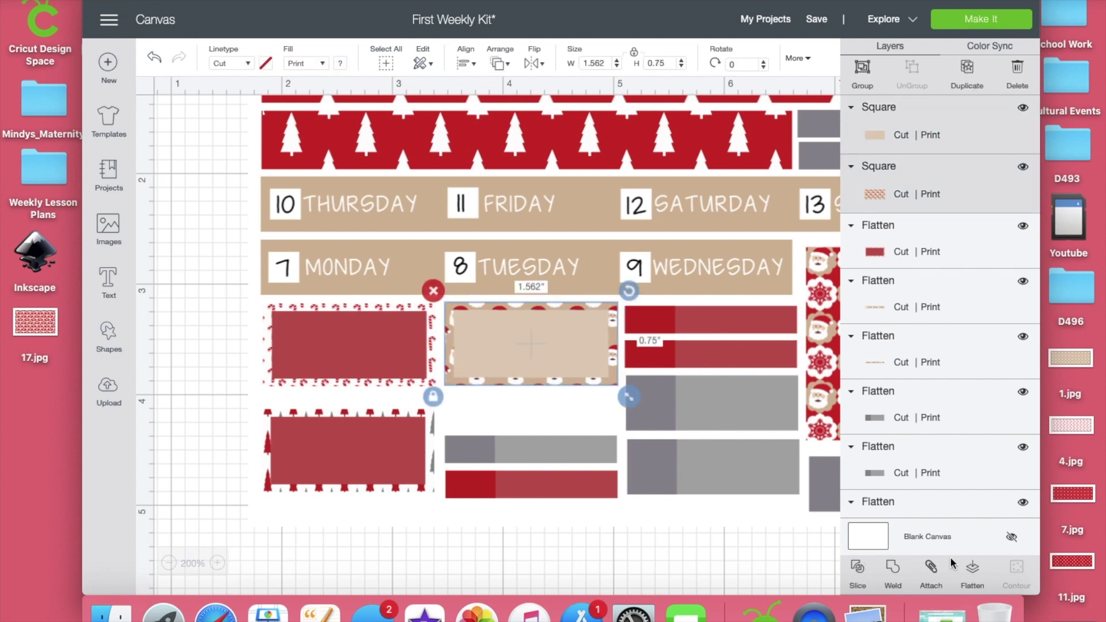
{"action": "left_click", "coordinate": [973, 570]}
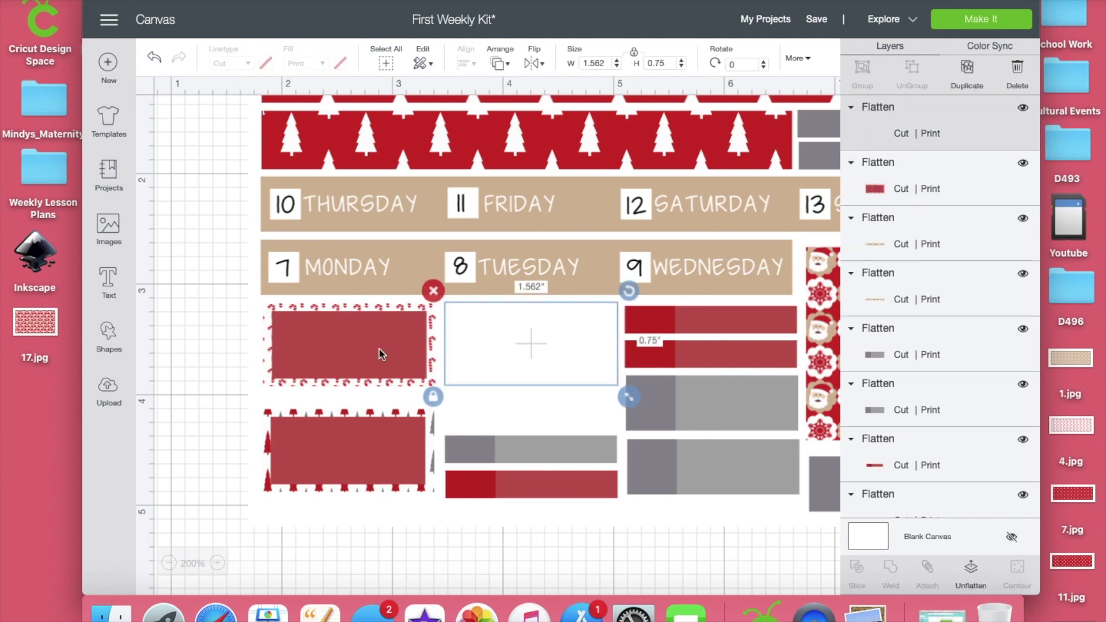
- Unflatten the tree-border box below the candy-cane box and fill its border square with the red pattern of white snowflakes
{"action": "left_click", "coordinate": [353, 415]}
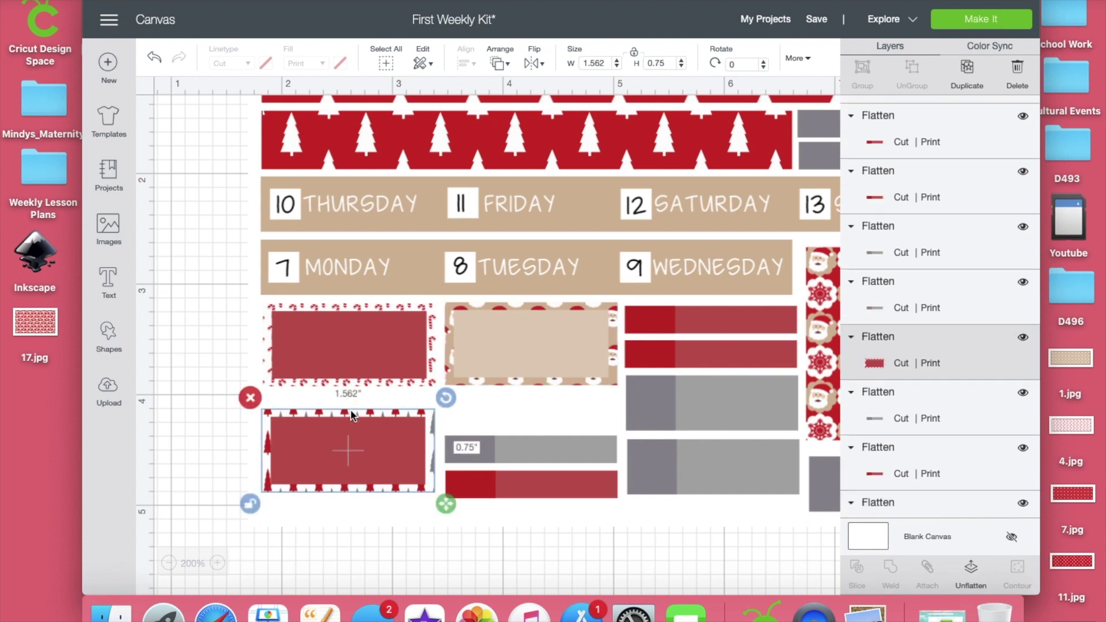
{"action": "left_click", "coordinate": [972, 570]}
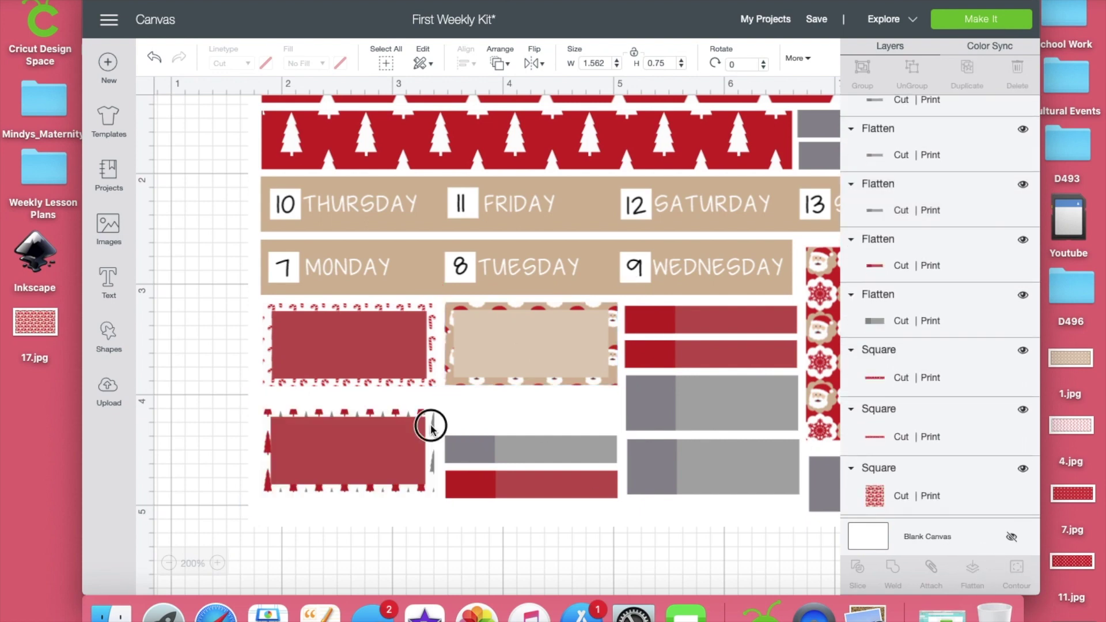
{"action": "left_click", "coordinate": [431, 424]}
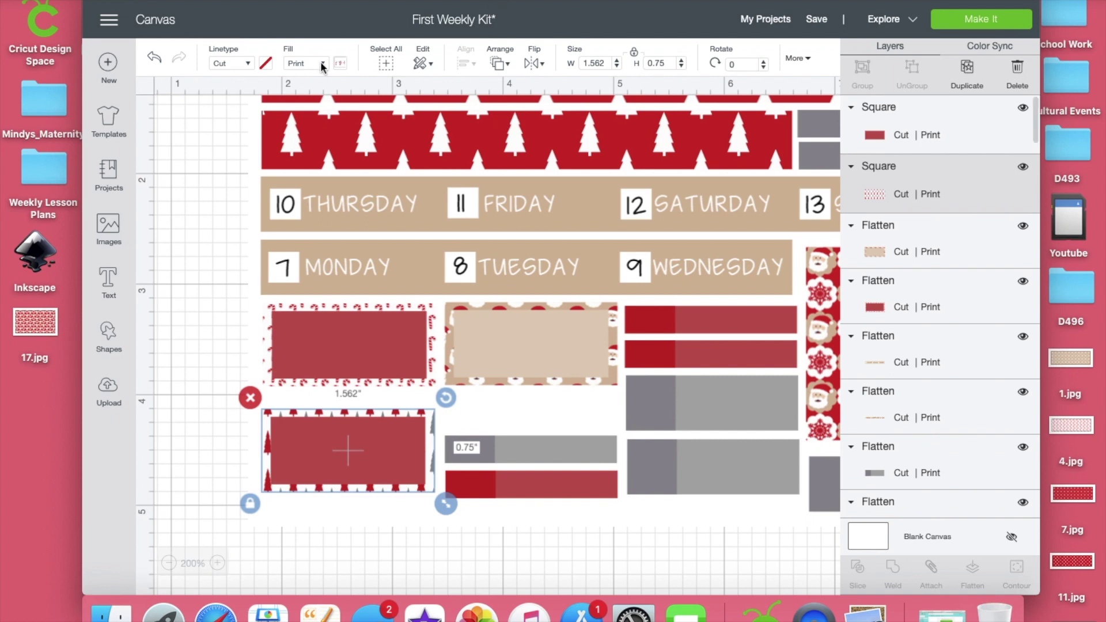
{"action": "left_click", "coordinate": [341, 63]}
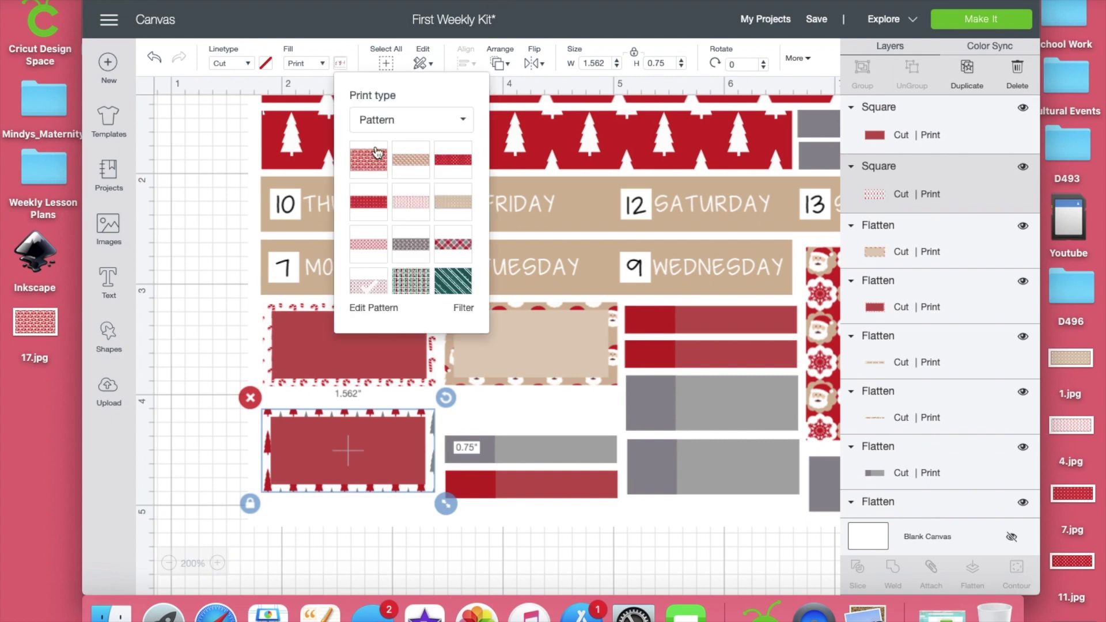
{"action": "left_click", "coordinate": [370, 208]}
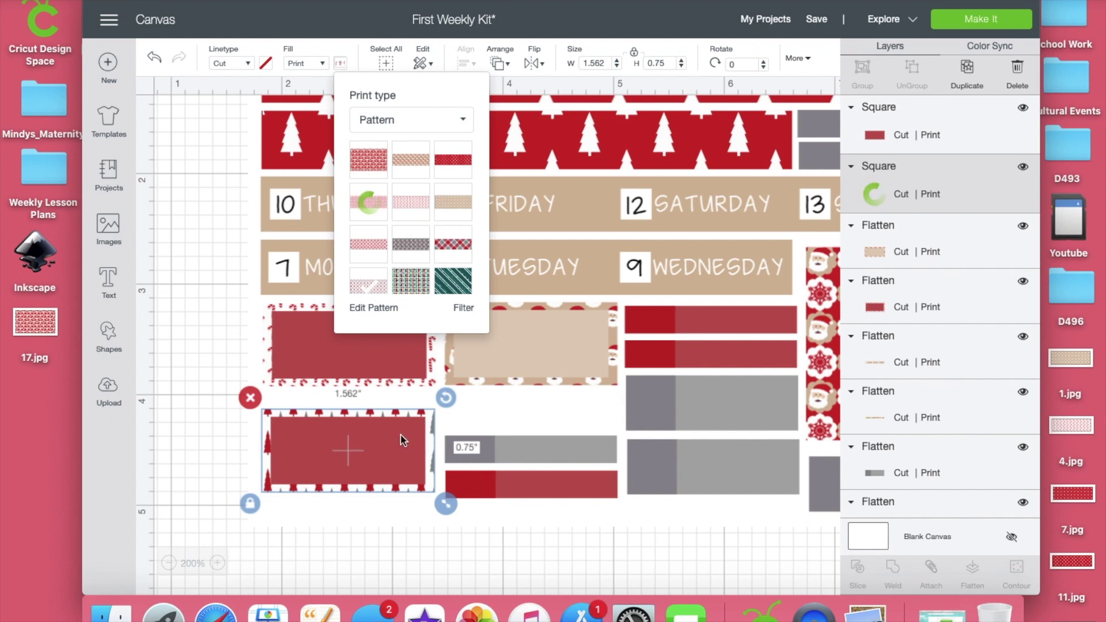
- Set the red snowflake pattern's scale to 168 and flatten the border with its inner rectangle
{"action": "left_click", "coordinate": [378, 308]}
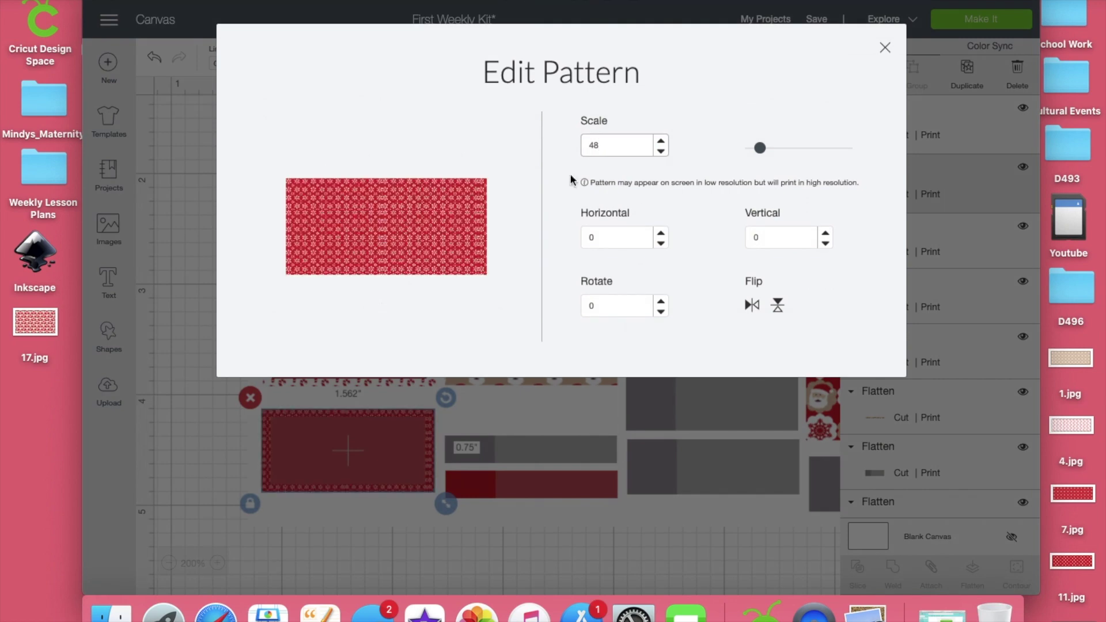
{"action": "left_click", "coordinate": [791, 148]}
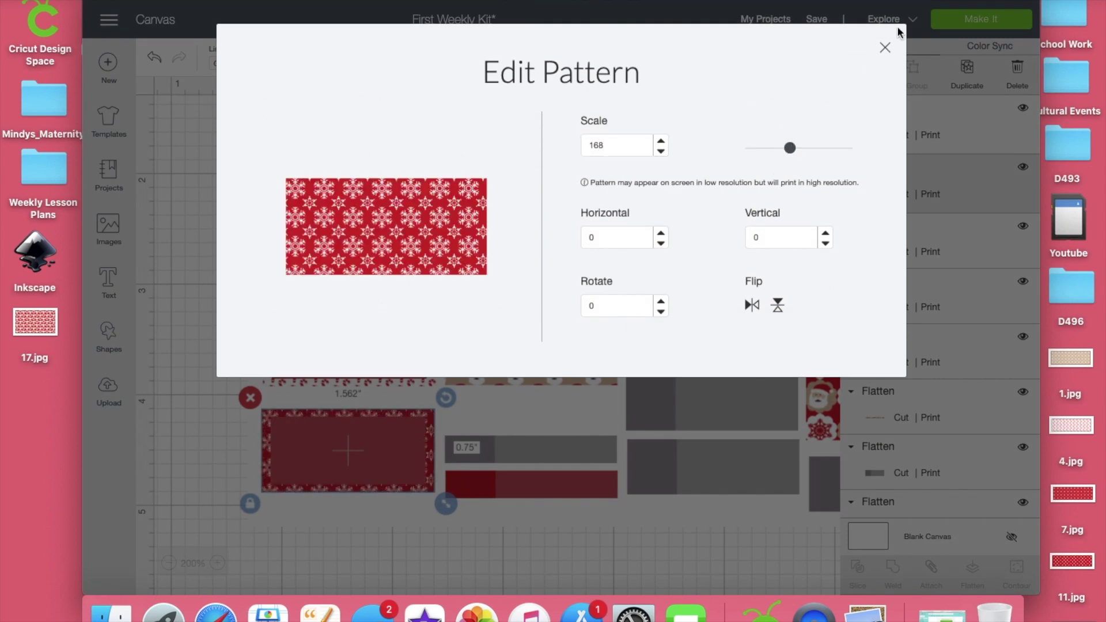
{"action": "left_click", "coordinate": [885, 48]}
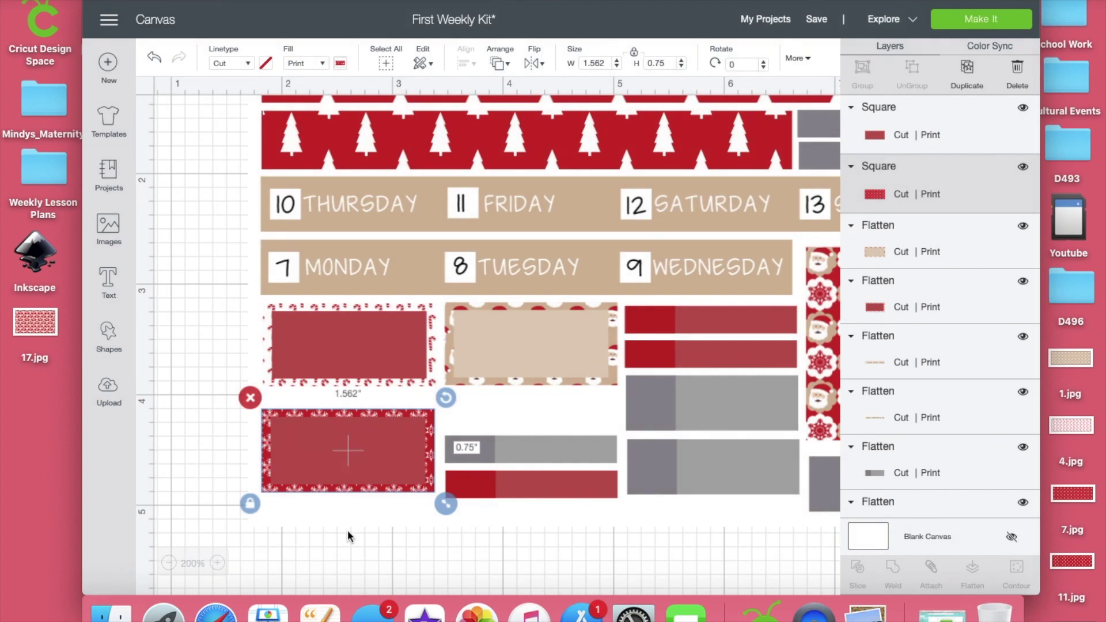
{"action": "left_click", "coordinate": [347, 455], "text": "shift"}
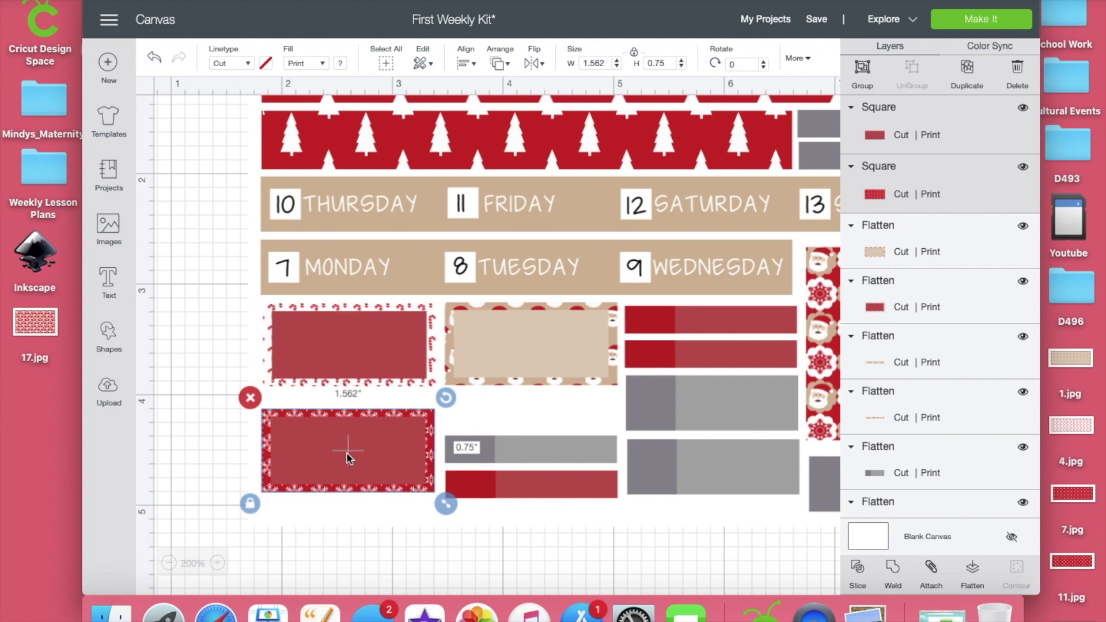
{"action": "left_click", "coordinate": [972, 573]}
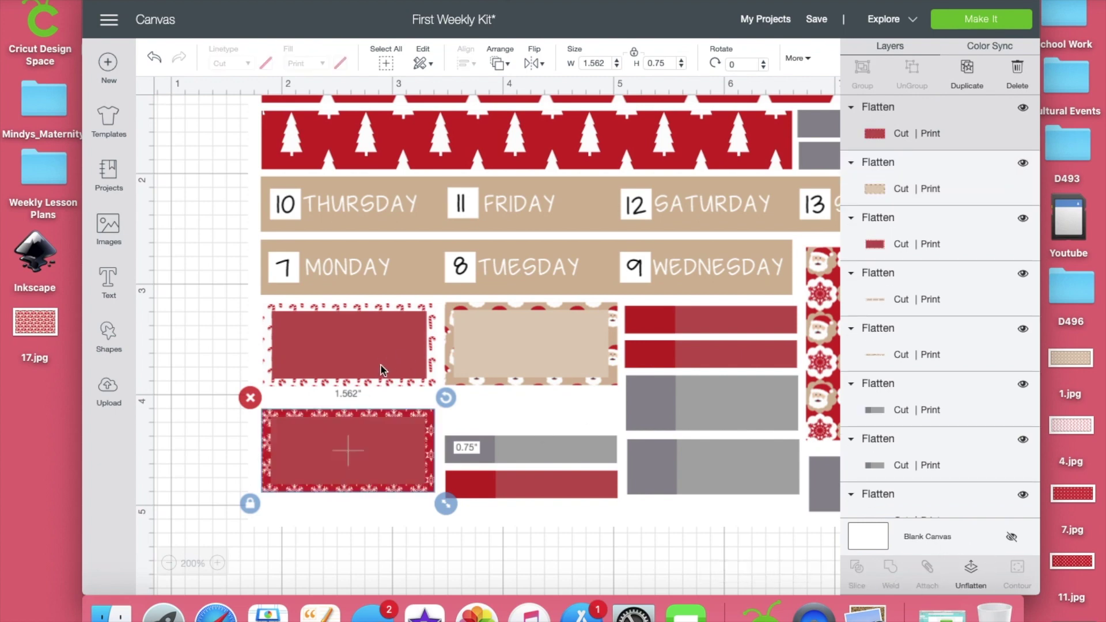
- Unflatten the thin grey label below the Santa-border box and recolour its short end block tan
{"action": "scroll", "coordinate": [597, 392], "scroll_direction": "right", "scroll_amount": 5}
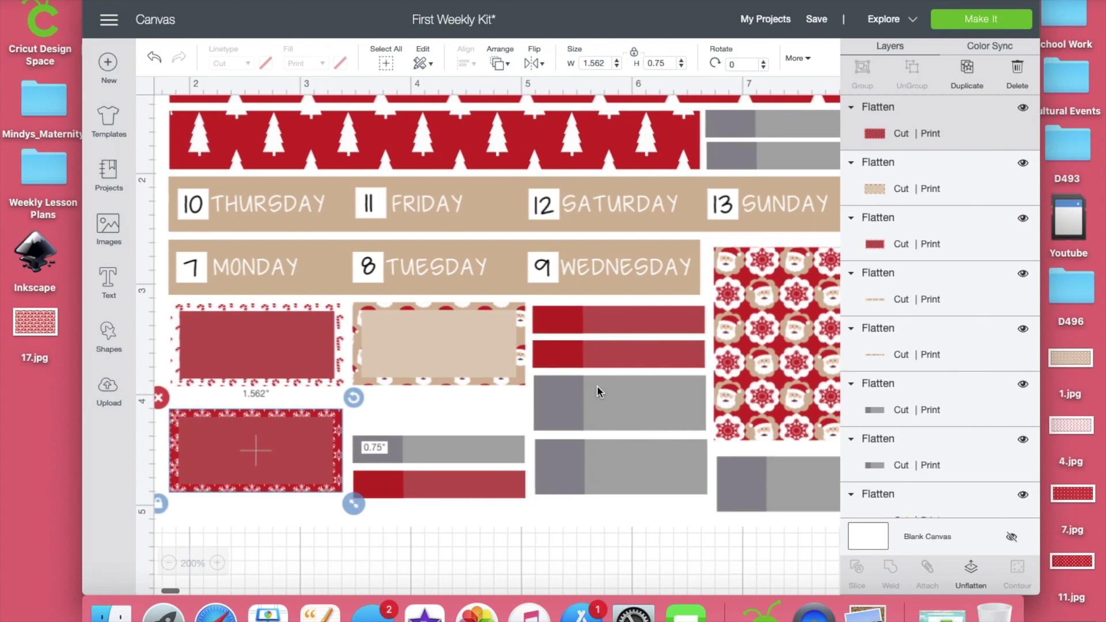
{"action": "scroll", "coordinate": [597, 386], "scroll_direction": "right", "scroll_amount": 2}
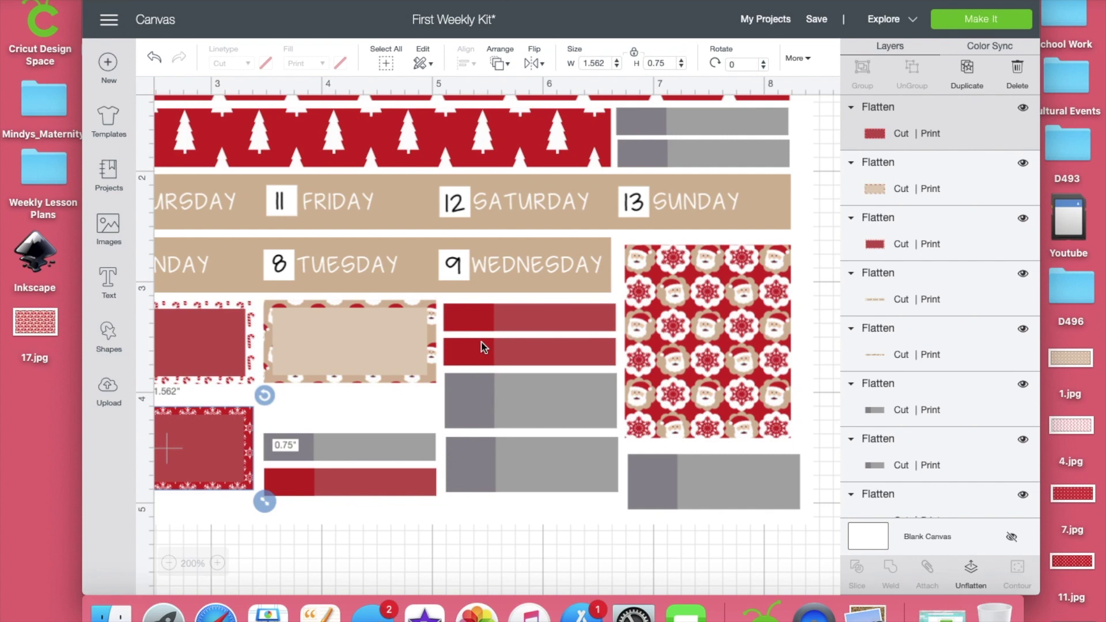
{"action": "left_click", "coordinate": [364, 447]}
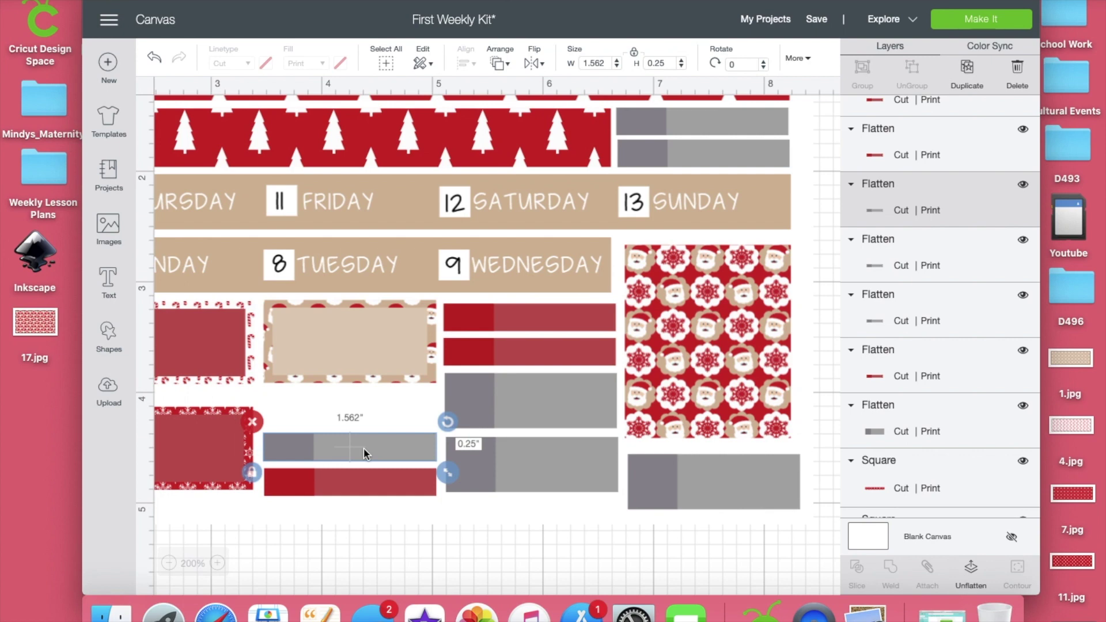
{"action": "left_click", "coordinate": [500, 395]}
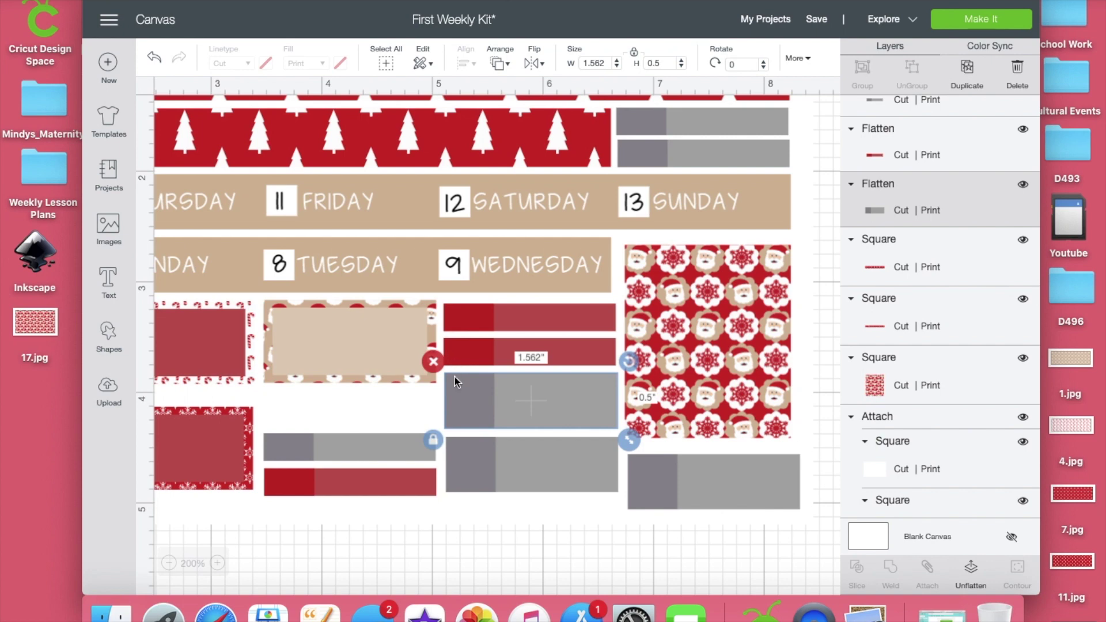
{"action": "left_click", "coordinate": [375, 448]}
{"action": "left_click", "coordinate": [971, 572]}
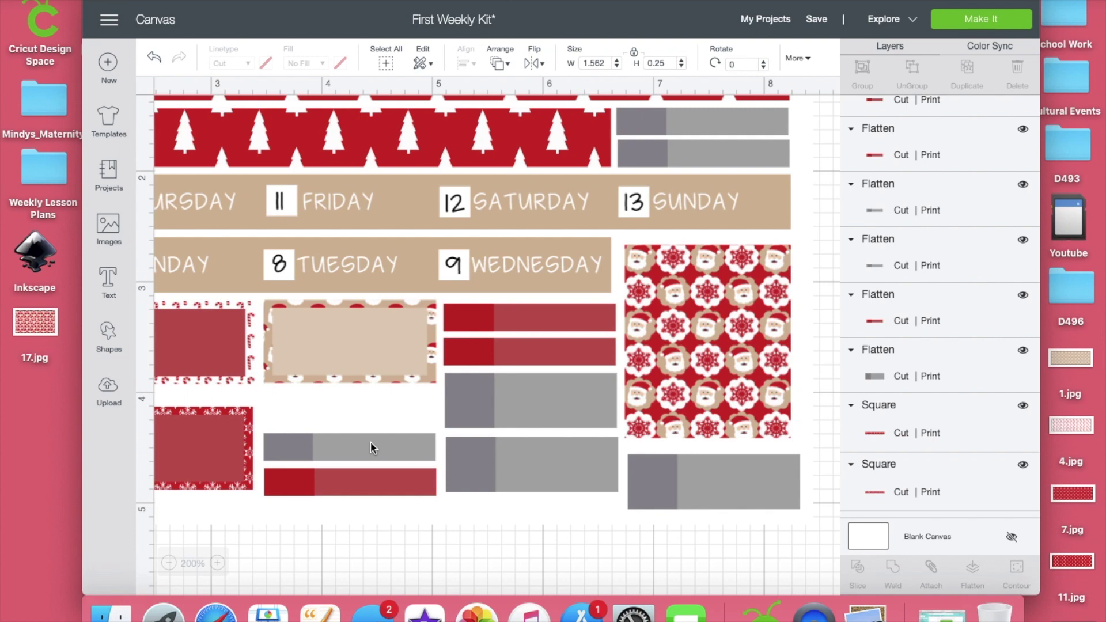
{"action": "left_click", "coordinate": [335, 445]}
{"action": "left_click", "coordinate": [301, 445]}
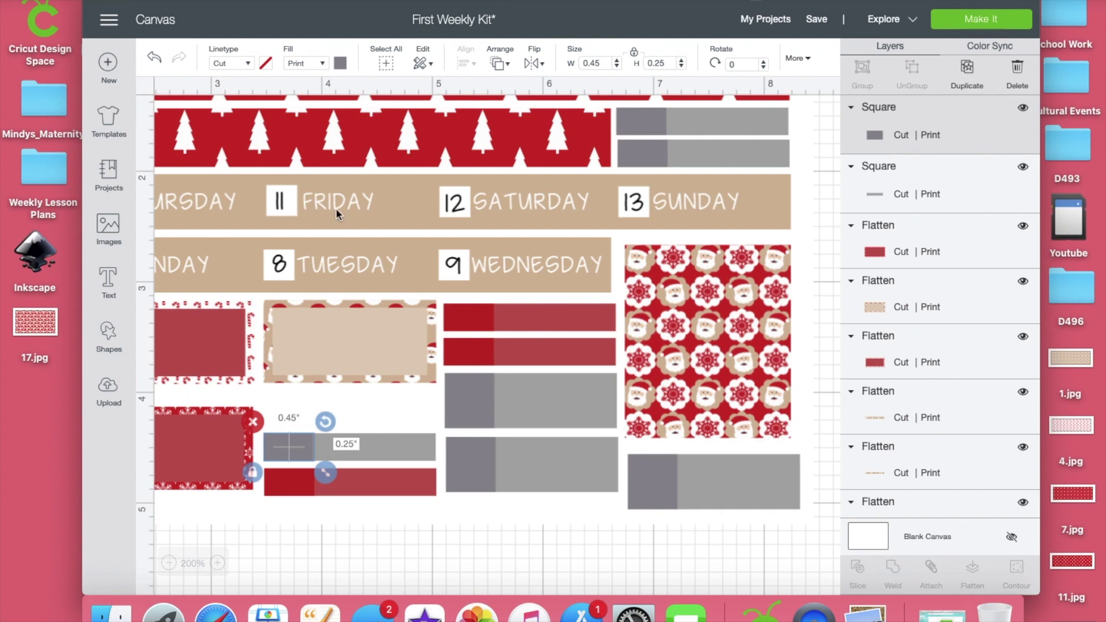
{"action": "left_click", "coordinate": [341, 64]}
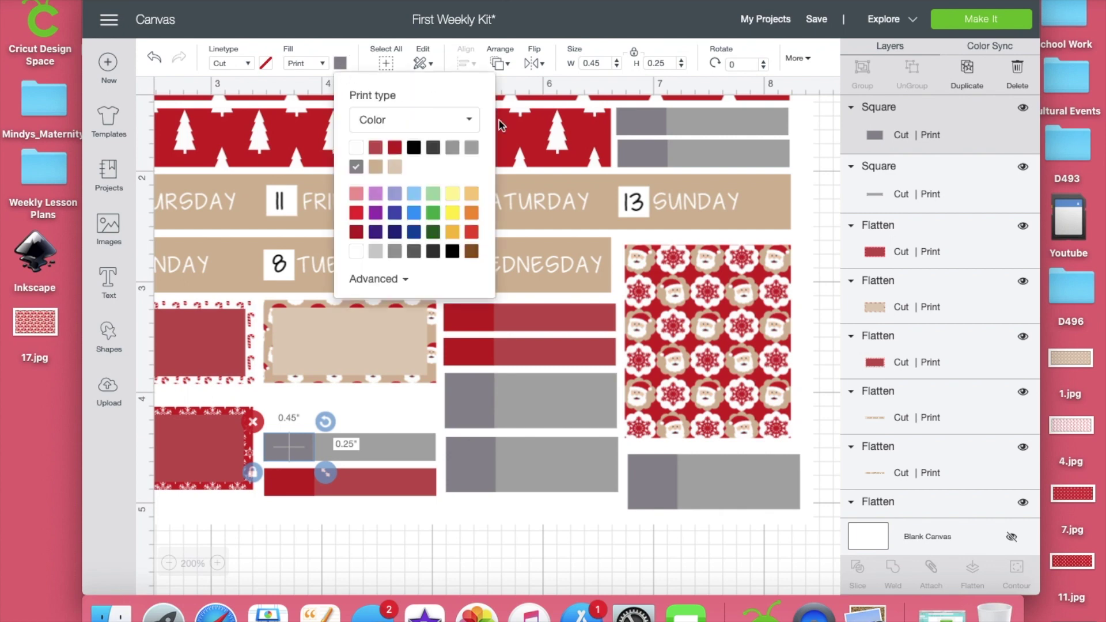
{"action": "left_click", "coordinate": [375, 167]}
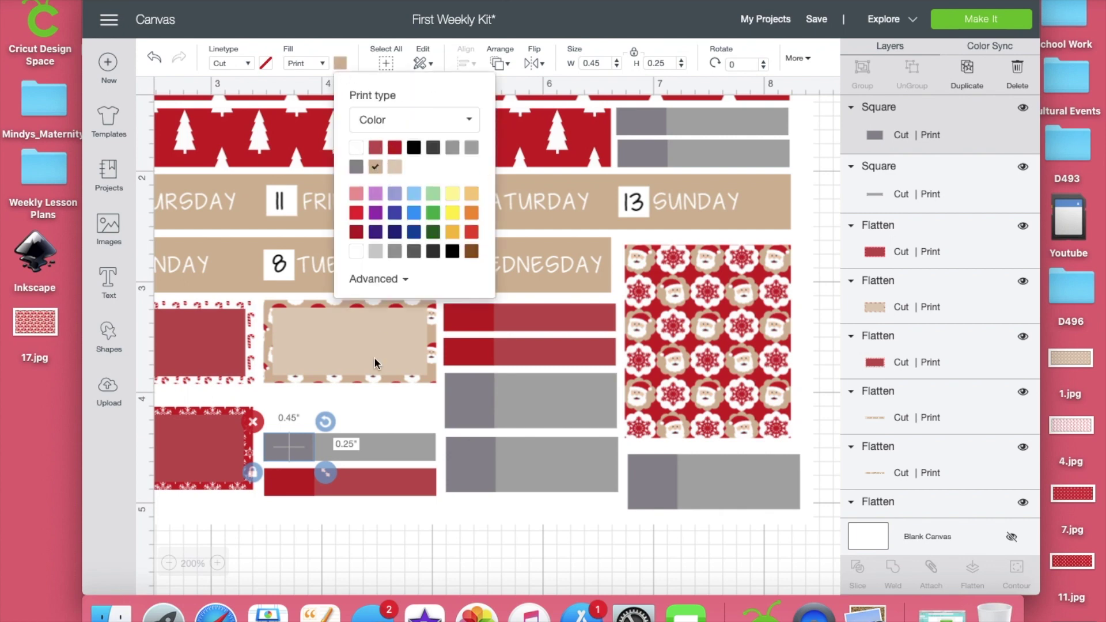
- Recolour the thin label's long rectangle light tan and flatten it together with its tan end block
{"action": "left_click", "coordinate": [379, 447]}
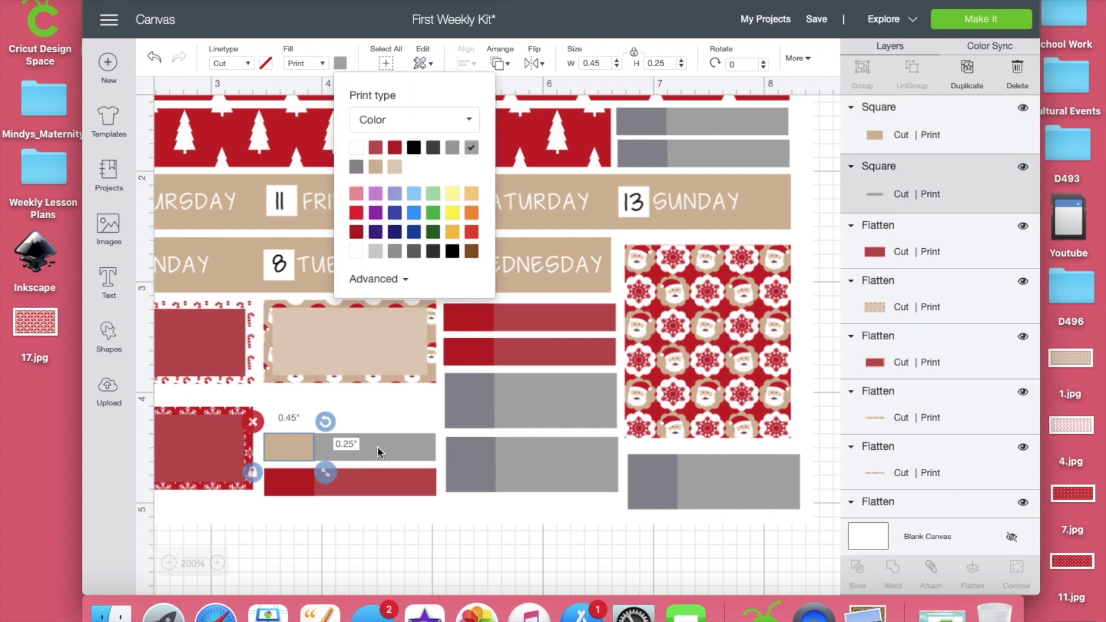
{"action": "left_click", "coordinate": [342, 65]}
{"action": "left_click", "coordinate": [395, 168]}
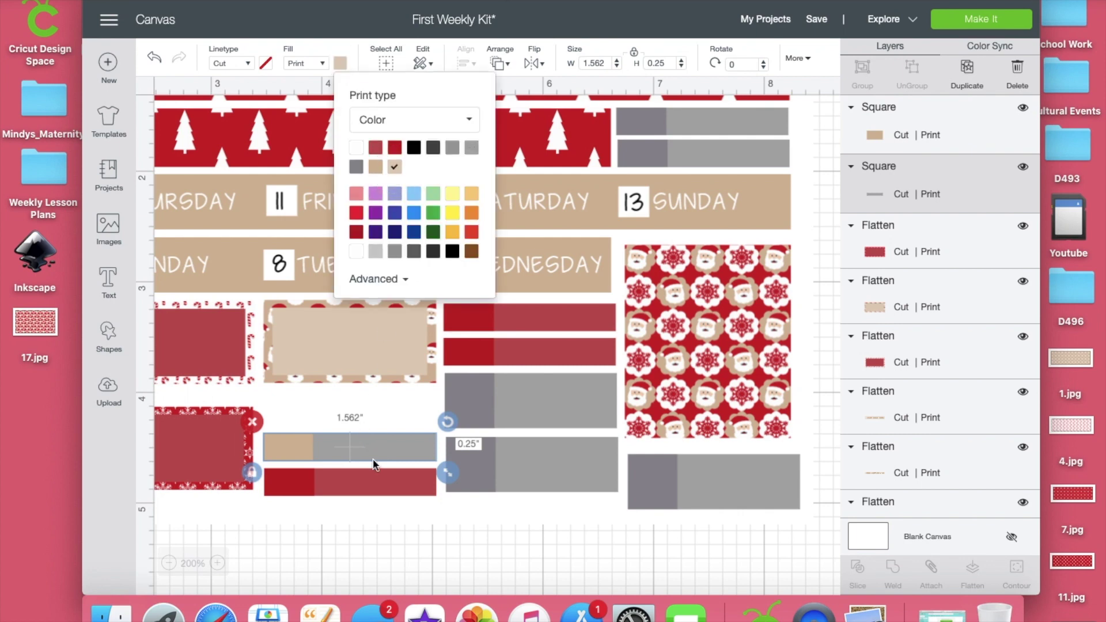
{"action": "left_click", "coordinate": [303, 444], "text": "shift"}
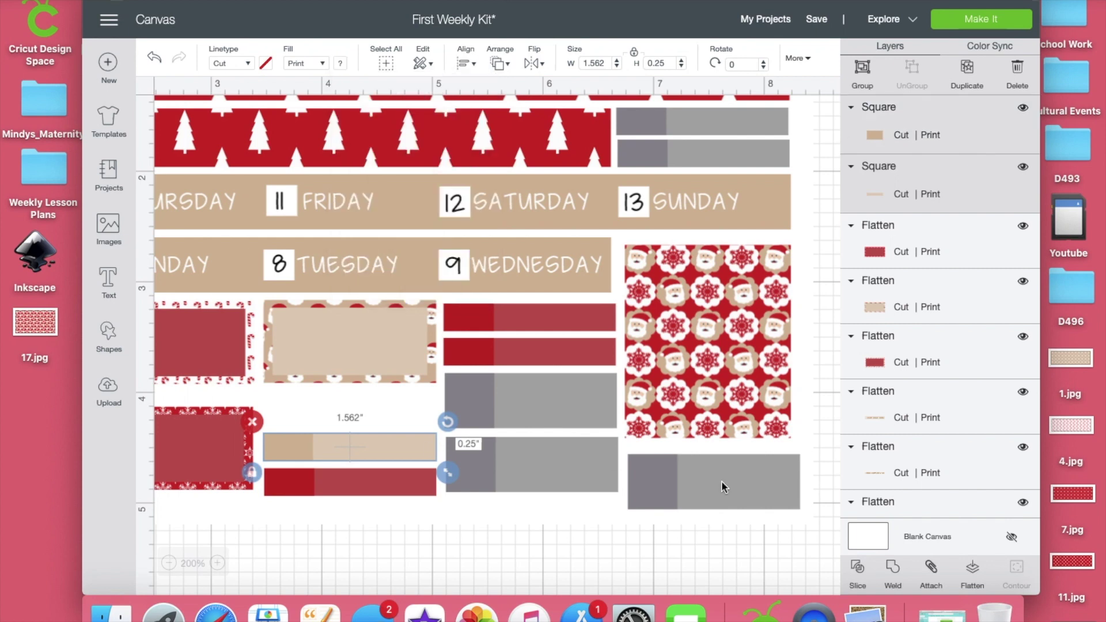
{"action": "left_click", "coordinate": [972, 574]}
- Delete the two thin grey labels beside the shorter tree-pattern strip
{"action": "left_click", "coordinate": [672, 121]}
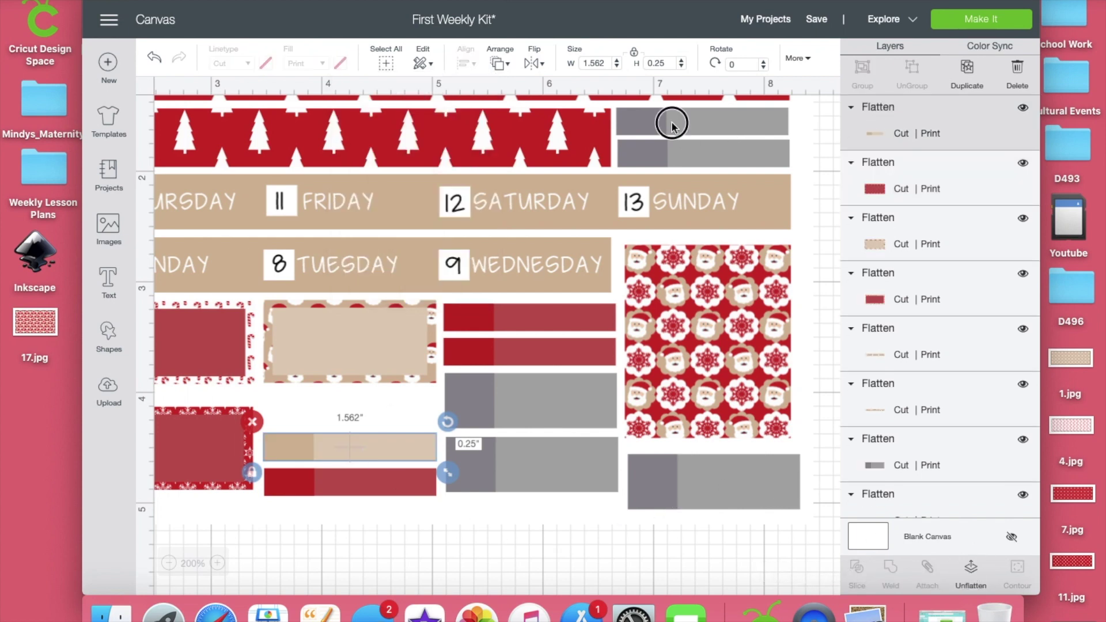
{"action": "left_click", "coordinate": [665, 155], "text": "shift"}
{"action": "key", "text": "Delete"}
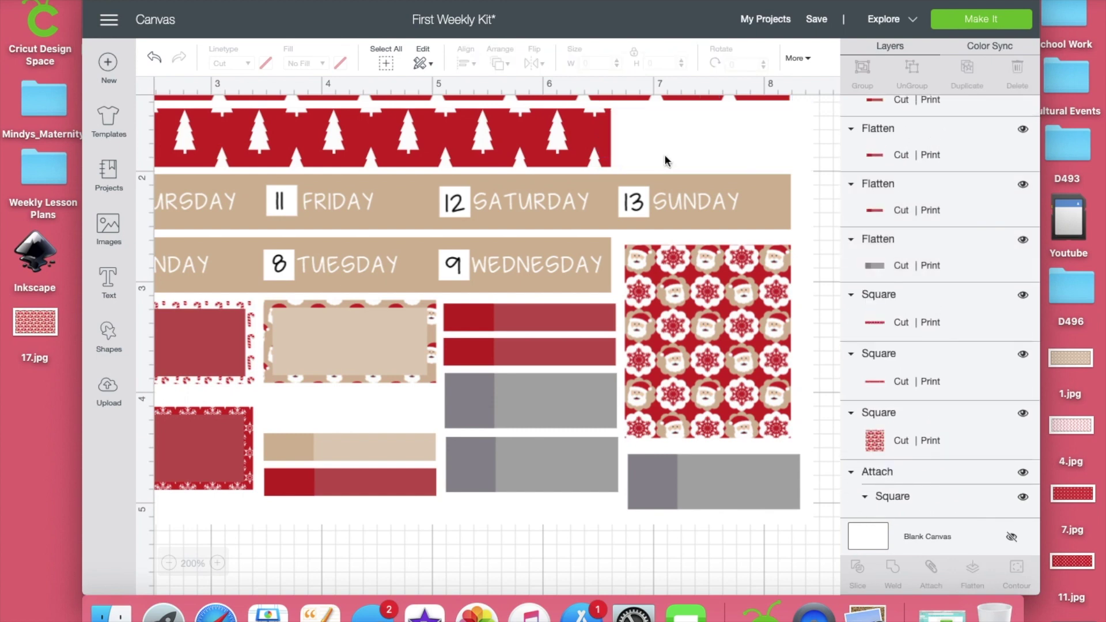
- Duplicate the thin tan label twice, placing one copy beside the shorter tree strip and the other directly above the original
{"action": "left_click", "coordinate": [284, 442]}
{"action": "left_click", "coordinate": [967, 68]}
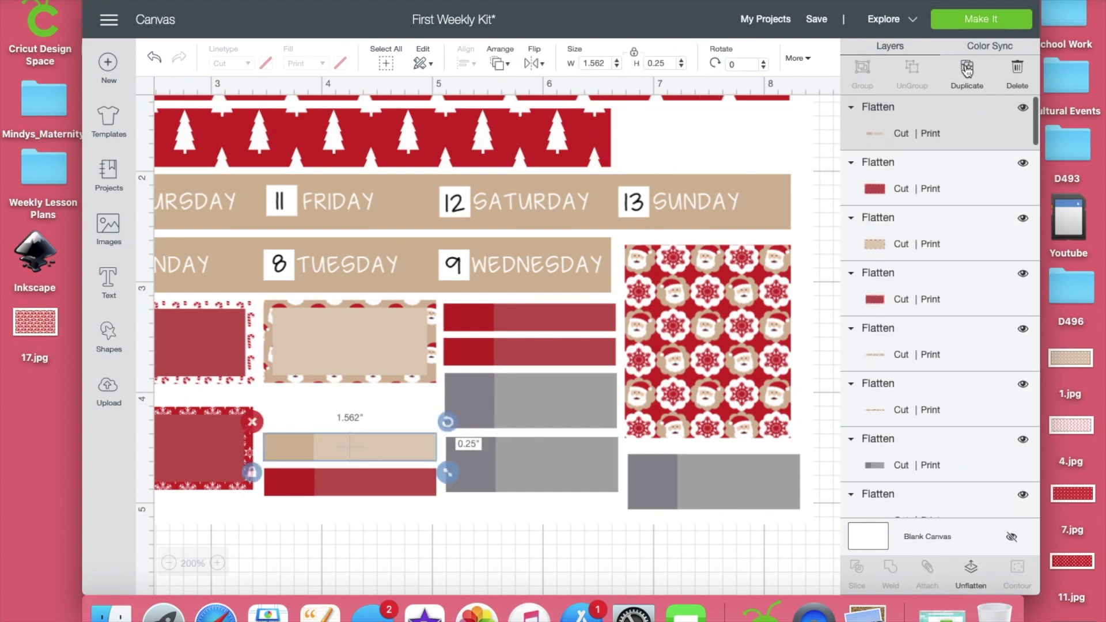
{"action": "left_click", "coordinate": [968, 68]}
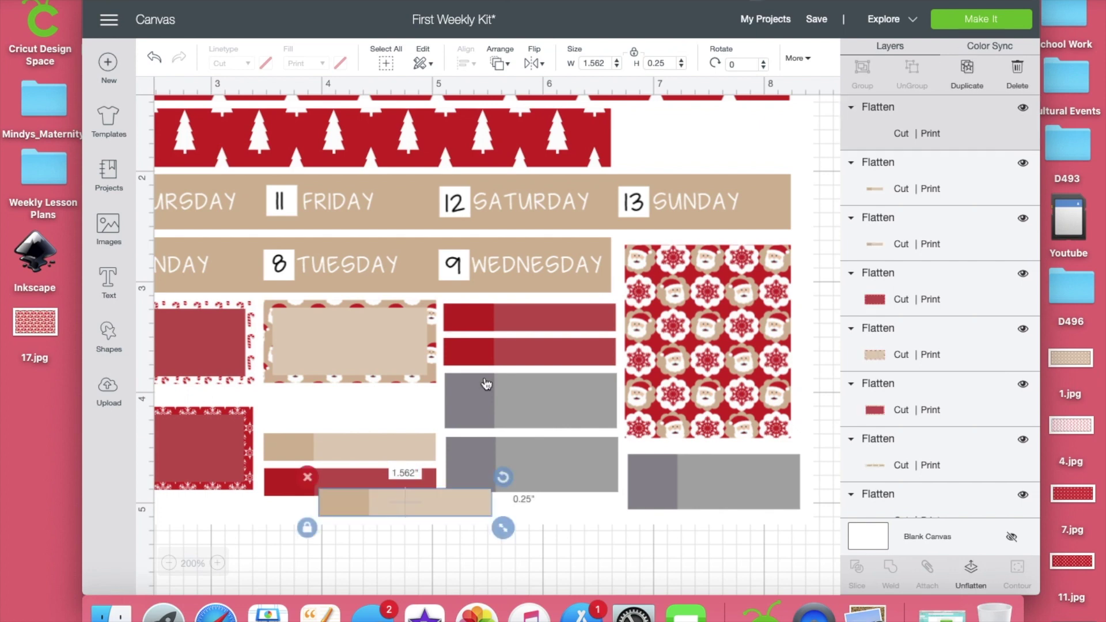
{"action": "left_click_drag", "start_coordinate": [410, 555], "coordinate": [701, 114]}
{"action": "left_click_drag", "start_coordinate": [593, 259], "coordinate": [293, 410]}
{"action": "left_click_drag", "start_coordinate": [338, 503], "coordinate": [646, 148]}
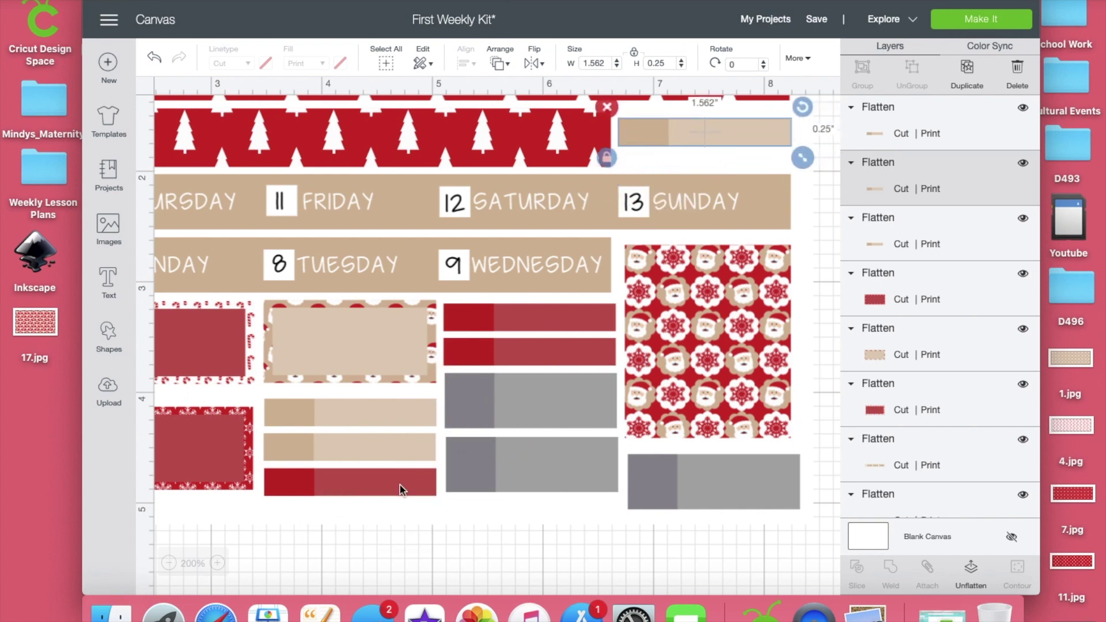
- Delete the lower tall grey label below Wednesday and the grey label below the large Santa-pattern box
{"action": "left_click", "coordinate": [491, 387]}
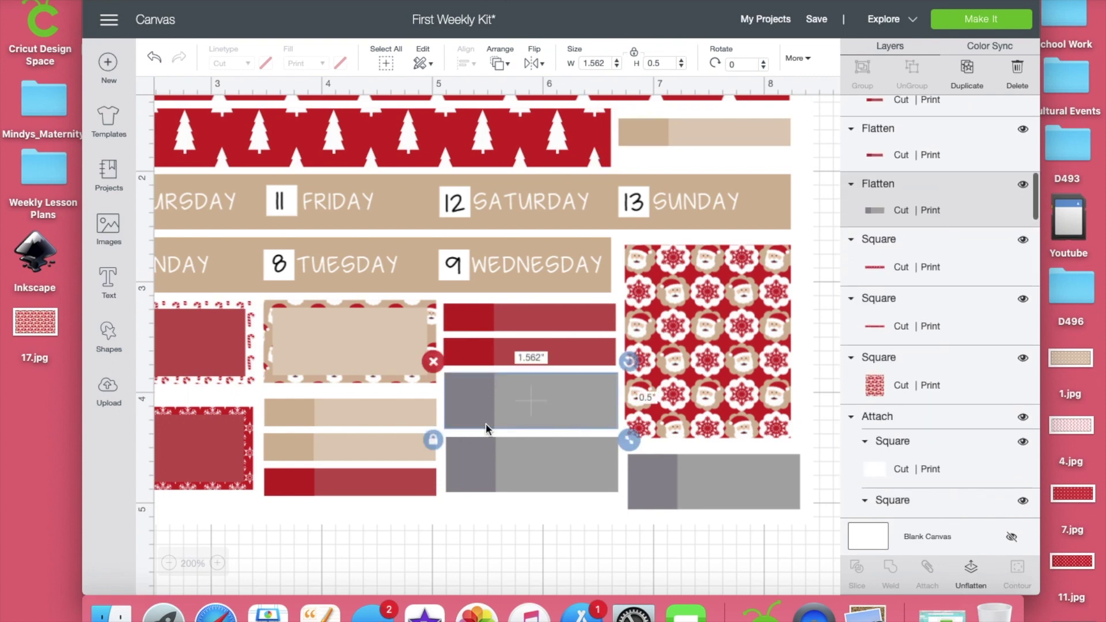
{"action": "left_click", "coordinate": [500, 469]}
{"action": "key", "text": "Delete"}
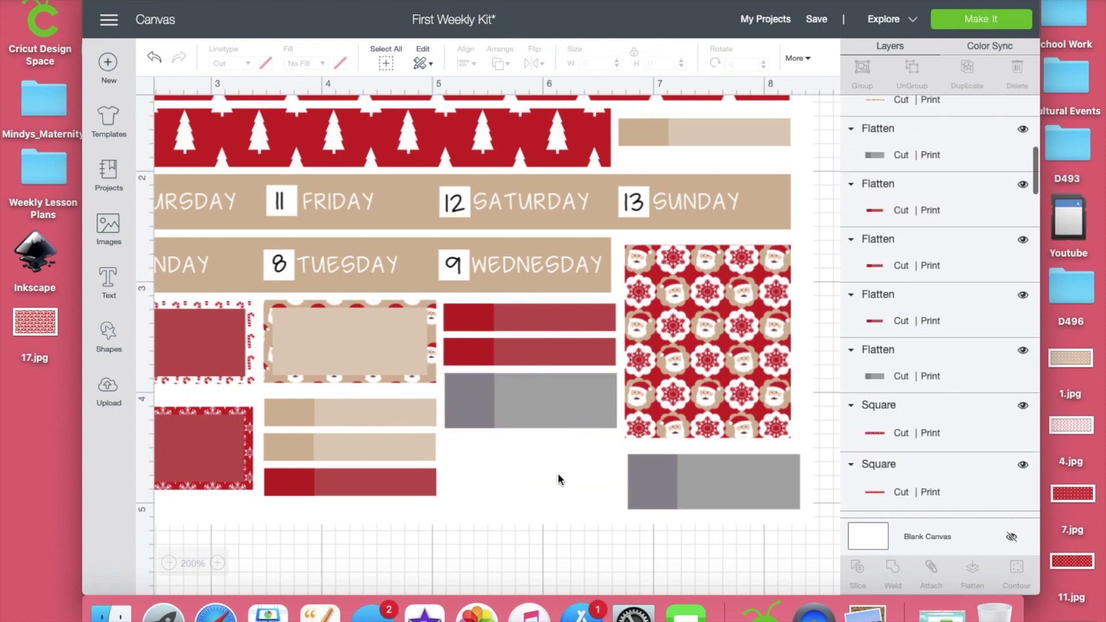
- Unflatten the remaining tall grey label and recolour its short end block tan
{"action": "left_click", "coordinate": [569, 417]}
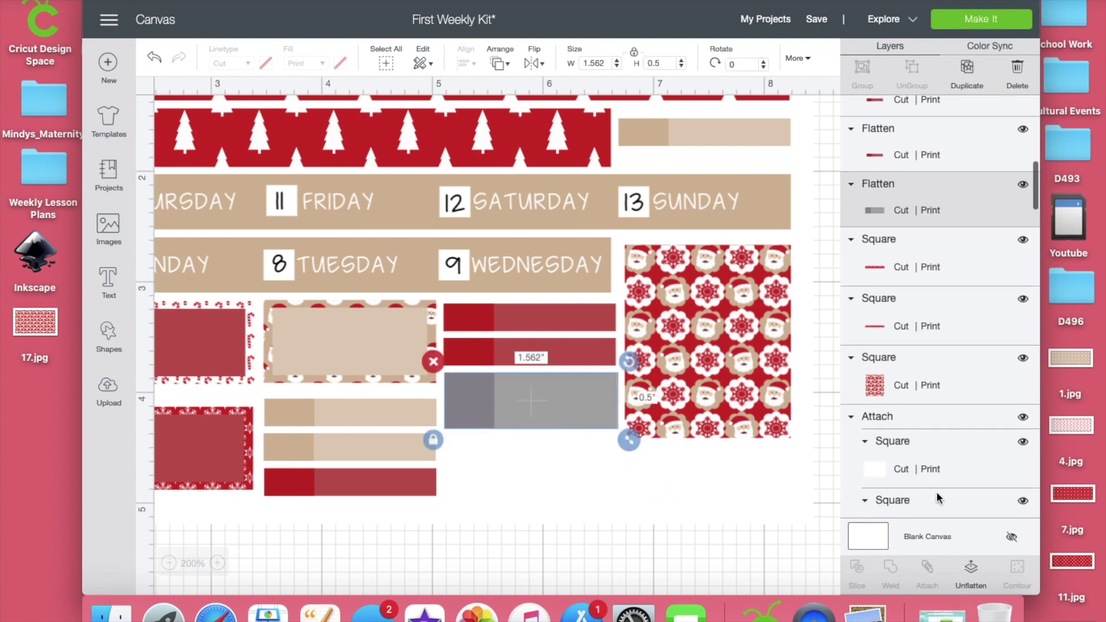
{"action": "left_click", "coordinate": [973, 570]}
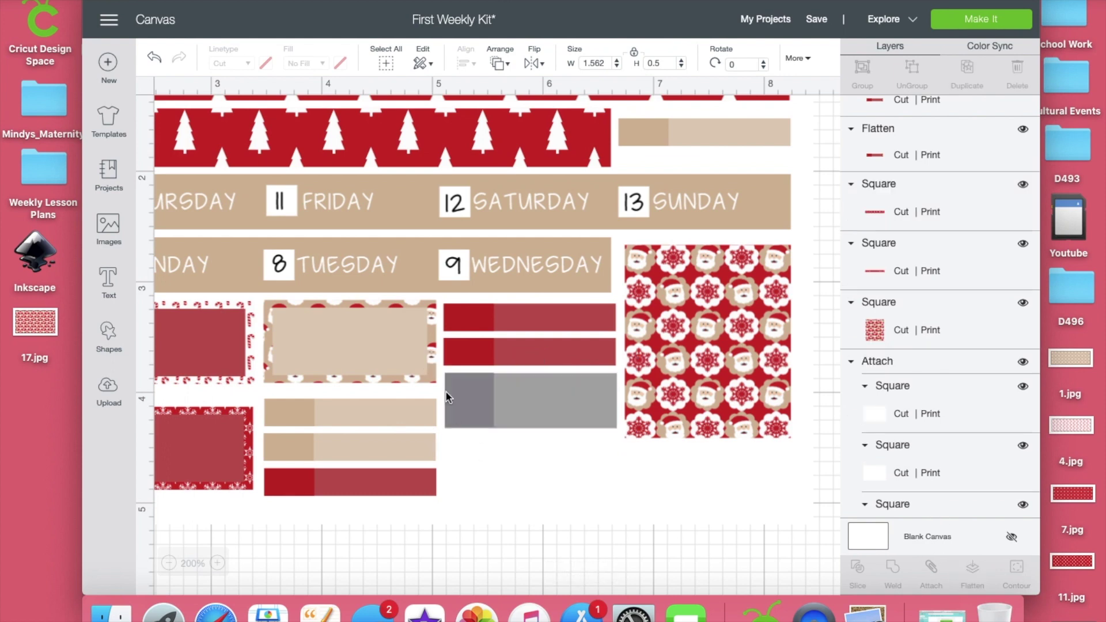
{"action": "left_click", "coordinate": [451, 399]}
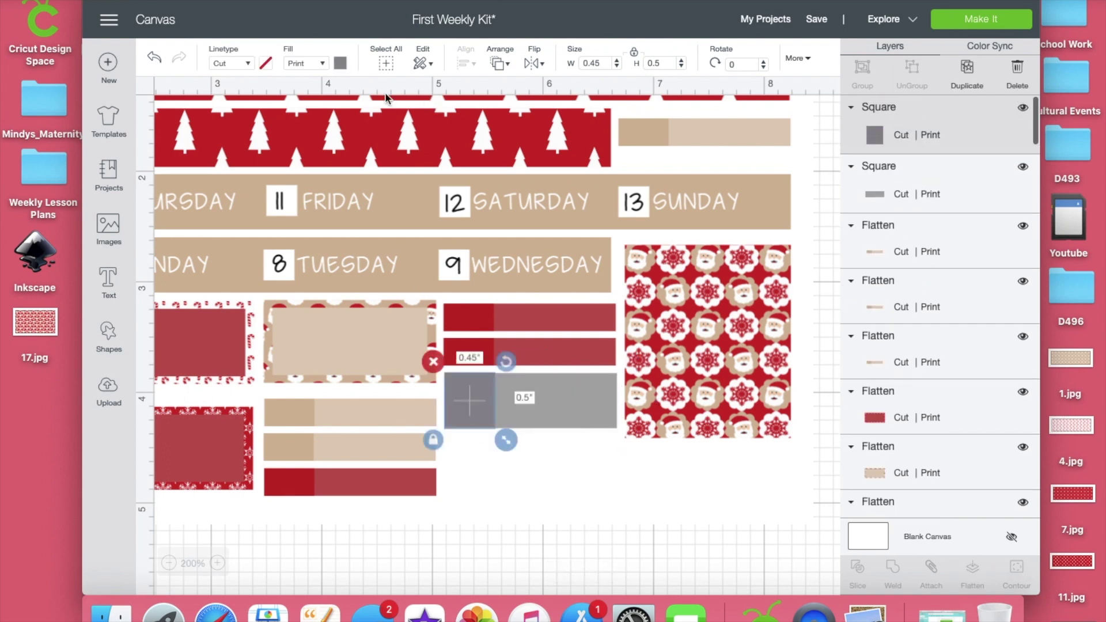
{"action": "left_click", "coordinate": [340, 62]}
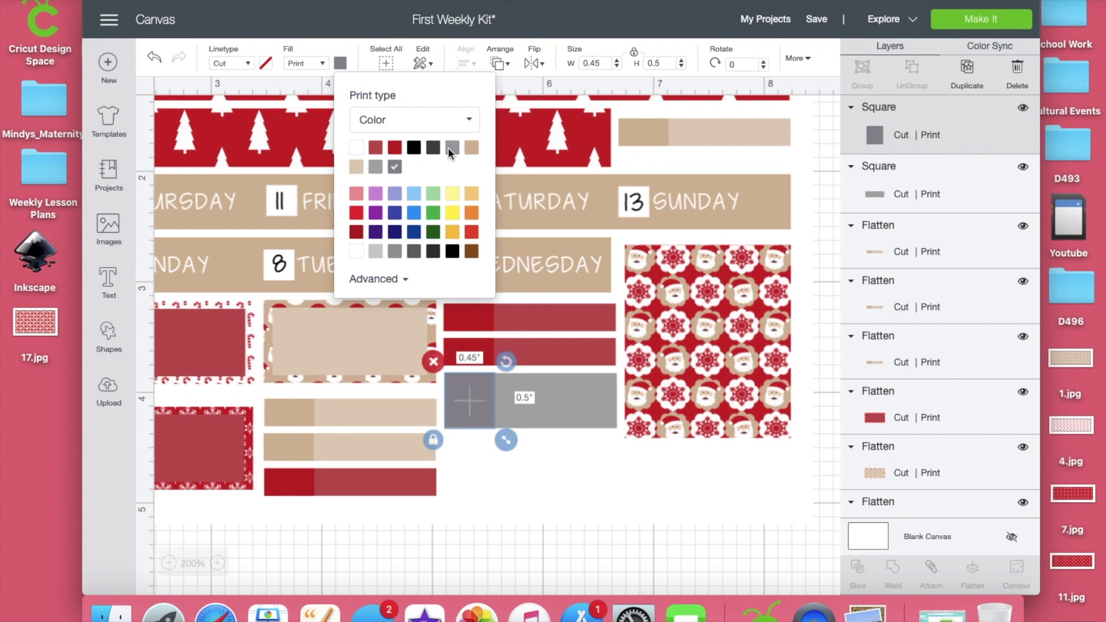
{"action": "left_click", "coordinate": [467, 149]}
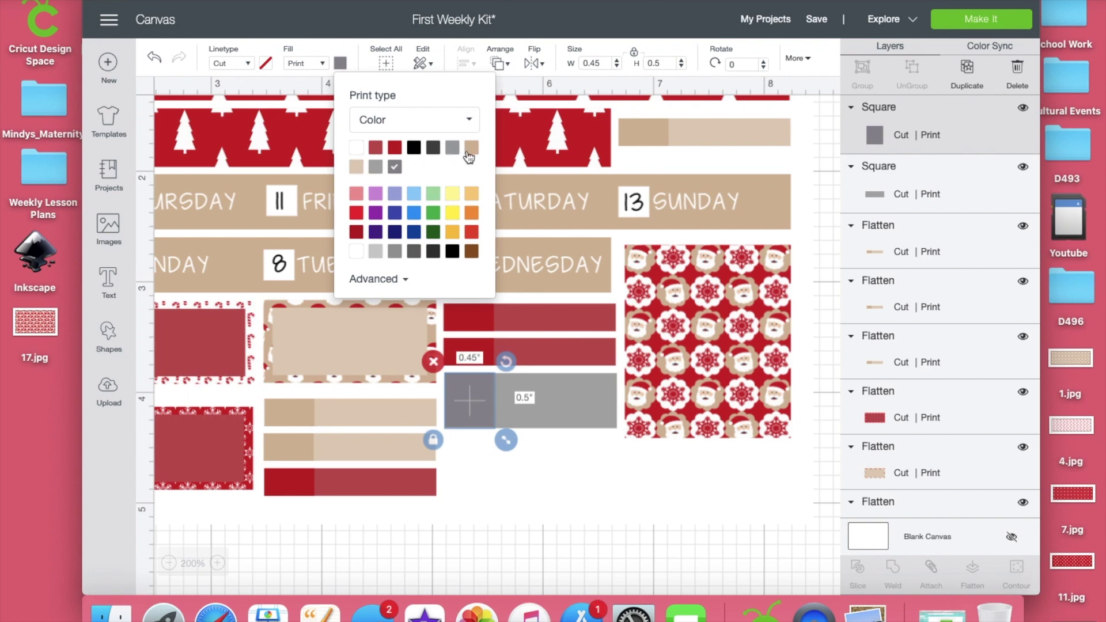
- Recolour the tall label's long rectangle light tan and flatten it together with its tan end block
{"action": "left_click", "coordinate": [572, 403]}
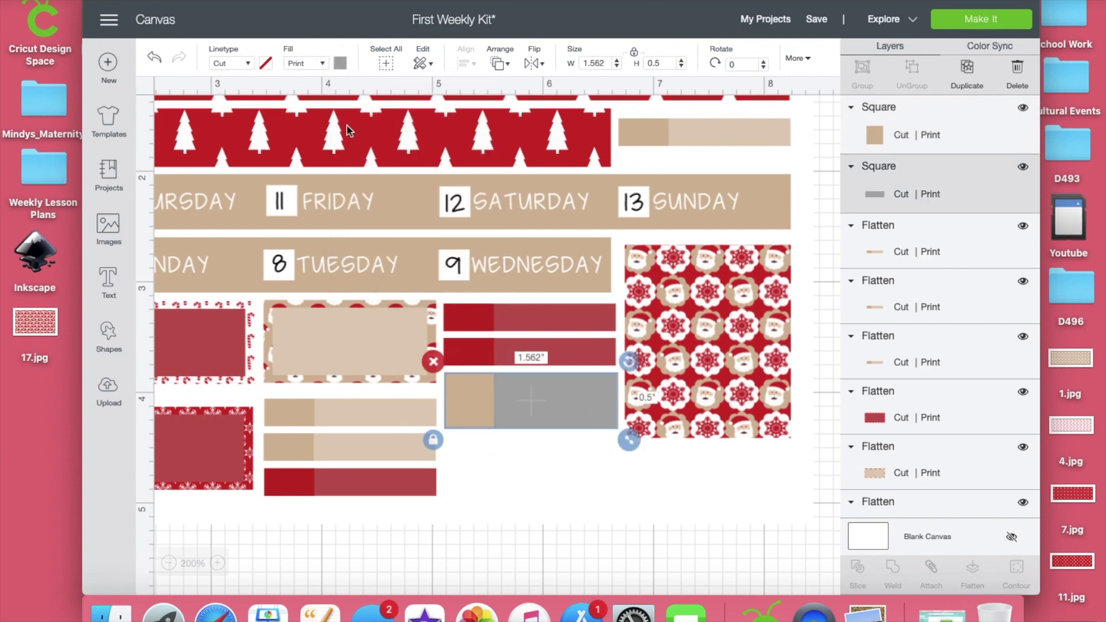
{"action": "left_click", "coordinate": [341, 62]}
{"action": "left_click", "coordinate": [356, 166]}
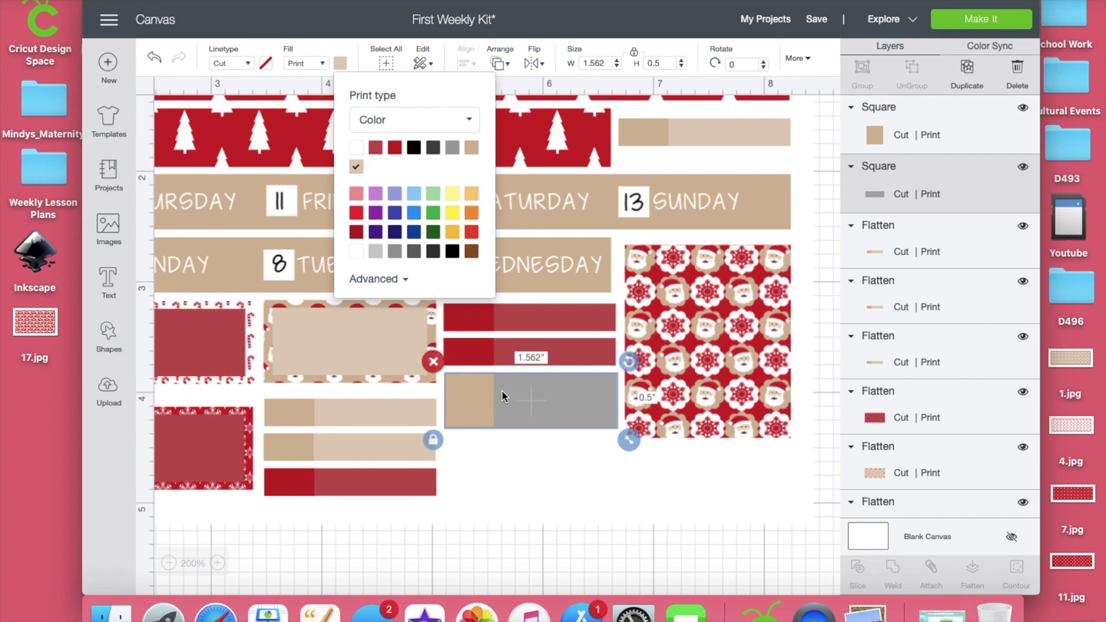
{"action": "left_click", "coordinate": [473, 398], "text": "shift"}
{"action": "left_click", "coordinate": [977, 575]}
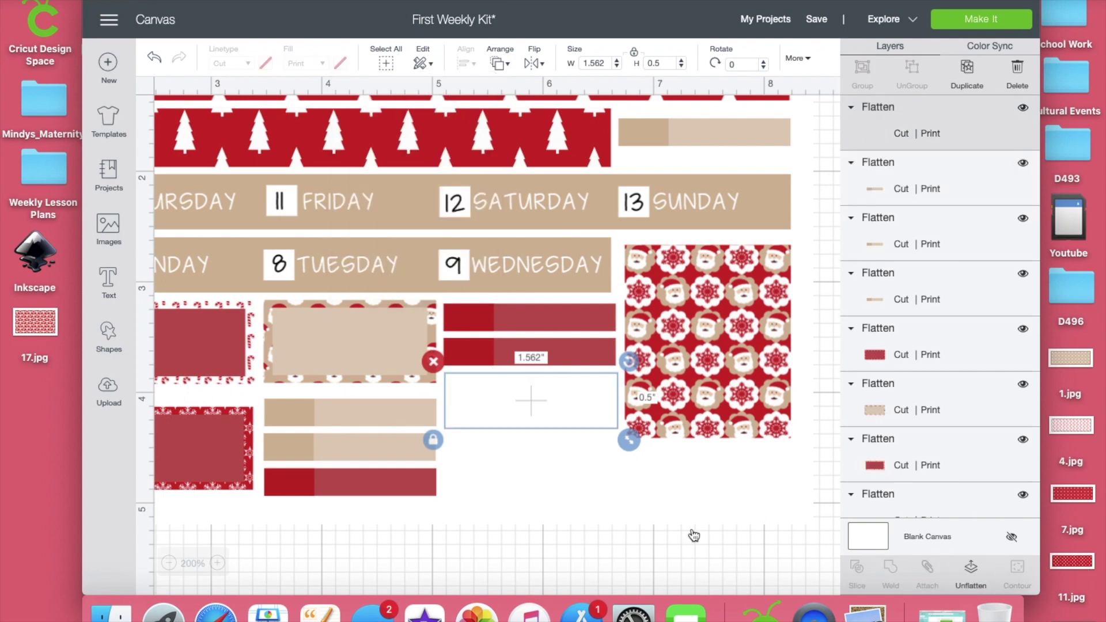
- Duplicate the tall tan label twice, placing one copy directly below the original and the other below the large Santa-pattern box
{"action": "left_click", "coordinate": [968, 70]}
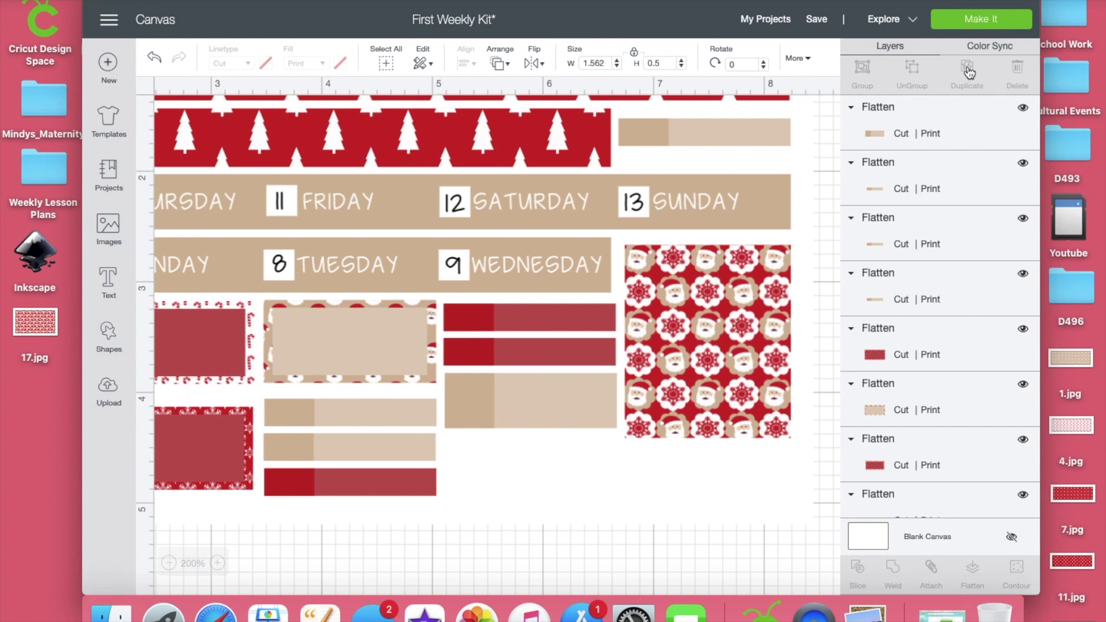
{"action": "left_click", "coordinate": [969, 70]}
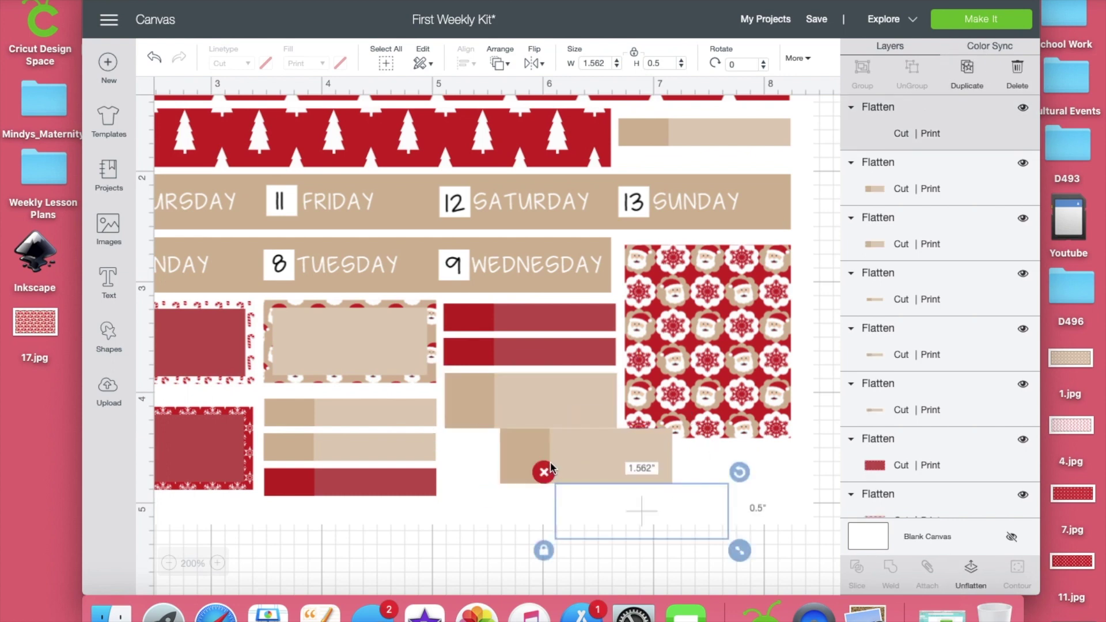
{"action": "left_click", "coordinate": [594, 453]}
{"action": "left_click_drag", "start_coordinate": [574, 460], "coordinate": [526, 460]}
{"action": "left_click_drag", "start_coordinate": [567, 516], "coordinate": [636, 480]}
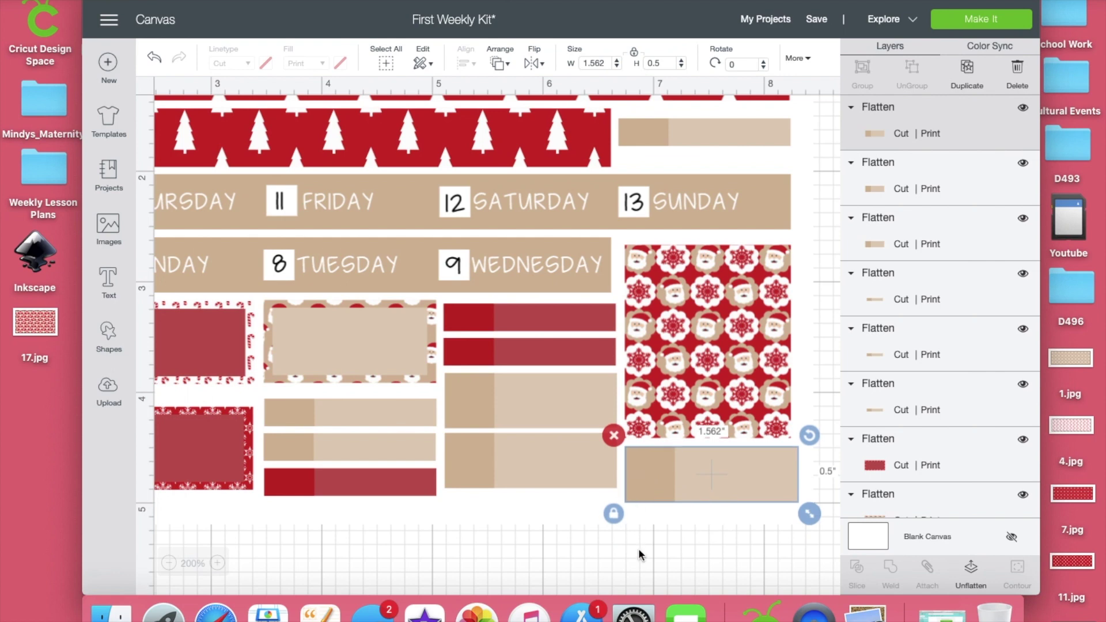
{"action": "left_click", "coordinate": [638, 549]}
- Select all the tree strips, weekday banners, boxes and labels except the white background, and attach them together
{"action": "left_click", "coordinate": [169, 563]}
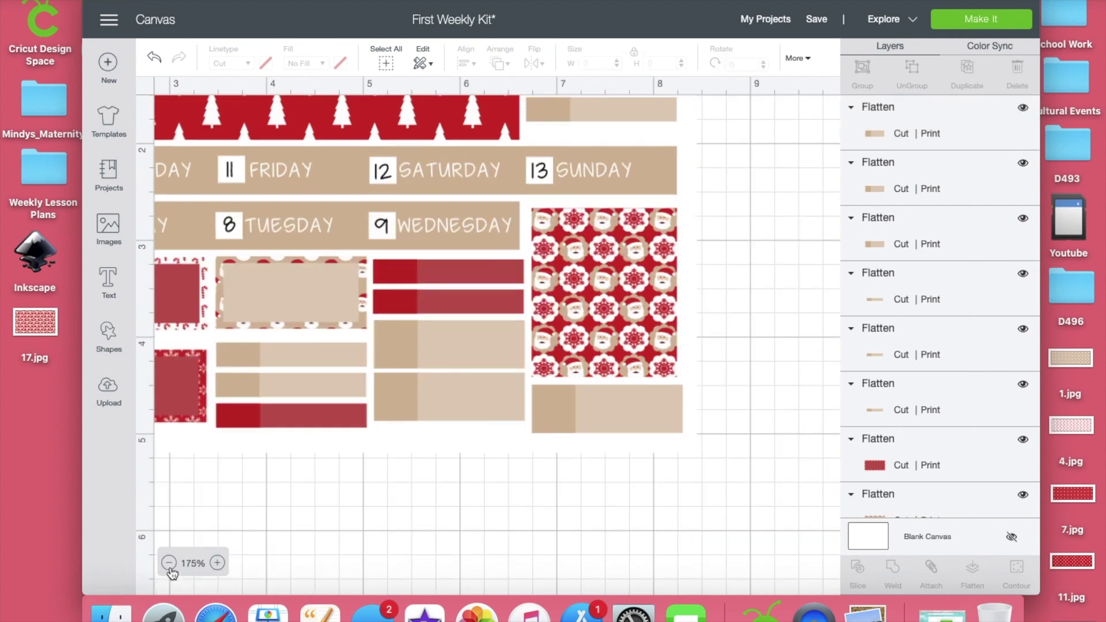
{"action": "left_click", "coordinate": [169, 563]}
{"action": "scroll", "coordinate": [318, 449], "scroll_direction": "up", "scroll_amount": 5}
{"action": "scroll", "coordinate": [319, 448], "scroll_direction": "left", "scroll_amount": 3}
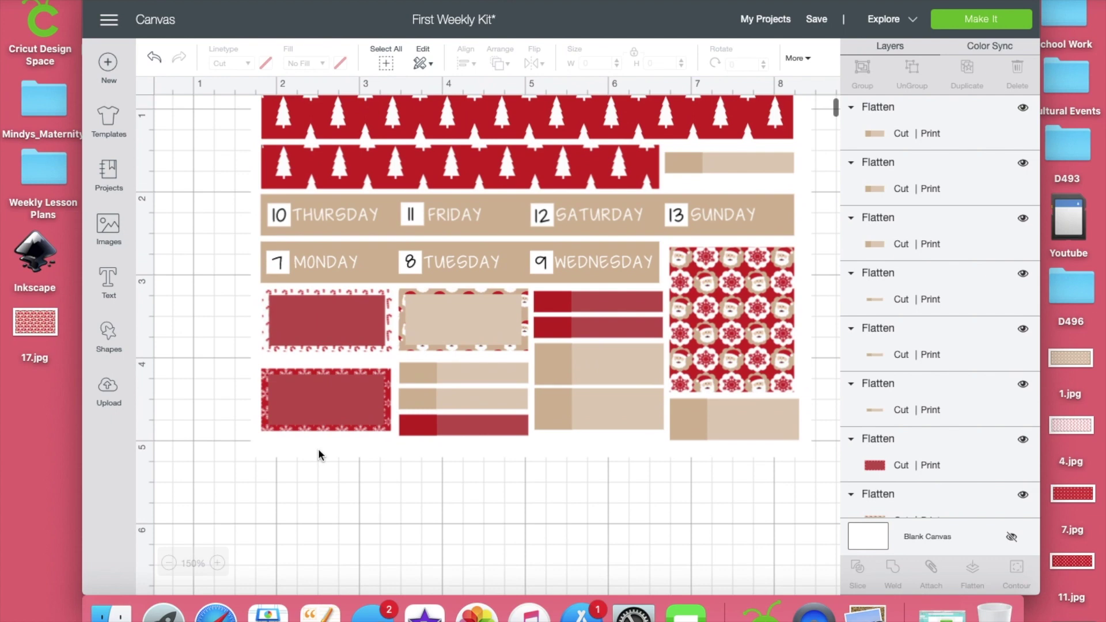
{"action": "scroll", "coordinate": [318, 454], "scroll_direction": "right", "scroll_amount": 1}
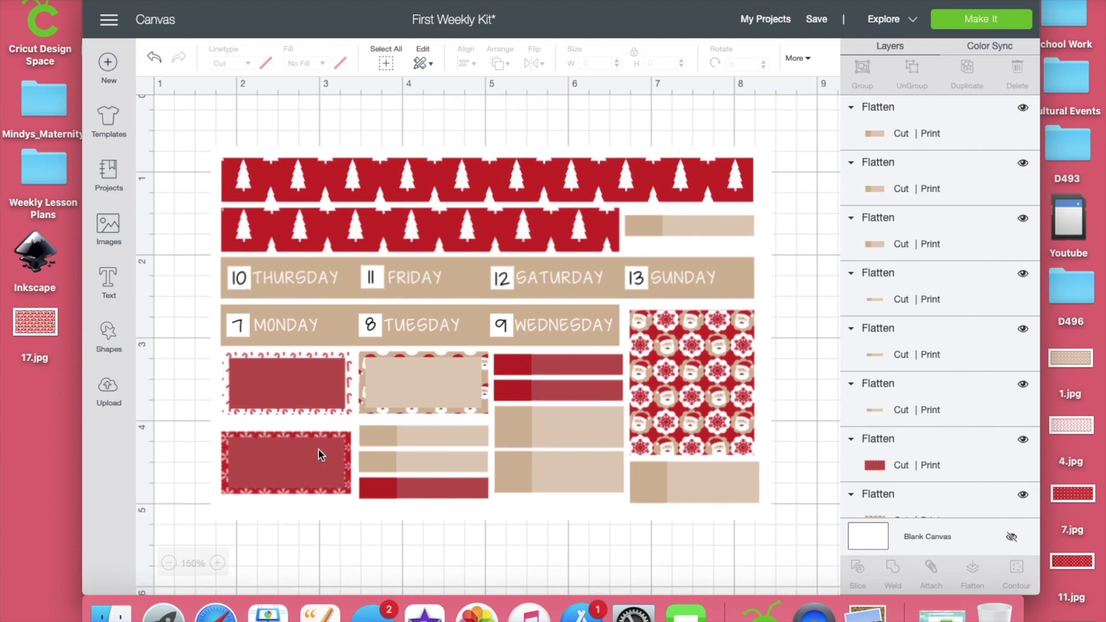
{"action": "left_click", "coordinate": [448, 170]}
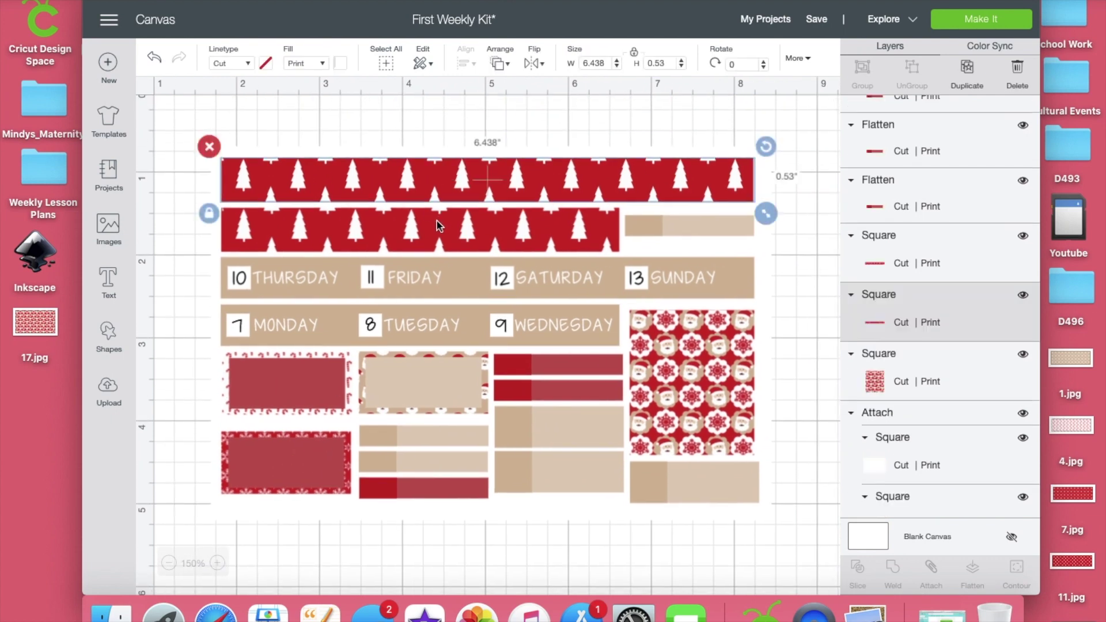
{"action": "left_click", "coordinate": [436, 220], "text": "shift"}
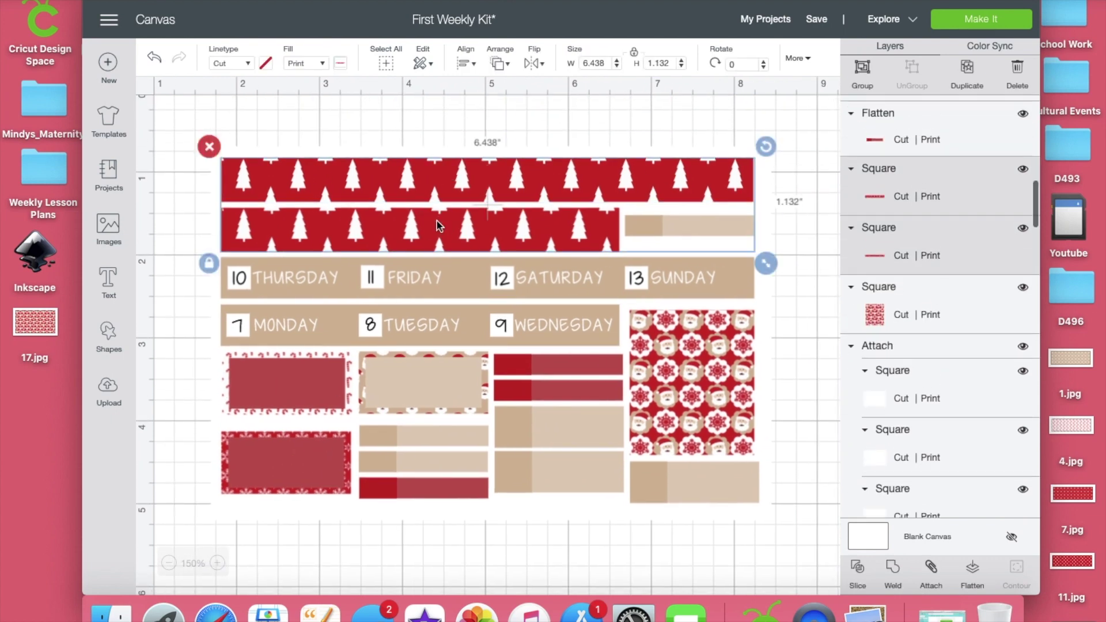
{"action": "left_click", "coordinate": [632, 224], "text": "shift"}
{"action": "left_click", "coordinate": [593, 319], "text": "shift"}
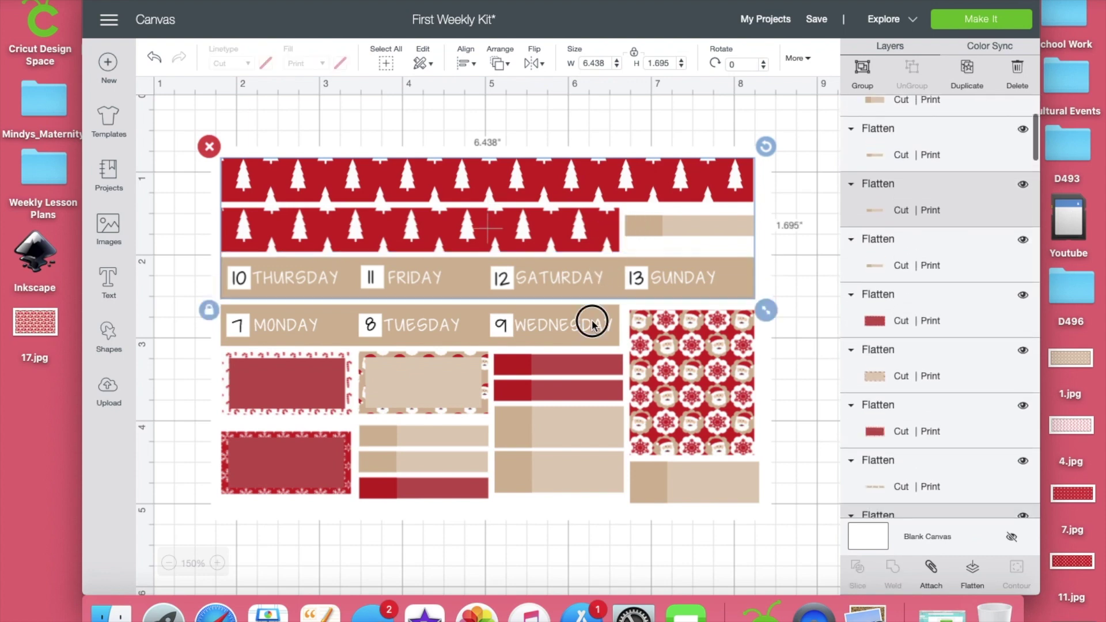
{"action": "left_click", "coordinate": [592, 319], "text": "shift"}
{"action": "left_click", "coordinate": [577, 386], "text": "shift"}
{"action": "left_click", "coordinate": [453, 380], "text": "shift"}
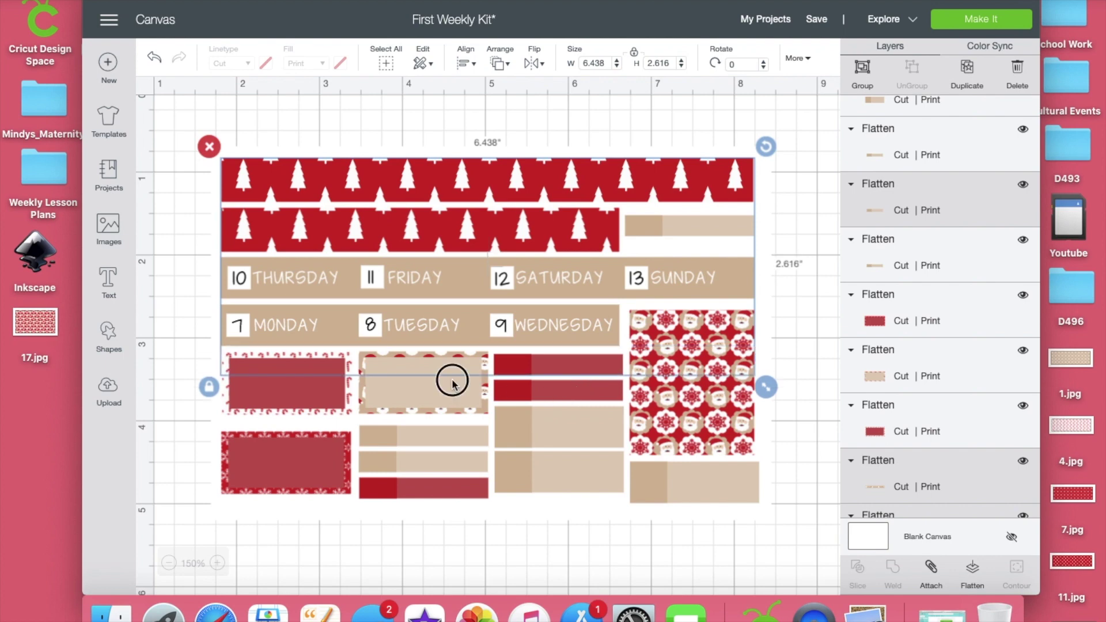
{"action": "left_click", "coordinate": [322, 384], "text": "shift"}
{"action": "left_click", "coordinate": [340, 407], "text": "shift"}
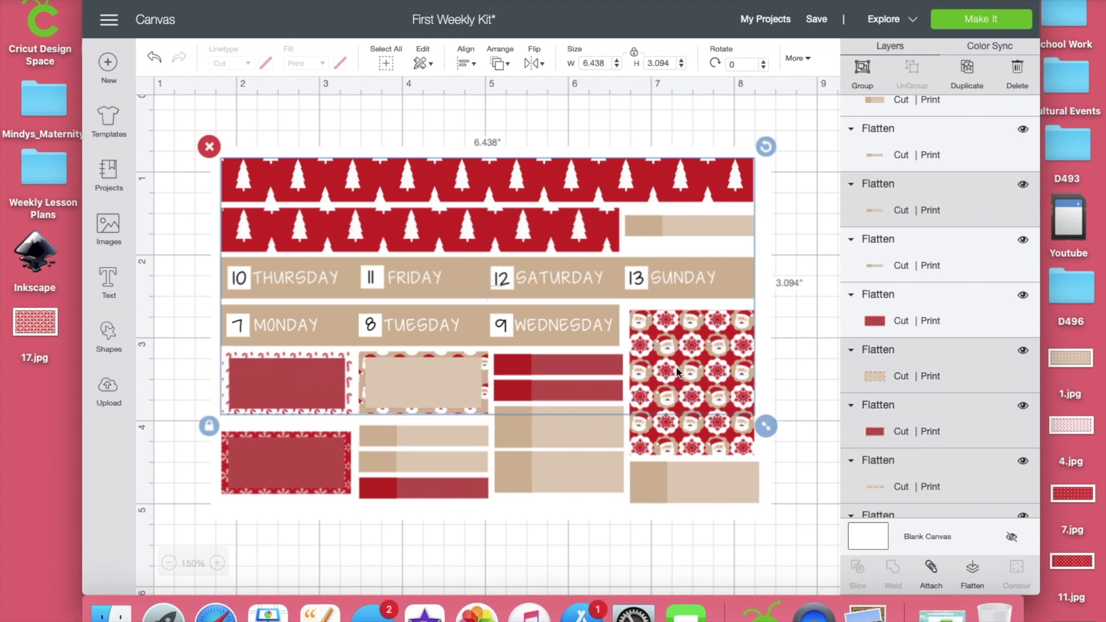
{"action": "left_click", "coordinate": [562, 424], "text": "shift"}
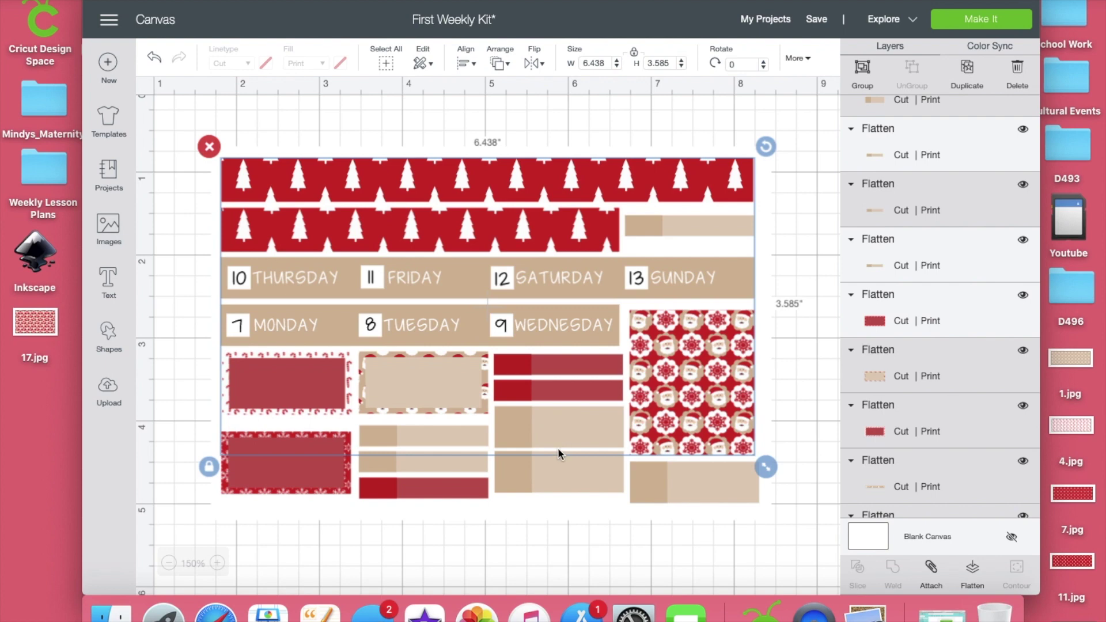
{"action": "left_click", "coordinate": [585, 472], "text": "shift"}
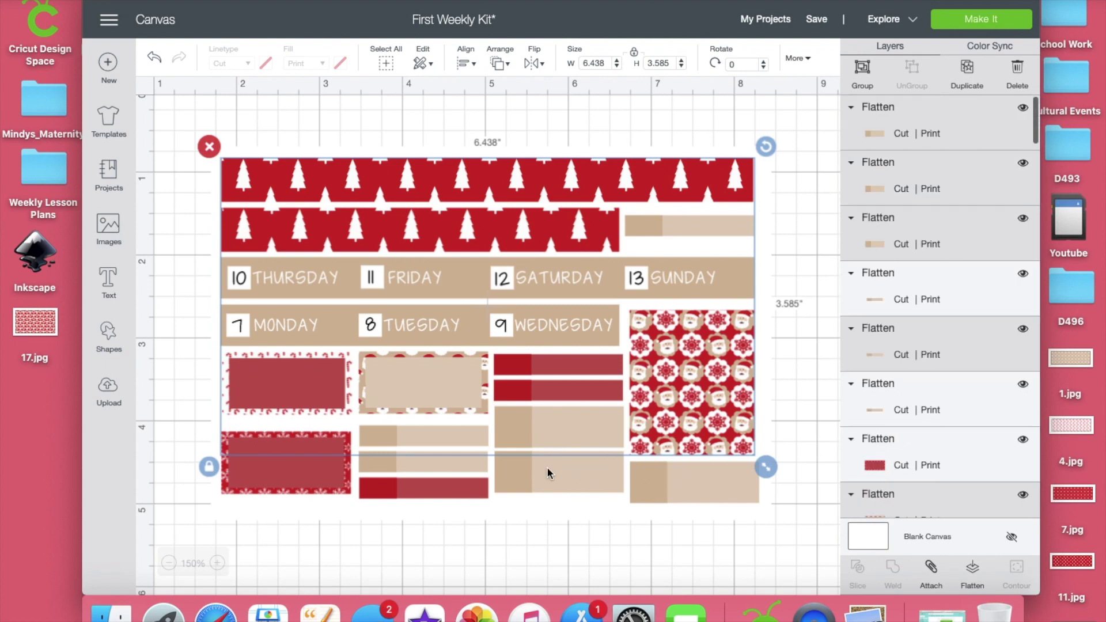
{"action": "left_click", "coordinate": [459, 487], "text": "shift"}
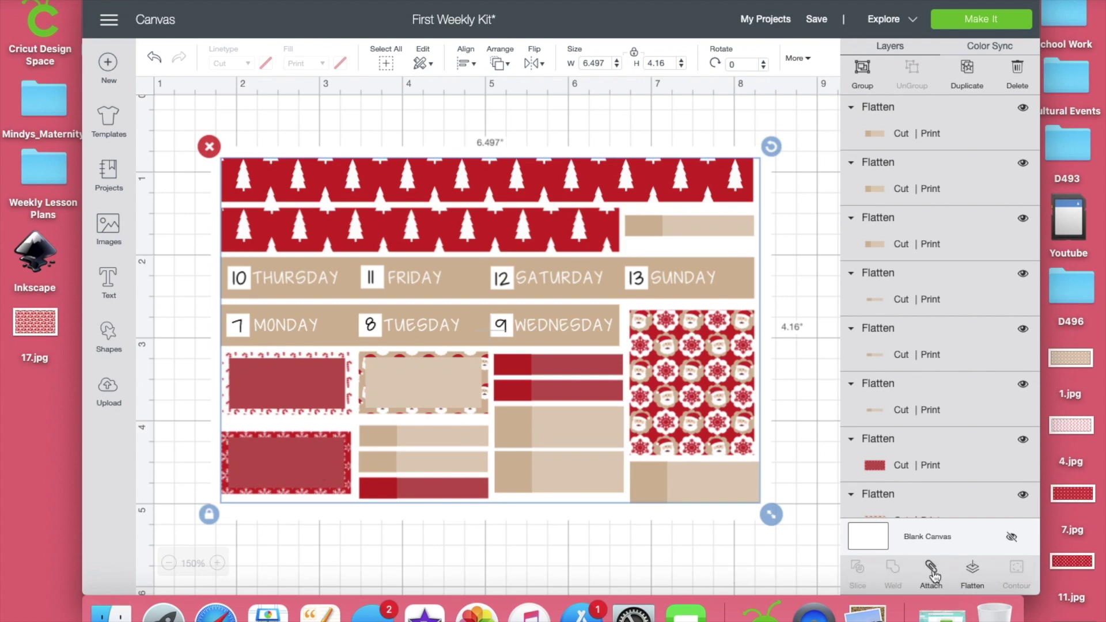
{"action": "left_click", "coordinate": [932, 571]}
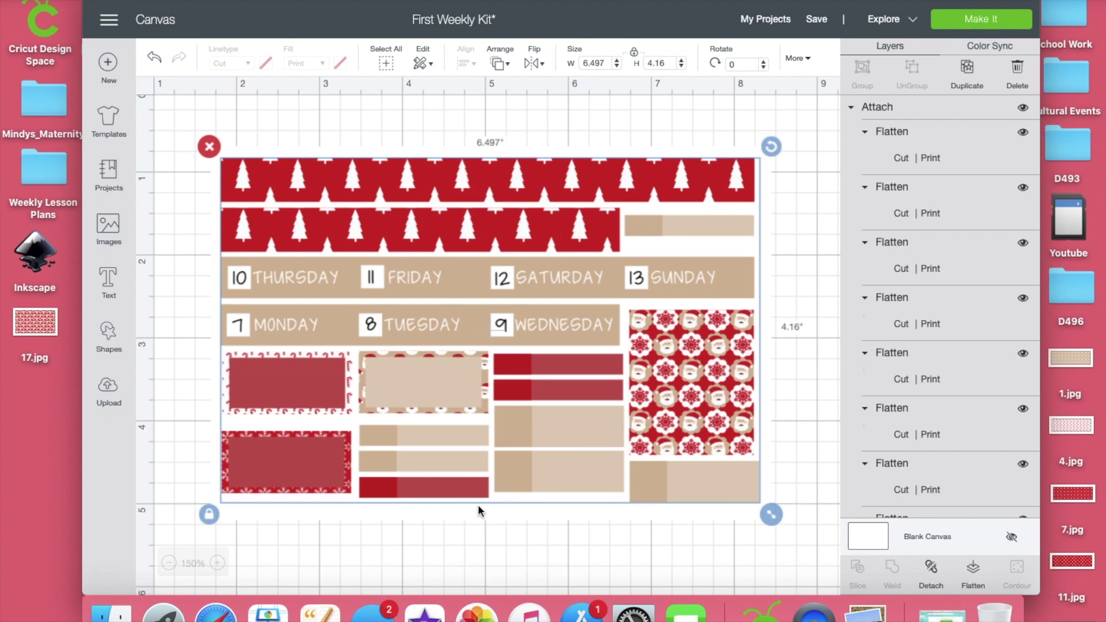
- Center the attached sticker pieces on the white background rectangle and attach both together
{"action": "key", "text": "super+a"}
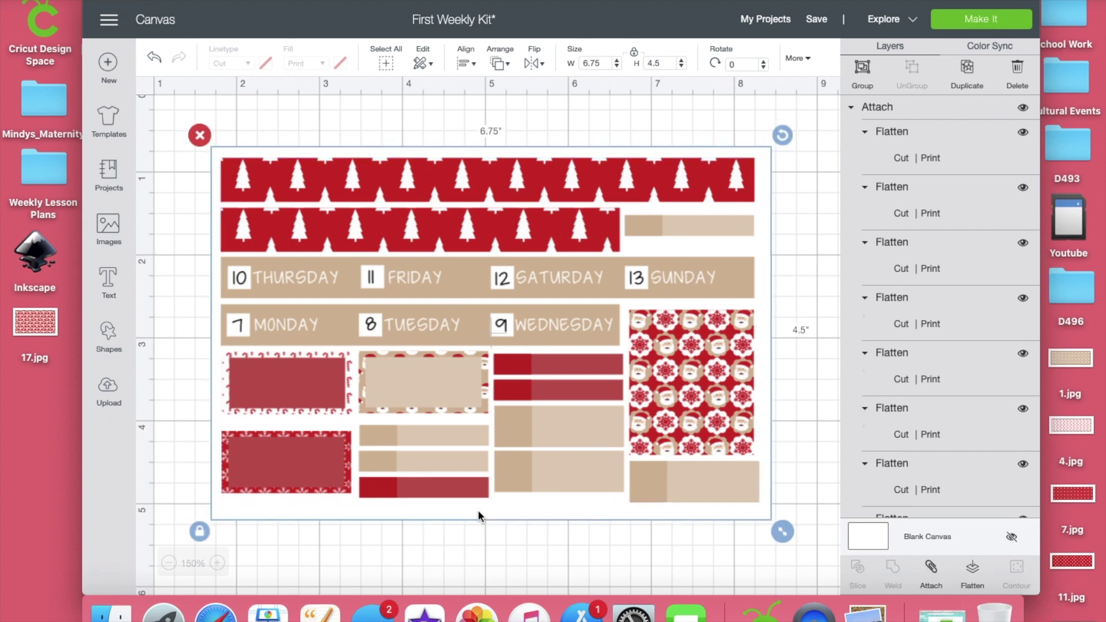
{"action": "left_click", "coordinate": [471, 63]}
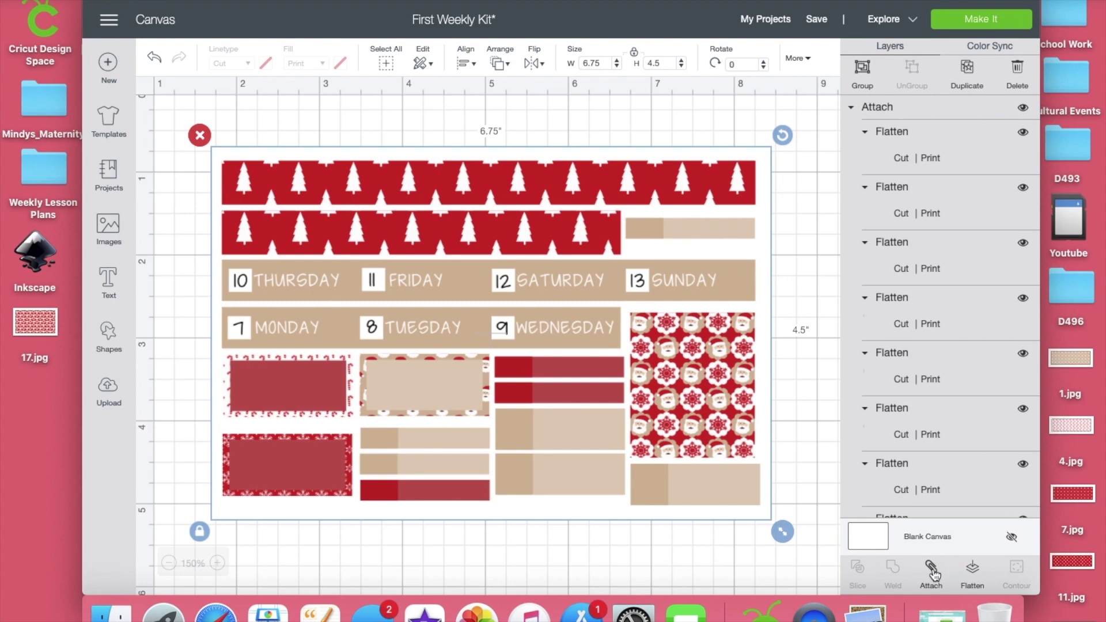
{"action": "left_click", "coordinate": [931, 569]}
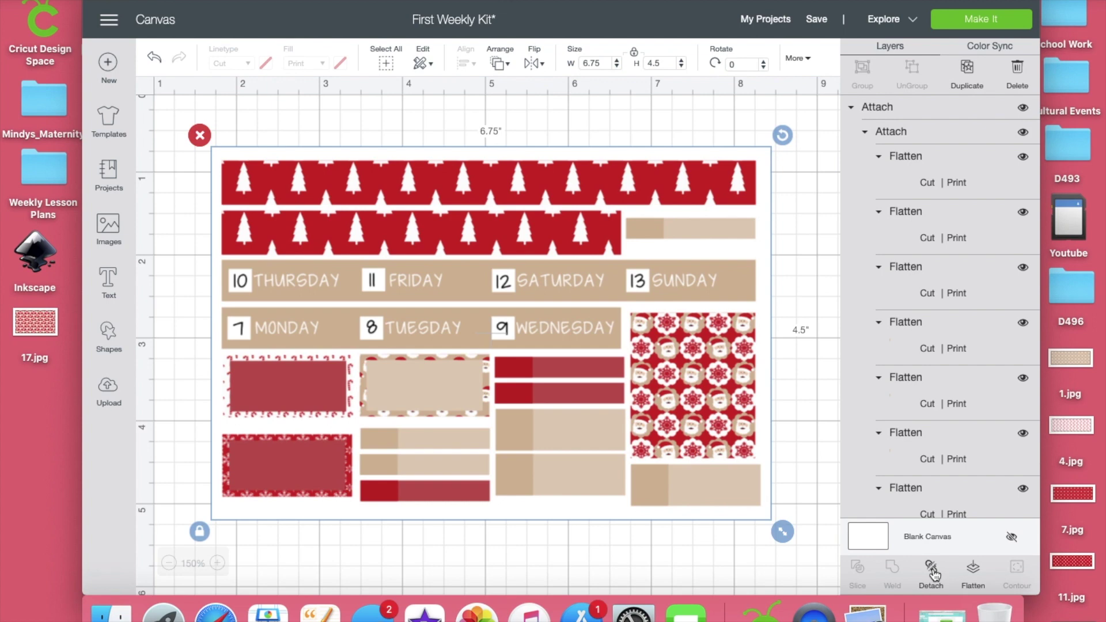
- Move the attached sticker sheet to the origin corner of the canvas
{"action": "left_click", "coordinate": [169, 564]}
{"action": "left_click", "coordinate": [169, 563]}
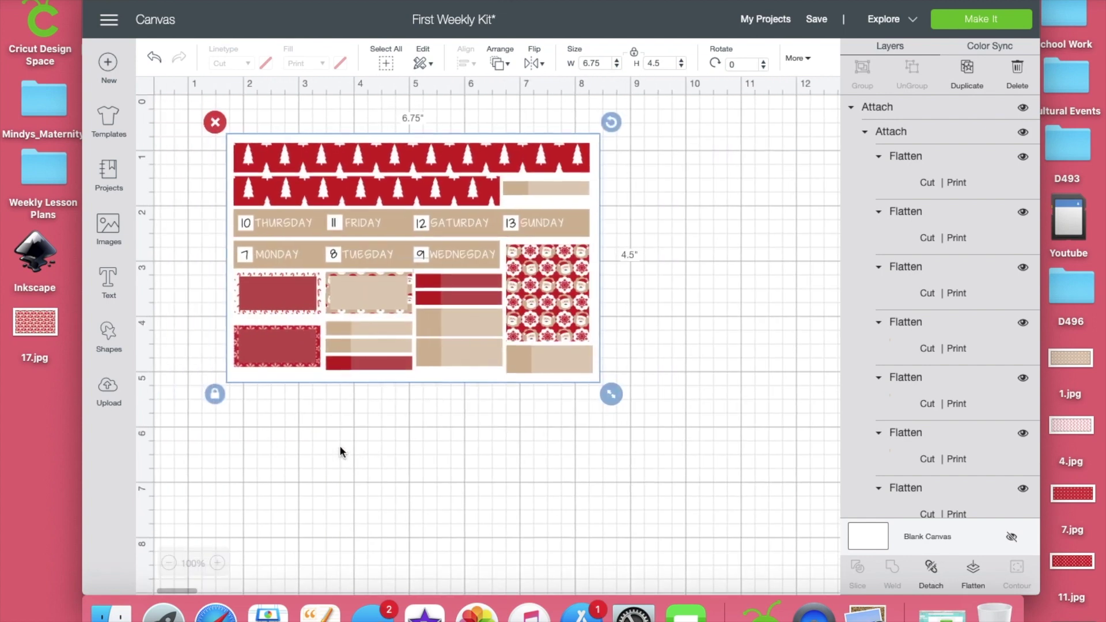
{"action": "left_click_drag", "start_coordinate": [383, 280], "coordinate": [262, 250]}
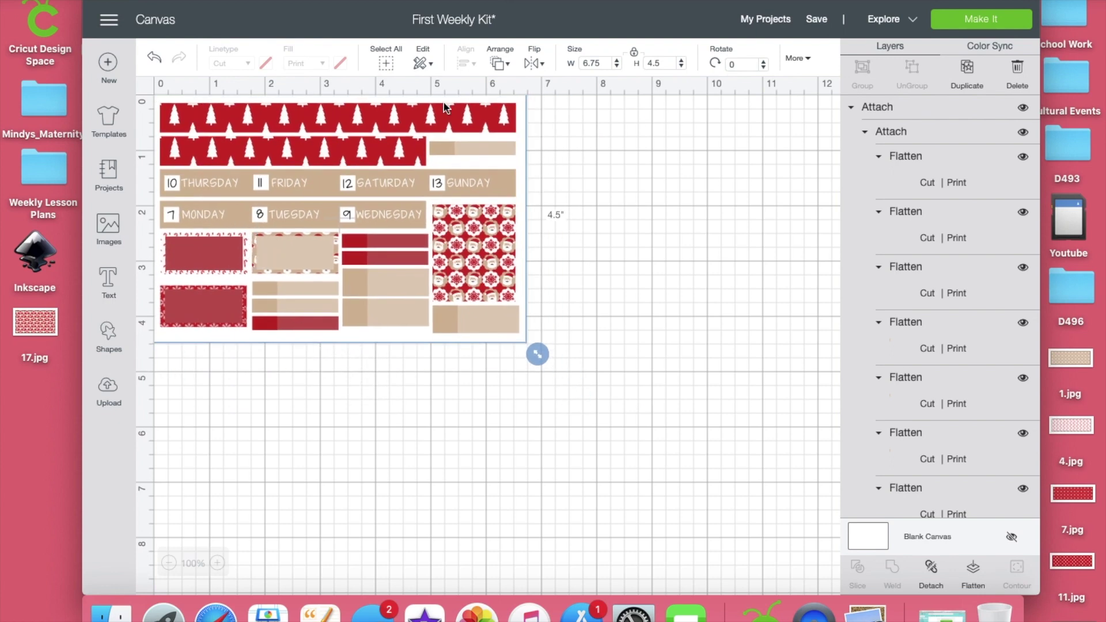
- Detach the second sticker sheet from its white background and separate its checkboxes, words, labels and strips into individual pieces
{"action": "scroll", "coordinate": [475, 326], "scroll_direction": "down", "scroll_amount": 10}
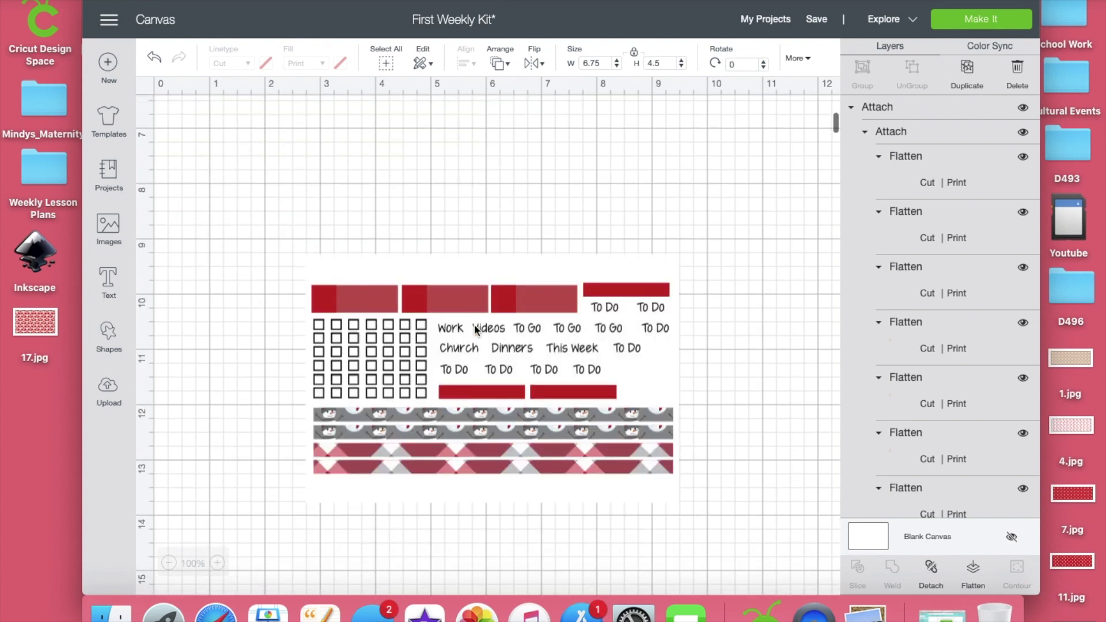
{"action": "scroll", "coordinate": [475, 328], "scroll_direction": "down", "scroll_amount": 2}
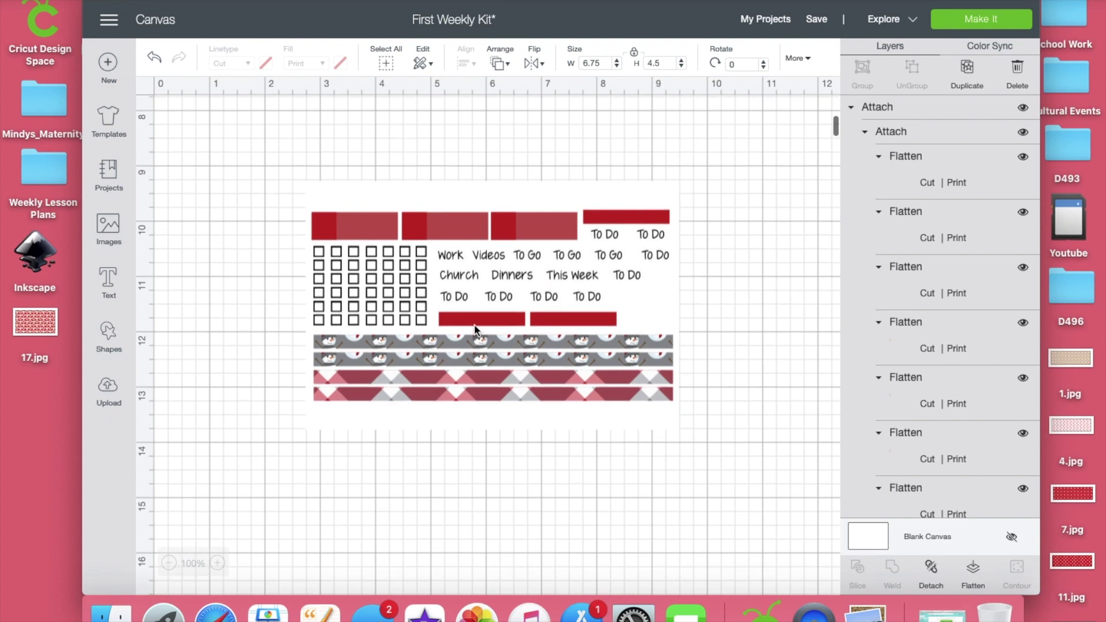
{"action": "left_click", "coordinate": [217, 563]}
{"action": "scroll", "coordinate": [289, 447], "scroll_direction": "down", "scroll_amount": 2}
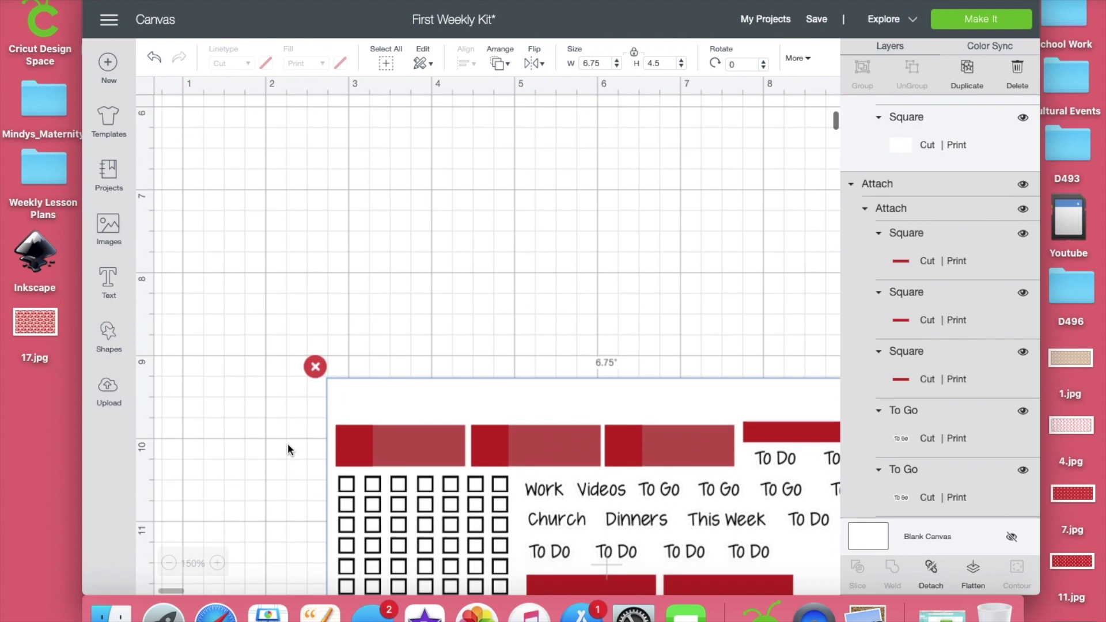
{"action": "scroll", "coordinate": [288, 444], "scroll_direction": "down", "scroll_amount": 3}
{"action": "scroll", "coordinate": [288, 444], "scroll_direction": "right", "scroll_amount": 3}
{"action": "scroll", "coordinate": [288, 443], "scroll_direction": "down", "scroll_amount": 2}
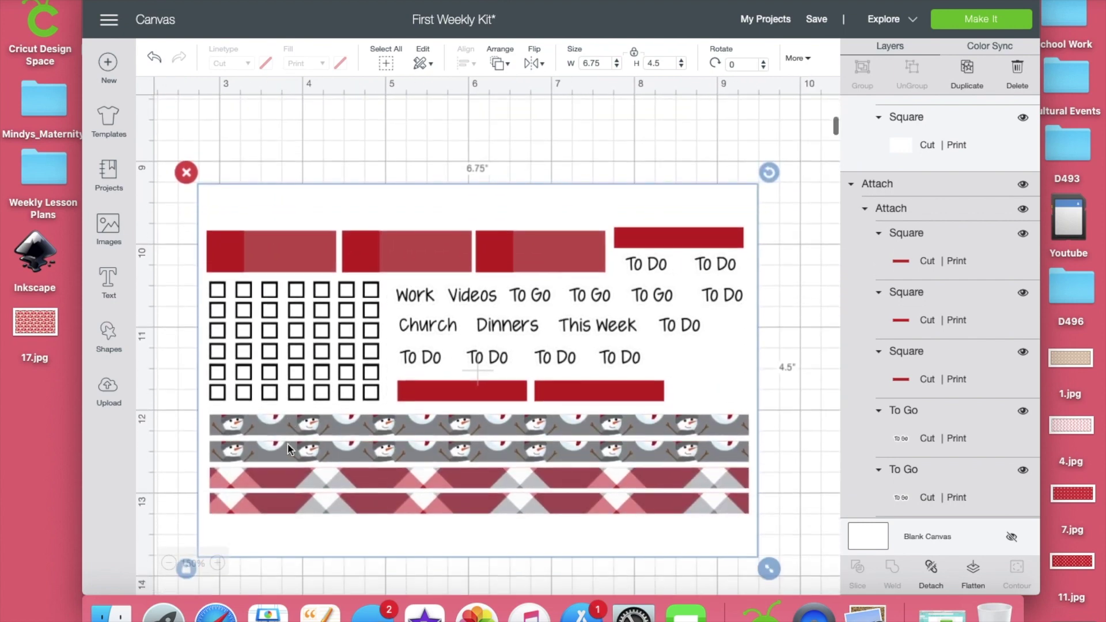
{"action": "scroll", "coordinate": [289, 443], "scroll_direction": "down", "scroll_amount": 1}
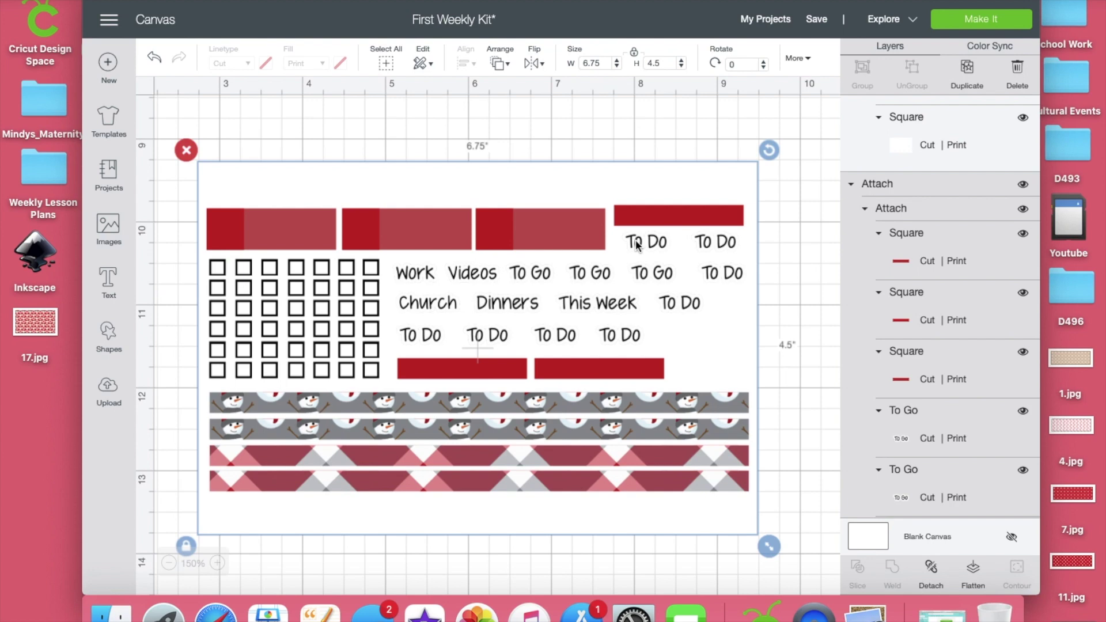
{"action": "scroll", "coordinate": [635, 240], "scroll_direction": "down", "scroll_amount": 2}
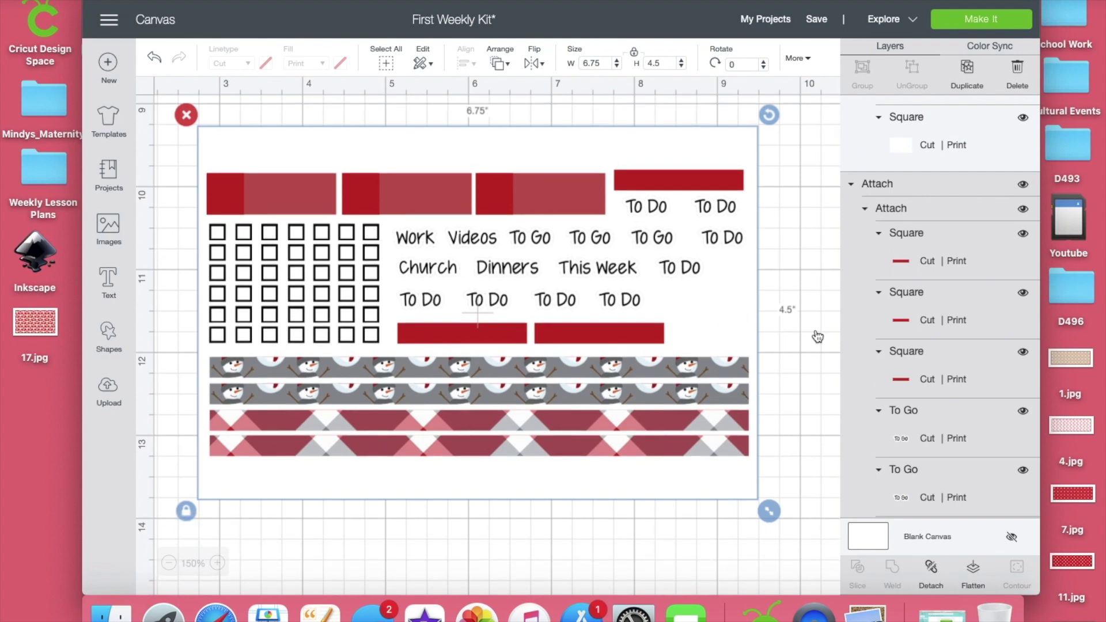
{"action": "left_click", "coordinate": [921, 587]}
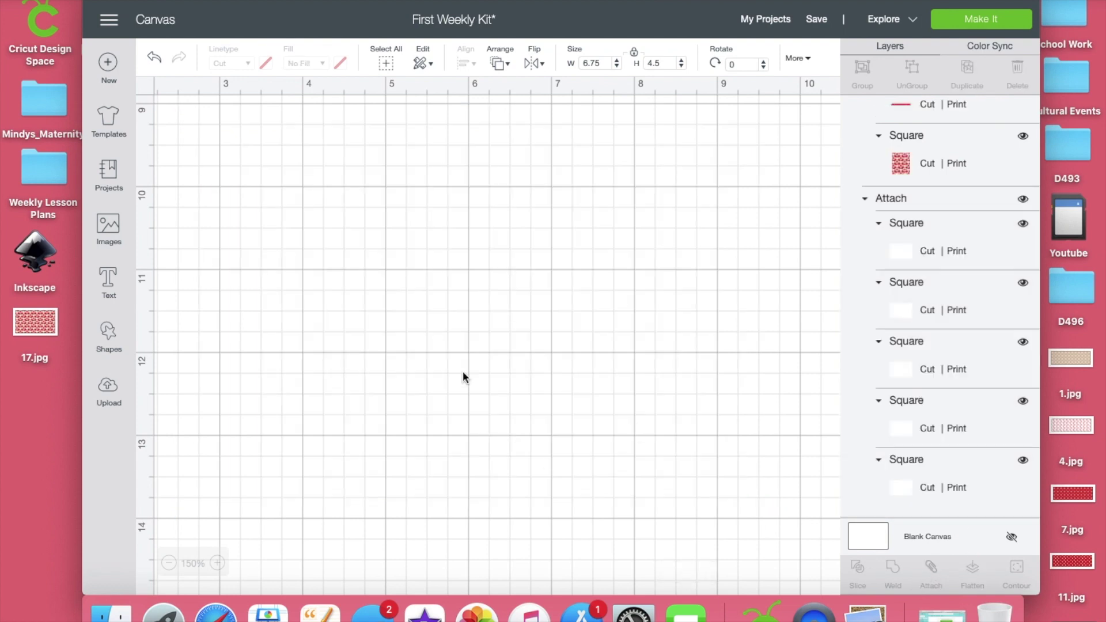
{"action": "left_click", "coordinate": [435, 200]}
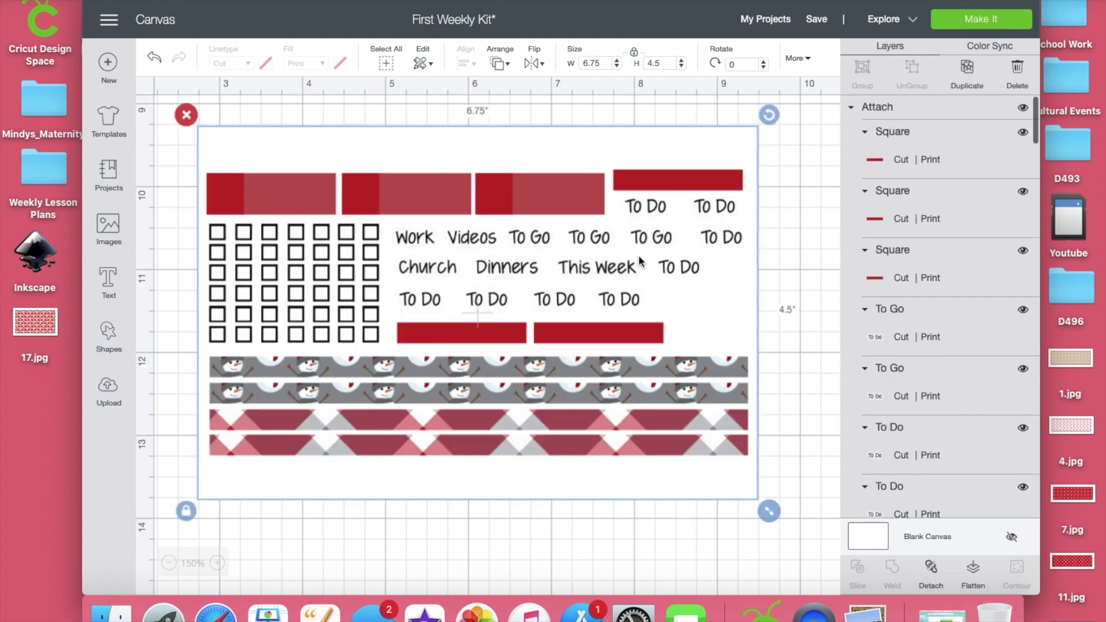
{"action": "left_click", "coordinate": [930, 581]}
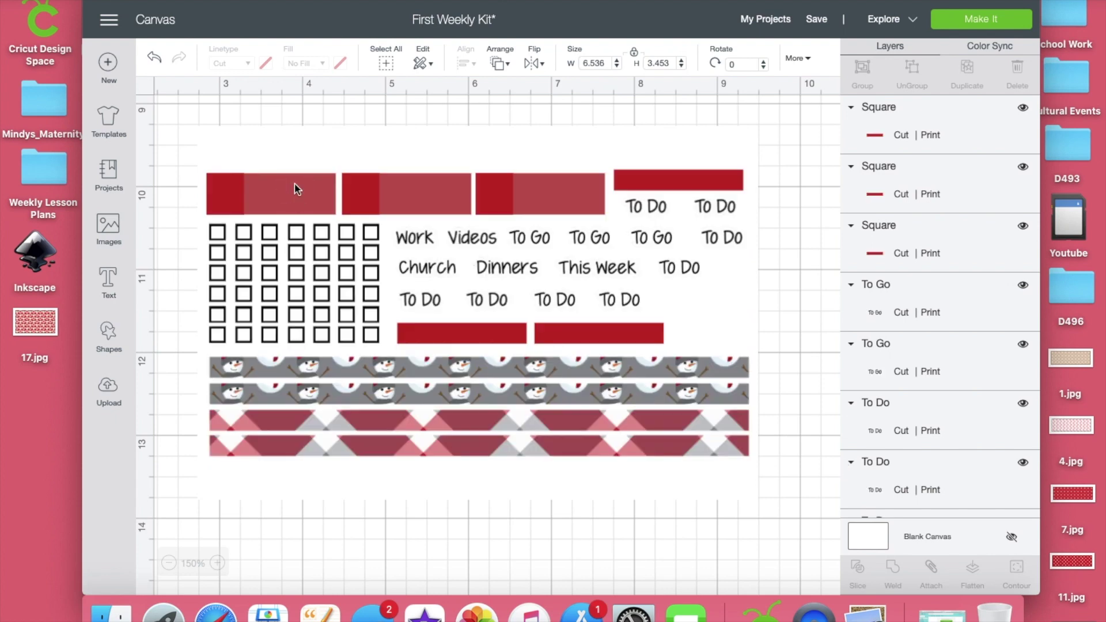
- Delete the "This Week" text from the second sticker sheet
{"action": "left_click", "coordinate": [297, 189]}
{"action": "left_click", "coordinate": [388, 205]}
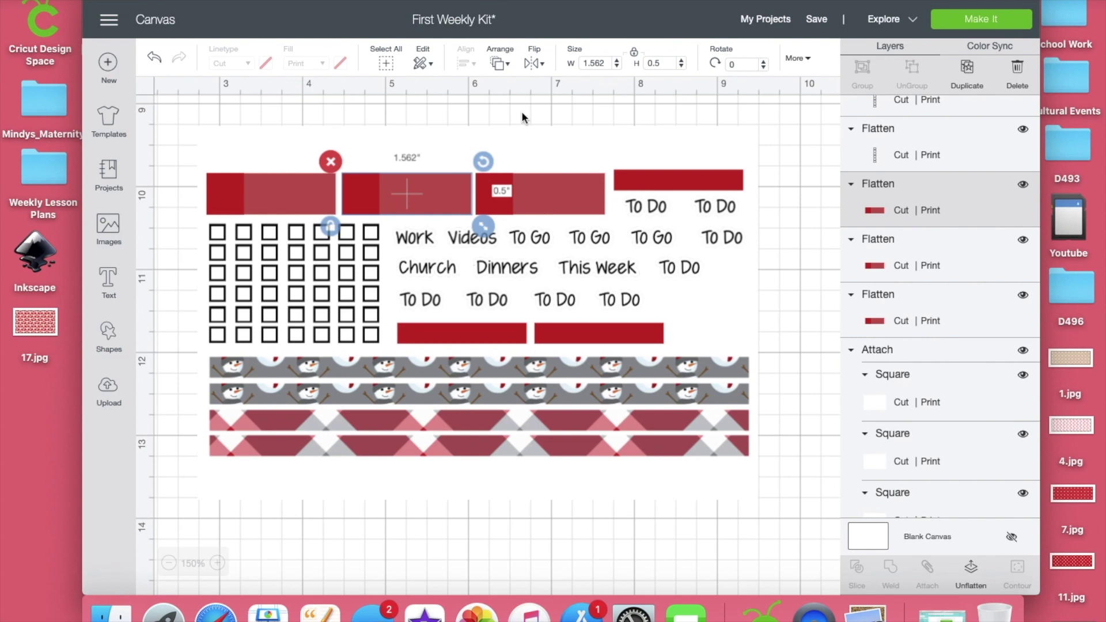
{"action": "left_click", "coordinate": [648, 183]}
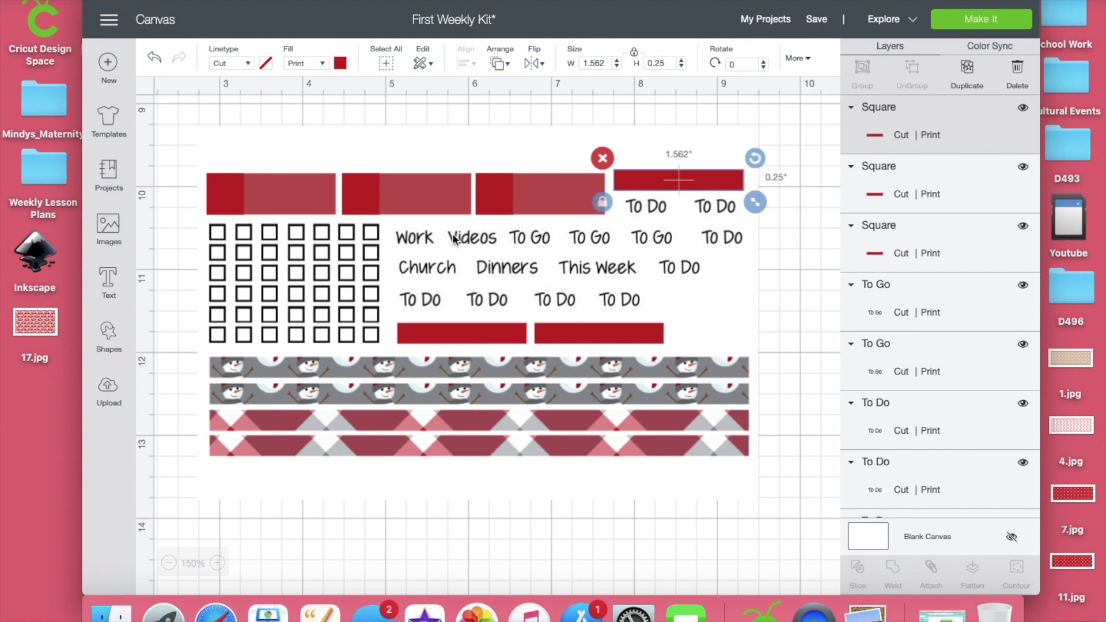
{"action": "left_click", "coordinate": [588, 269]}
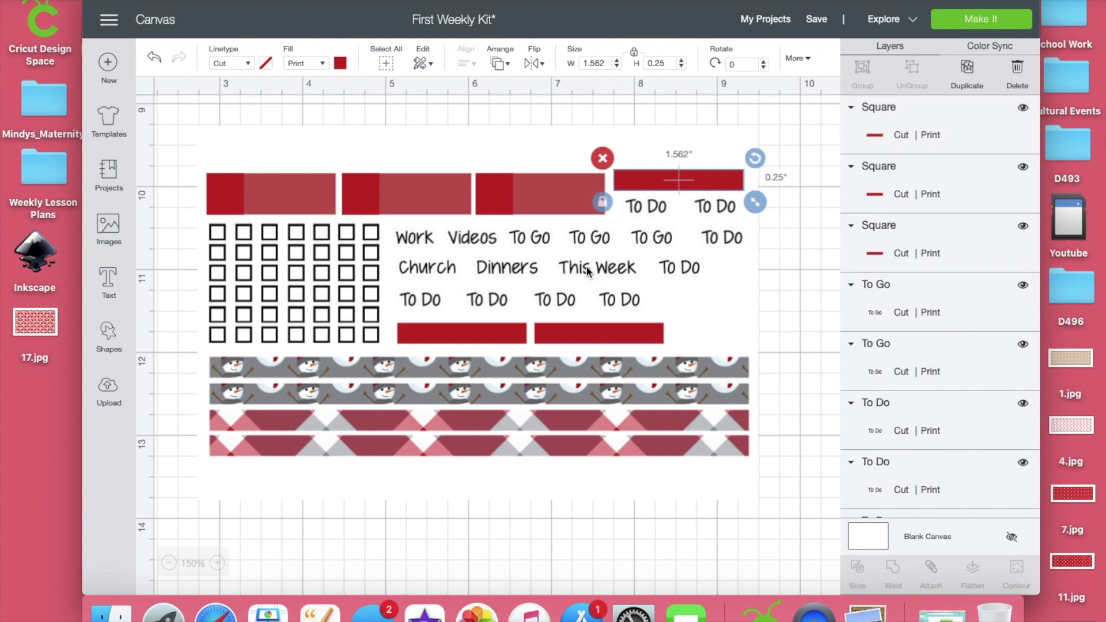
{"action": "key", "text": "Delete"}
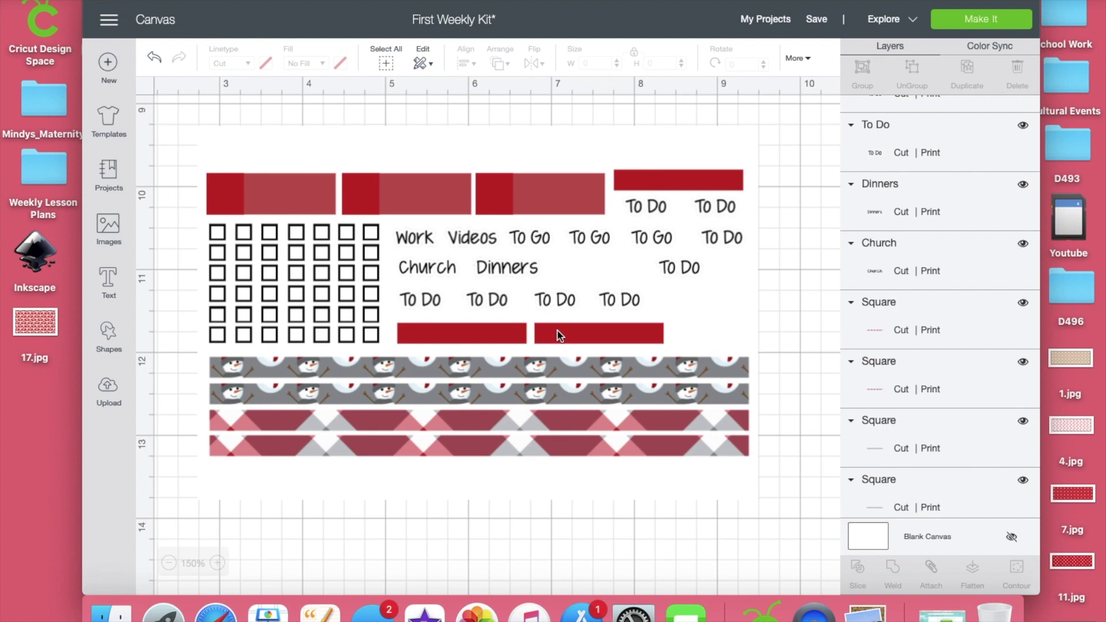
- Fill the upper snowman strip with the red snowflake pattern and set the pattern scale to 132
{"action": "left_click", "coordinate": [373, 365]}
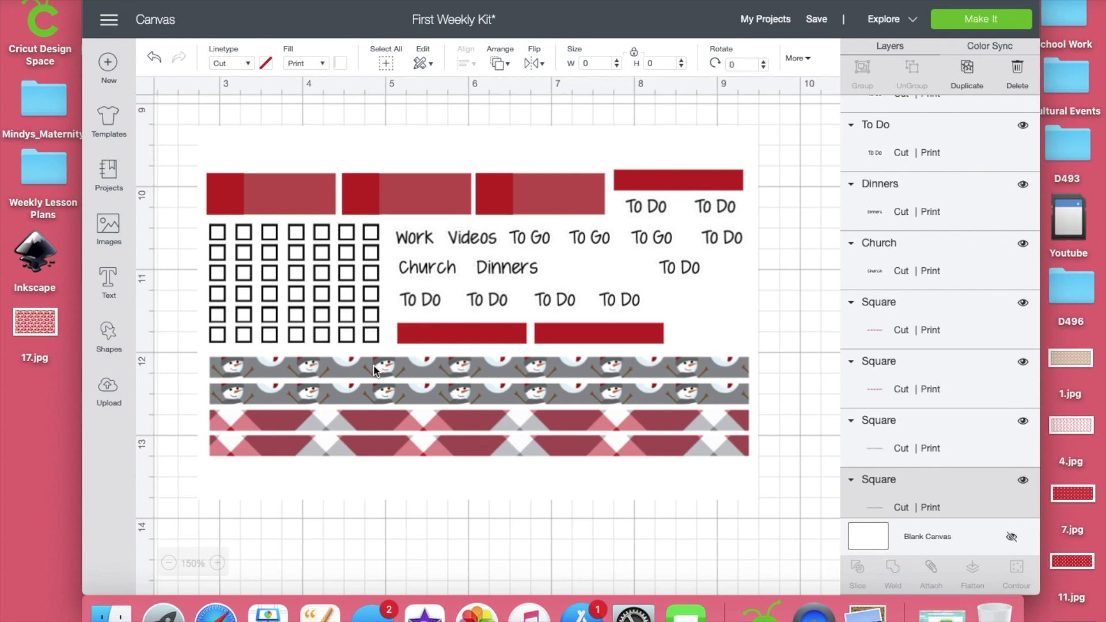
{"action": "left_click", "coordinate": [339, 63]}
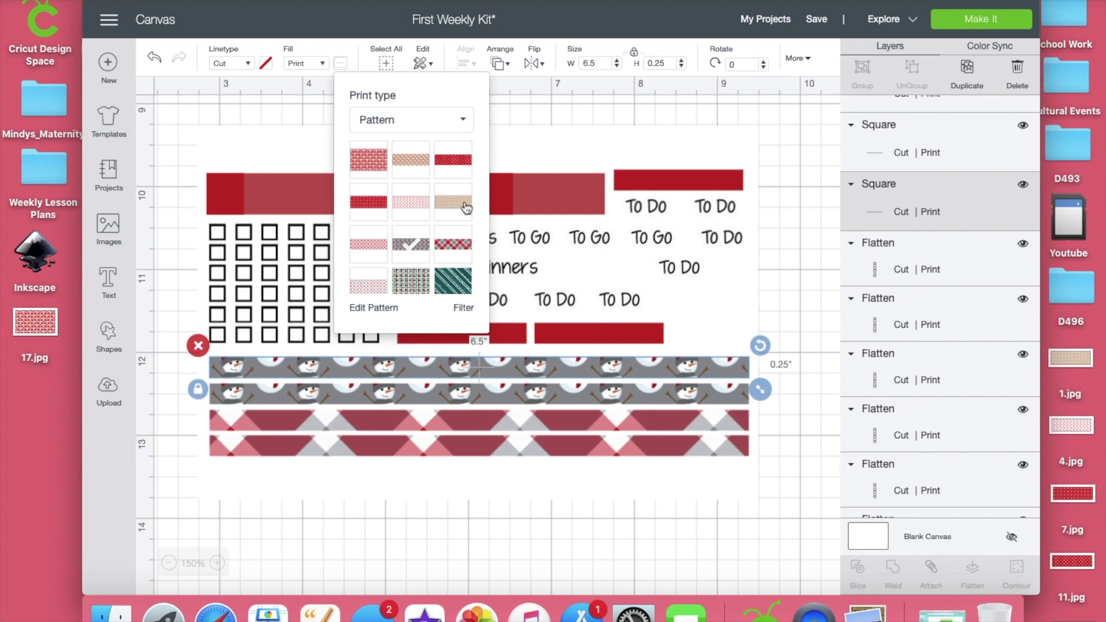
{"action": "scroll", "coordinate": [631, 106], "scroll_direction": "up", "scroll_amount": 5}
{"action": "scroll", "coordinate": [631, 106], "scroll_direction": "up", "scroll_amount": 20}
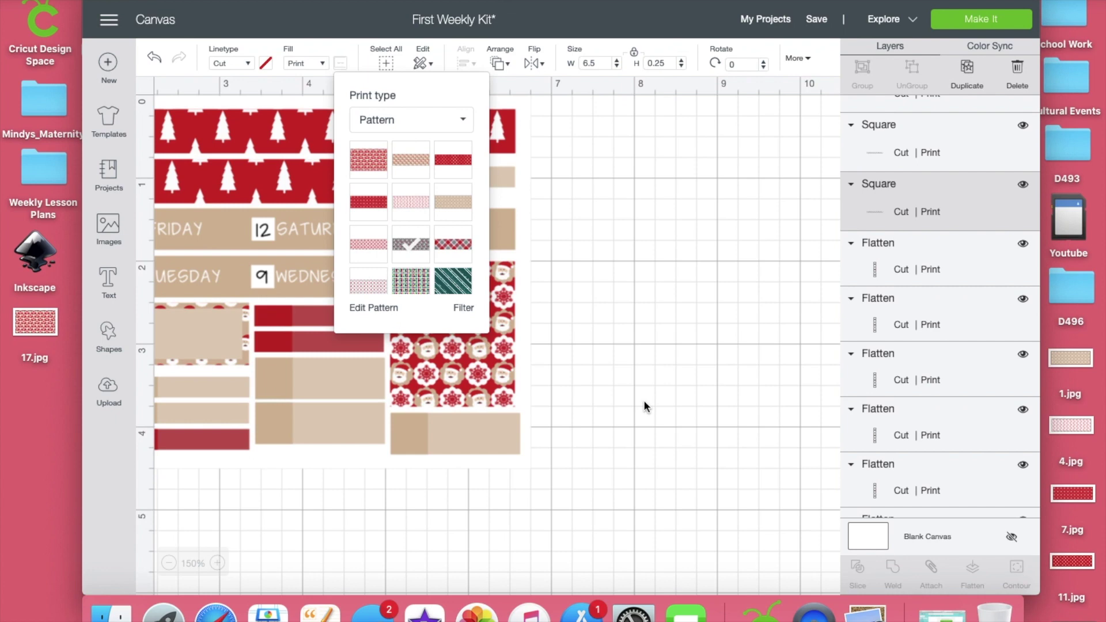
{"action": "scroll", "coordinate": [645, 407], "scroll_direction": "down", "scroll_amount": 20}
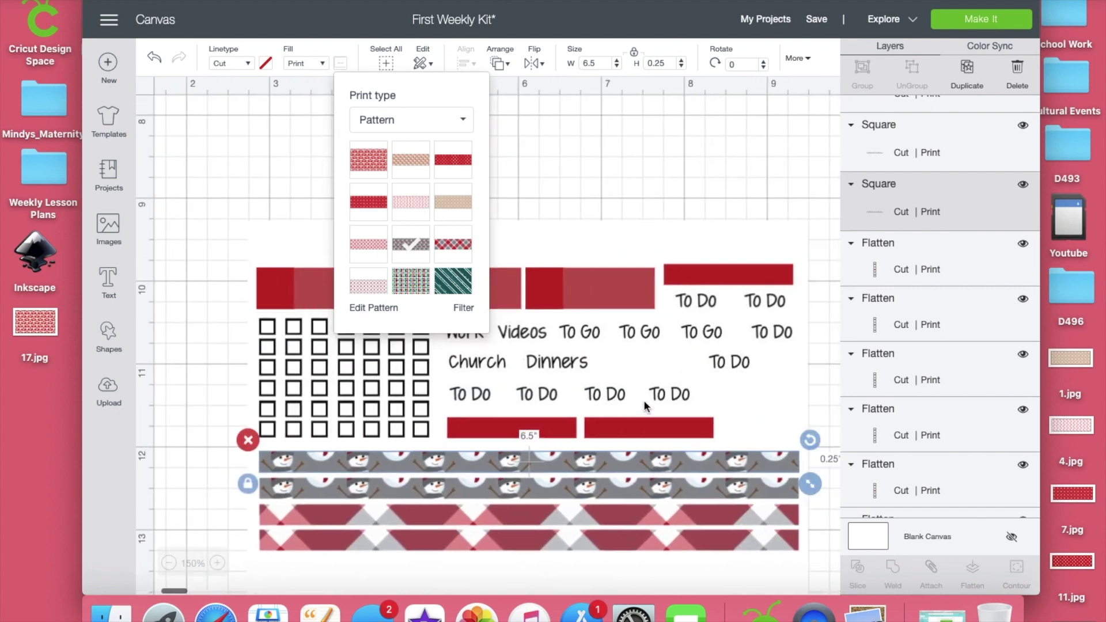
{"action": "scroll", "coordinate": [645, 399], "scroll_direction": "down", "scroll_amount": 2}
{"action": "scroll", "coordinate": [644, 400], "scroll_direction": "right", "scroll_amount": 2}
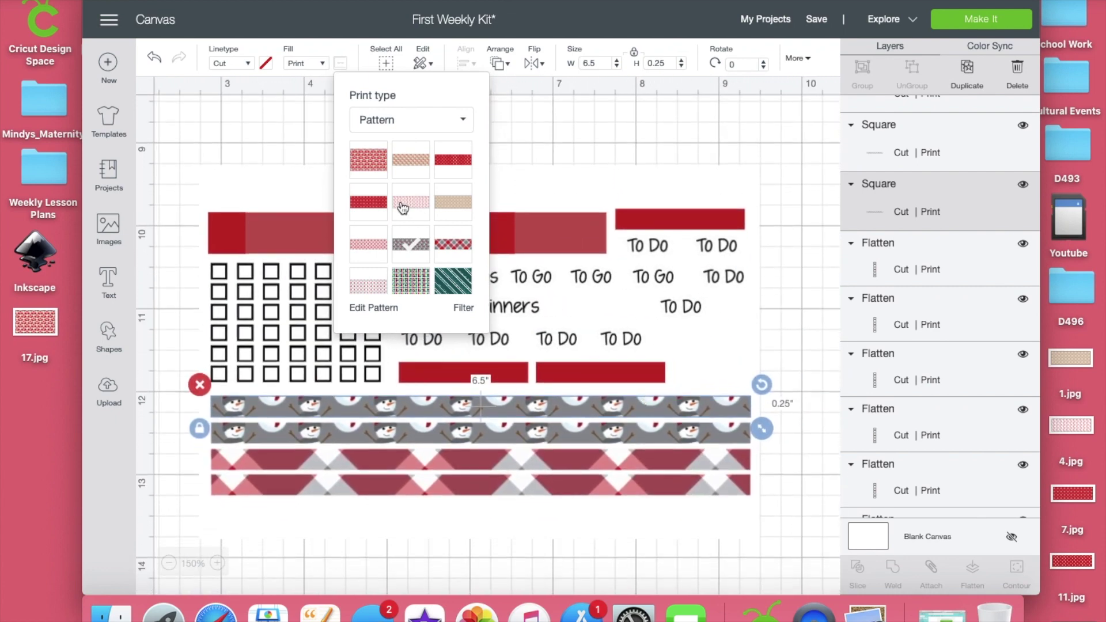
{"action": "left_click", "coordinate": [378, 208]}
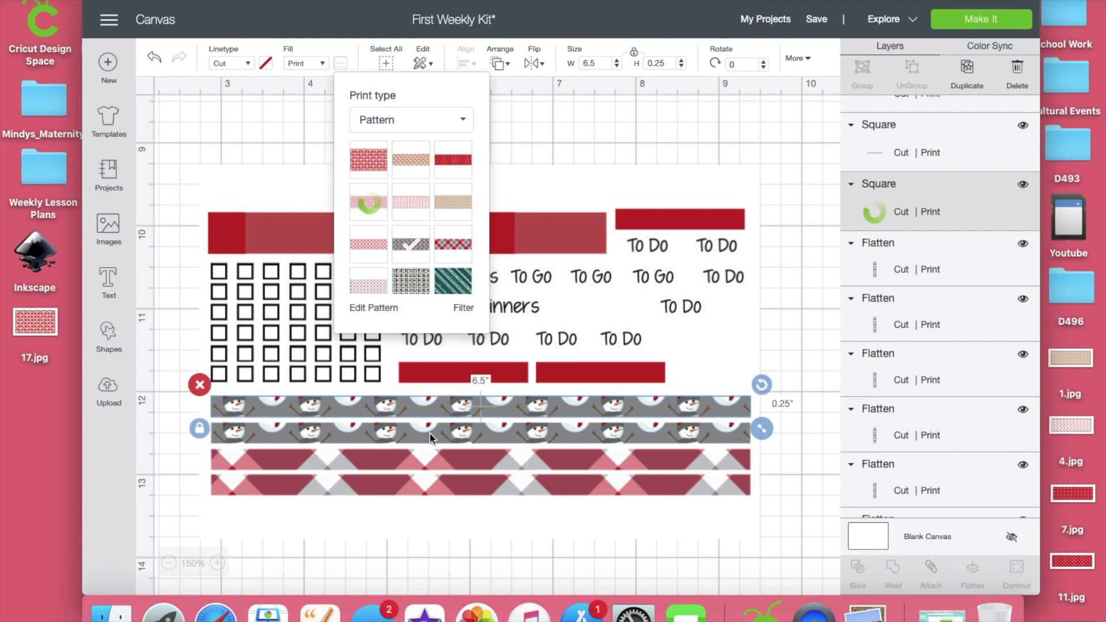
{"action": "left_click", "coordinate": [372, 309]}
{"action": "left_click", "coordinate": [788, 148]}
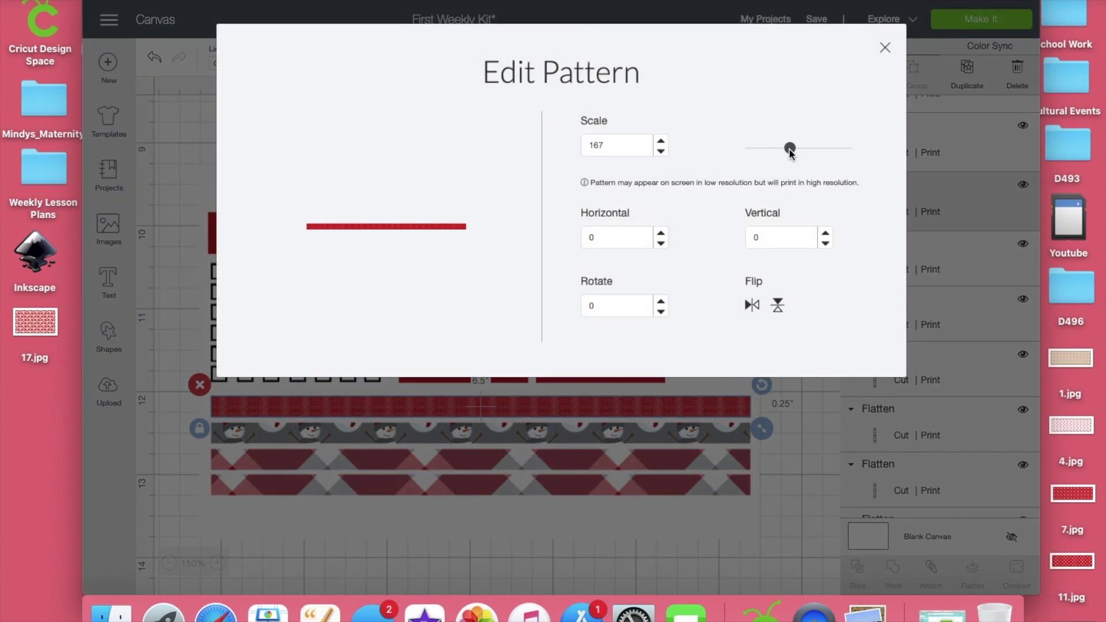
{"action": "left_click_drag", "start_coordinate": [791, 154], "coordinate": [783, 154]}
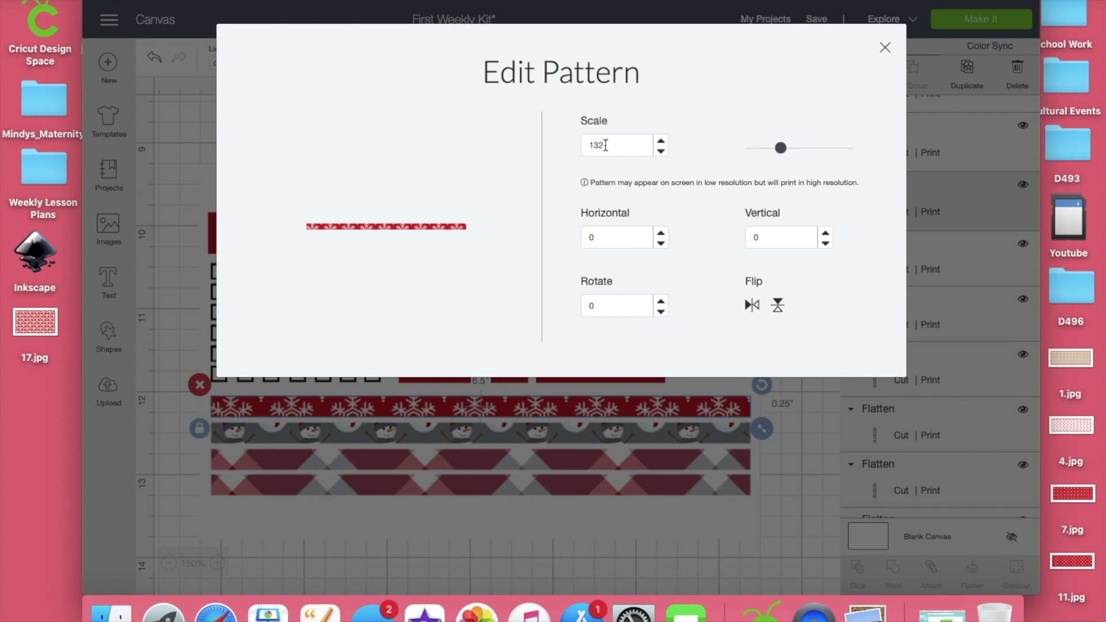
{"action": "left_click", "coordinate": [885, 47]}
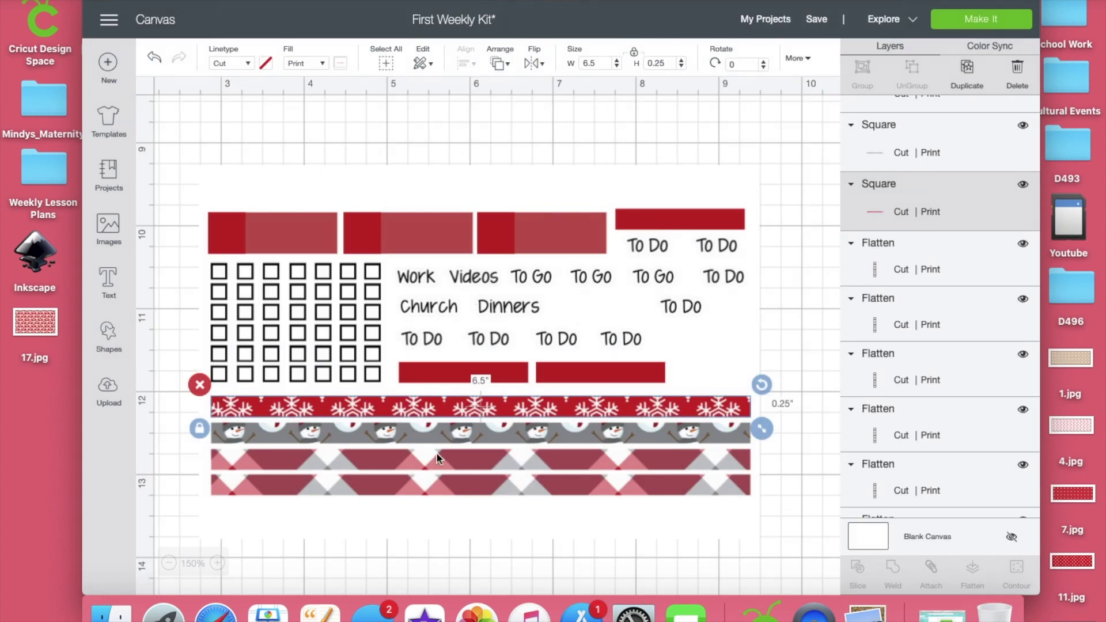
- Fill the remaining snowman strip with the same red snowflake pattern at a pattern scale of 132
{"action": "left_click", "coordinate": [438, 438]}
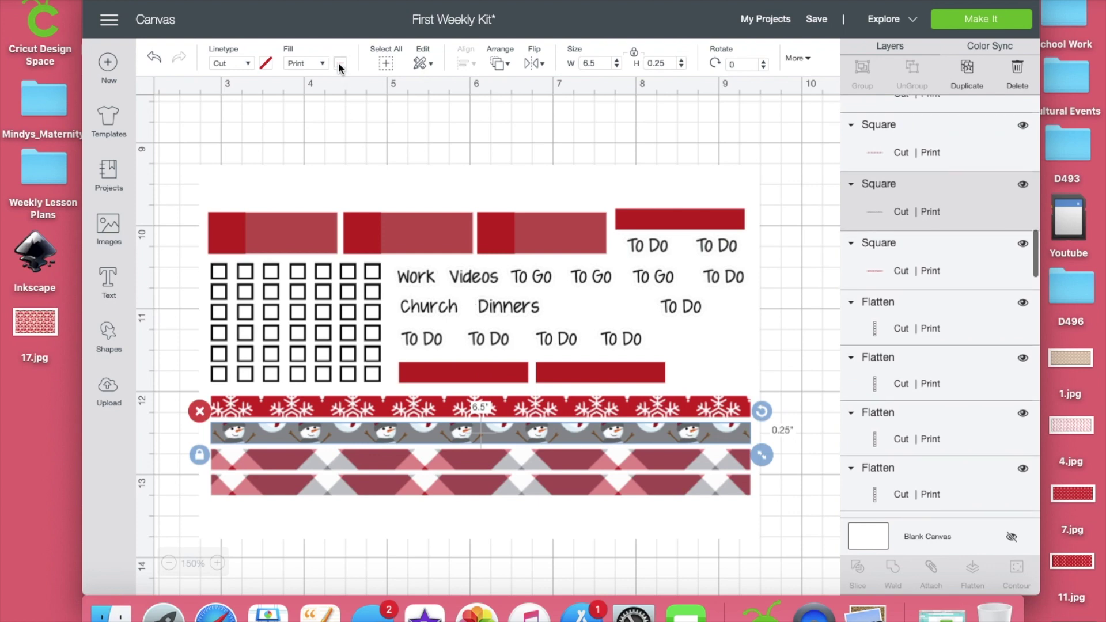
{"action": "left_click", "coordinate": [340, 63]}
{"action": "left_click", "coordinate": [373, 203]}
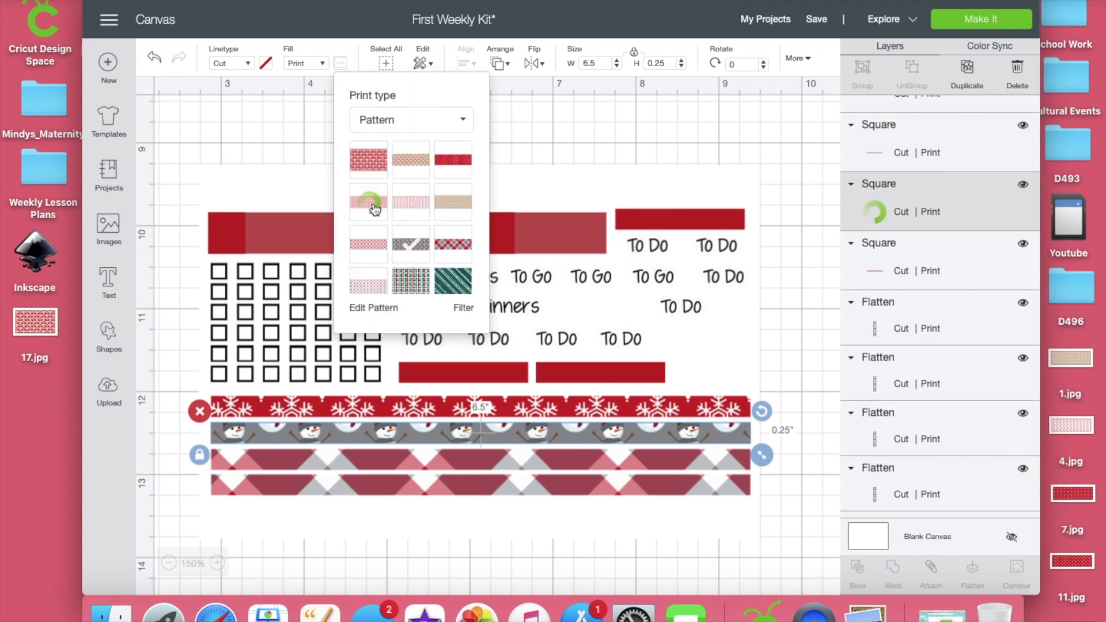
{"action": "left_click", "coordinate": [389, 313]}
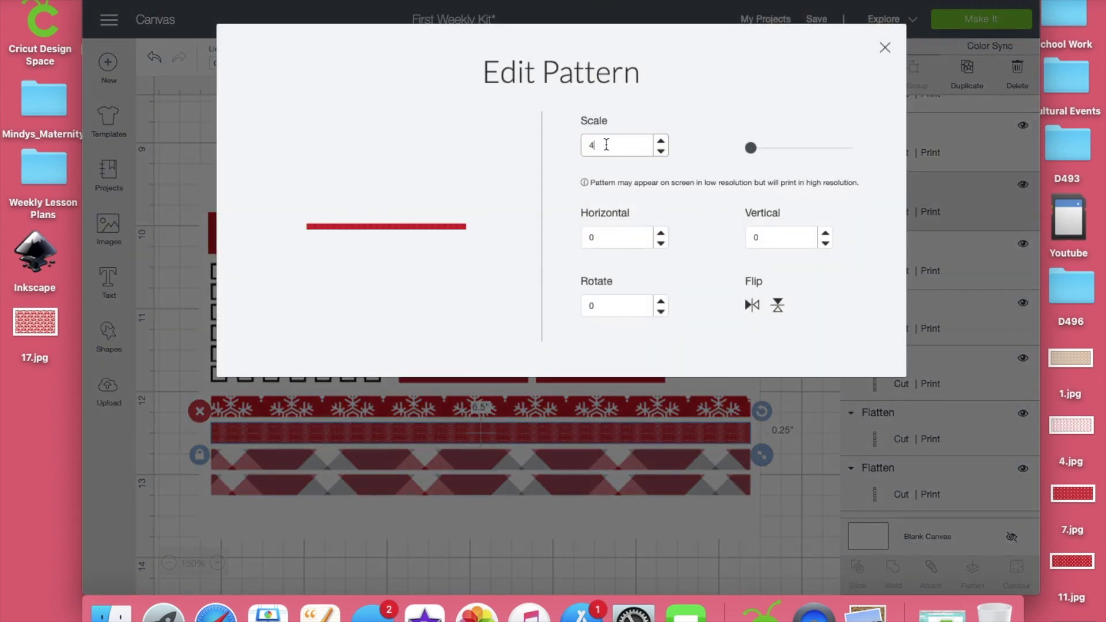
{"action": "key", "text": "BackSpace"}
{"action": "type", "text": "132"}
{"action": "left_click", "coordinate": [885, 47]}
- Fill the upper plaid strip with the Santa and snowflake pattern and reduce the pattern scale to 75
{"action": "left_click", "coordinate": [443, 458]}
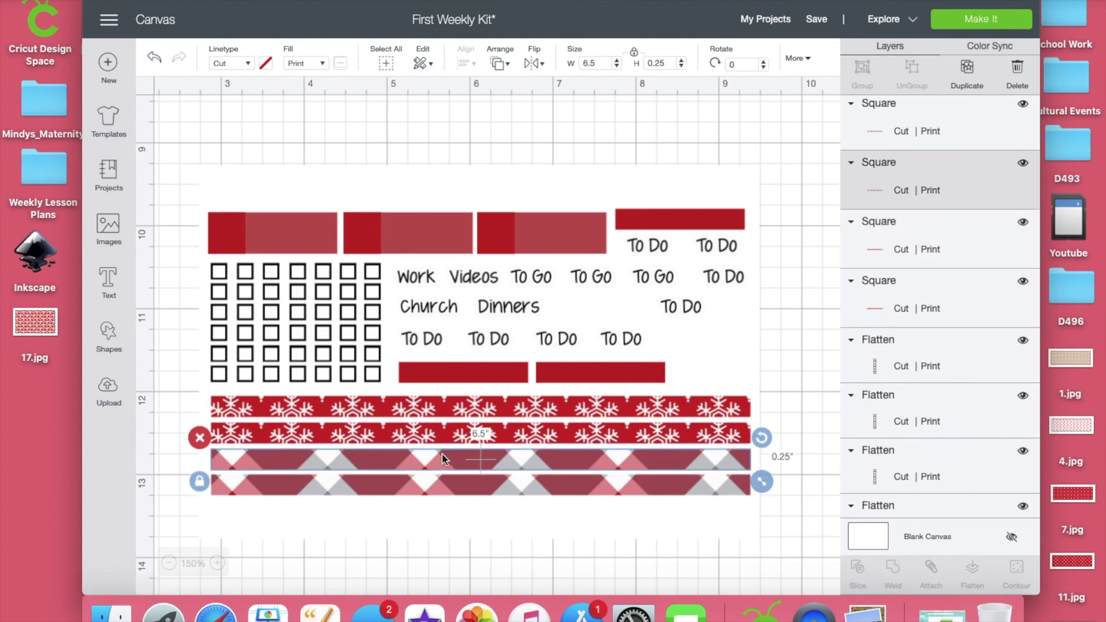
{"action": "left_click", "coordinate": [339, 64]}
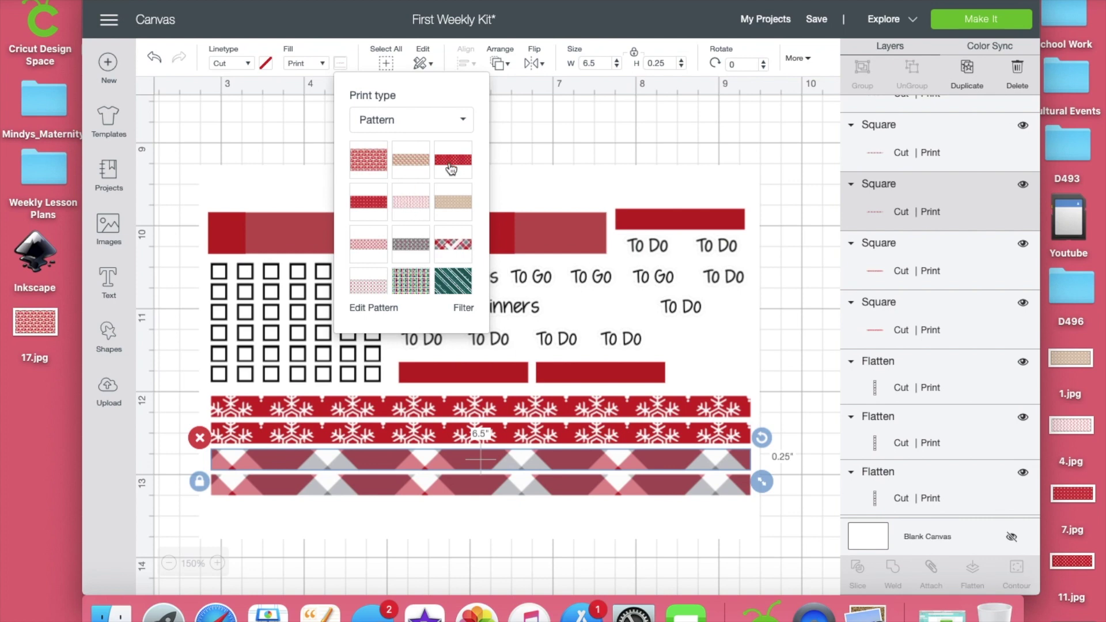
{"action": "left_click", "coordinate": [377, 166]}
{"action": "left_click", "coordinate": [373, 308]}
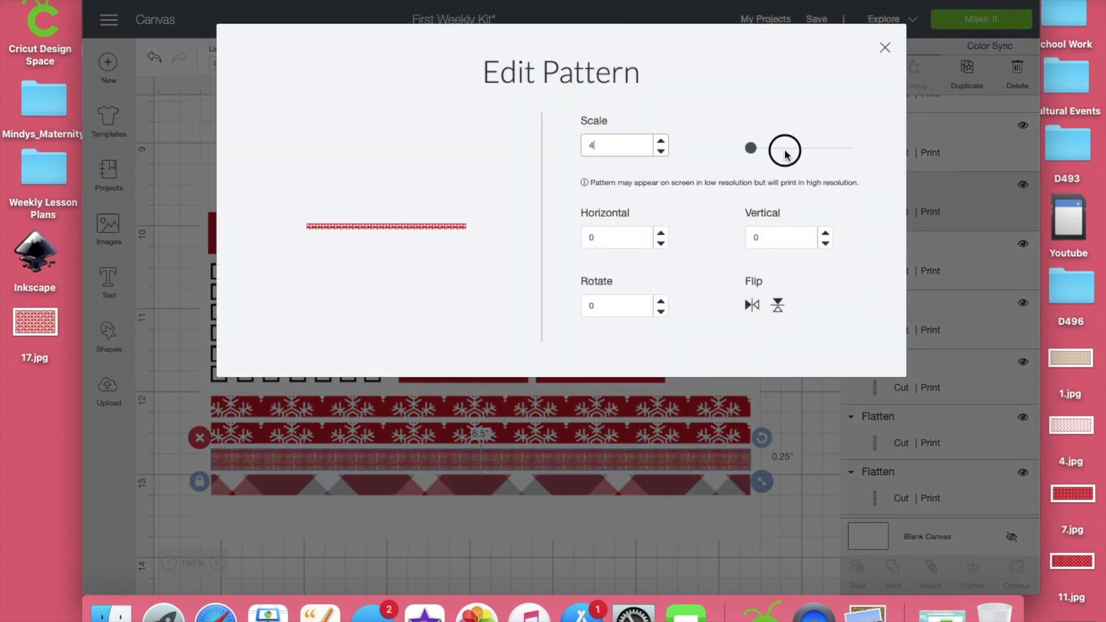
{"action": "left_click", "coordinate": [785, 151]}
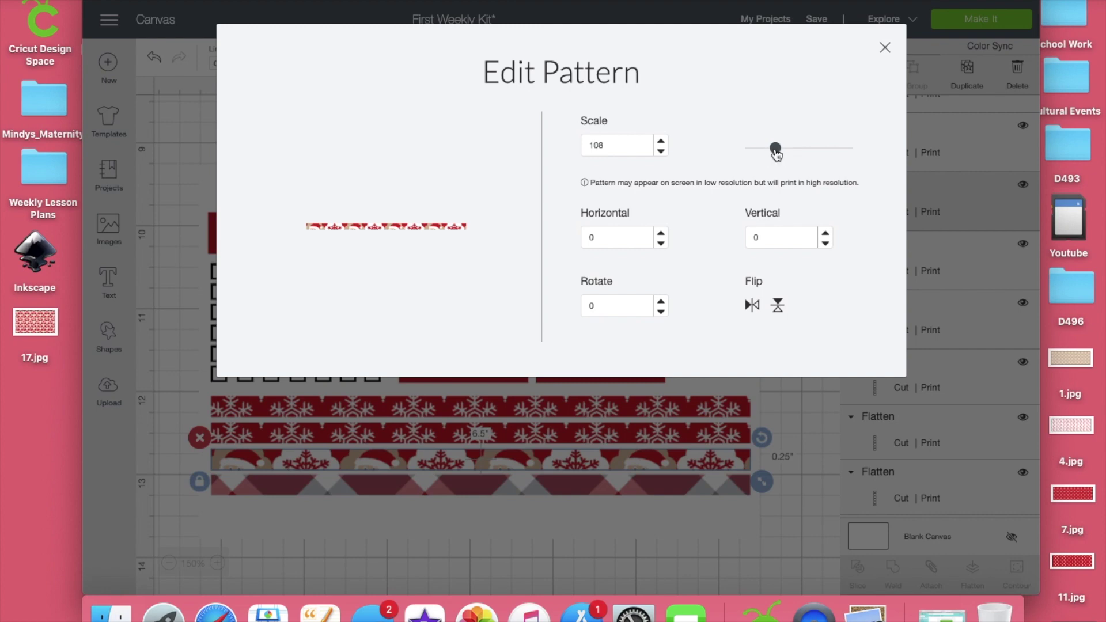
{"action": "left_click_drag", "start_coordinate": [776, 151], "coordinate": [769, 150]}
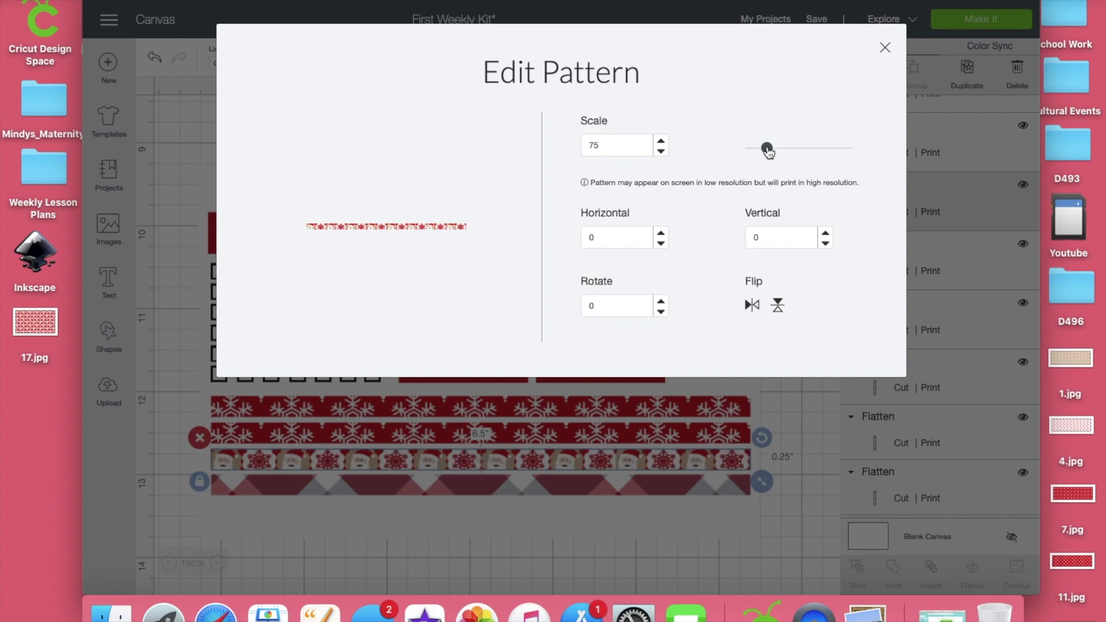
{"action": "left_click", "coordinate": [886, 48]}
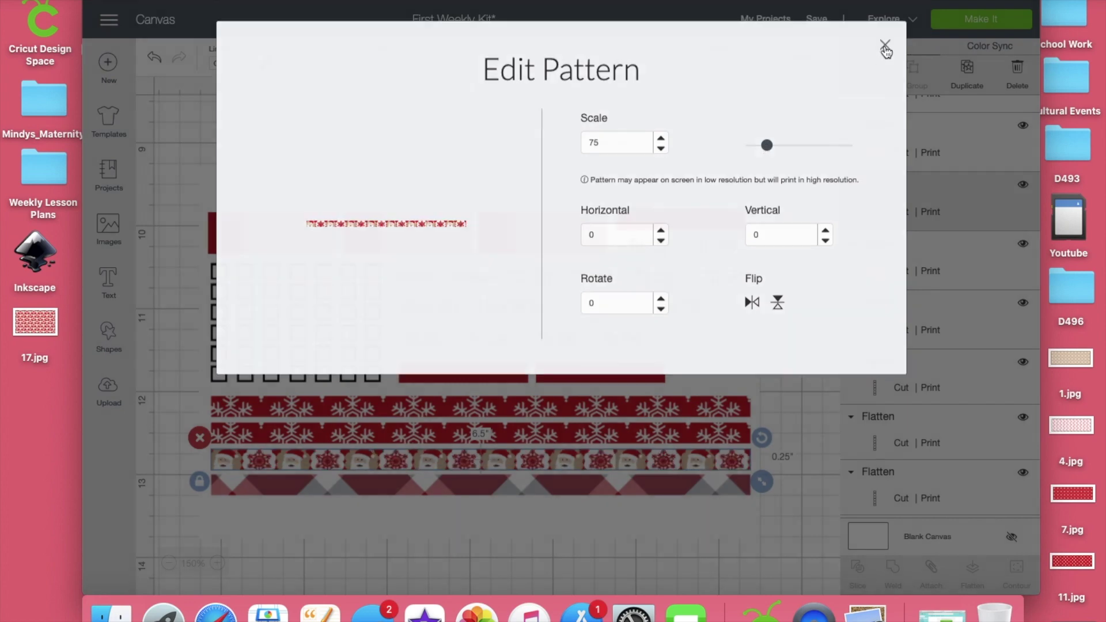
- Fill the bottom plaid strip with the Santa and snowflake pattern at a pattern scale of 75
{"action": "left_click", "coordinate": [516, 487]}
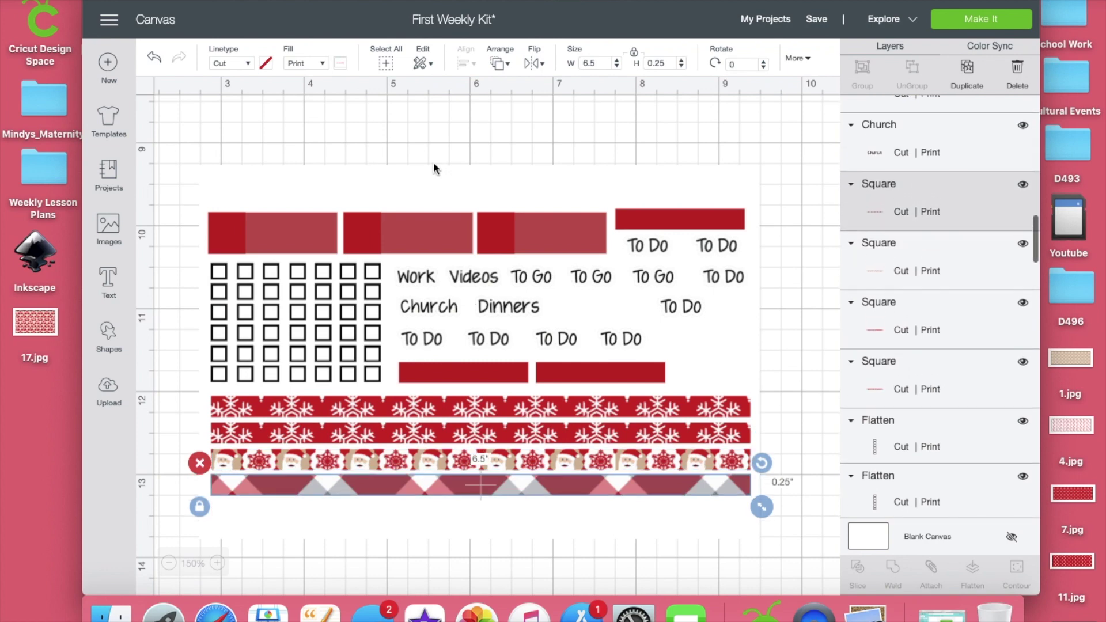
{"action": "left_click", "coordinate": [341, 63]}
{"action": "left_click", "coordinate": [368, 158]}
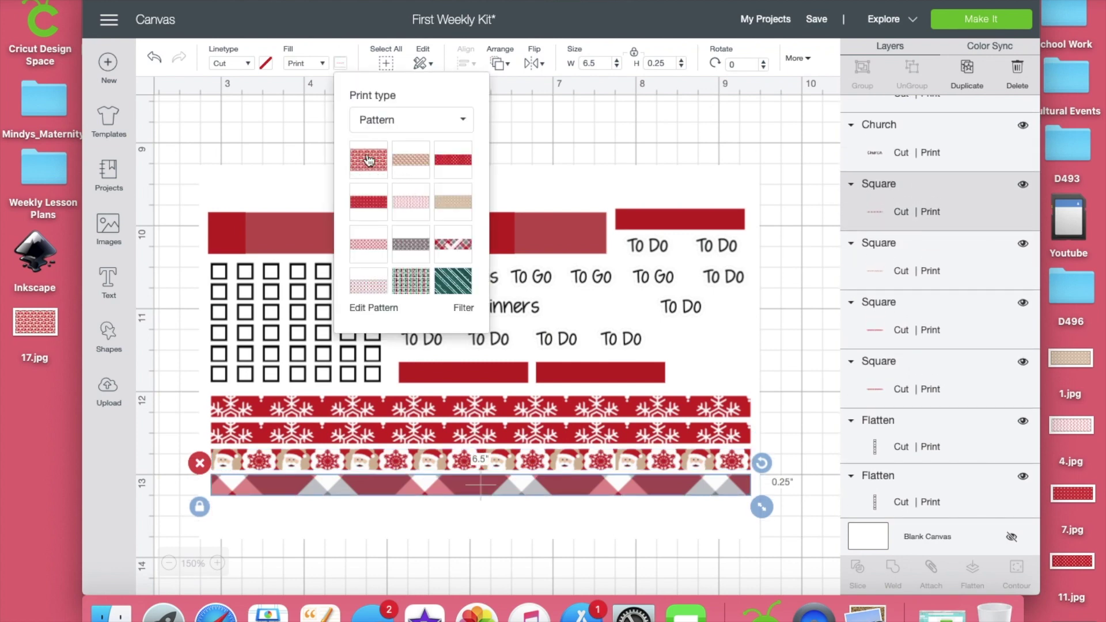
{"action": "left_click", "coordinate": [387, 309]}
{"action": "left_click", "coordinate": [631, 149]}
{"action": "key", "text": "BackSpace"}
{"action": "type", "text": "75"}
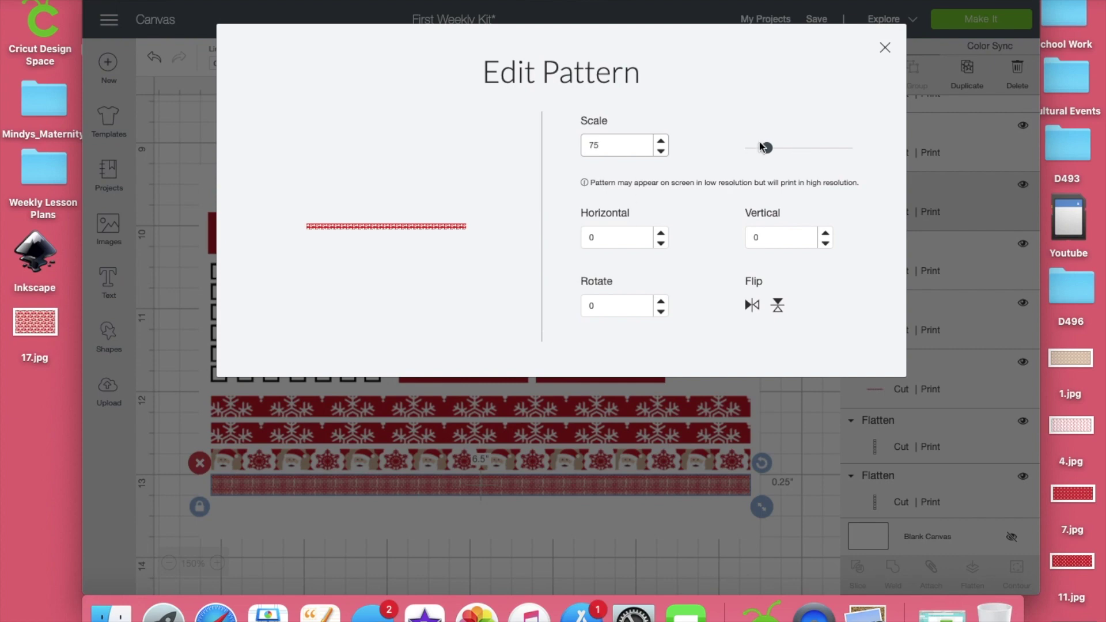
{"action": "left_click", "coordinate": [884, 48]}
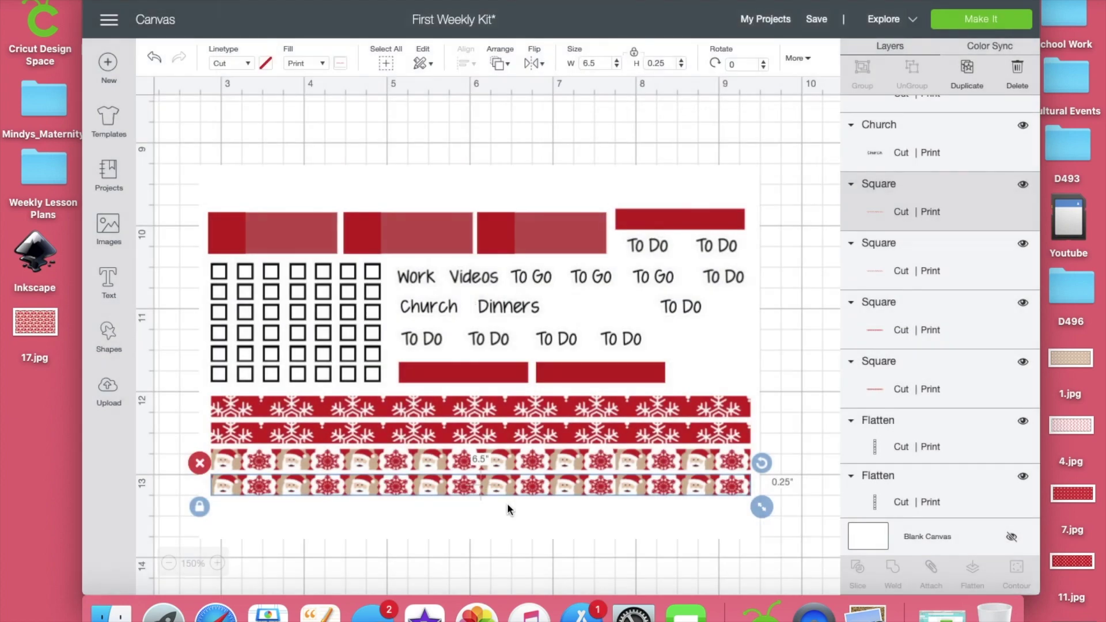
{"action": "left_click", "coordinate": [461, 546]}
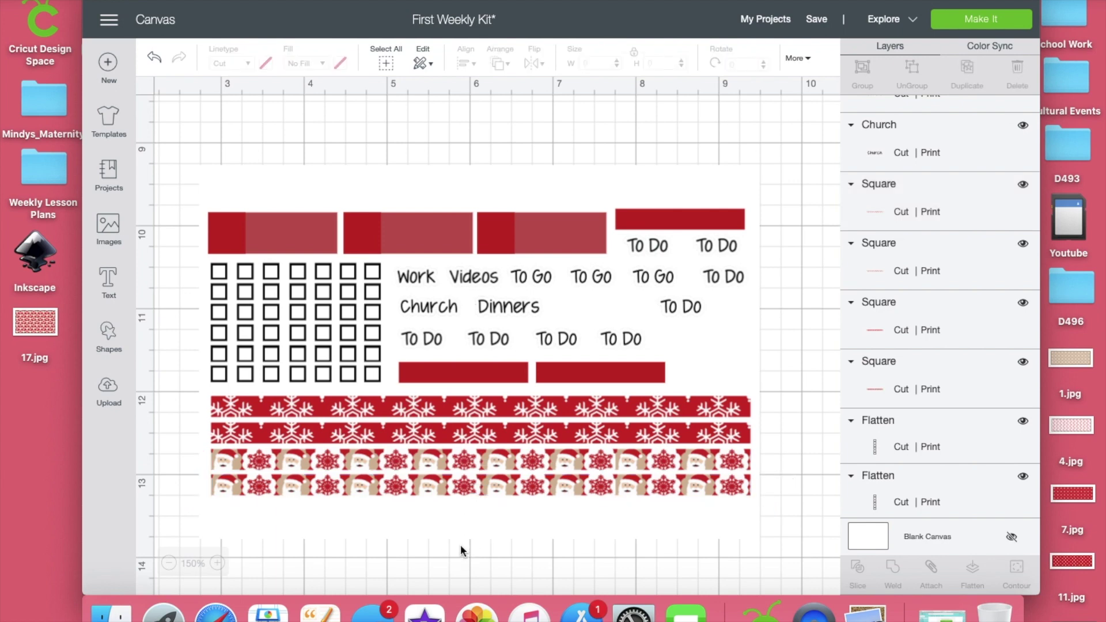
- Delete all the checkbox columns except the leftmost one
{"action": "left_click", "coordinate": [372, 375]}
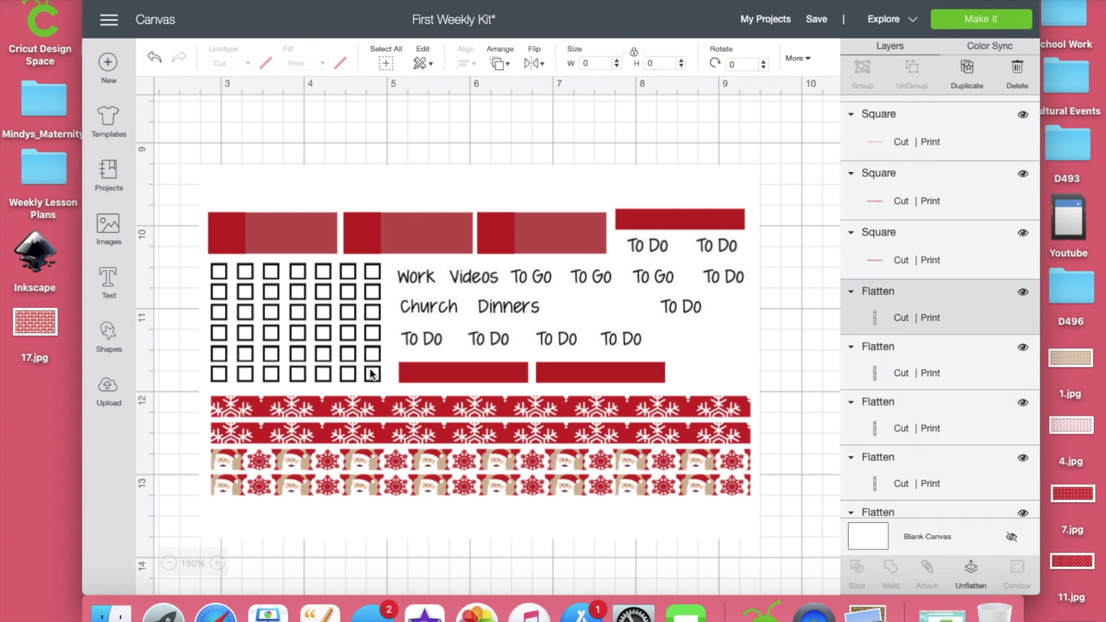
{"action": "left_click", "coordinate": [661, 64]}
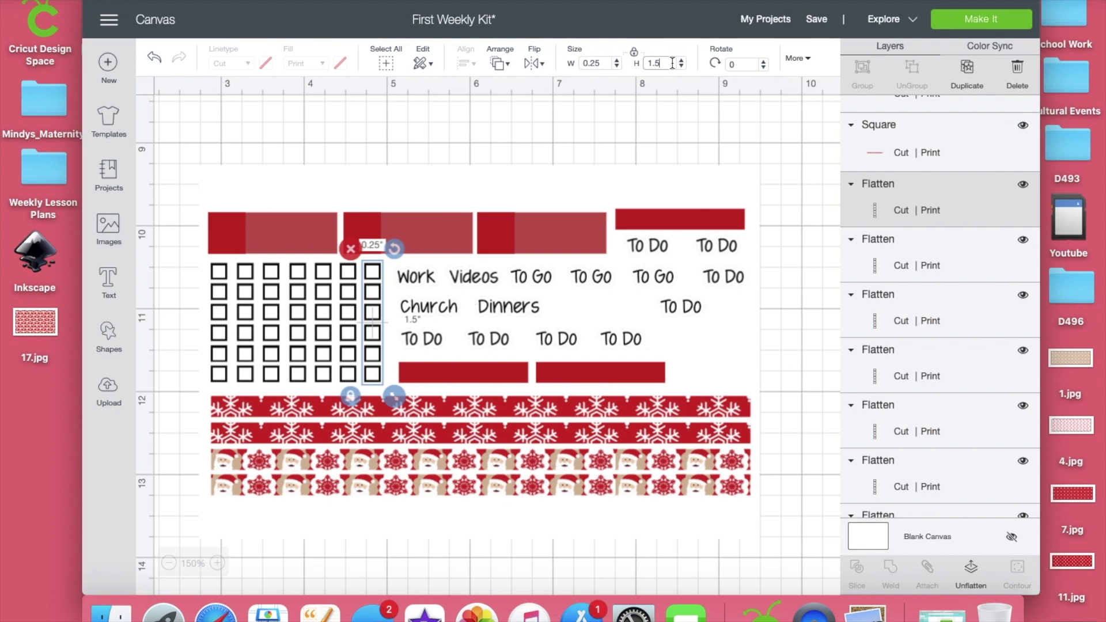
{"action": "left_click", "coordinate": [351, 315], "text": "shift"}
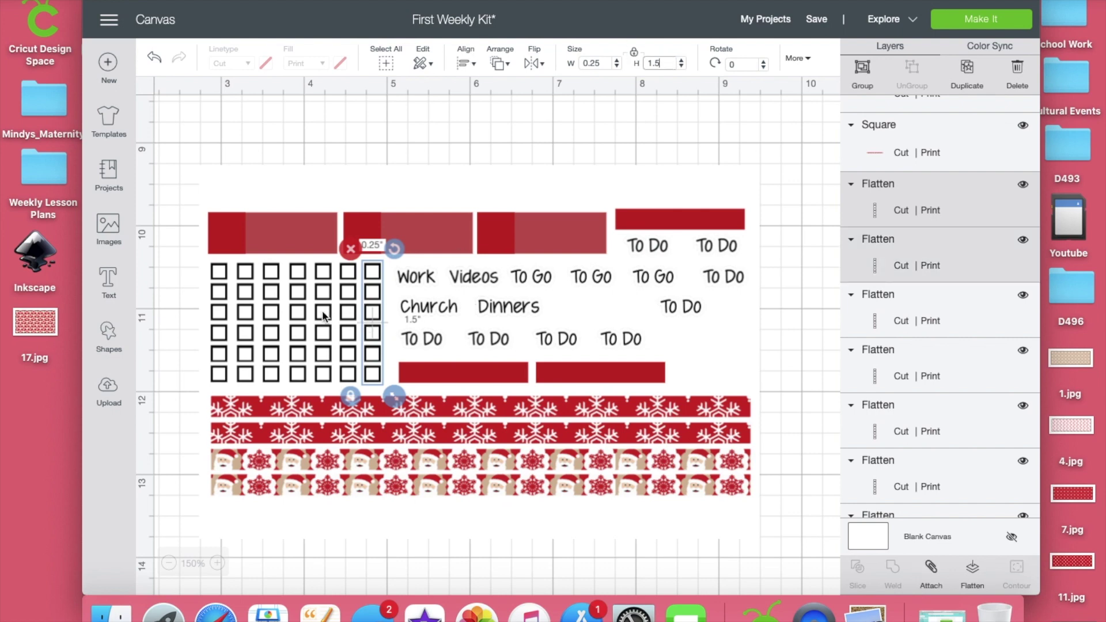
{"action": "left_click", "coordinate": [323, 312], "text": "shift"}
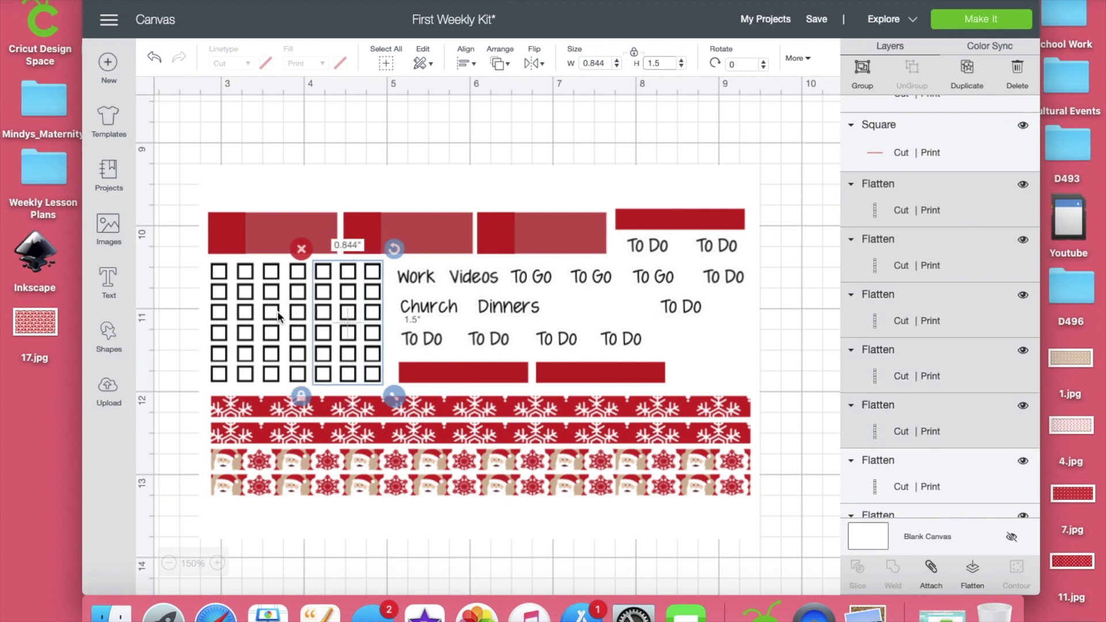
{"action": "left_click", "coordinate": [244, 310], "text": "shift"}
{"action": "key", "text": "Delete"}
- Try to set the remaining checkbox column's height to 1.57 inches with its proportions locked
{"action": "left_click", "coordinate": [226, 312]}
{"action": "left_click", "coordinate": [662, 66]}
{"action": "type", "text": "7"}
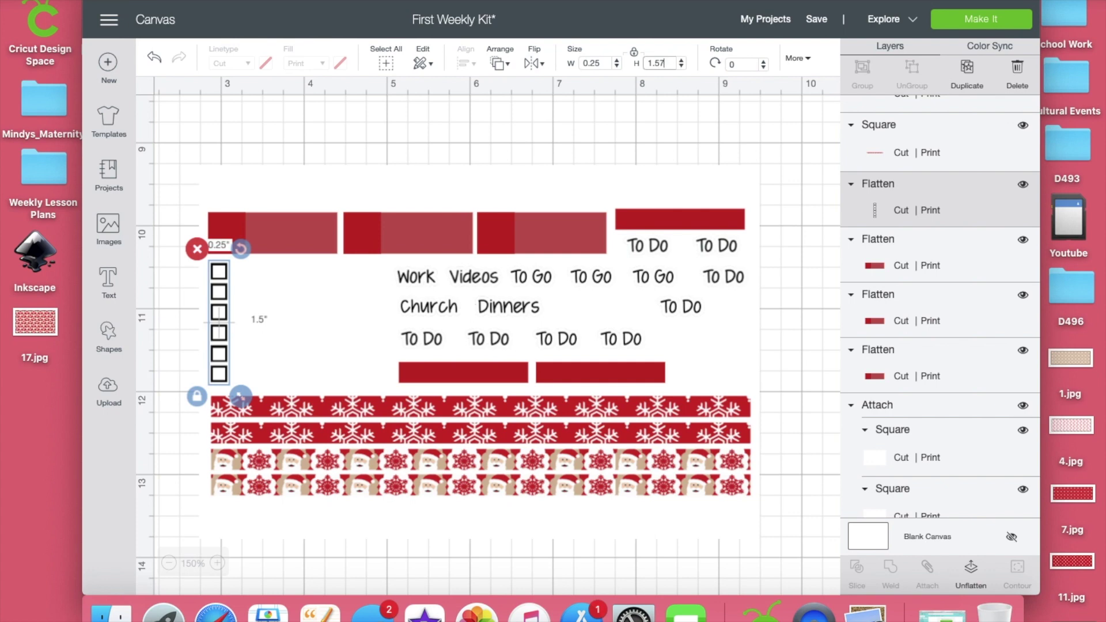
{"action": "key", "text": "Return"}
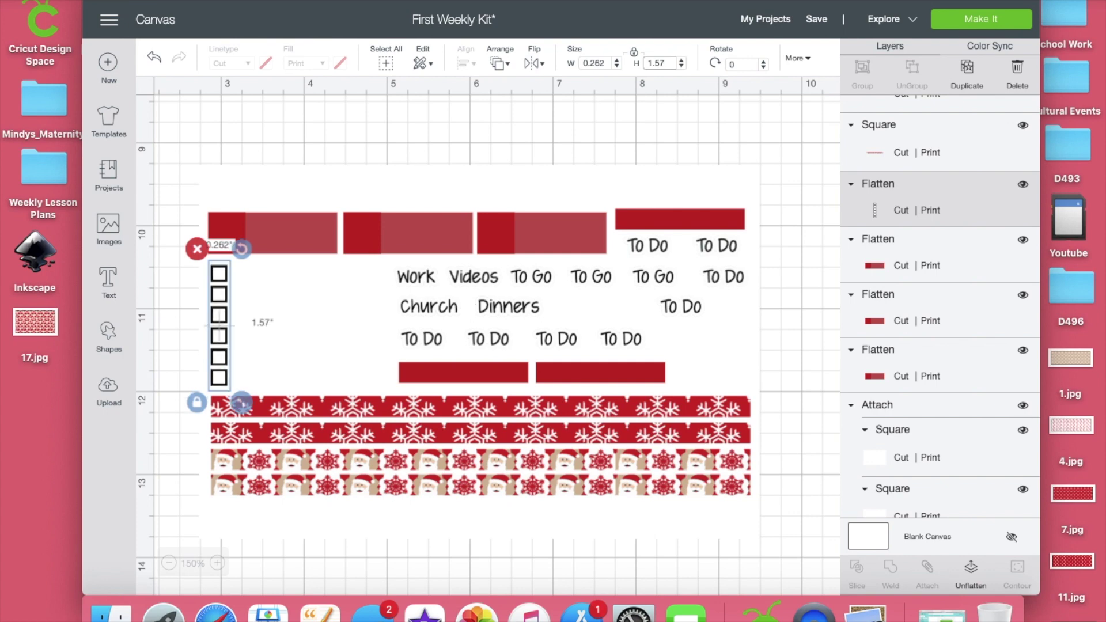
{"action": "left_click", "coordinate": [155, 58]}
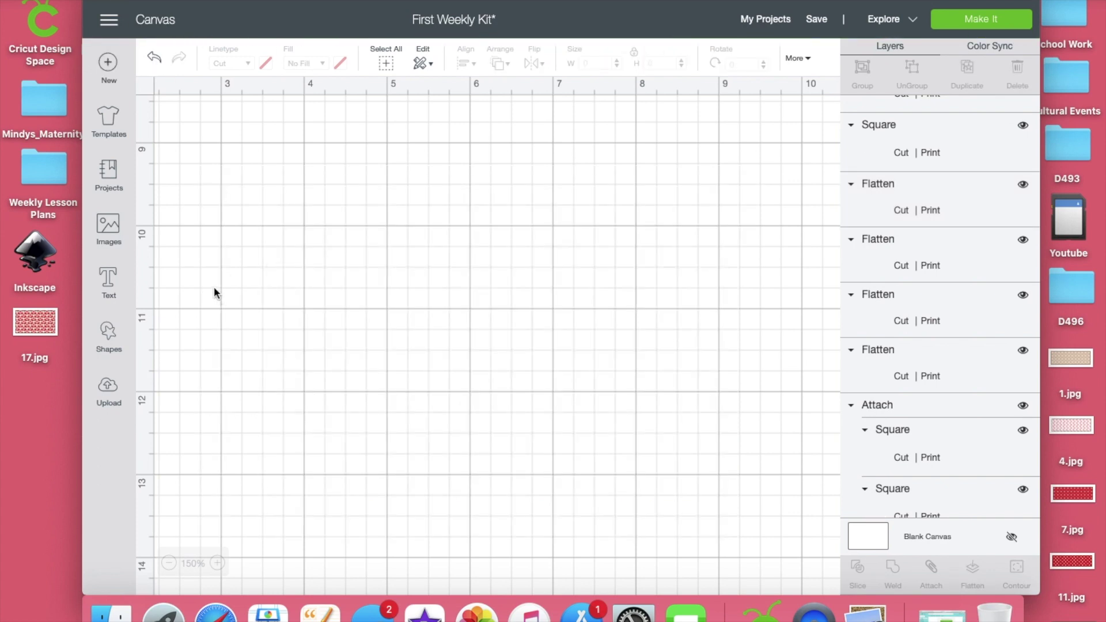
- Unlock the checkbox column's proportions, set its height to 1.57 inches, and nudge it slightly upward
{"action": "left_click", "coordinate": [219, 301]}
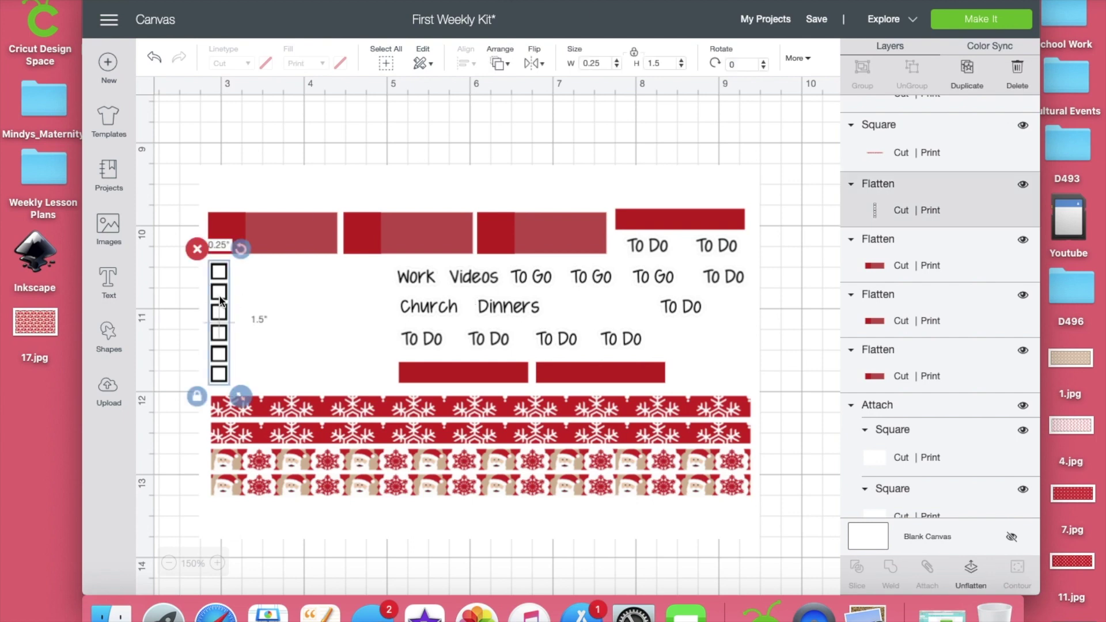
{"action": "left_click", "coordinate": [634, 53]}
{"action": "left_click", "coordinate": [662, 62]}
{"action": "type", "text": "7"}
{"action": "key", "text": "Return"}
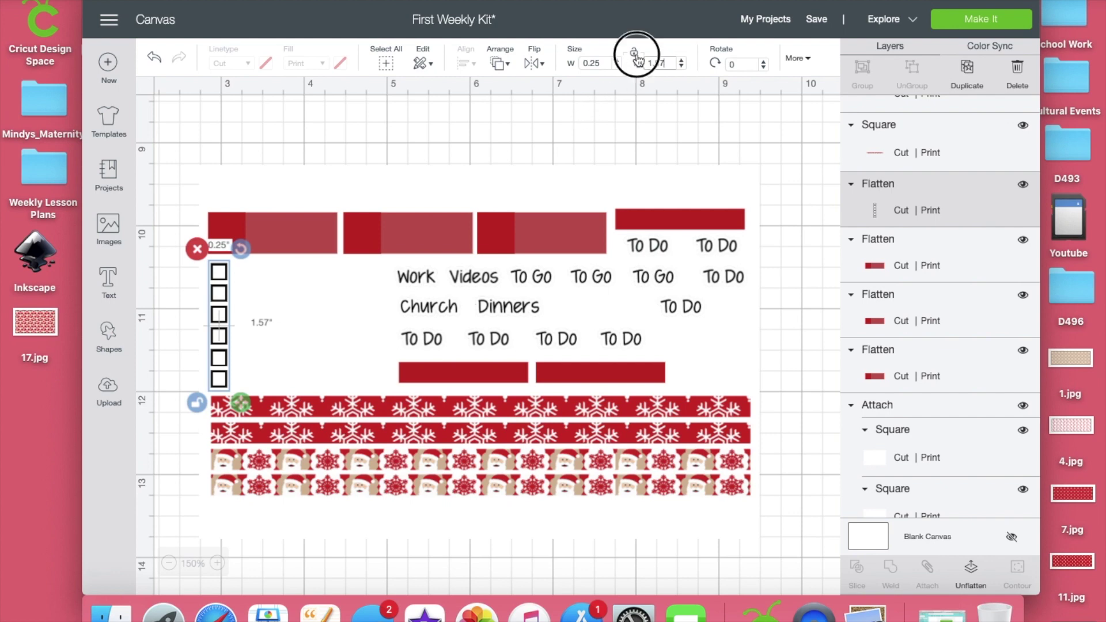
{"action": "left_click", "coordinate": [220, 276]}
{"action": "left_click_drag", "start_coordinate": [219, 276], "coordinate": [219, 274]}
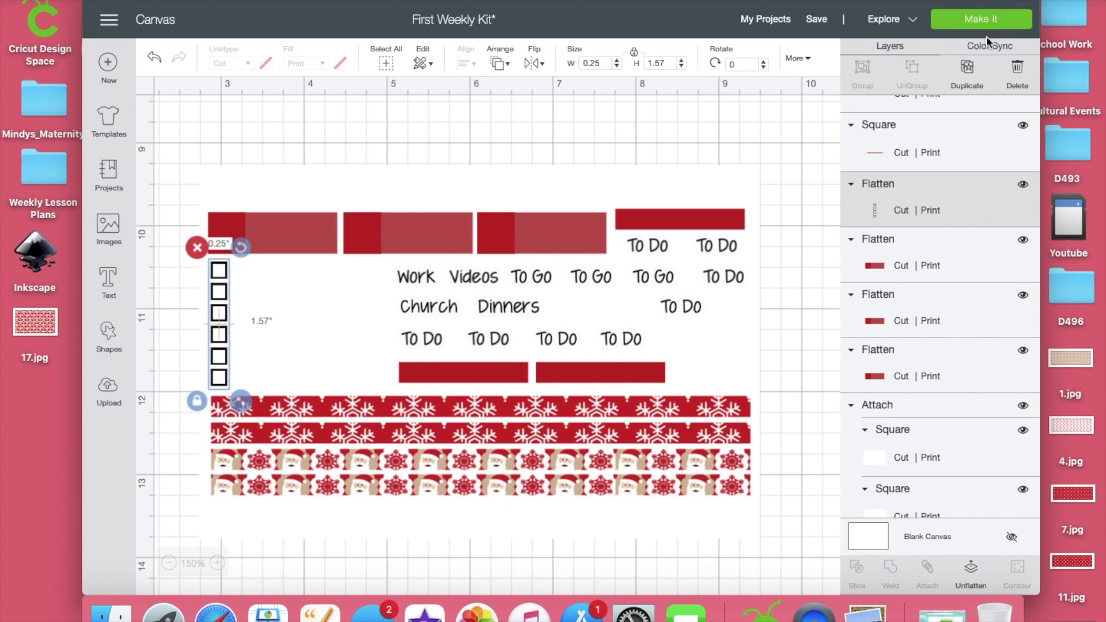
- Duplicate the 1.57-inch checkbox column until there are seven columns in total
{"action": "left_click", "coordinate": [968, 71]}
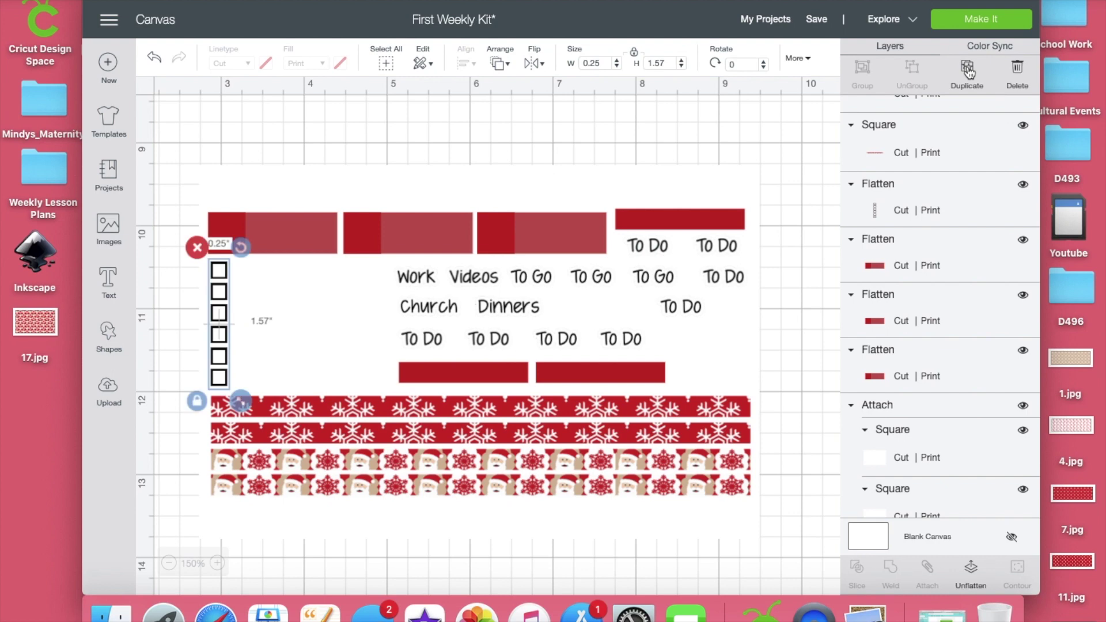
{"action": "left_click", "coordinate": [968, 71]}
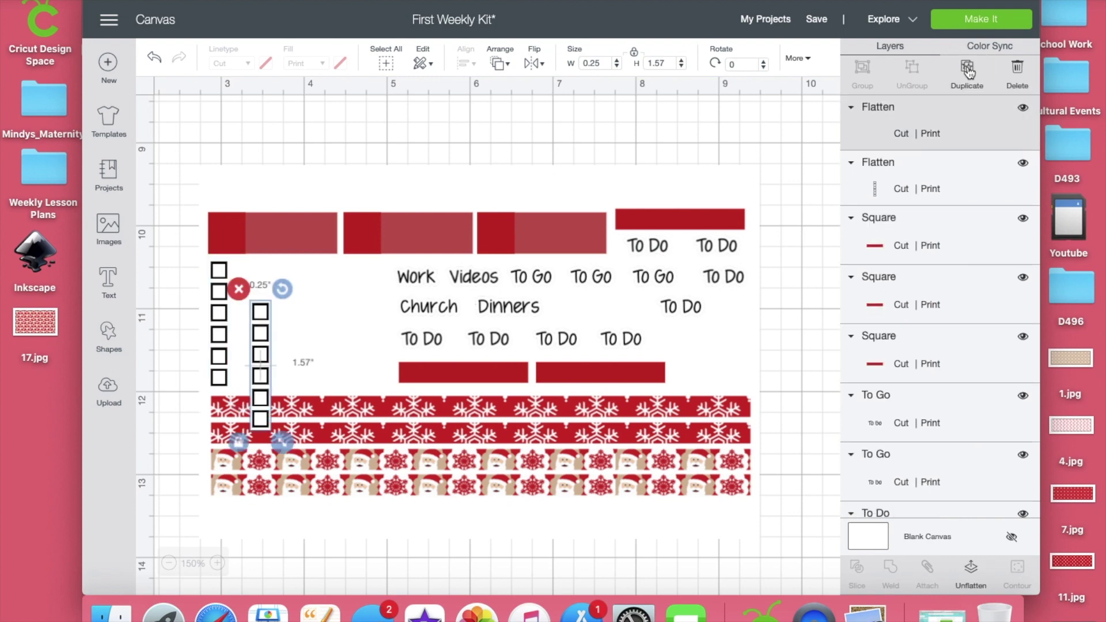
{"action": "left_click", "coordinate": [968, 72]}
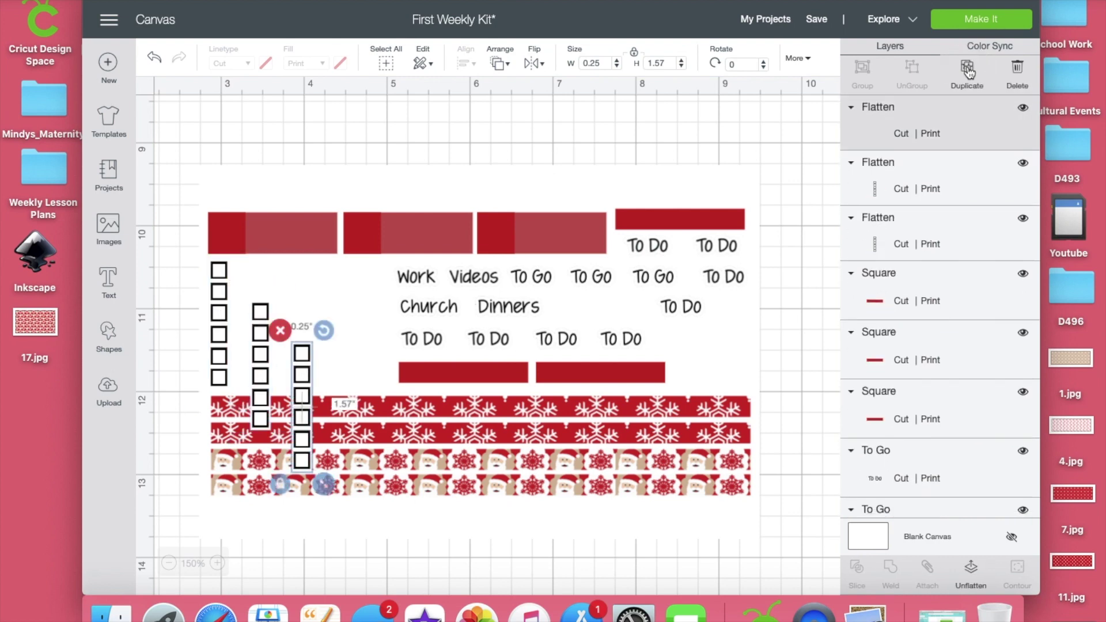
{"action": "left_click", "coordinate": [968, 71]}
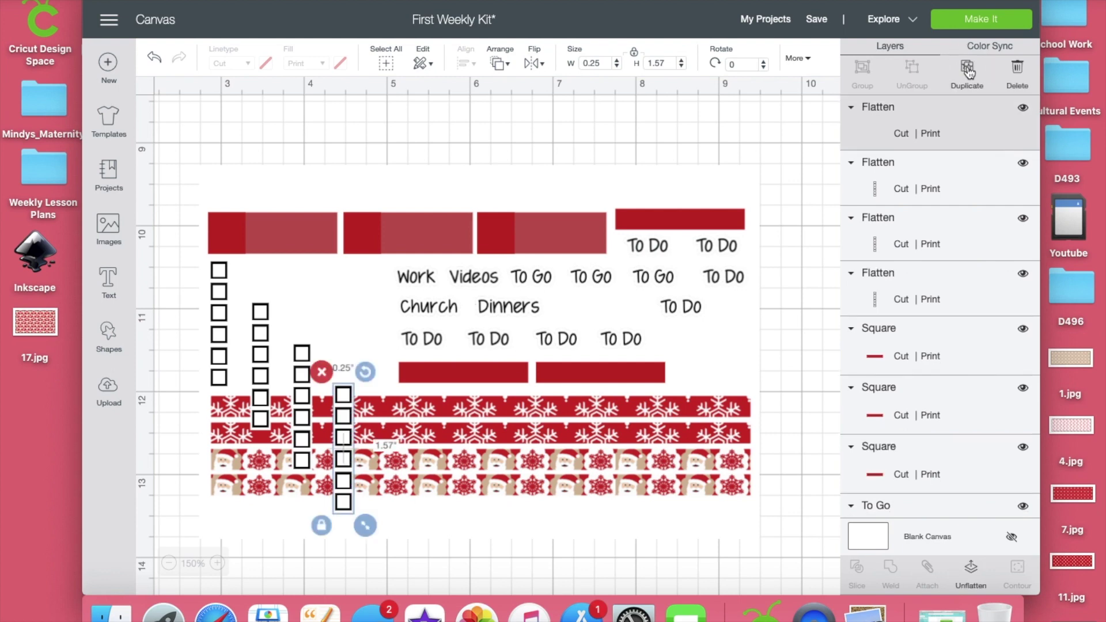
{"action": "left_click", "coordinate": [968, 71]}
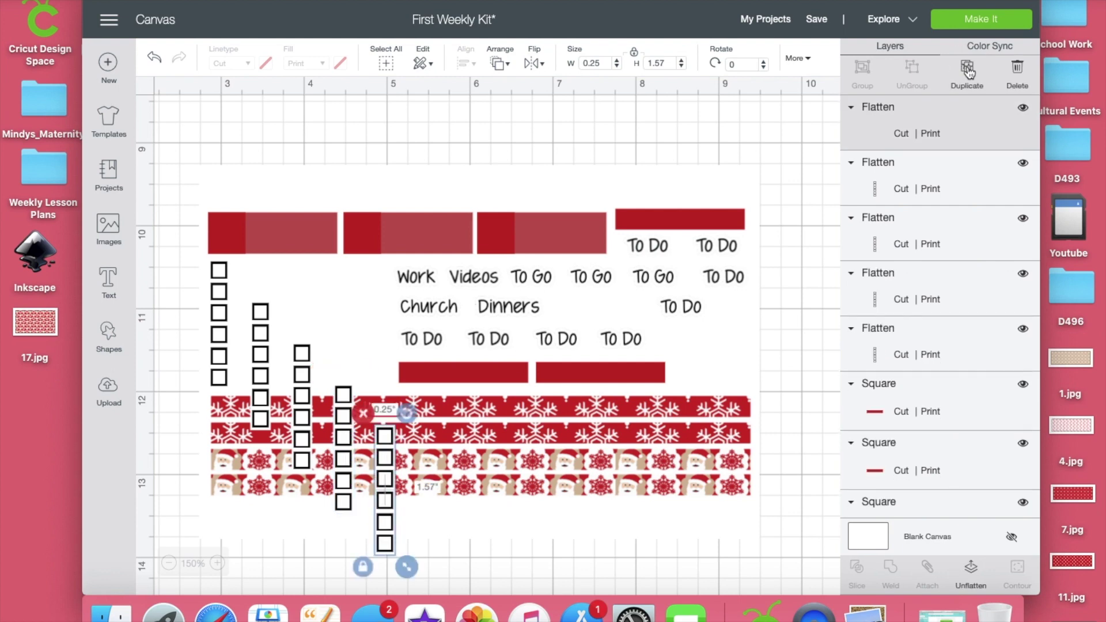
{"action": "left_click", "coordinate": [970, 73]}
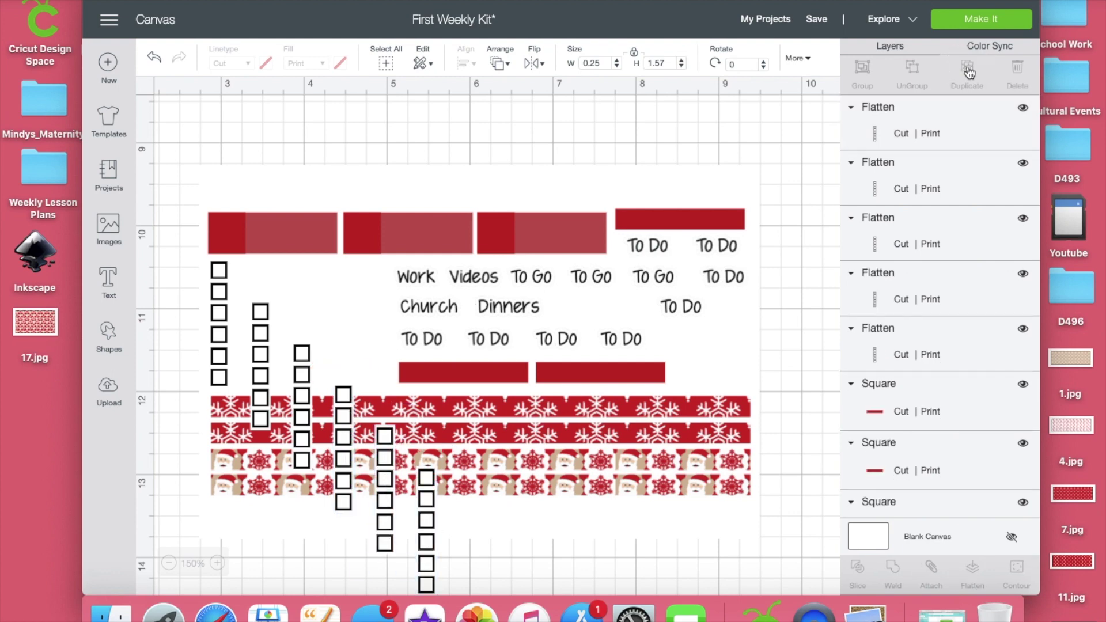
- Align all seven checkbox columns in one level row and place them closely and evenly spaced beneath the red header boxes
{"action": "left_click", "coordinate": [428, 527], "text": "shift"}
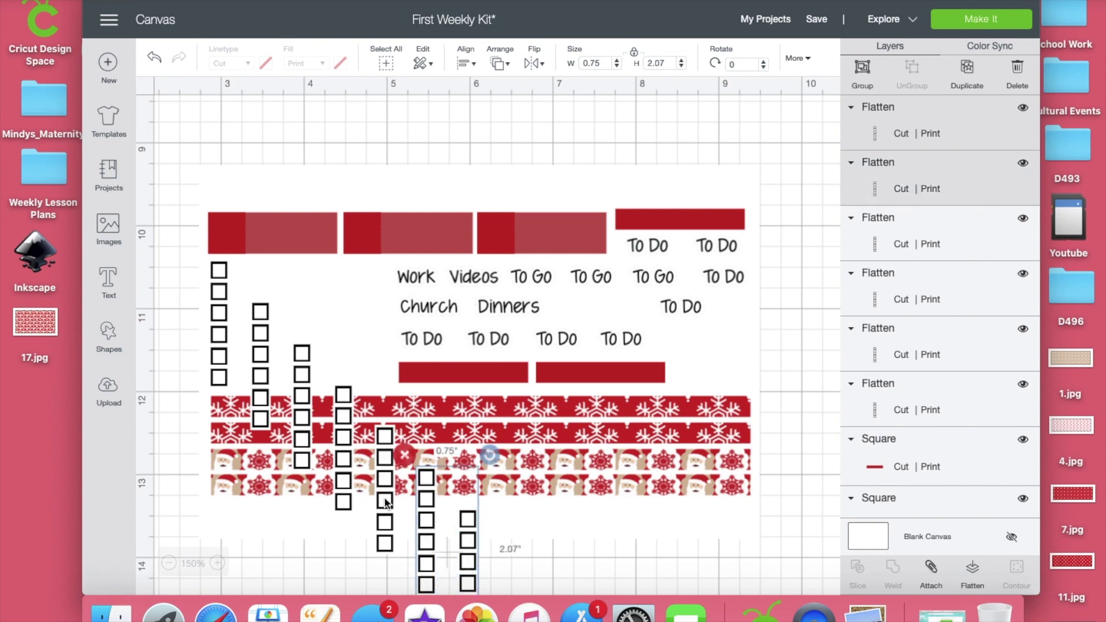
{"action": "left_click", "coordinate": [392, 510], "text": "shift"}
{"action": "left_click", "coordinate": [344, 395], "text": "shift"}
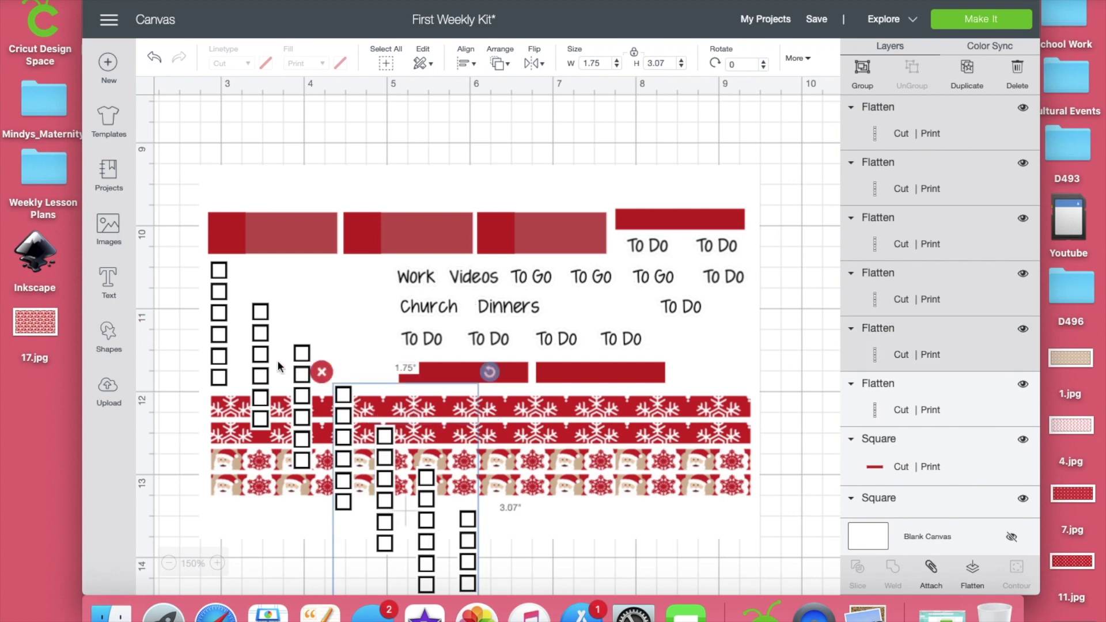
{"action": "left_click", "coordinate": [302, 354], "text": "shift"}
{"action": "left_click", "coordinate": [261, 333], "text": "shift"}
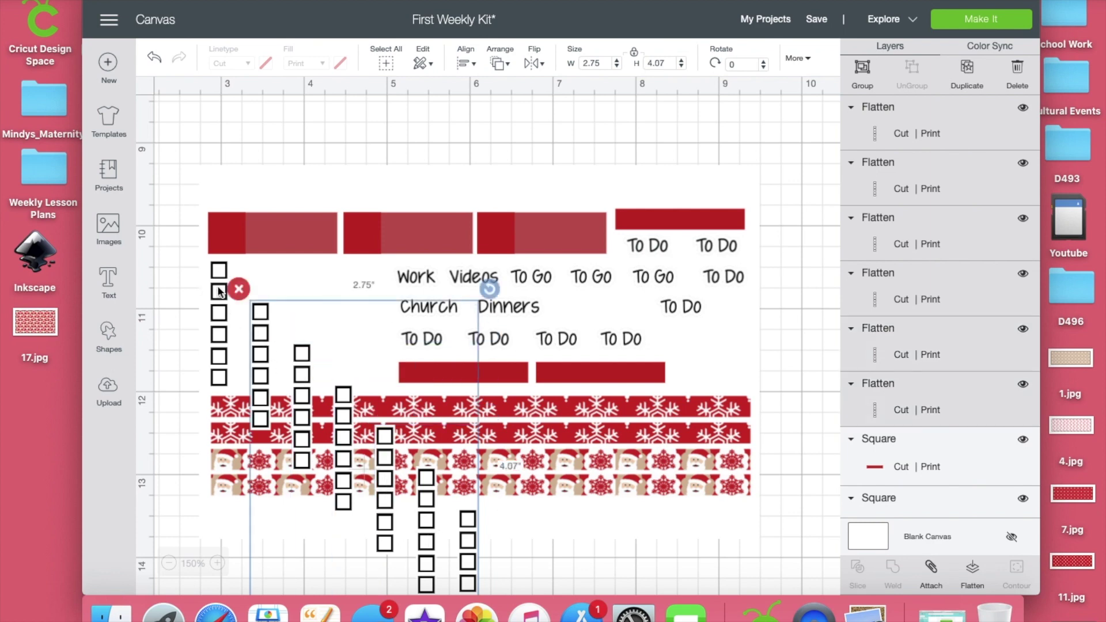
{"action": "left_click", "coordinate": [219, 291], "text": "shift"}
{"action": "left_click", "coordinate": [468, 64]}
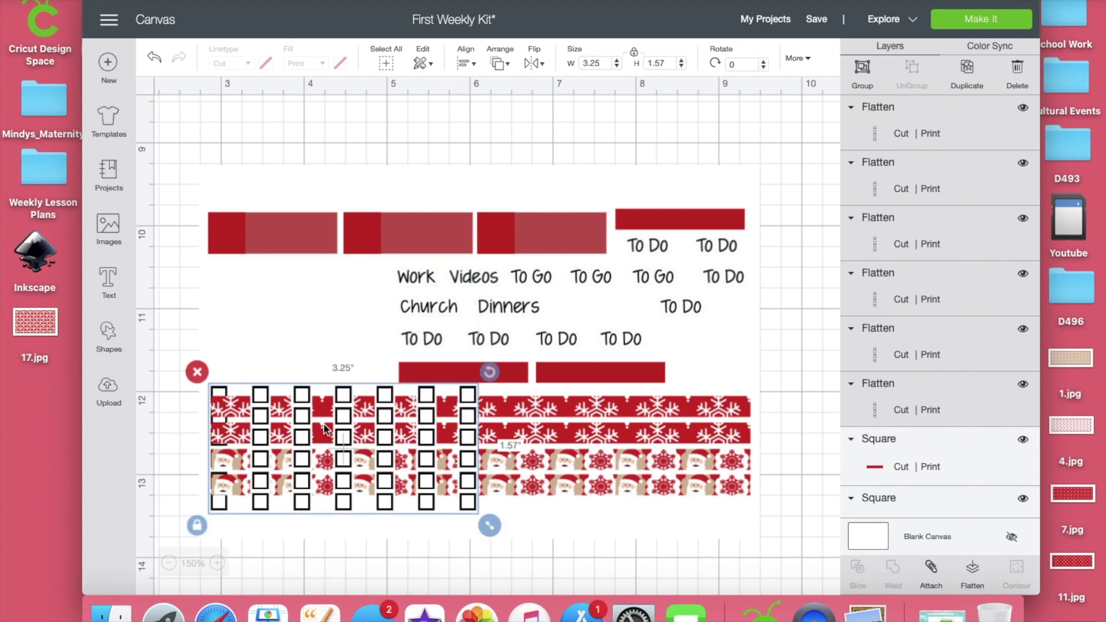
{"action": "left_click_drag", "start_coordinate": [305, 415], "coordinate": [303, 291]}
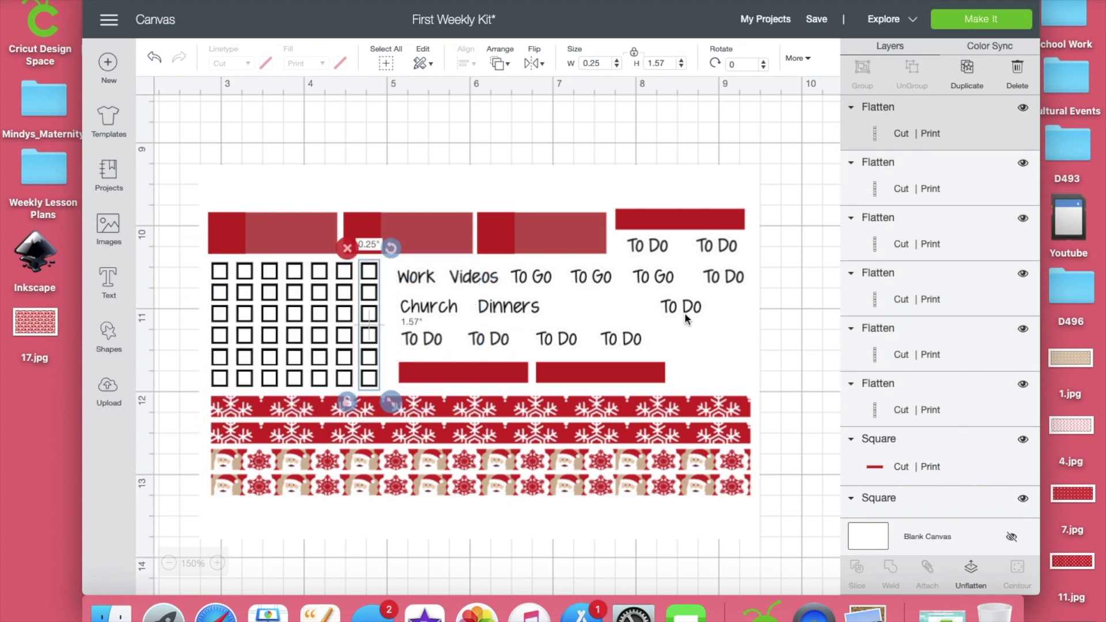
- Set the height of the text labels to 0.24 inches and move the stray To Do label beside Dinners
{"action": "left_click", "coordinate": [690, 353]}
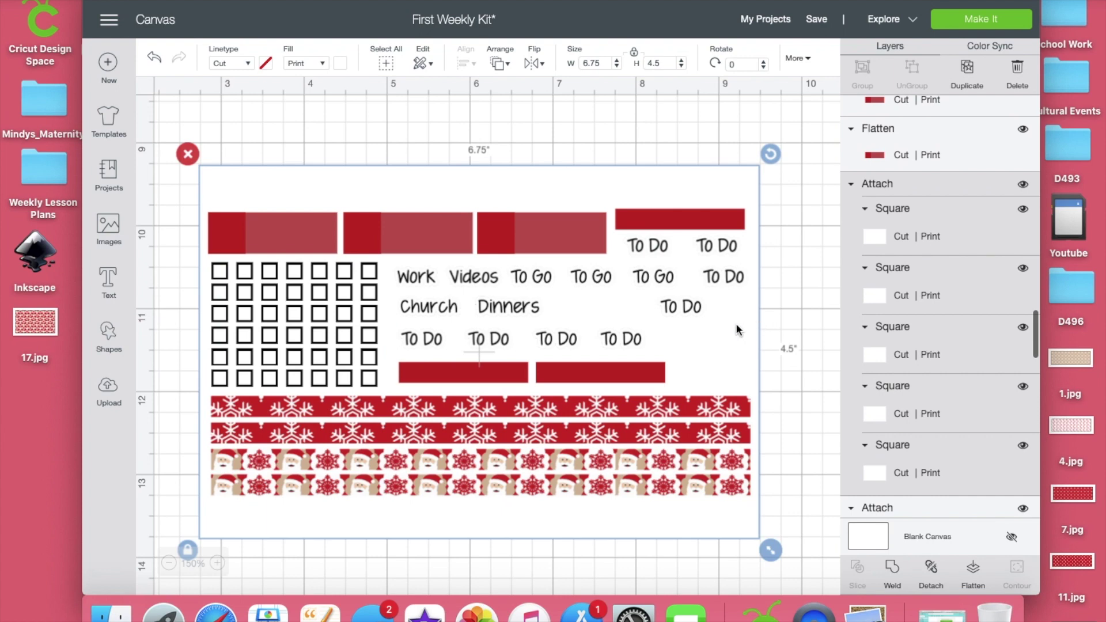
{"action": "left_click", "coordinate": [641, 246]}
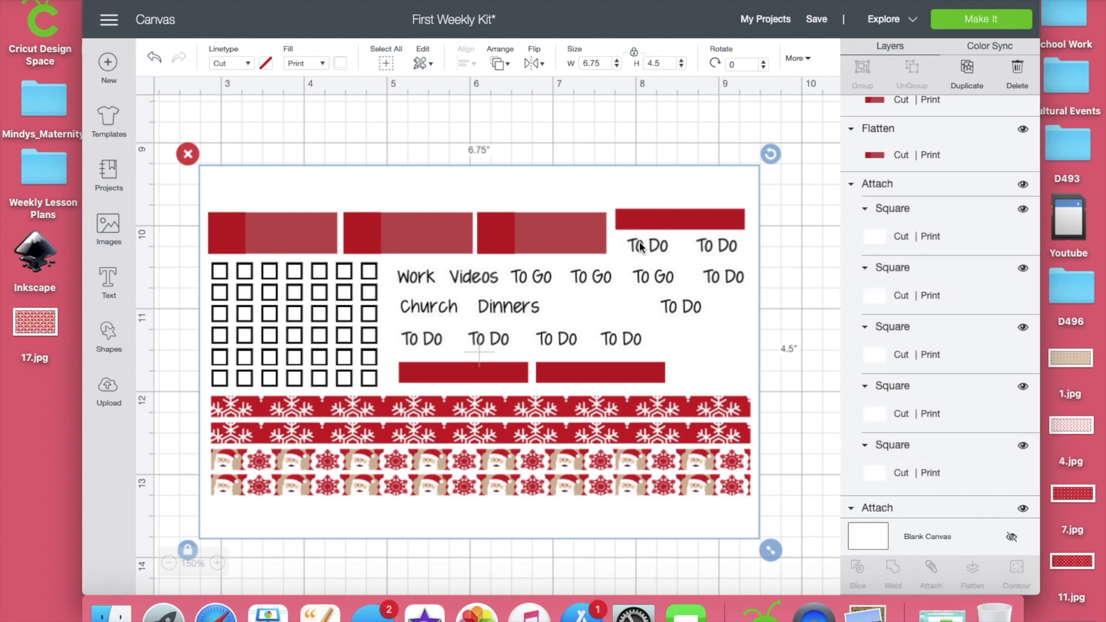
{"action": "left_click", "coordinate": [413, 282]}
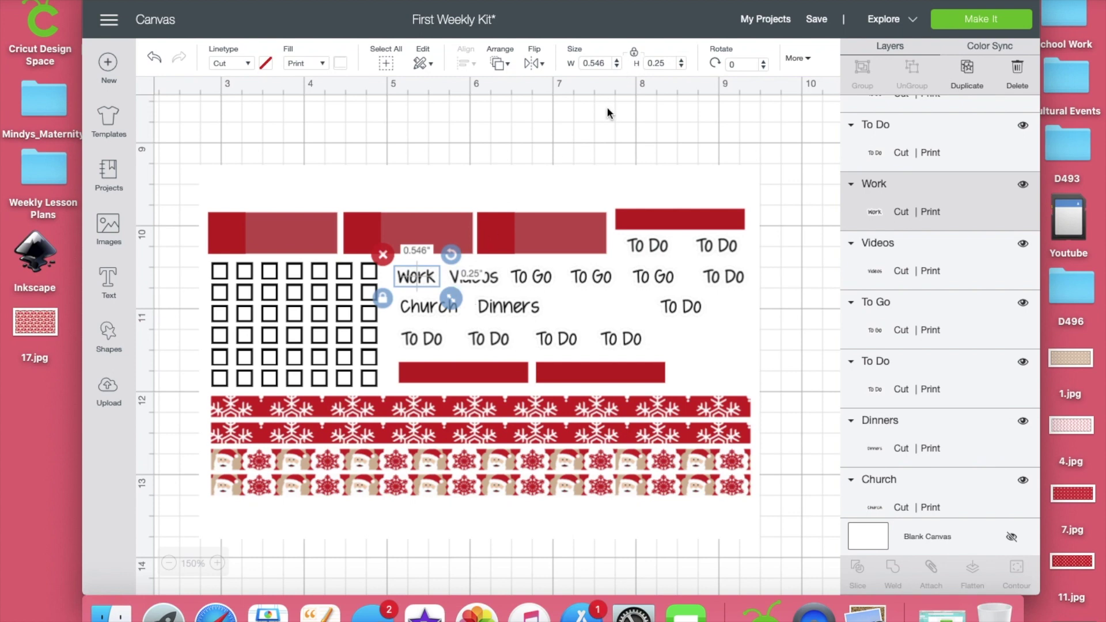
{"action": "left_click", "coordinate": [607, 63]}
{"action": "key", "text": "BackSpace"}
{"action": "type", "text": "4"}
{"action": "key", "text": "Return"}
{"action": "left_click", "coordinate": [454, 279]}
{"action": "left_click", "coordinate": [488, 339]}
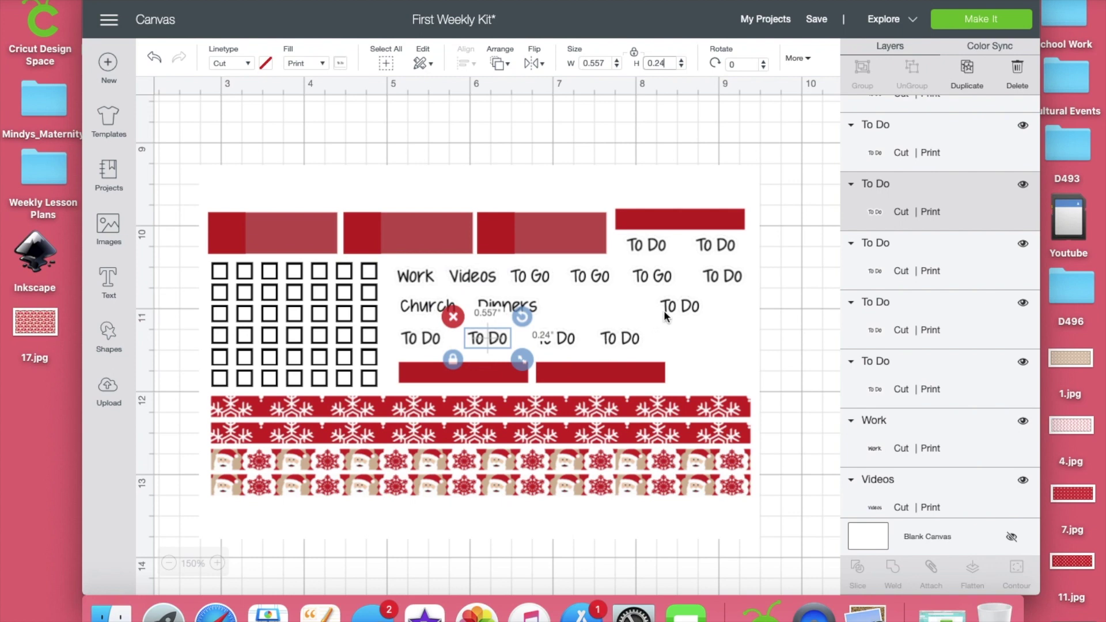
{"action": "left_click_drag", "start_coordinate": [667, 312], "coordinate": [556, 313]}
{"action": "left_click", "coordinate": [812, 299]}
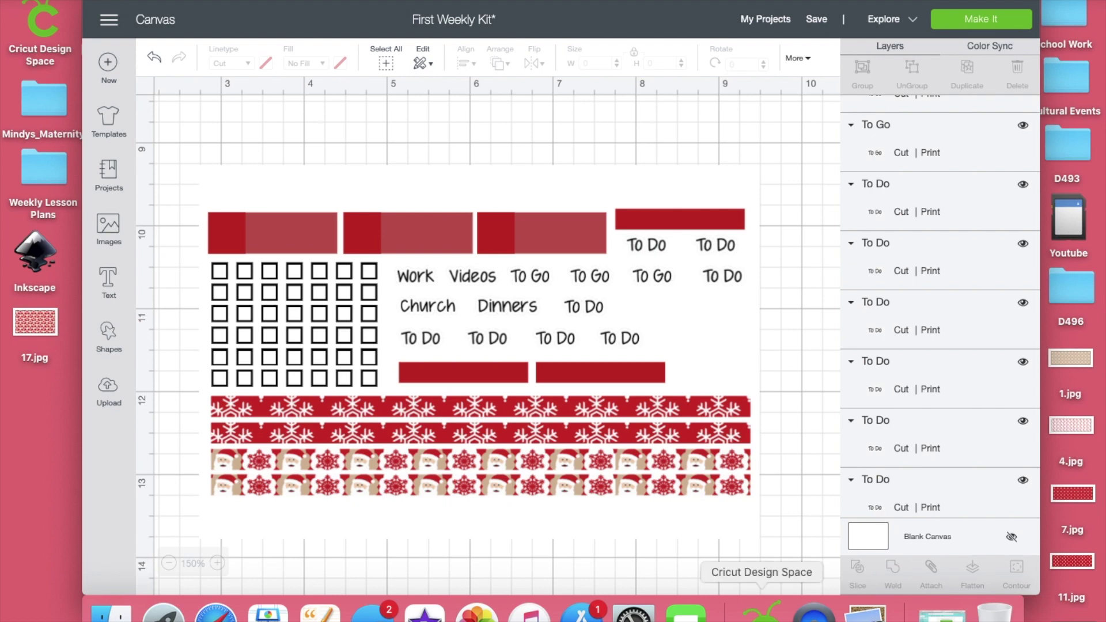
- Switch to the web browser, search for pixlr in a new tab, and open the Pixlr.com photo editor site
{"action": "left_click", "coordinate": [942, 612]}
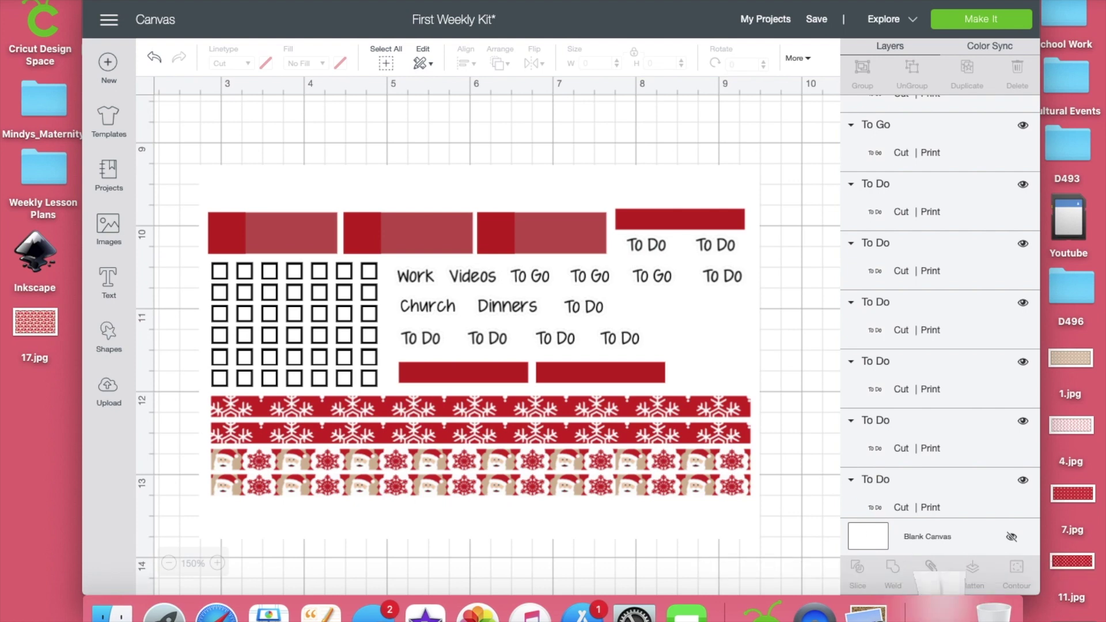
{"action": "left_click", "coordinate": [1058, 21]}
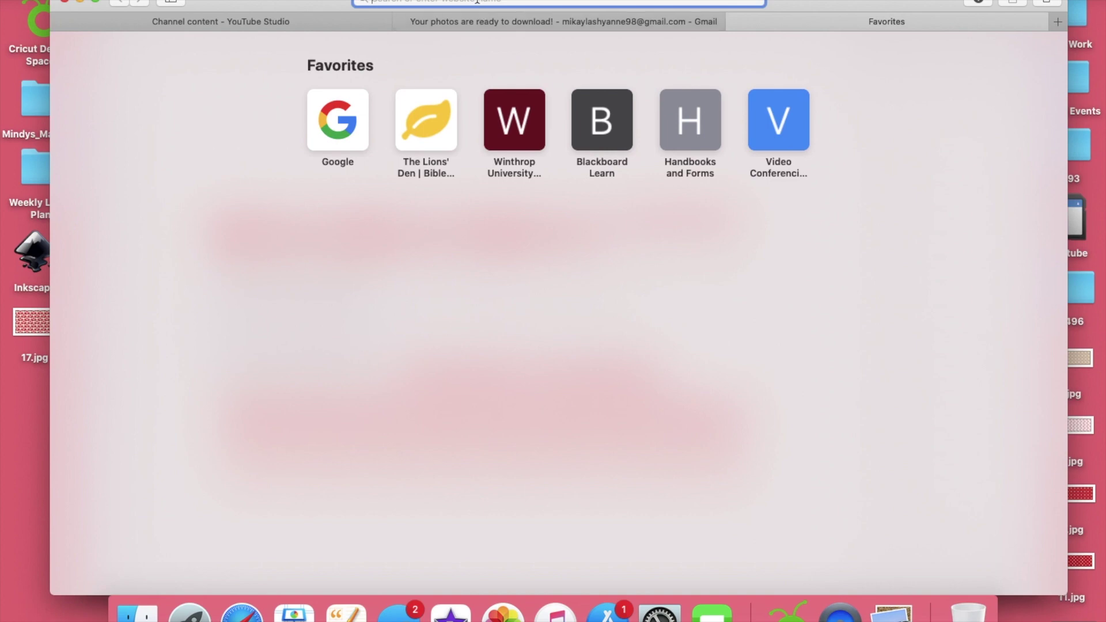
{"action": "type", "text": "pixl"}
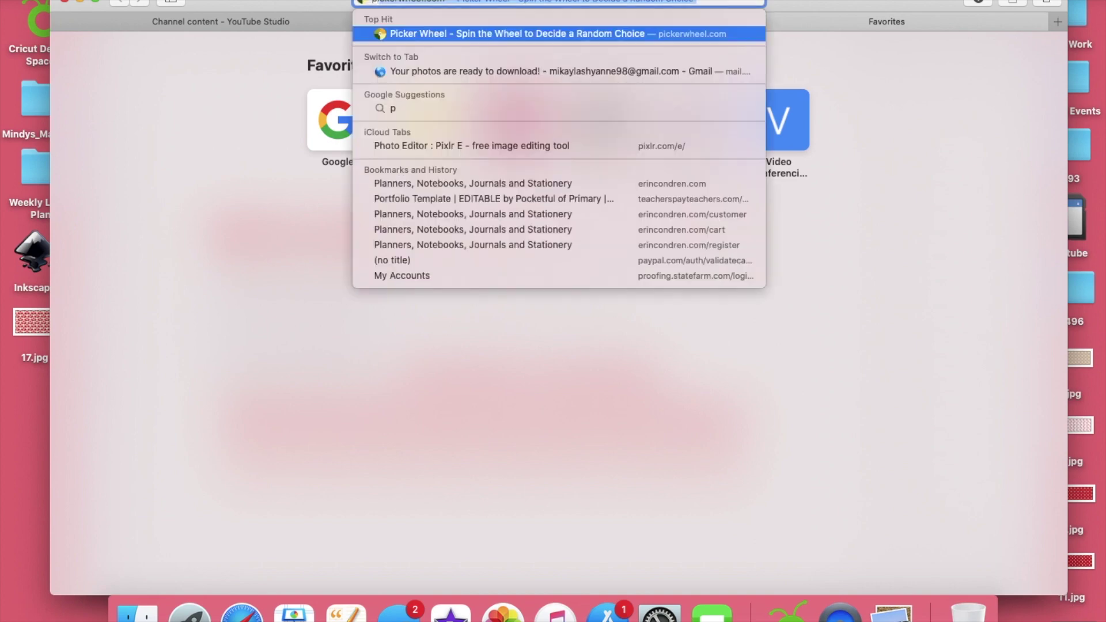
{"action": "type", "text": "r"}
{"action": "key", "text": "Return"}
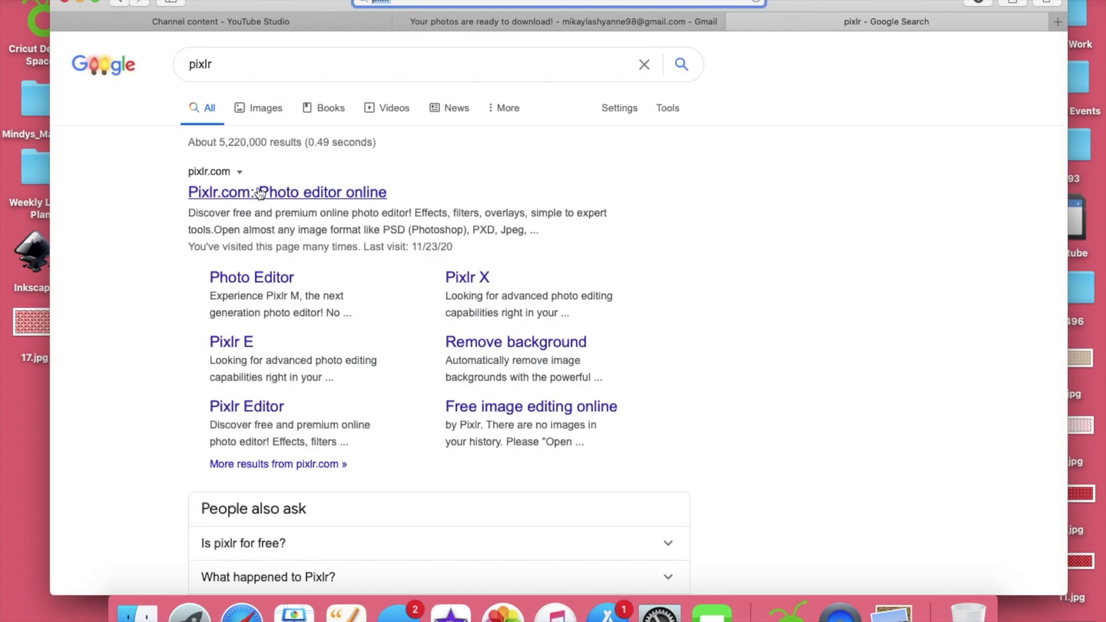
{"action": "left_click", "coordinate": [260, 192]}
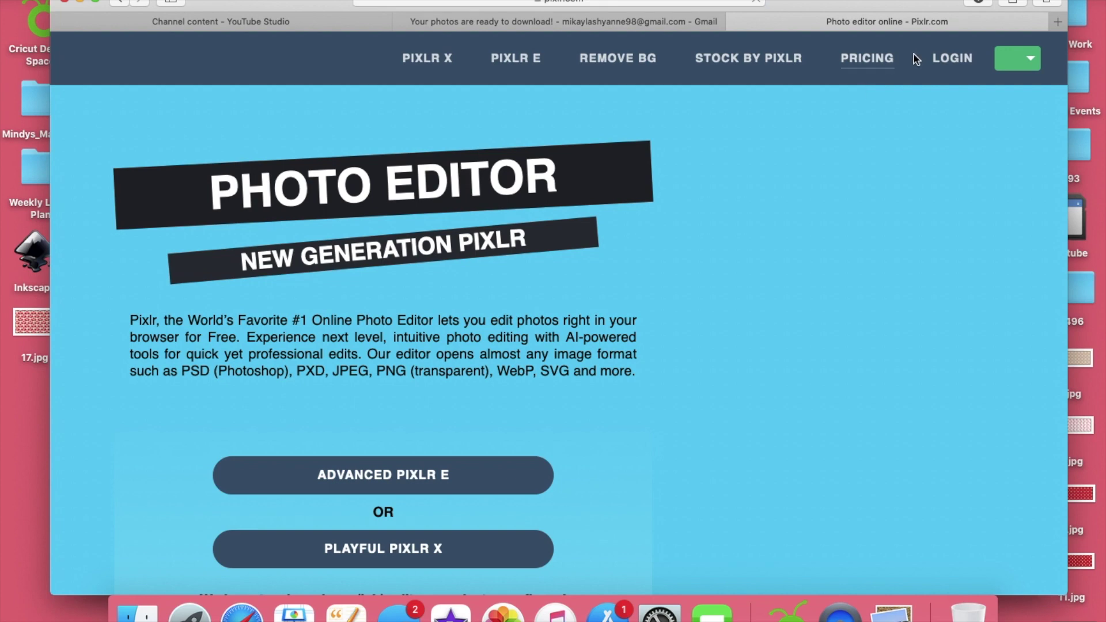
- Log in to Pixlr with the saved account e-mail and password
{"action": "left_click", "coordinate": [943, 60]}
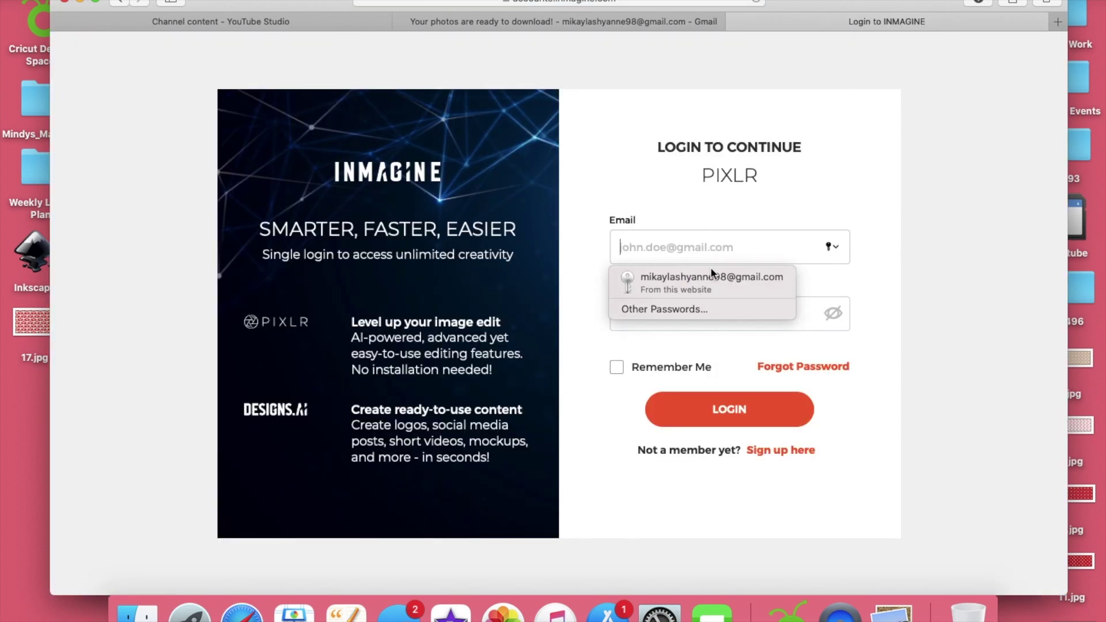
{"action": "left_click", "coordinate": [686, 276]}
{"action": "left_click", "coordinate": [694, 395]}
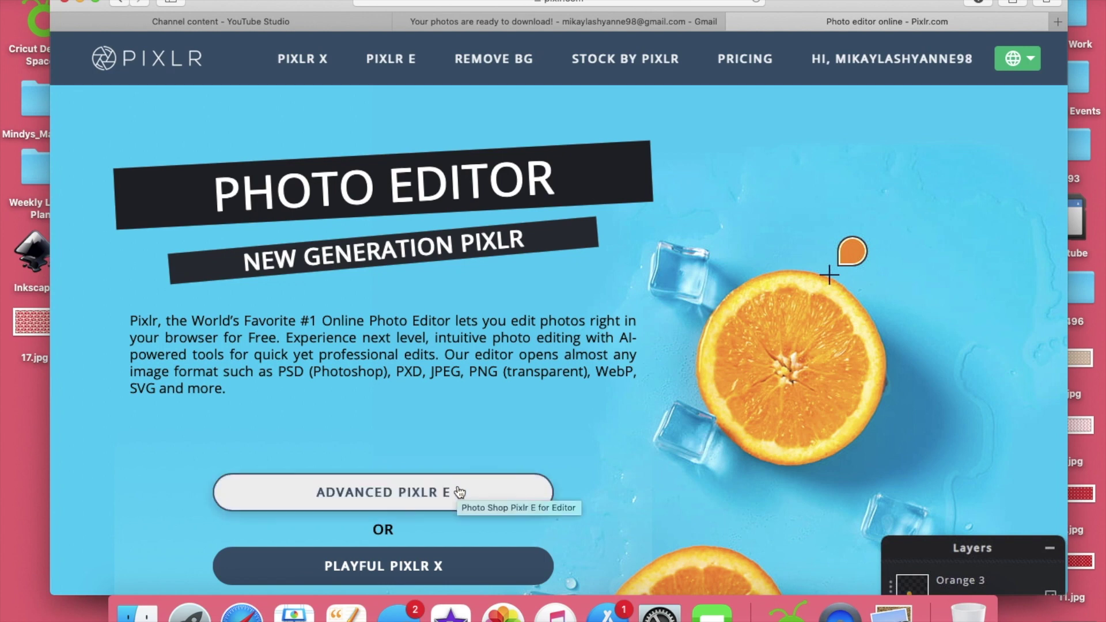
- Open the advanced Pixlr E editor, dismiss the contest pop-up, and create a blank transparent 1920 x 1080 px image
{"action": "left_click", "coordinate": [439, 492]}
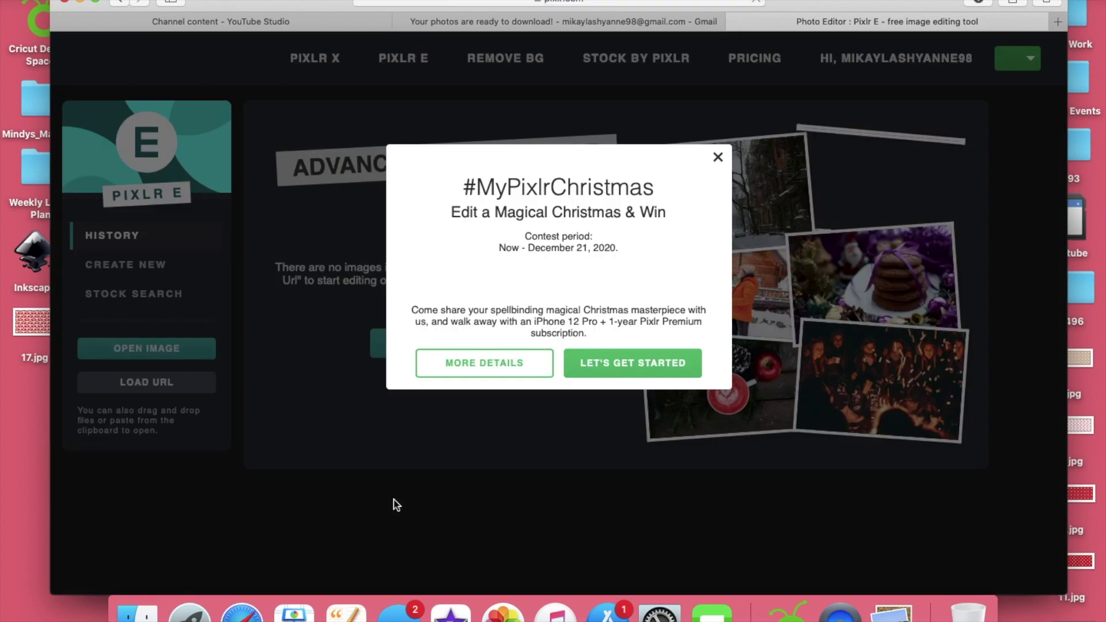
{"action": "left_click", "coordinate": [718, 159]}
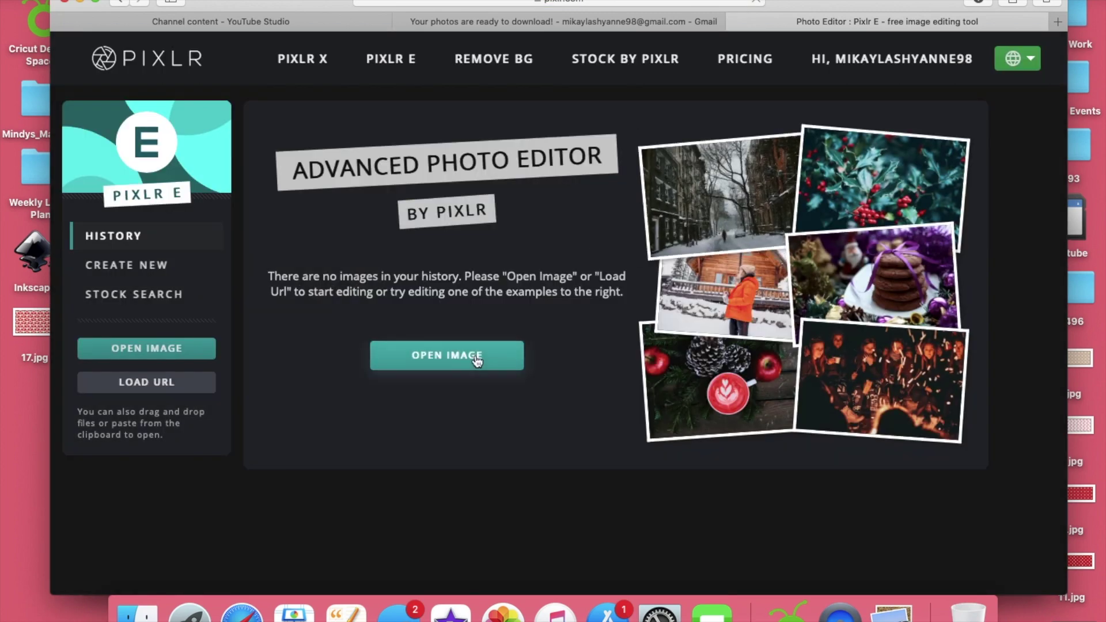
{"action": "left_click", "coordinate": [136, 271]}
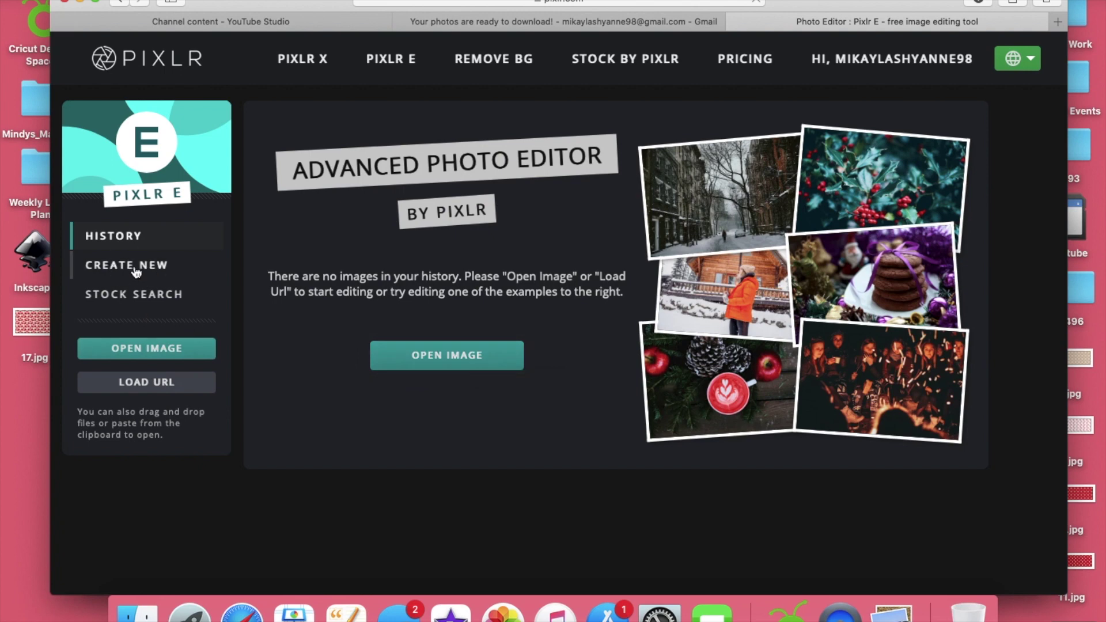
{"action": "left_click", "coordinate": [932, 345]}
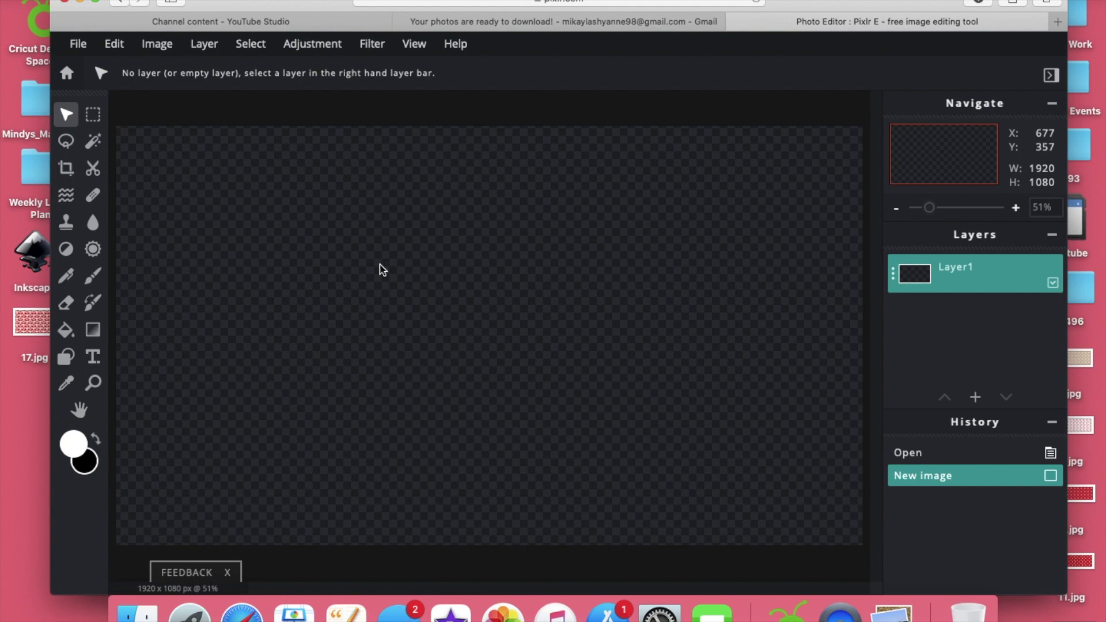
- Add a text layer reading School in the middle of the blank image
{"action": "left_click", "coordinate": [94, 359]}
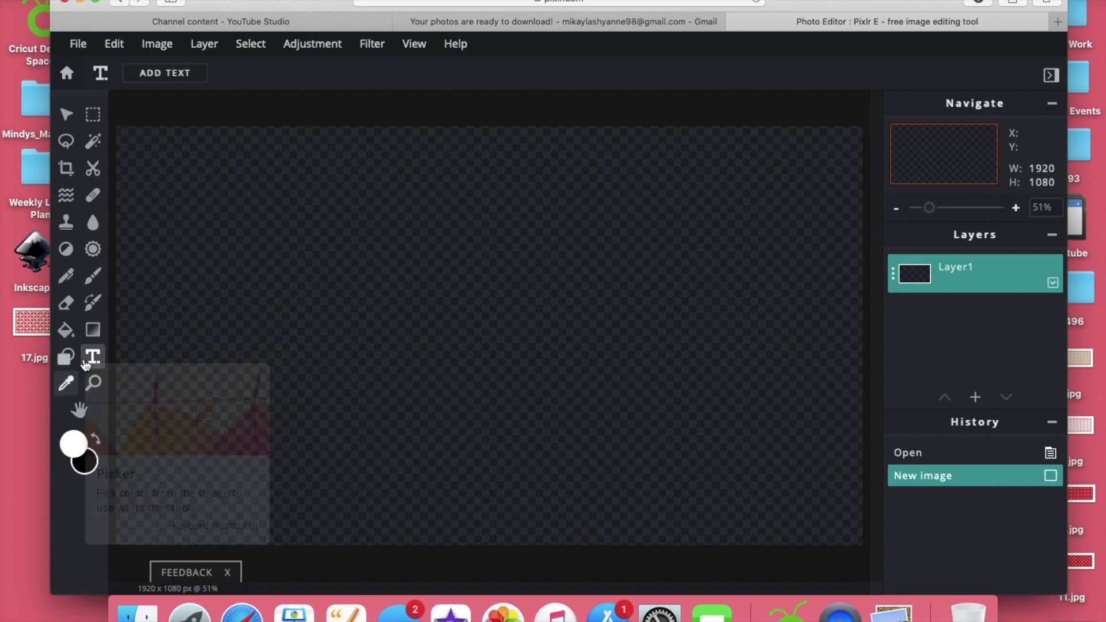
{"action": "left_click", "coordinate": [490, 282]}
{"action": "left_click", "coordinate": [671, 363]}
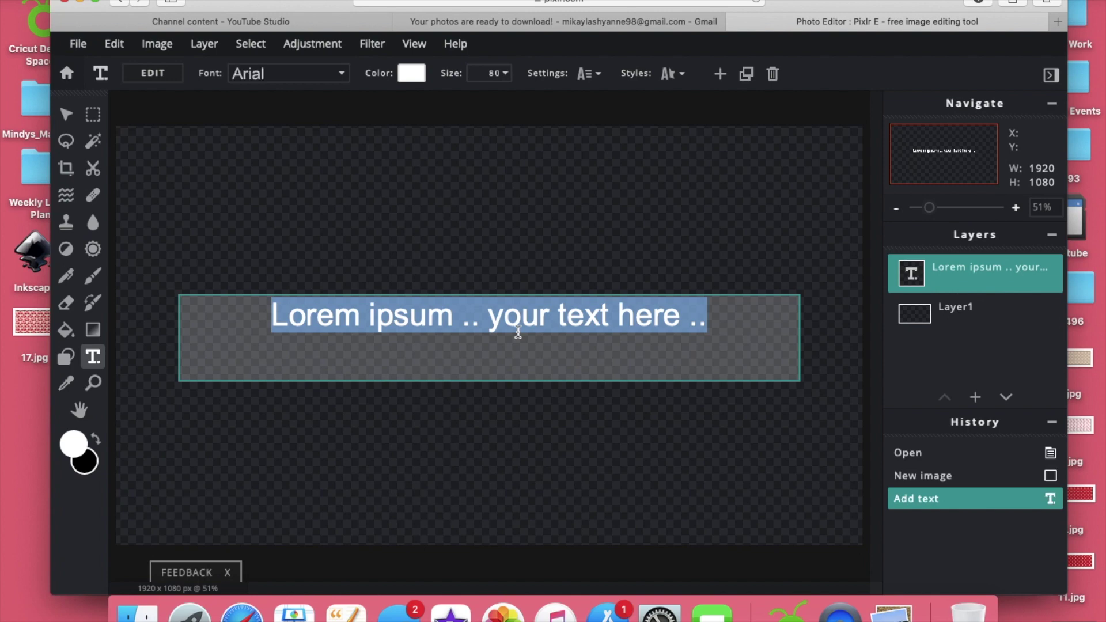
{"action": "type", "text": "School"}
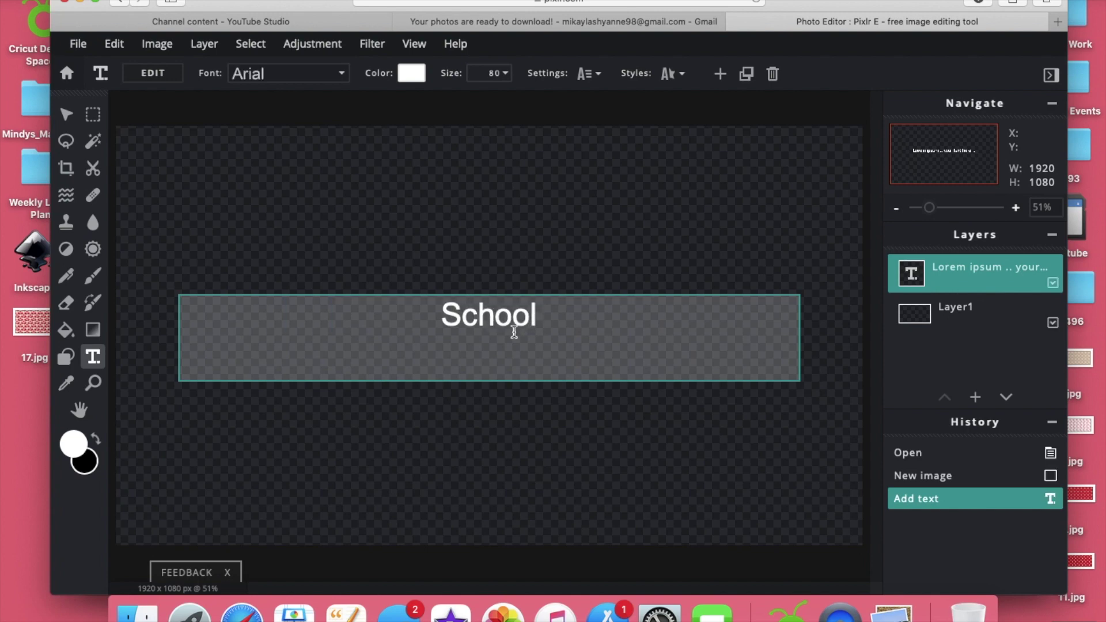
{"action": "left_click", "coordinate": [306, 72]}
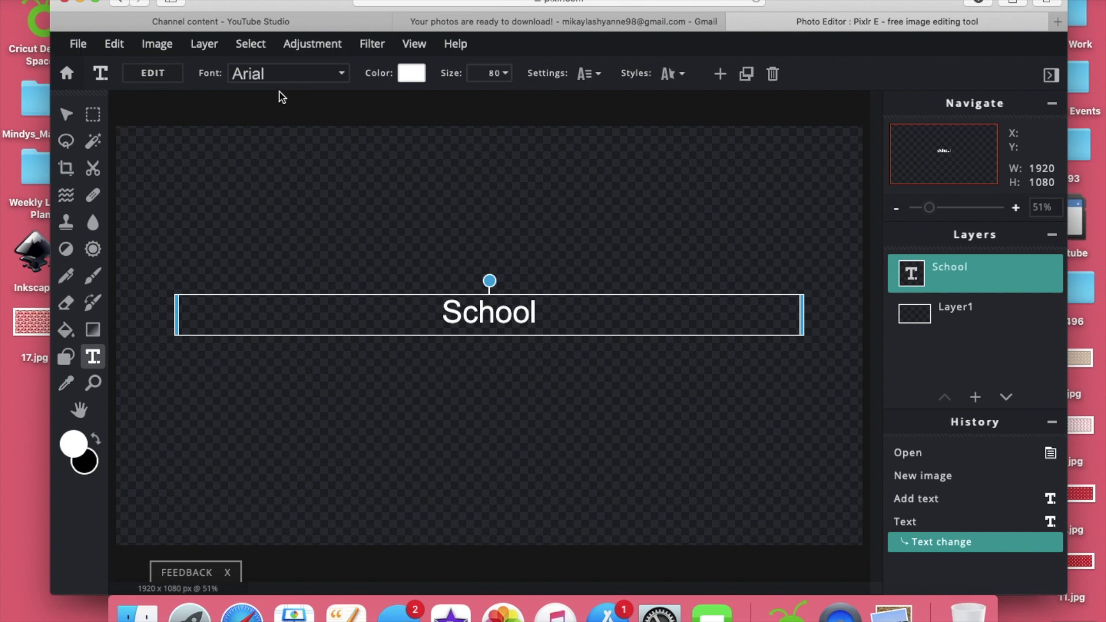
- Browse the fonts available for the School text
{"action": "left_click", "coordinate": [274, 74]}
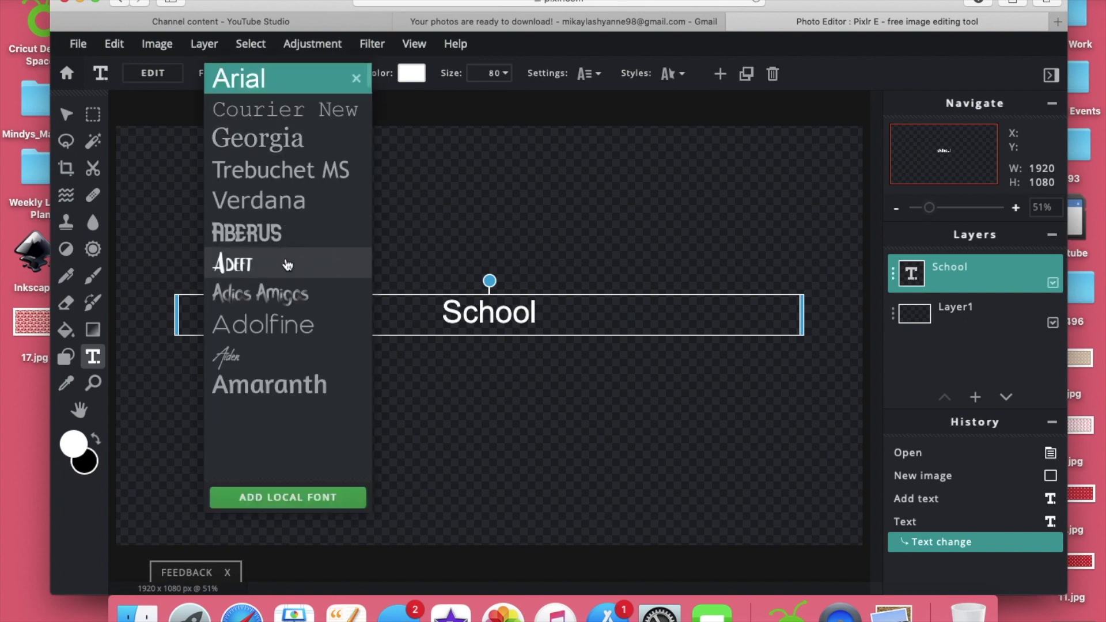
{"action": "scroll", "coordinate": [288, 265], "scroll_direction": "down", "scroll_amount": 3}
{"action": "scroll", "coordinate": [289, 251], "scroll_direction": "up", "scroll_amount": 3}
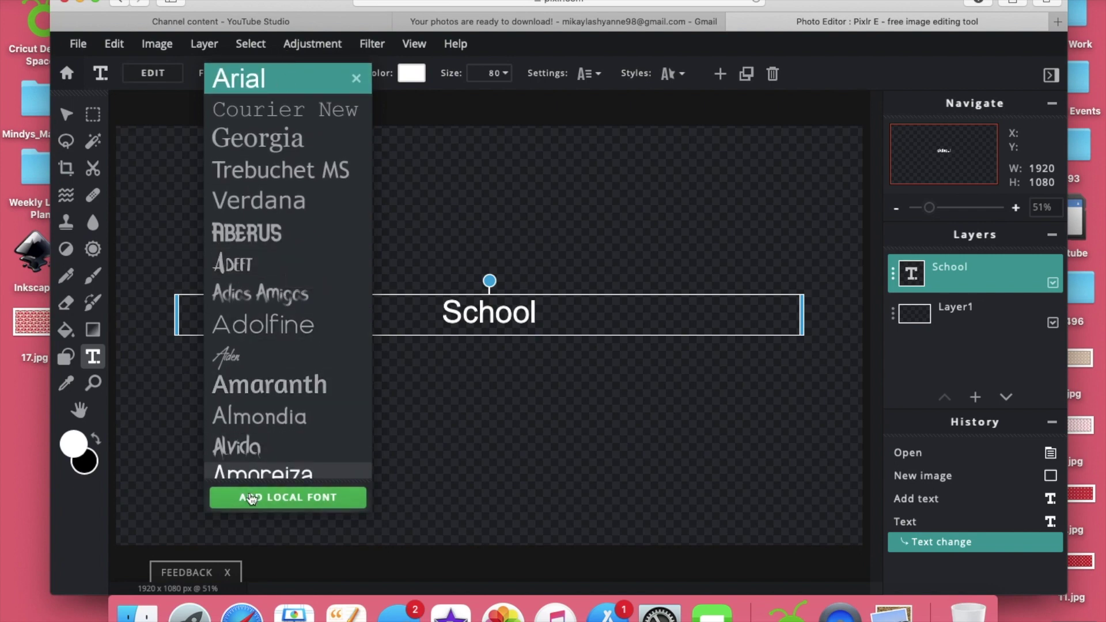
- Open etsy.com in a new browser tab
{"action": "left_click", "coordinate": [1058, 22]}
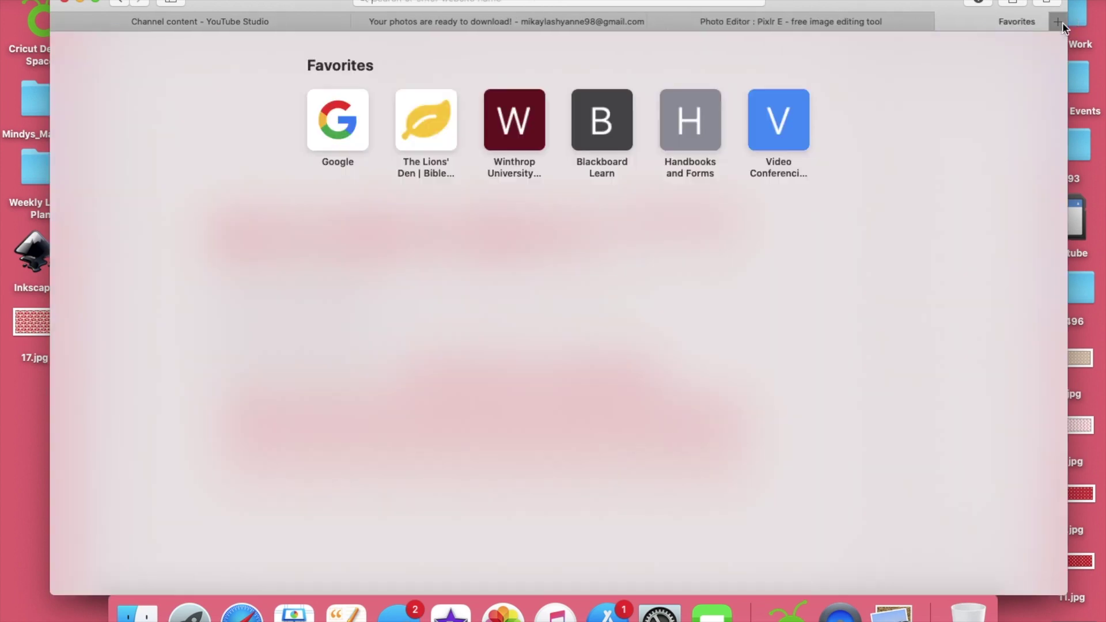
{"action": "type", "text": "etsy.com"}
{"action": "key", "text": "Return"}
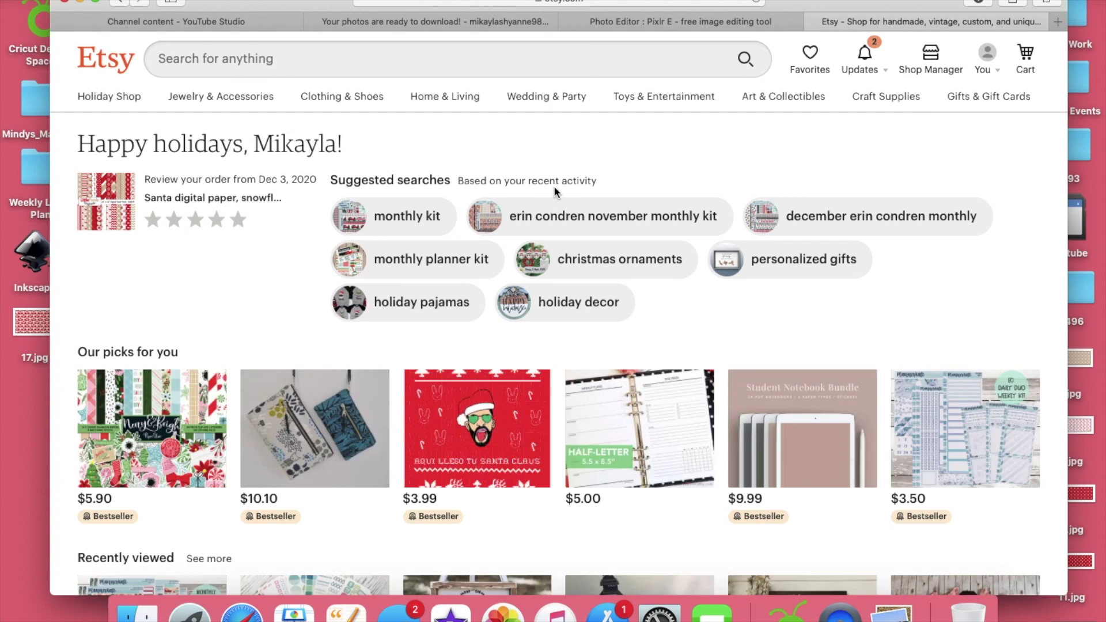
- Search the Etsy purchases for the JenPlans font and open its download page
{"action": "left_click", "coordinate": [992, 76]}
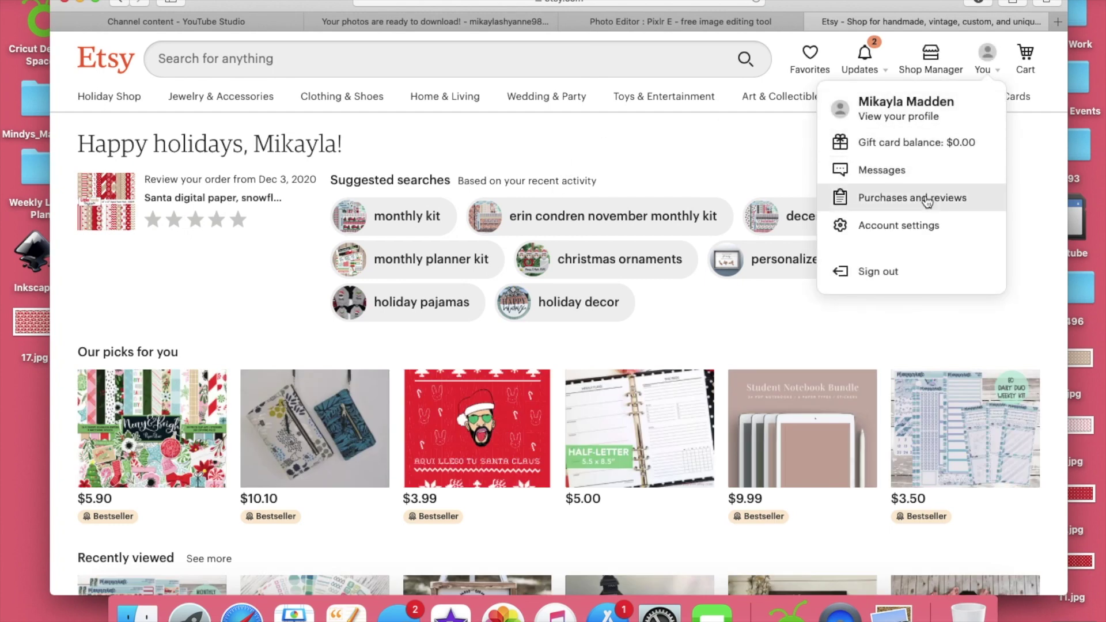
{"action": "left_click", "coordinate": [901, 201]}
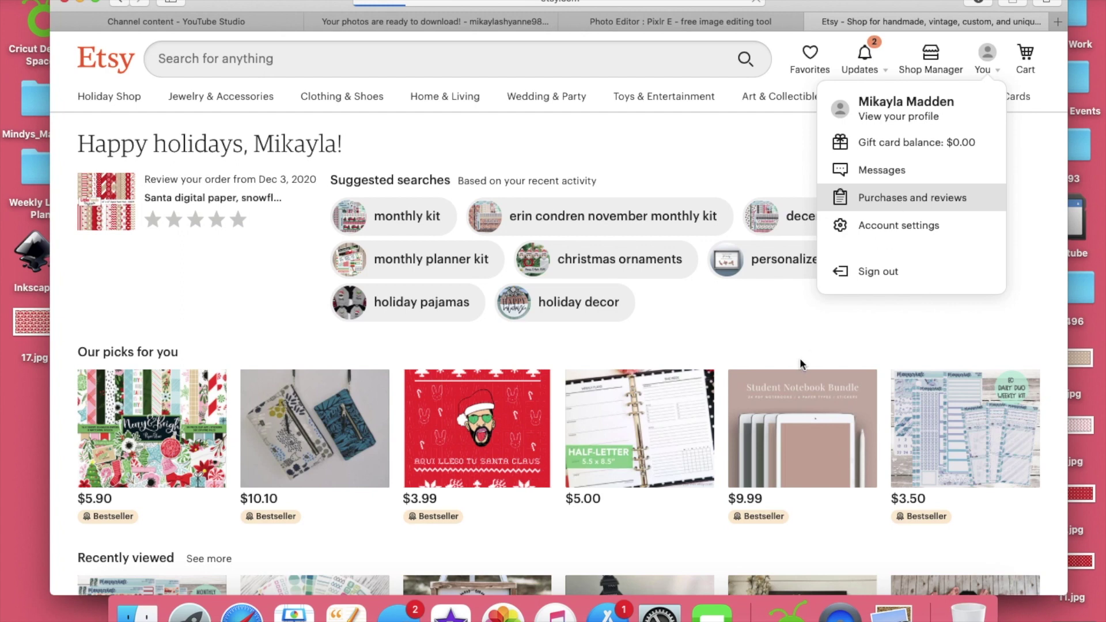
{"action": "left_click", "coordinate": [811, 243]}
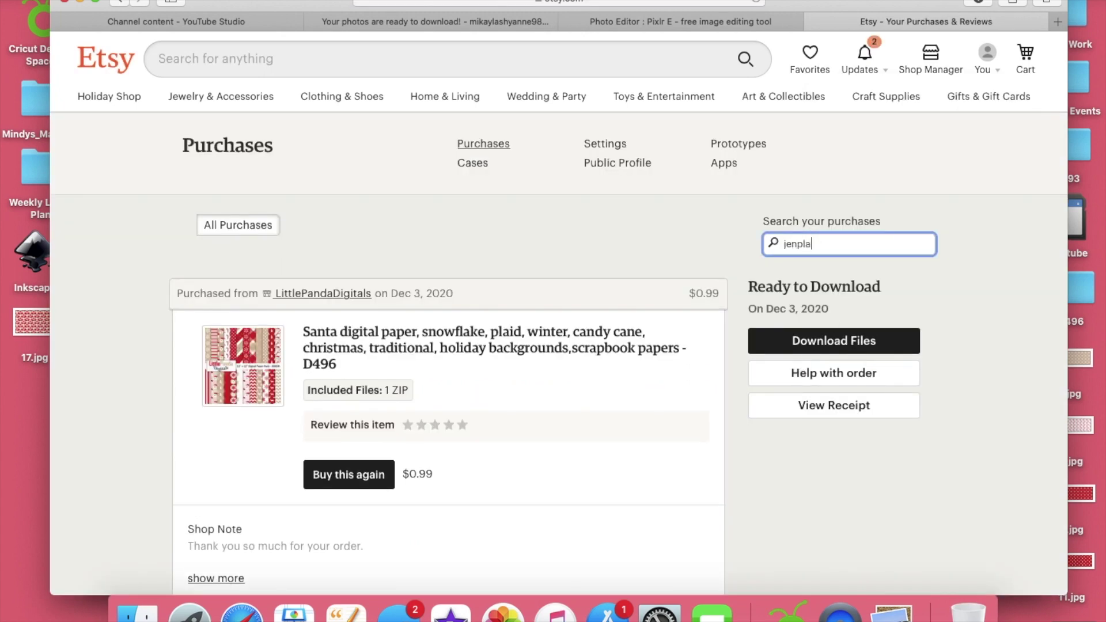
{"action": "key", "text": "Return"}
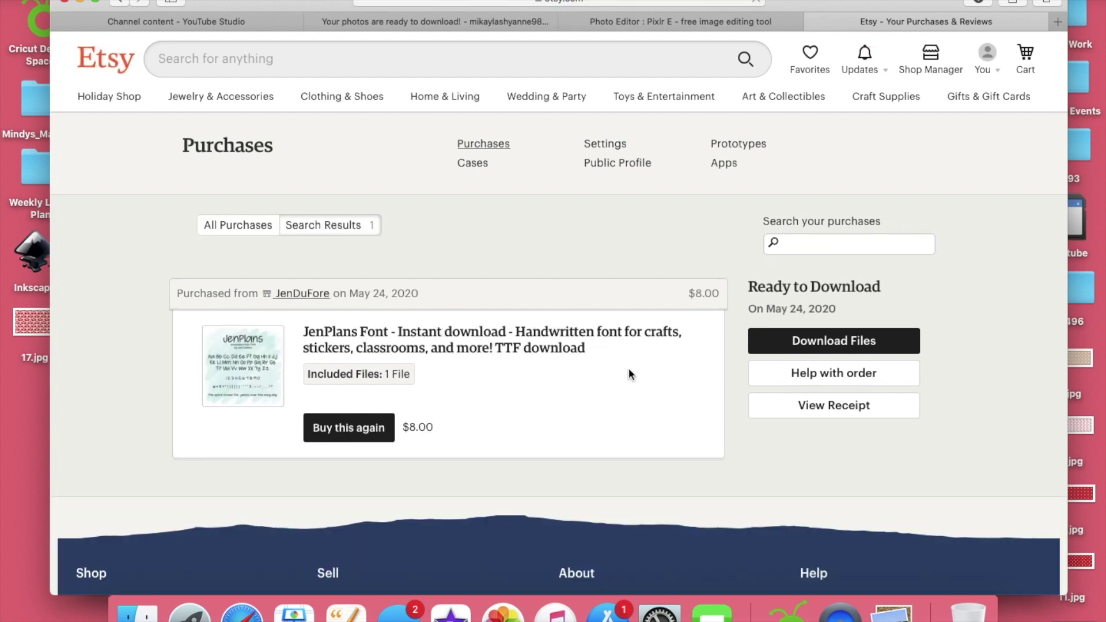
{"action": "left_click", "coordinate": [840, 344]}
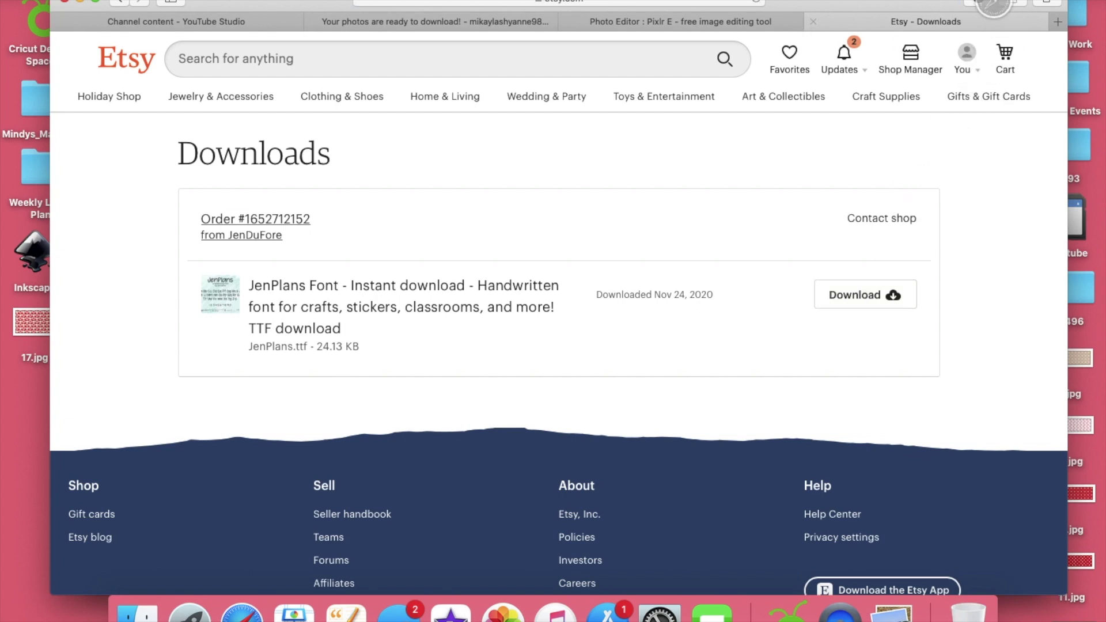
- Switch back to Pixlr E, add JenPlans.ttf from Downloads as a local font, and apply it to the School text
{"action": "left_click", "coordinate": [671, 24]}
{"action": "left_click", "coordinate": [239, 74]}
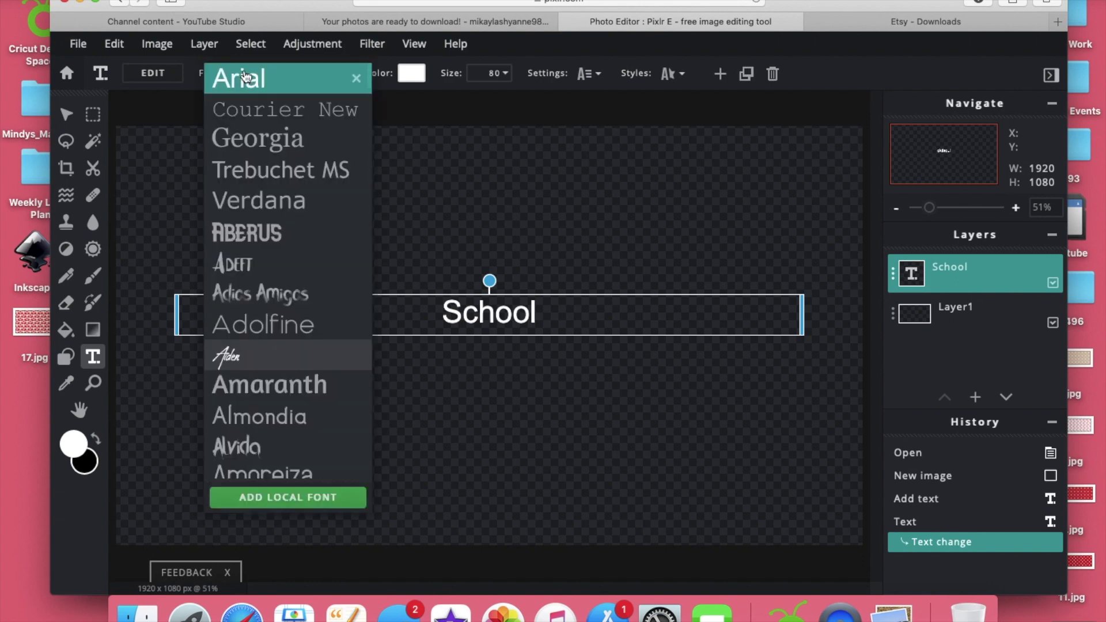
{"action": "left_click", "coordinate": [237, 499]}
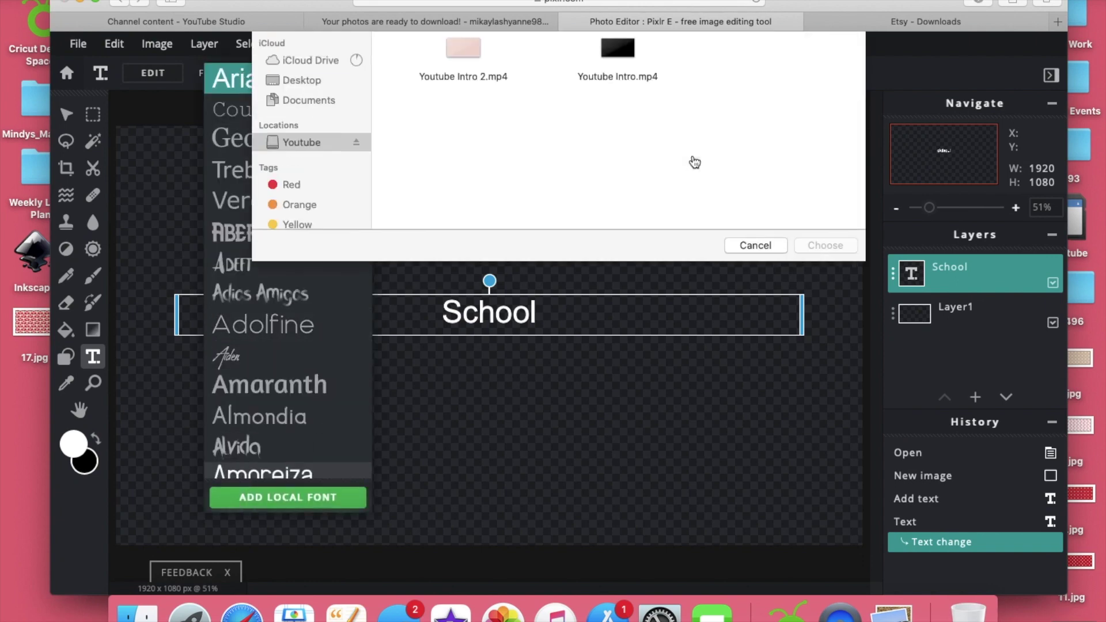
{"action": "left_click", "coordinate": [319, 195]}
{"action": "left_click", "coordinate": [317, 216]}
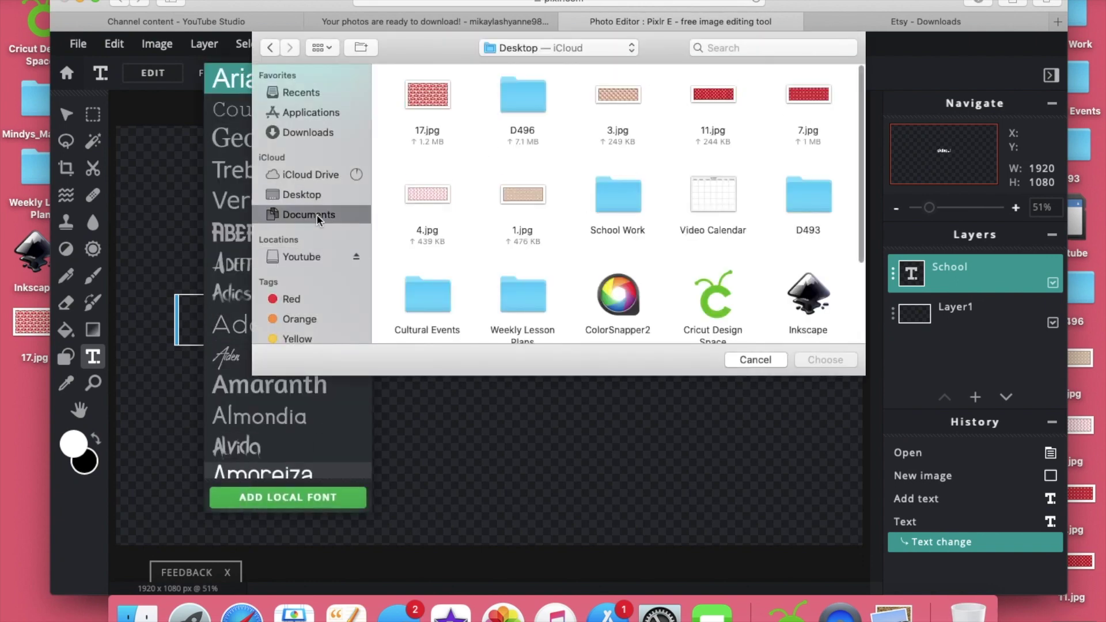
{"action": "left_click", "coordinate": [314, 138]}
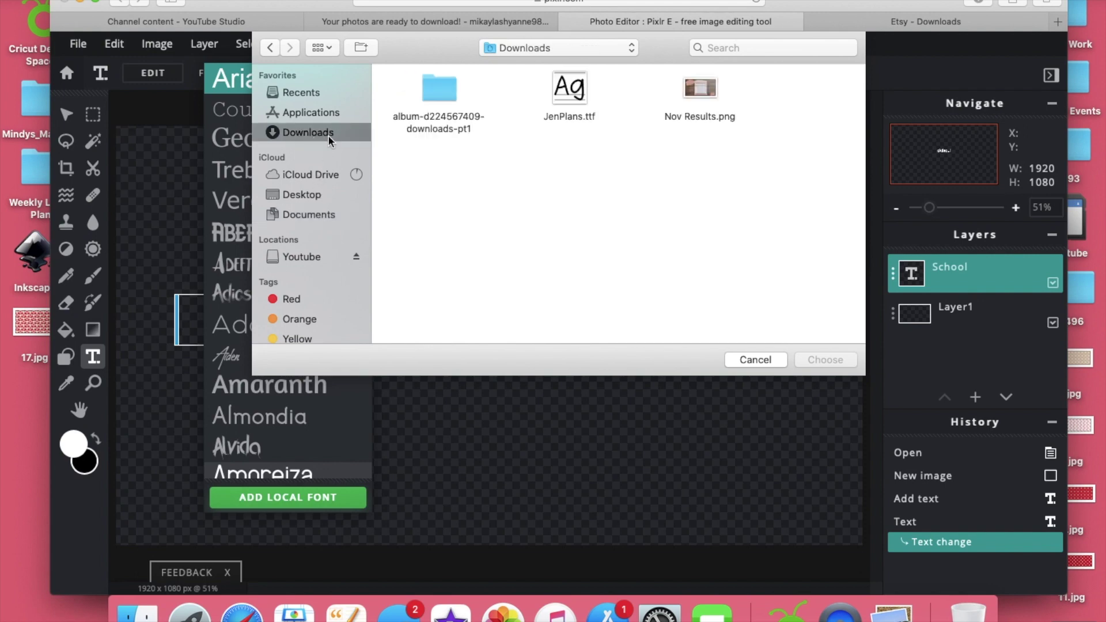
{"action": "left_click", "coordinate": [573, 108]}
{"action": "left_click", "coordinate": [826, 358]}
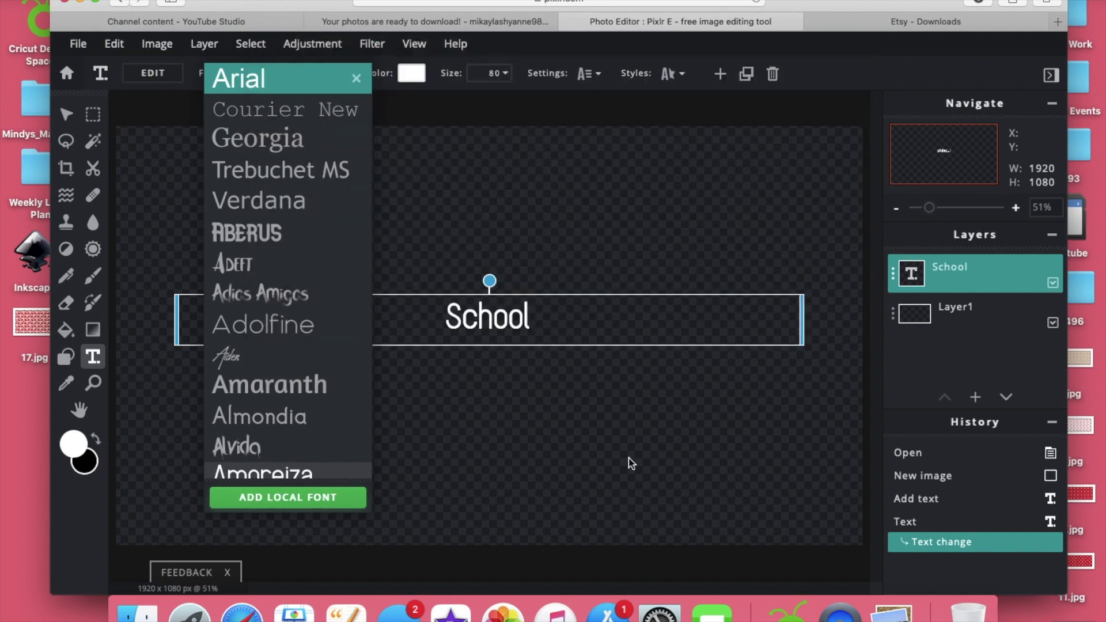
{"action": "left_click", "coordinate": [259, 78]}
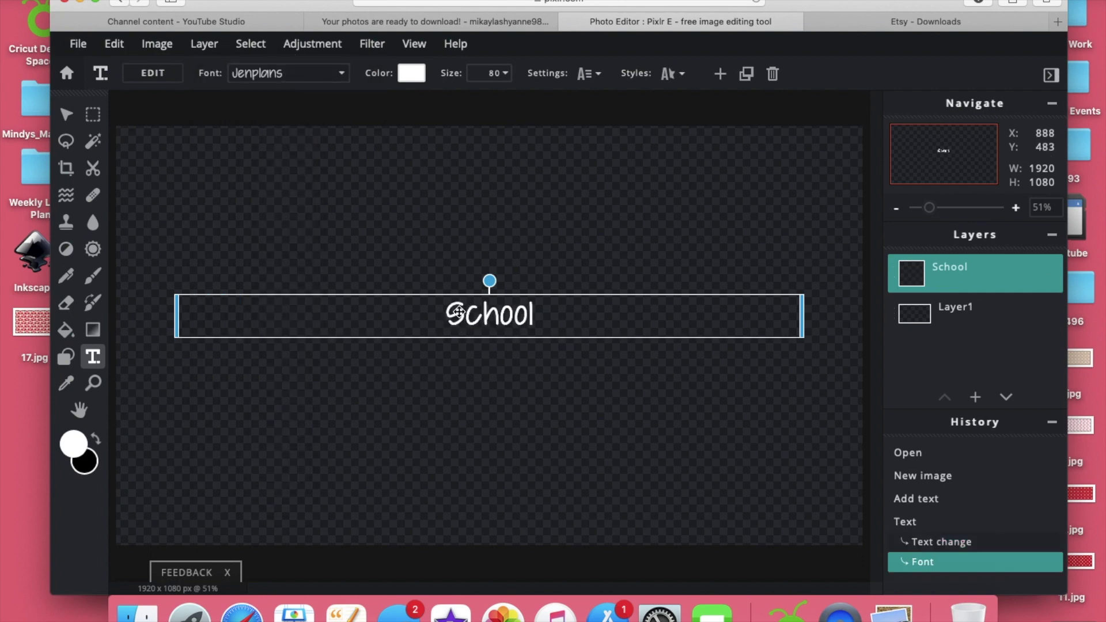
- Set the School text's color to black
{"action": "left_click", "coordinate": [411, 73]}
{"action": "left_click", "coordinate": [407, 406]}
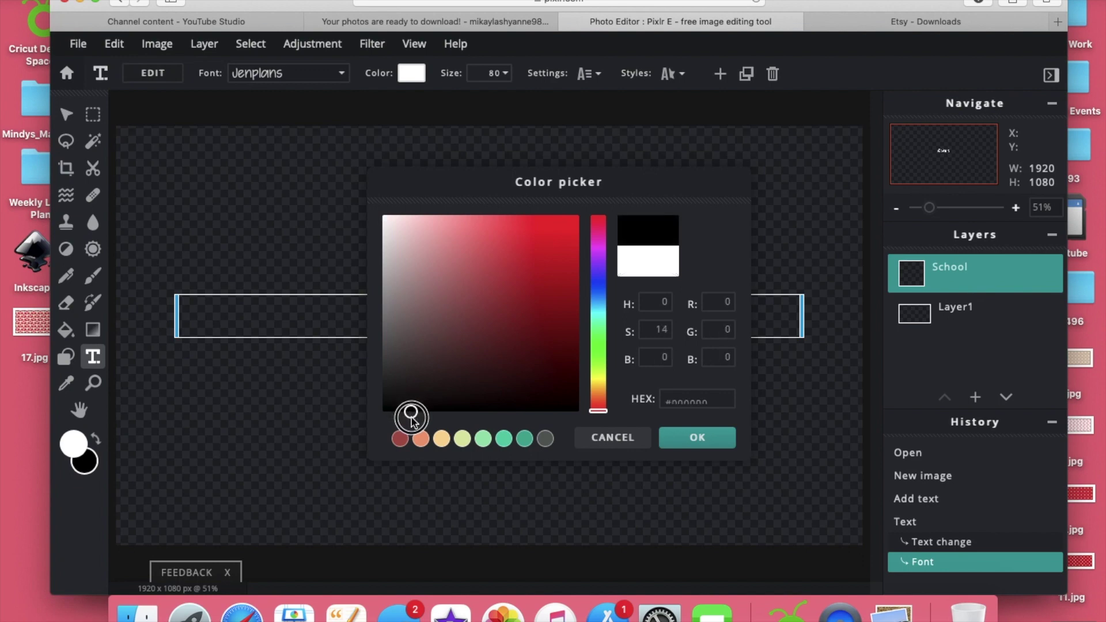
{"action": "left_click", "coordinate": [688, 445]}
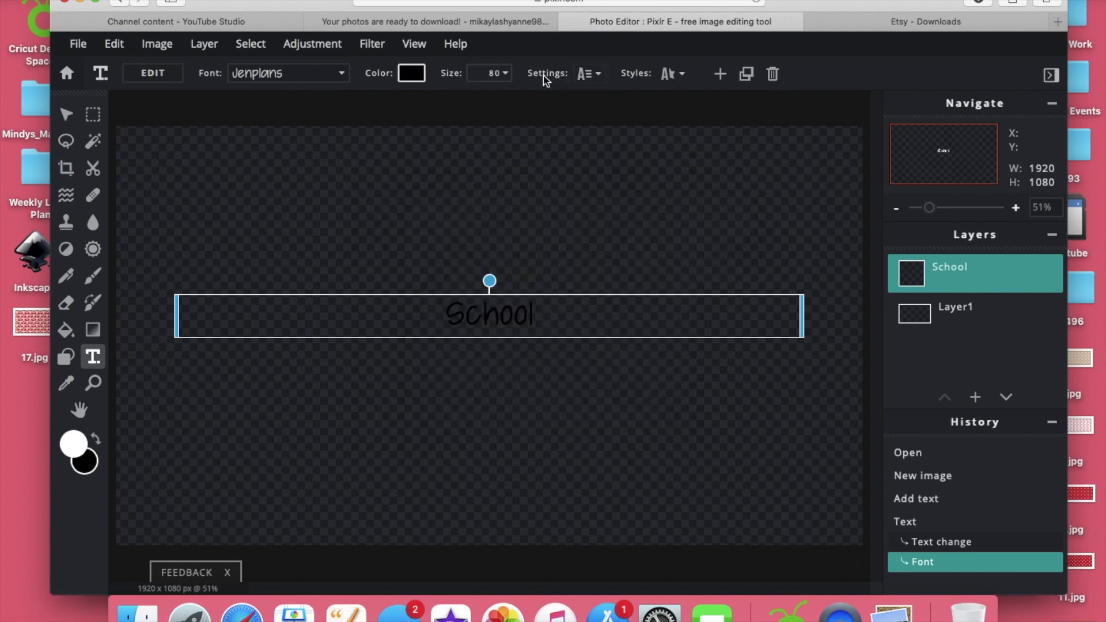
- Give the School text a thick white outline
{"action": "left_click", "coordinate": [673, 74]}
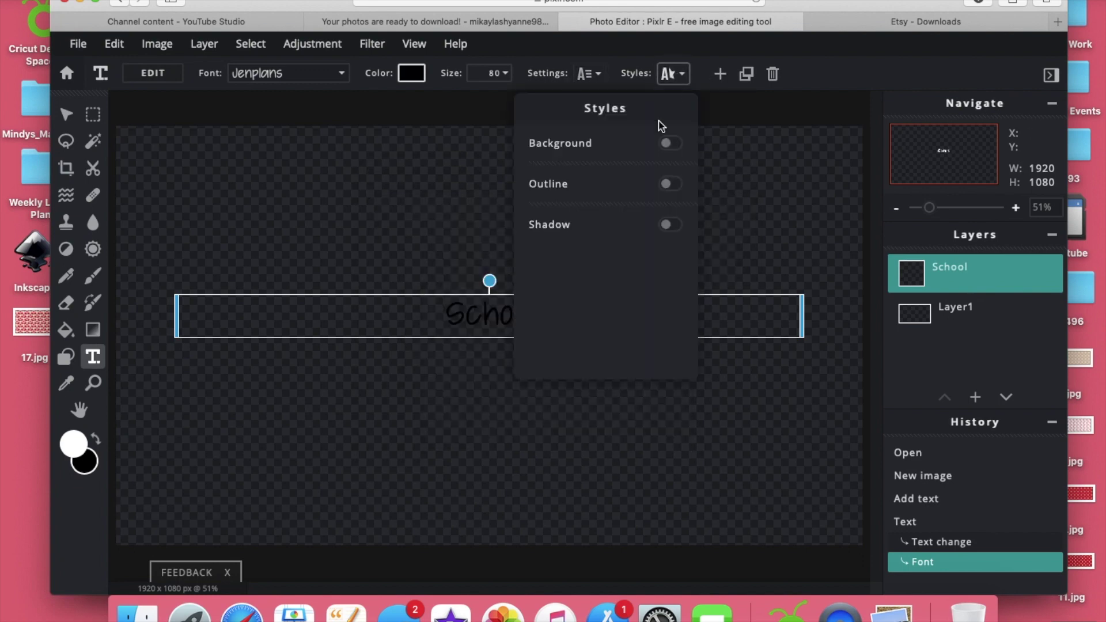
{"action": "left_click", "coordinate": [670, 183]}
{"action": "left_click", "coordinate": [670, 211]}
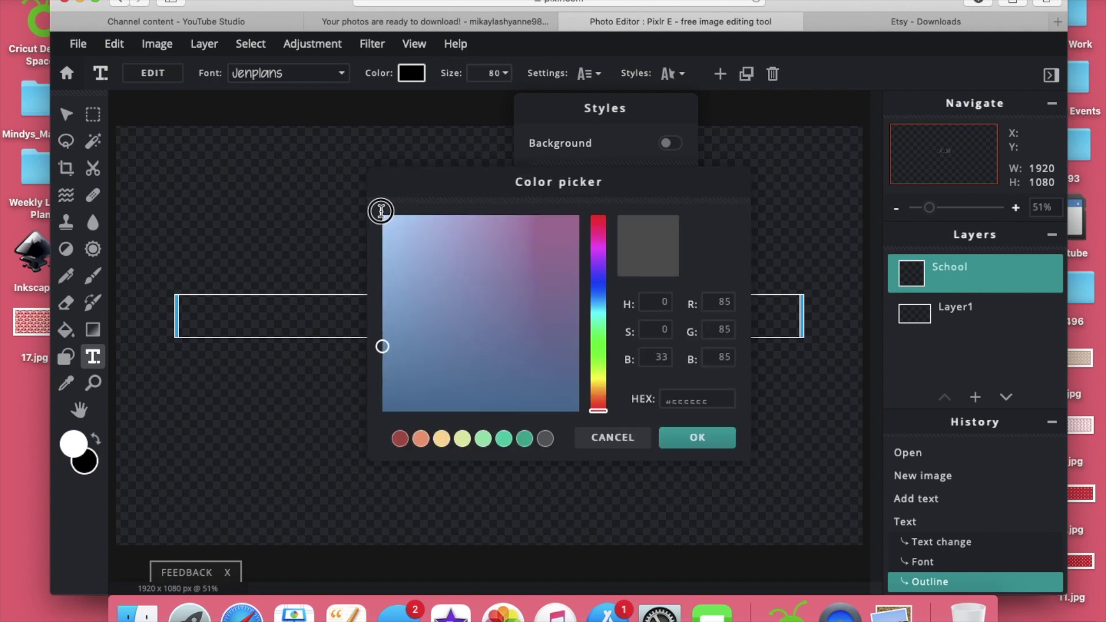
{"action": "mouse_move", "coordinate": [386, 226]}
{"action": "left_mouse_down"}
{"action": "mouse_move", "coordinate": [373, 200]}
{"action": "mouse_move", "coordinate": [709, 323]}
{"action": "mouse_move", "coordinate": [417, 247]}
{"action": "mouse_move", "coordinate": [381, 214]}
{"action": "left_mouse_up"}
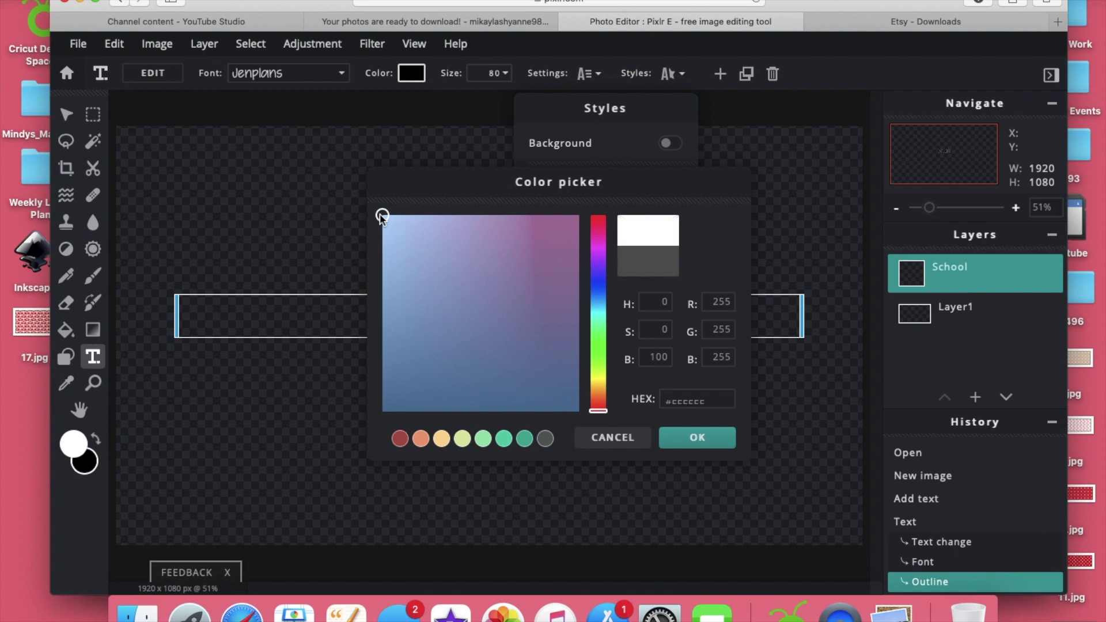
{"action": "left_click", "coordinate": [697, 438]}
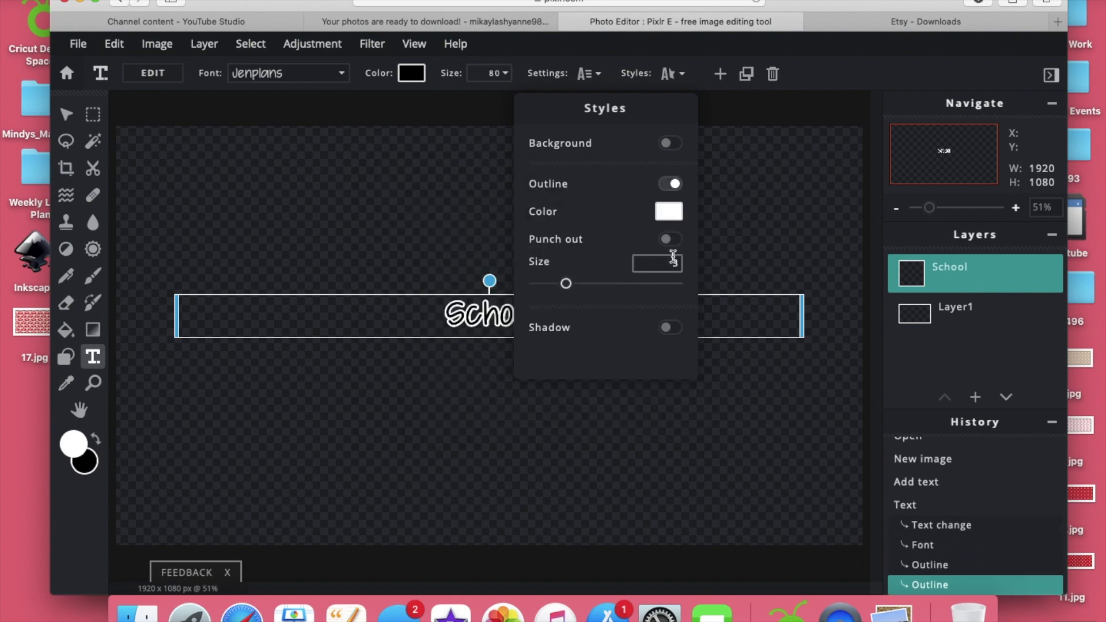
{"action": "left_click", "coordinate": [629, 284]}
{"action": "left_click", "coordinate": [646, 283]}
{"action": "left_click", "coordinate": [656, 284]}
{"action": "left_click", "coordinate": [644, 283]}
{"action": "left_click", "coordinate": [492, 235]}
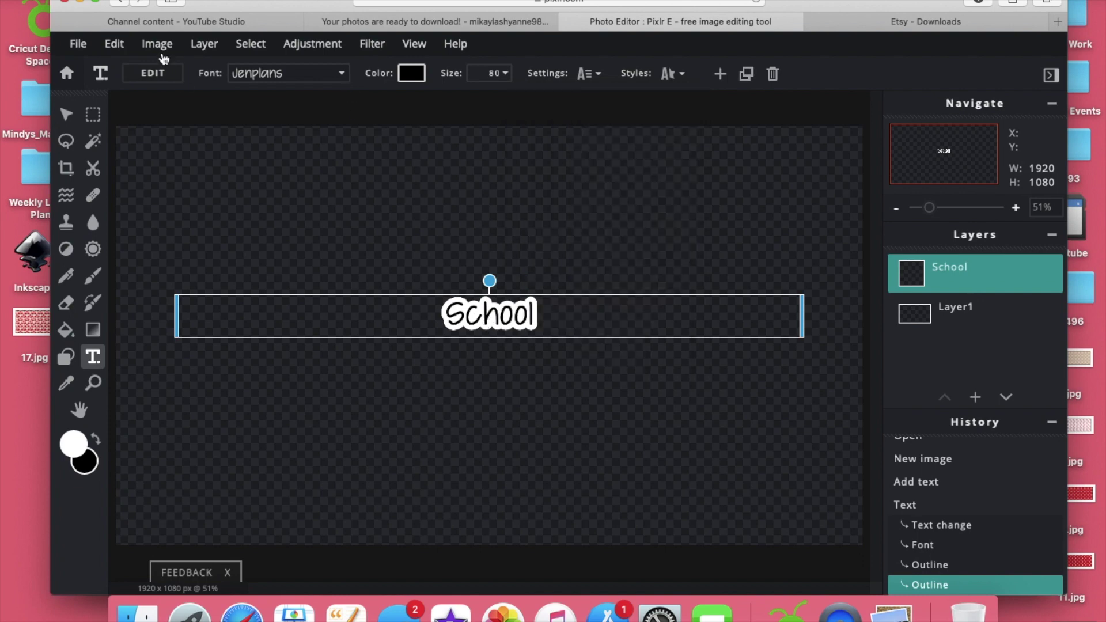
- Download the image as a PNG named School at 1920 x 1080 px, and close the Etsy page
{"action": "left_click", "coordinate": [80, 45]}
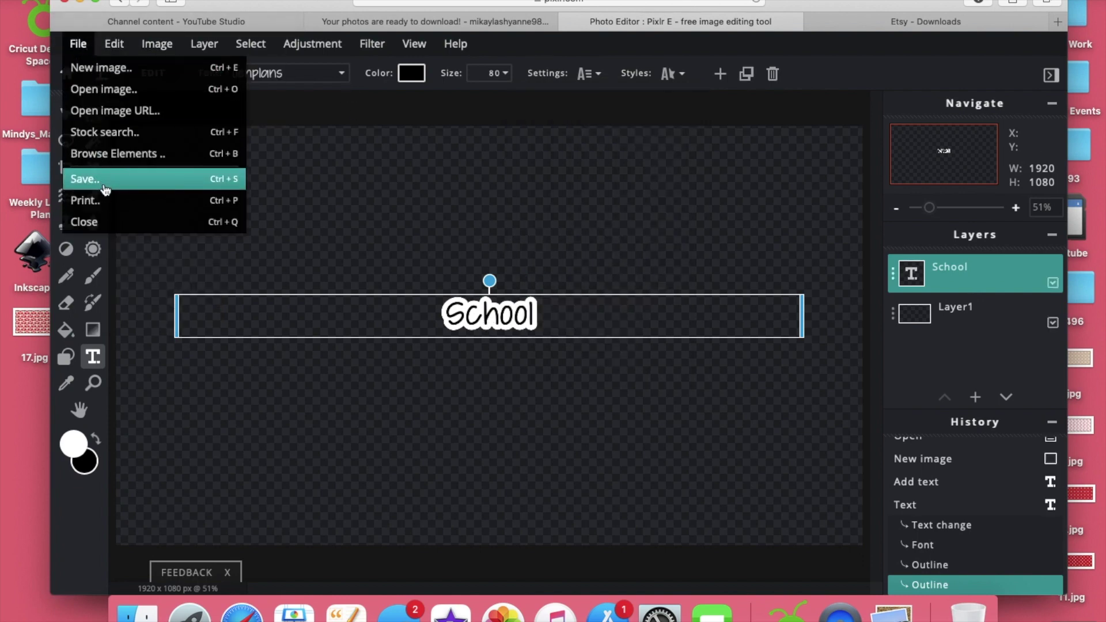
{"action": "left_click", "coordinate": [98, 180]}
{"action": "left_click_drag", "start_coordinate": [613, 247], "coordinate": [549, 255]}
{"action": "type", "text": "School"}
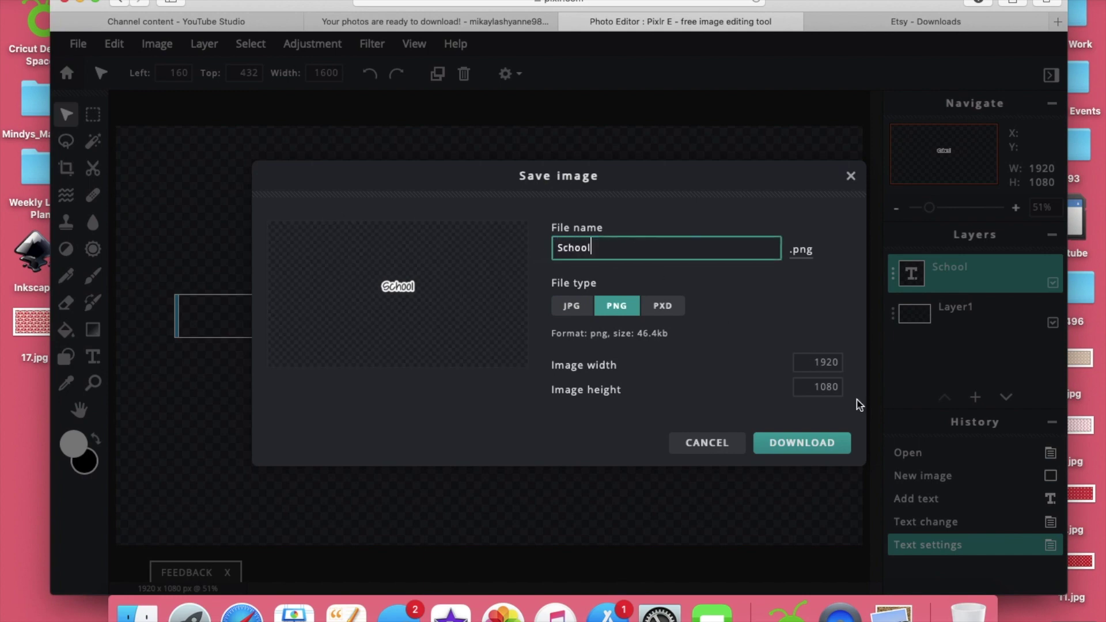
{"action": "left_click", "coordinate": [815, 441]}
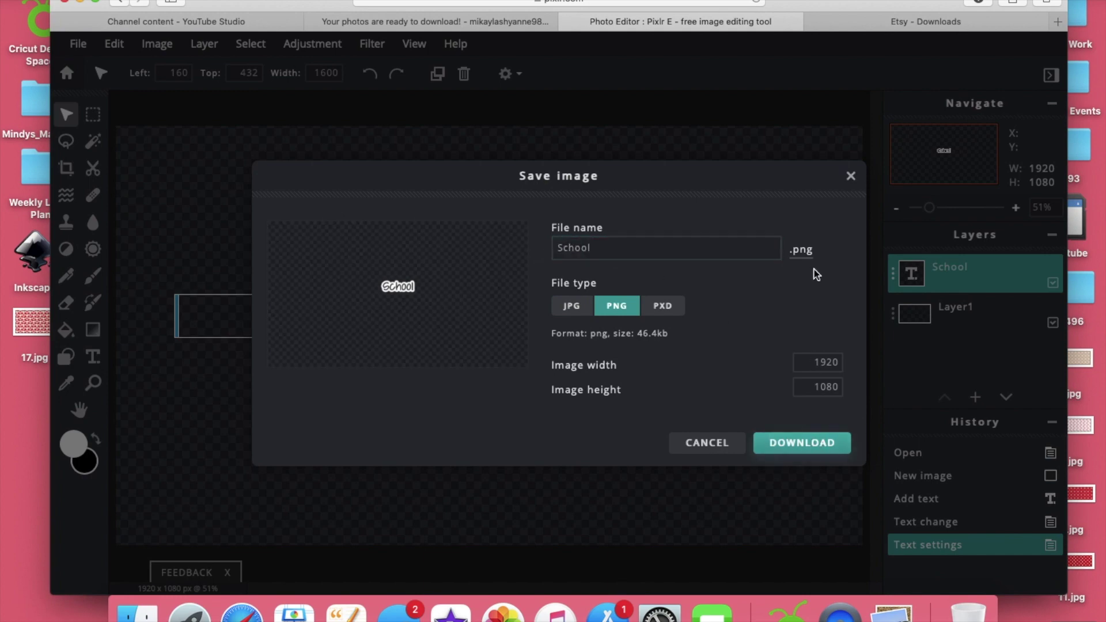
{"action": "left_click", "coordinate": [814, 22]}
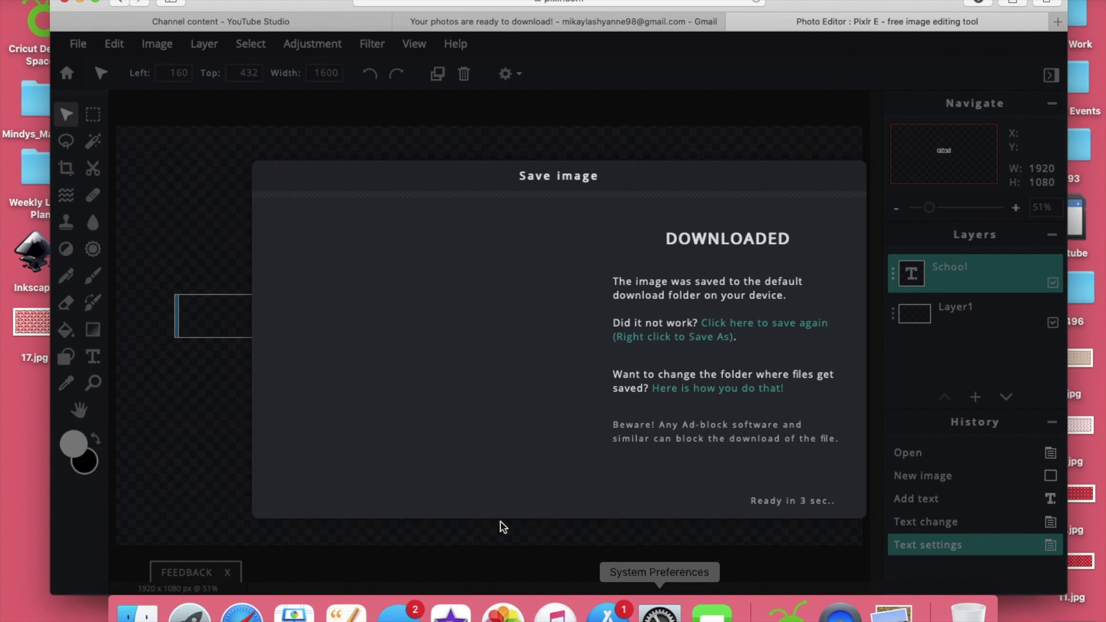
- Switch to Cricut Design Space and choose School.png from Downloads for a new image upload
{"action": "left_click", "coordinate": [790, 611]}
{"action": "left_click", "coordinate": [114, 406]}
{"action": "left_click", "coordinate": [329, 280]}
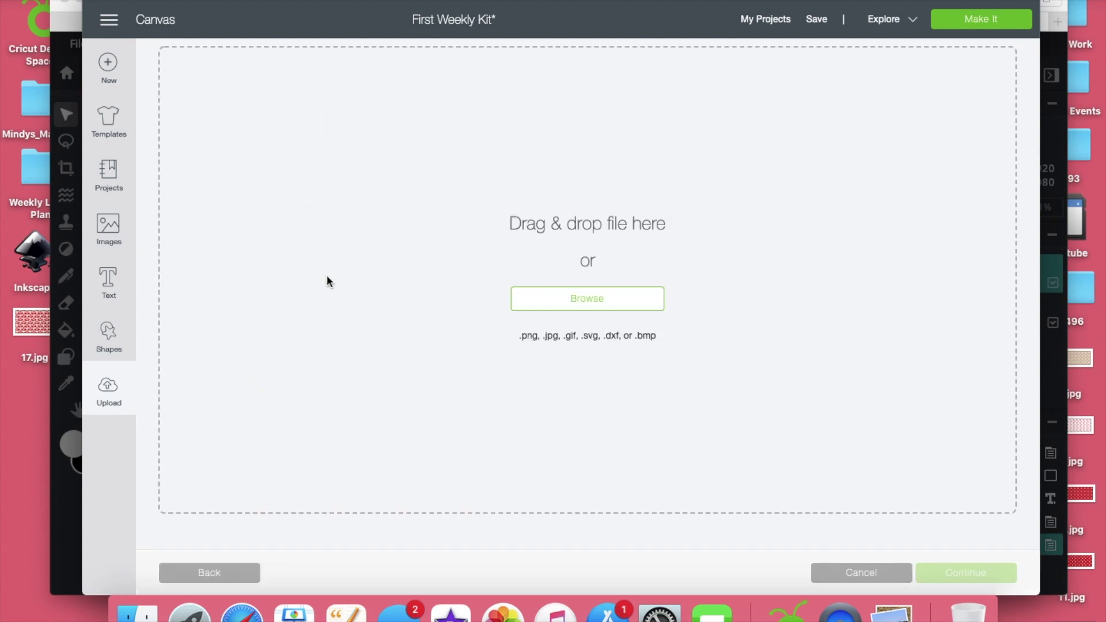
{"action": "left_click", "coordinate": [537, 300]}
{"action": "left_click", "coordinate": [466, 134]}
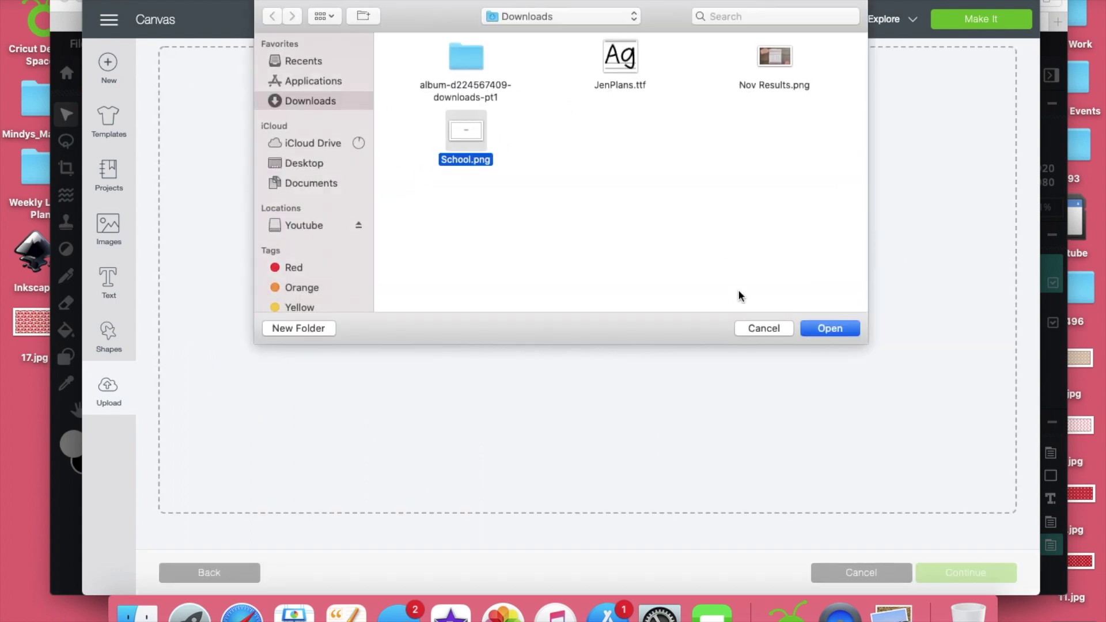
{"action": "left_click", "coordinate": [829, 328]}
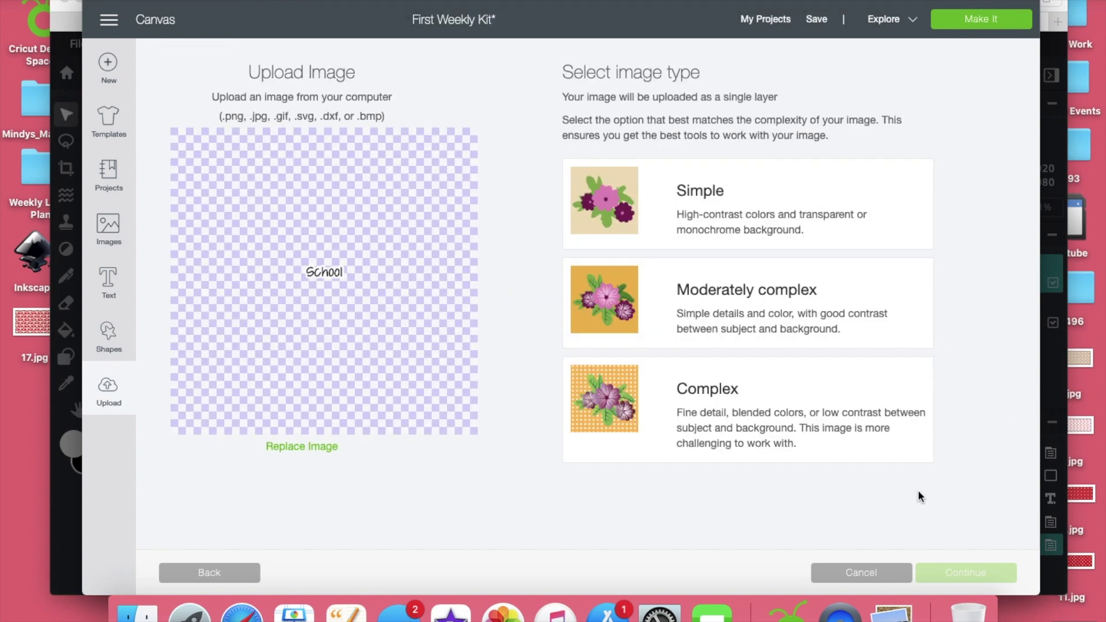
- Classify the School image as Complex and save it as a Print Then Cut image without erasing anything
{"action": "left_click", "coordinate": [827, 378]}
{"action": "left_click", "coordinate": [939, 583]}
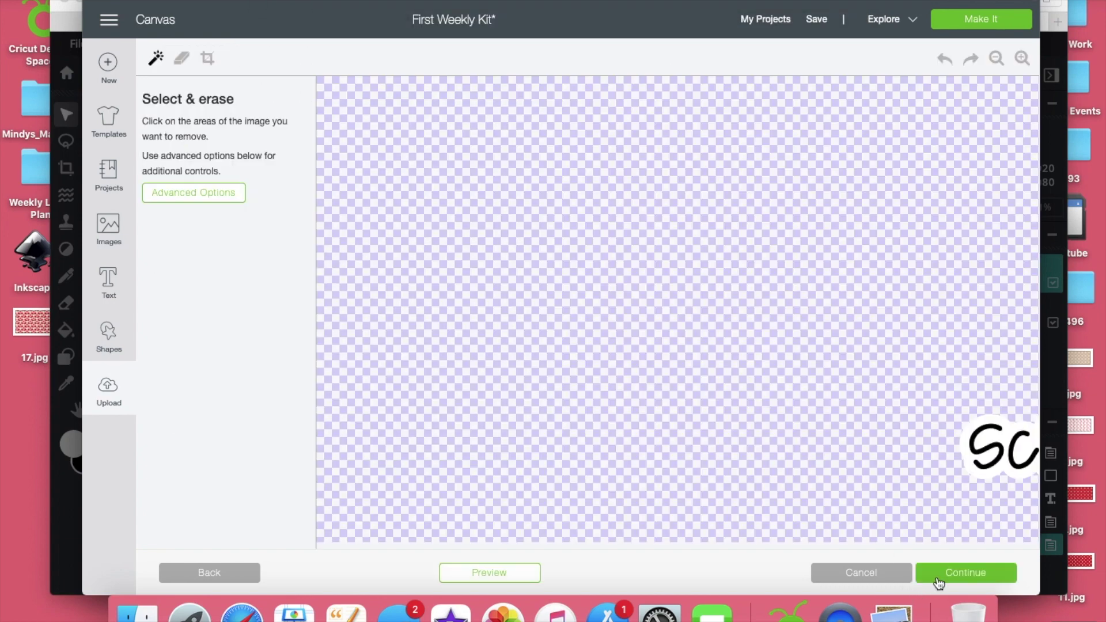
{"action": "left_click", "coordinate": [940, 583]}
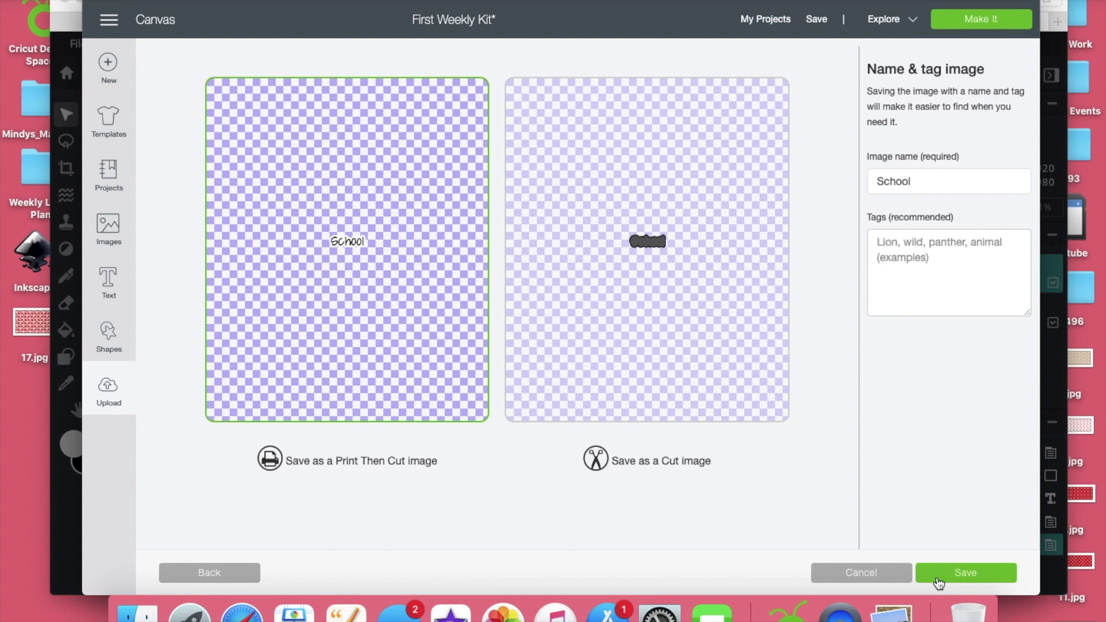
{"action": "left_click", "coordinate": [940, 583]}
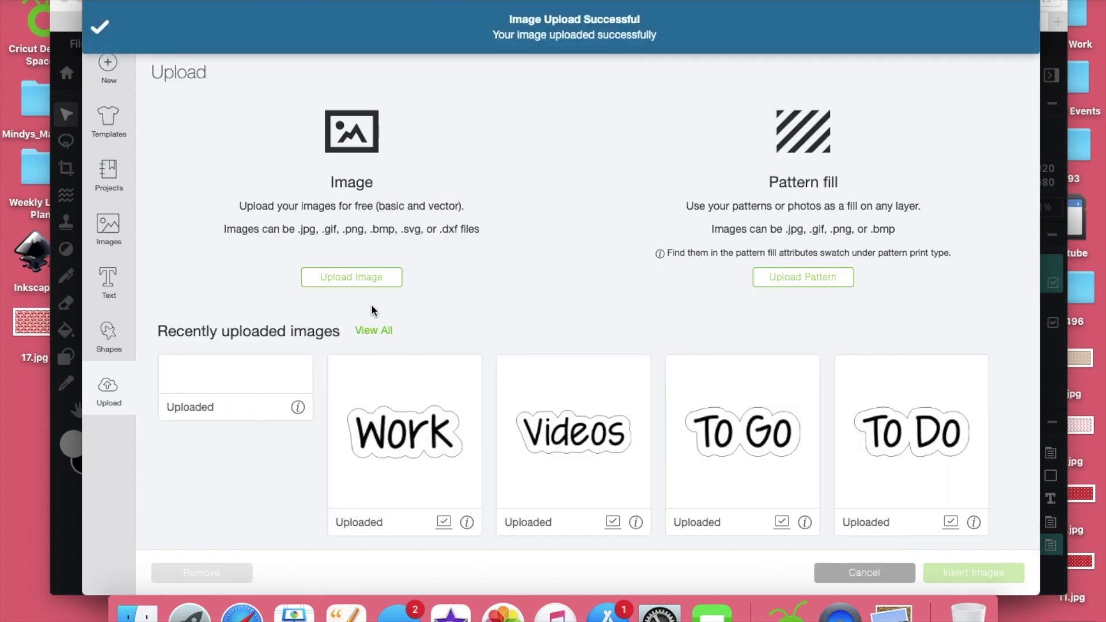
- Insert the School image on the canvas, set its height to 0.24 in, and place it at the end of the Church and Dinners row
{"action": "left_click", "coordinate": [247, 420]}
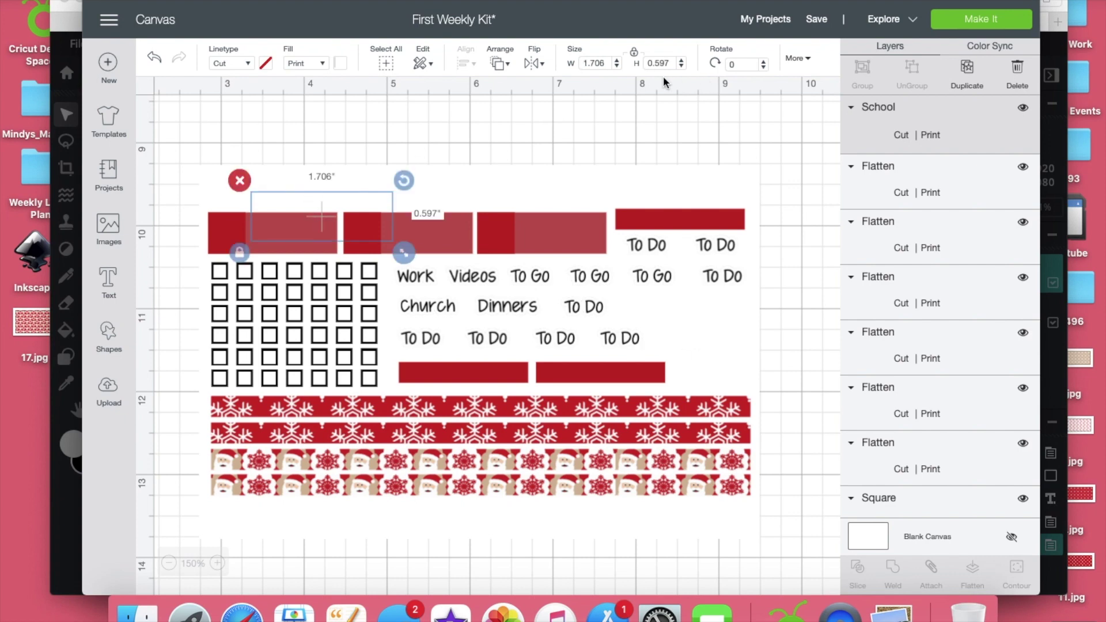
{"action": "left_click", "coordinate": [670, 66]}
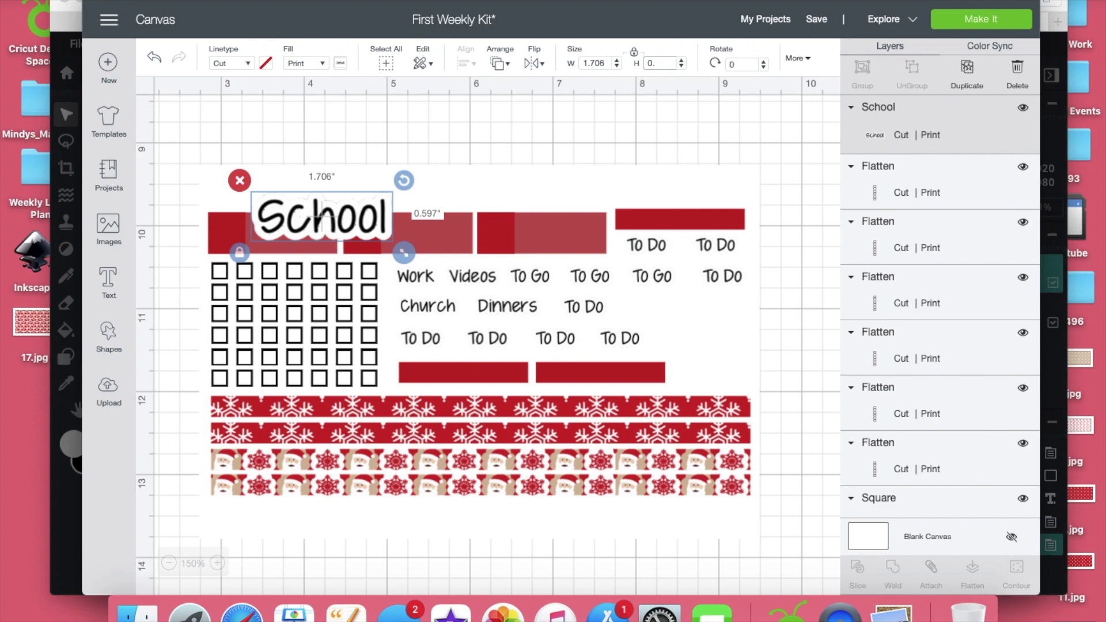
{"action": "key", "text": "Return"}
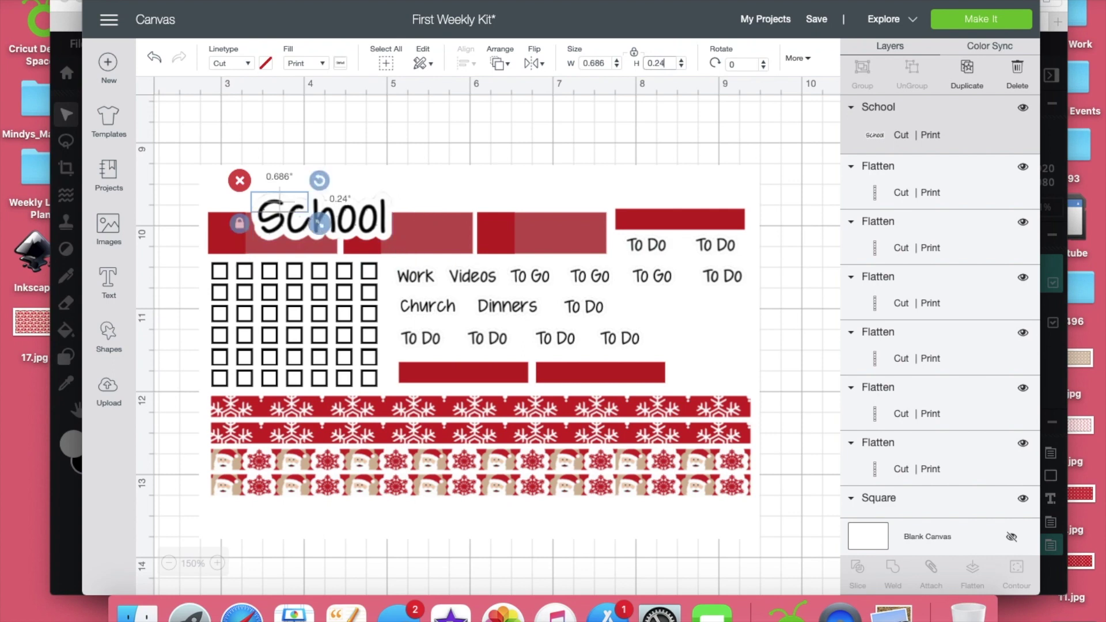
{"action": "left_click_drag", "start_coordinate": [271, 201], "coordinate": [657, 314]}
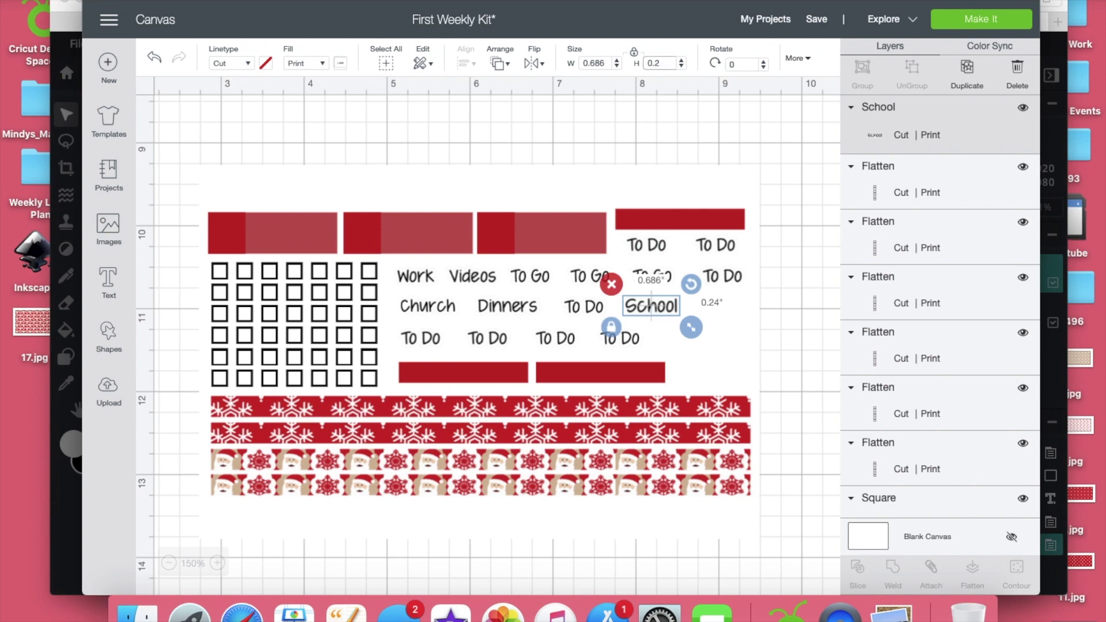
- Duplicate the School label and place the copy at the end of the lowest To Do row
{"action": "left_click", "coordinate": [968, 81]}
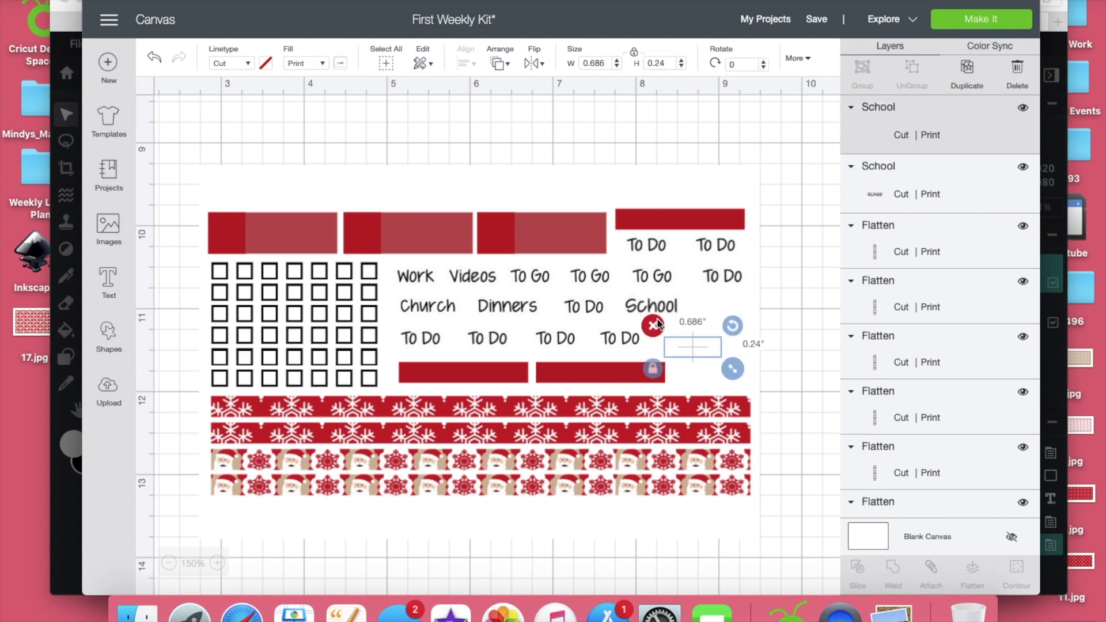
{"action": "mouse_move", "coordinate": [684, 344]}
{"action": "left_mouse_down"}
{"action": "mouse_move", "coordinate": [684, 360]}
{"action": "mouse_move", "coordinate": [677, 331]}
{"action": "left_mouse_up"}
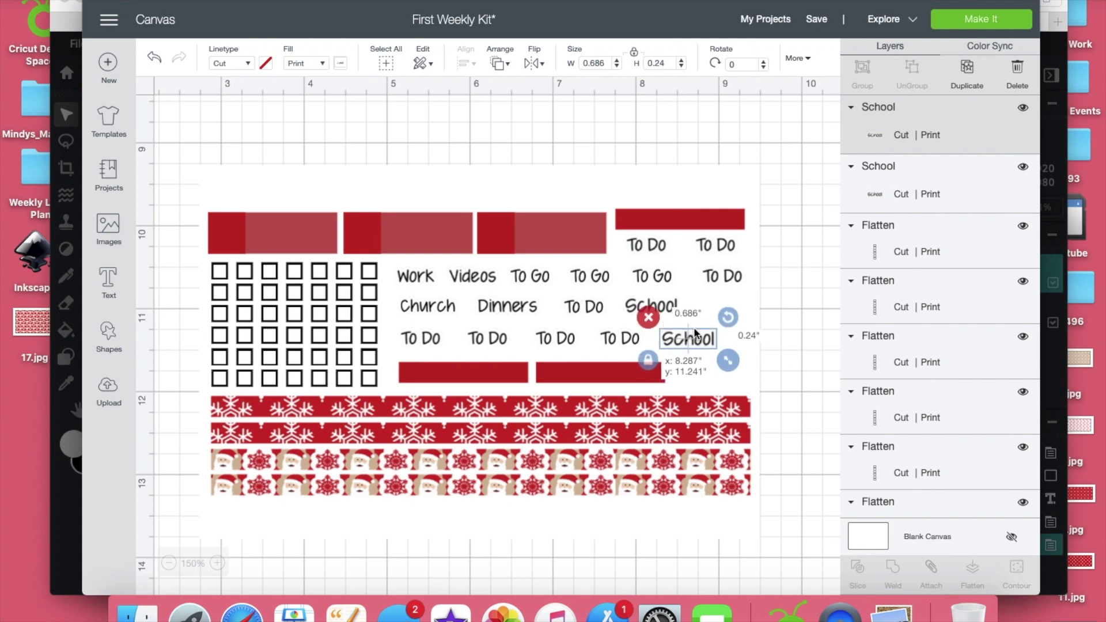
{"action": "left_click", "coordinate": [774, 327]}
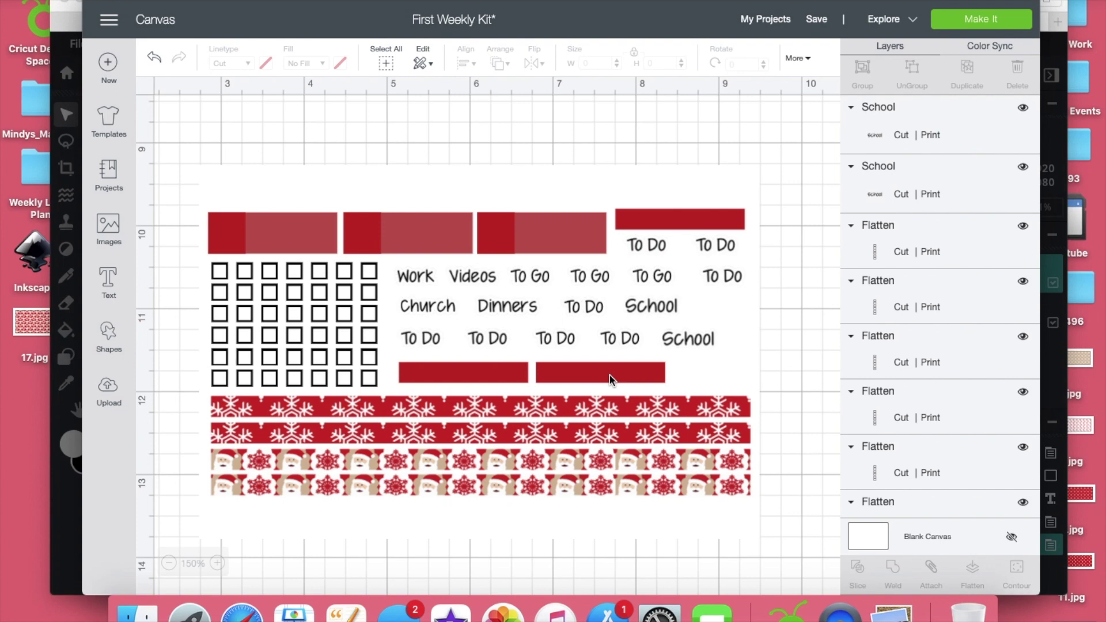
- Select all the second sheet's stickers, including boxes, text labels, checkbox columns and patterned strips, and attach them together and to the white background
{"action": "left_click", "coordinate": [287, 238]}
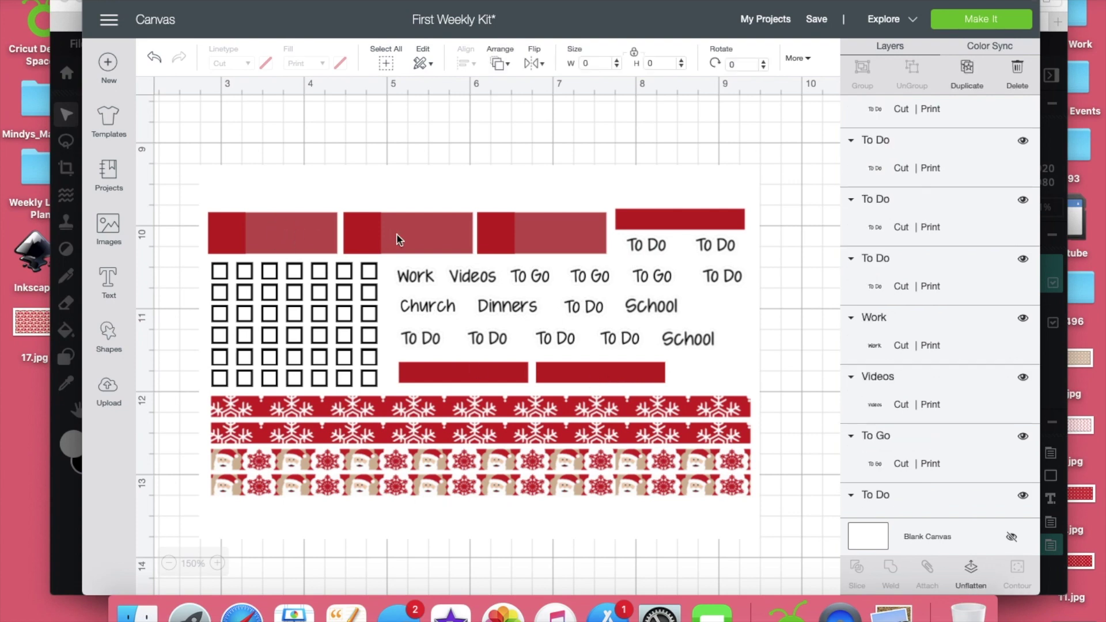
{"action": "left_click", "coordinate": [568, 235], "text": "shift"}
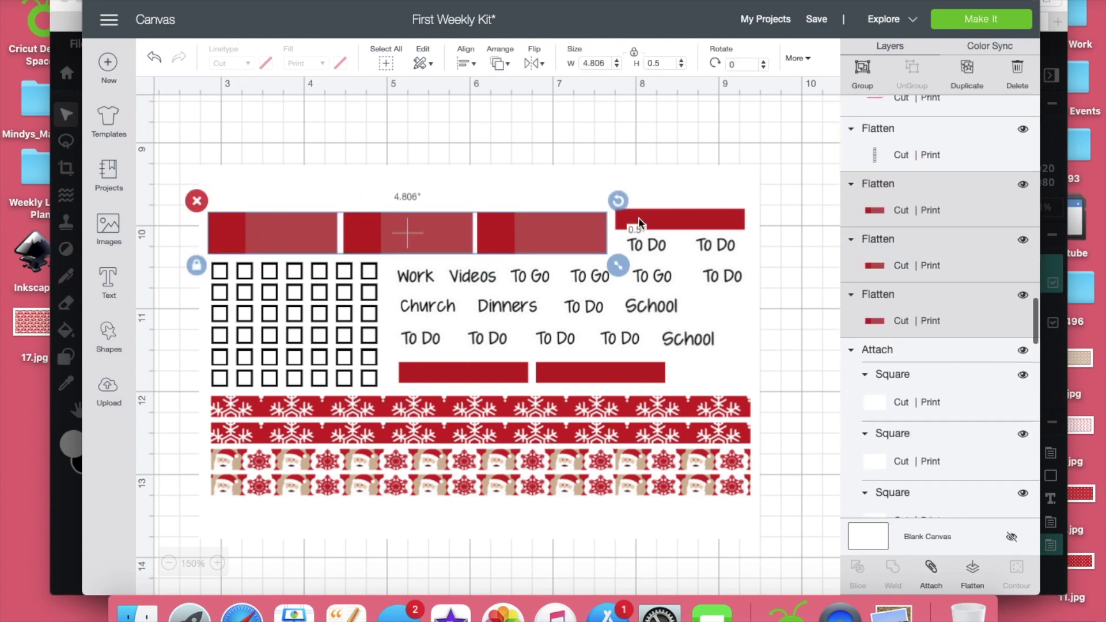
{"action": "left_click", "coordinate": [650, 246], "text": "shift"}
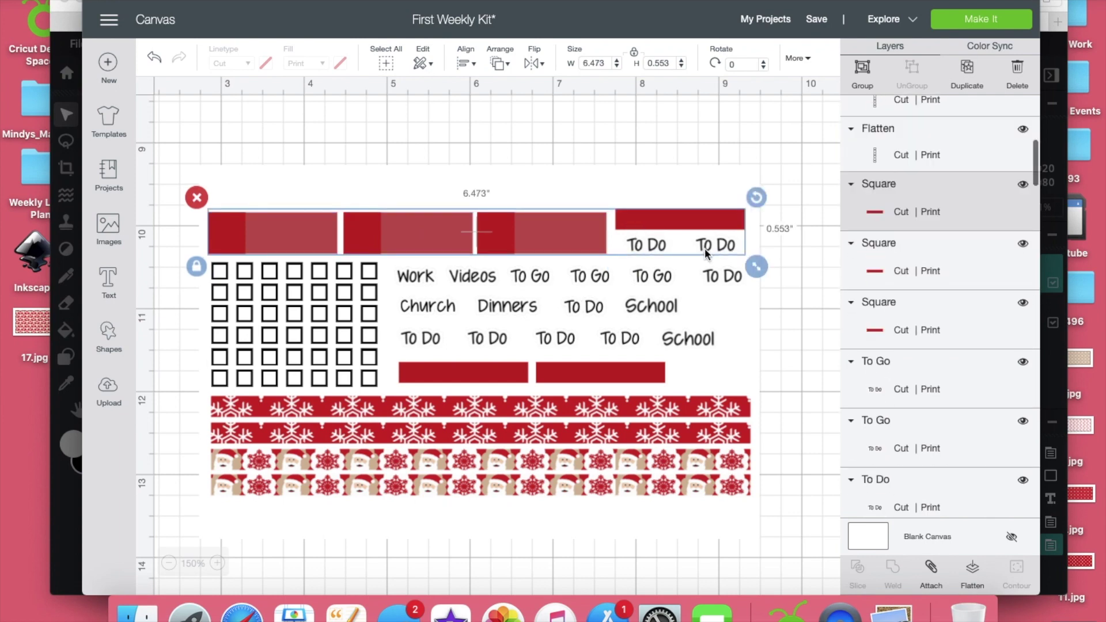
{"action": "left_click", "coordinate": [713, 281], "text": "shift"}
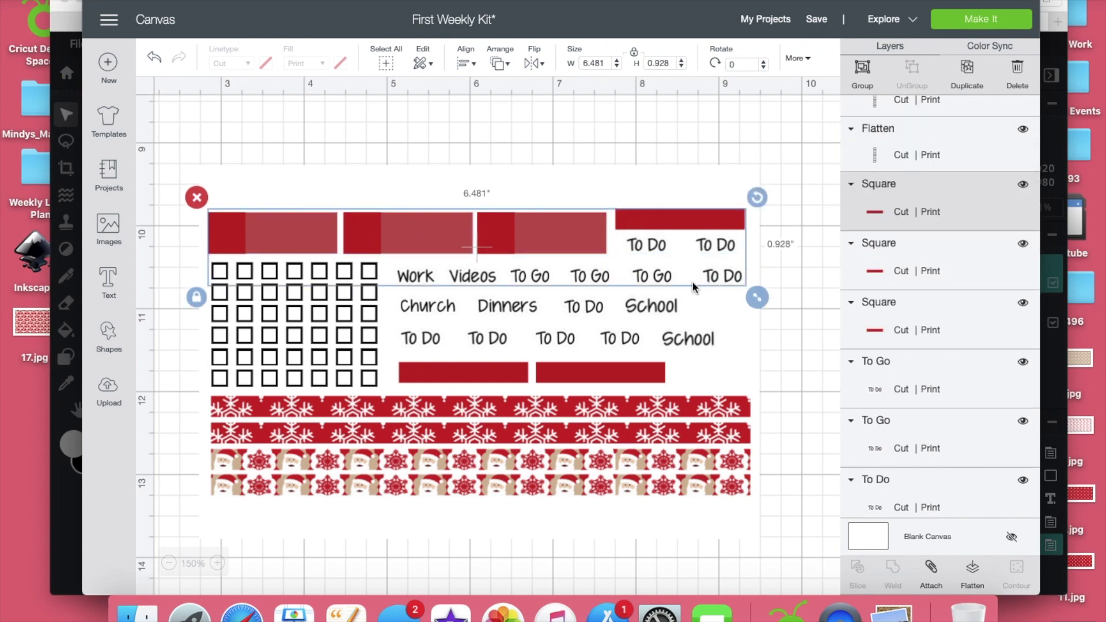
{"action": "left_click", "coordinate": [655, 279], "text": "shift"}
{"action": "left_click", "coordinate": [599, 277], "text": "shift"}
{"action": "left_click", "coordinate": [533, 276], "text": "shift"}
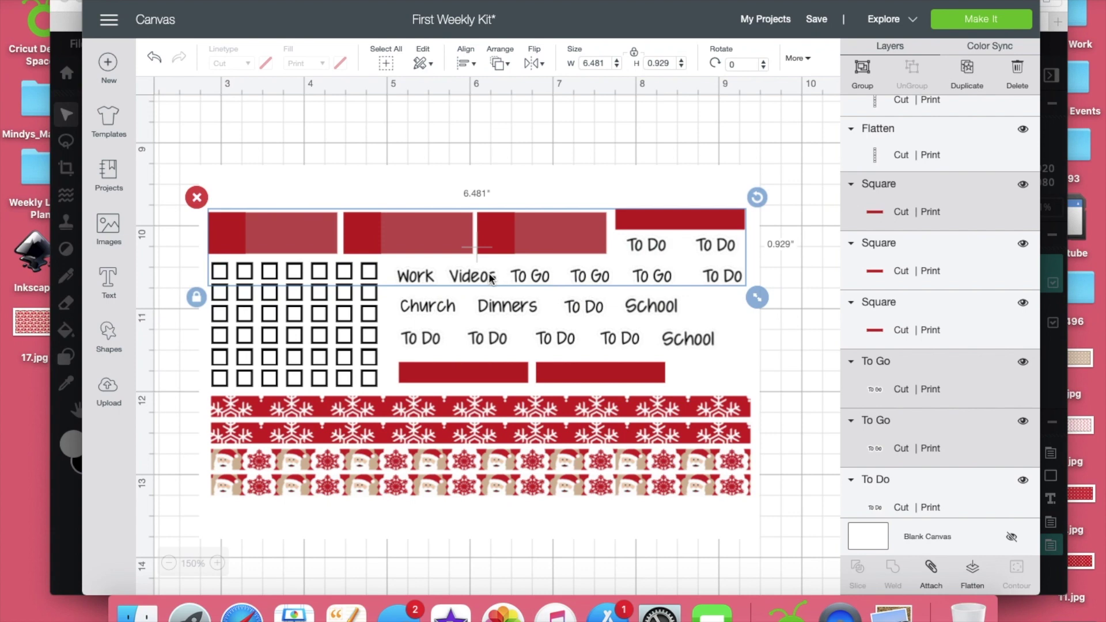
{"action": "left_click", "coordinate": [501, 312], "text": "shift"}
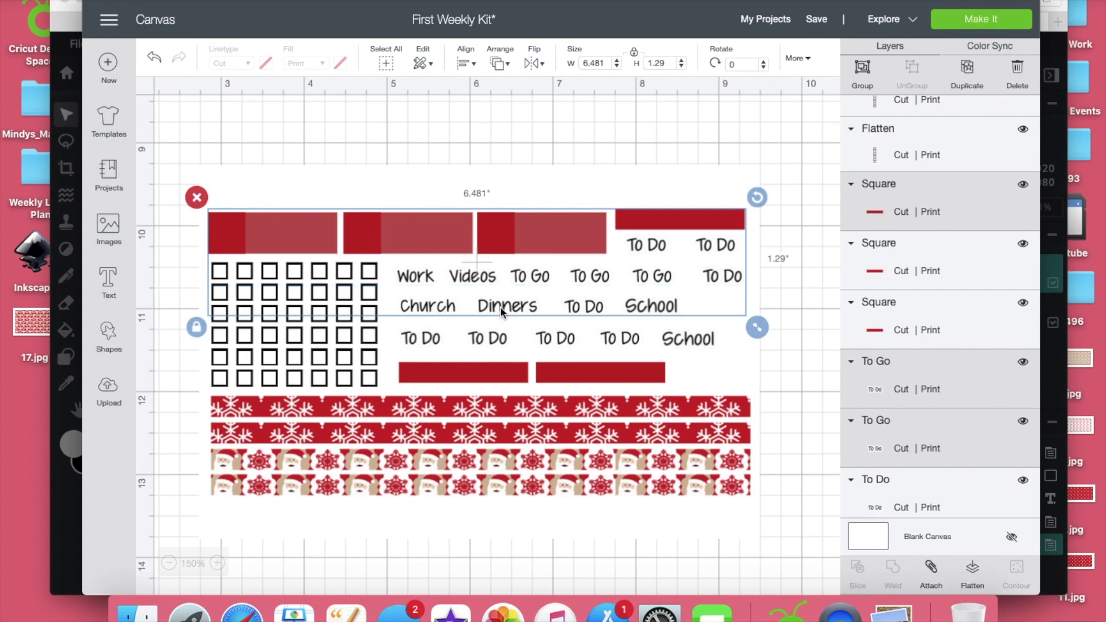
{"action": "left_click", "coordinate": [583, 309], "text": "shift"}
{"action": "left_click", "coordinate": [641, 310], "text": "shift"}
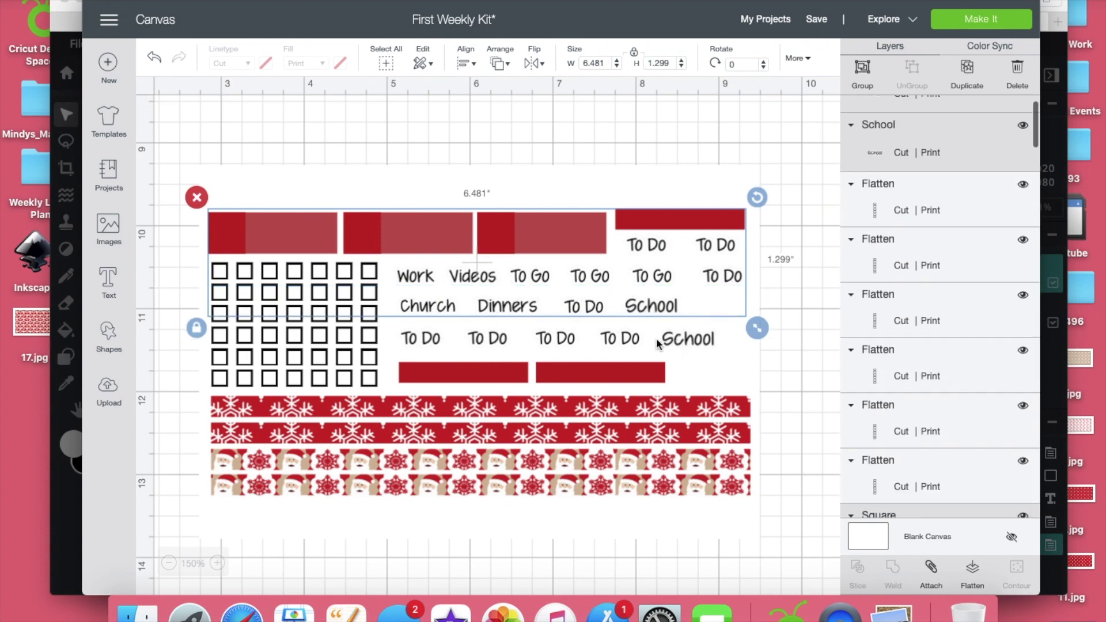
{"action": "left_click", "coordinate": [621, 341], "text": "shift"}
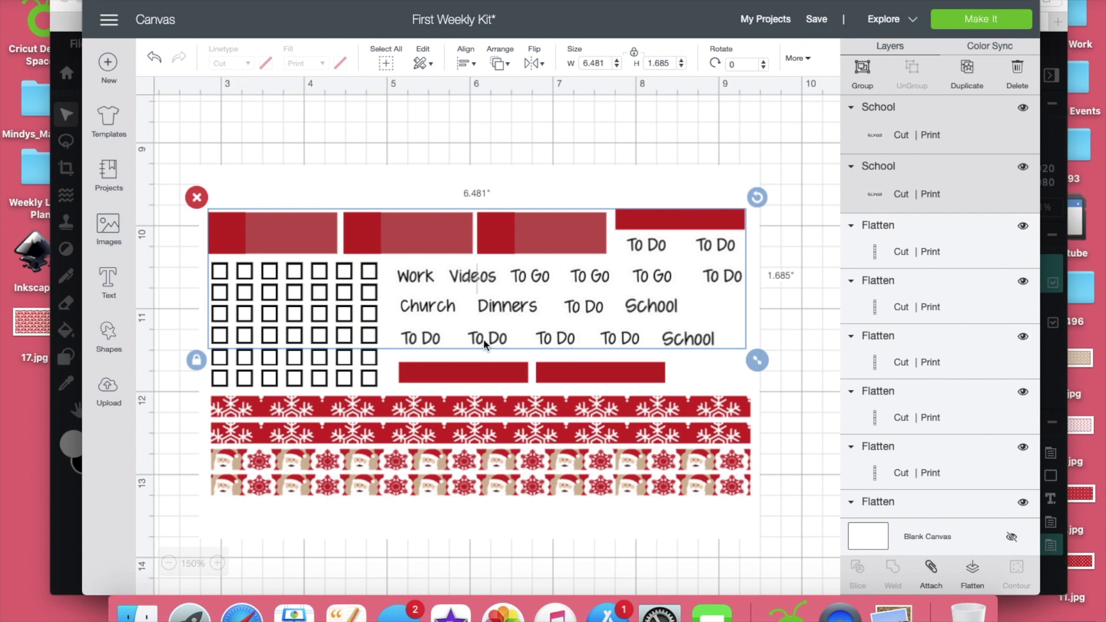
{"action": "left_click", "coordinate": [555, 375], "text": "shift"}
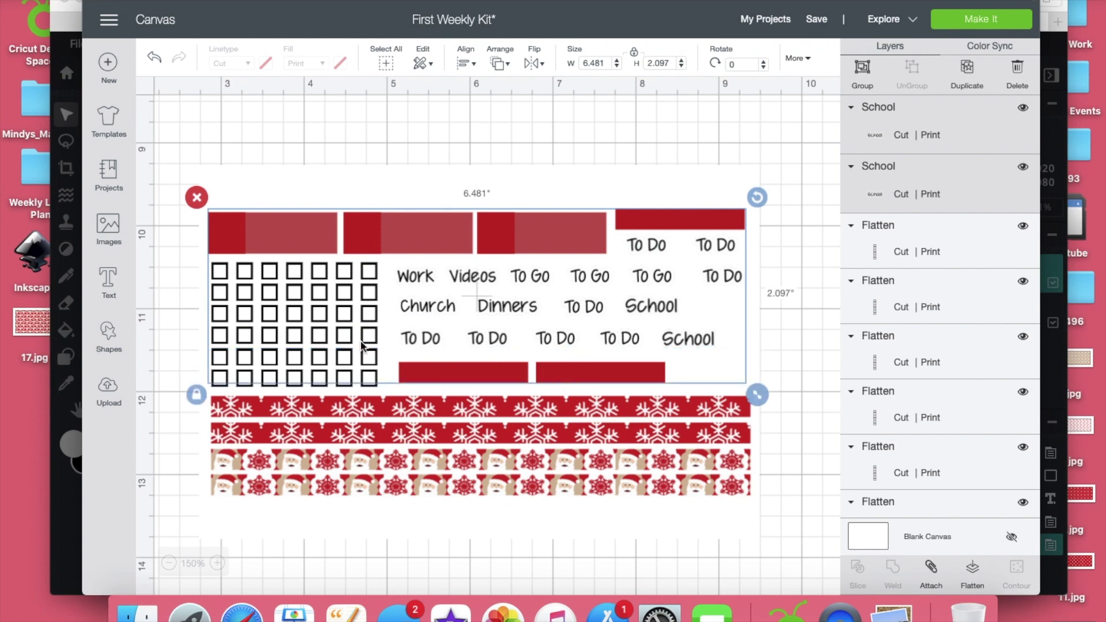
{"action": "left_click", "coordinate": [345, 334], "text": "shift"}
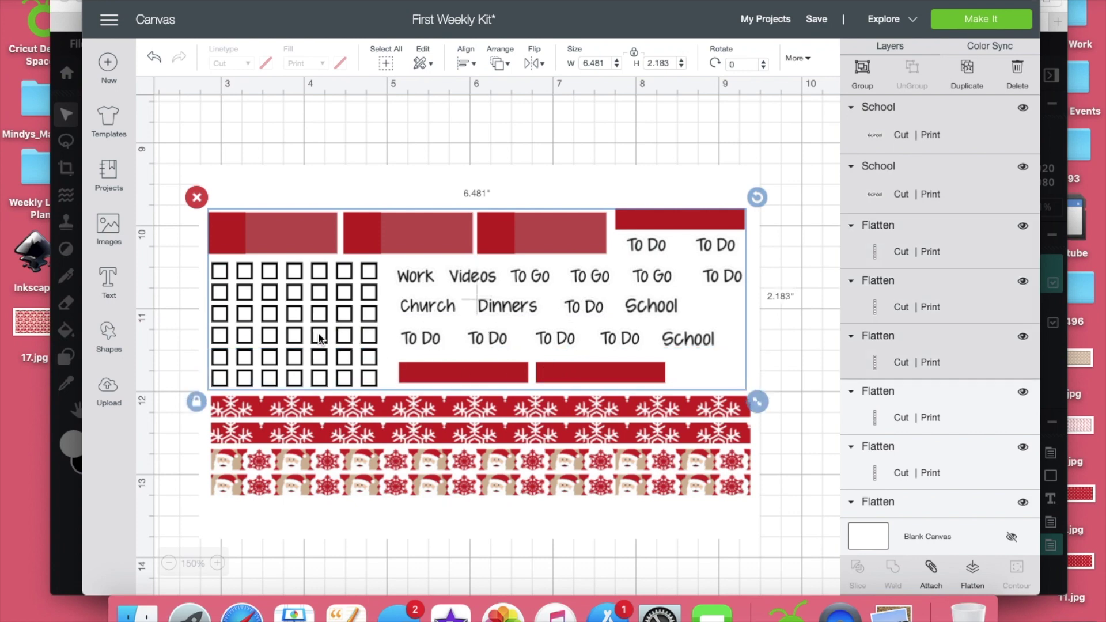
{"action": "left_click", "coordinate": [294, 334], "text": "shift"}
{"action": "left_click", "coordinate": [269, 334], "text": "shift"}
{"action": "left_click", "coordinate": [247, 334], "text": "shift"}
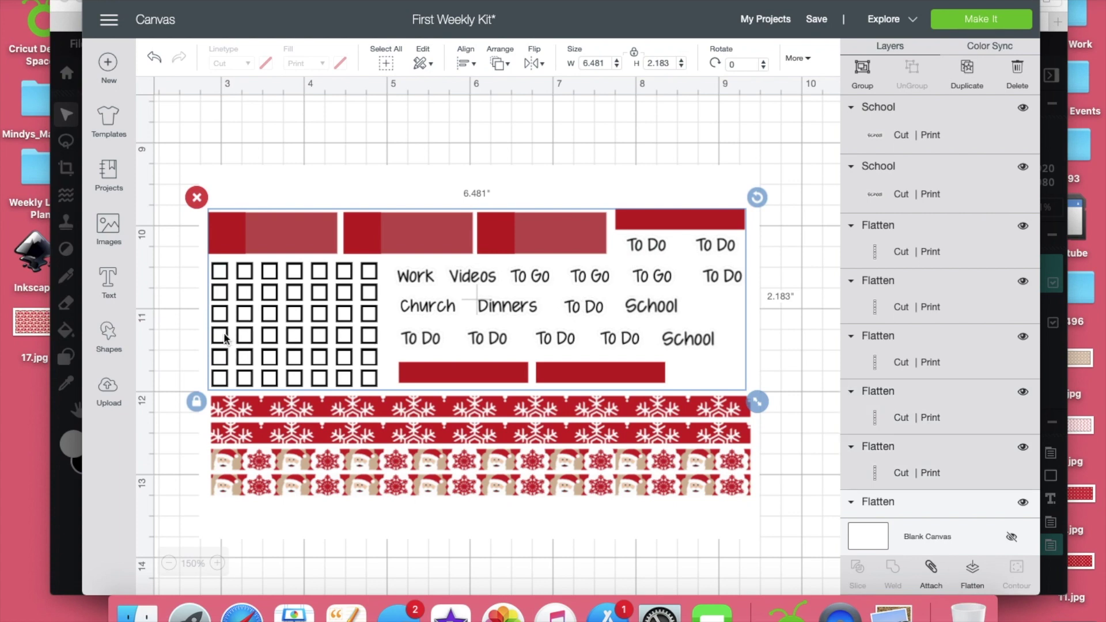
{"action": "left_click", "coordinate": [224, 333], "text": "shift"}
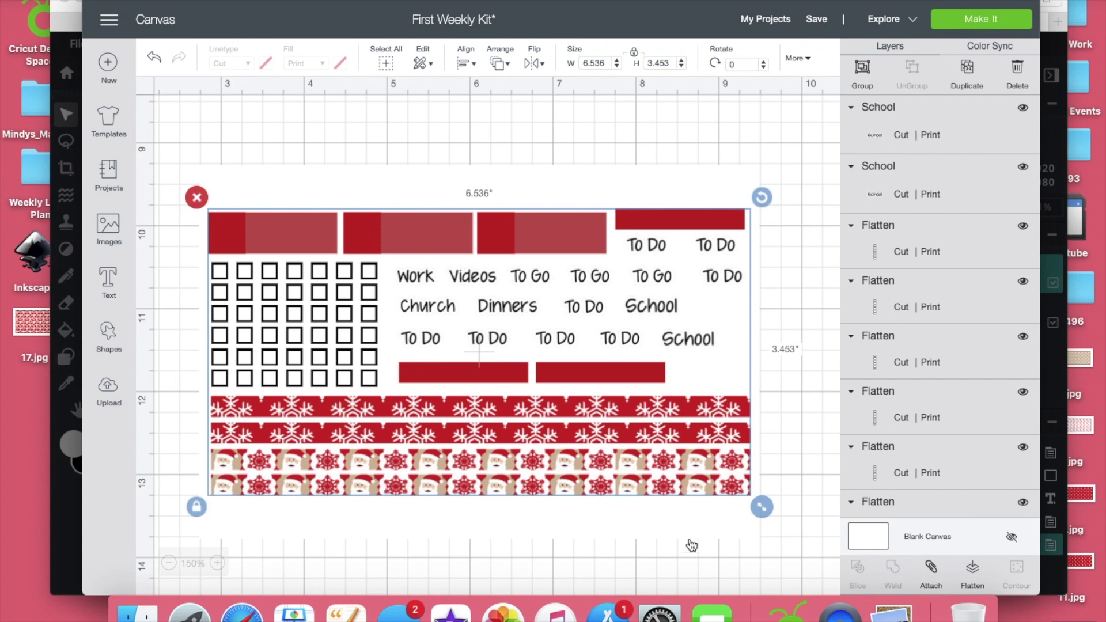
{"action": "left_click", "coordinate": [932, 569]}
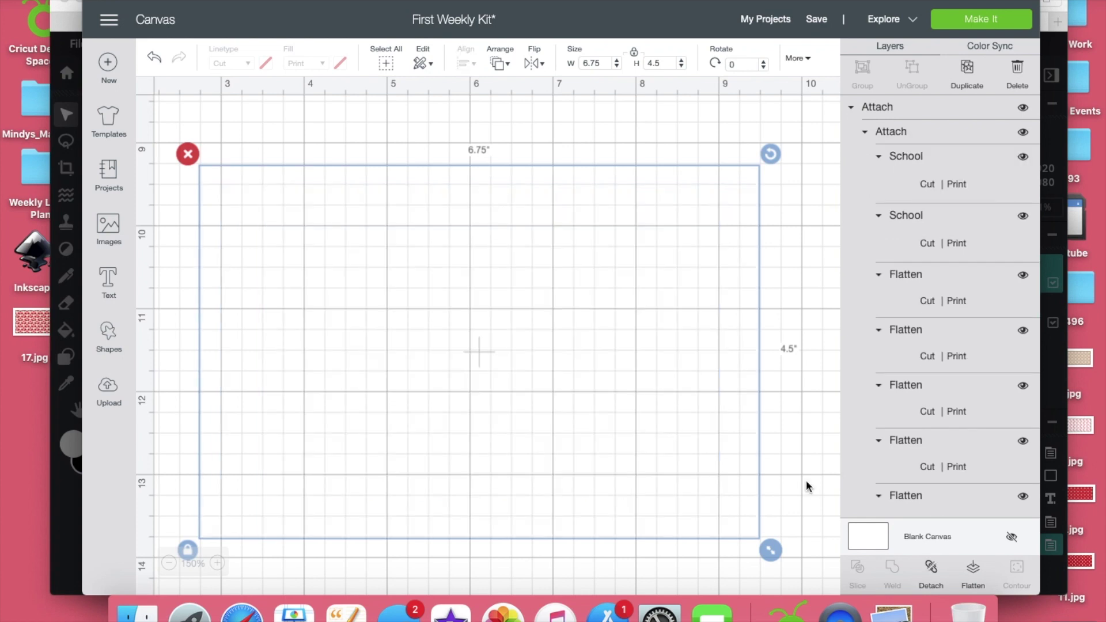
- Move the attached second sticker sheet directly below the first sheet, flush with the canvas's left edge
{"action": "scroll", "coordinate": [807, 370], "scroll_direction": "up", "scroll_amount": 10}
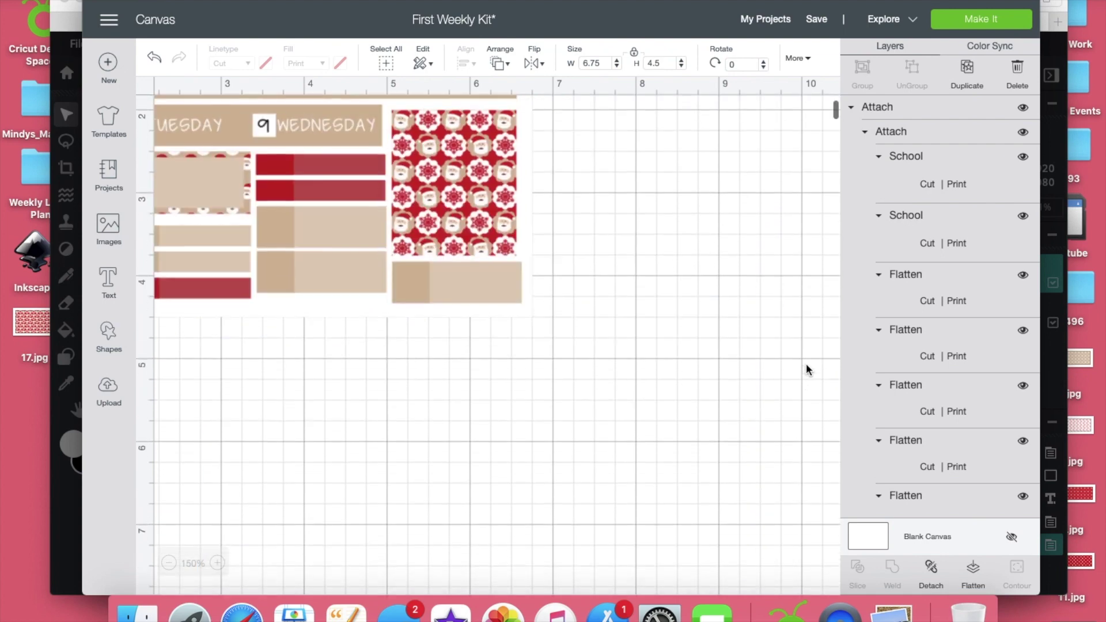
{"action": "scroll", "coordinate": [807, 369], "scroll_direction": "up", "scroll_amount": 1}
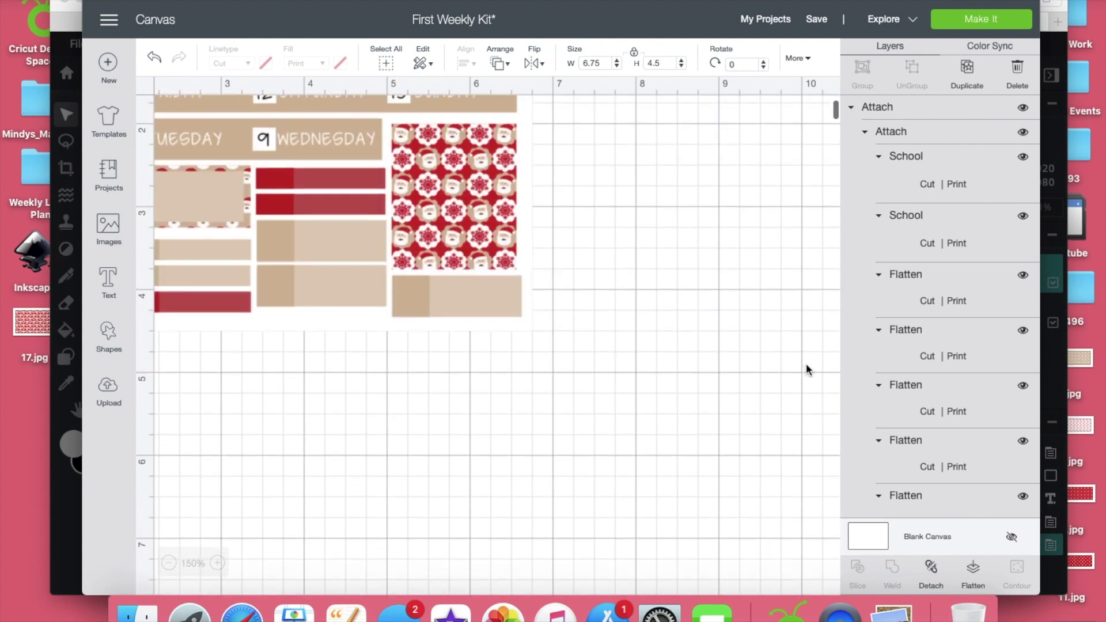
{"action": "left_click", "coordinate": [169, 563]}
{"action": "left_click", "coordinate": [169, 563]}
{"action": "scroll", "coordinate": [306, 464], "scroll_direction": "left", "scroll_amount": 5}
{"action": "scroll", "coordinate": [307, 464], "scroll_direction": "up", "scroll_amount": 3}
{"action": "scroll", "coordinate": [306, 465], "scroll_direction": "up", "scroll_amount": 10}
{"action": "left_click_drag", "start_coordinate": [321, 583], "coordinate": [168, 305]}
{"action": "scroll", "coordinate": [709, 222], "scroll_direction": "up", "scroll_amount": 1}
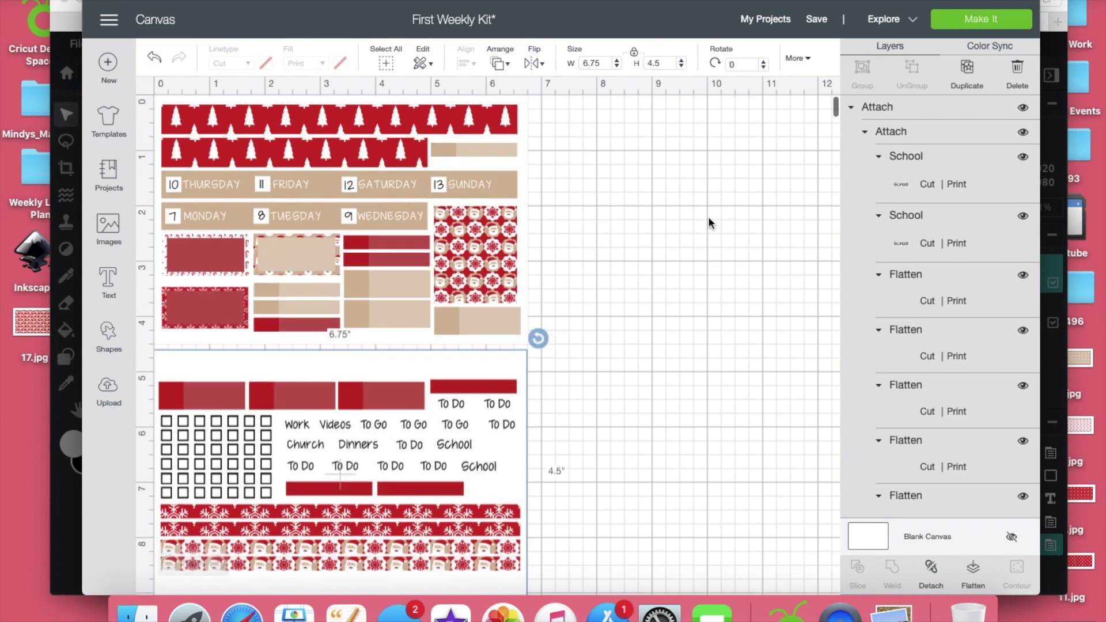